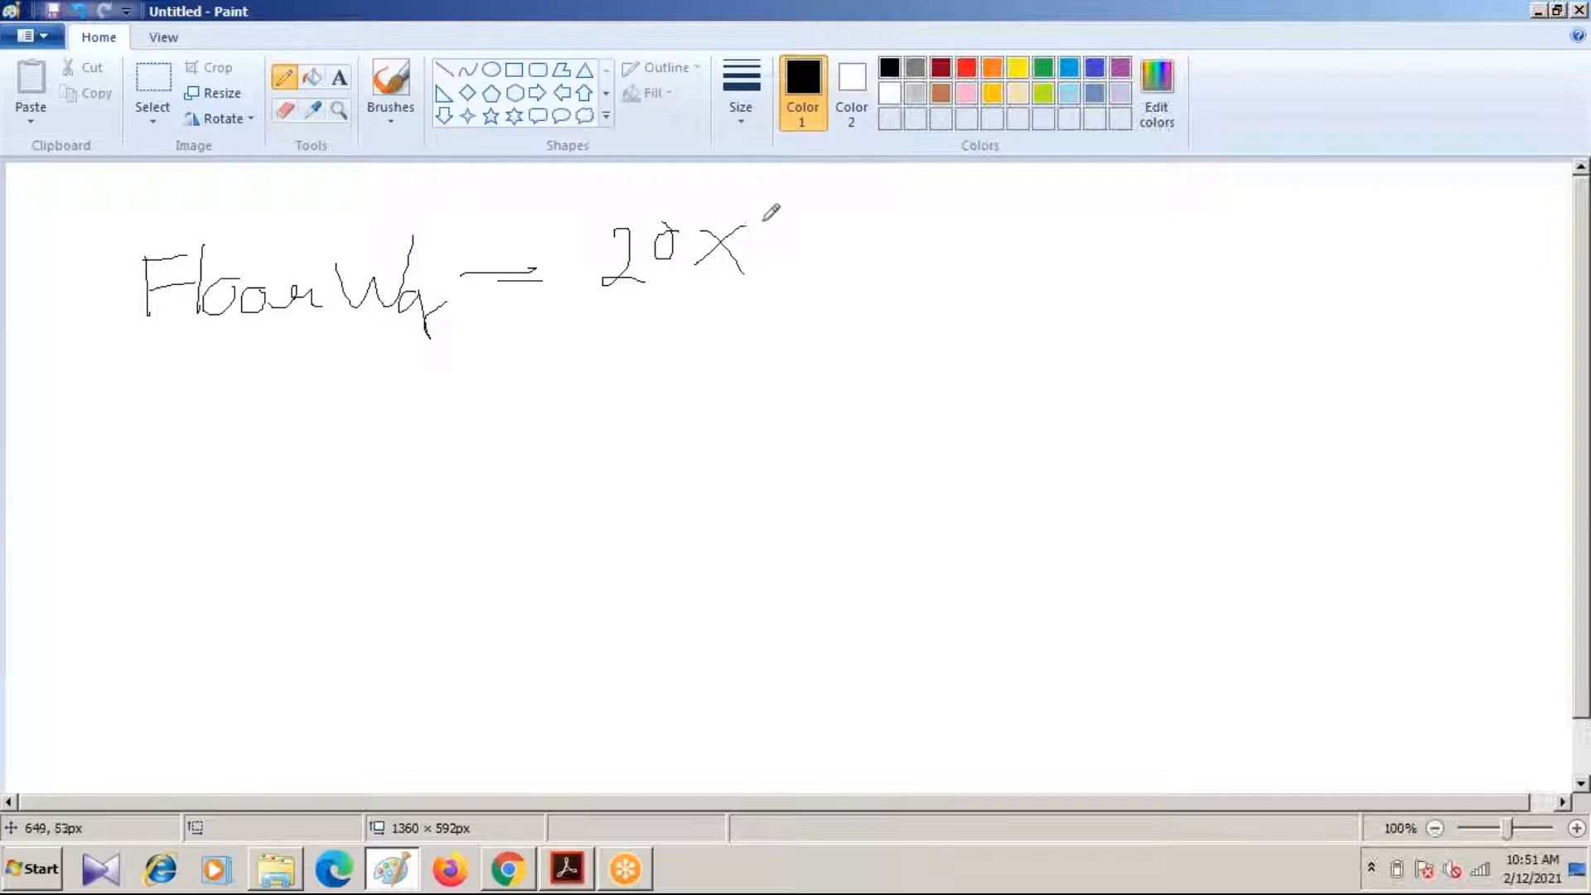
# Complete the handwritten floor weight calculation as 20 × 15 × 12 = 300 × 12 = 3600 kn
pyautogui.moveTo(798, 249)
pyautogui.mouseDown()
pyautogui.moveTo(823, 248)
pyautogui.moveTo(794, 289)
pyautogui.mouseUp()
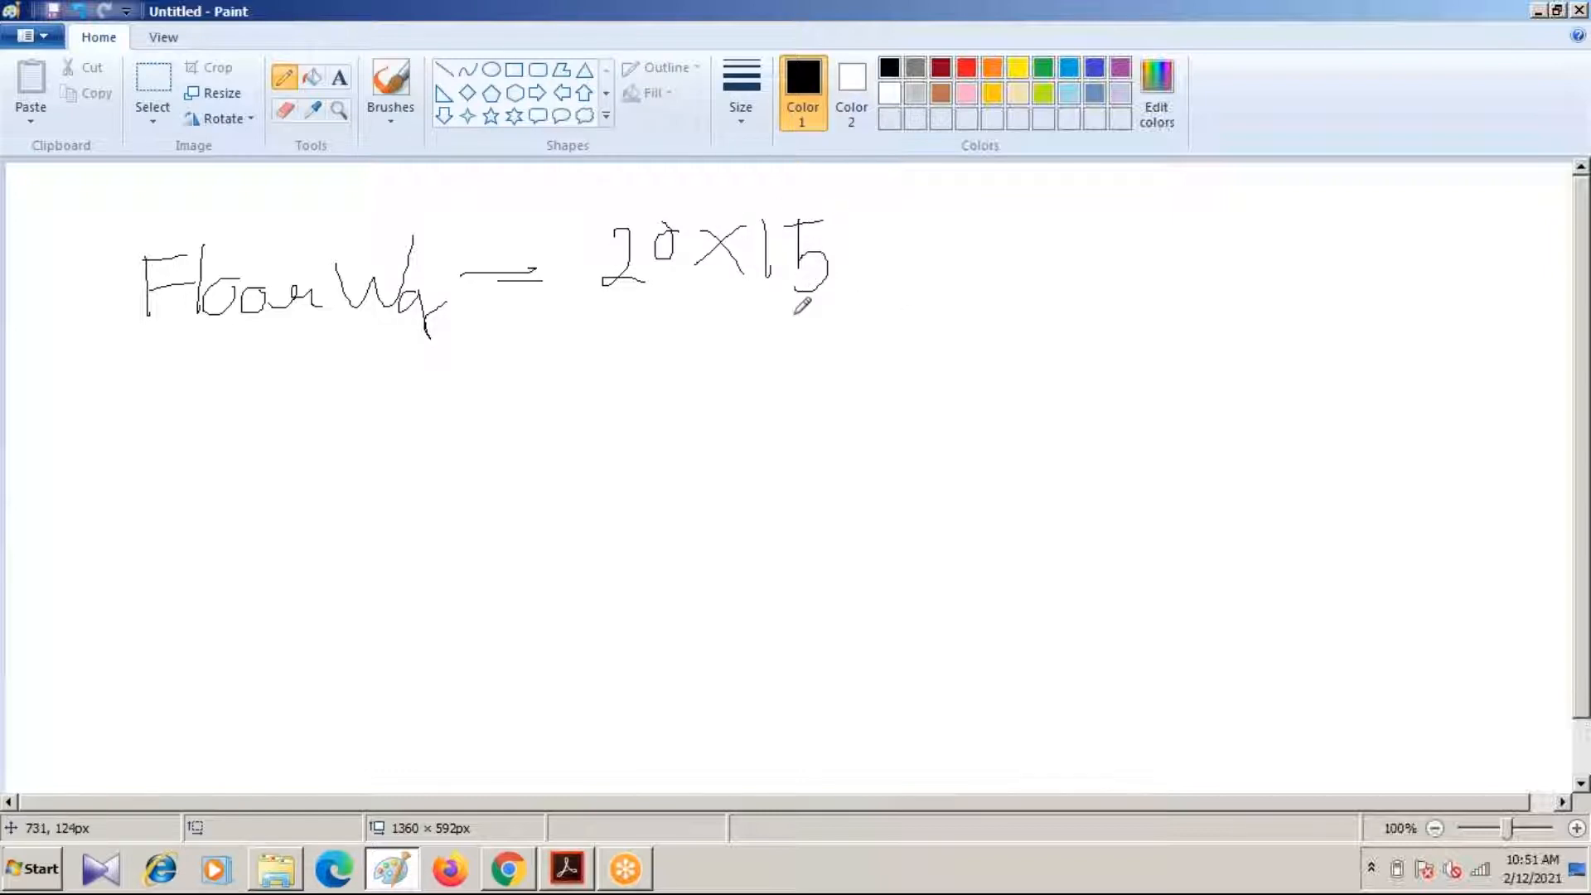
pyautogui.moveTo(908, 231); pyautogui.dragTo(876, 265)
pyautogui.moveTo(874, 211); pyautogui.dragTo(954, 276)
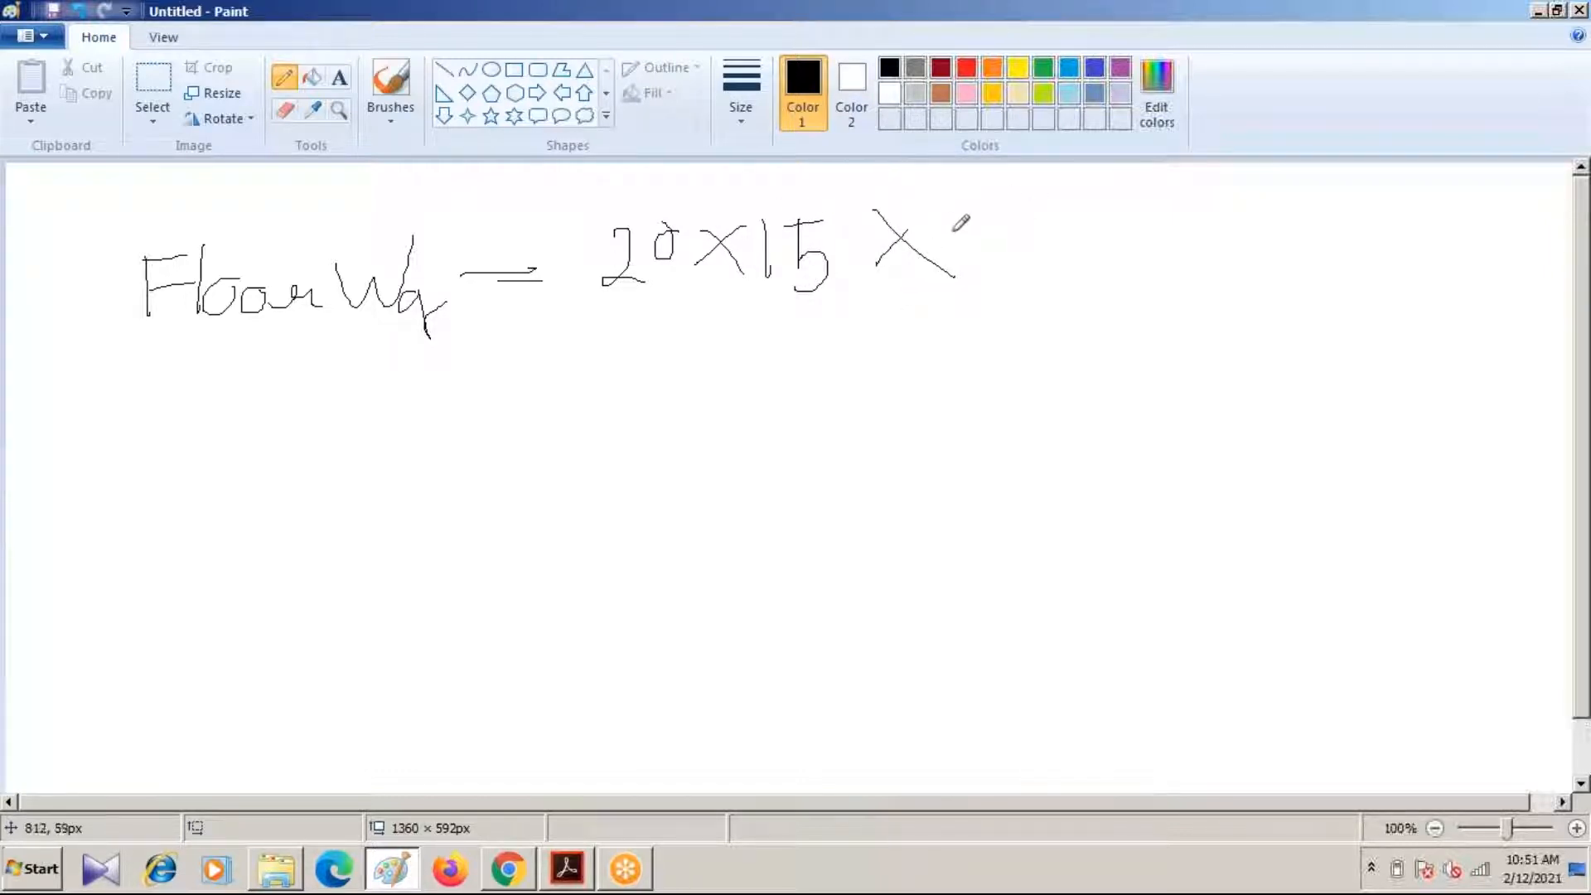
pyautogui.moveTo(981, 213)
pyautogui.mouseDown()
pyautogui.moveTo(987, 260)
pyautogui.moveTo(1043, 211)
pyautogui.moveTo(1085, 278)
pyautogui.mouseUp()
pyautogui.moveTo(565, 383); pyautogui.dragTo(598, 383)
pyautogui.moveTo(553, 363); pyautogui.dragTo(676, 398)
pyautogui.moveTo(775, 357)
pyautogui.mouseDown()
pyautogui.moveTo(827, 350)
pyautogui.moveTo(949, 382)
pyautogui.mouseUp()
pyautogui.moveTo(959, 326)
pyautogui.mouseDown()
pyautogui.moveTo(966, 363)
pyautogui.moveTo(1007, 331)
pyautogui.moveTo(1018, 358)
pyautogui.moveTo(1161, 333)
pyautogui.moveTo(1146, 365)
pyautogui.mouseUp()
pyautogui.moveTo(1224, 320)
pyautogui.mouseDown()
pyautogui.moveTo(1199, 346)
pyautogui.moveTo(1259, 320)
pyautogui.moveTo(1427, 337)
pyautogui.mouseUp()
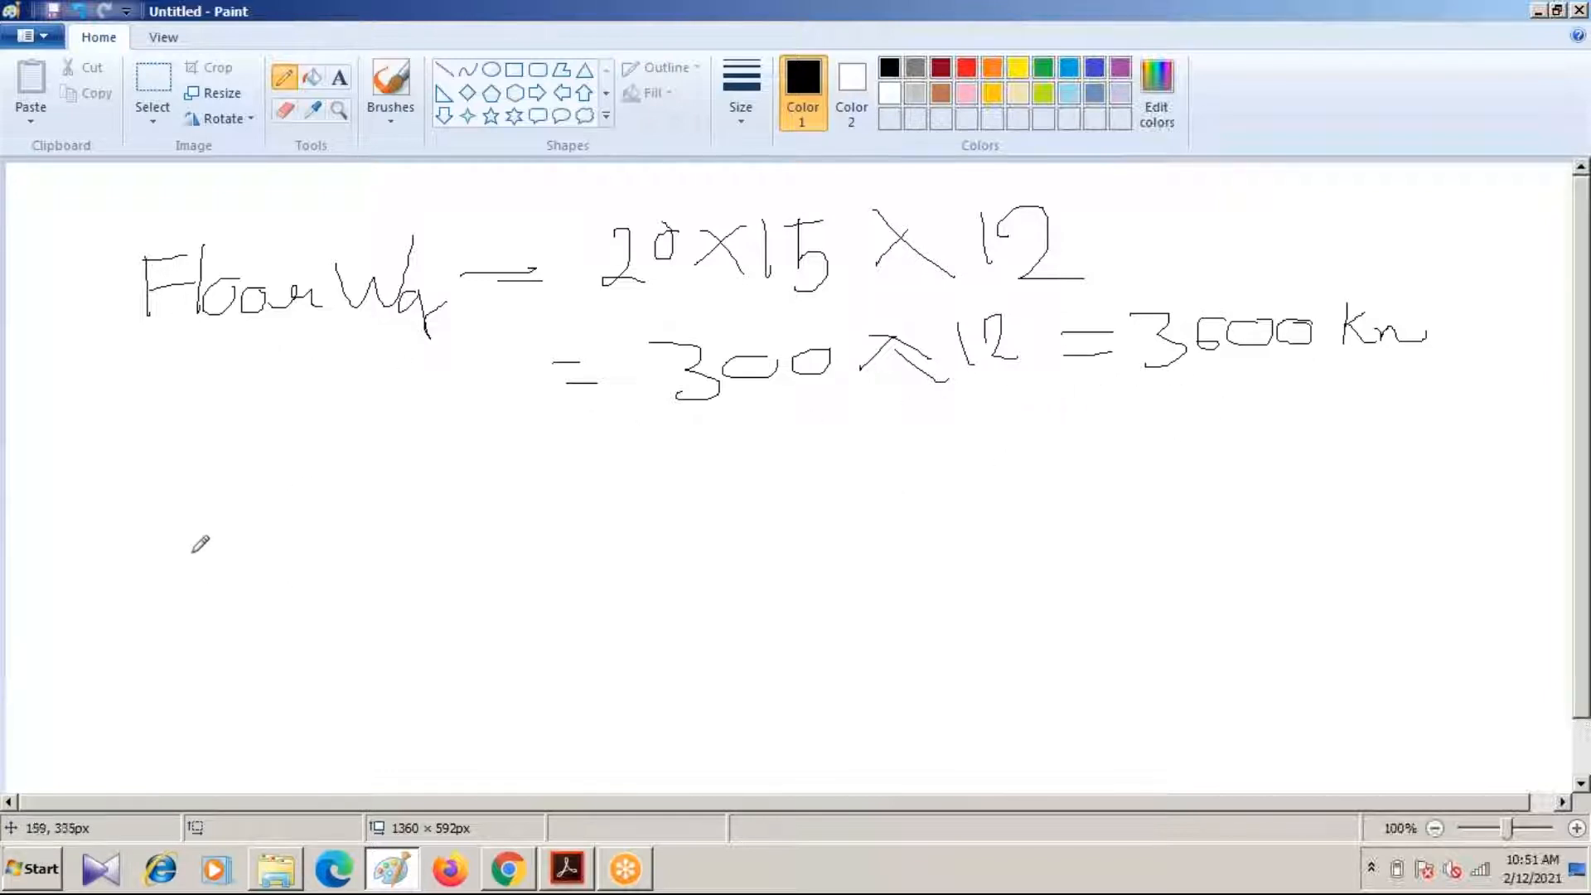
# Handwrite the roof dead load below it as DL Roof = 10 × 300 = 3000, and label the floor weight DL
pyautogui.moveTo(154, 572)
pyautogui.mouseDown()
pyautogui.moveTo(165, 489)
pyautogui.moveTo(191, 505)
pyautogui.moveTo(168, 532)
pyautogui.mouseUp()
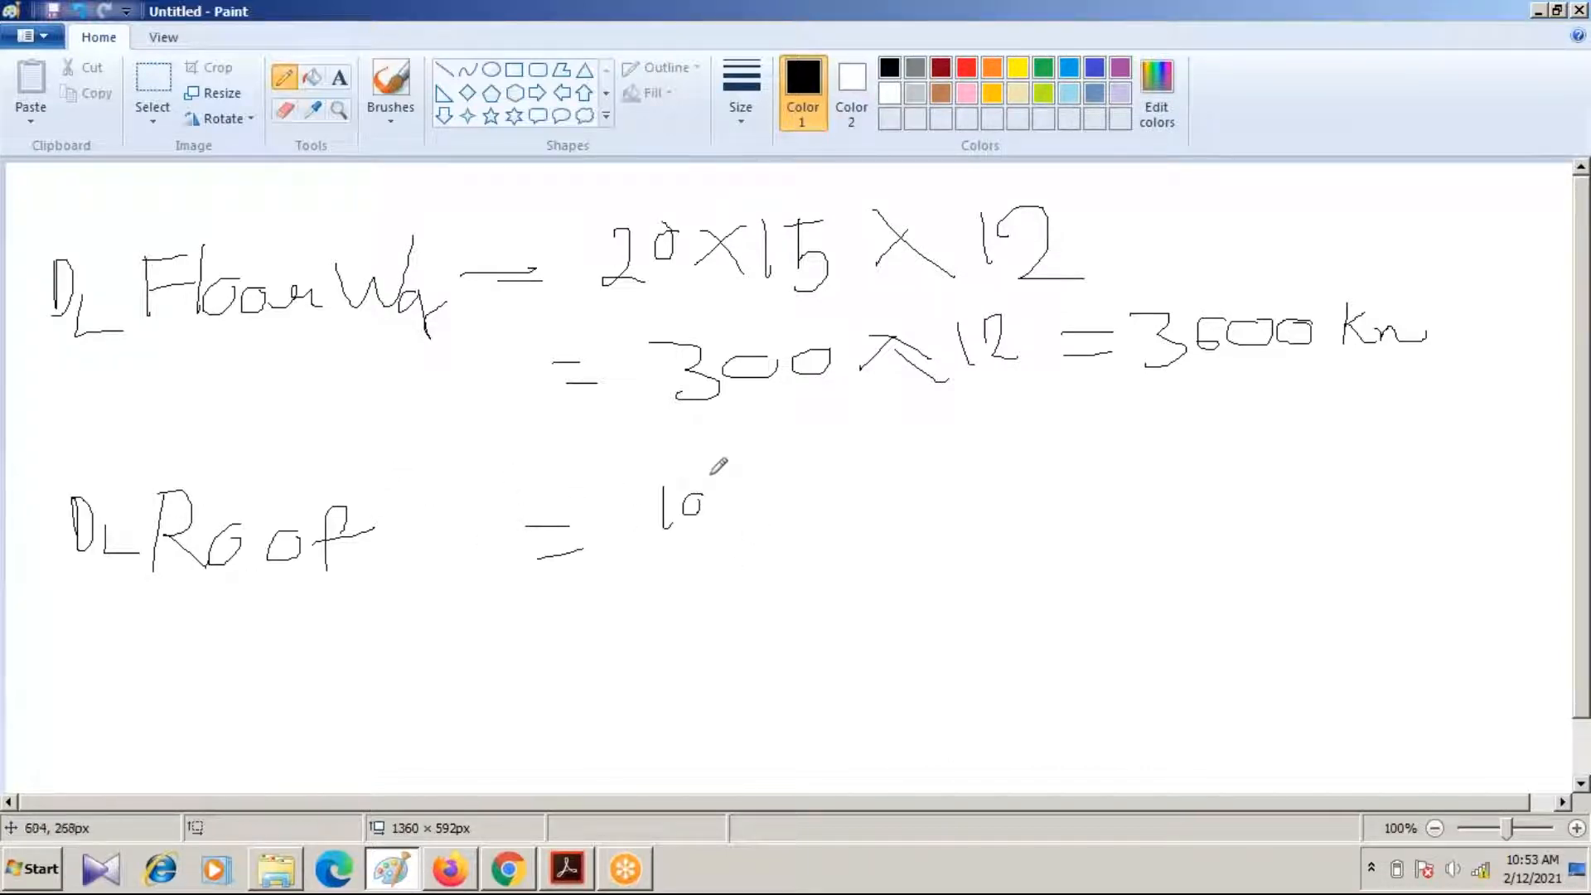
pyautogui.moveTo(726, 486)
pyautogui.mouseDown()
pyautogui.moveTo(757, 520)
pyautogui.moveTo(723, 520)
pyautogui.mouseUp()
pyautogui.moveTo(782, 472)
pyautogui.mouseDown()
pyautogui.moveTo(847, 512)
pyautogui.moveTo(798, 533)
pyautogui.mouseUp()
pyautogui.moveTo(870, 475)
pyautogui.mouseDown()
pyautogui.moveTo(1082, 484)
pyautogui.moveTo(1086, 513)
pyautogui.mouseUp()
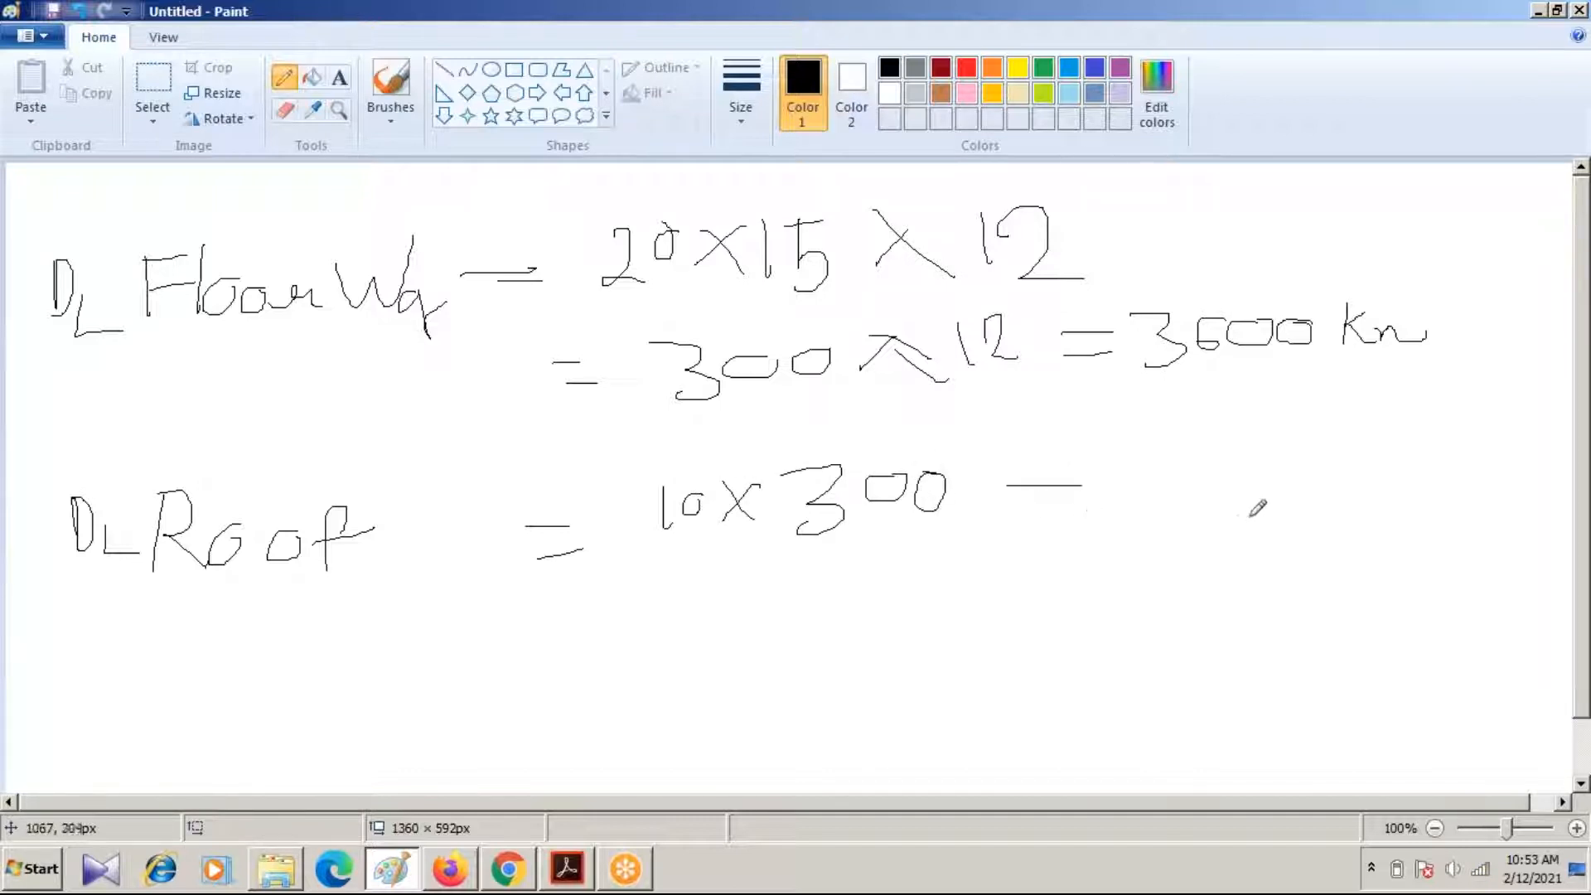
pyautogui.moveTo(1163, 453); pyautogui.dragTo(1167, 516)
pyautogui.moveTo(1270, 478)
pyautogui.mouseDown()
pyautogui.moveTo(1253, 473)
pyautogui.moveTo(1290, 495)
pyautogui.moveTo(1331, 471)
pyautogui.moveTo(1378, 473)
pyautogui.mouseUp()
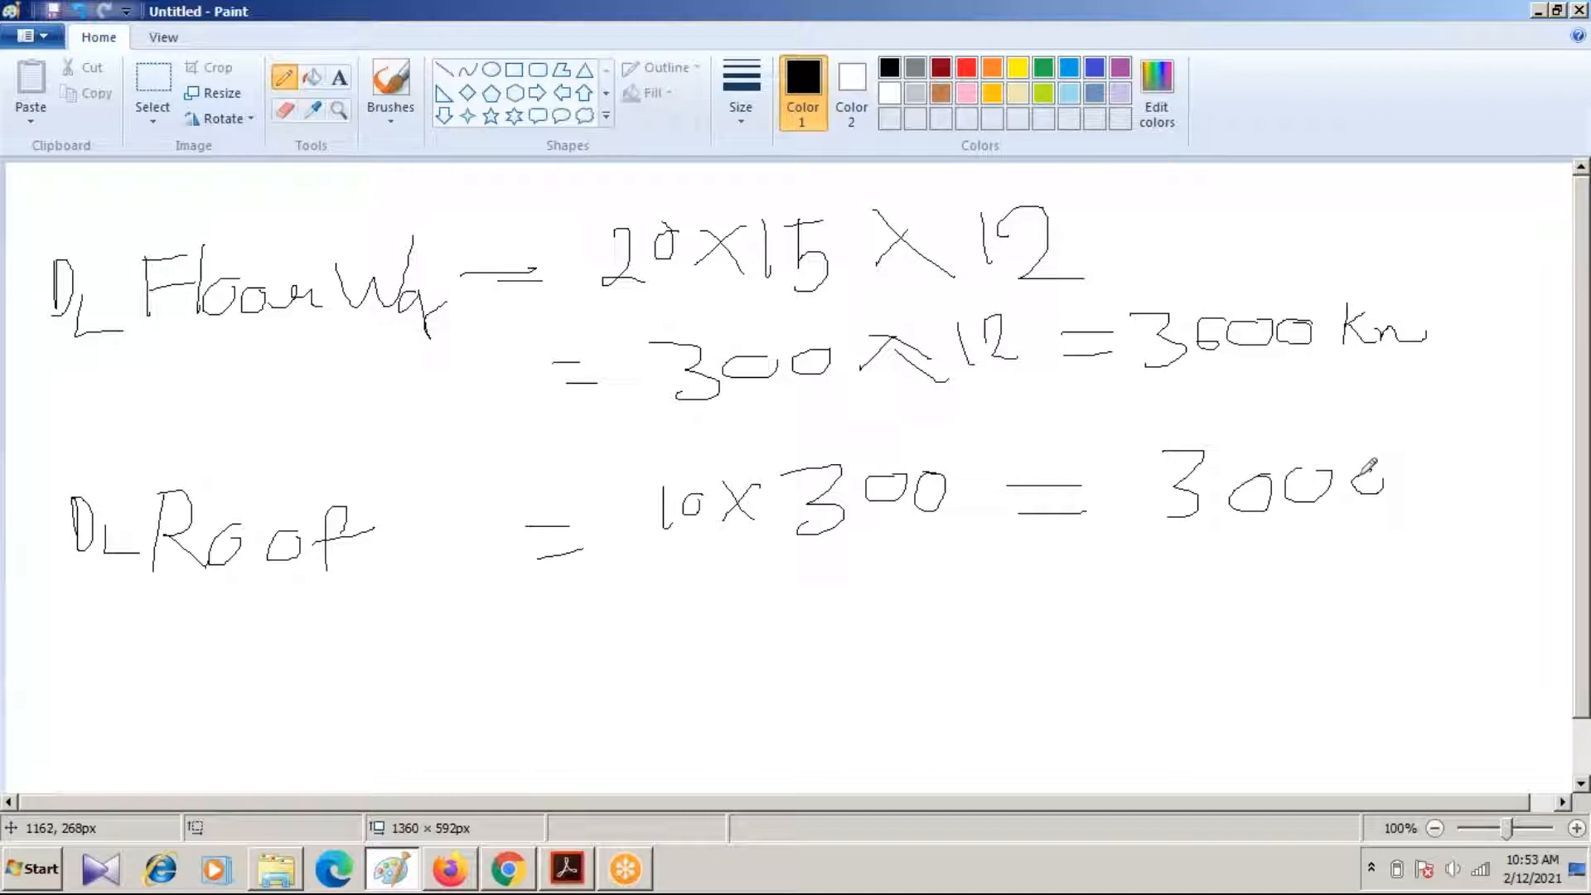
# Switch to the building data slide in Google Slides and mute the system sound
pyautogui.click(514, 872)
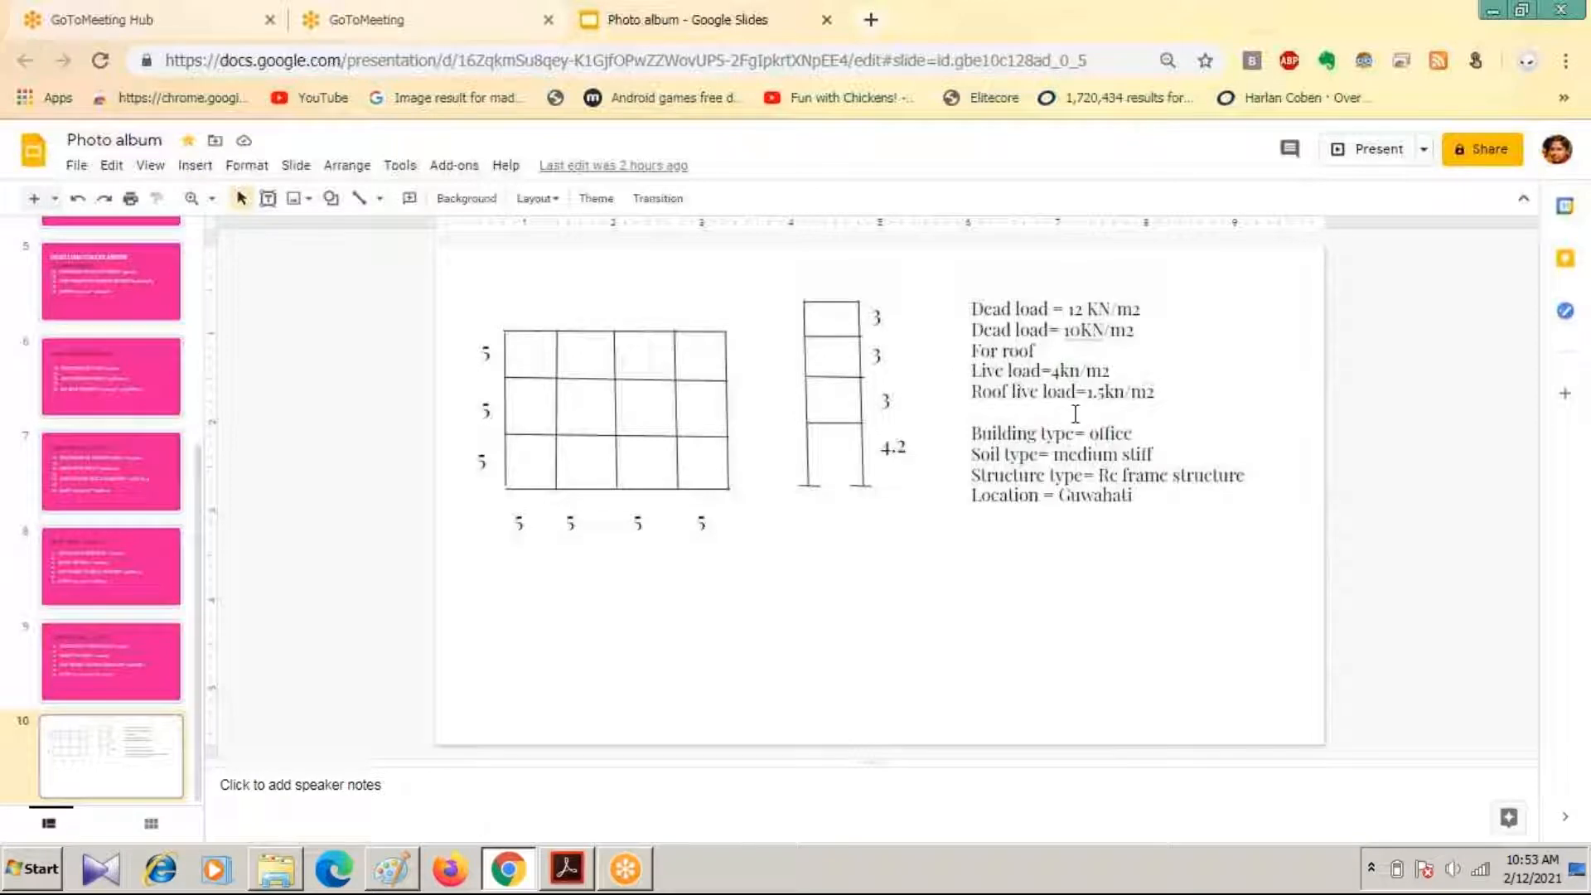
pyautogui.click(1452, 872)
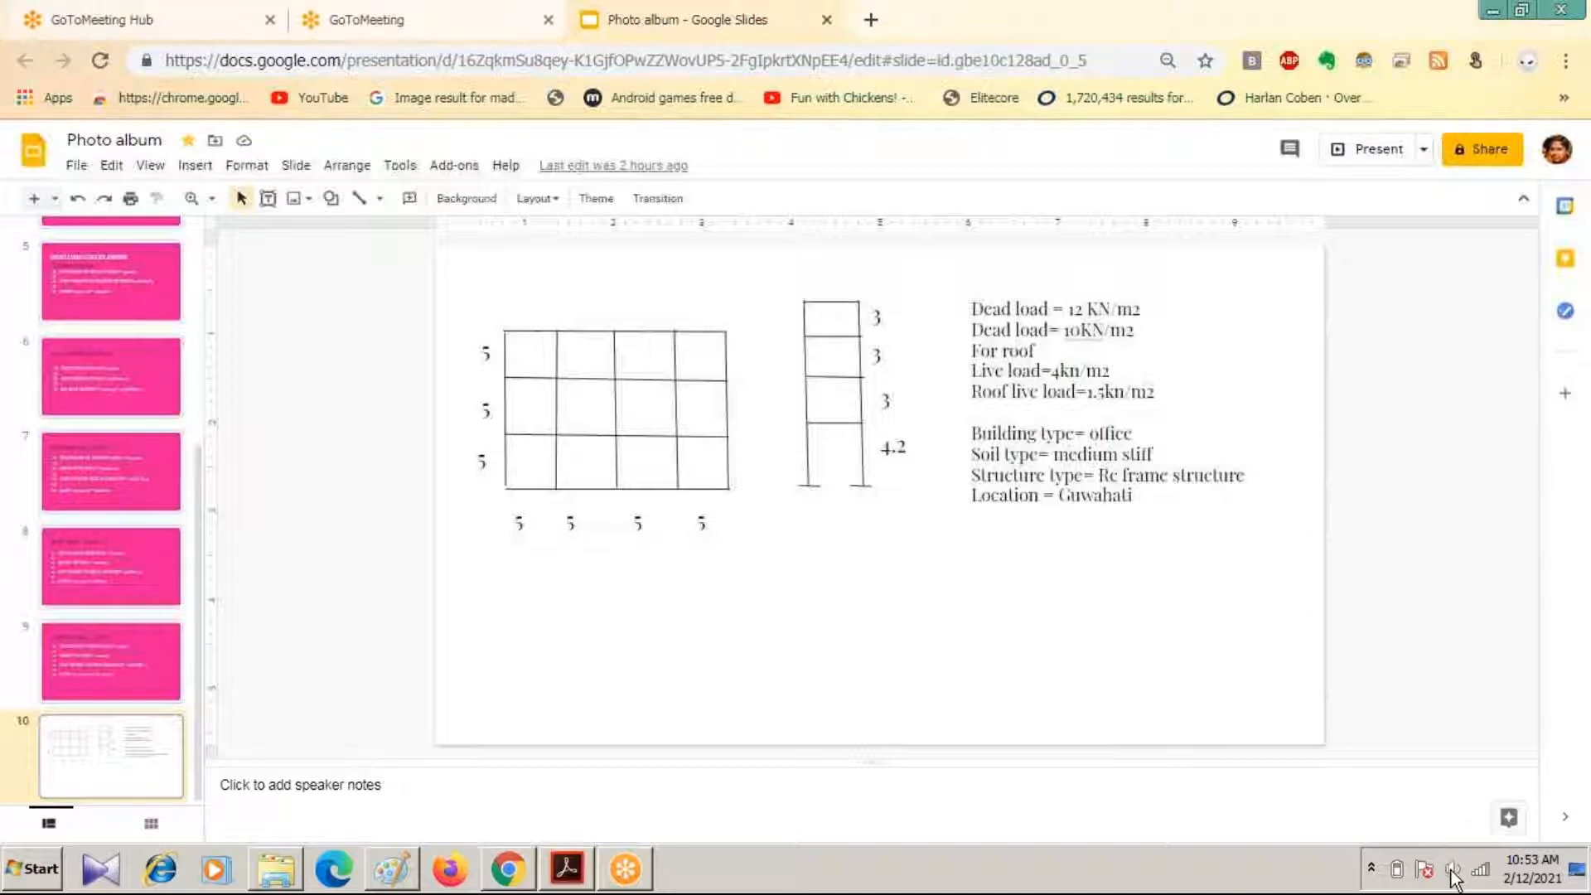
pyautogui.click(1452, 875)
pyautogui.click(1443, 754)
pyautogui.click(1292, 886)
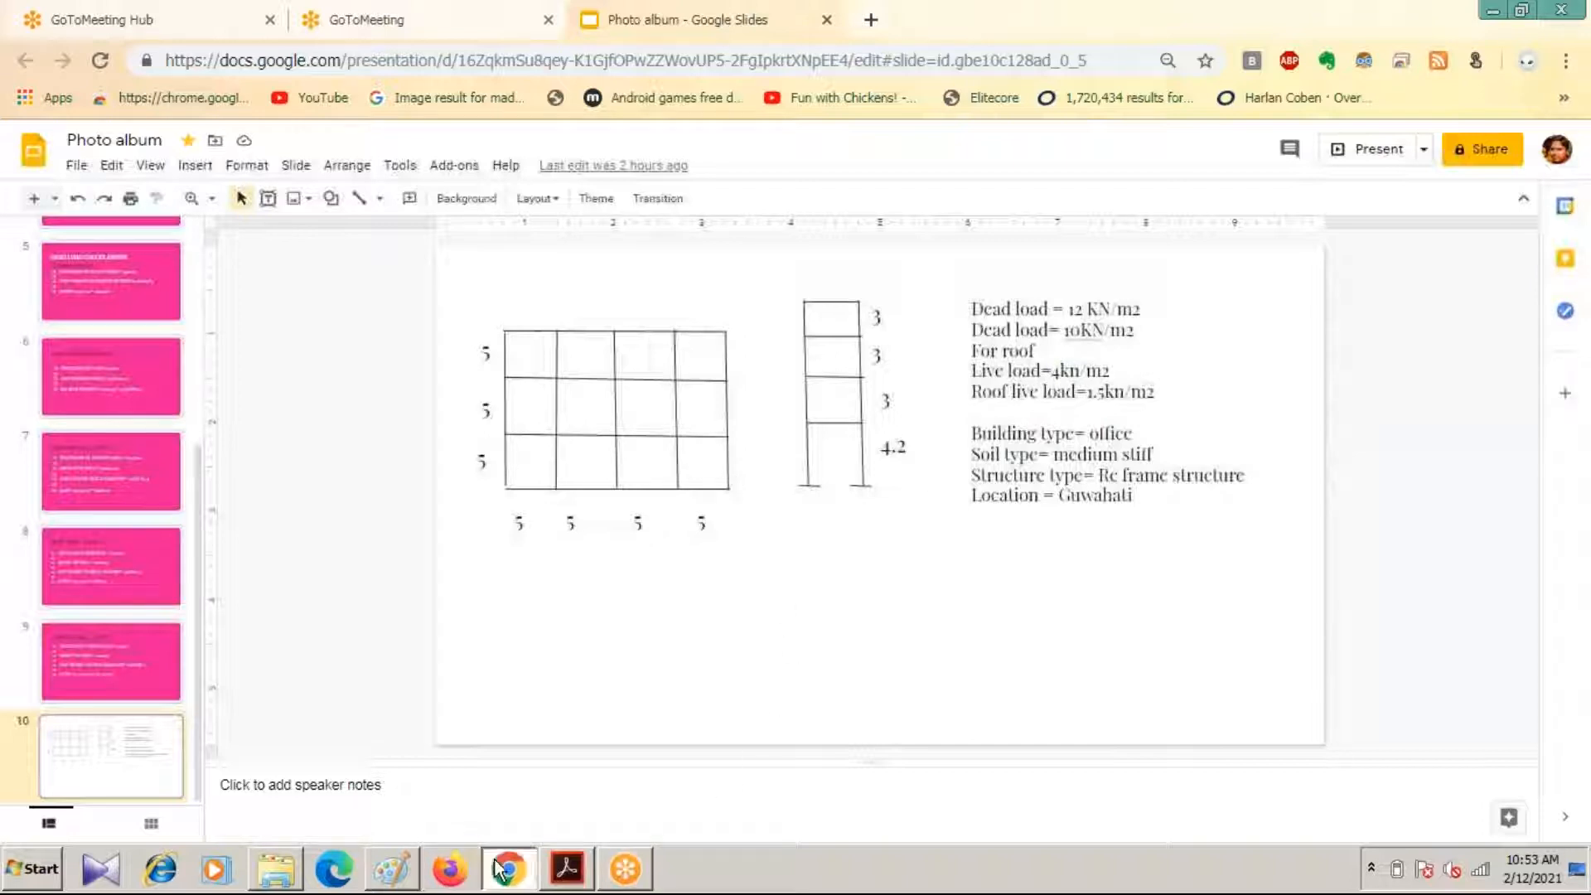
# Switch to the IS 1893 Part 1 PDF in Adobe Acrobat Reader and read clauses 7.3.1 and 7.3.2 on imposed loads for earthquake force
pyautogui.click(569, 870)
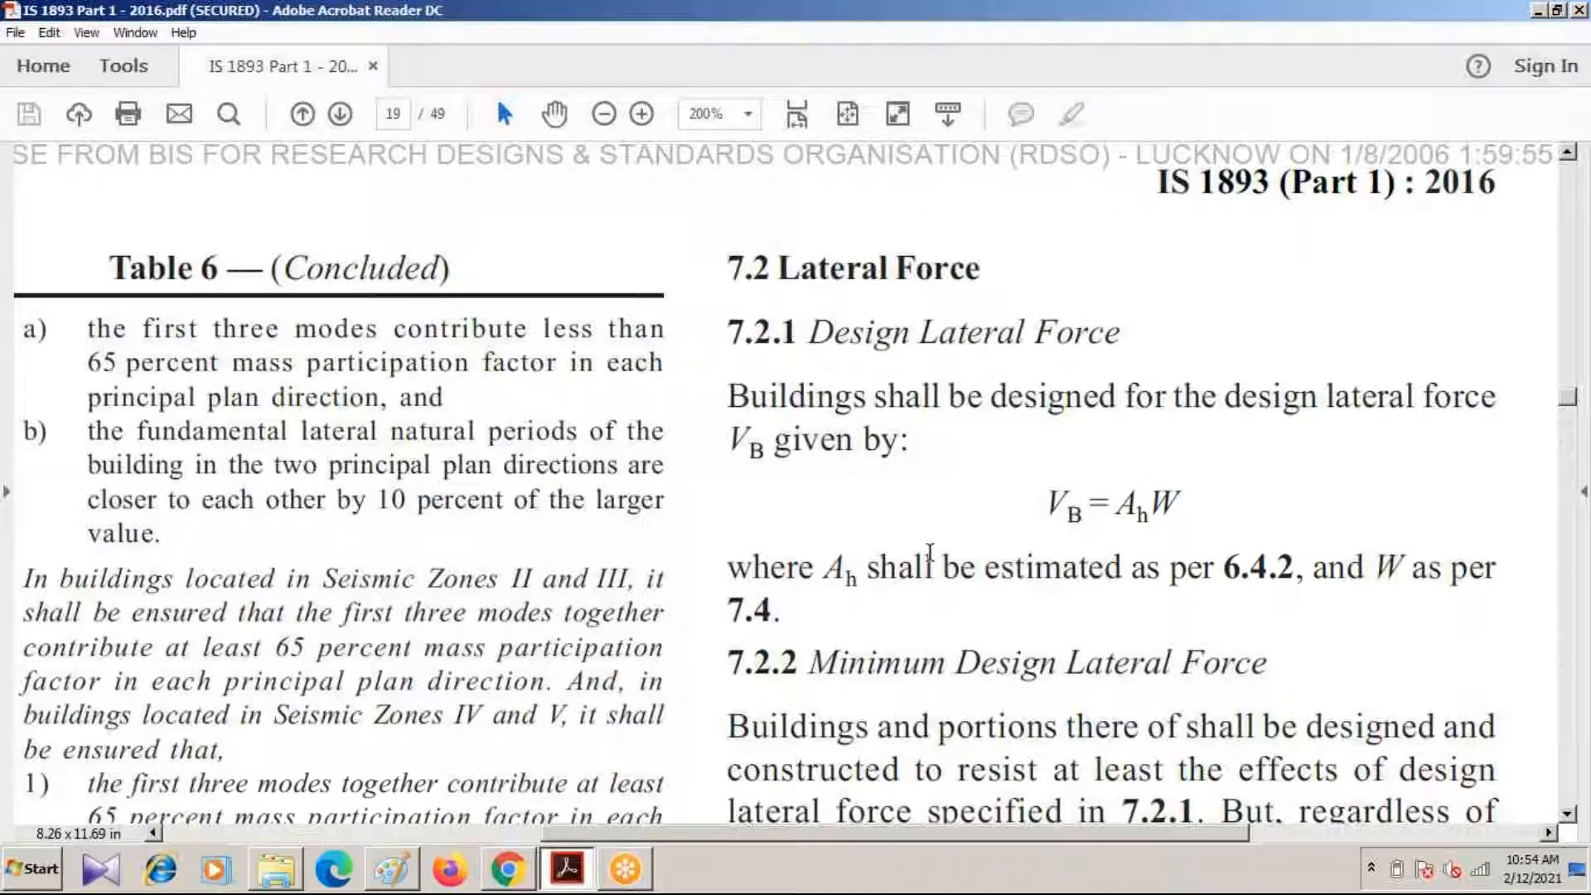
pyautogui.keyDown('ctrl'); pyautogui.scroll(1, 930, 553); pyautogui.keyUp('ctrl')
pyautogui.keyDown('ctrl'); pyautogui.scroll(-2, 930, 553); pyautogui.keyUp('ctrl')
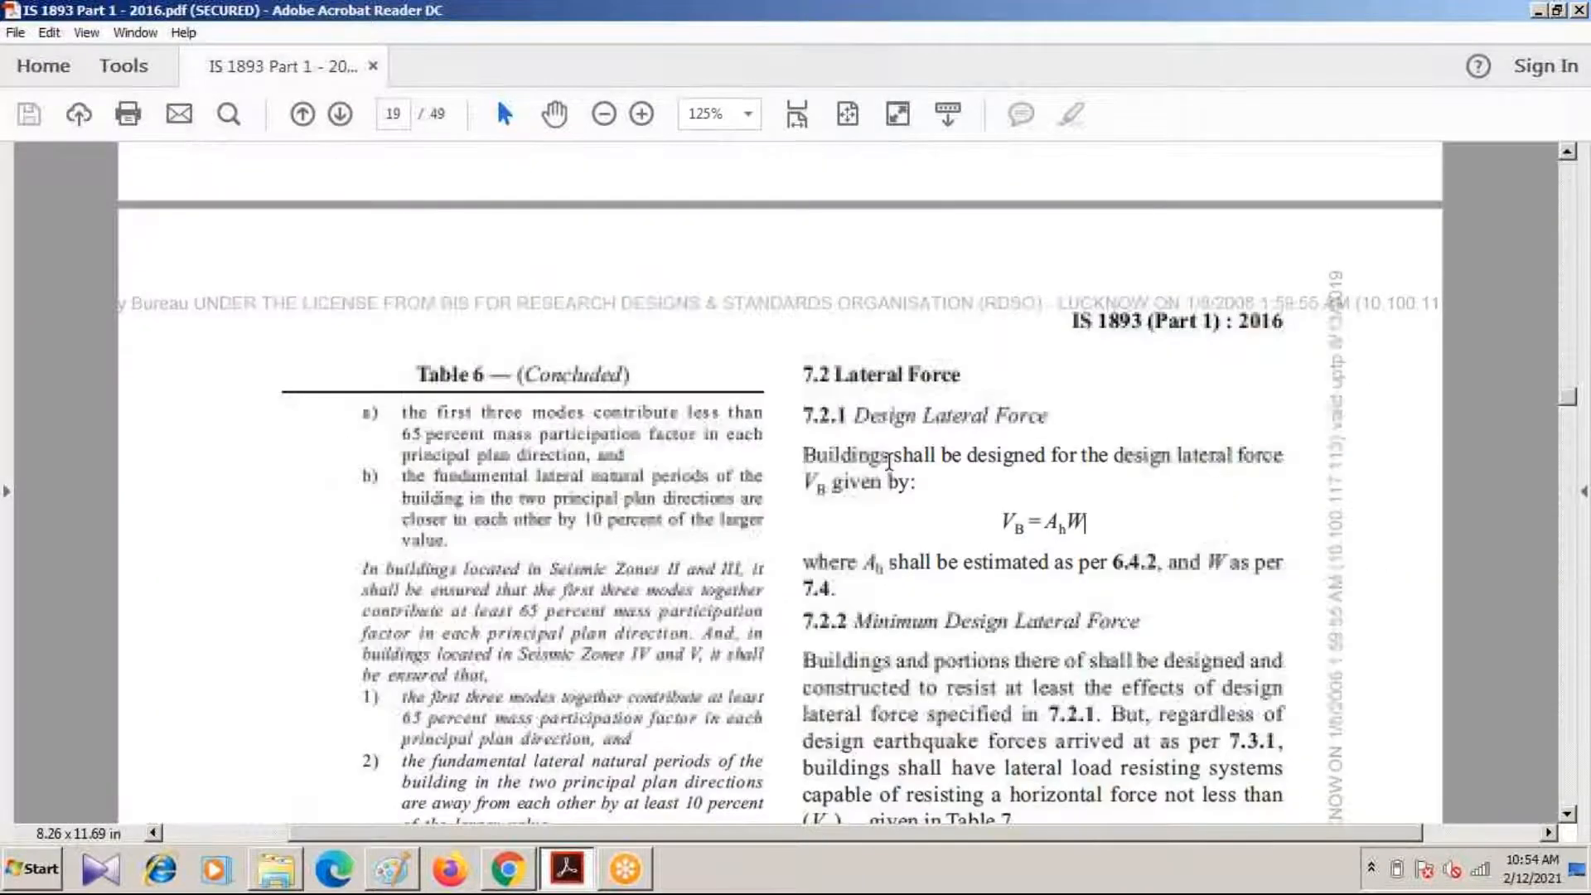
pyautogui.scroll(1, 888, 456)
pyautogui.scroll(-15, 887, 457)
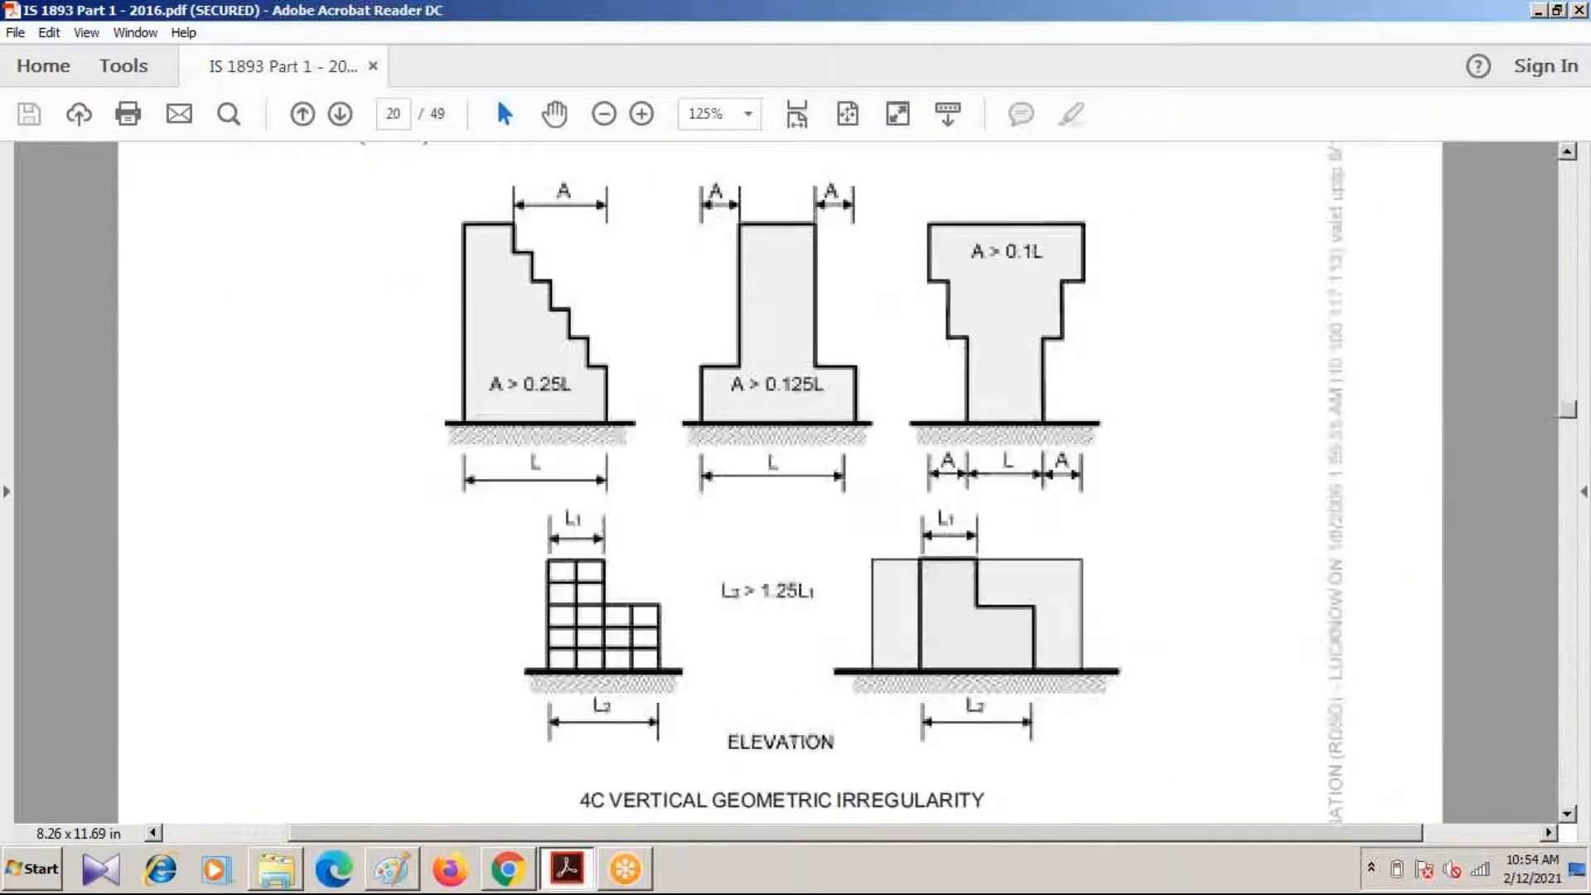
pyautogui.scroll(-12, 894, 465)
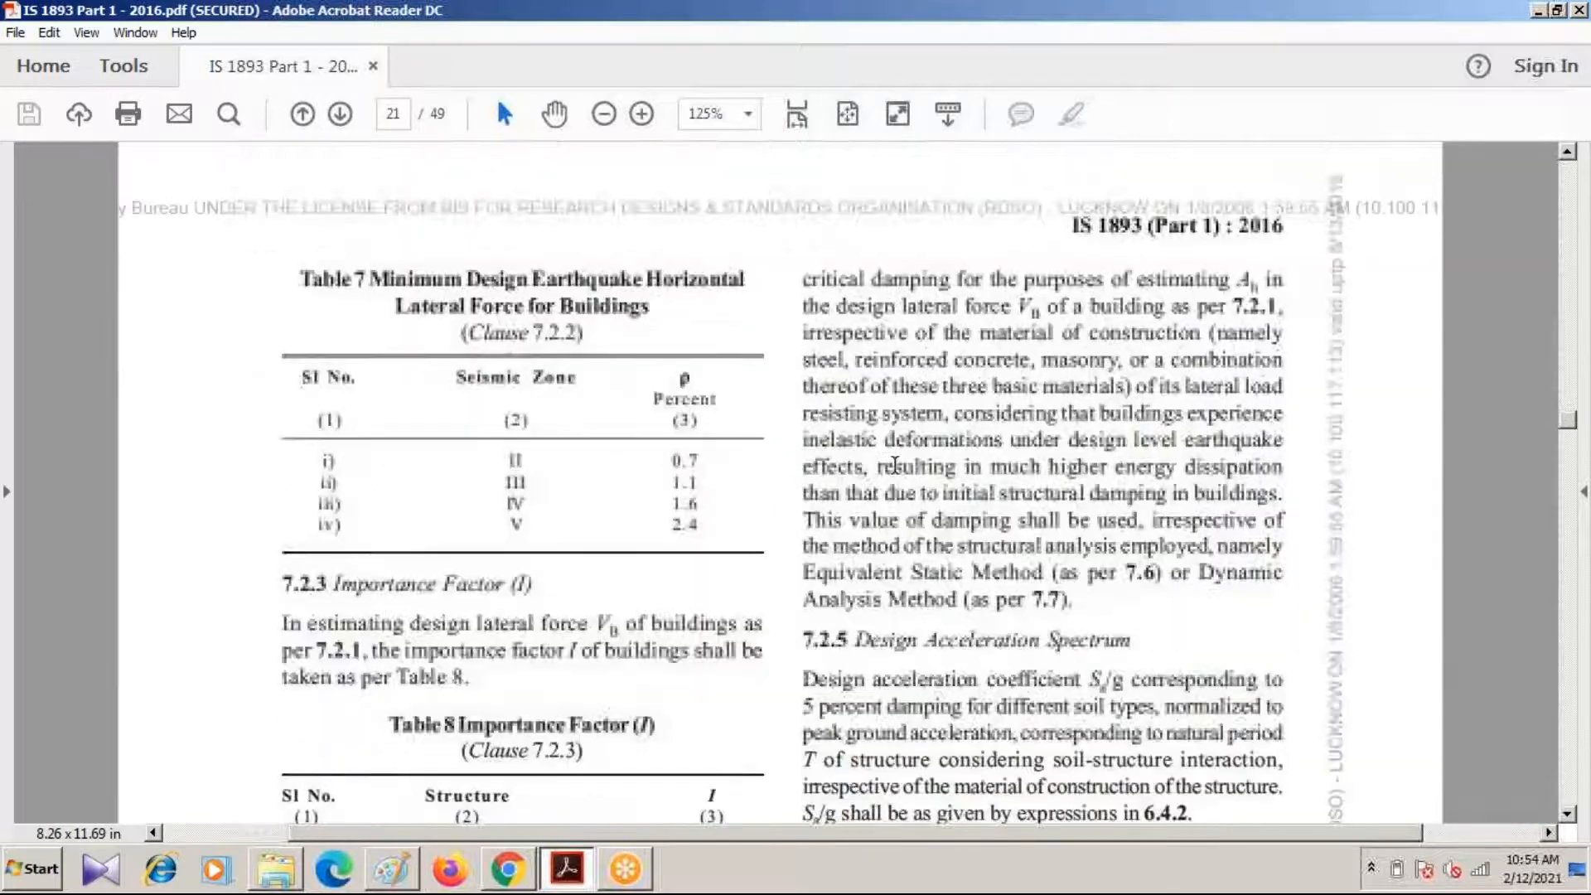
pyautogui.scroll(-1, 895, 464)
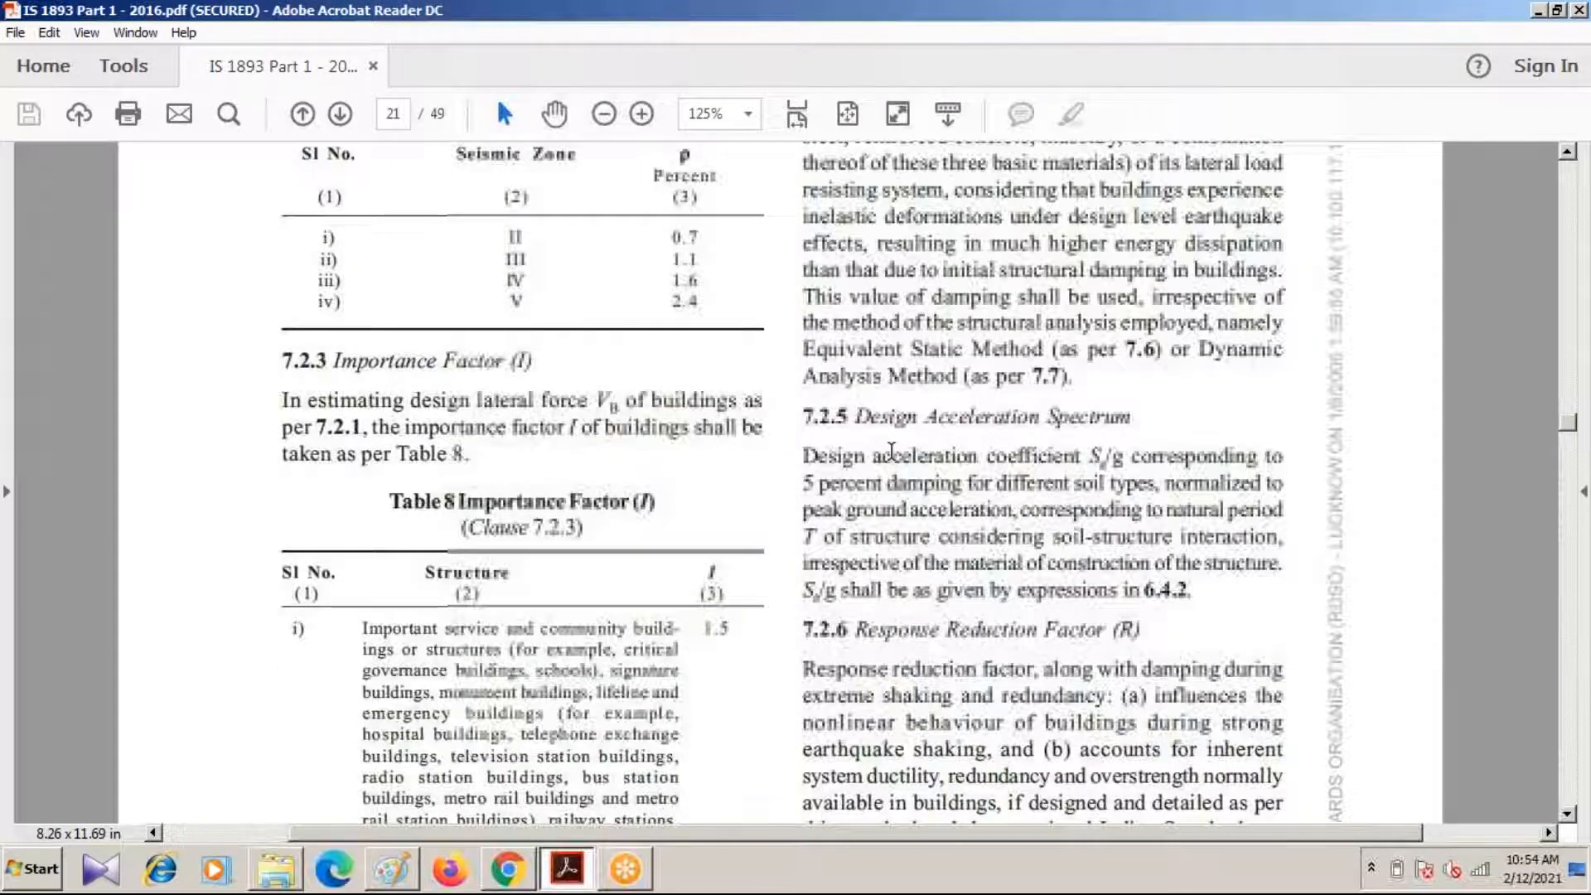
pyautogui.scroll(-9, 892, 450)
pyautogui.scroll(-14, 892, 450)
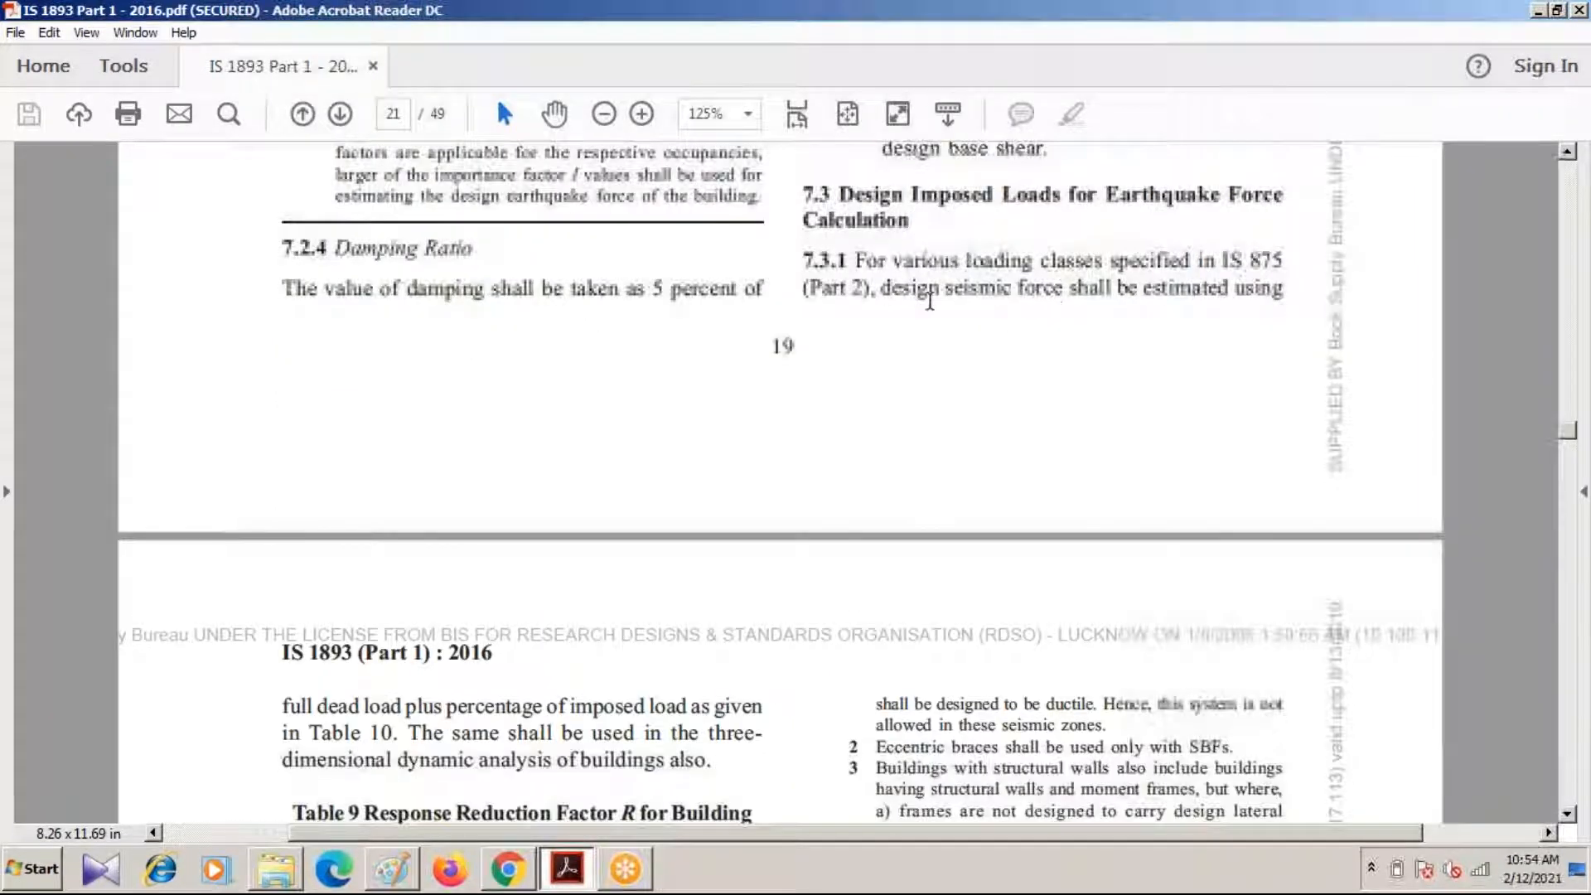
pyautogui.scroll(-1, 930, 300)
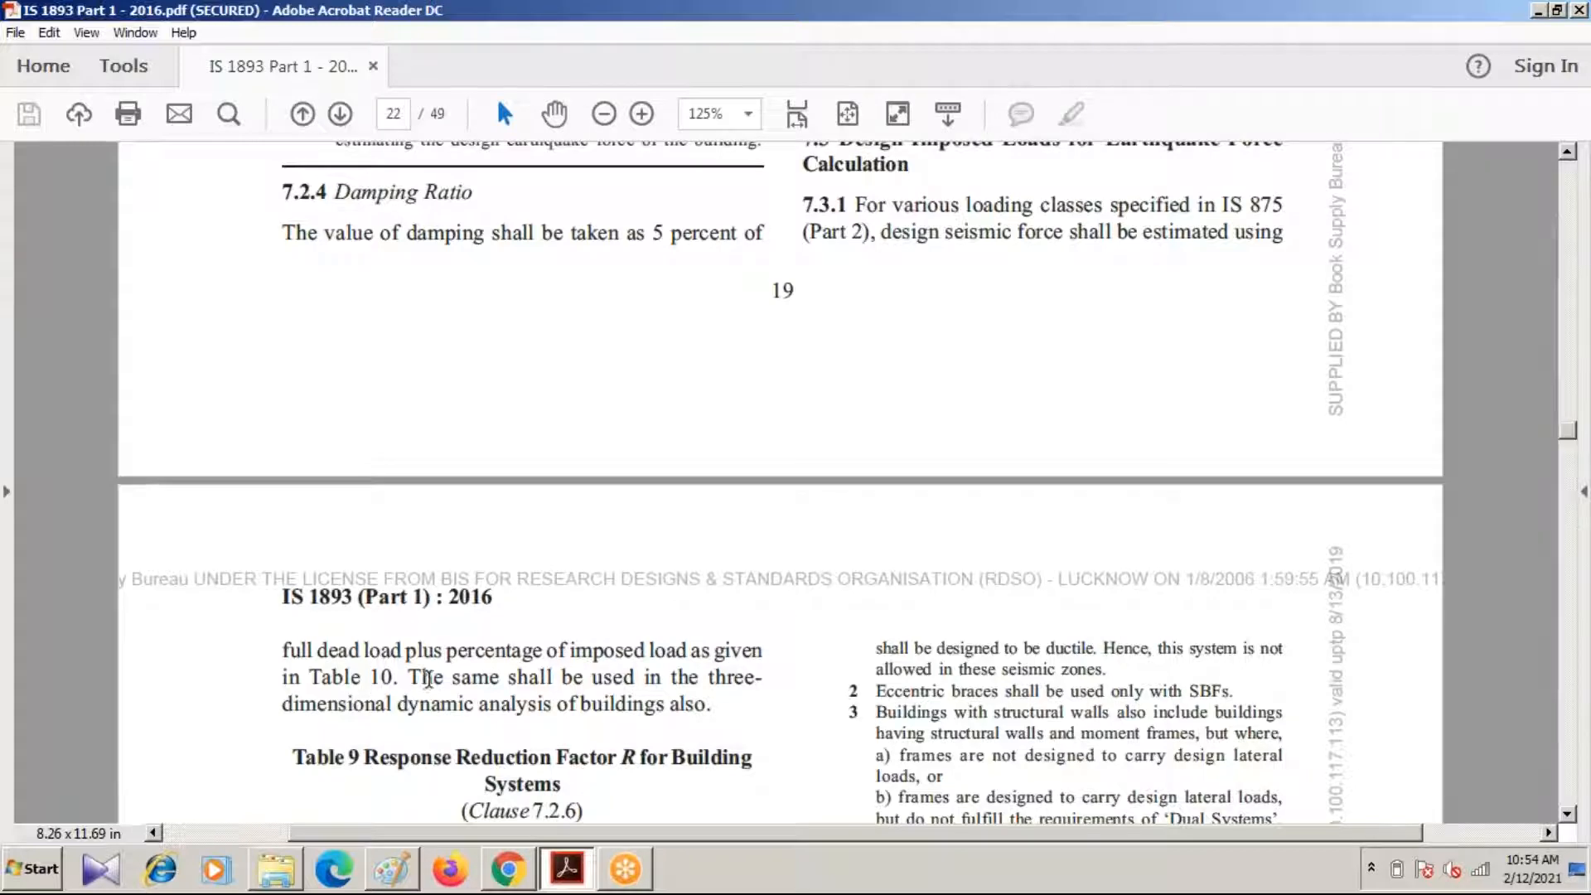
pyautogui.scroll(-4, 427, 680)
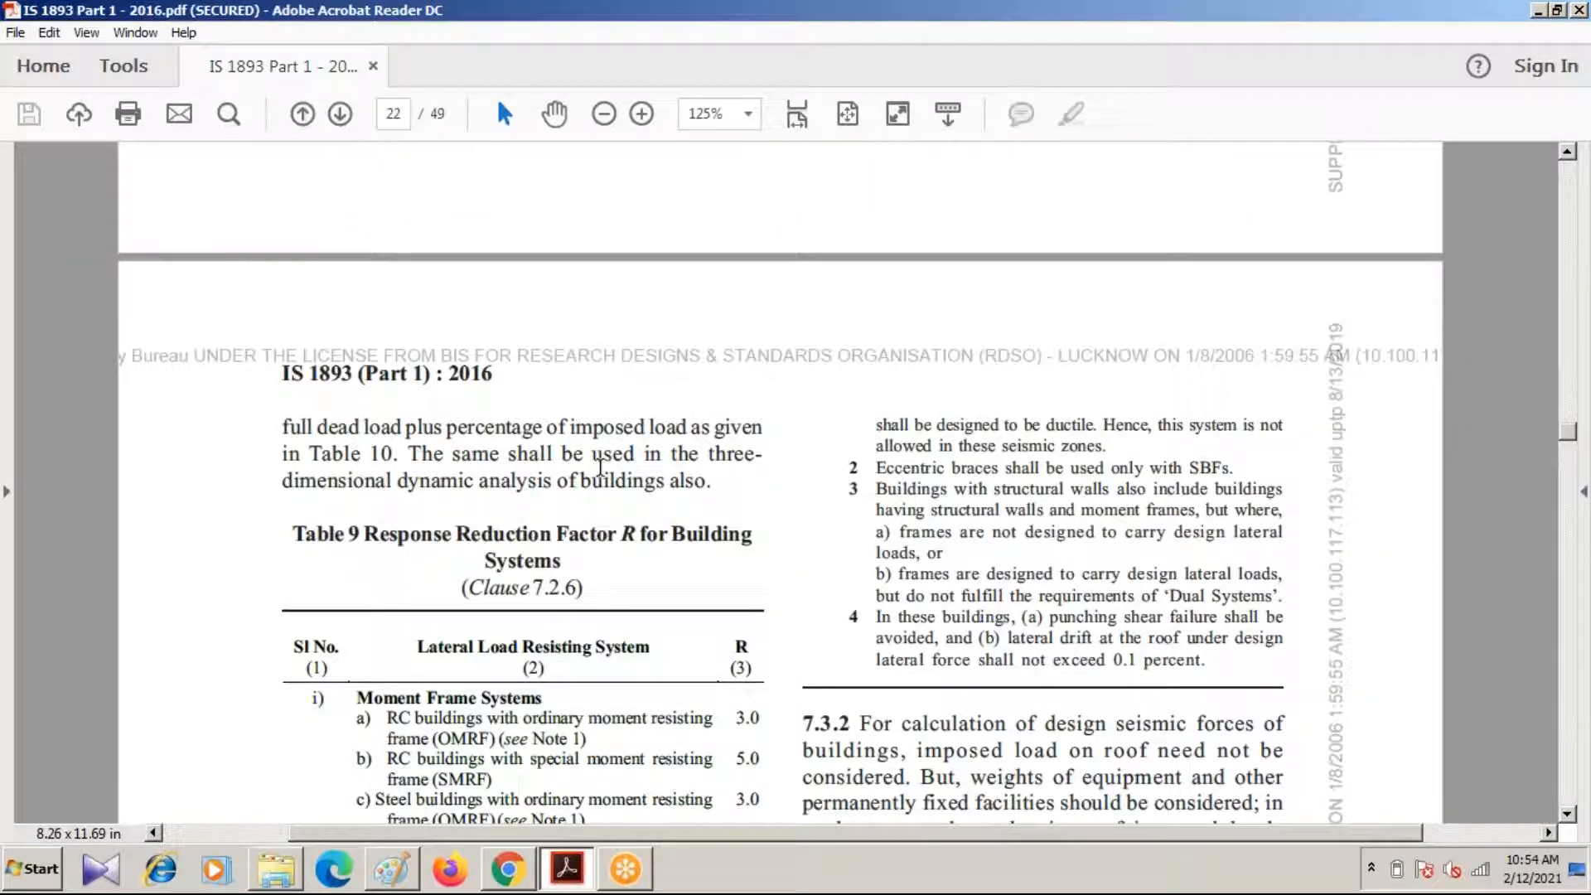
pyautogui.scroll(-5, 1031, 402)
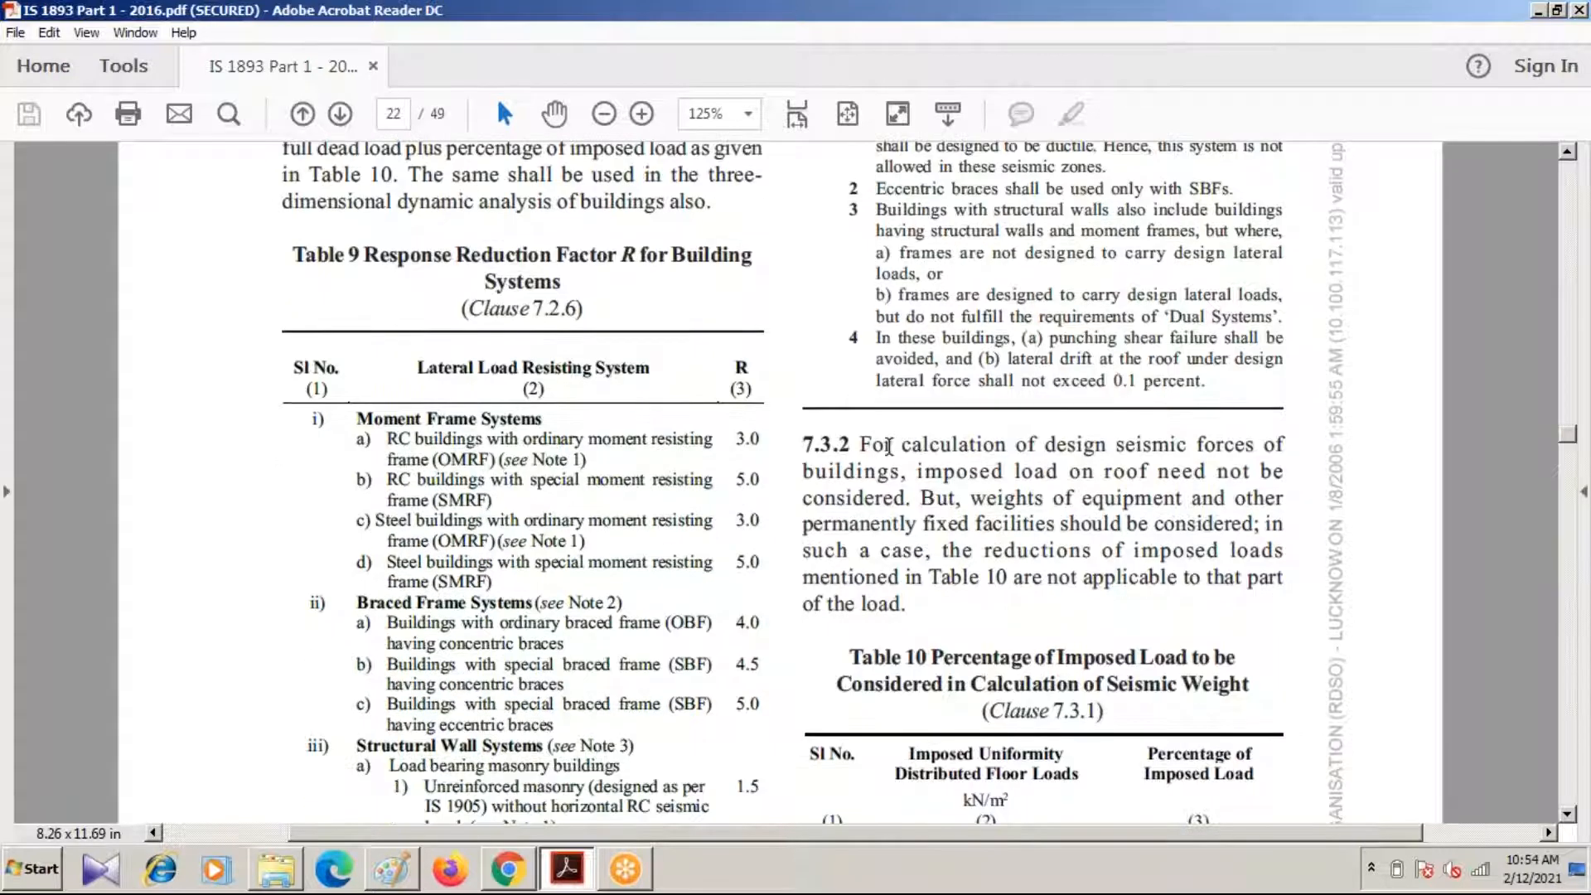
# Highlight the opening of clause 7.3.2, ending with the words about imposed load on the roof selected
pyautogui.moveTo(861, 445); pyautogui.dragTo(1287, 449)
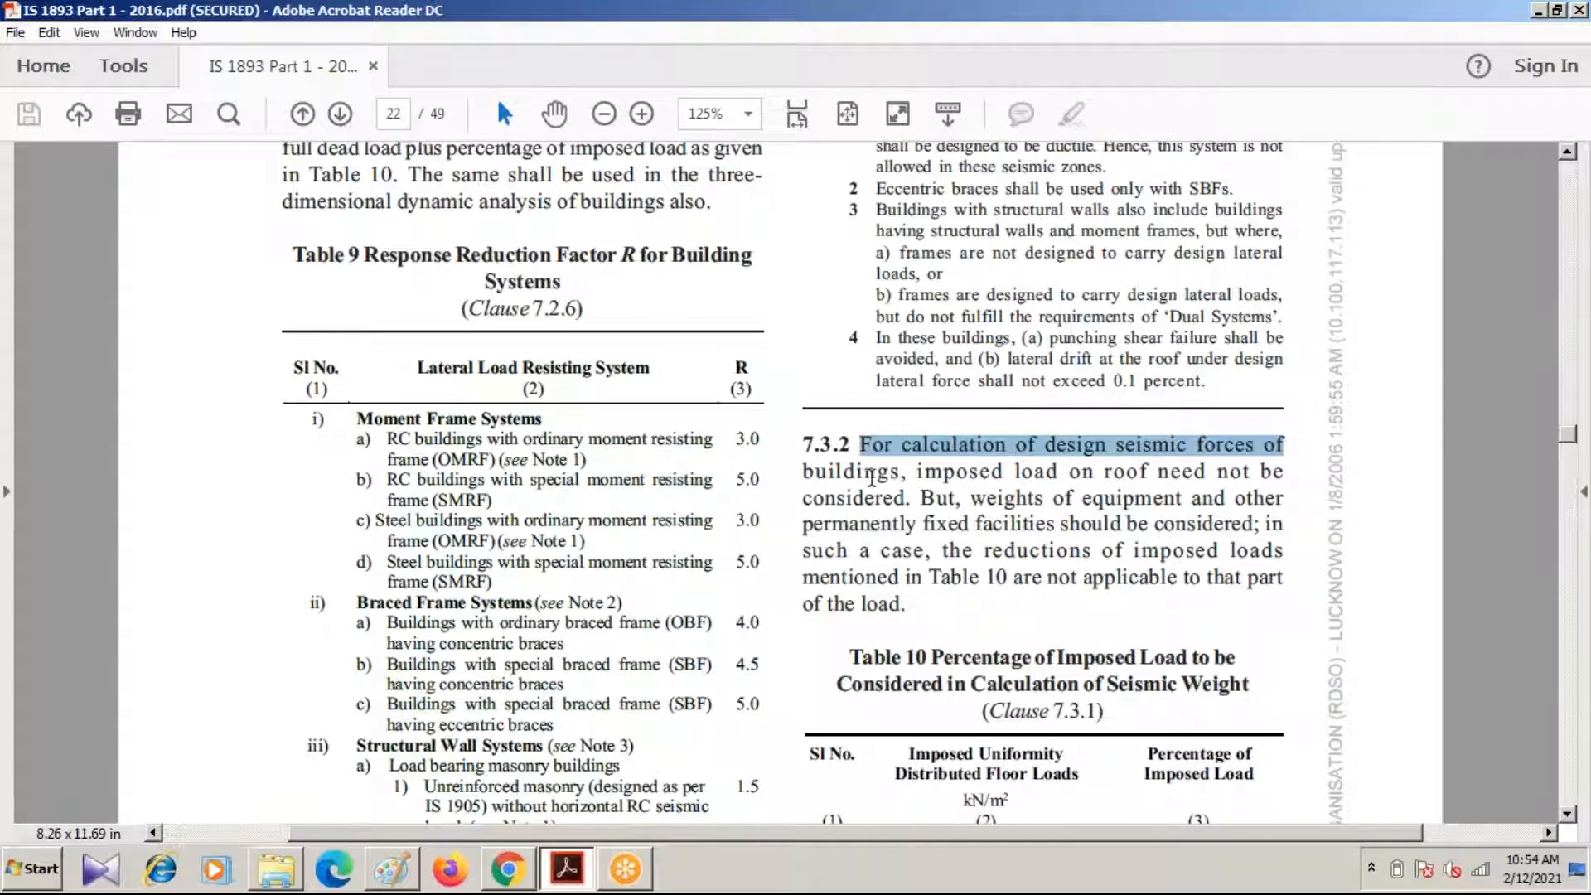
pyautogui.moveTo(917, 471); pyautogui.dragTo(1274, 481)
pyautogui.moveTo(907, 499); pyautogui.dragTo(929, 474)
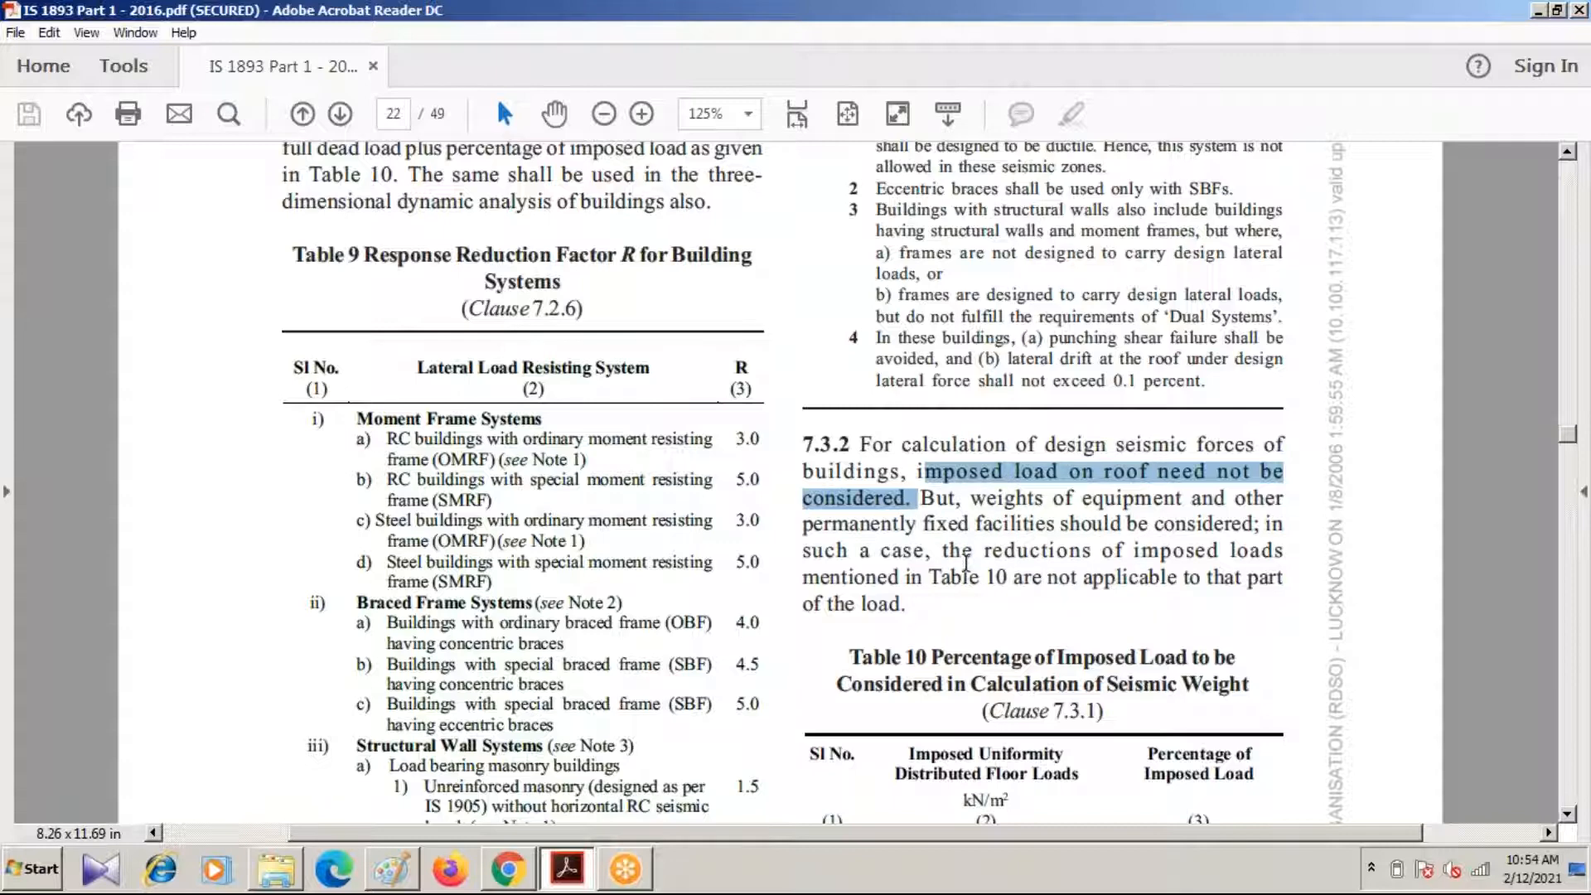
# Examine Table 10 on the percentage of imposed load for seismic weight, marking the value for loads up to and including 3.0
pyautogui.scroll(-3, 965, 564)
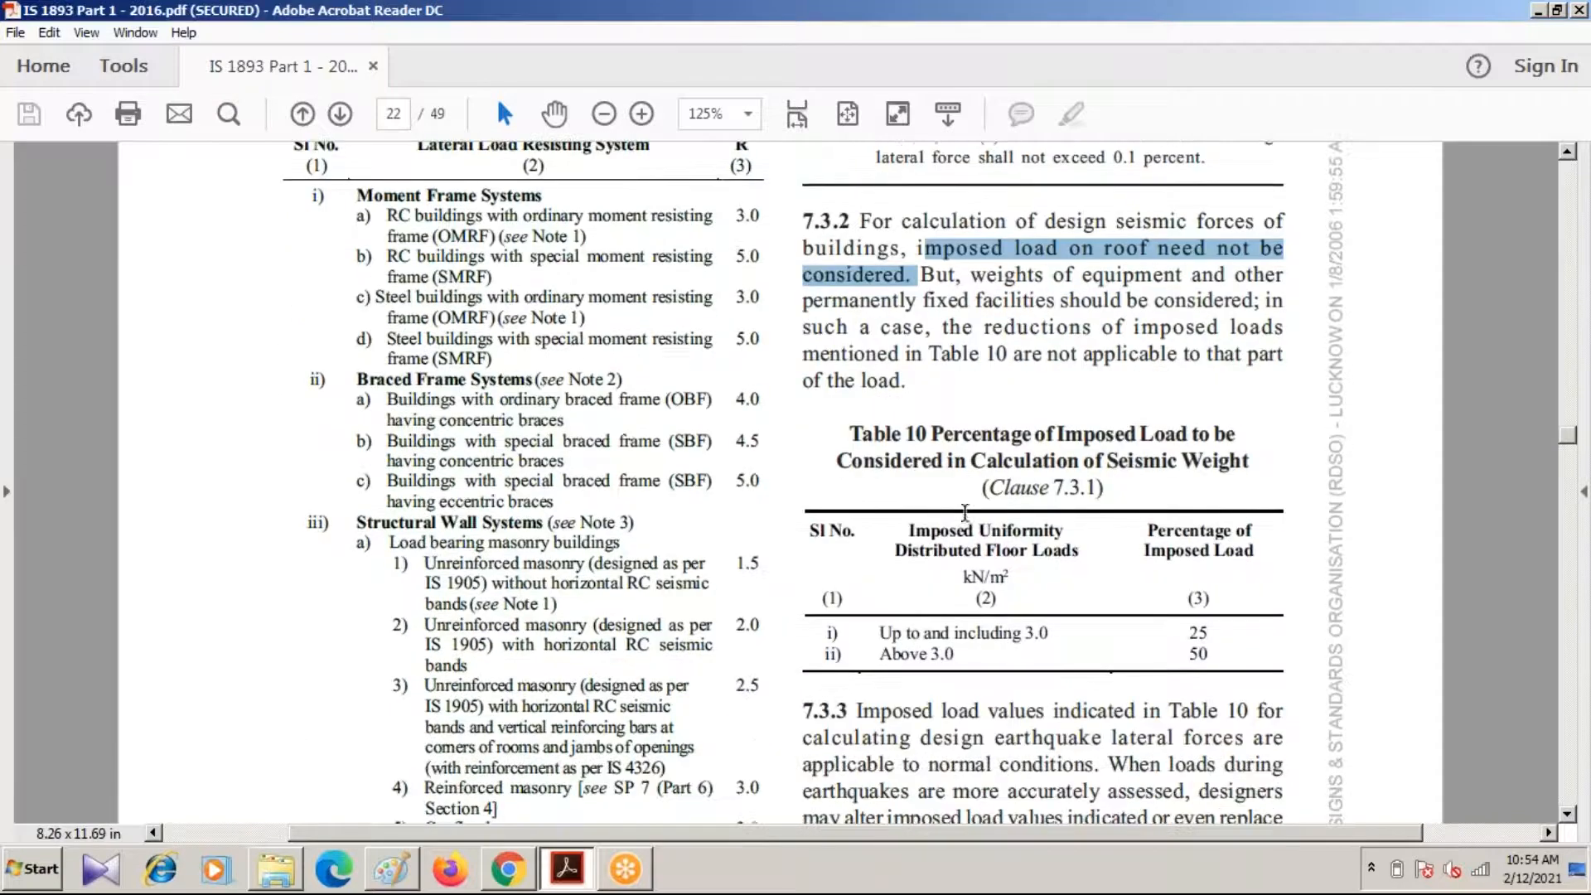
pyautogui.scroll(-2, 996, 431)
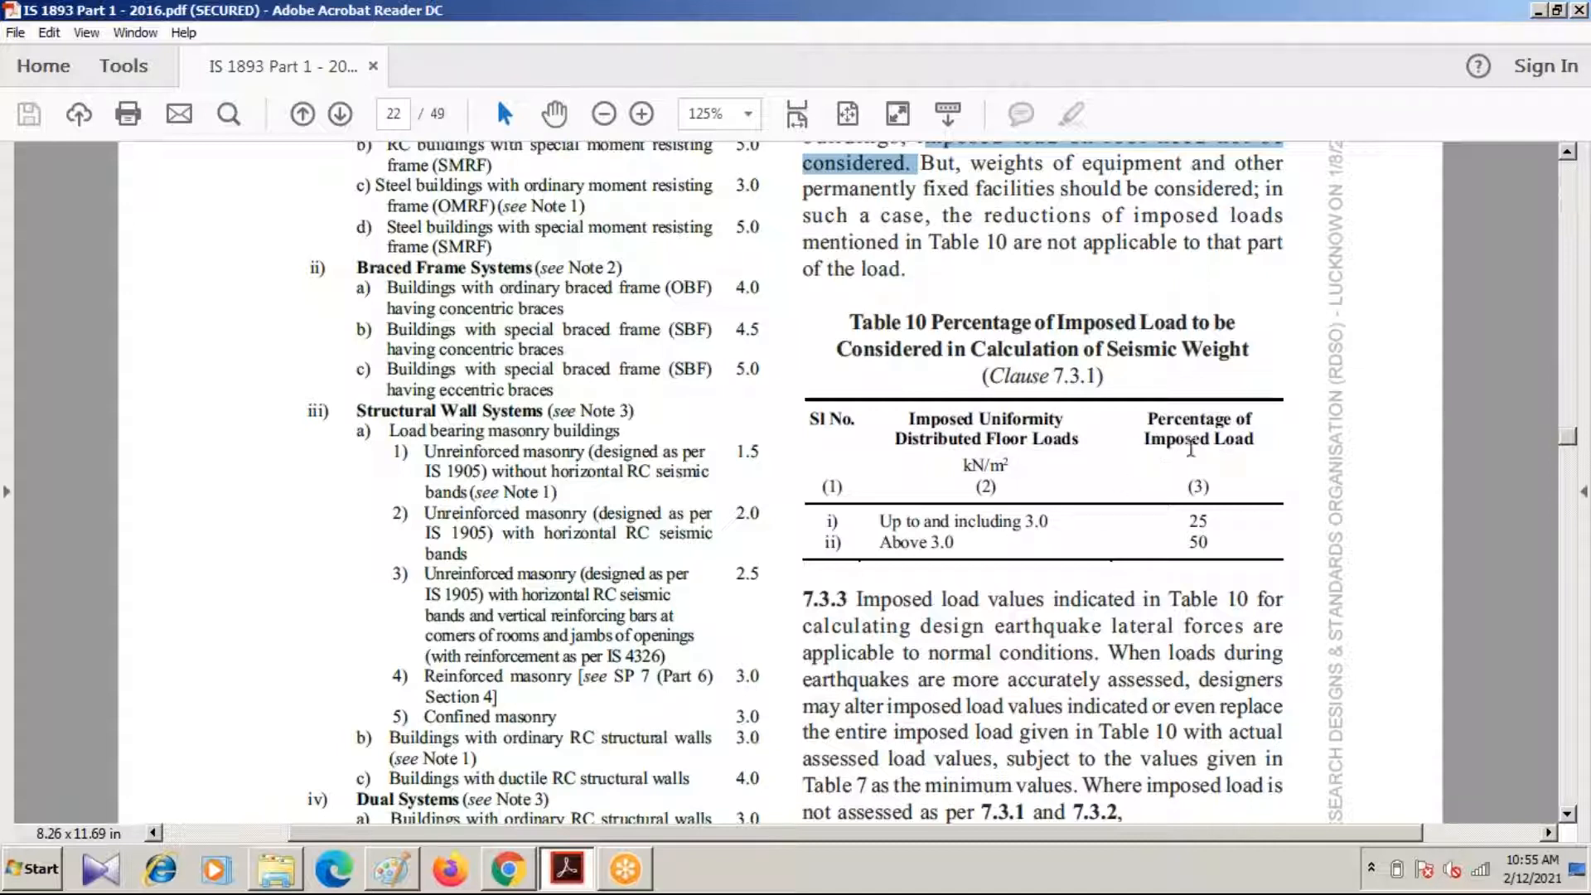
pyautogui.moveTo(1191, 519); pyautogui.dragTo(1212, 517)
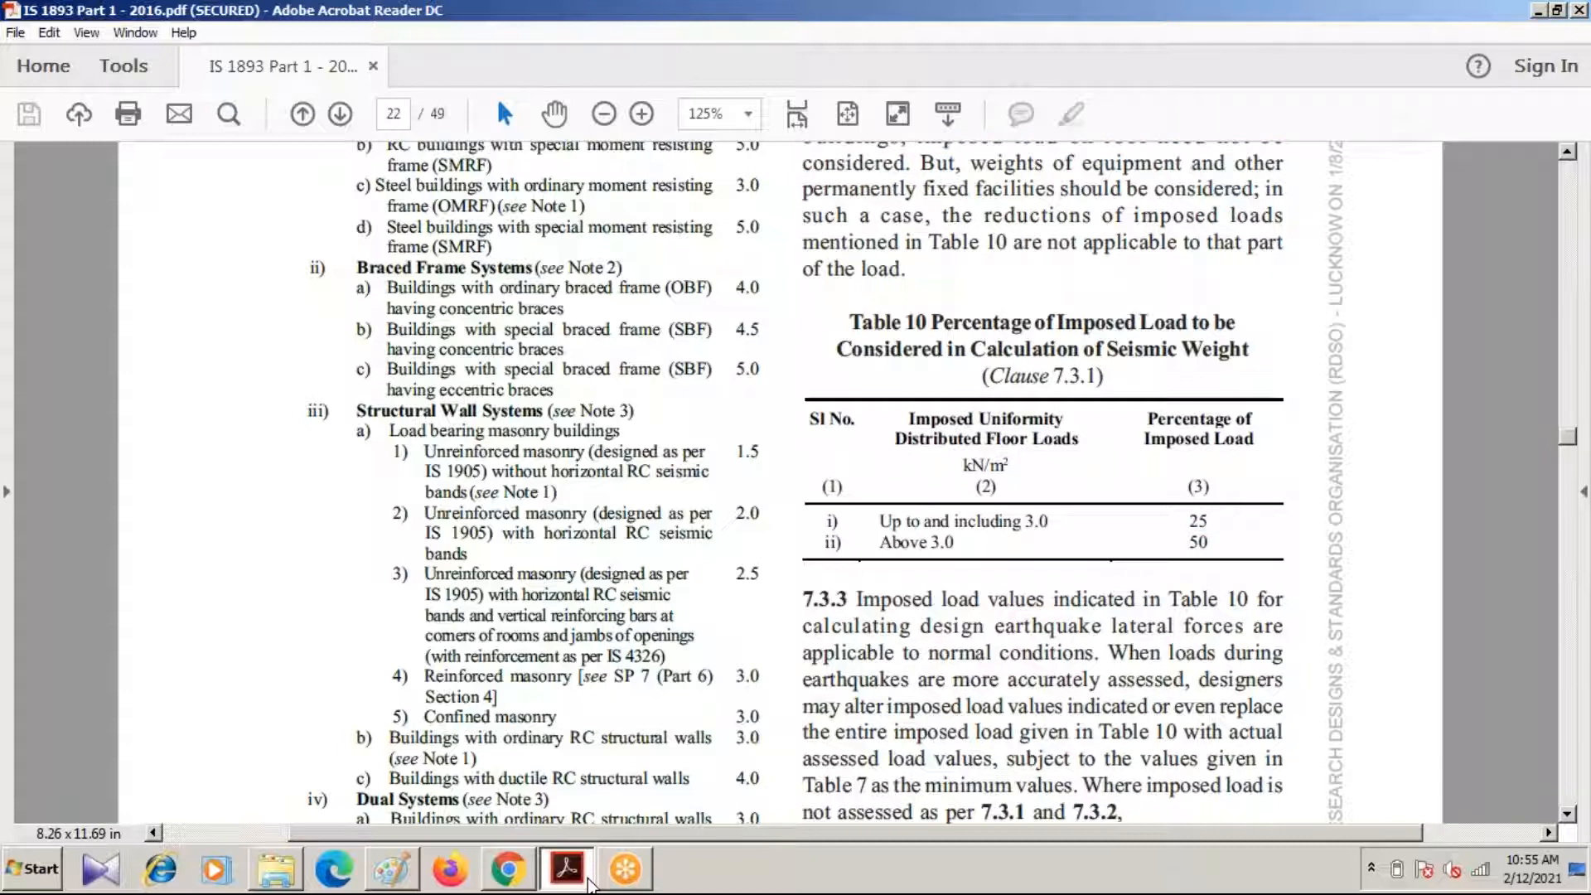
# Check the live load on the Google Slides slide against Table 10 in the PDF, marking the percentage for loads above 3.0
pyautogui.click(505, 872)
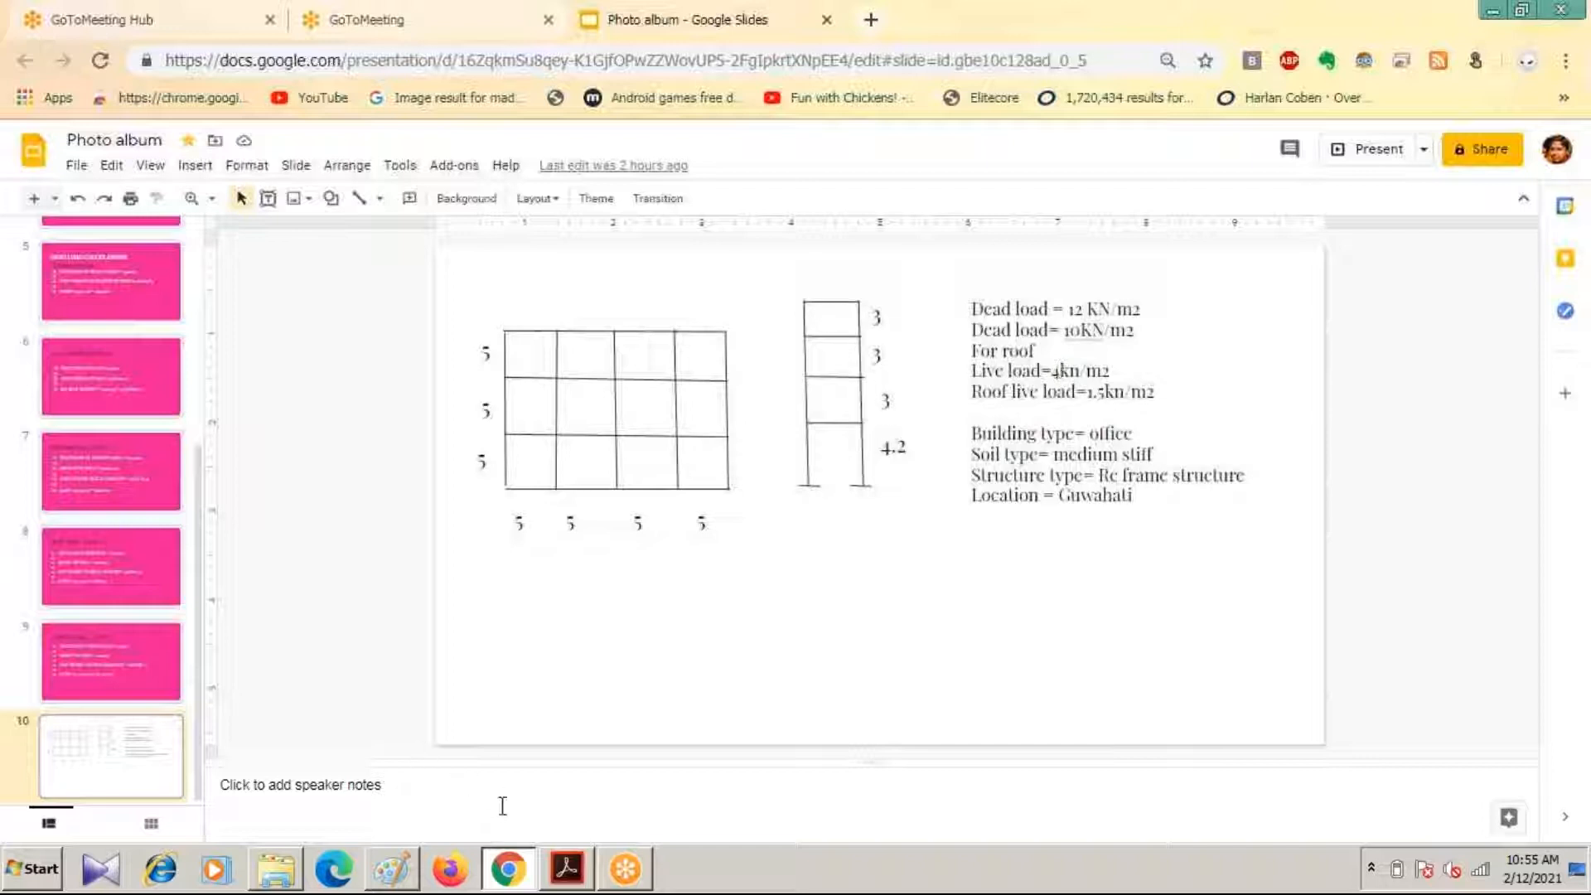
pyautogui.click(567, 869)
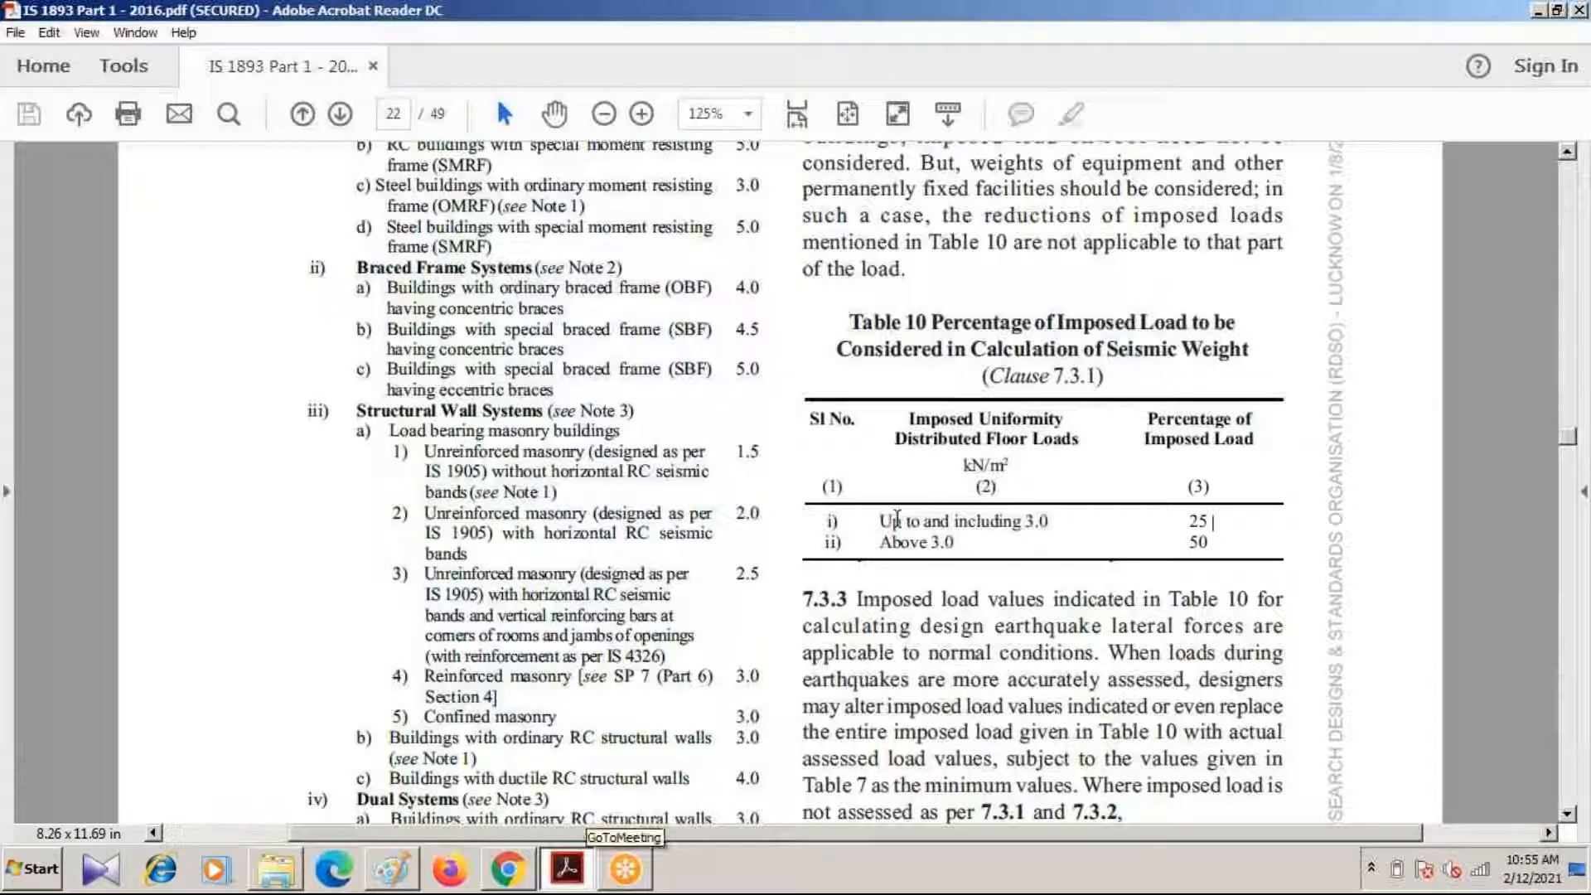
pyautogui.moveTo(884, 520); pyautogui.dragTo(1036, 530)
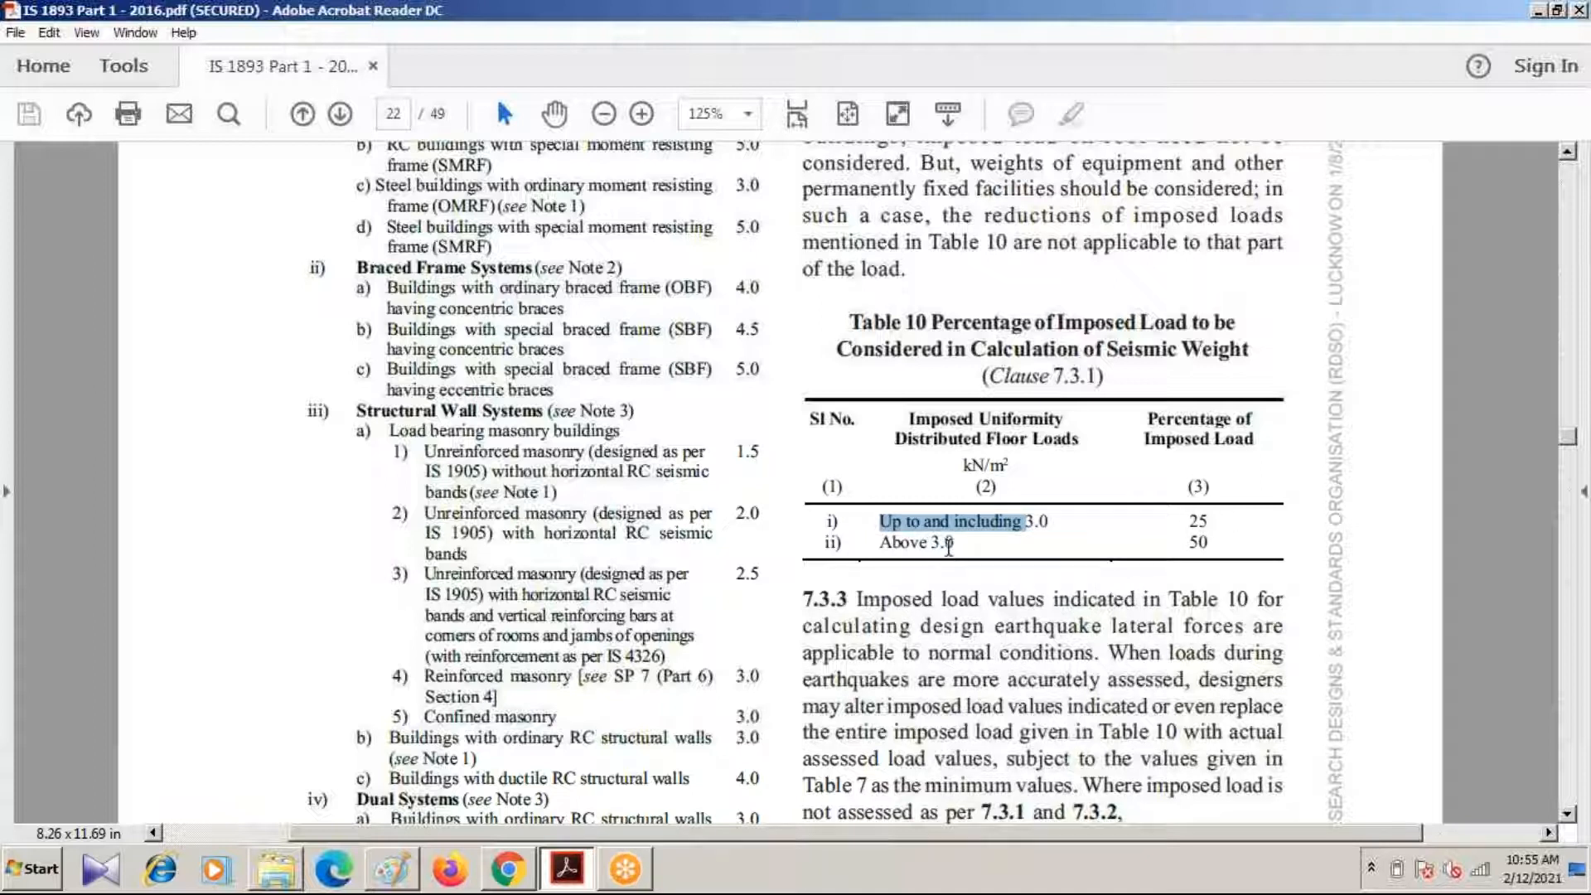
pyautogui.click(978, 547)
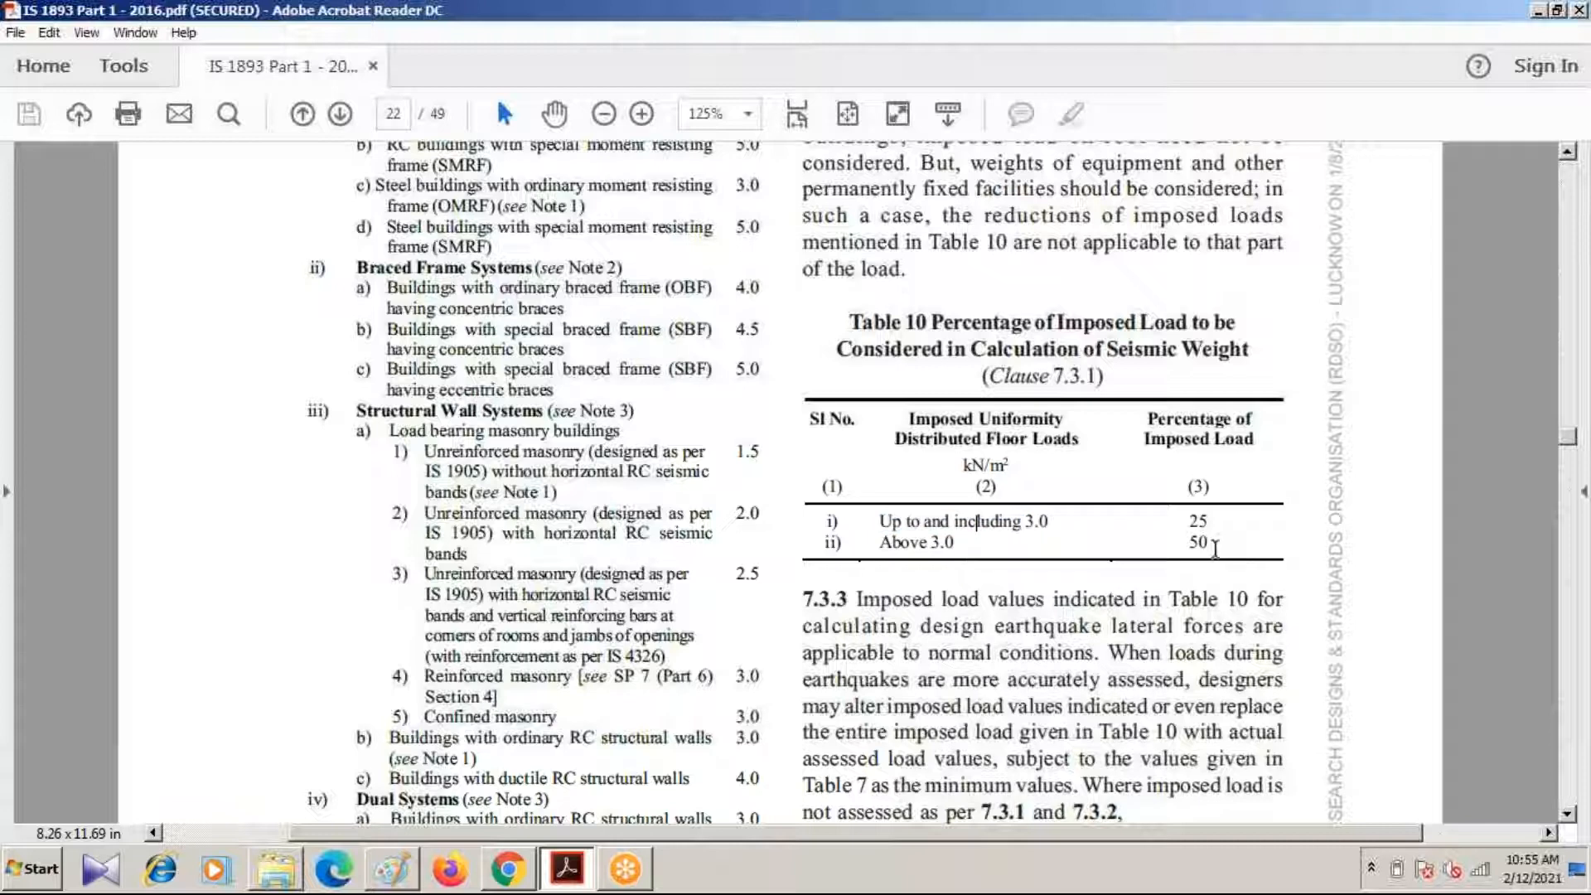
pyautogui.moveTo(1185, 543); pyautogui.dragTo(1209, 541)
# Switch to Paint, handwrite LL Floor = 300 × 2 = 600 kn, and add the unit kn to the roof dead load
pyautogui.click(511, 872)
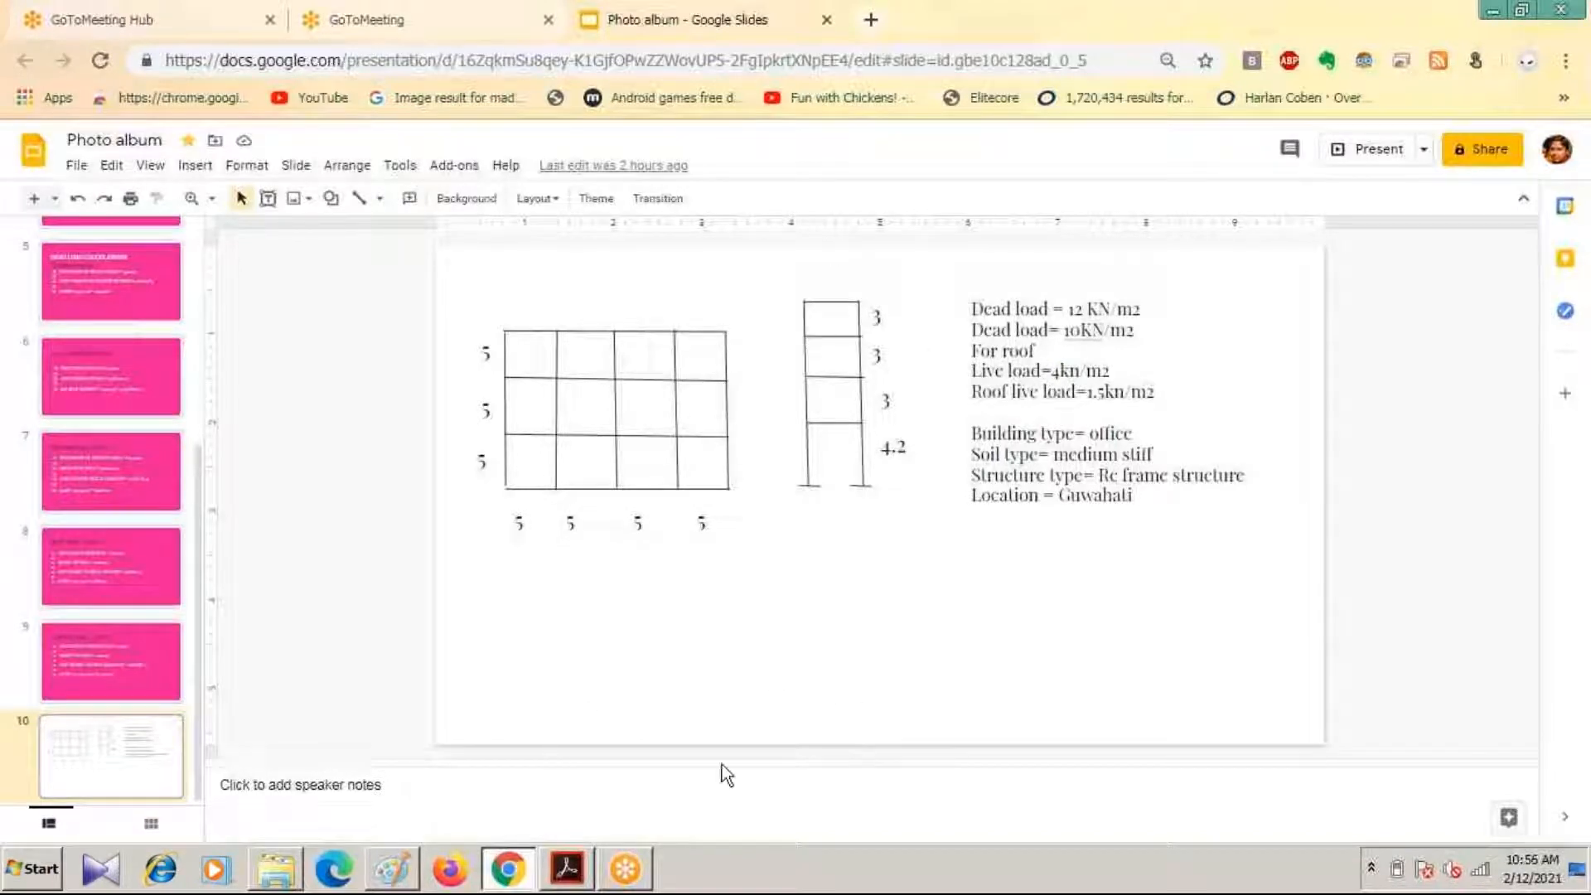
pyautogui.click(391, 868)
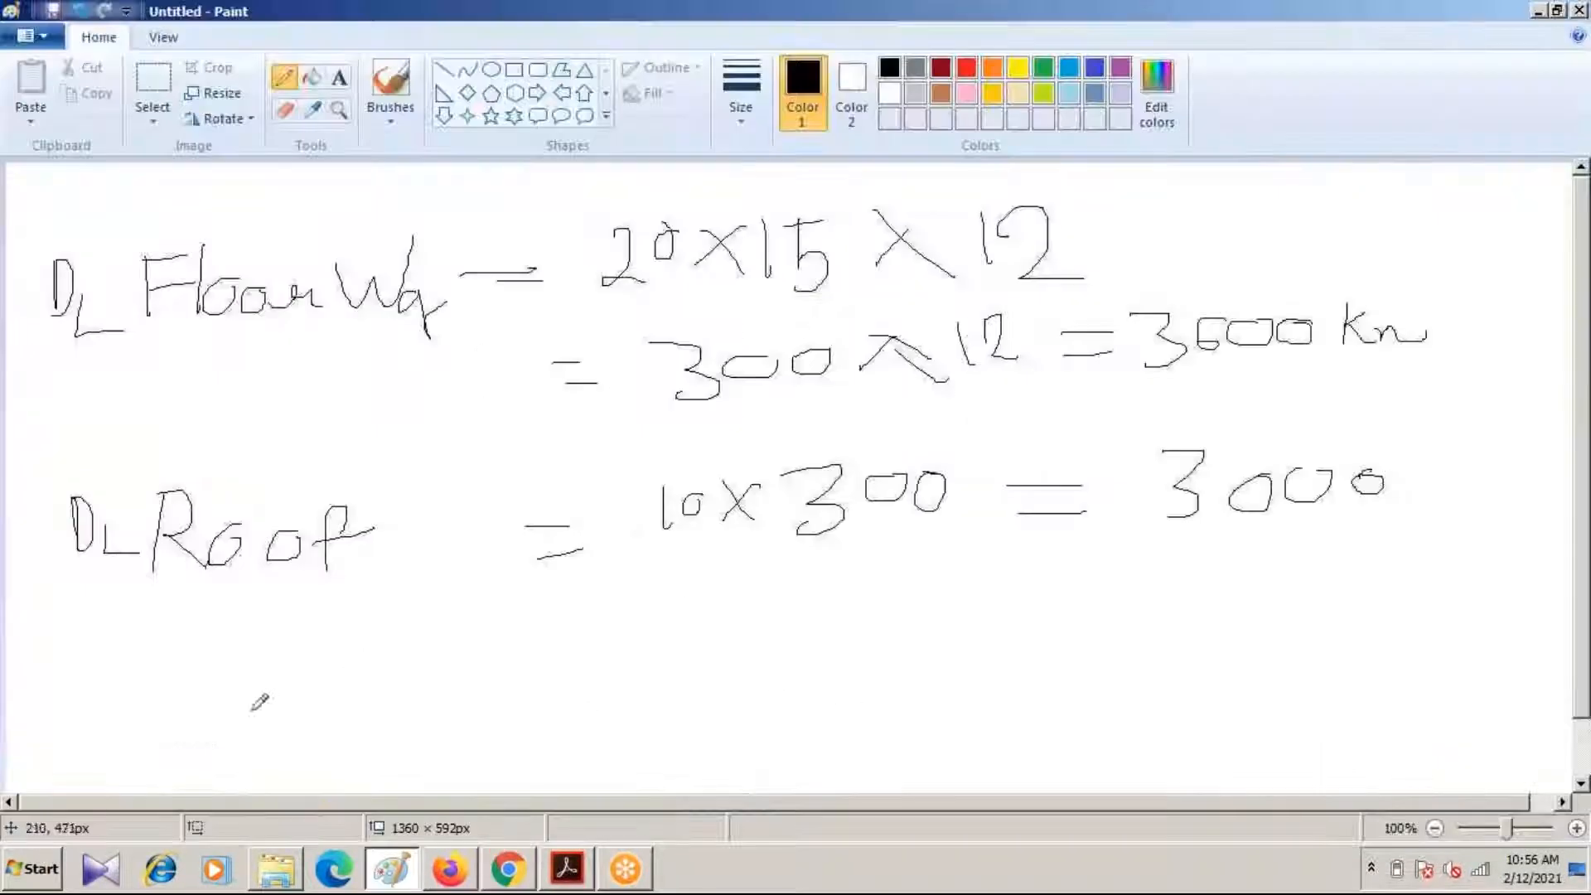
pyautogui.moveTo(150, 656)
pyautogui.mouseDown()
pyautogui.moveTo(229, 683)
pyautogui.moveTo(327, 661)
pyautogui.moveTo(306, 696)
pyautogui.moveTo(344, 671)
pyautogui.moveTo(357, 690)
pyautogui.moveTo(378, 675)
pyautogui.moveTo(501, 686)
pyautogui.moveTo(612, 662)
pyautogui.mouseUp()
pyautogui.moveTo(580, 688); pyautogui.dragTo(617, 678)
pyautogui.moveTo(691, 627)
pyautogui.mouseDown()
pyautogui.moveTo(717, 659)
pyautogui.moveTo(698, 679)
pyautogui.mouseUp()
pyautogui.moveTo(769, 631)
pyautogui.mouseDown()
pyautogui.moveTo(750, 635)
pyautogui.moveTo(810, 628)
pyautogui.mouseUp()
pyautogui.moveTo(913, 622)
pyautogui.mouseDown()
pyautogui.moveTo(886, 662)
pyautogui.moveTo(919, 643)
pyautogui.moveTo(999, 650)
pyautogui.moveTo(1080, 613)
pyautogui.moveTo(1082, 634)
pyautogui.mouseUp()
pyautogui.moveTo(1126, 595)
pyautogui.mouseDown()
pyautogui.moveTo(1120, 623)
pyautogui.moveTo(1160, 605)
pyautogui.mouseUp()
pyautogui.moveTo(1193, 602)
pyautogui.mouseDown()
pyautogui.moveTo(1179, 617)
pyautogui.moveTo(1194, 603)
pyautogui.mouseUp()
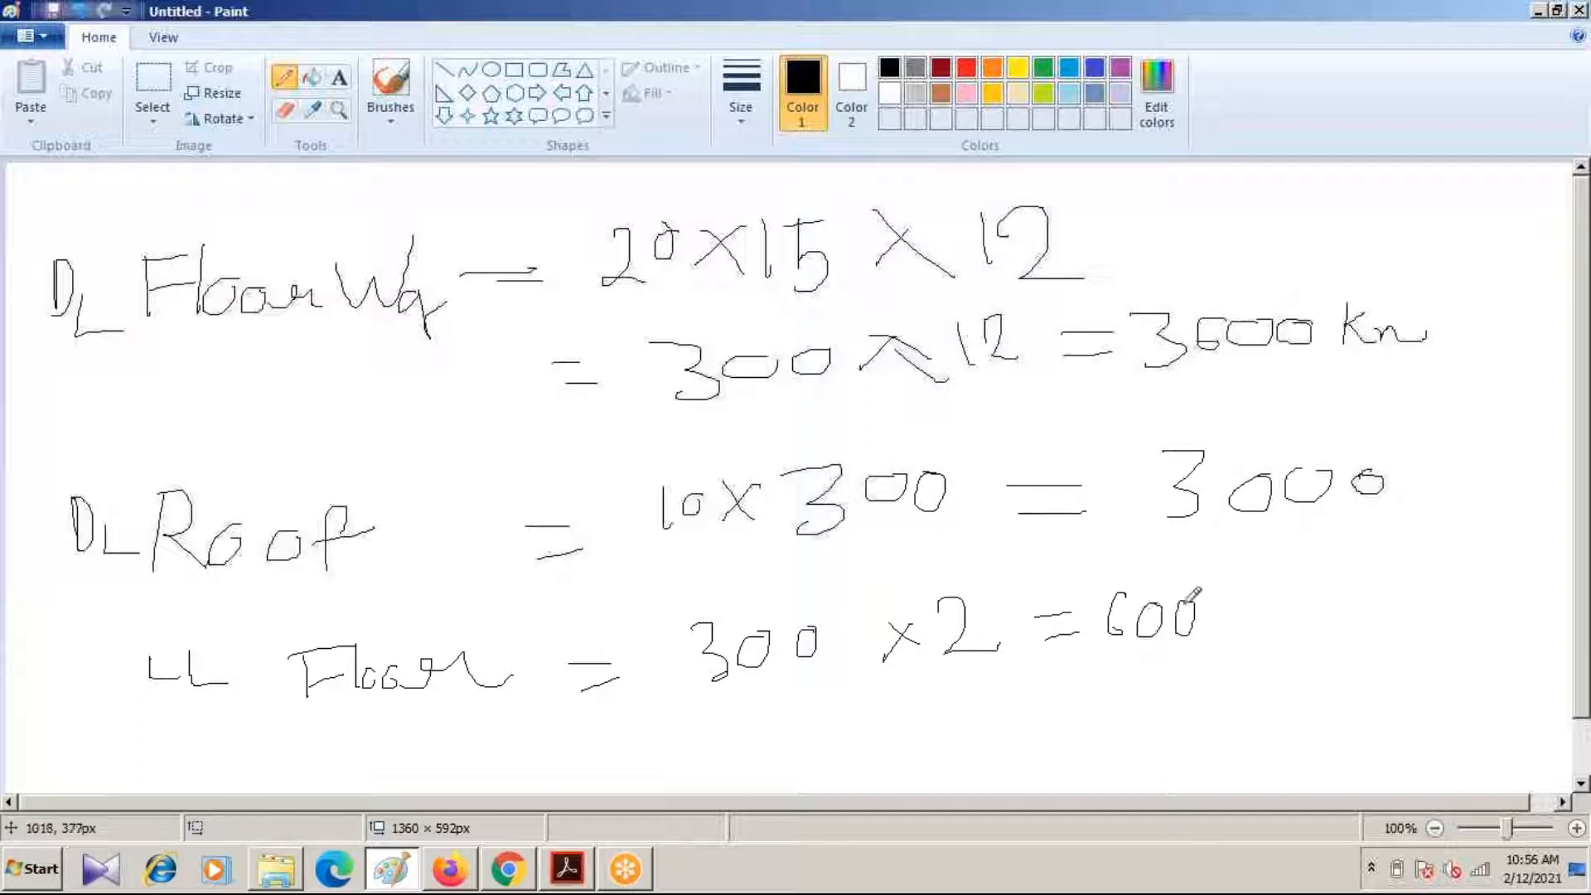
pyautogui.moveTo(1419, 441)
pyautogui.mouseDown()
pyautogui.moveTo(1422, 483)
pyautogui.moveTo(1492, 465)
pyautogui.mouseUp()
pyautogui.moveTo(1261, 596)
pyautogui.mouseDown()
pyautogui.moveTo(1260, 620)
pyautogui.moveTo(1332, 613)
pyautogui.mouseUp()
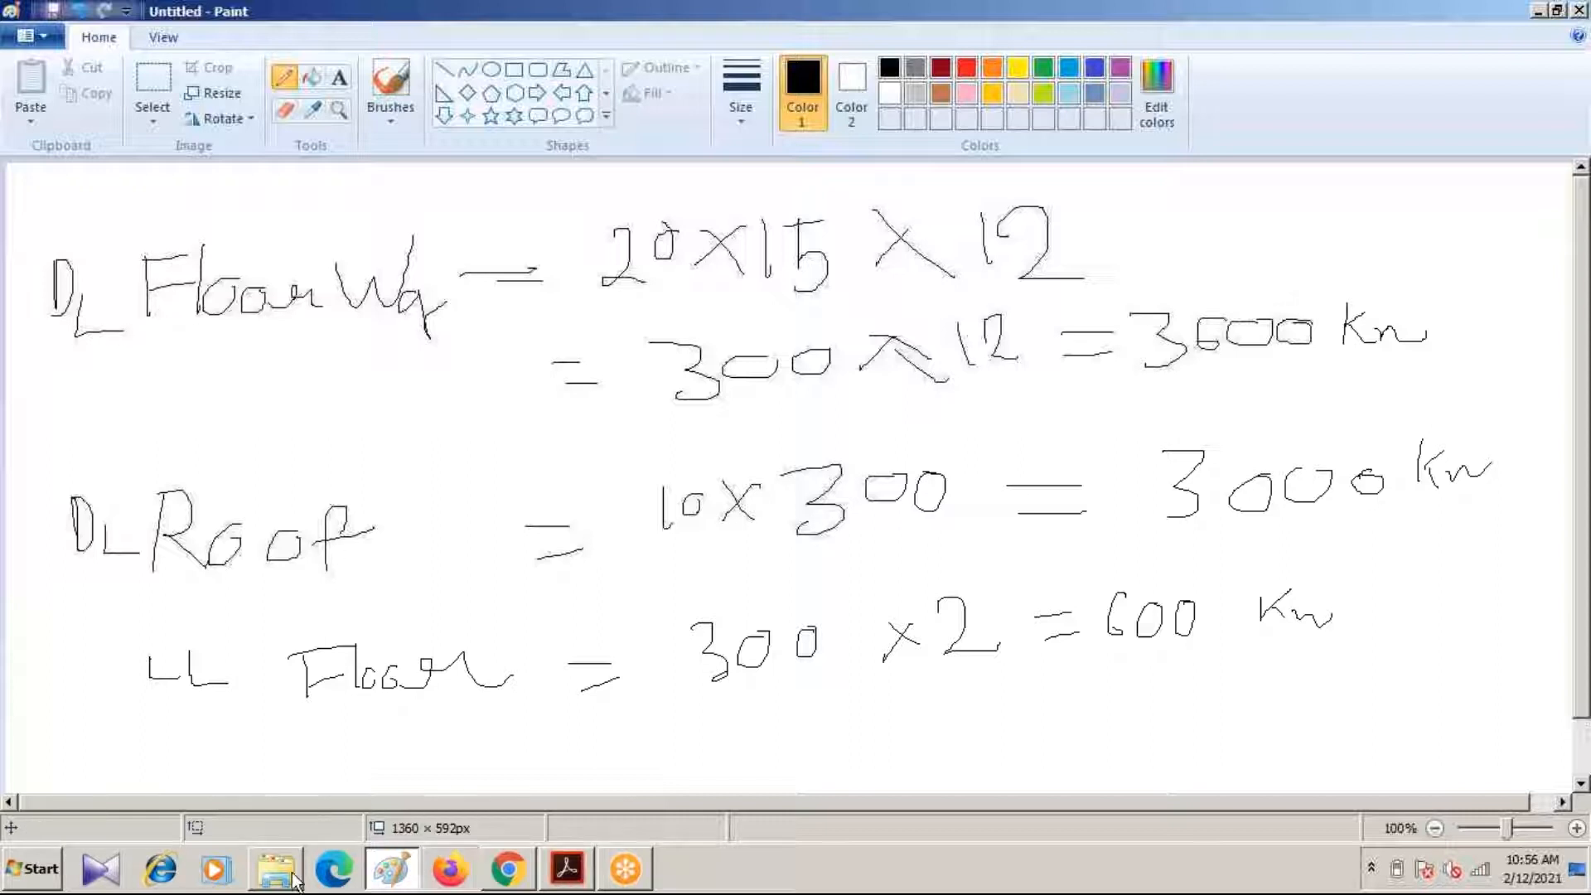
# Recheck the building data slide, and back in Paint handwrite the total 4200 beneath the floor live load line
pyautogui.click(509, 871)
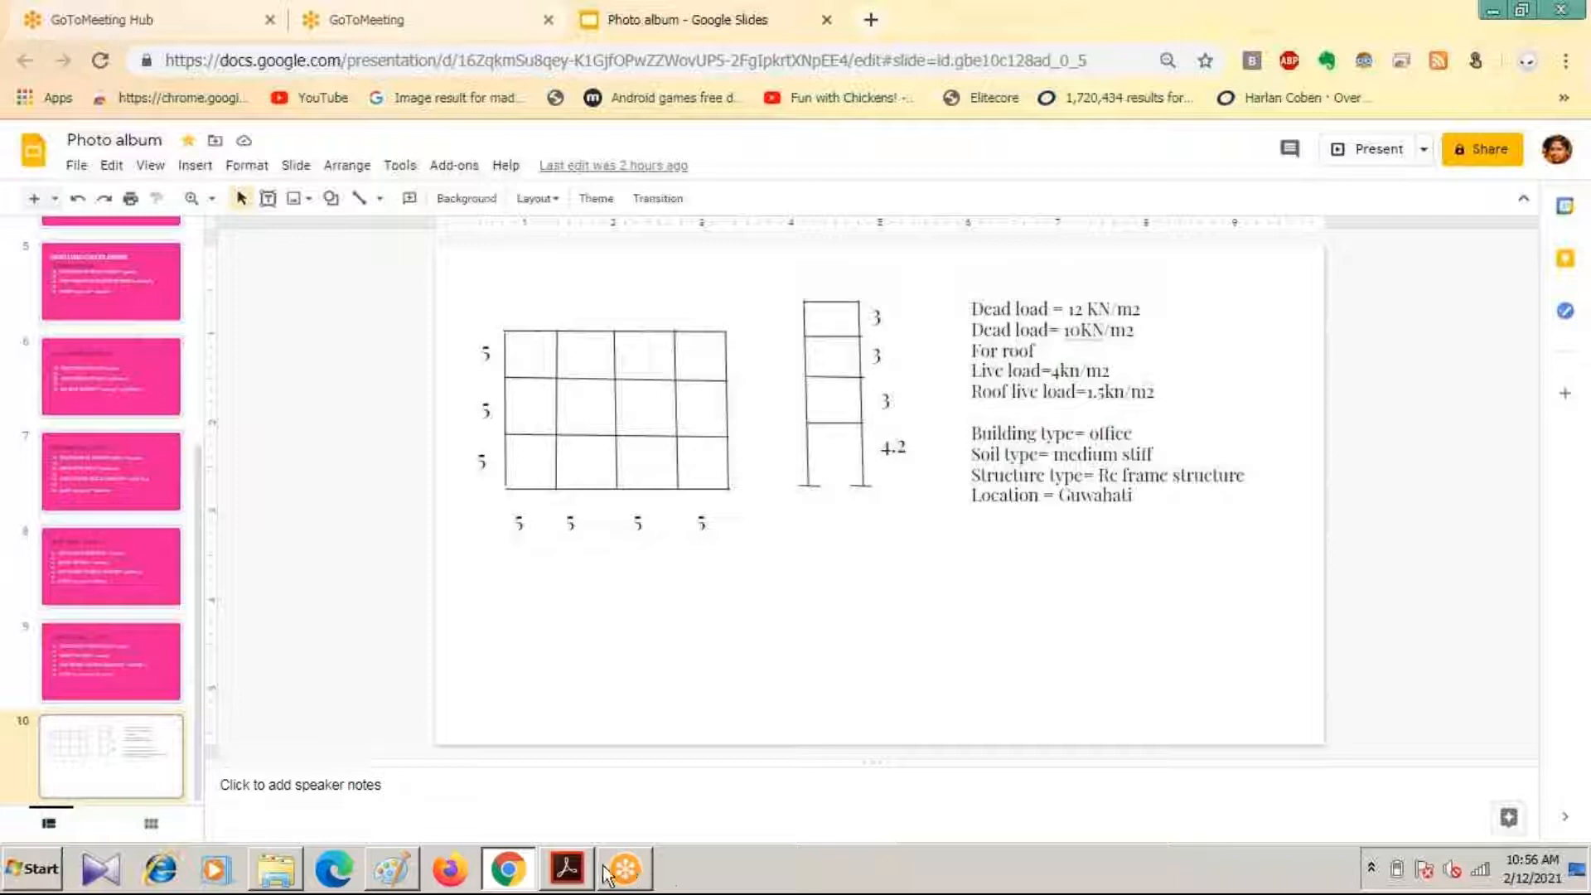
pyautogui.click(391, 873)
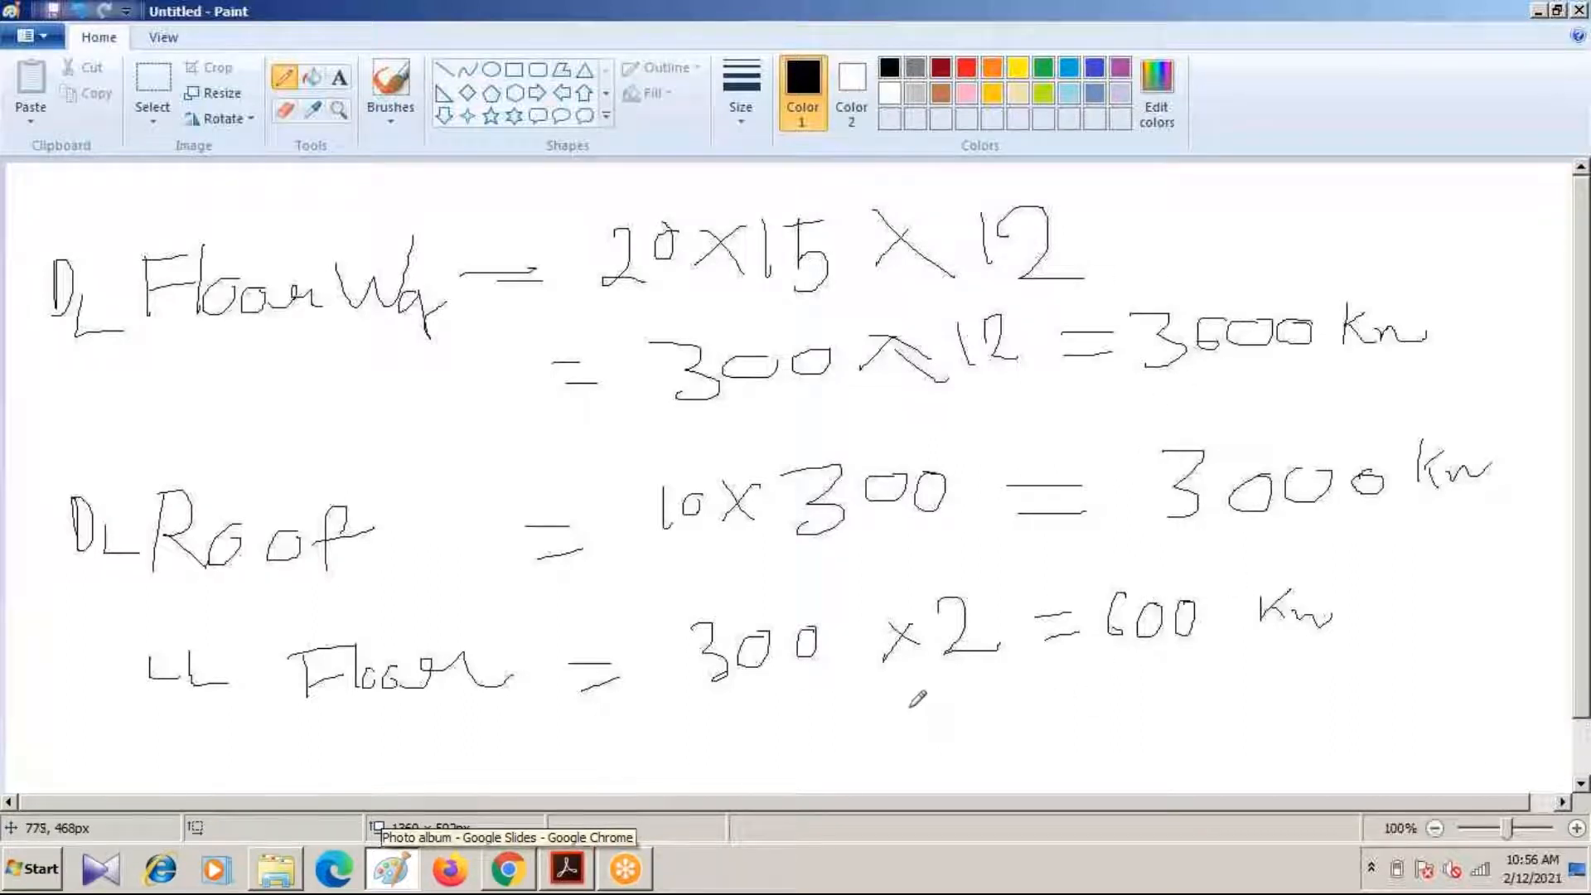
pyautogui.moveTo(895, 707); pyautogui.dragTo(932, 724)
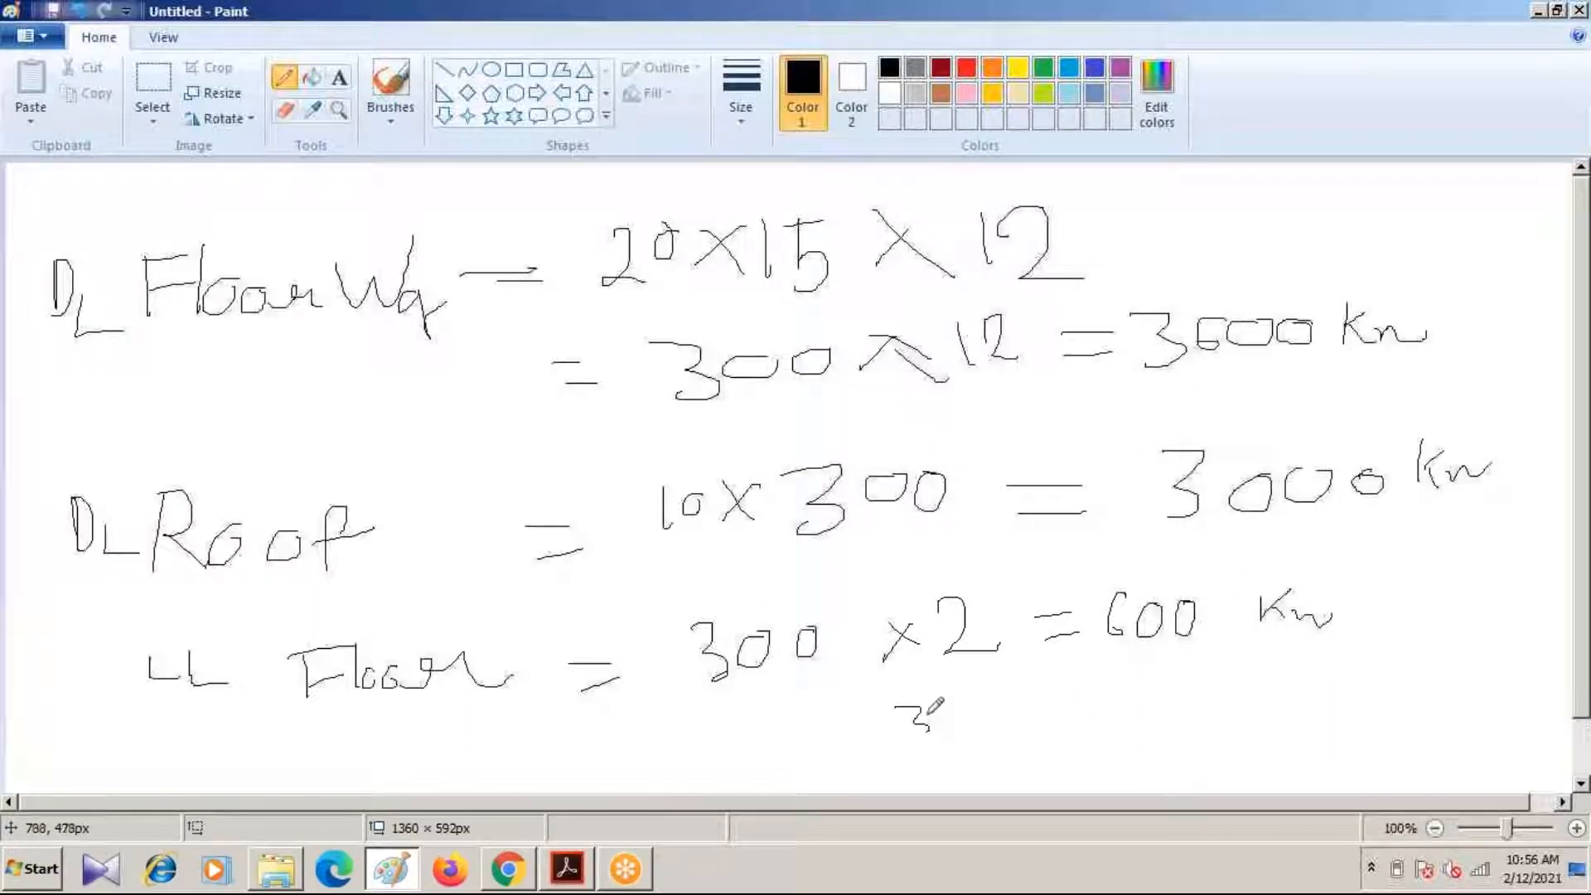
pyautogui.hotkey('ctrl', 'z')
pyautogui.moveTo(928, 696)
pyautogui.mouseDown()
pyautogui.moveTo(947, 760)
pyautogui.moveTo(997, 746)
pyautogui.moveTo(1015, 710)
pyautogui.moveTo(1054, 717)
pyautogui.moveTo(1068, 698)
pyautogui.mouseUp()
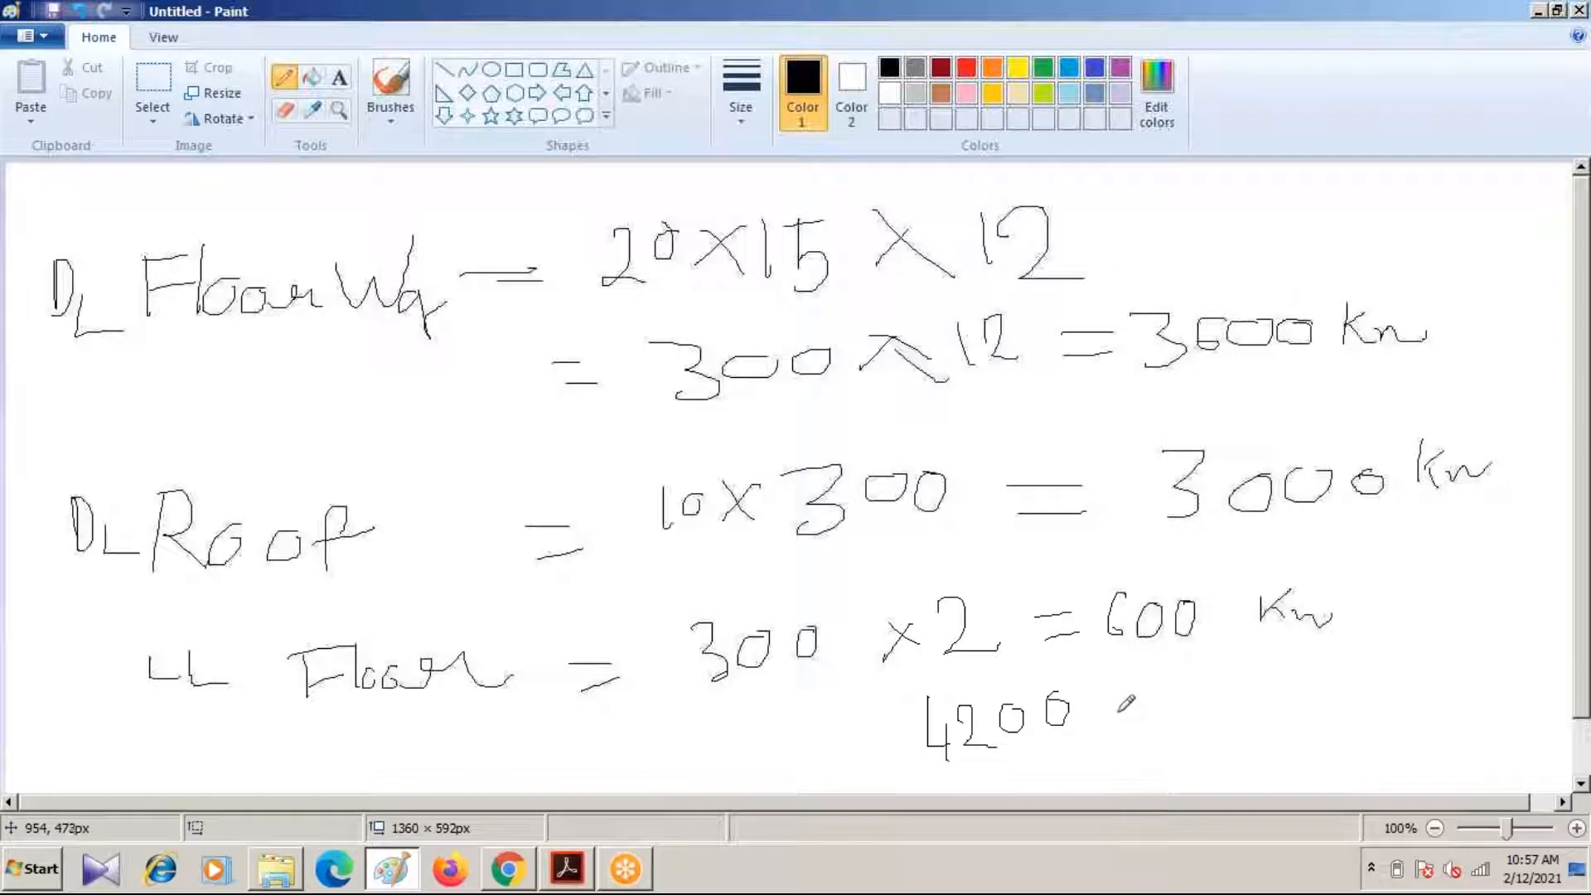
# Check Table 10 in the IS 1893 Part 1 PDF against the building data slide in Google Slides
pyautogui.click(556, 879)
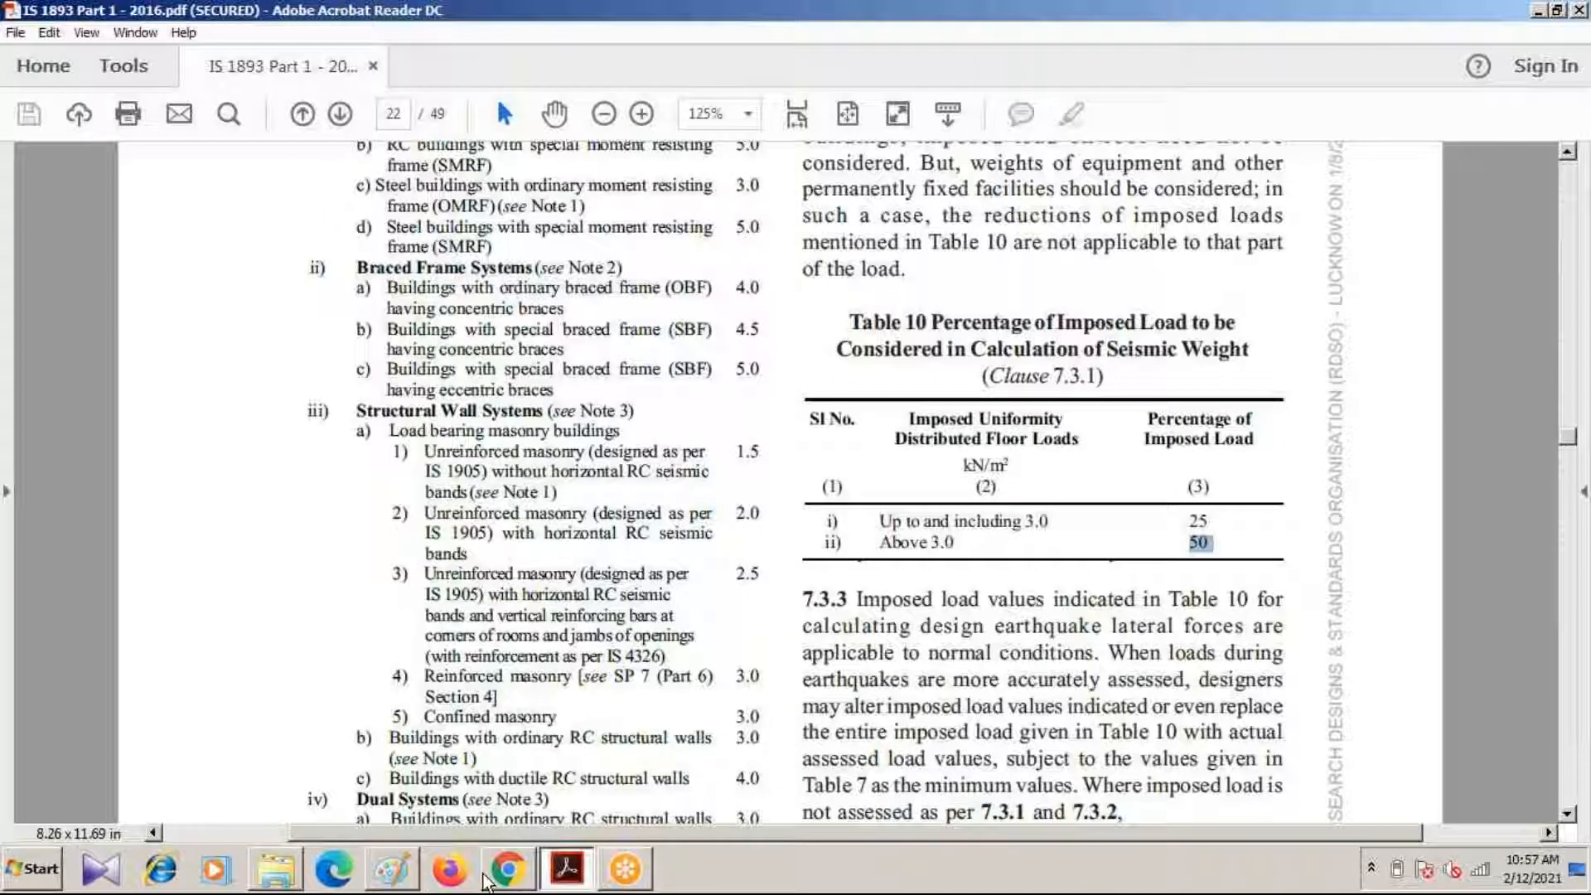
pyautogui.click(494, 876)
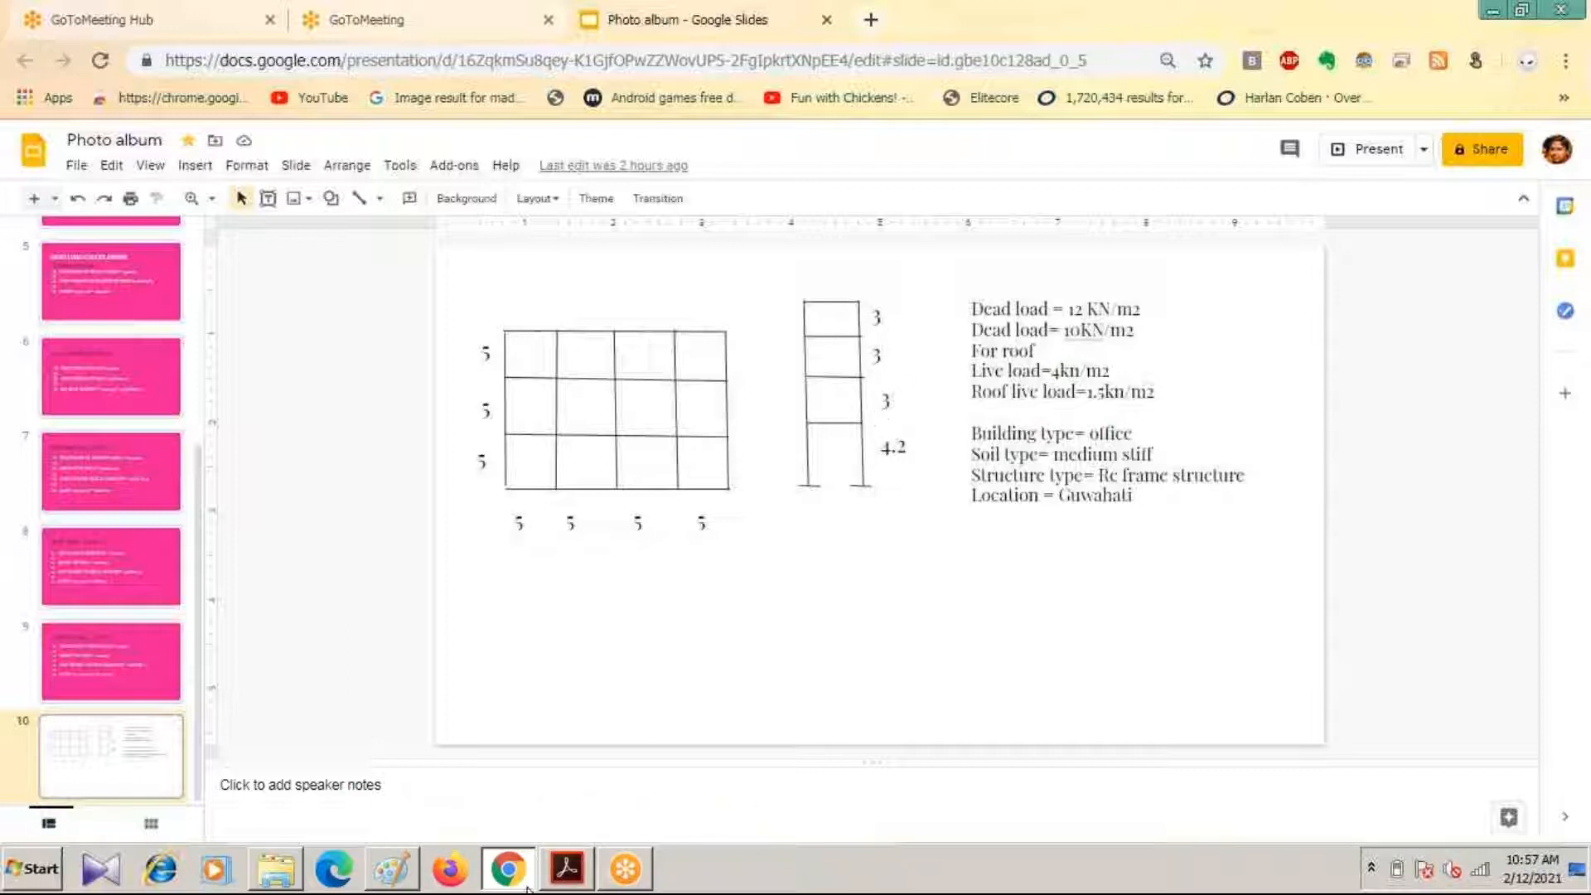
pyautogui.click(564, 867)
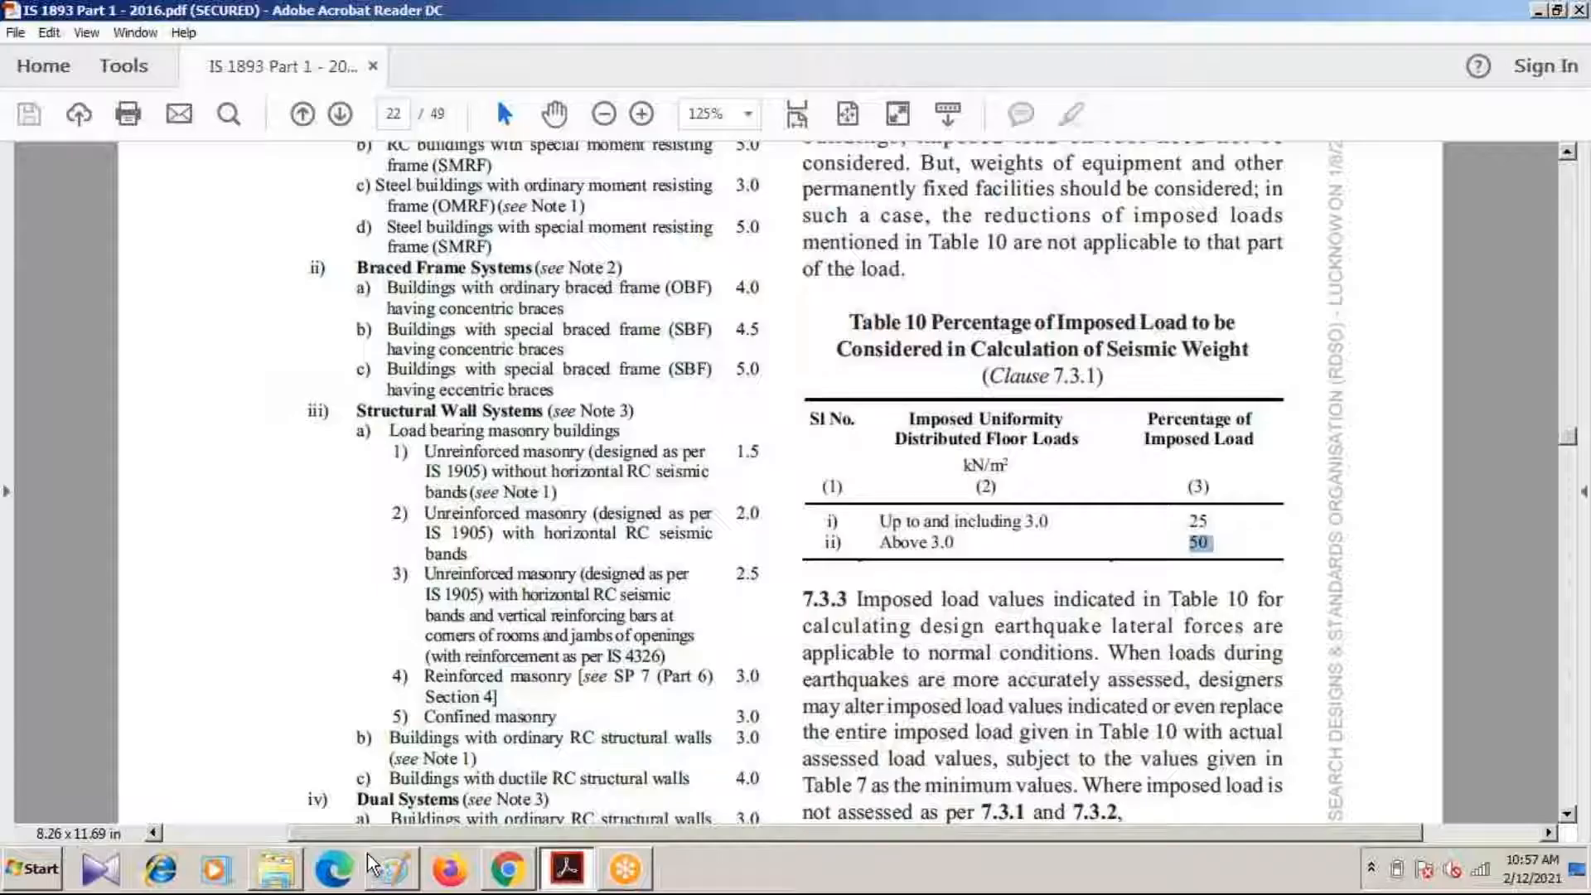
# Switch to Paint and extend the handwritten 4200 to read 4200 × 3 + 3000
pyautogui.click(399, 872)
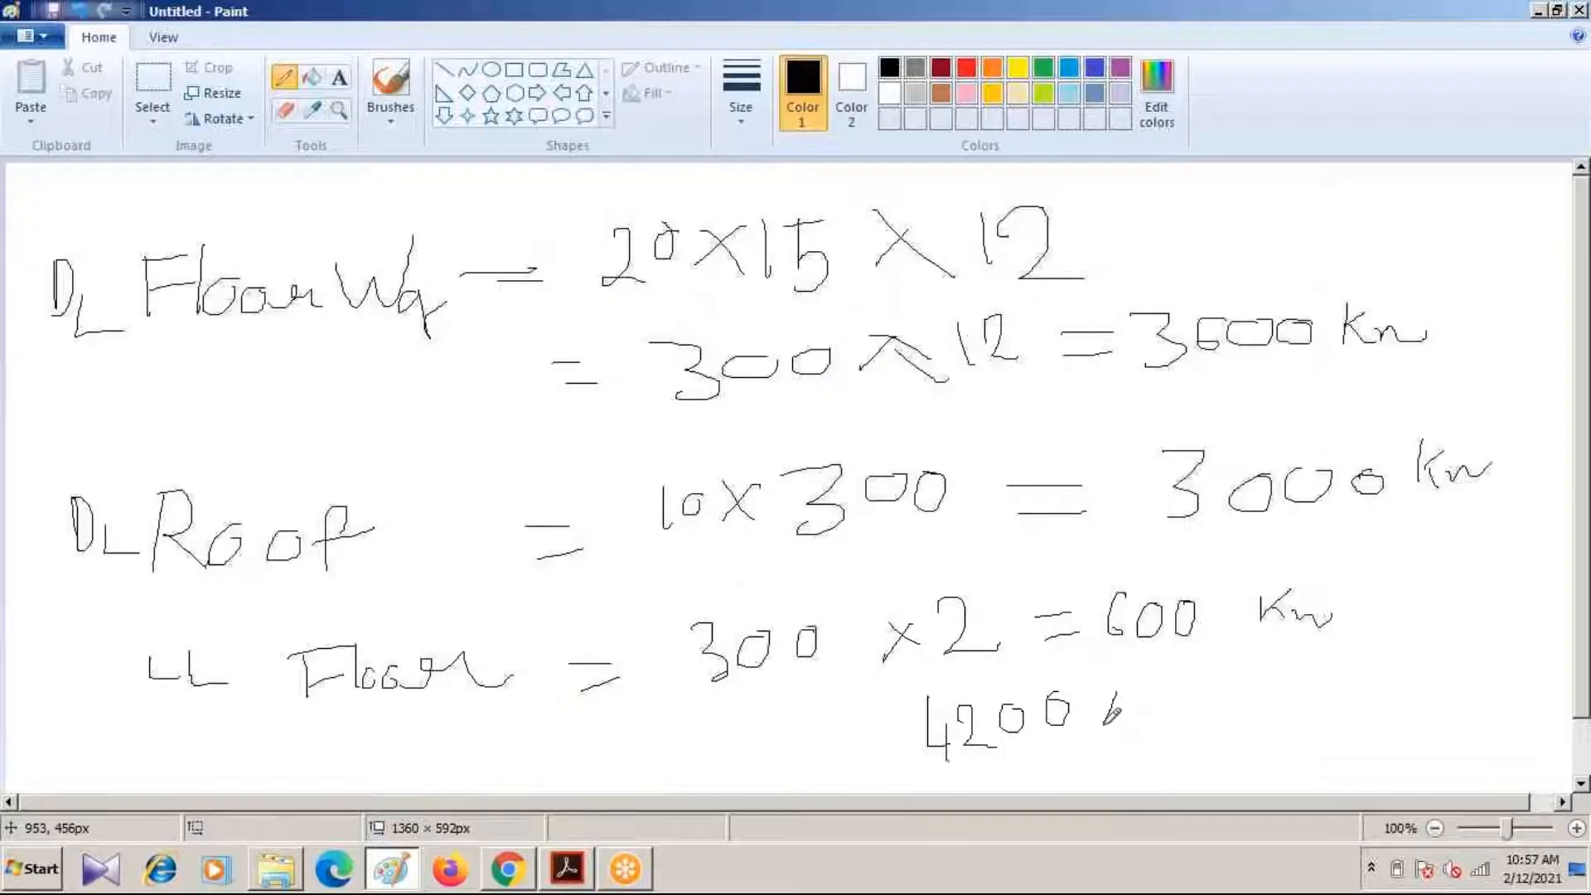
pyautogui.moveTo(1119, 699); pyautogui.dragTo(1099, 737)
pyautogui.moveTo(1096, 704); pyautogui.dragTo(1144, 731)
pyautogui.moveTo(1175, 676); pyautogui.dragTo(1172, 726)
pyautogui.moveTo(1259, 675)
pyautogui.mouseDown()
pyautogui.moveTo(1261, 729)
pyautogui.moveTo(1289, 687)
pyautogui.mouseUp()
pyautogui.moveTo(1239, 456); pyautogui.dragTo(1225, 450)
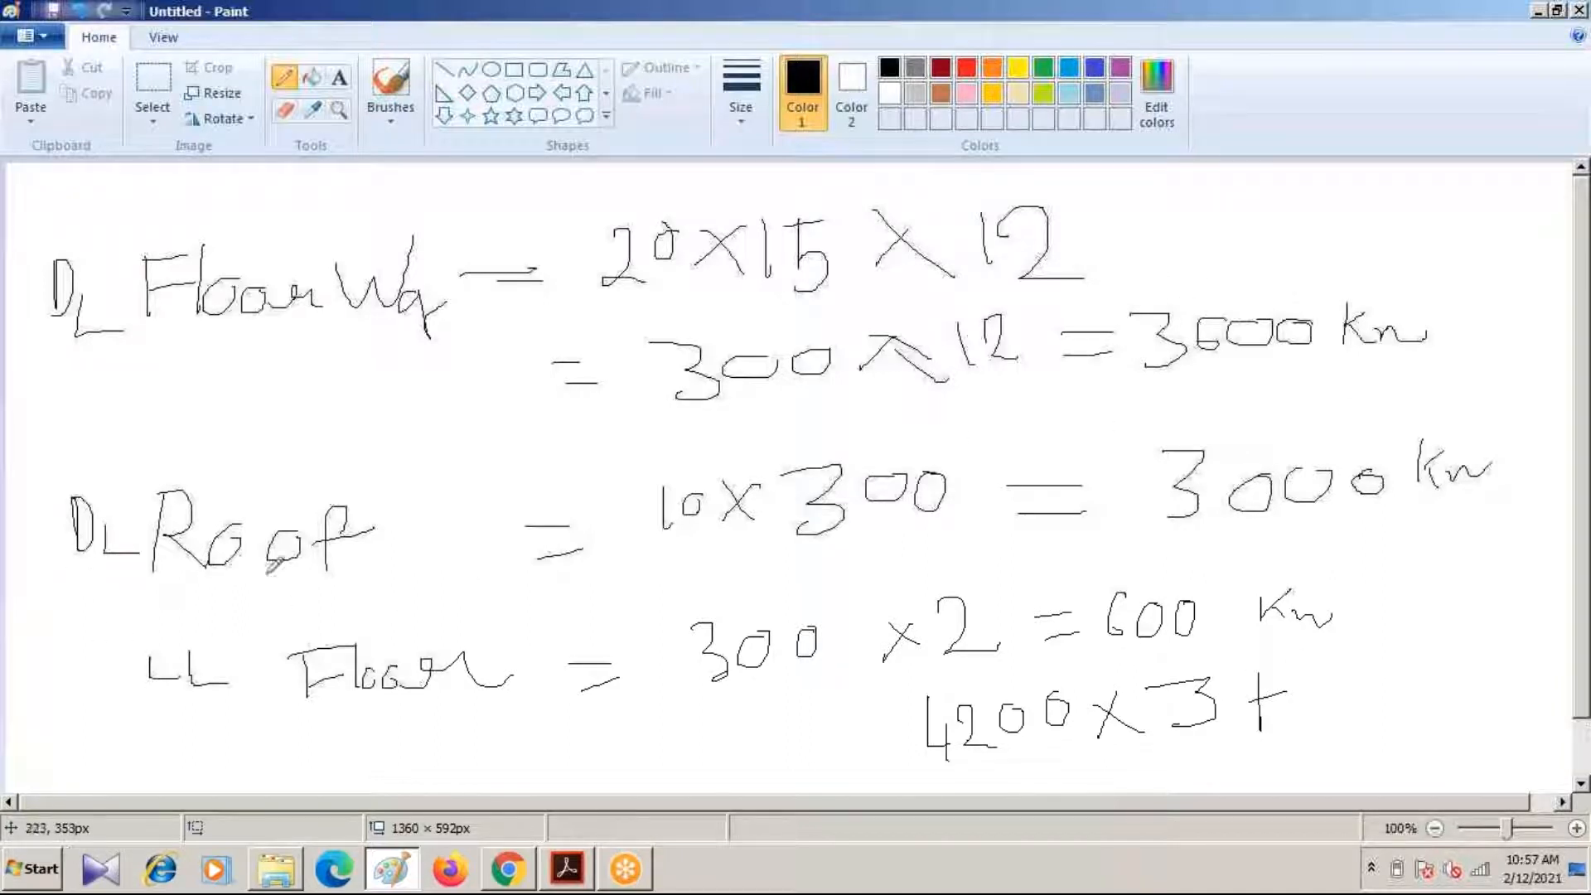
pyautogui.moveTo(1324, 673)
pyautogui.mouseDown()
pyautogui.moveTo(1346, 712)
pyautogui.moveTo(1322, 722)
pyautogui.moveTo(1362, 680)
pyautogui.mouseUp()
pyautogui.moveTo(1411, 676)
pyautogui.mouseDown()
pyautogui.moveTo(1401, 692)
pyautogui.moveTo(1412, 677)
pyautogui.mouseUp()
pyautogui.moveTo(1461, 669)
pyautogui.mouseDown()
pyautogui.moveTo(1449, 681)
pyautogui.moveTo(1468, 688)
pyautogui.moveTo(1459, 670)
pyautogui.mouseUp()
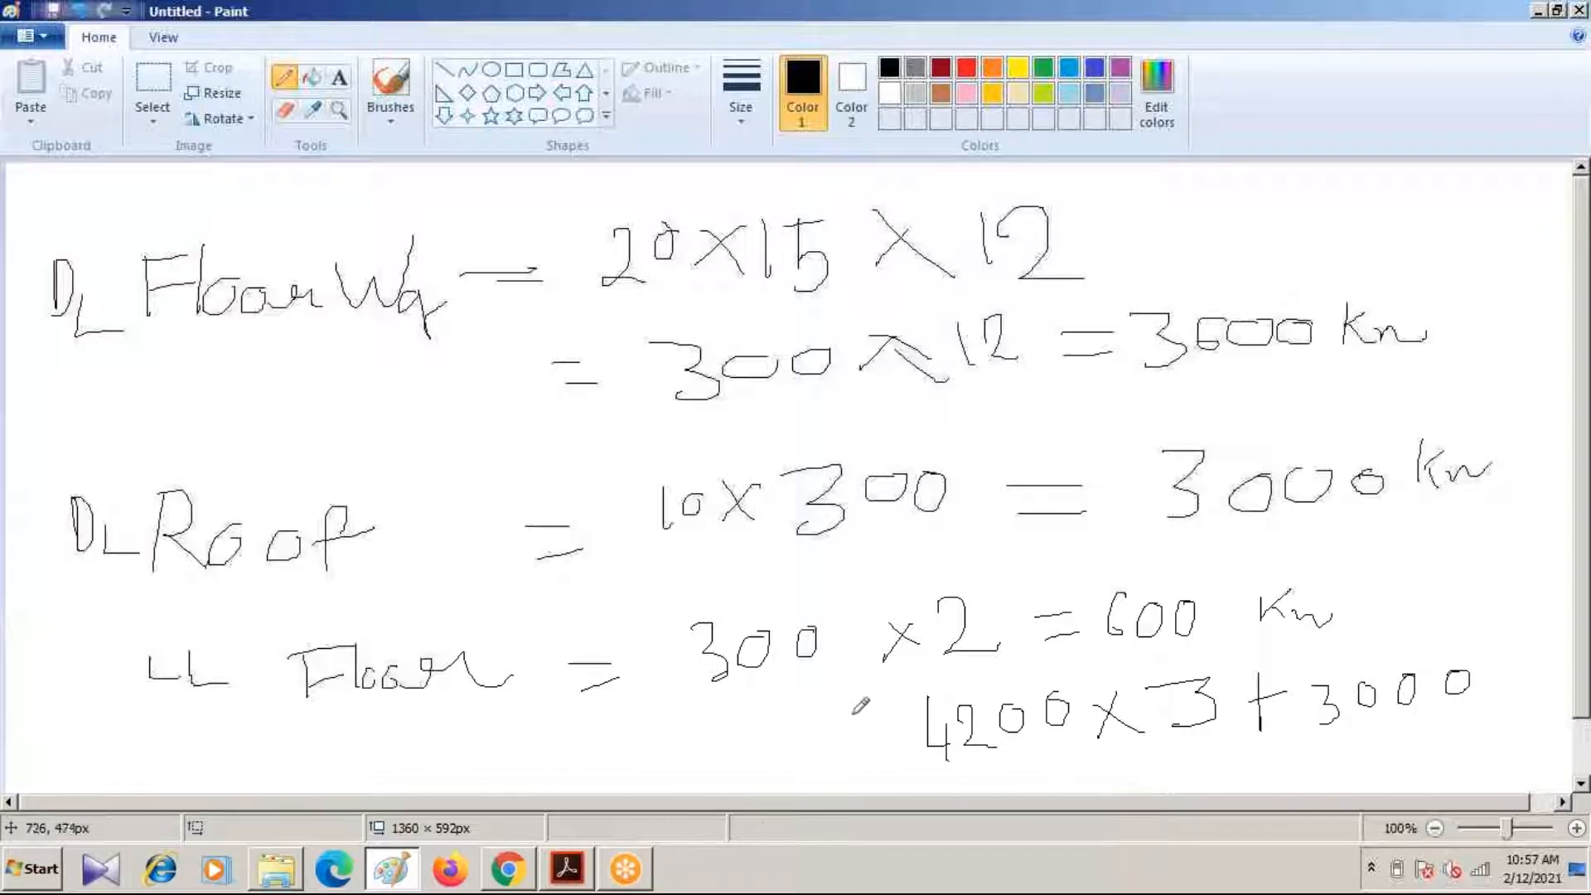
# Handwrite W = in front of the total weight expression and enclose 4200 × 3 in parentheses
pyautogui.moveTo(820, 709)
pyautogui.mouseDown()
pyautogui.moveTo(877, 693)
pyautogui.moveTo(905, 721)
pyautogui.mouseUp()
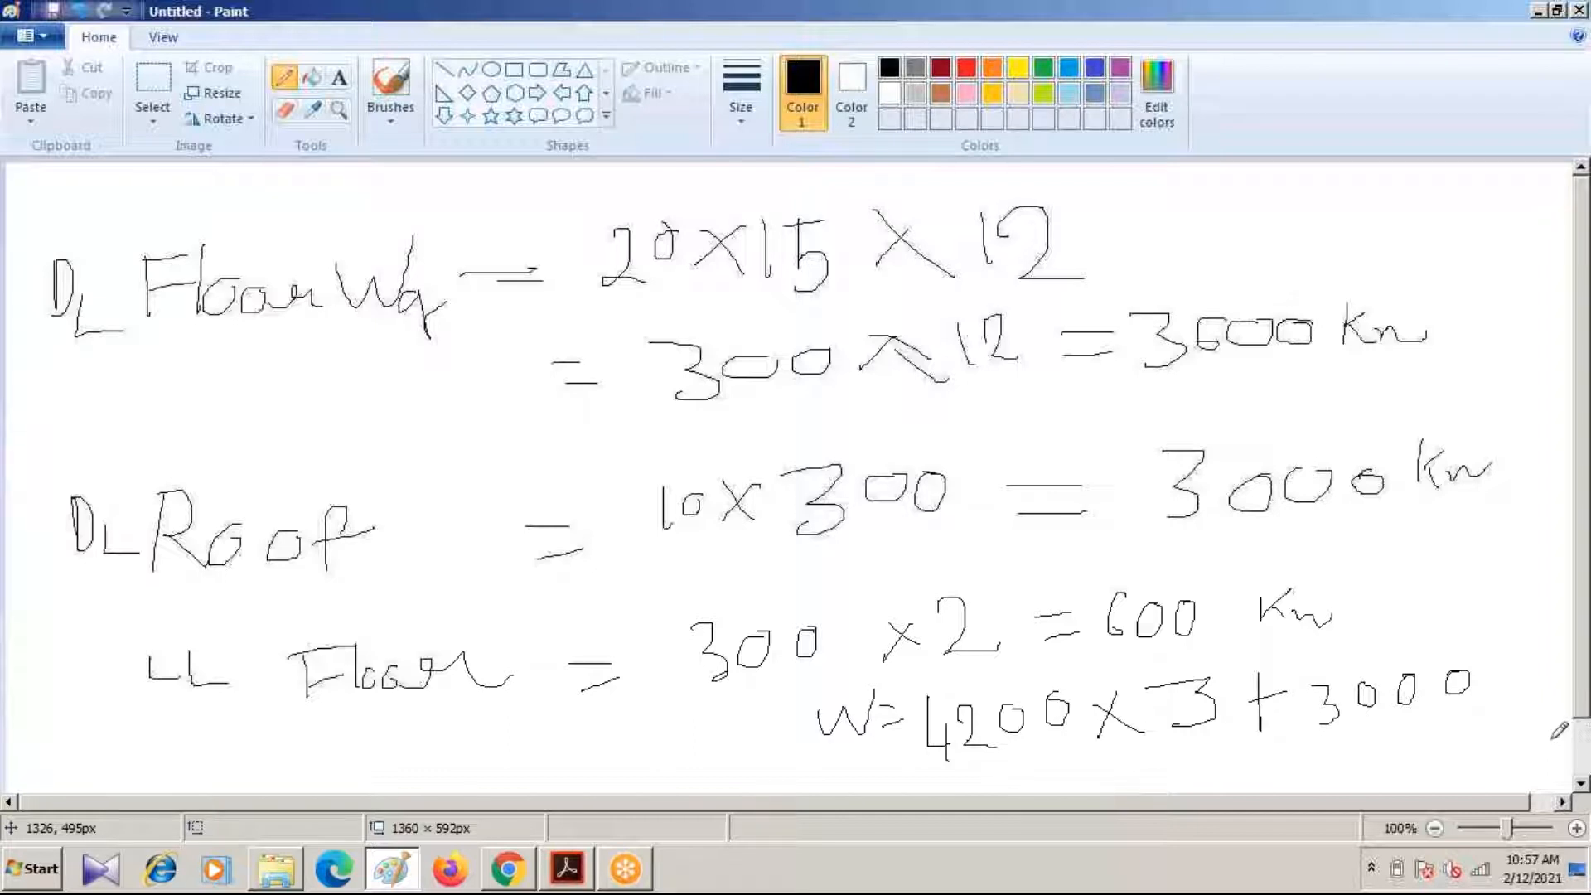
pyautogui.moveTo(920, 660)
pyautogui.mouseDown()
pyautogui.moveTo(906, 741)
pyautogui.moveTo(932, 784)
pyautogui.mouseUp()
pyautogui.moveTo(1212, 661)
pyautogui.mouseDown()
pyautogui.moveTo(1244, 692)
pyautogui.moveTo(1202, 761)
pyautogui.mouseUp()
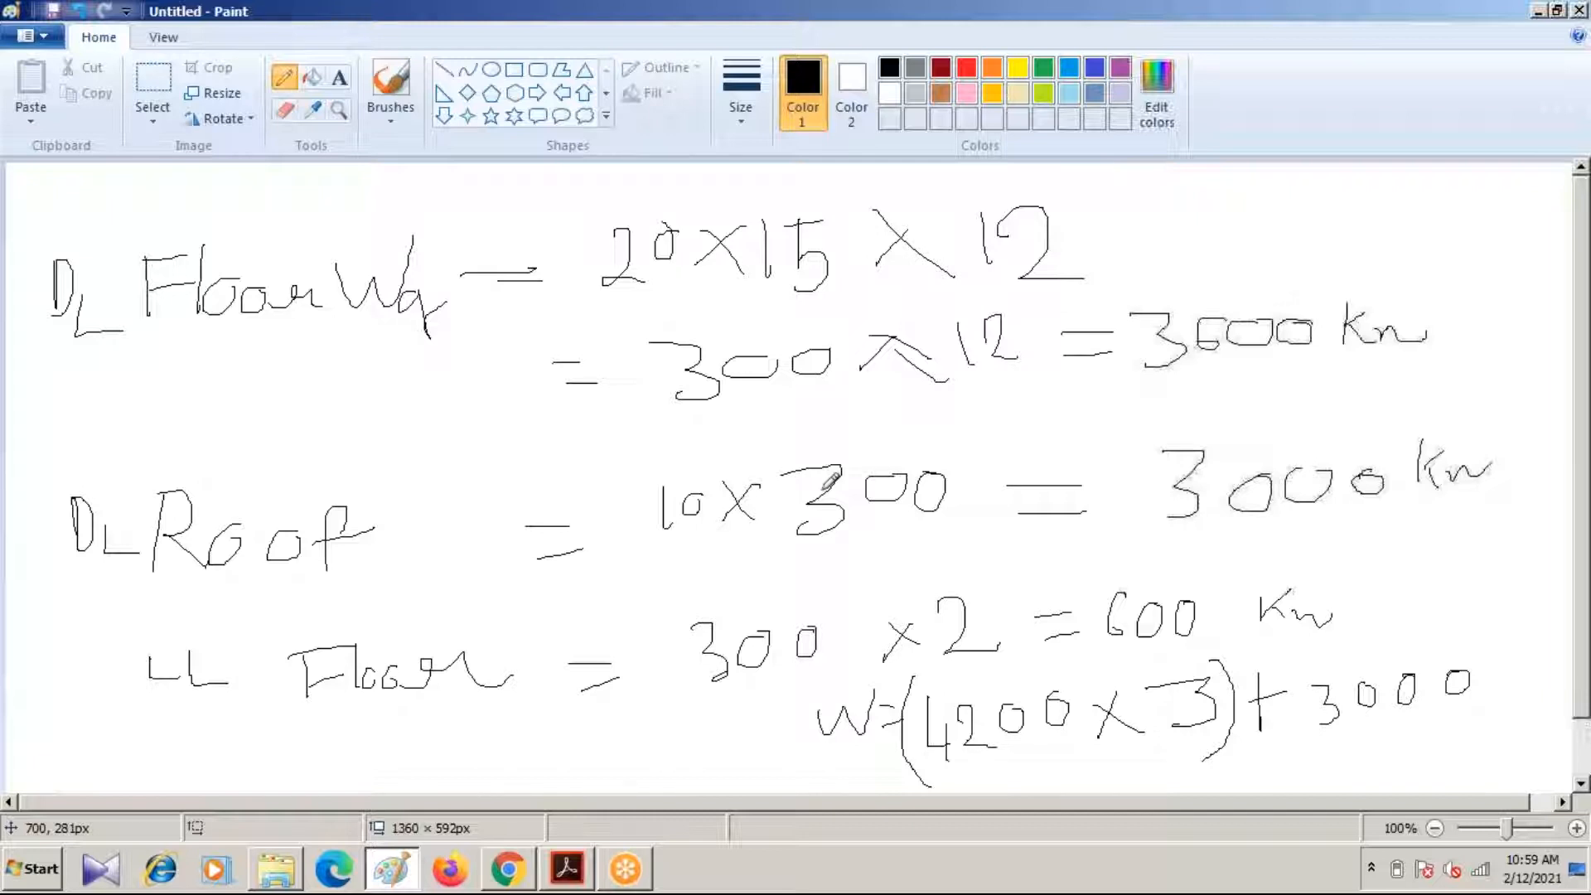
# Start a new blank picture without saving the seismic weight calculation
pyautogui.click(43, 35)
pyautogui.click(89, 74)
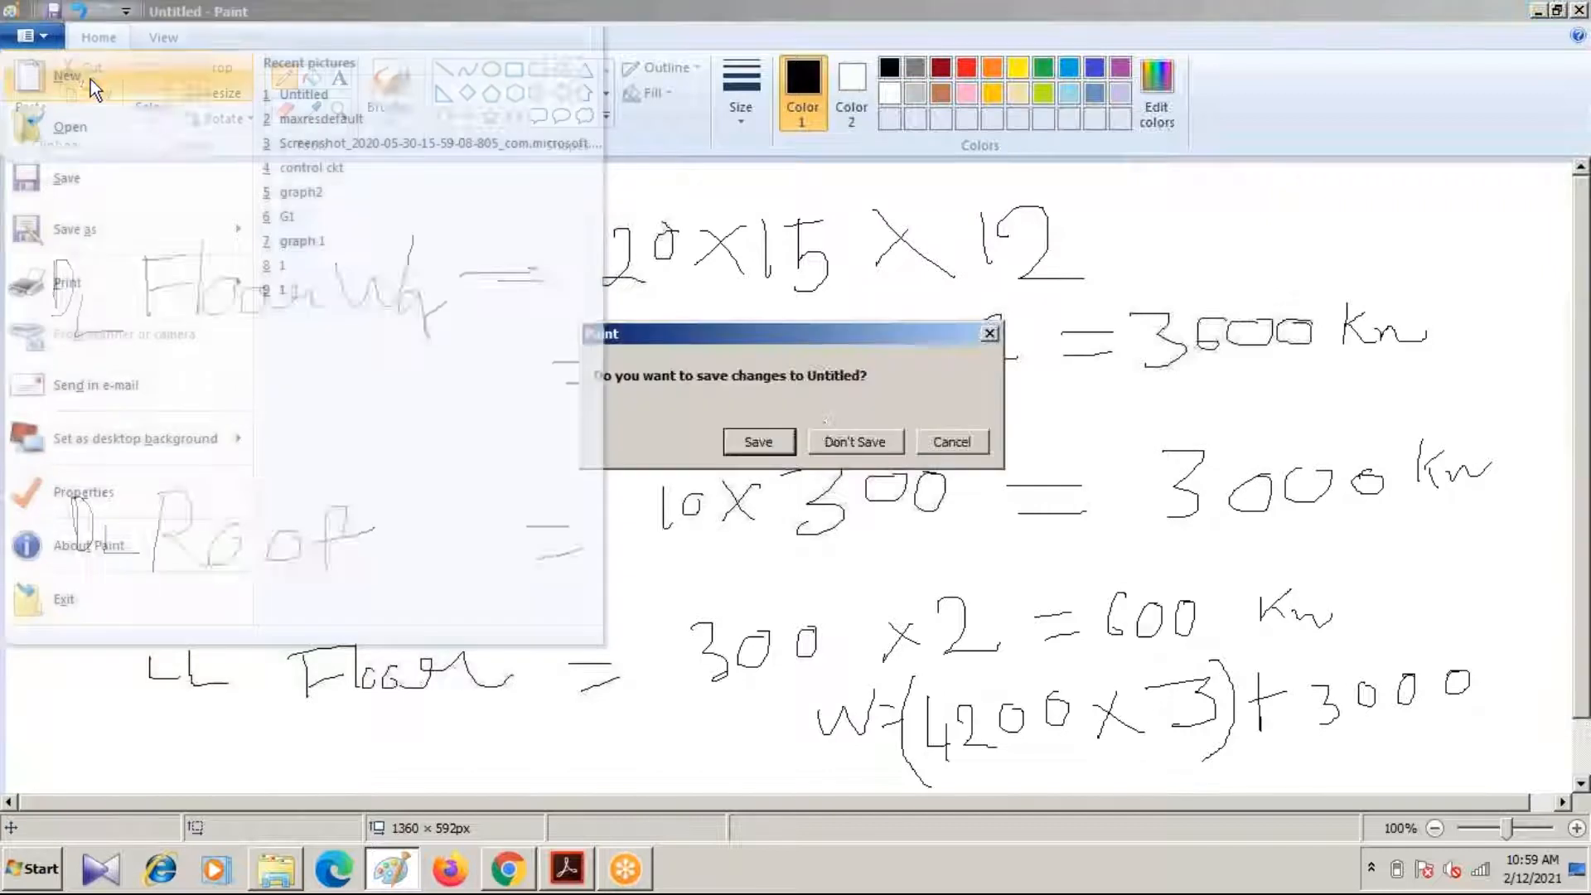
pyautogui.click(852, 444)
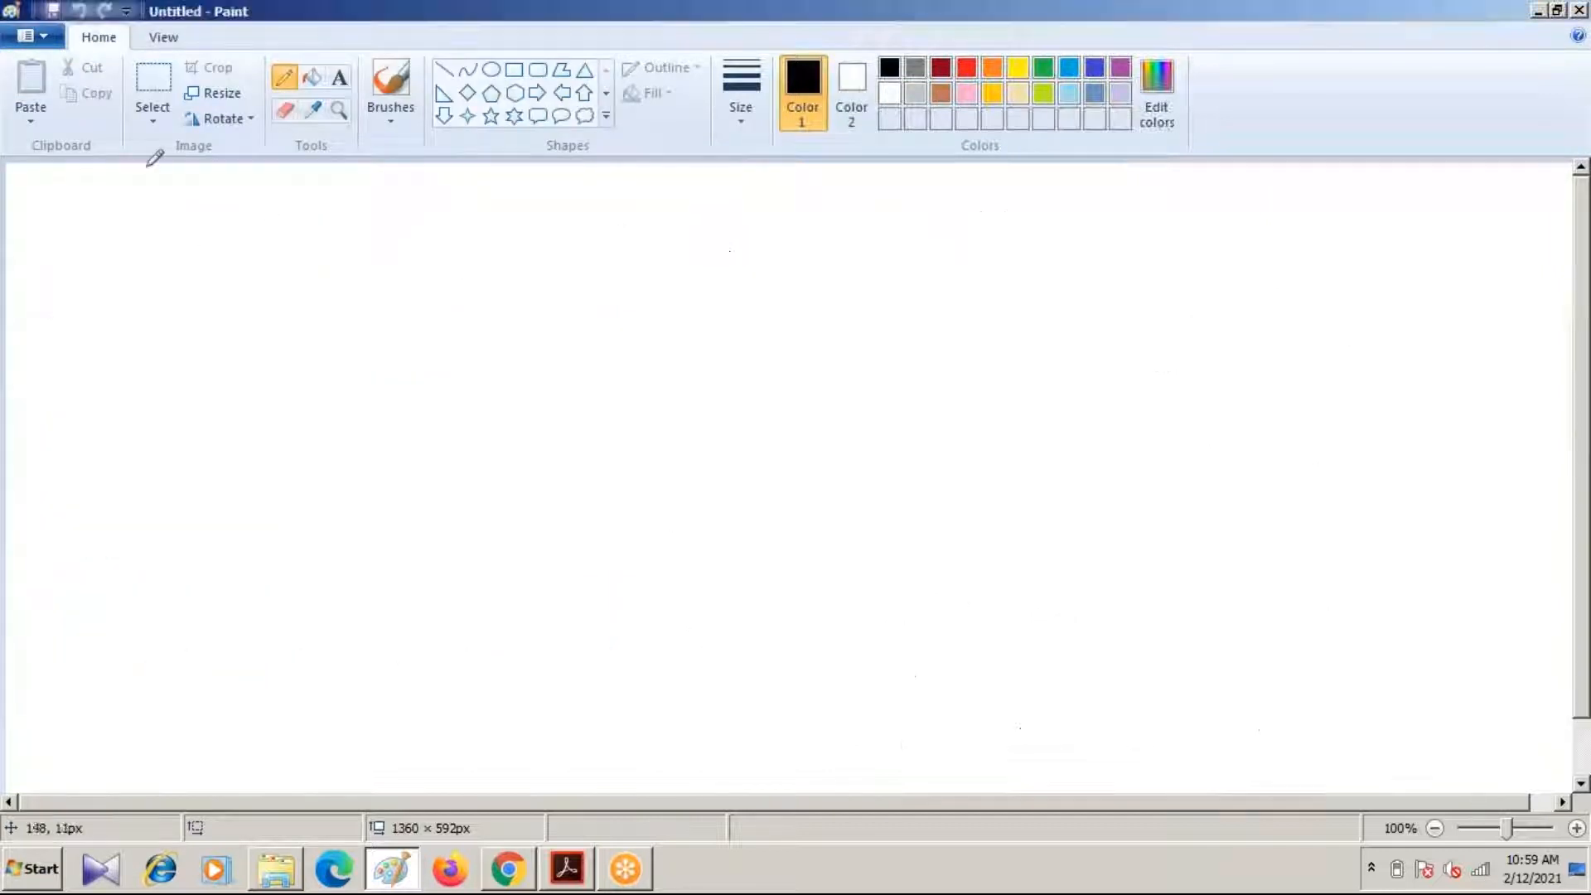
# Handwrite the base shear formula VB = .09 × W near the upper edge of the blank canvas
pyautogui.moveTo(240, 203)
pyautogui.mouseDown()
pyautogui.moveTo(262, 277)
pyautogui.moveTo(278, 197)
pyautogui.mouseUp()
pyautogui.moveTo(290, 298)
pyautogui.mouseDown()
pyautogui.moveTo(290, 257)
pyautogui.moveTo(317, 288)
pyautogui.moveTo(283, 312)
pyautogui.mouseUp()
pyautogui.moveTo(346, 254)
pyautogui.mouseDown()
pyautogui.moveTo(407, 261)
pyautogui.moveTo(395, 286)
pyautogui.moveTo(455, 263)
pyautogui.moveTo(498, 271)
pyautogui.moveTo(539, 315)
pyautogui.mouseUp()
pyautogui.moveTo(594, 255)
pyautogui.mouseDown()
pyautogui.moveTo(557, 304)
pyautogui.moveTo(610, 317)
pyautogui.mouseUp()
pyautogui.moveTo(635, 238)
pyautogui.mouseDown()
pyautogui.moveTo(680, 260)
pyautogui.moveTo(709, 247)
pyautogui.mouseUp()
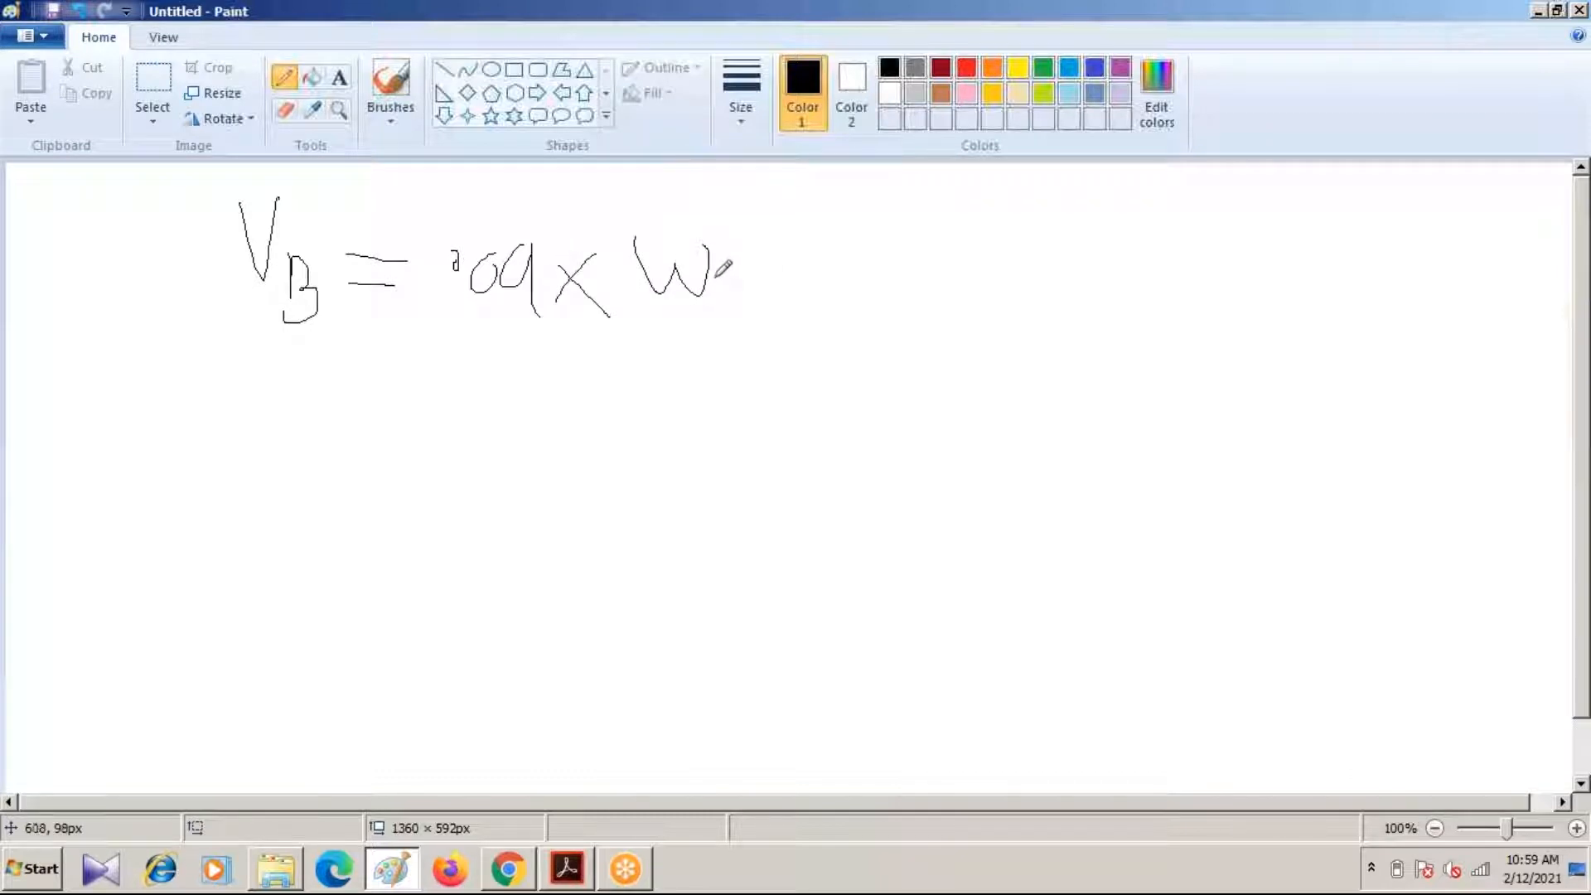
# Switch to the IS 1893 Part 1 PDF and review clause 7.3.2 on roof imposed load together with Table 10
pyautogui.click(569, 868)
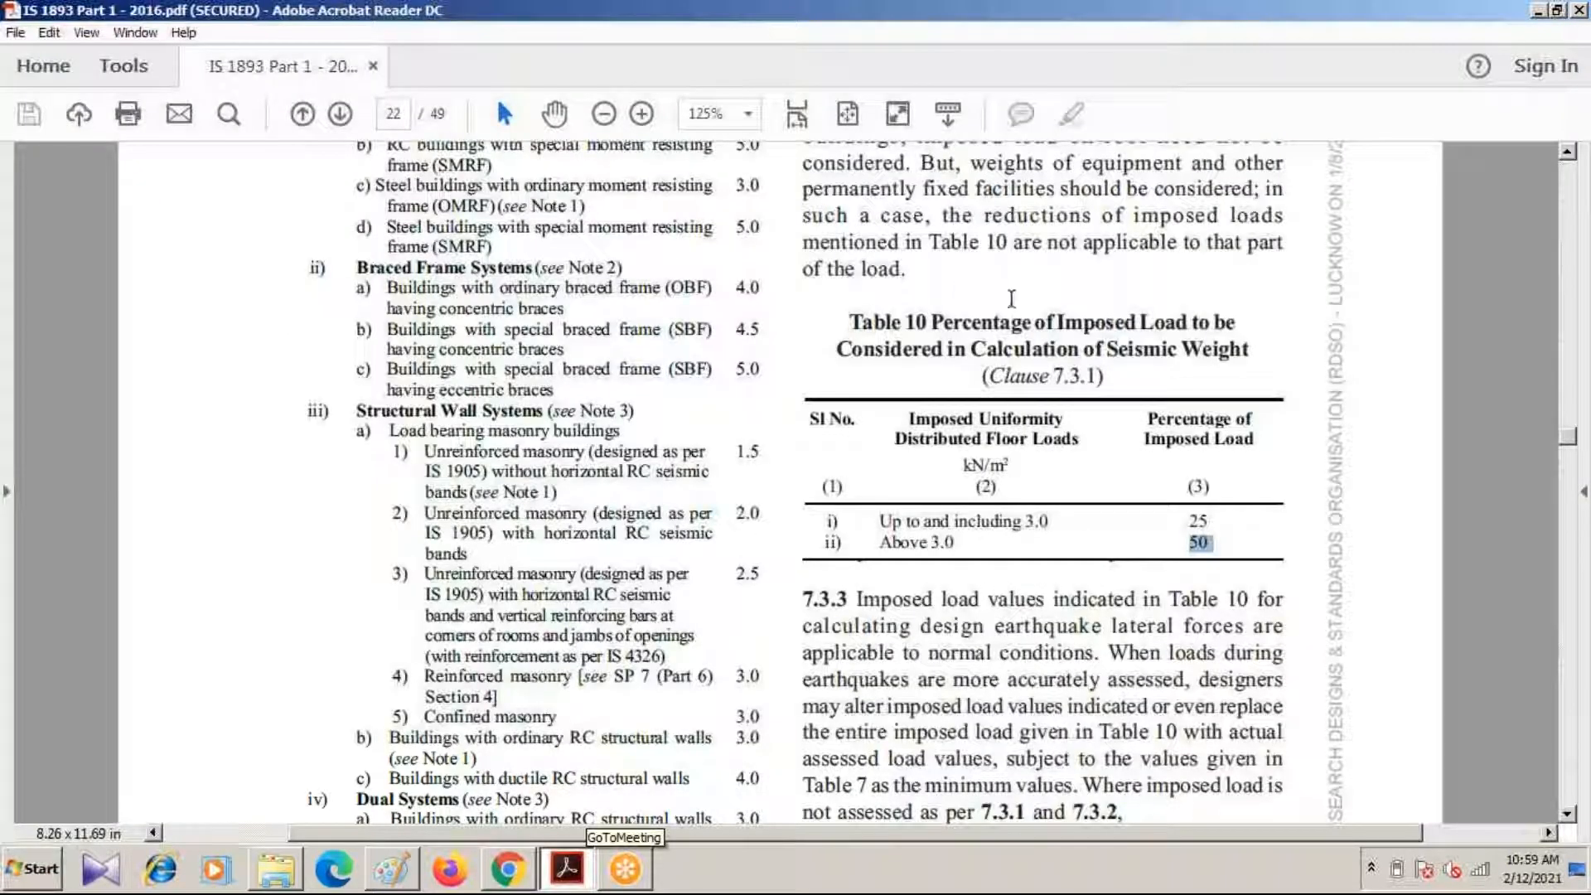
pyautogui.scroll(3, 1009, 298)
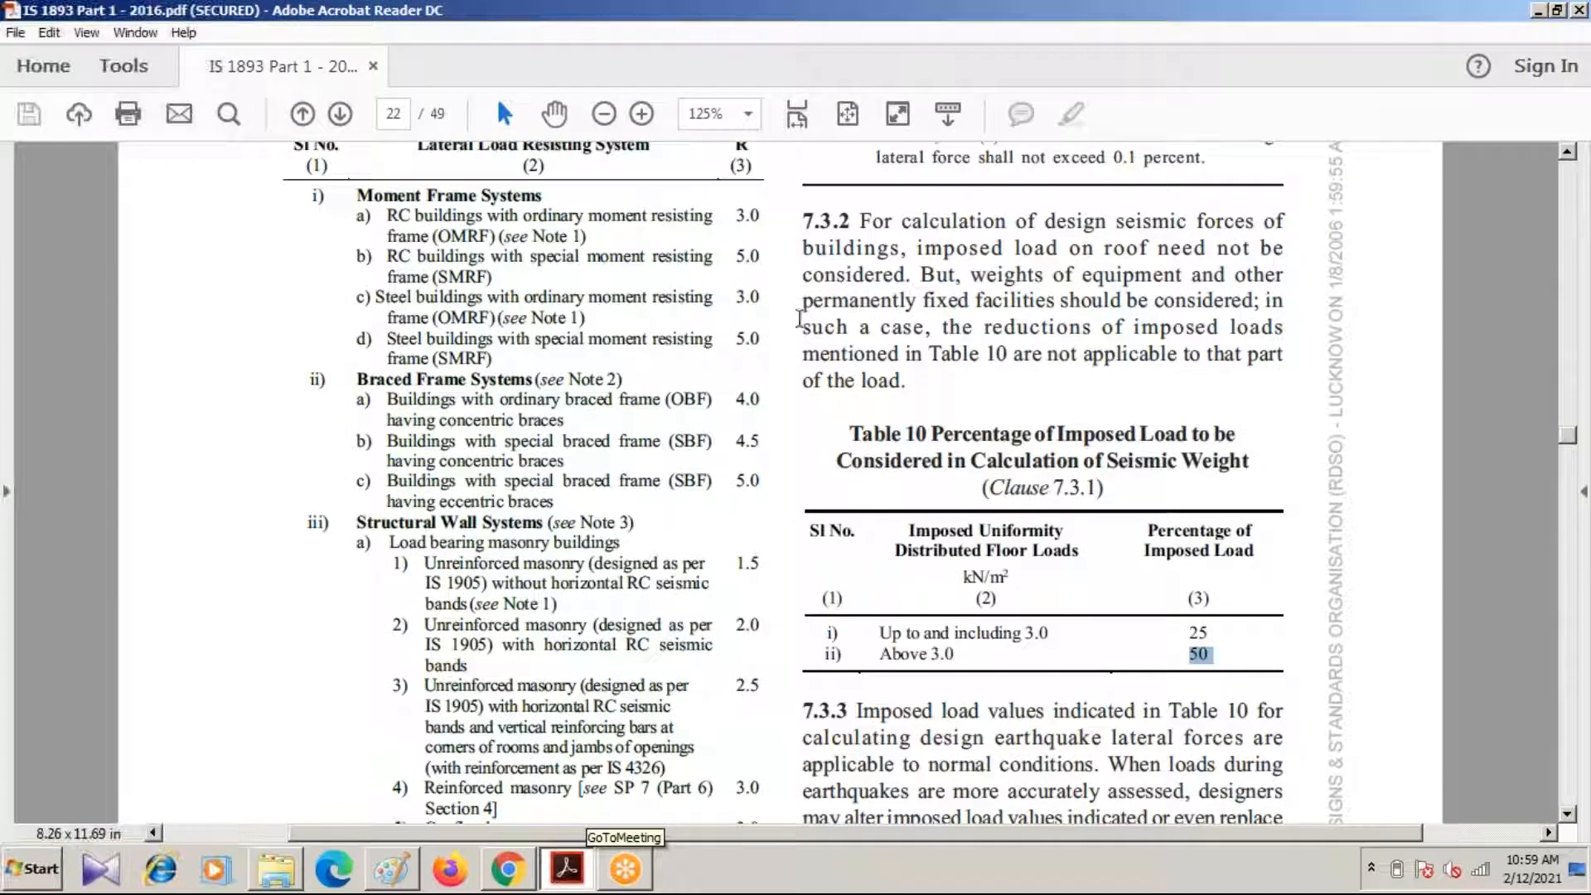
pyautogui.scroll(-3, 953, 600)
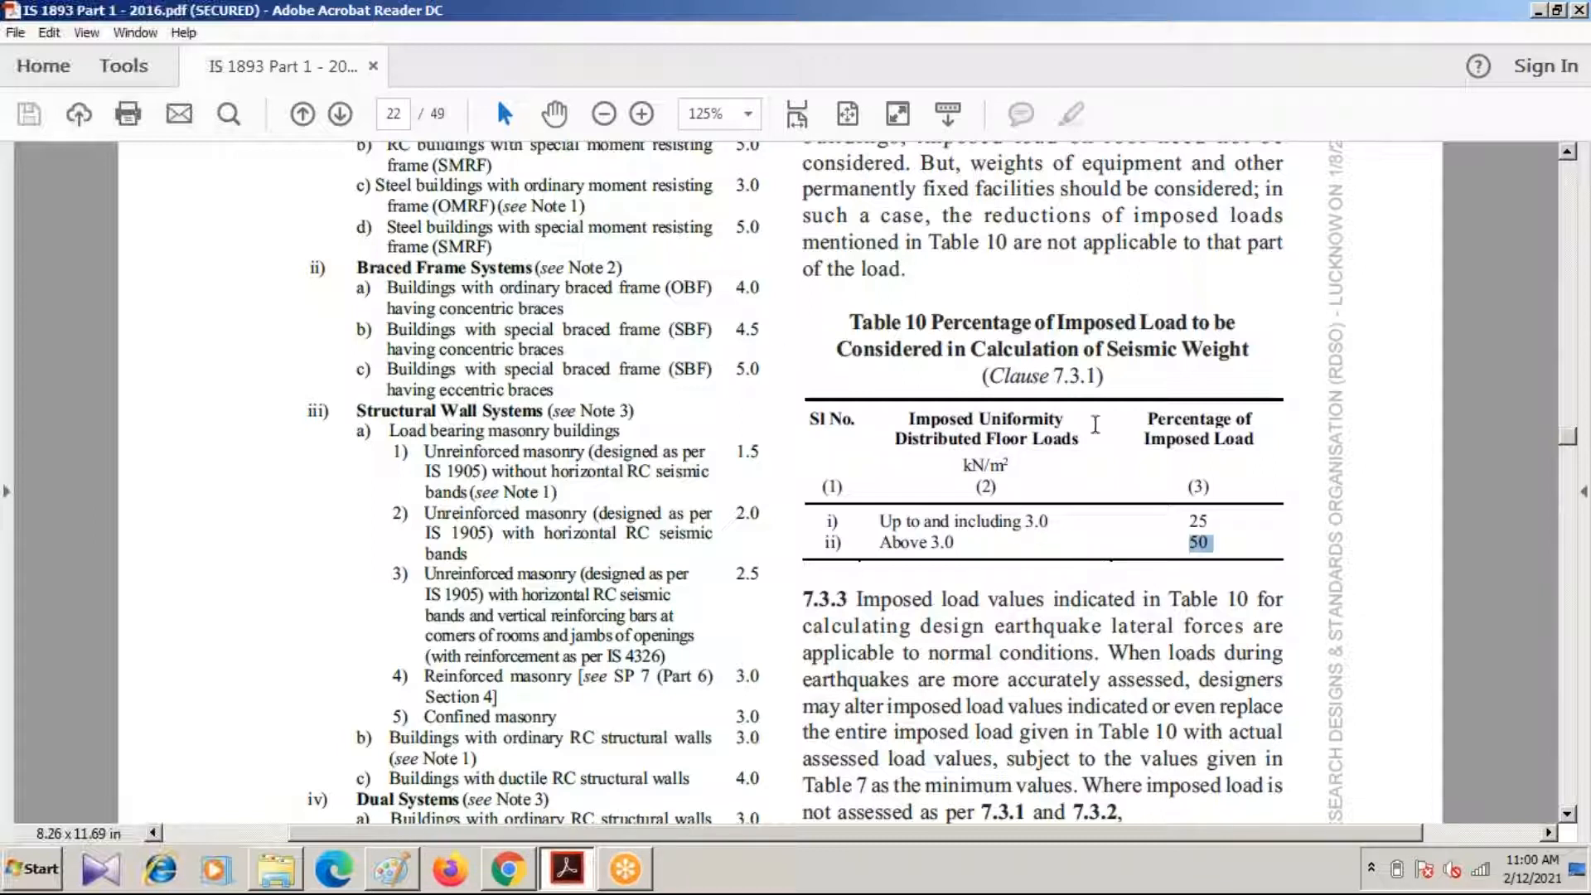
pyautogui.scroll(4, 975, 419)
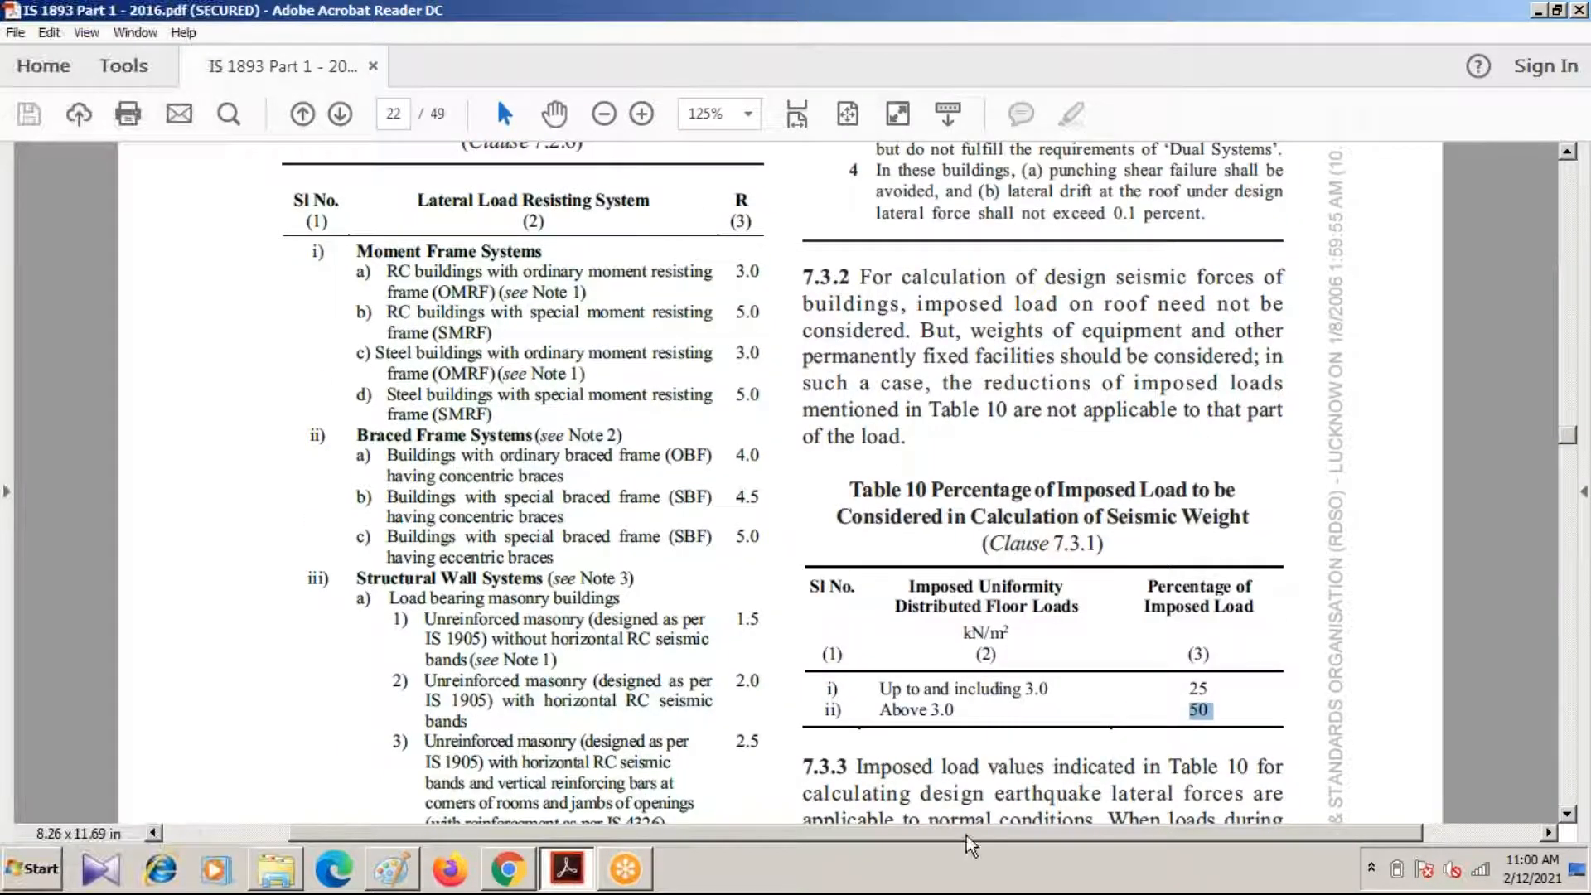
pyautogui.scroll(-3, 950, 781)
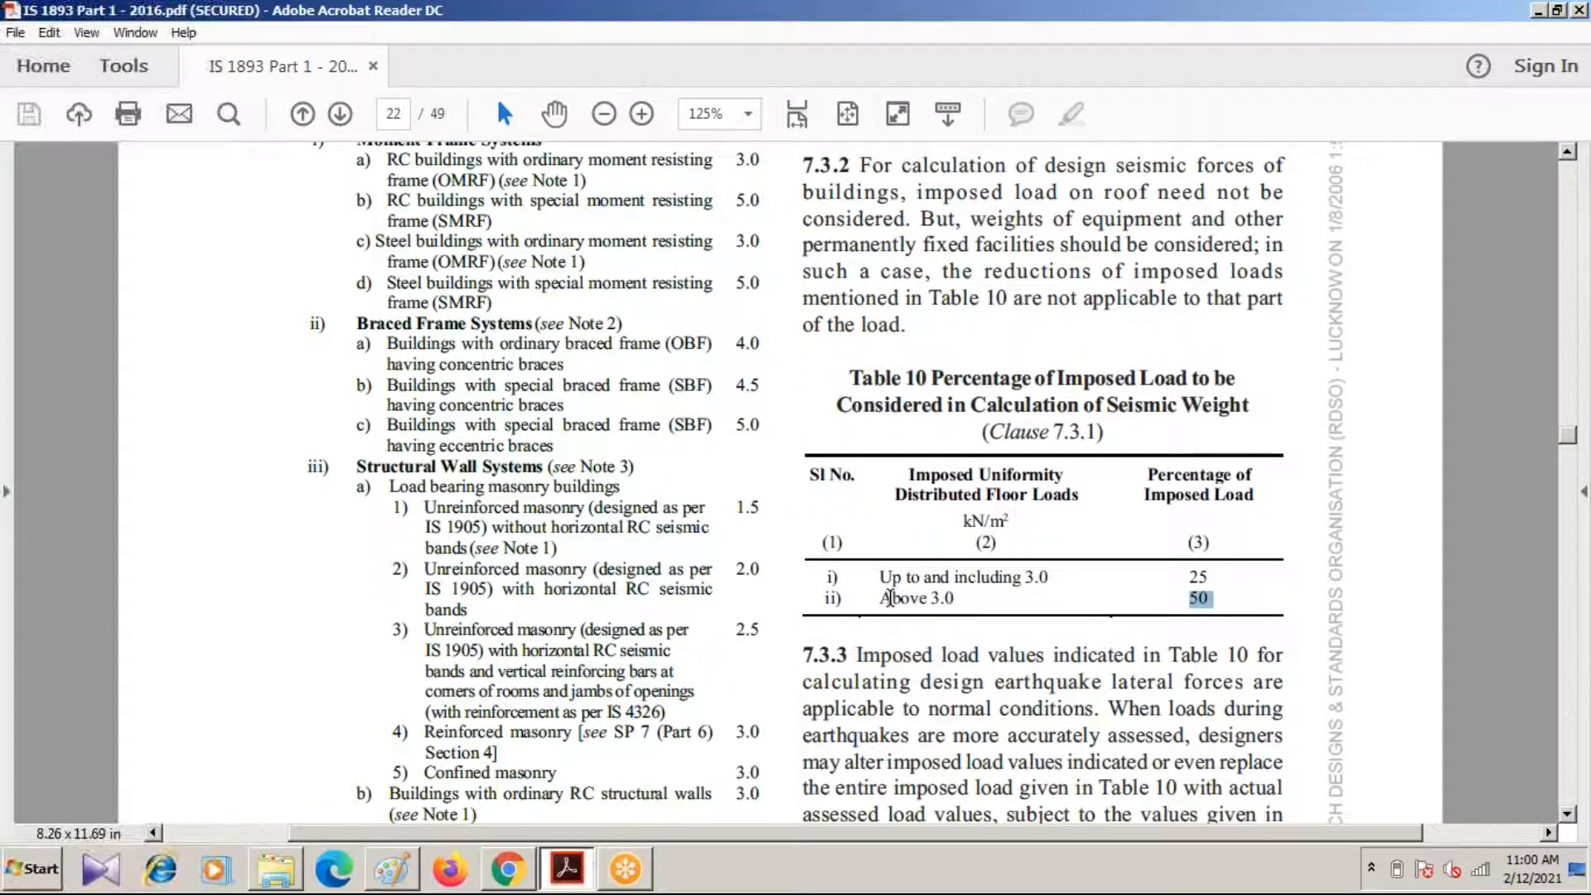
# Look through clauses 7.3.3 to 7.3.5 on imposed, snow and other loads for seismic weight
pyautogui.scroll(-3, 890, 597)
pyautogui.scroll(-10, 889, 597)
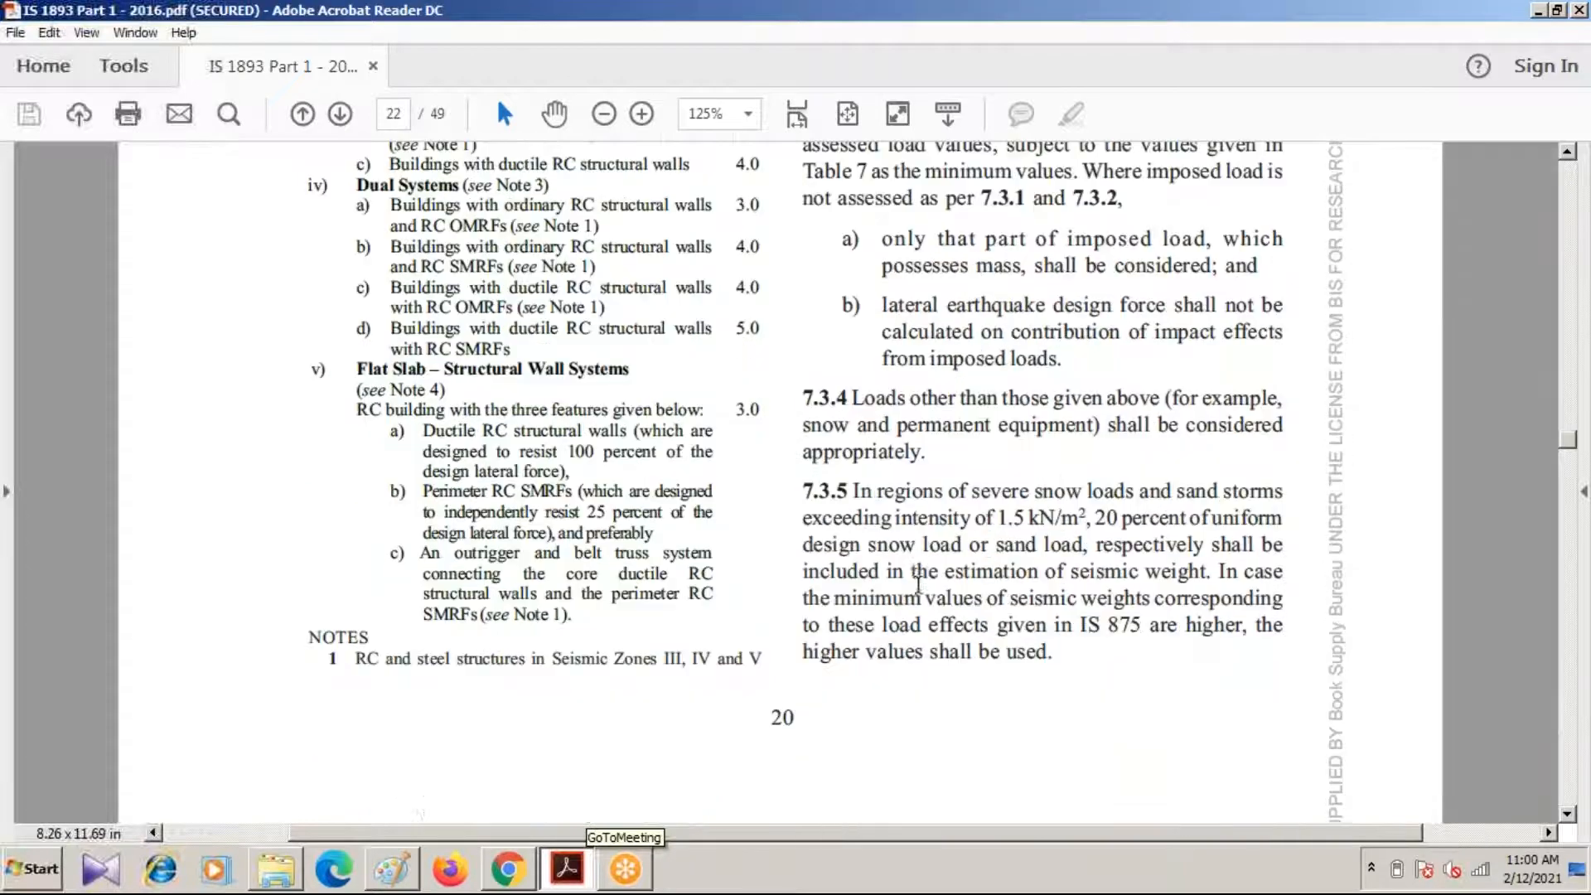
pyautogui.keyDown('ctrl'); pyautogui.scroll(1, 916, 568); pyautogui.keyUp('ctrl')
pyautogui.keyDown('ctrl'); pyautogui.scroll(-3, 917, 567); pyautogui.keyUp('ctrl')
pyautogui.keyDown('ctrl'); pyautogui.scroll(2, 918, 563); pyautogui.keyUp('ctrl')
pyautogui.keyDown('ctrl'); pyautogui.scroll(1, 918, 563); pyautogui.keyUp('ctrl')
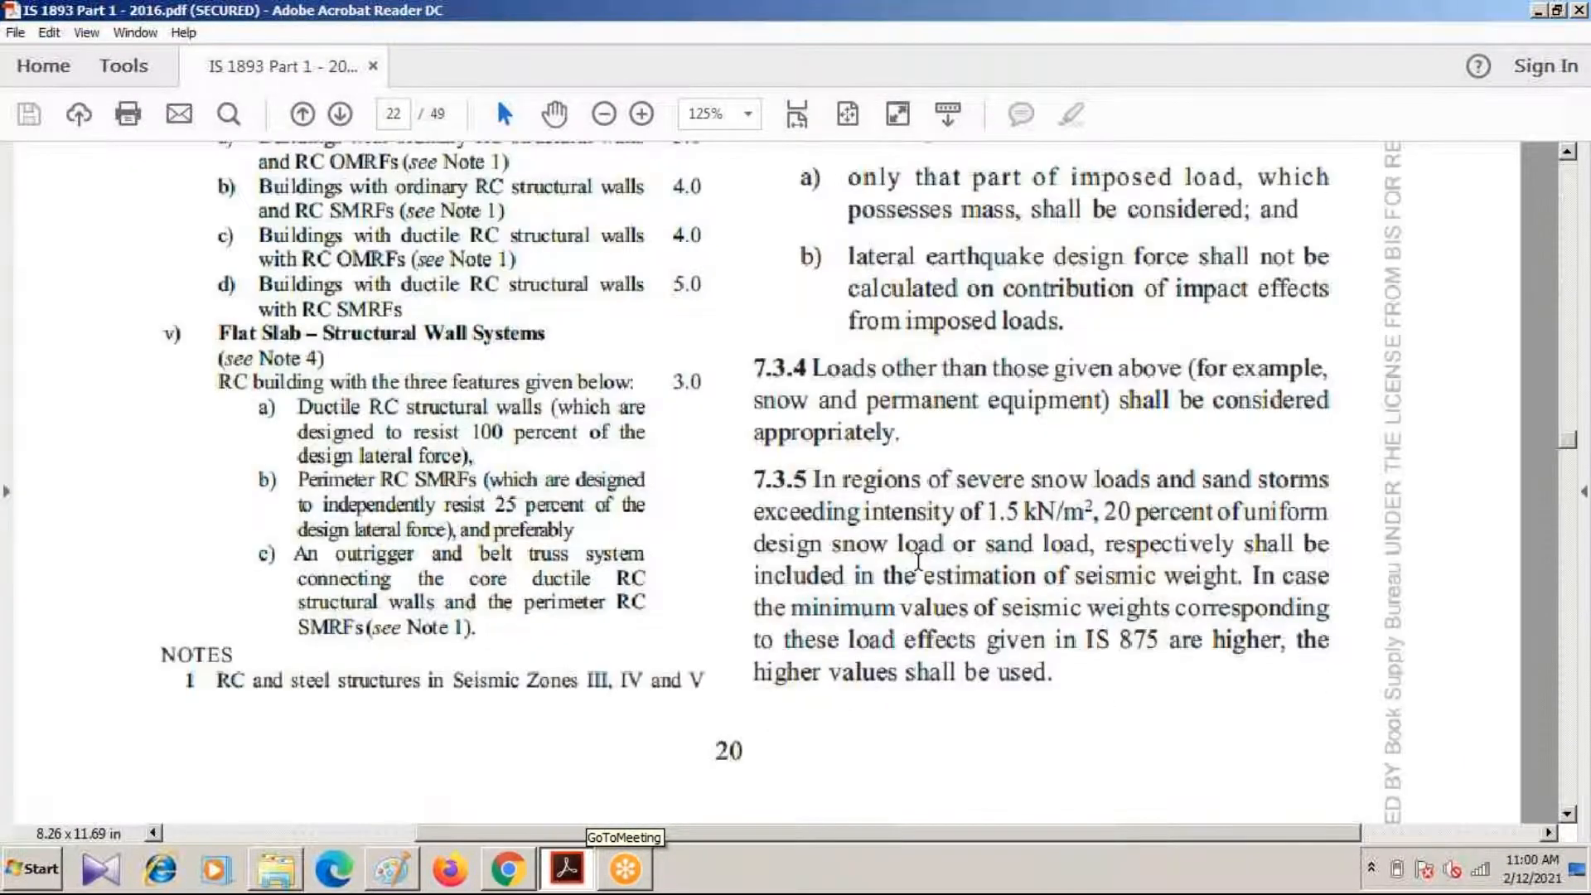
pyautogui.keyDown('ctrl'); pyautogui.scroll(2, 918, 563); pyautogui.keyUp('ctrl')
pyautogui.keyDown('ctrl'); pyautogui.scroll(-4, 915, 563); pyautogui.keyUp('ctrl')
pyautogui.keyDown('ctrl'); pyautogui.scroll(1, 1099, 446); pyautogui.keyUp('ctrl')
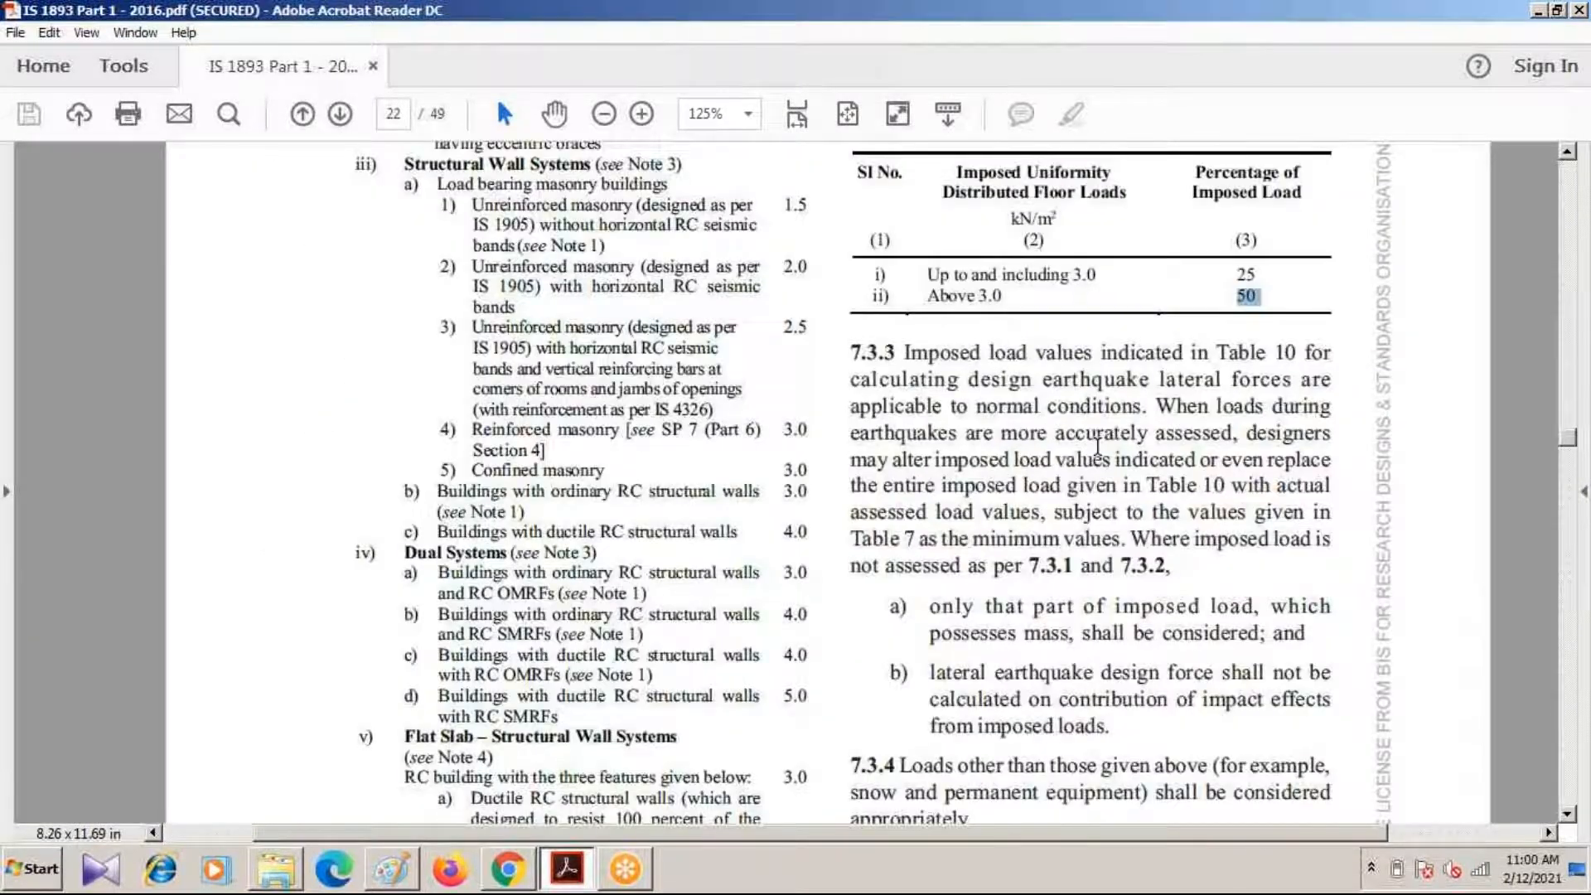
# Go back to clause 7.2.1 Design Lateral Force on page 19 and examine the VB formula, marking the VB term
pyautogui.scroll(10, 1099, 446)
pyautogui.scroll(12, 1092, 448)
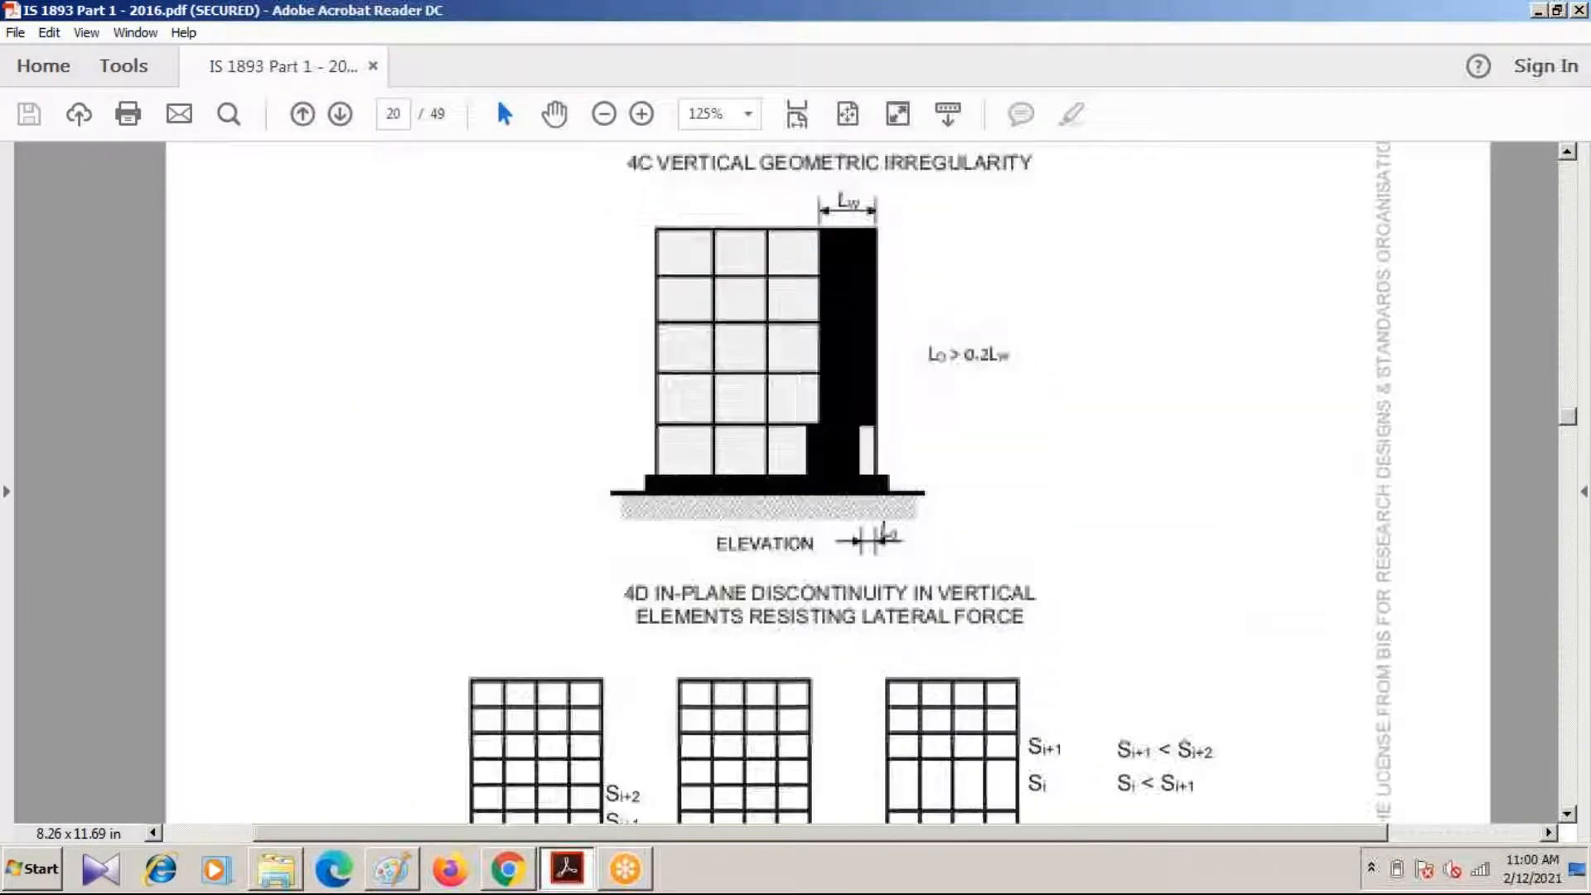
pyautogui.scroll(12, 1093, 452)
pyautogui.scroll(10, 1094, 452)
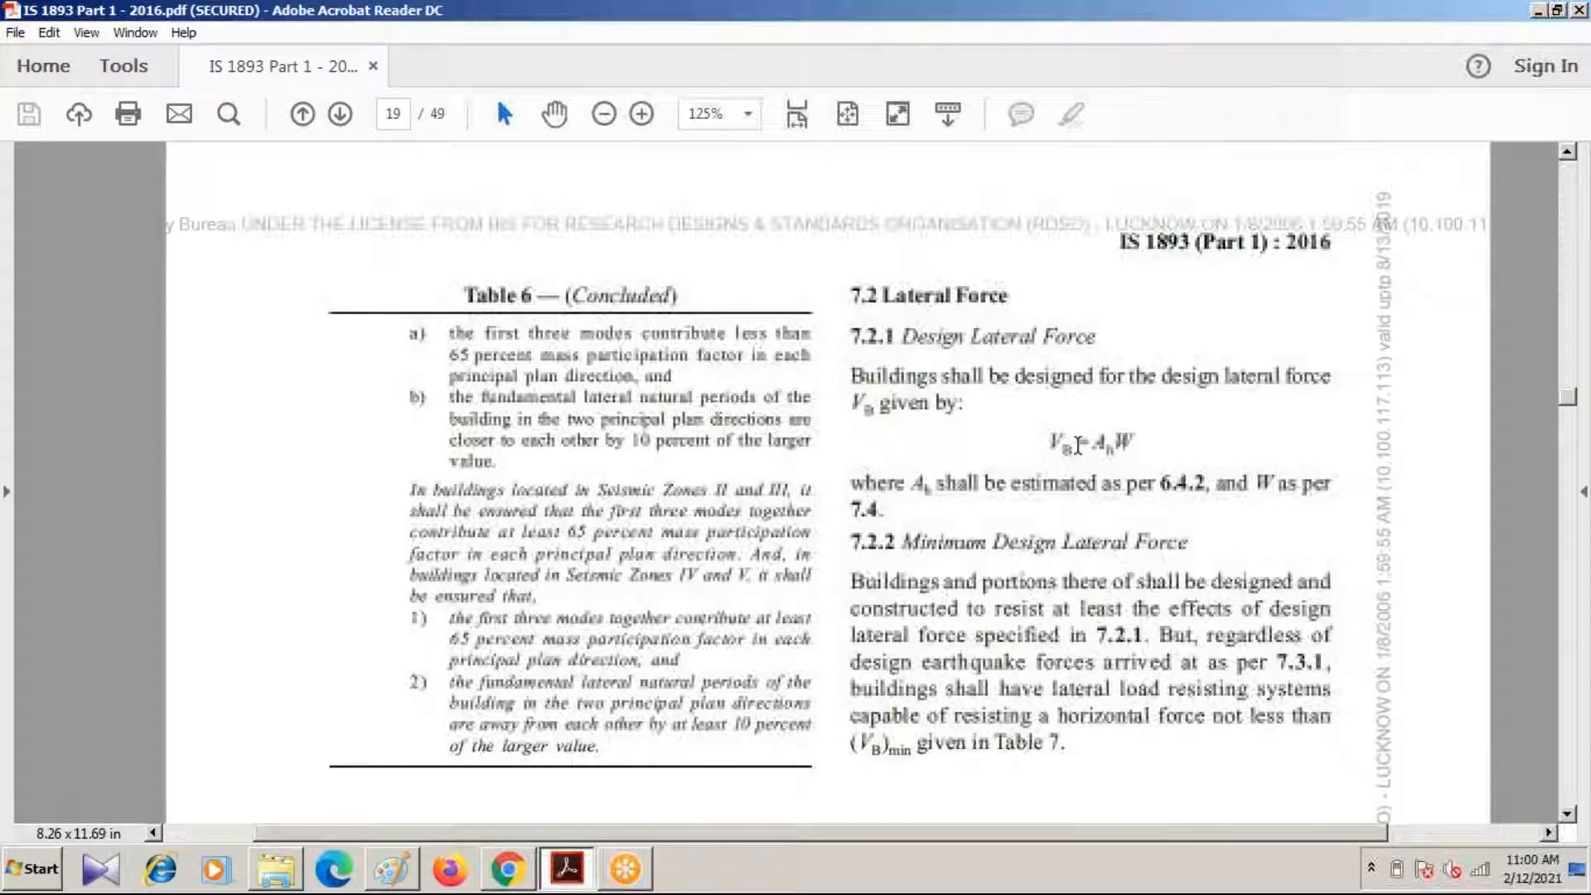
pyautogui.moveTo(1078, 446); pyautogui.dragTo(1051, 446)
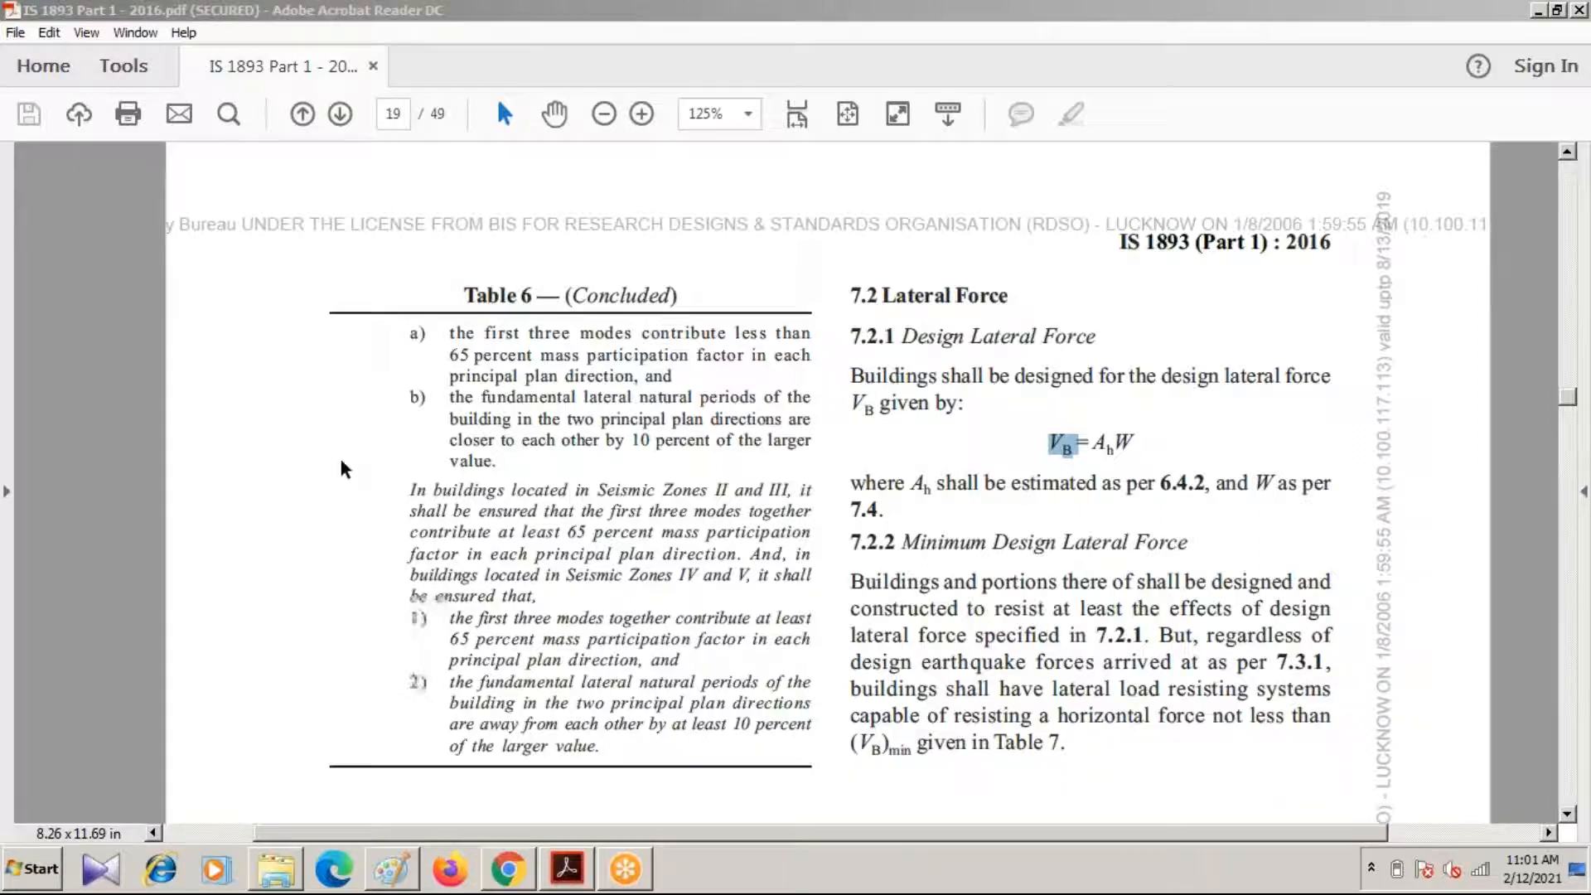
pyautogui.click(226, 472)
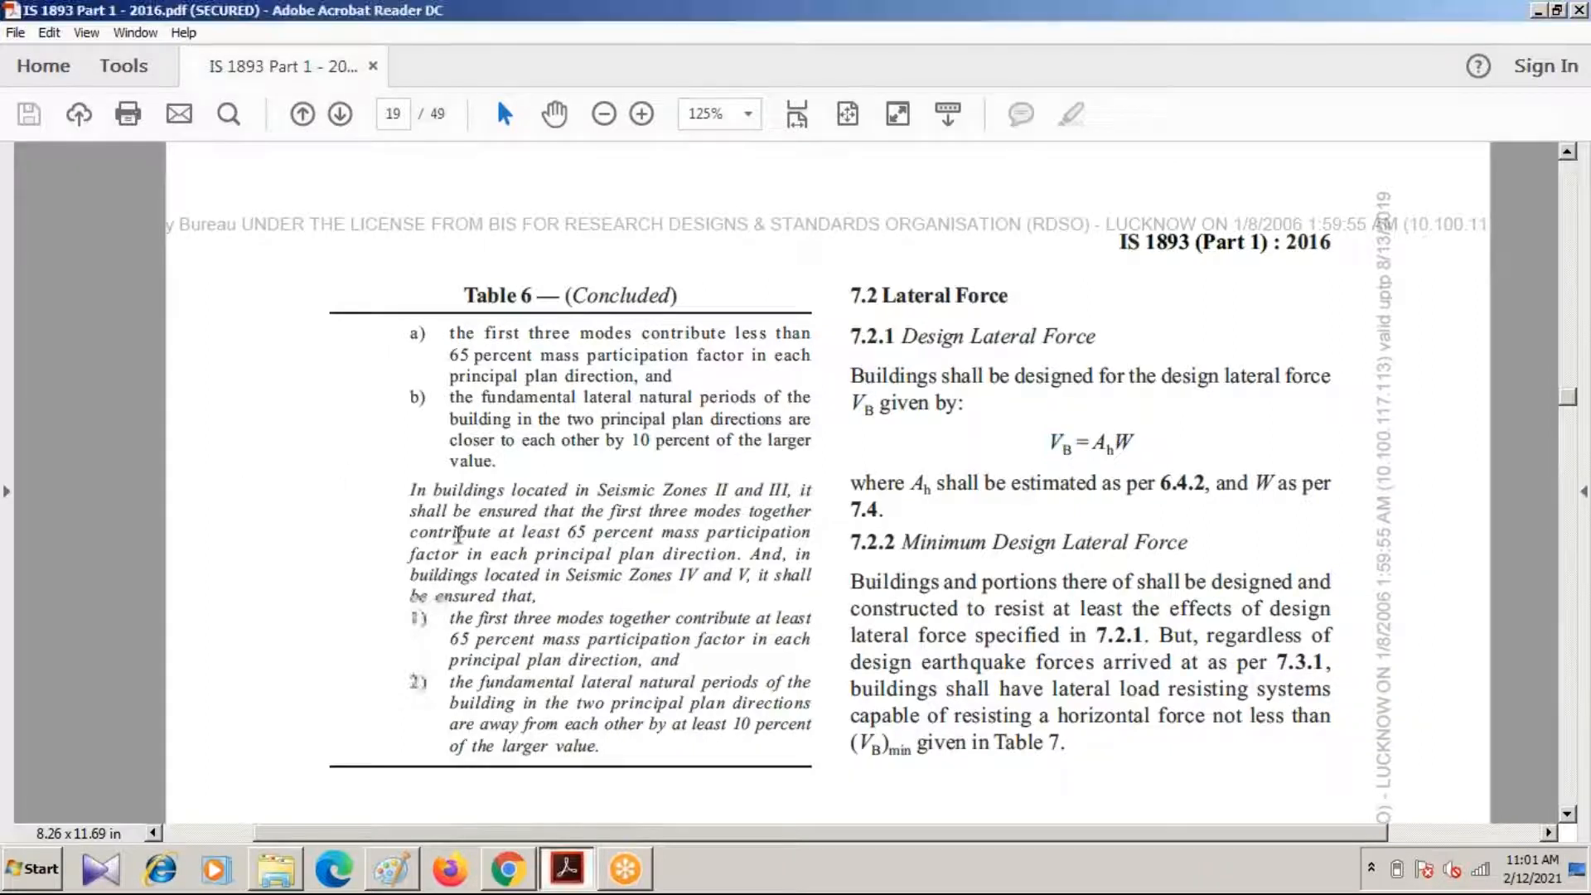
pyautogui.click(1175, 95)
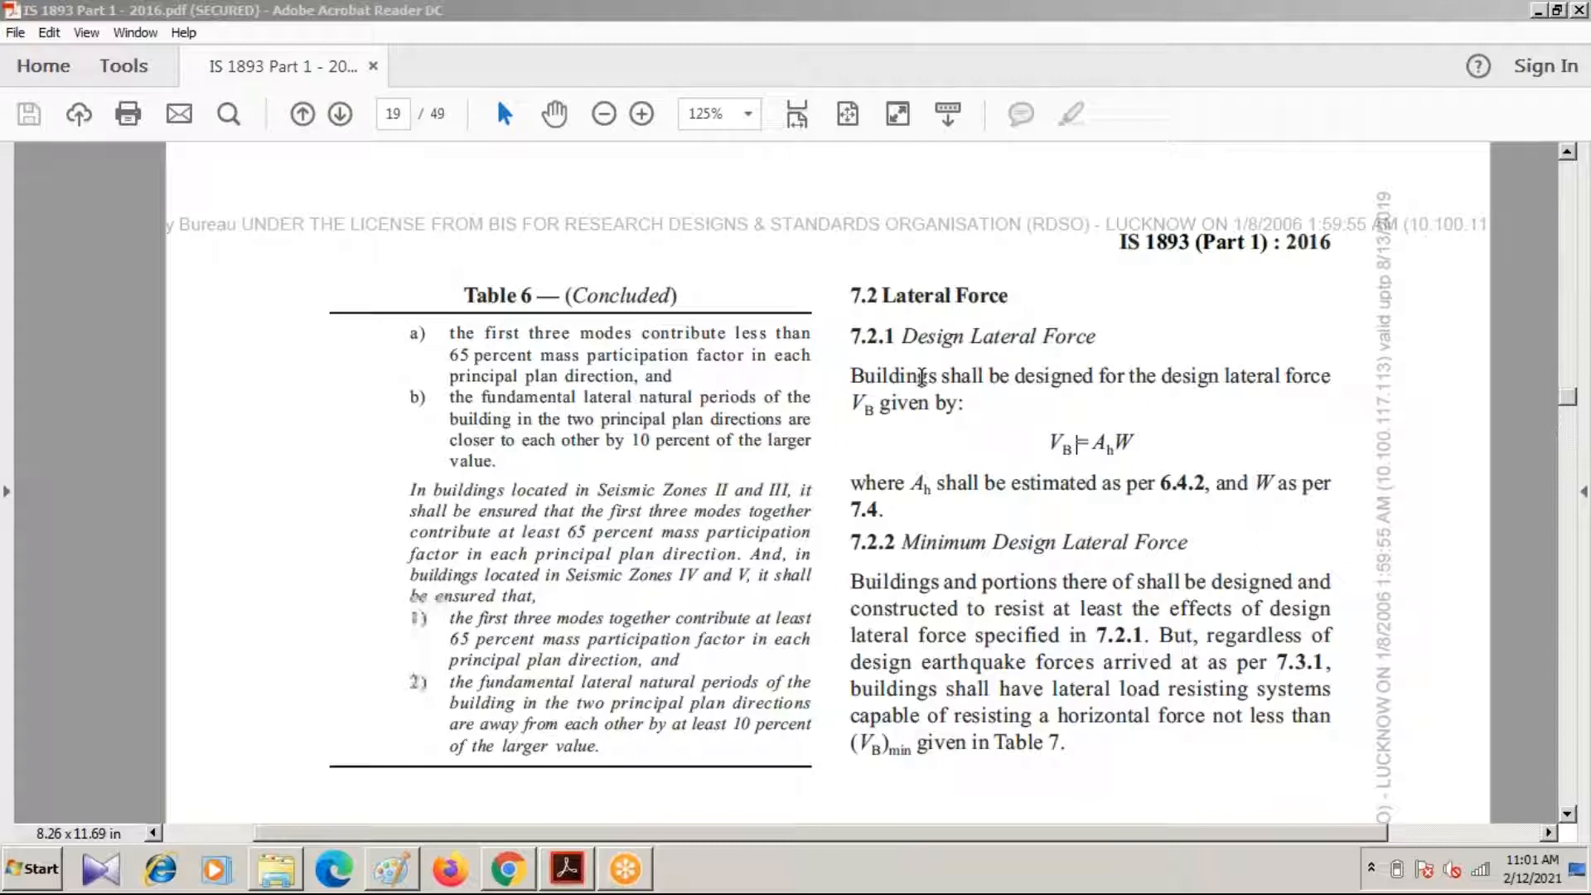
pyautogui.click(348, 463)
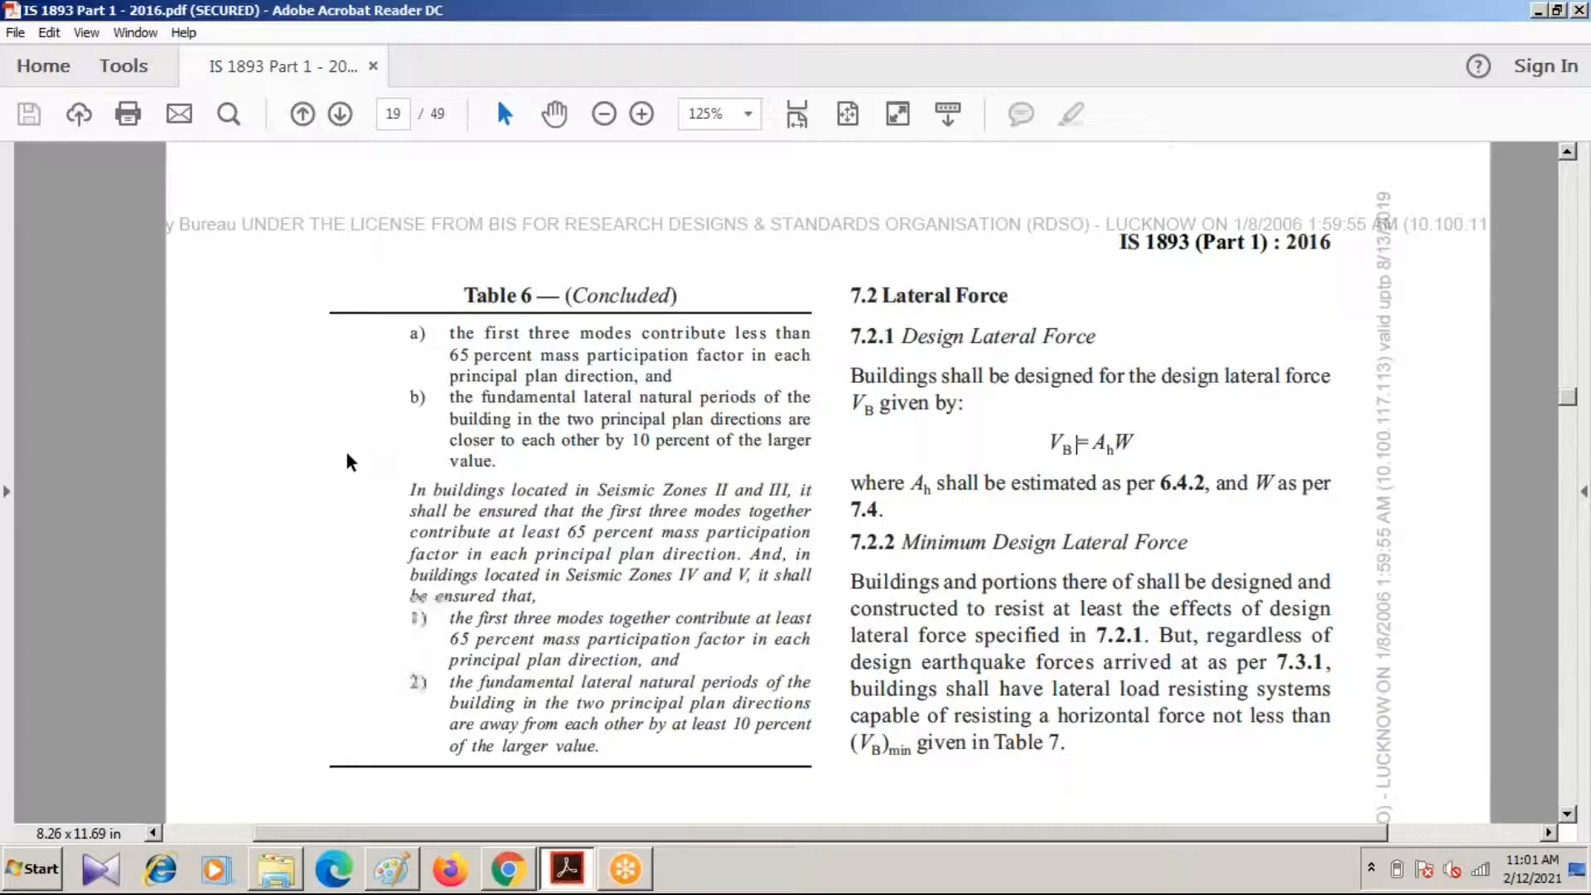
# Find the formula for the design lateral force Qi at floor i on page 25 and enlarge it to 400%
pyautogui.scroll(-15, 349, 463)
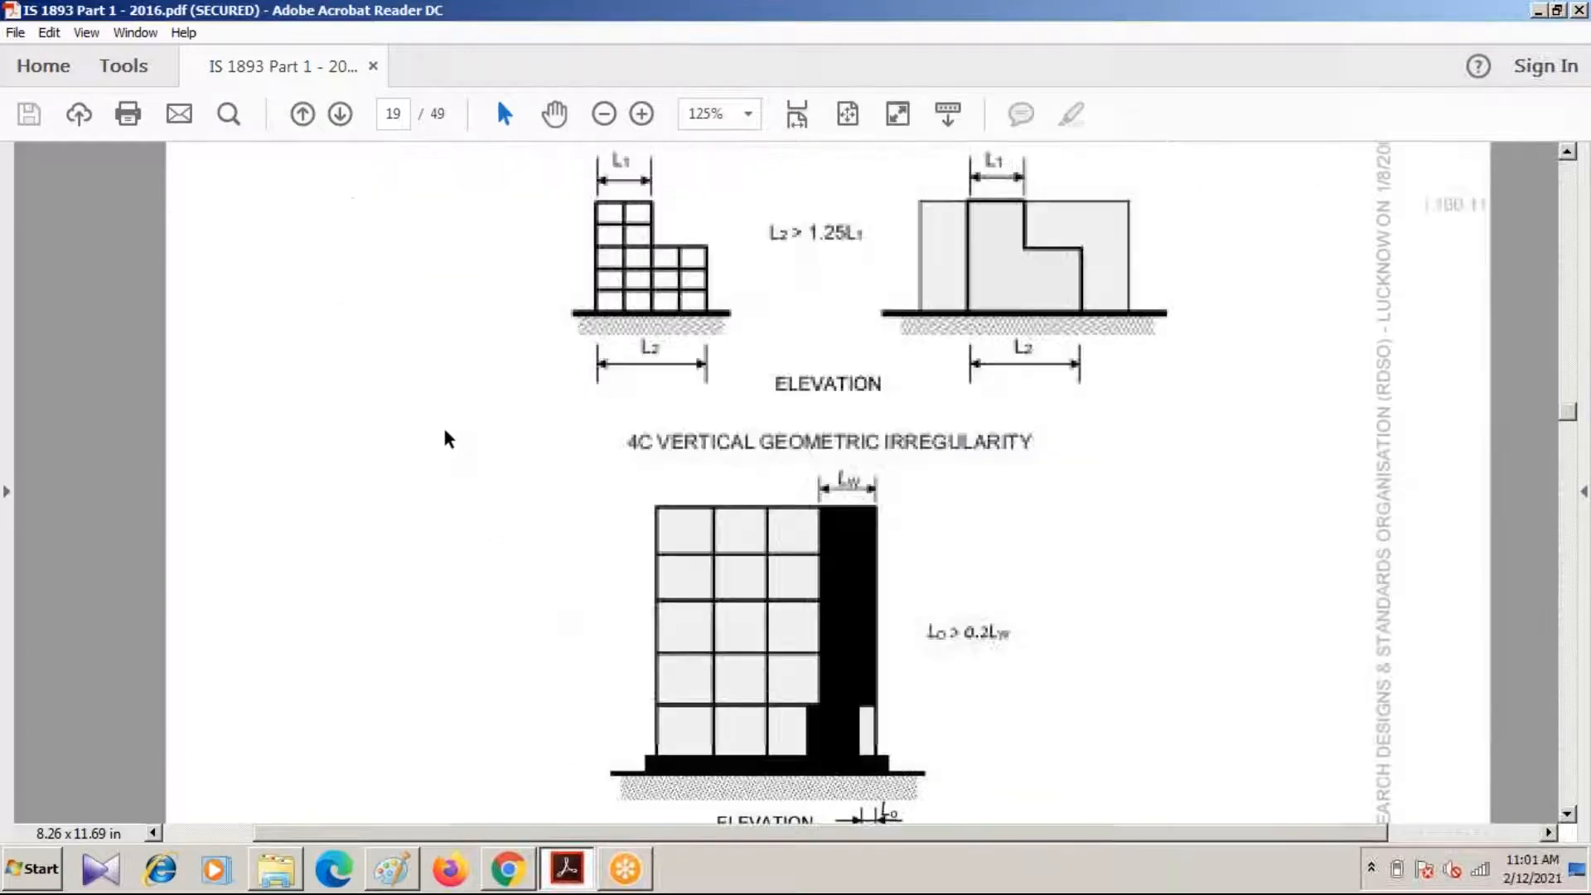
pyautogui.scroll(-15, 448, 440)
pyautogui.scroll(1, 447, 440)
pyautogui.scroll(-15, 447, 439)
pyautogui.scroll(-20, 829, 481)
pyautogui.scroll(-20, 829, 481)
pyautogui.scroll(5, 700, 236)
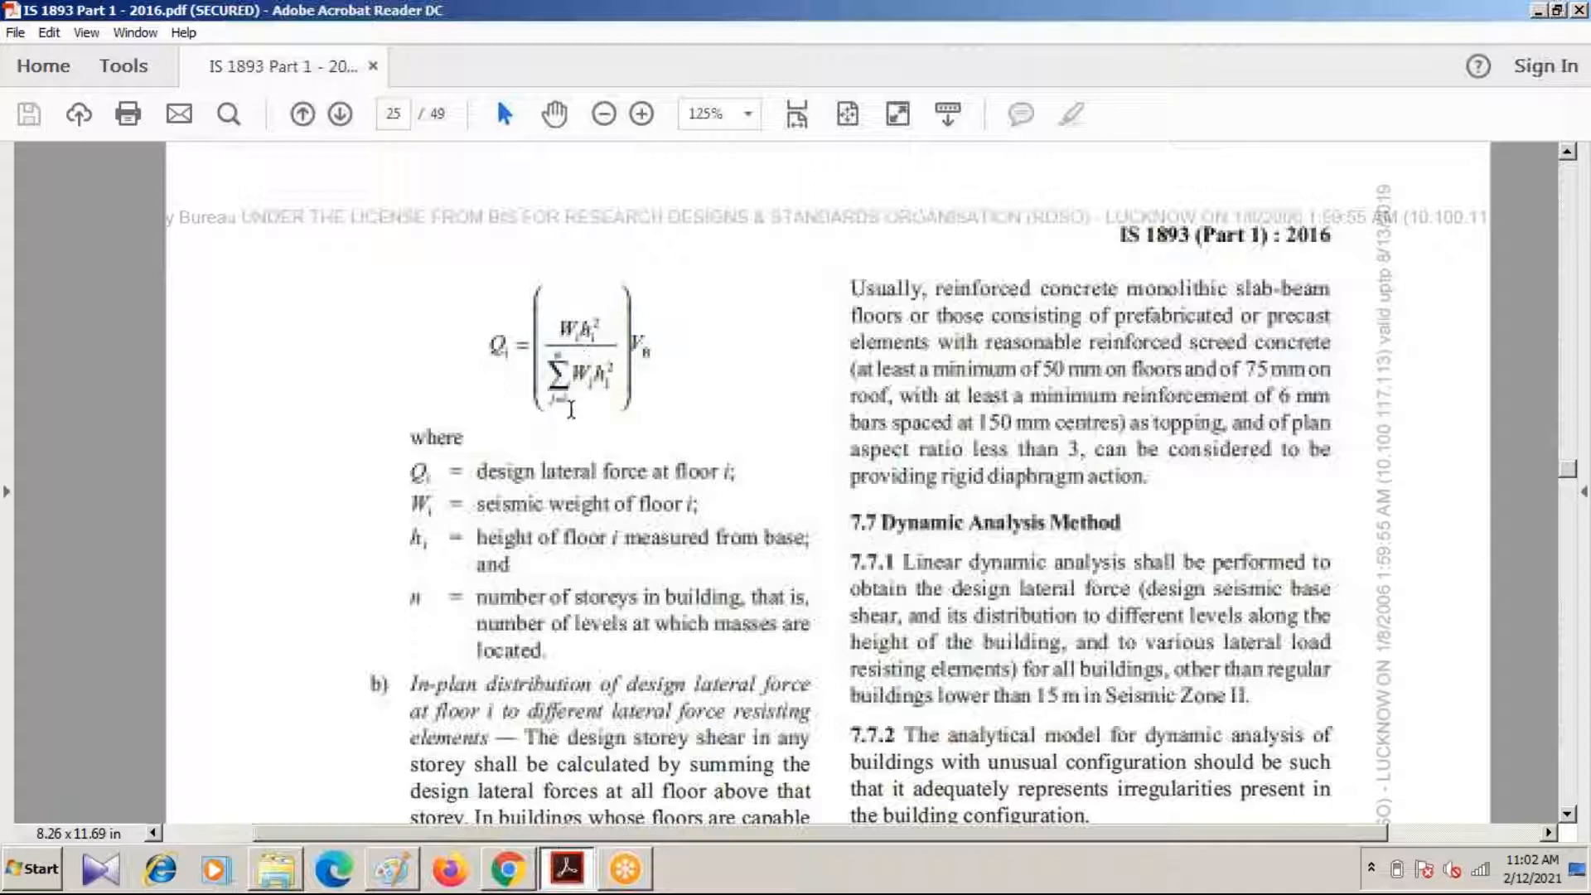
pyautogui.keyDown('ctrl'); pyautogui.scroll(4, 569, 406); pyautogui.keyUp('ctrl')
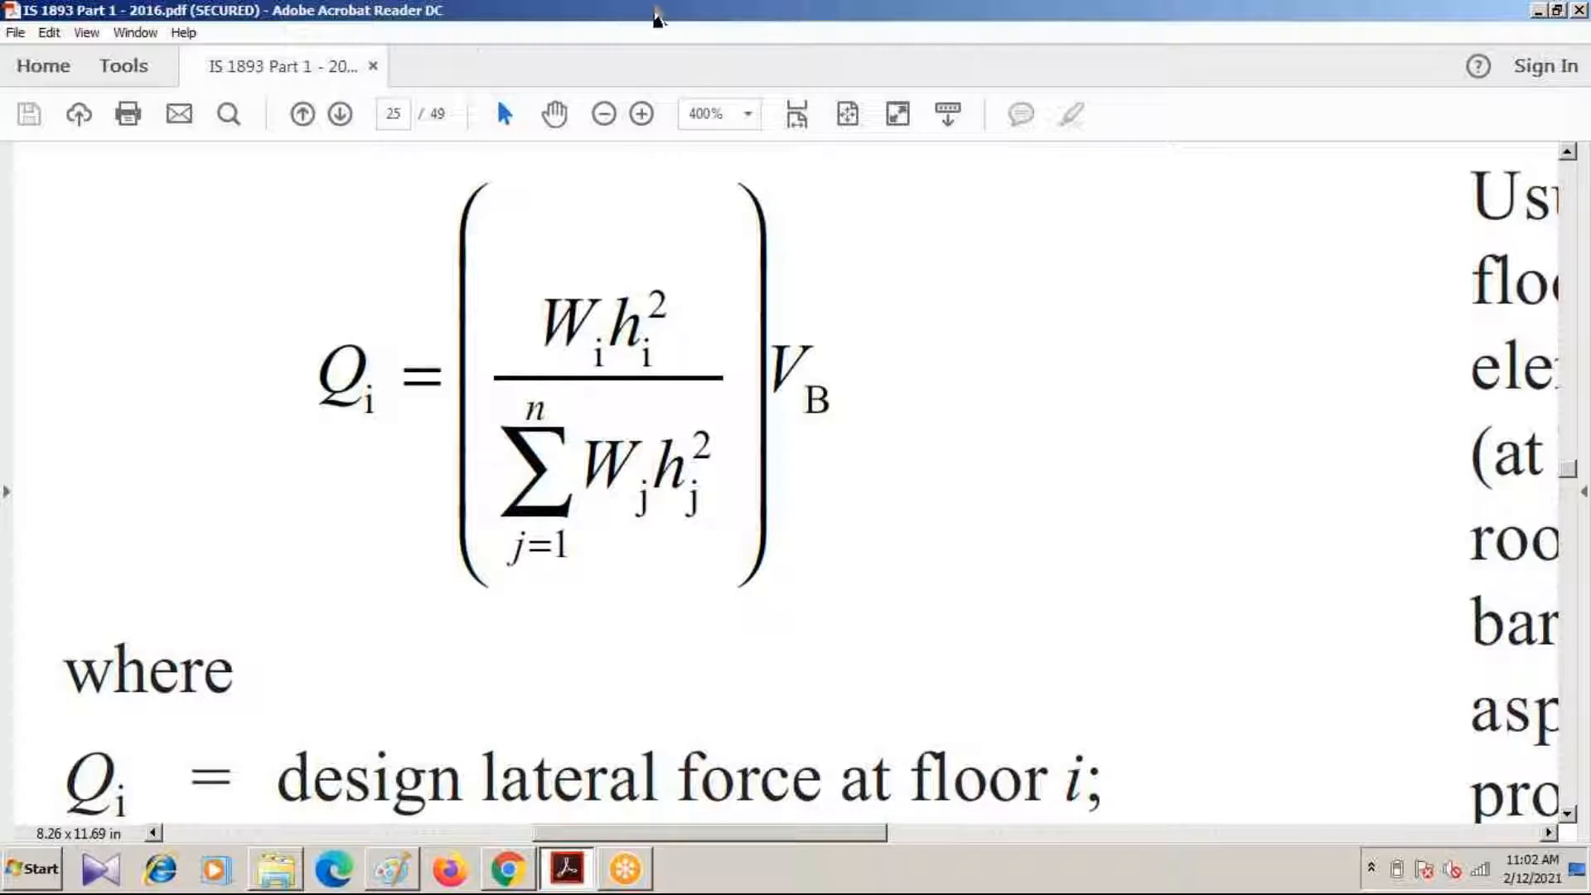
pyautogui.doubleClick(651, 9)
pyautogui.moveTo(644, 21); pyautogui.dragTo(607, 84)
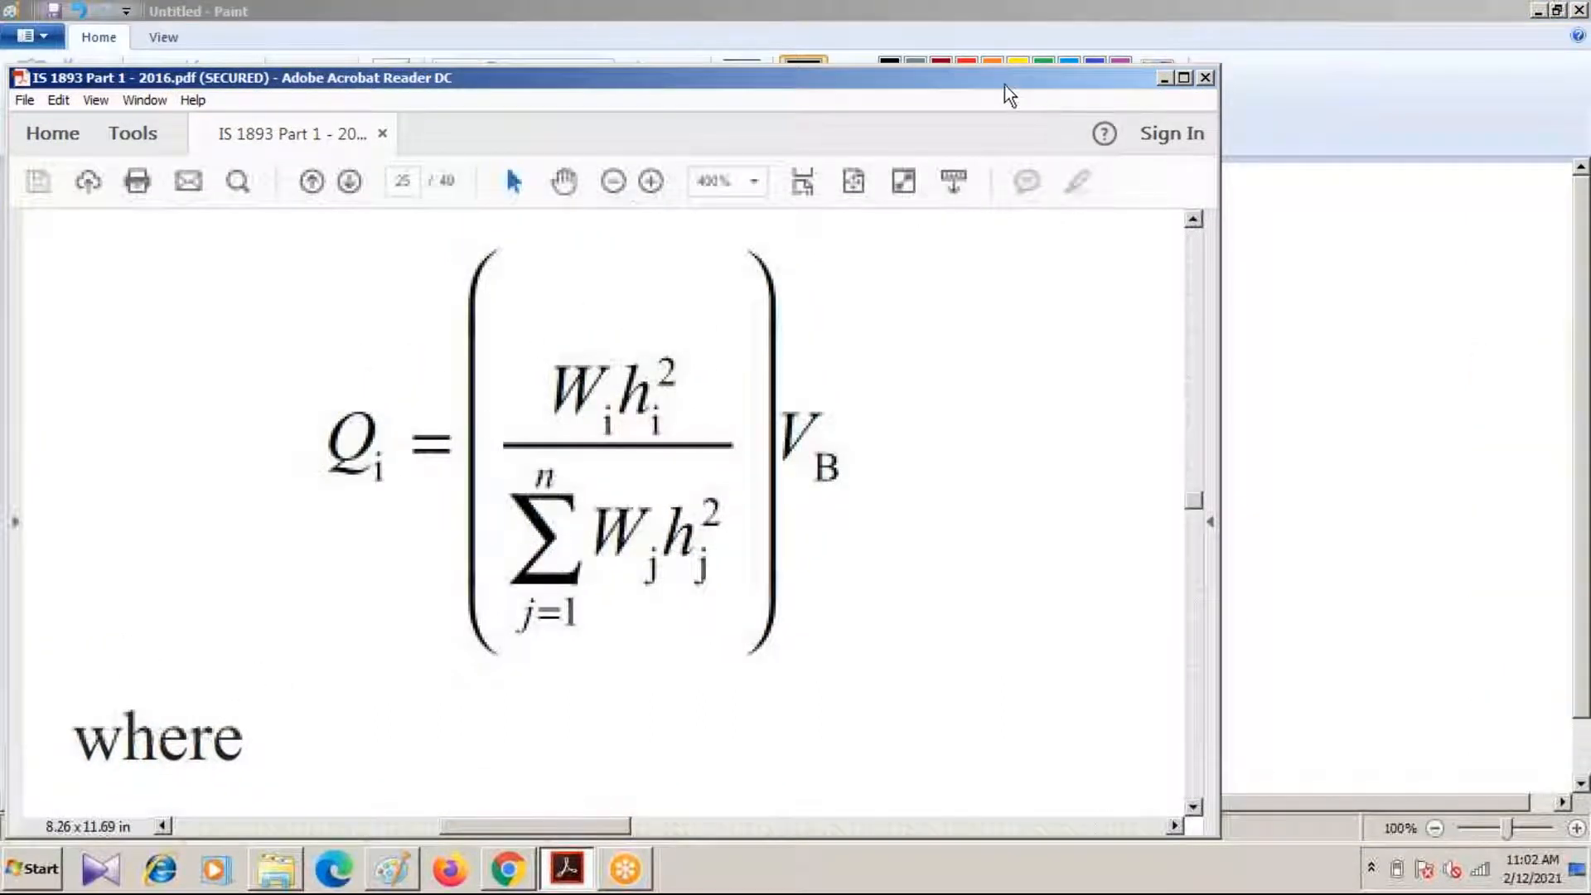
pyautogui.moveTo(997, 83); pyautogui.dragTo(1022, 179)
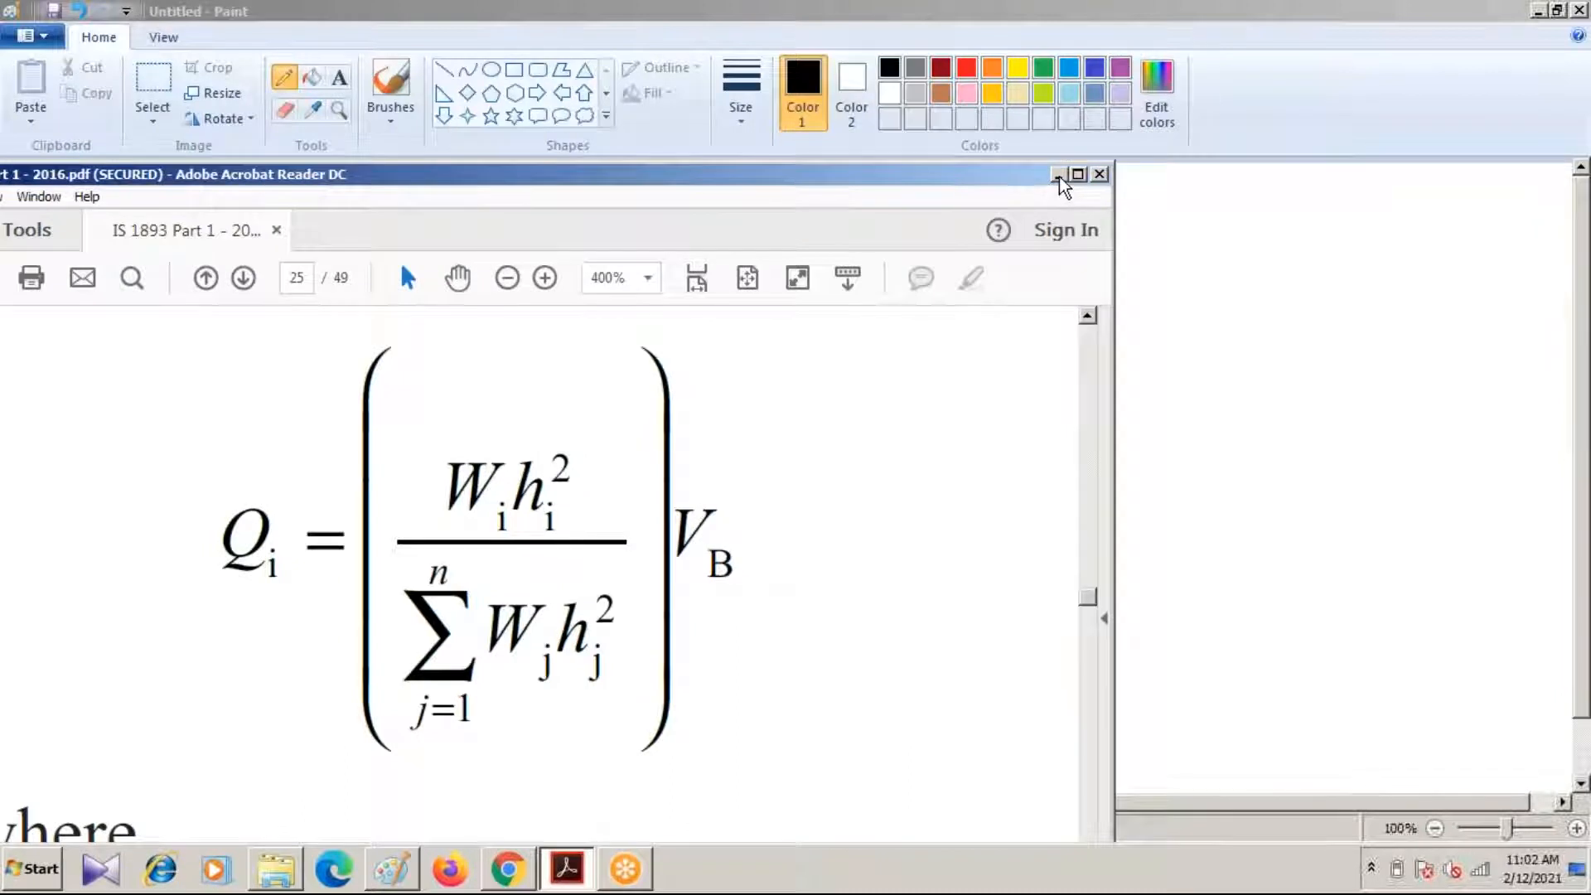
pyautogui.click(1058, 177)
pyautogui.click(567, 871)
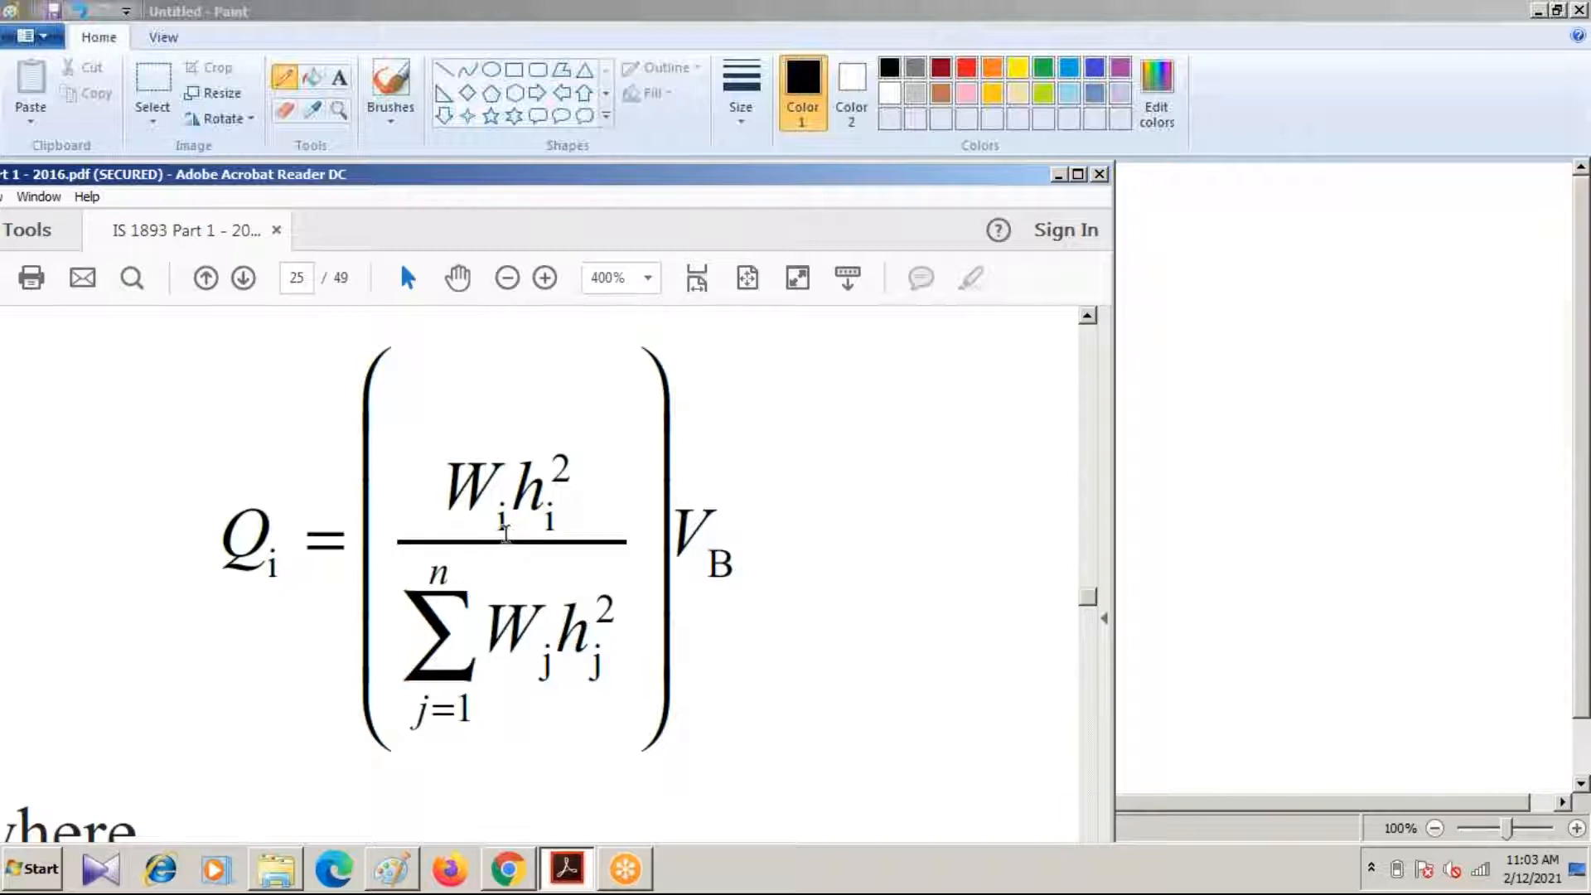
pyautogui.click(1078, 174)
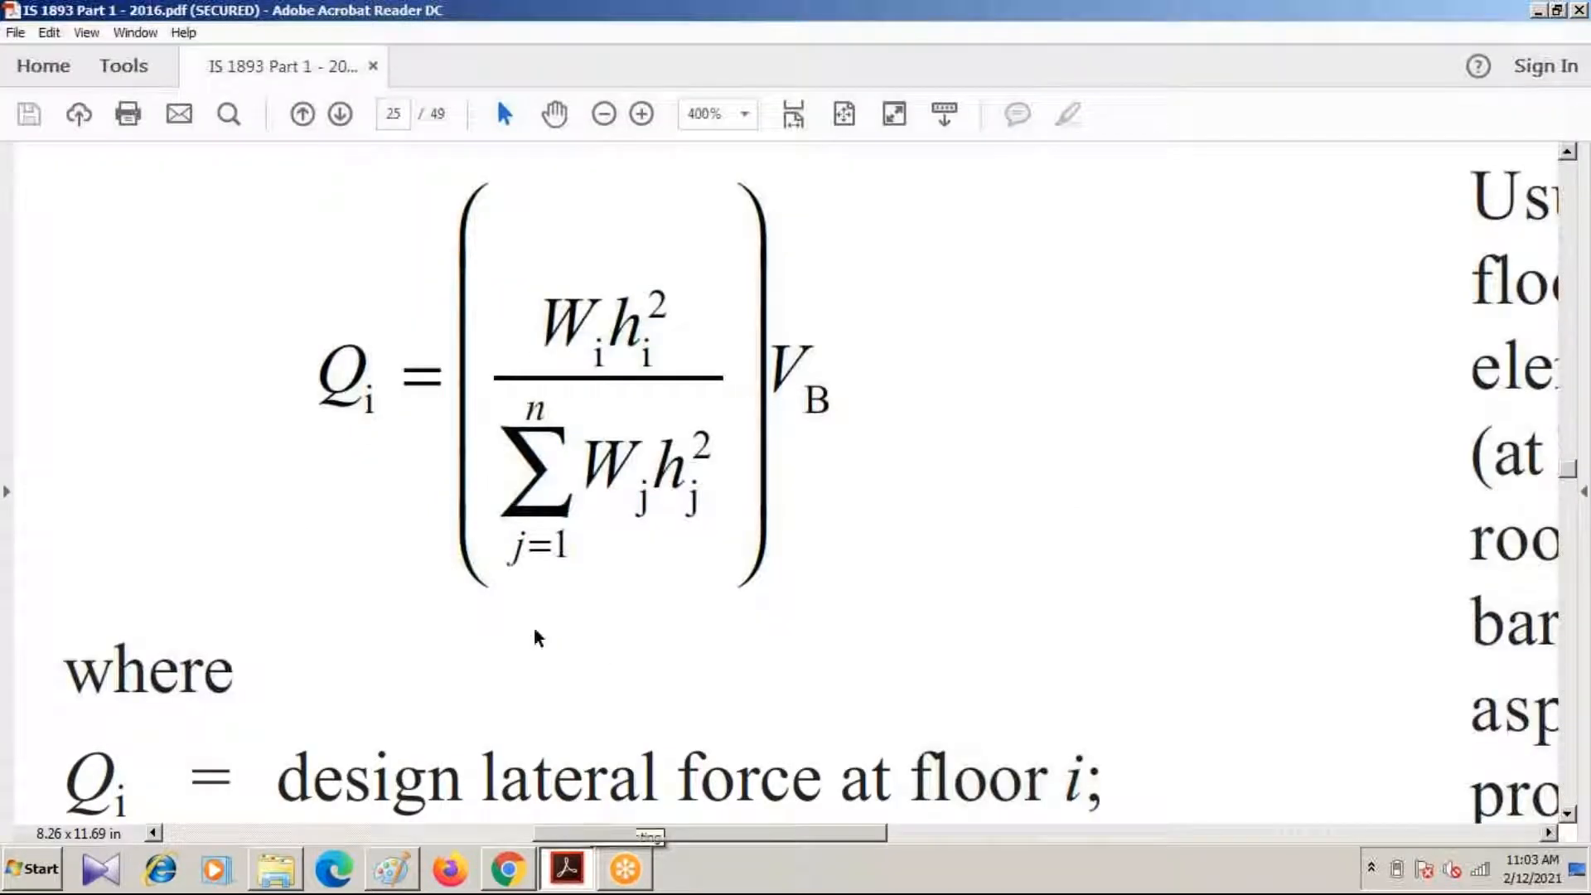
# Switch to Paint and start a new blank picture, discarding the handwritten base shear formula
pyautogui.click(391, 868)
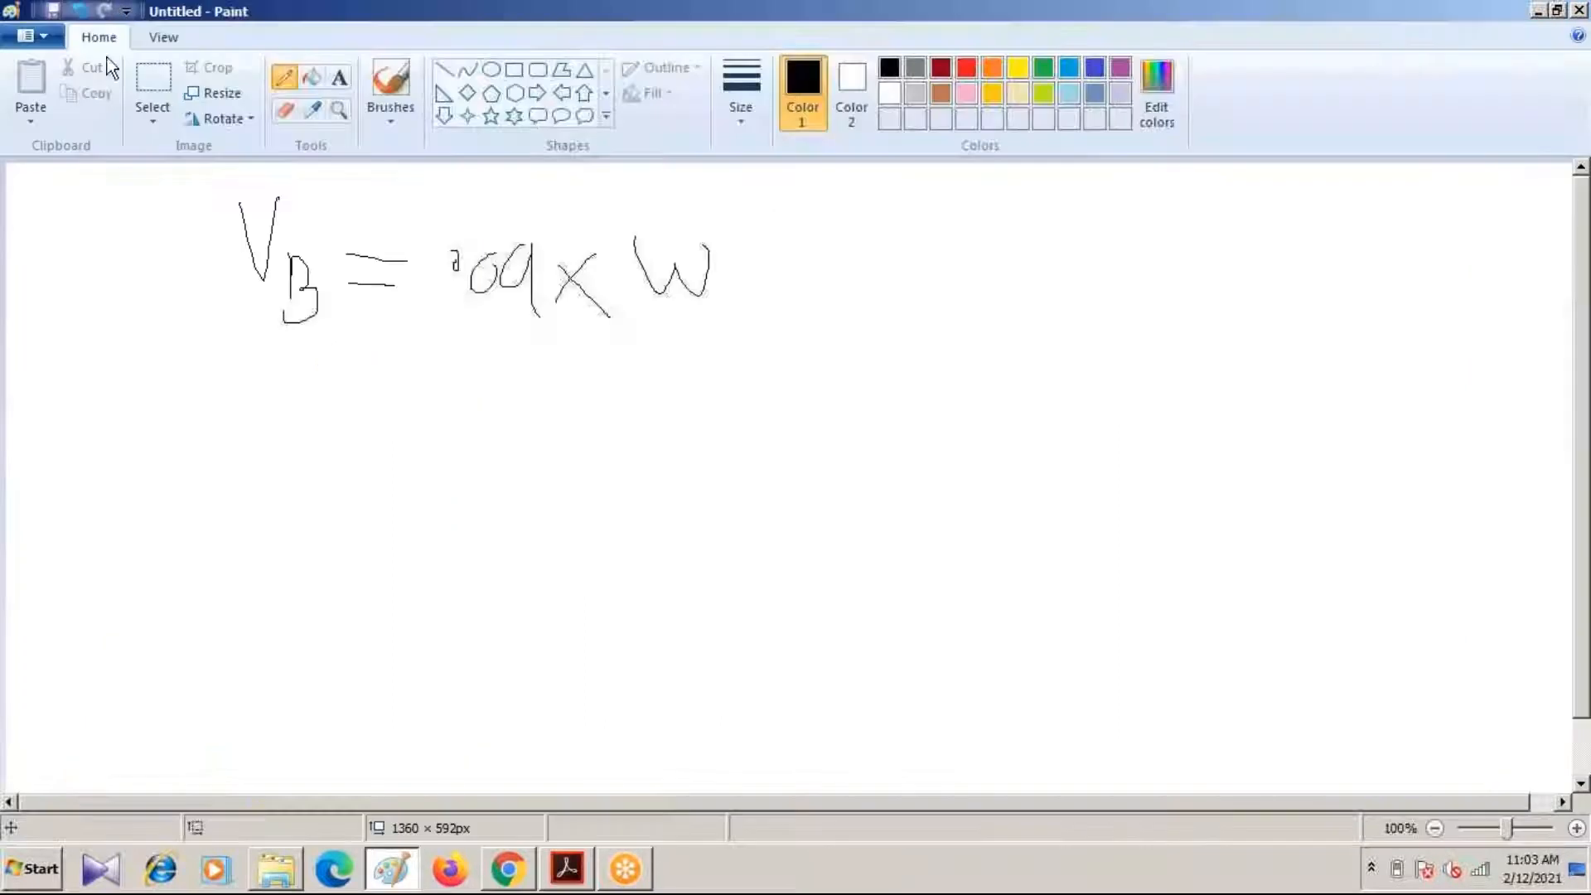
pyautogui.click(45, 40)
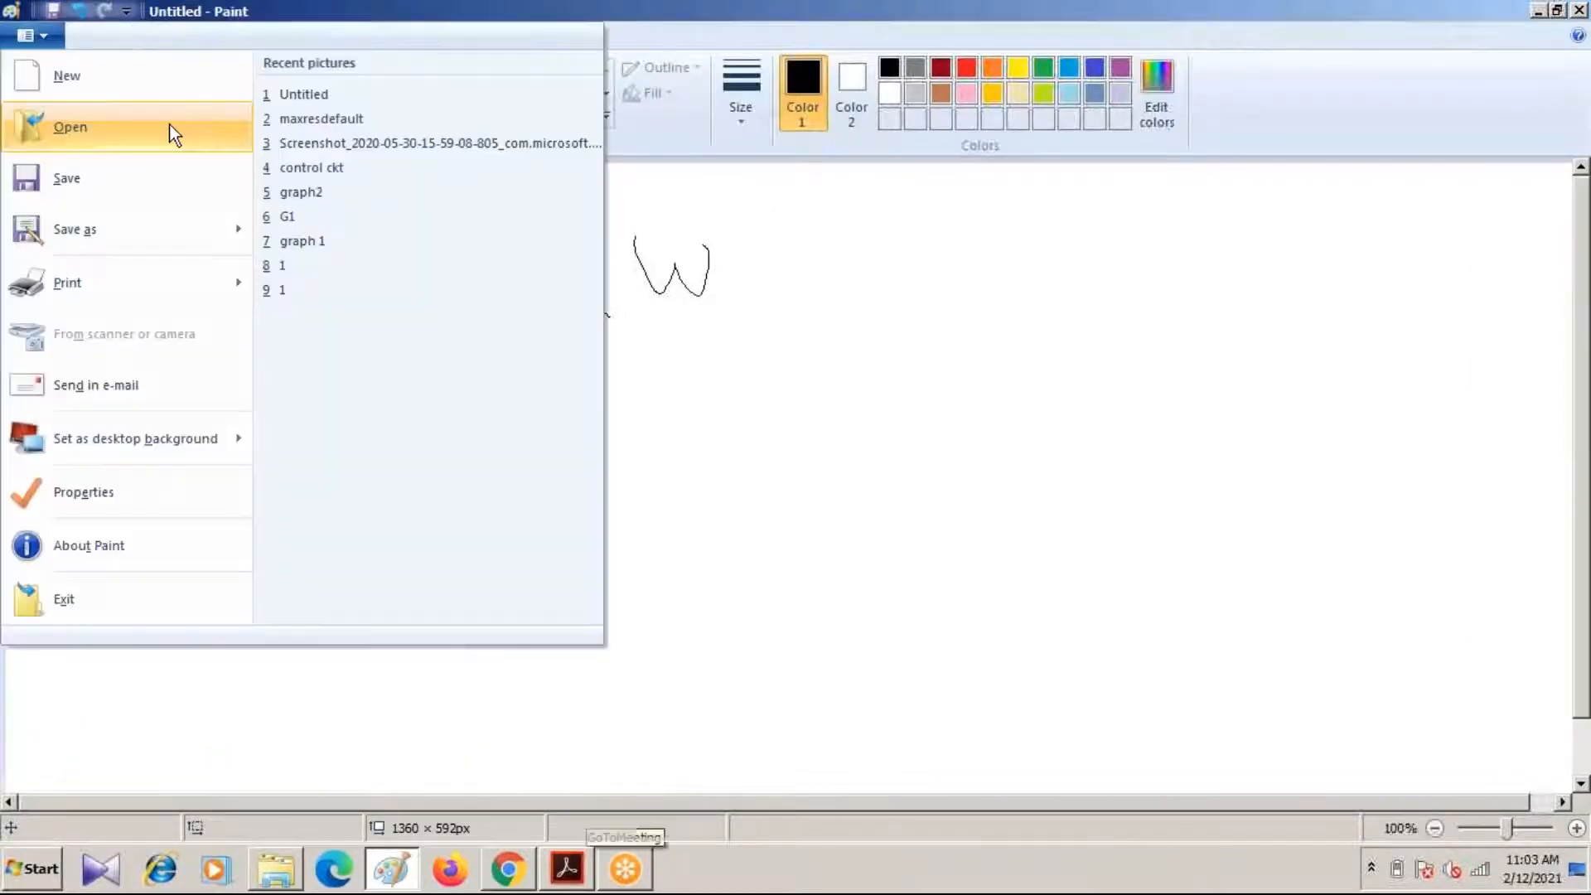
pyautogui.click(78, 80)
pyautogui.click(851, 442)
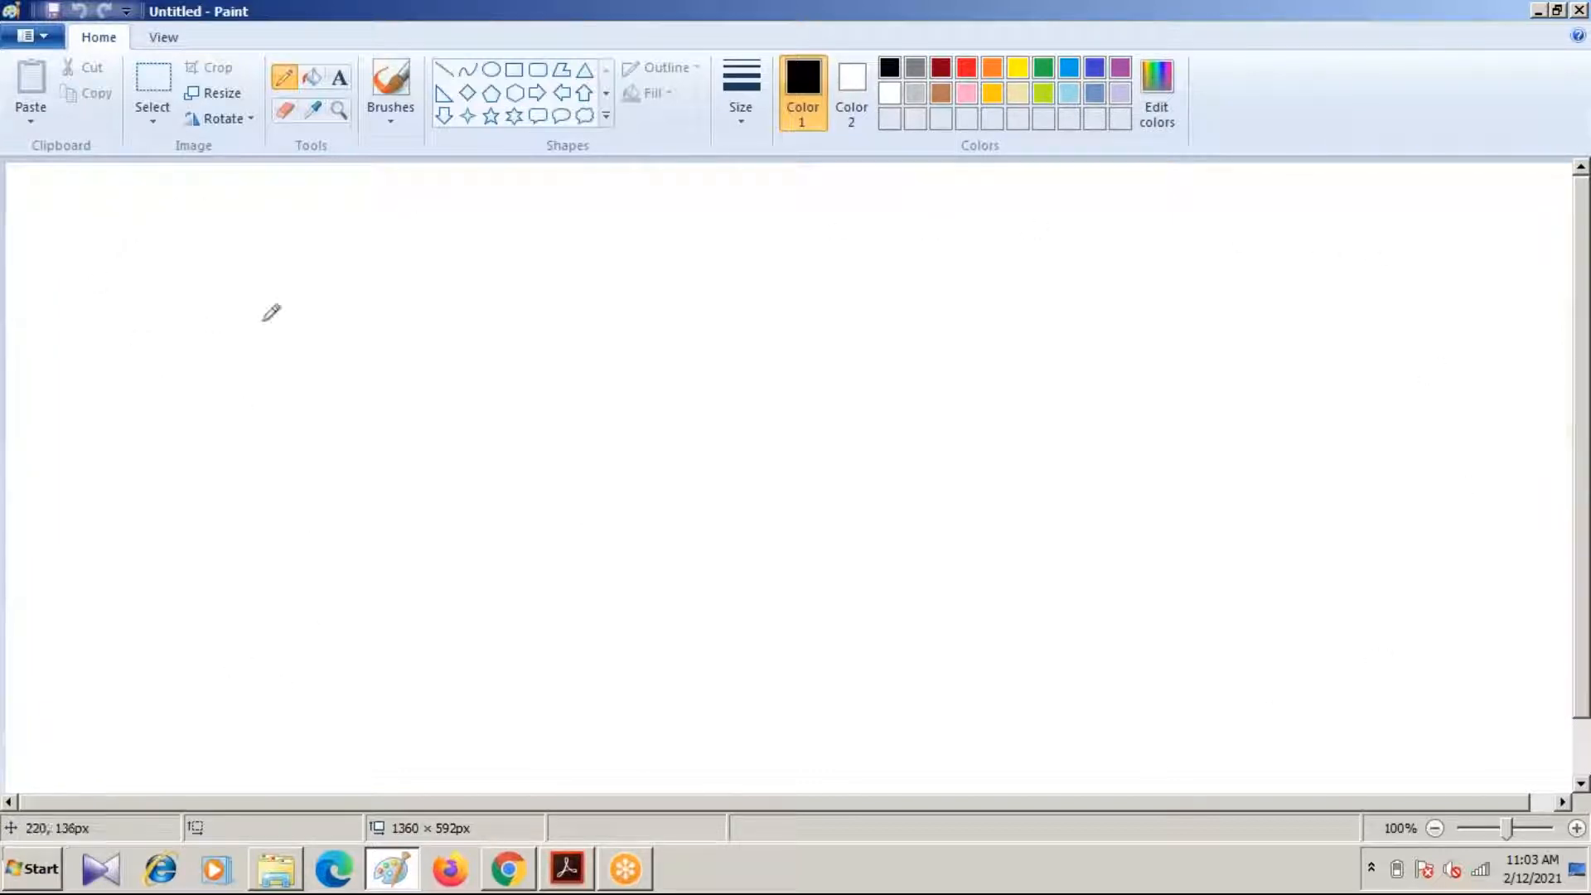
pyautogui.moveTo(51, 204)
pyautogui.mouseDown()
pyautogui.moveTo(81, 201)
pyautogui.moveTo(56, 253)
pyautogui.moveTo(79, 229)
pyautogui.mouseUp()
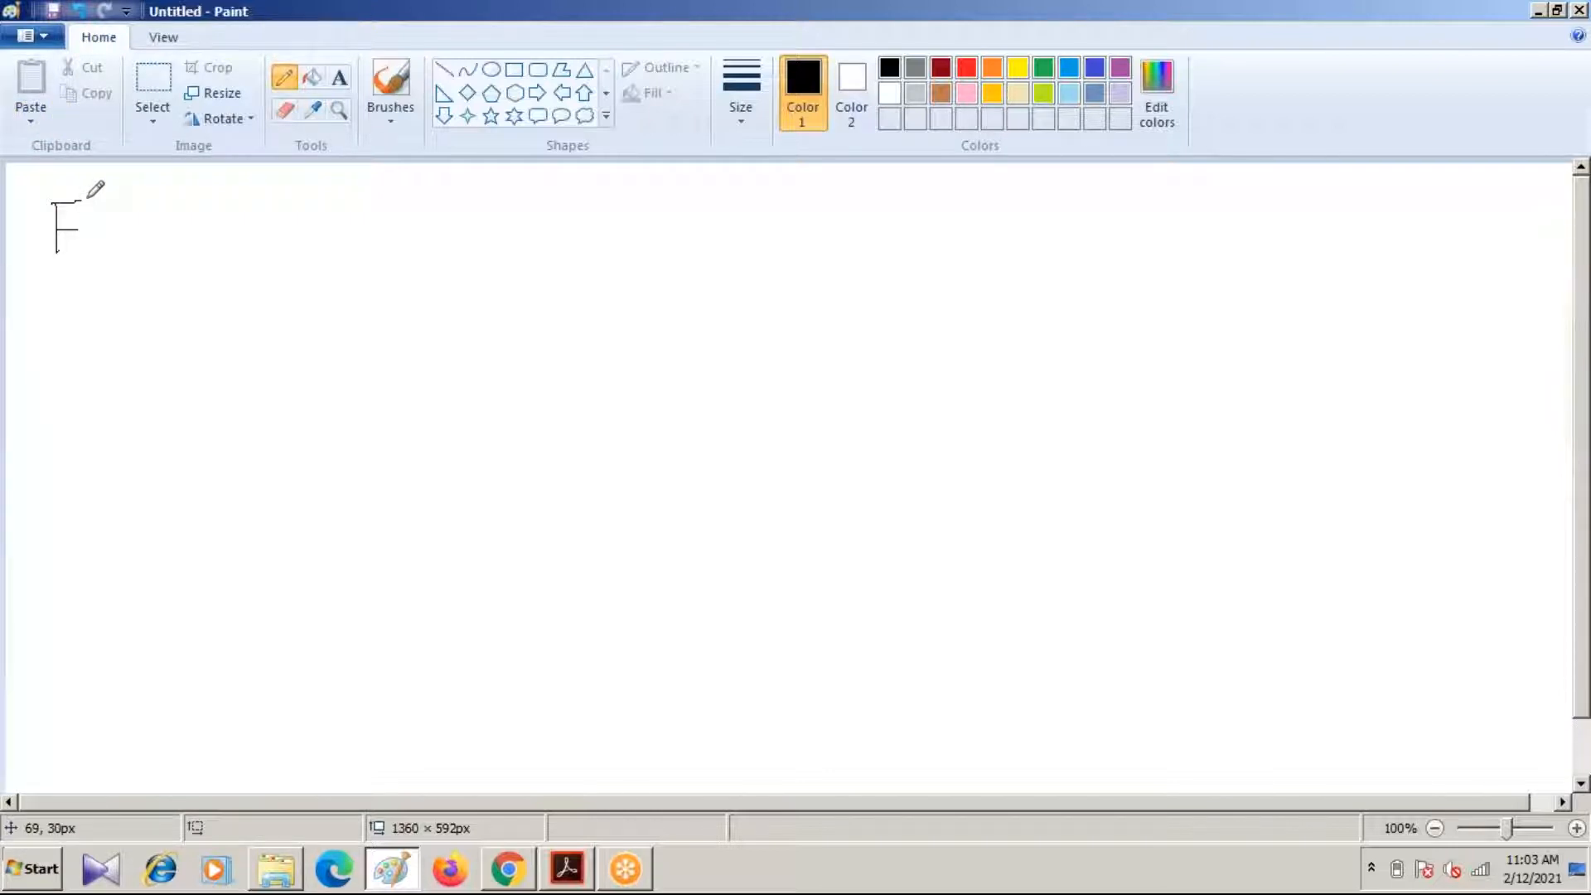
pyautogui.hotkey('ctrl', 'z')
pyautogui.hotkey('ctrl', 'z')
# Handwrite the table headings Floor, Wi, hi and Wi hi² across the canvas and underline each one
pyautogui.moveTo(51, 201)
pyautogui.mouseDown()
pyautogui.moveTo(52, 253)
pyautogui.moveTo(87, 222)
pyautogui.moveTo(88, 262)
pyautogui.moveTo(111, 238)
pyautogui.moveTo(197, 257)
pyautogui.mouseUp()
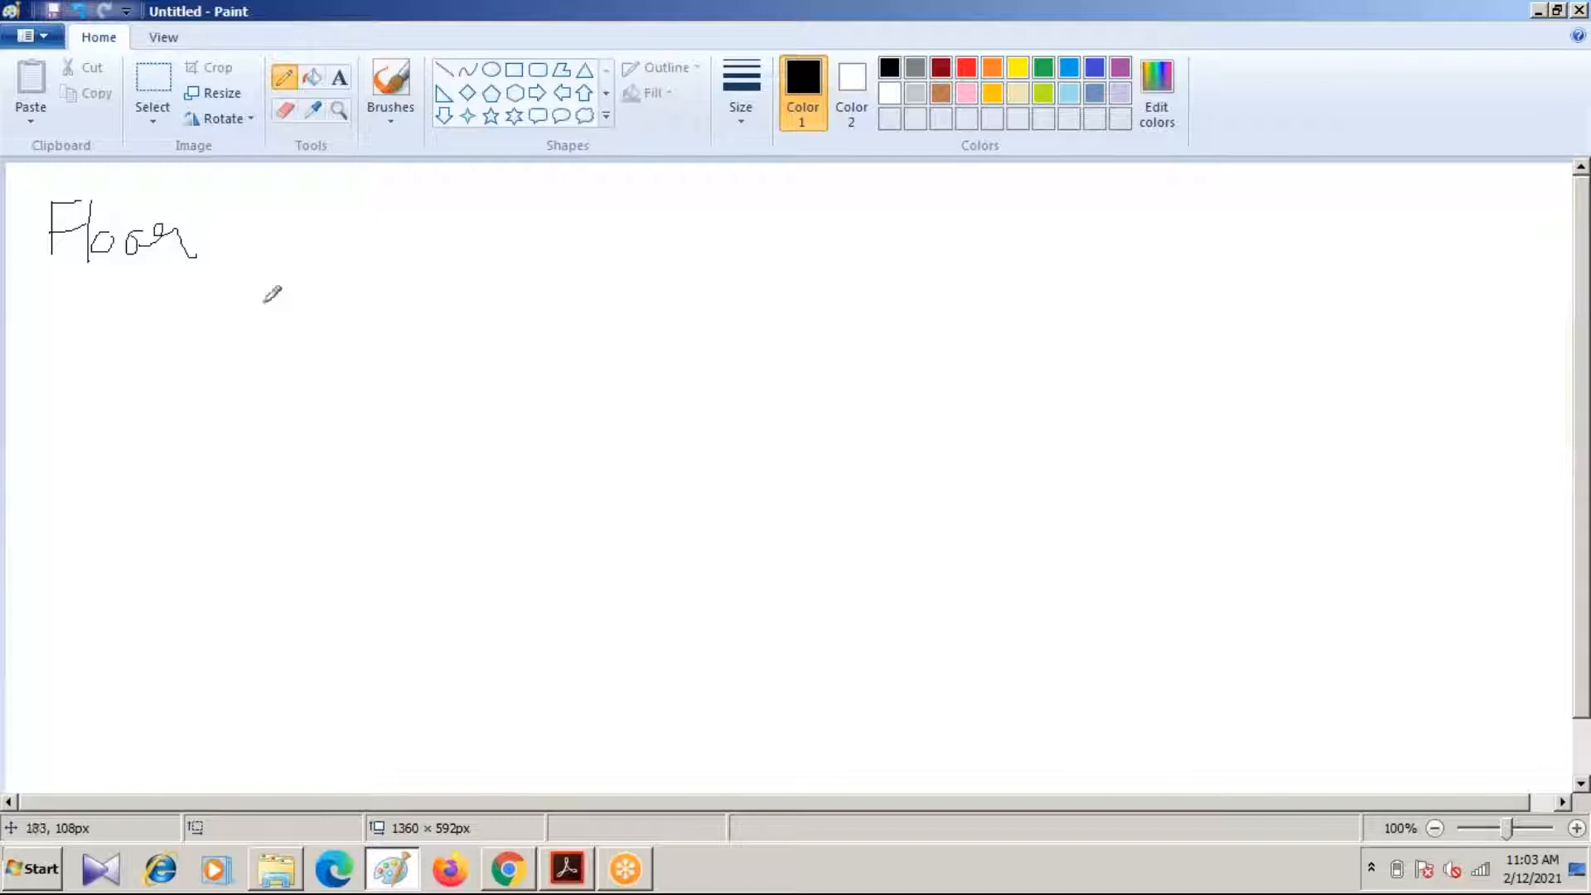
pyautogui.moveTo(349, 199)
pyautogui.mouseDown()
pyautogui.moveTo(366, 219)
pyautogui.moveTo(382, 197)
pyautogui.moveTo(395, 247)
pyautogui.moveTo(399, 200)
pyautogui.mouseUp()
pyautogui.moveTo(573, 189)
pyautogui.mouseDown()
pyautogui.moveTo(604, 242)
pyautogui.moveTo(622, 244)
pyautogui.moveTo(616, 206)
pyautogui.mouseUp()
pyautogui.moveTo(877, 207)
pyautogui.mouseDown()
pyautogui.moveTo(878, 232)
pyautogui.moveTo(935, 214)
pyautogui.moveTo(953, 267)
pyautogui.mouseUp()
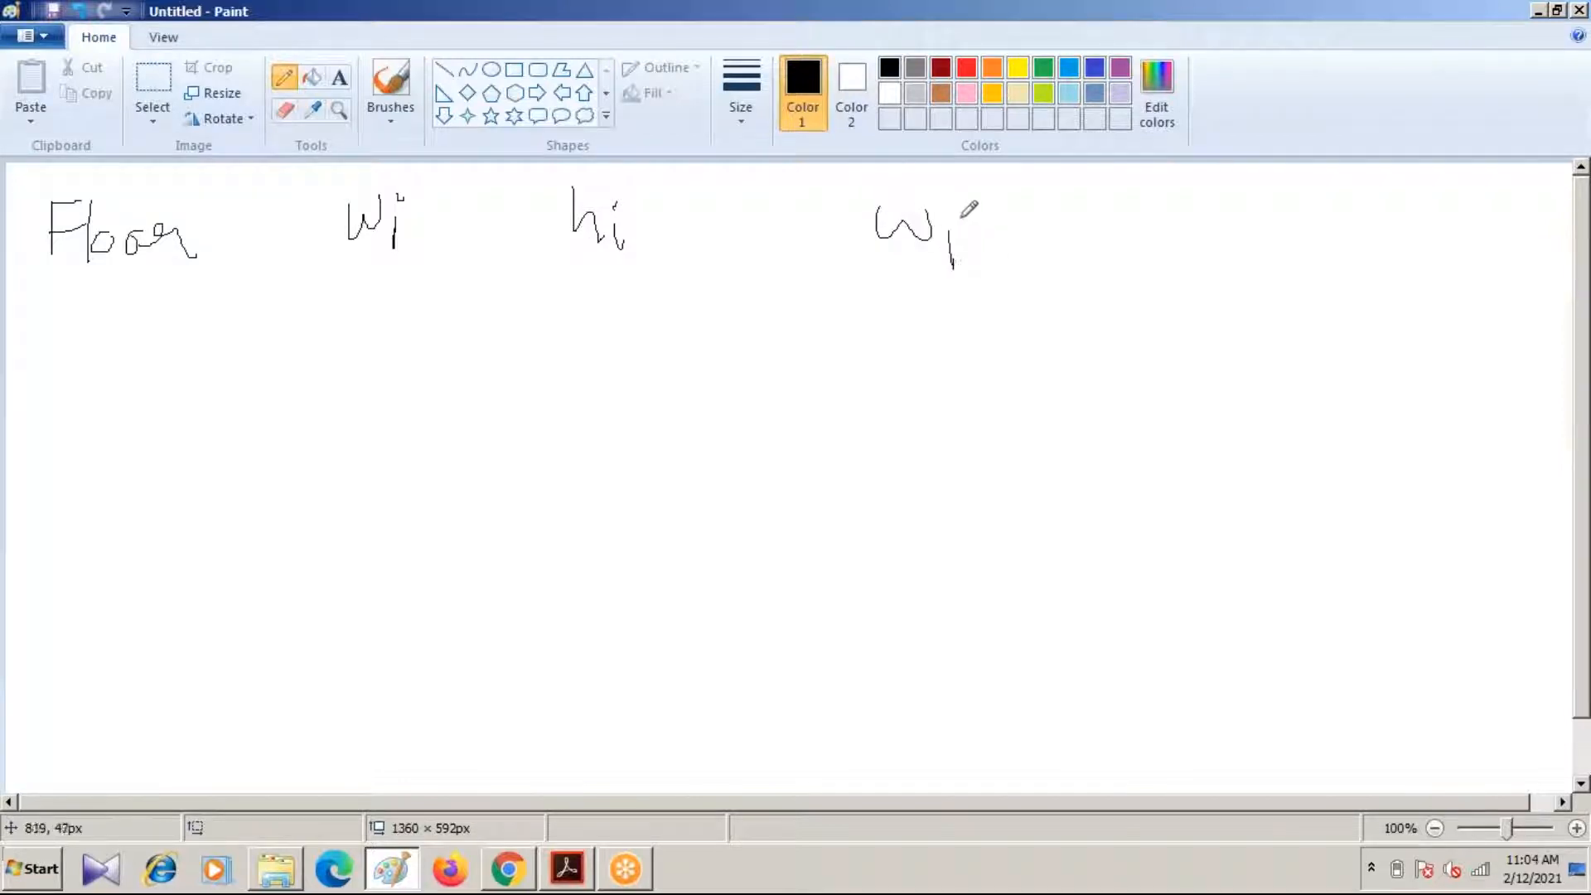
pyautogui.moveTo(989, 199); pyautogui.dragTo(1060, 280)
pyautogui.moveTo(1063, 195)
pyautogui.mouseDown()
pyautogui.moveTo(1073, 226)
pyautogui.moveTo(1114, 226)
pyautogui.mouseUp()
pyautogui.moveTo(916, 296); pyautogui.dragTo(1123, 313)
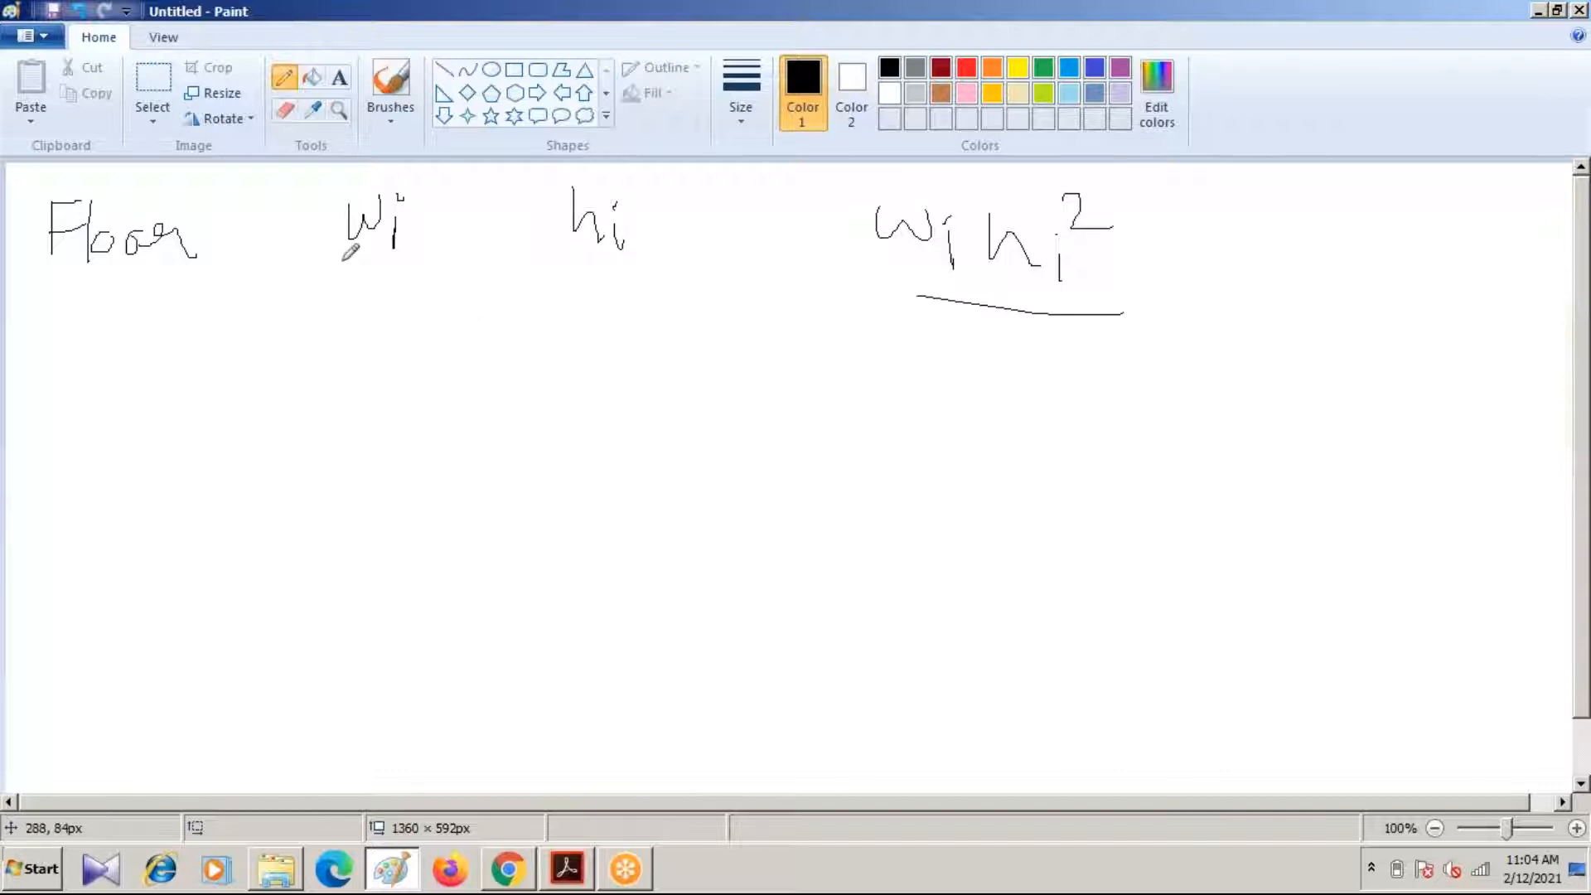
pyautogui.moveTo(554, 281); pyautogui.dragTo(672, 282)
pyautogui.moveTo(336, 274); pyautogui.dragTo(391, 283)
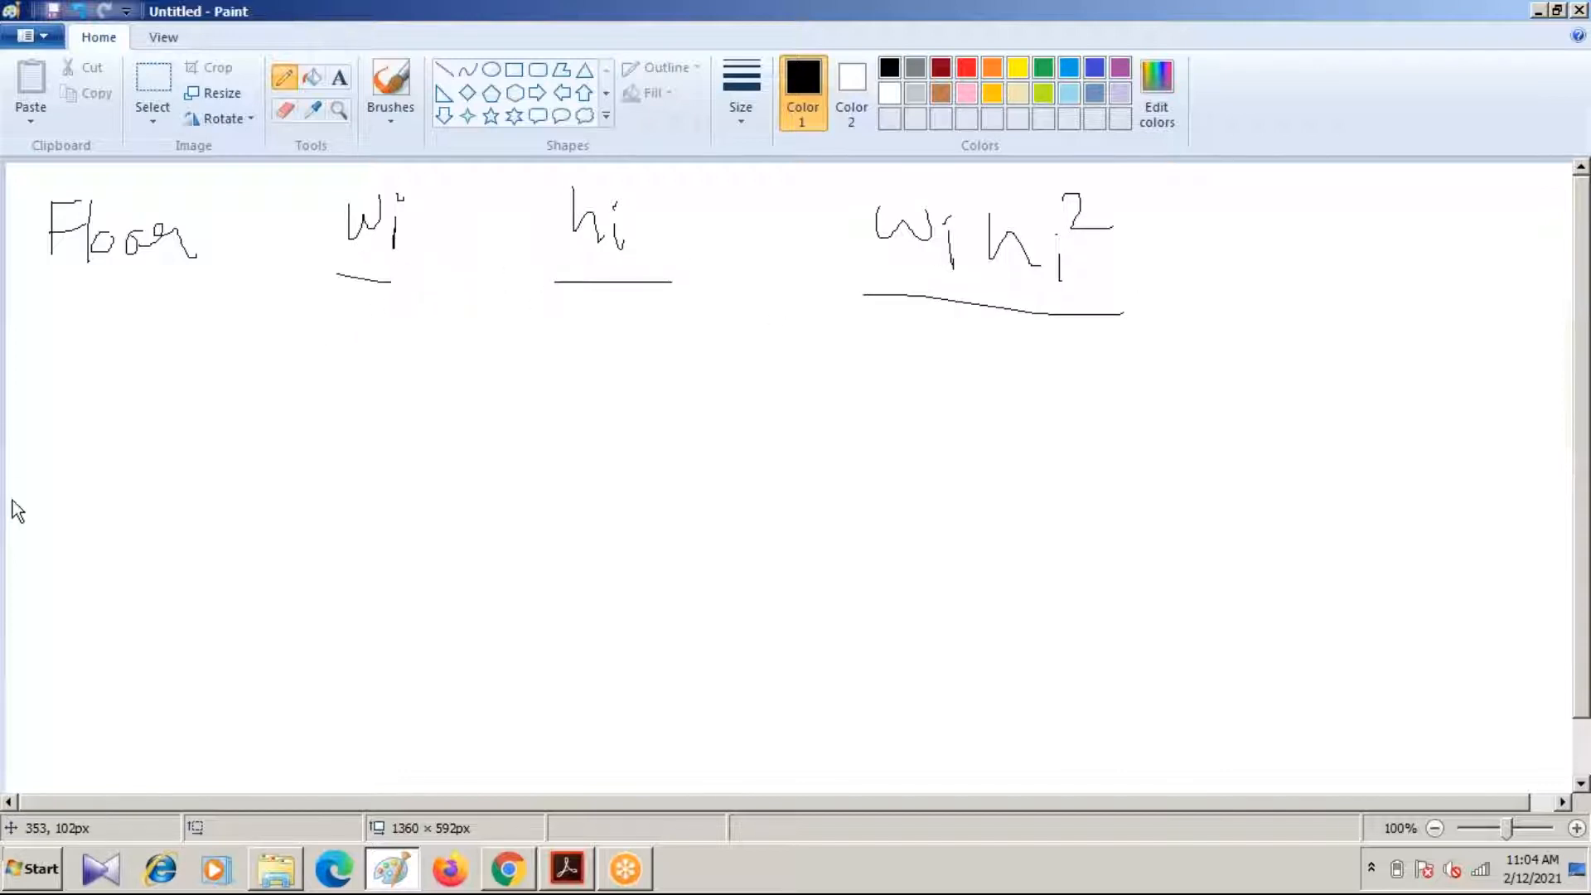
pyautogui.moveTo(28, 291); pyautogui.dragTo(236, 280)
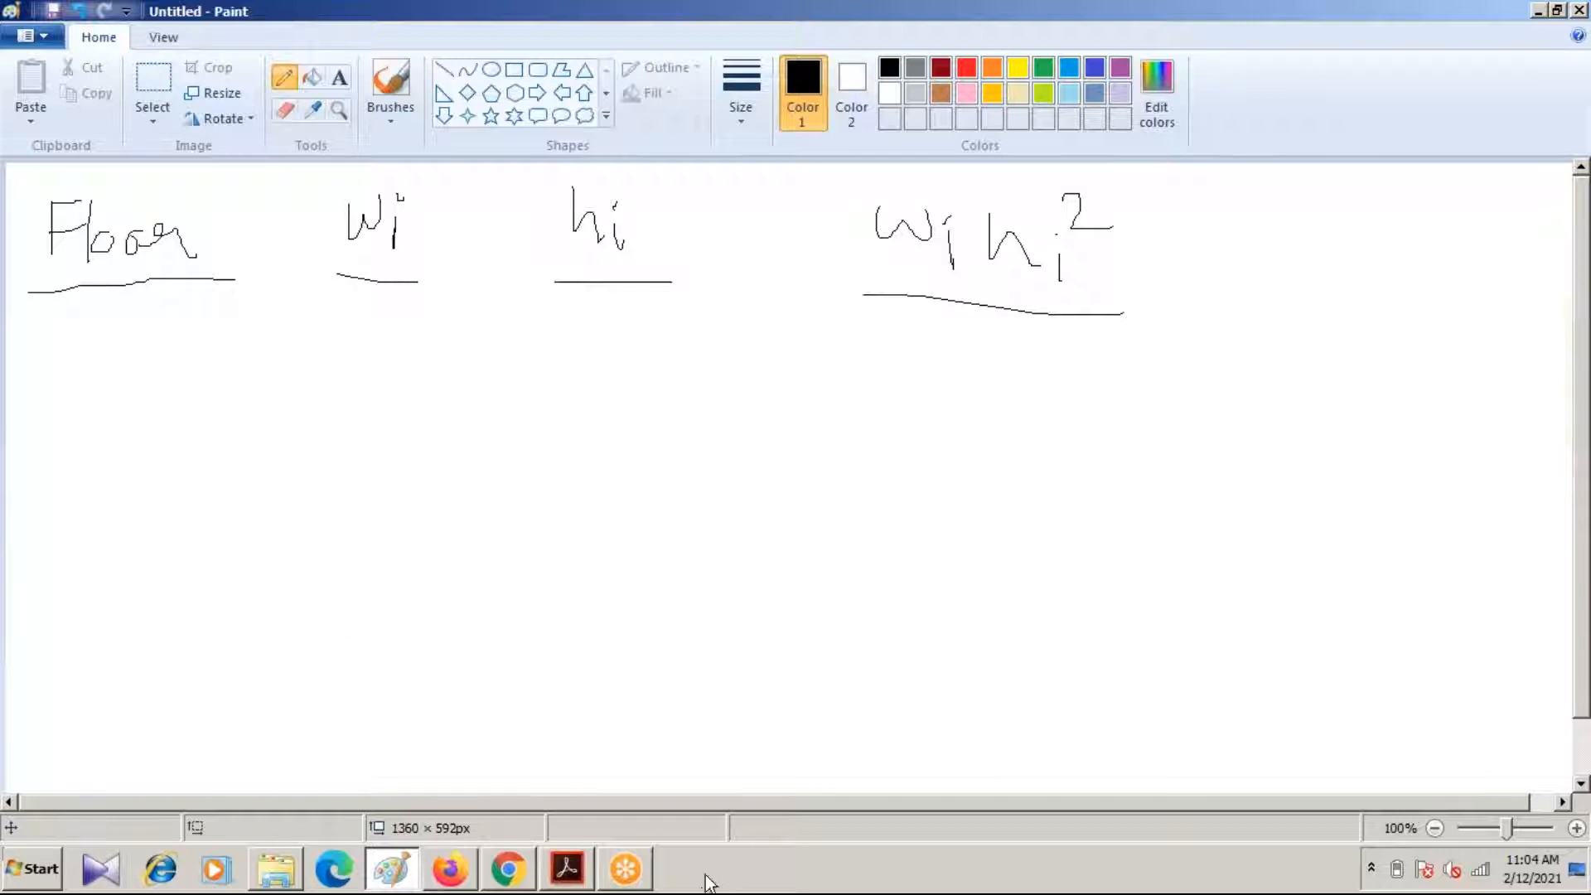
# Consult the building data slide, and start the table's first row in Paint with the label First and Wi 4200
pyautogui.click(565, 871)
pyautogui.click(565, 871)
pyautogui.click(530, 879)
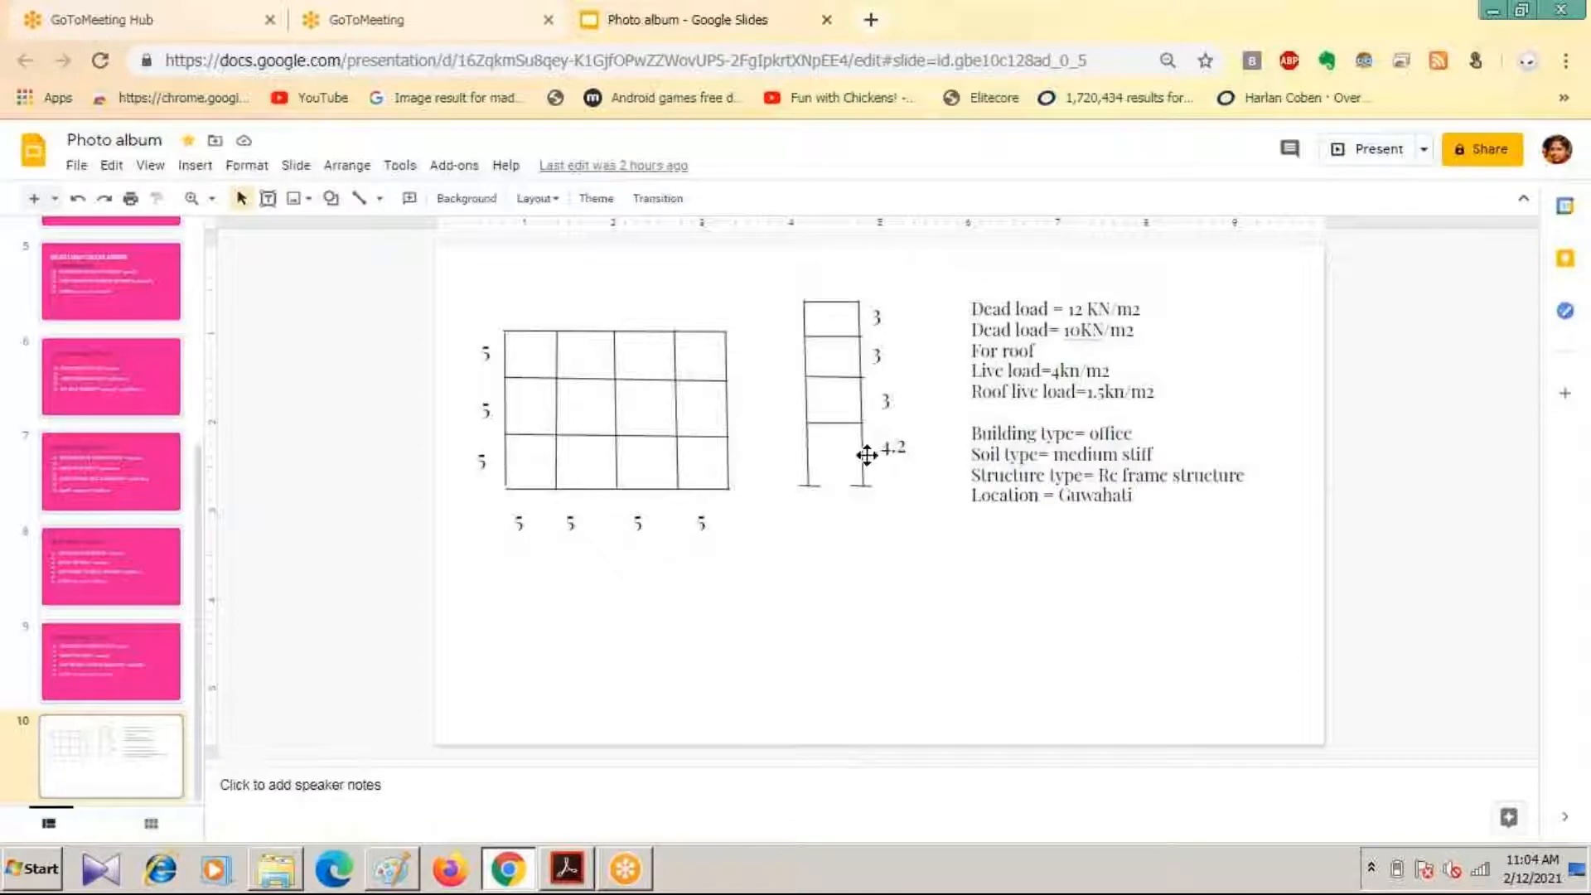
pyautogui.click(565, 869)
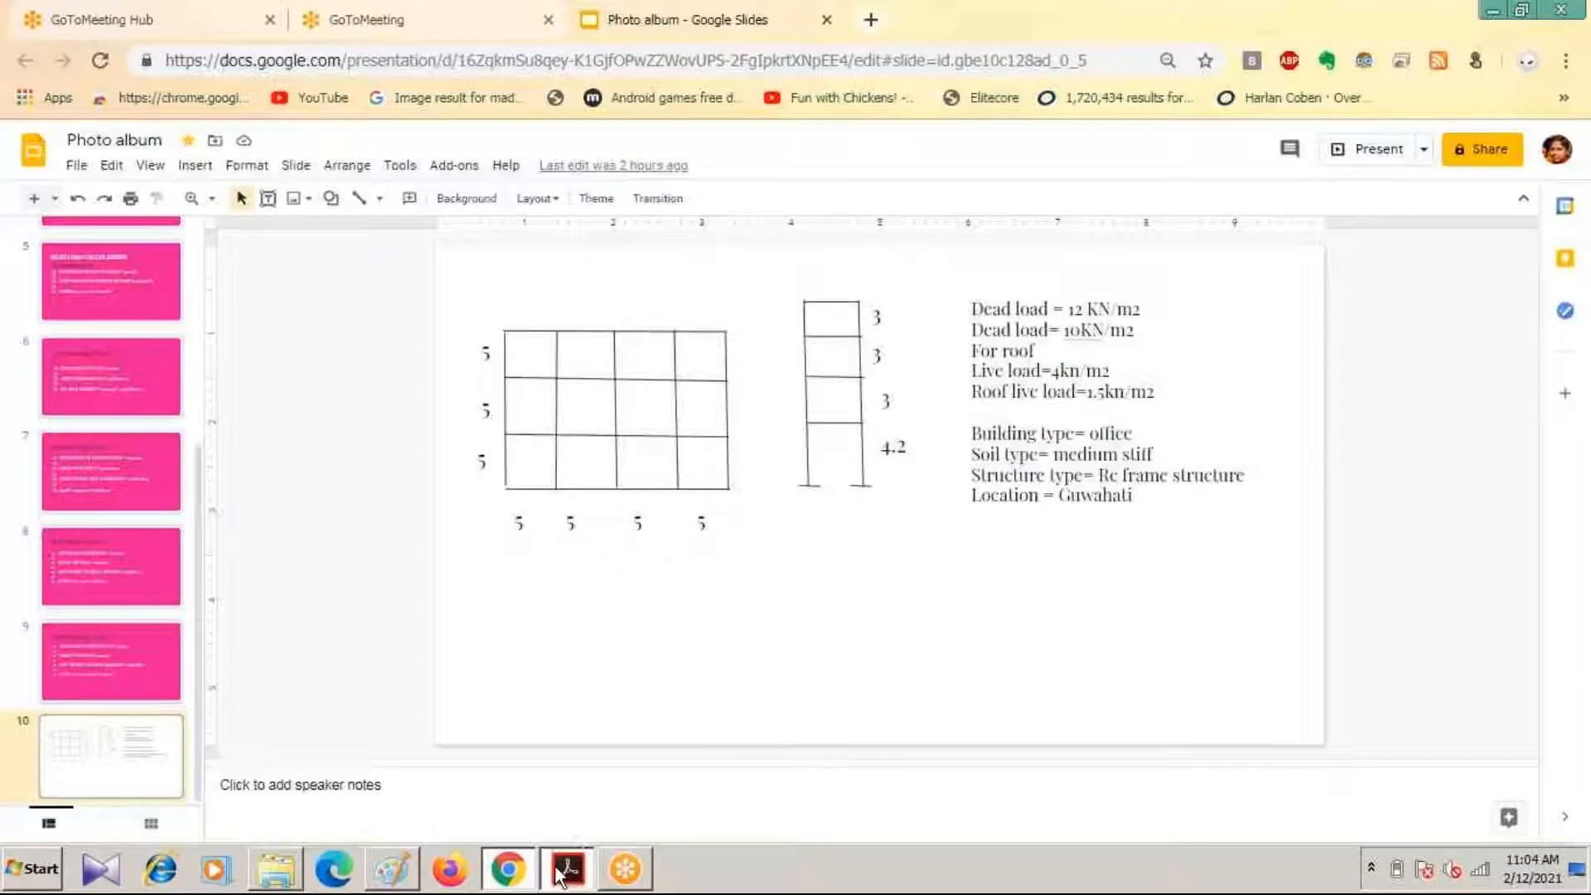
pyautogui.click(391, 869)
pyautogui.moveTo(57, 349)
pyautogui.mouseDown()
pyautogui.moveTo(95, 343)
pyautogui.moveTo(62, 399)
pyautogui.moveTo(83, 371)
pyautogui.moveTo(125, 366)
pyautogui.moveTo(133, 403)
pyautogui.mouseUp()
pyautogui.moveTo(168, 336); pyautogui.dragTo(170, 393)
pyautogui.moveTo(251, 355); pyautogui.dragTo(168, 358)
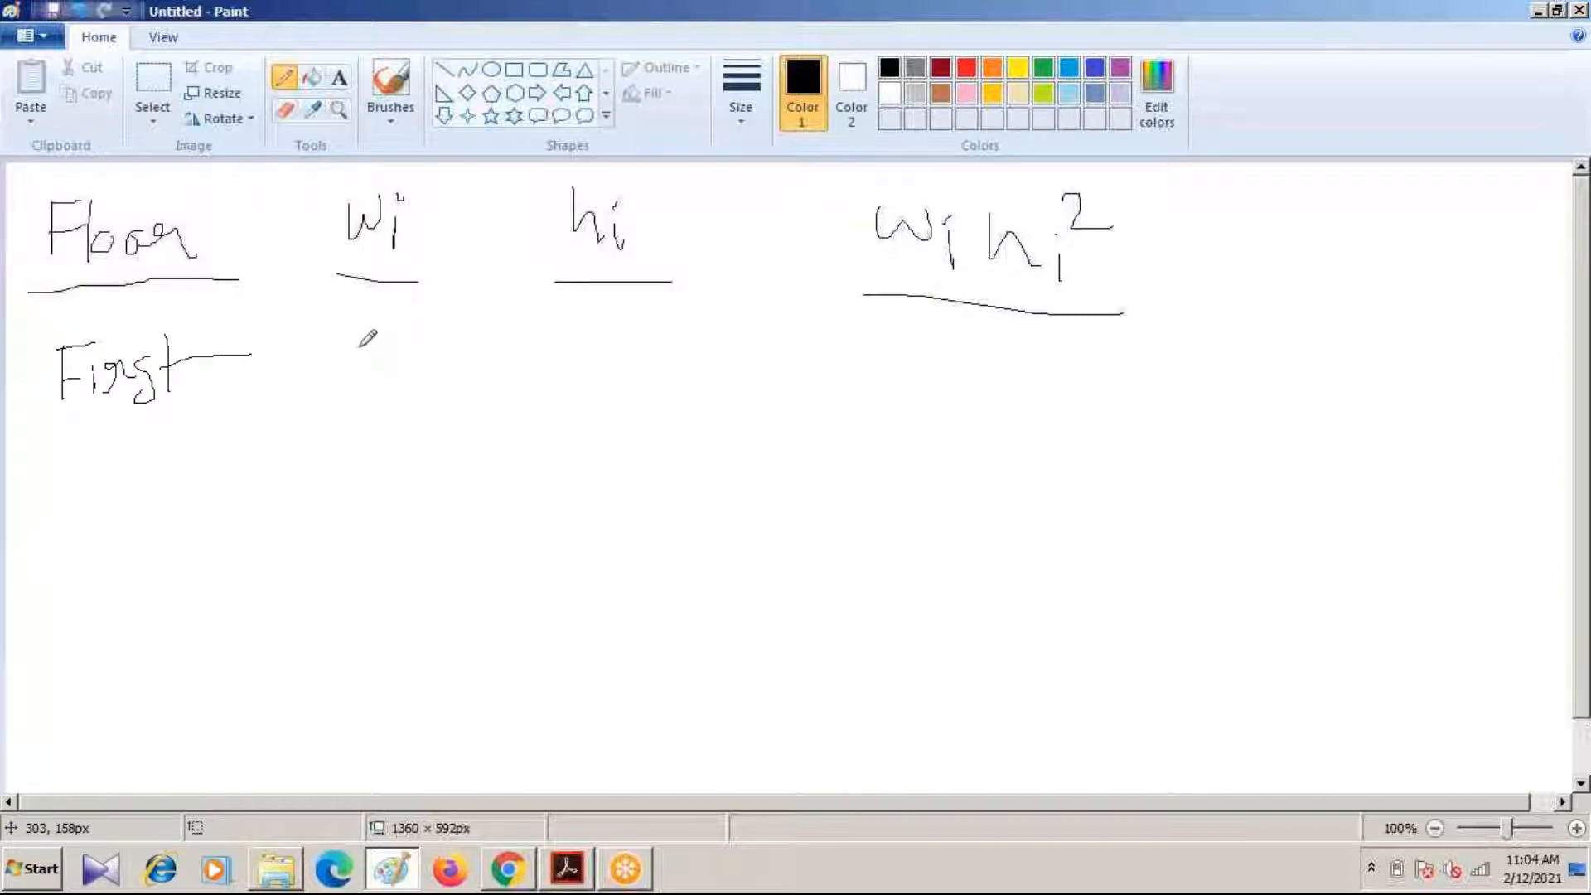
pyautogui.moveTo(334, 334)
pyautogui.mouseDown()
pyautogui.moveTo(375, 371)
pyautogui.moveTo(344, 399)
pyautogui.mouseUp()
pyautogui.moveTo(383, 341)
pyautogui.mouseDown()
pyautogui.moveTo(385, 379)
pyautogui.moveTo(435, 387)
pyautogui.mouseUp()
pyautogui.moveTo(445, 339); pyautogui.dragTo(489, 347)
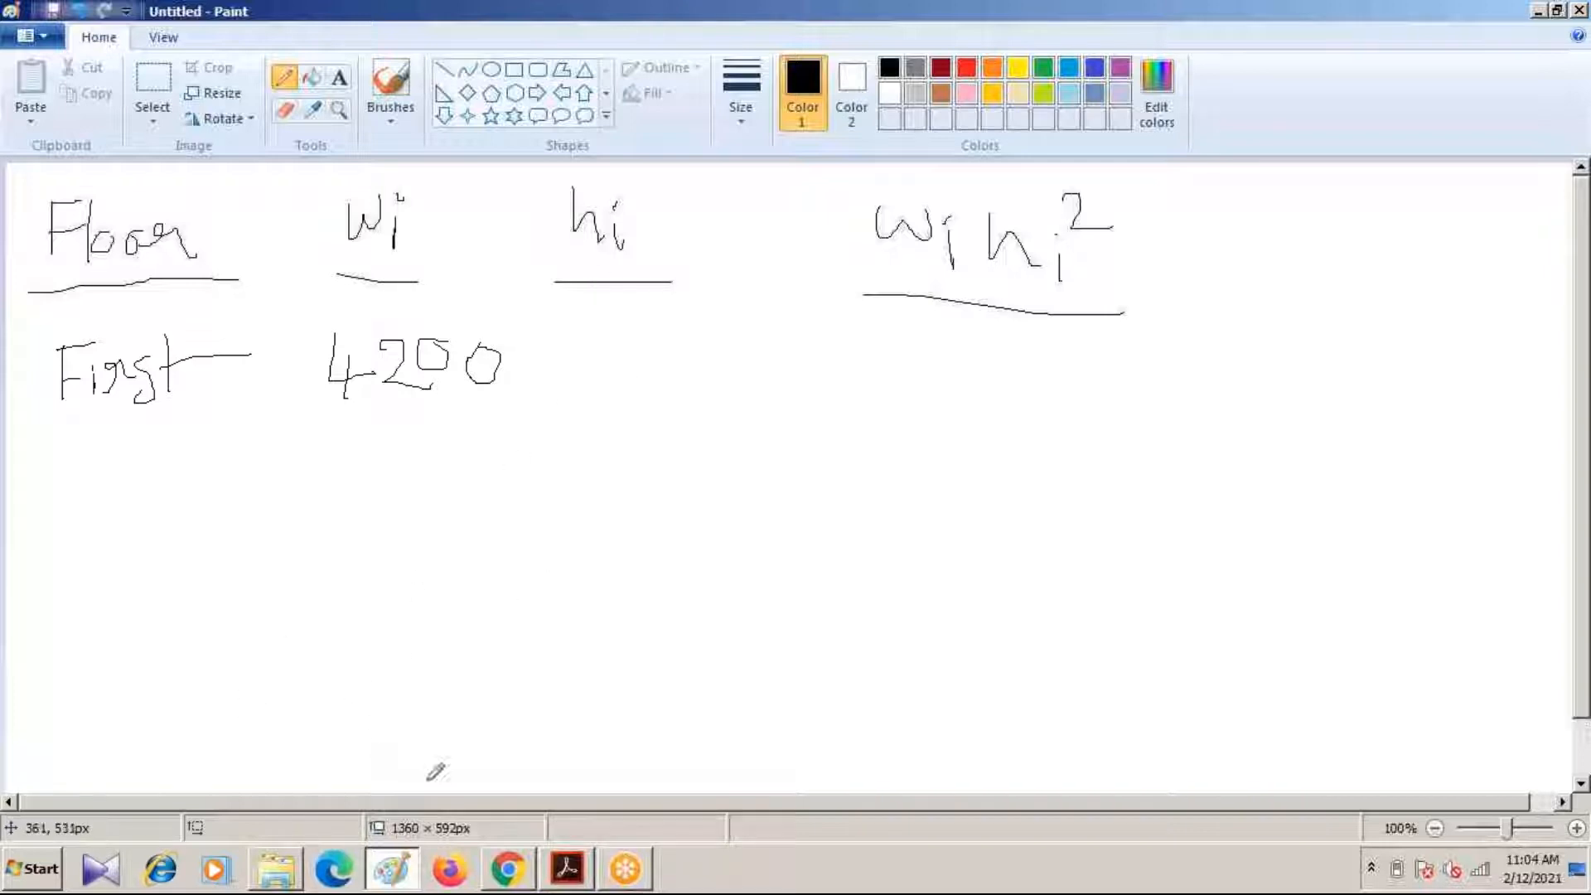
# Check the ground storey height on the slide and complete the first floor row with hi 4.2 and Wi hi² as x
pyautogui.click(568, 871)
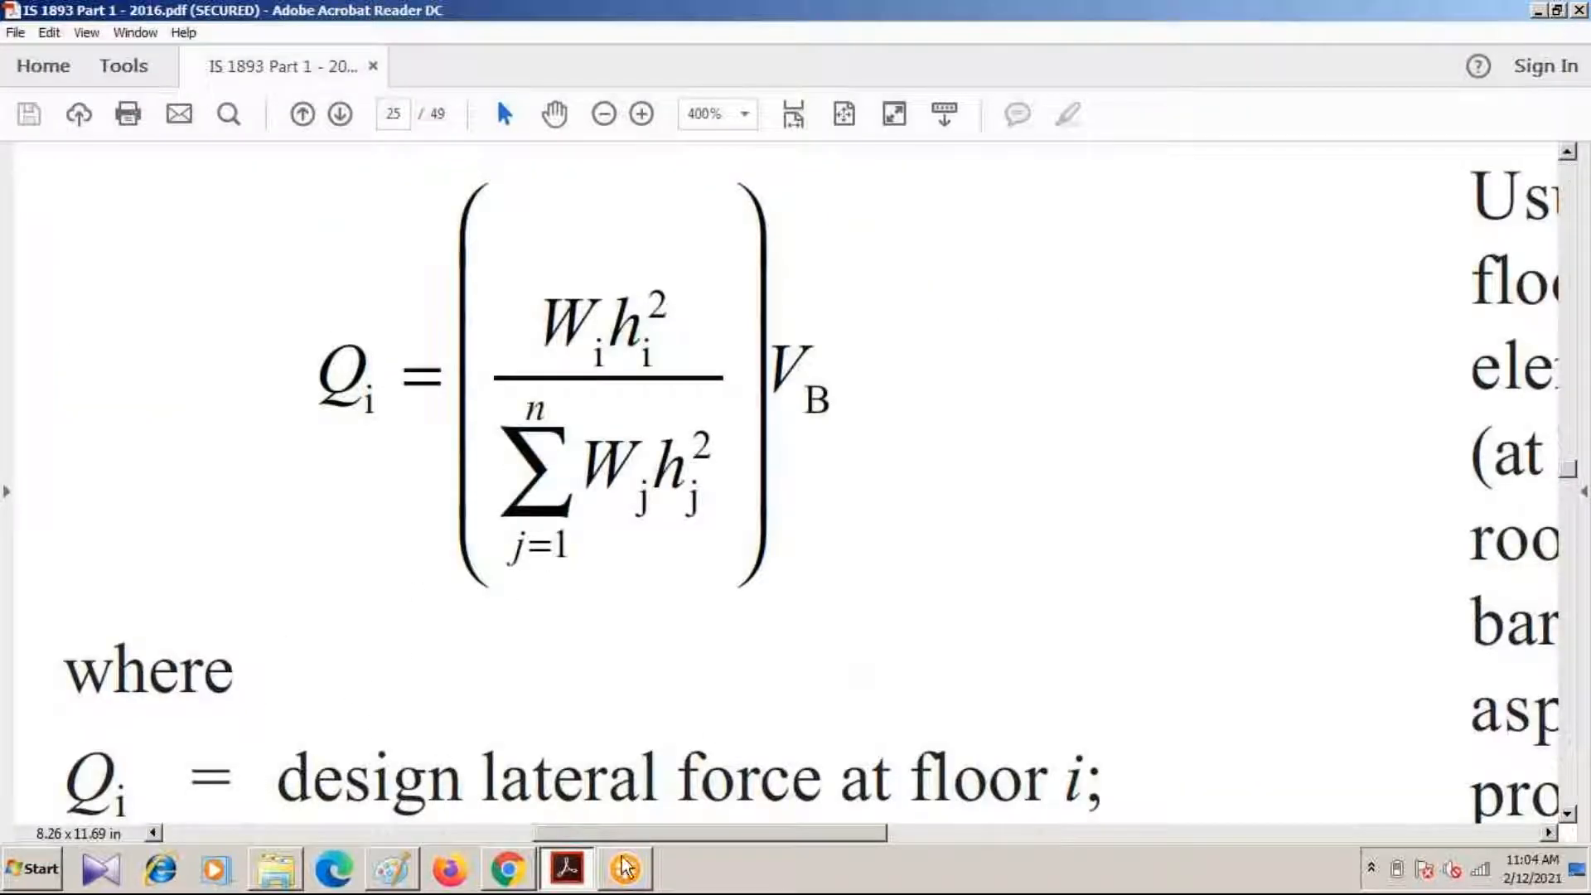
pyautogui.click(508, 869)
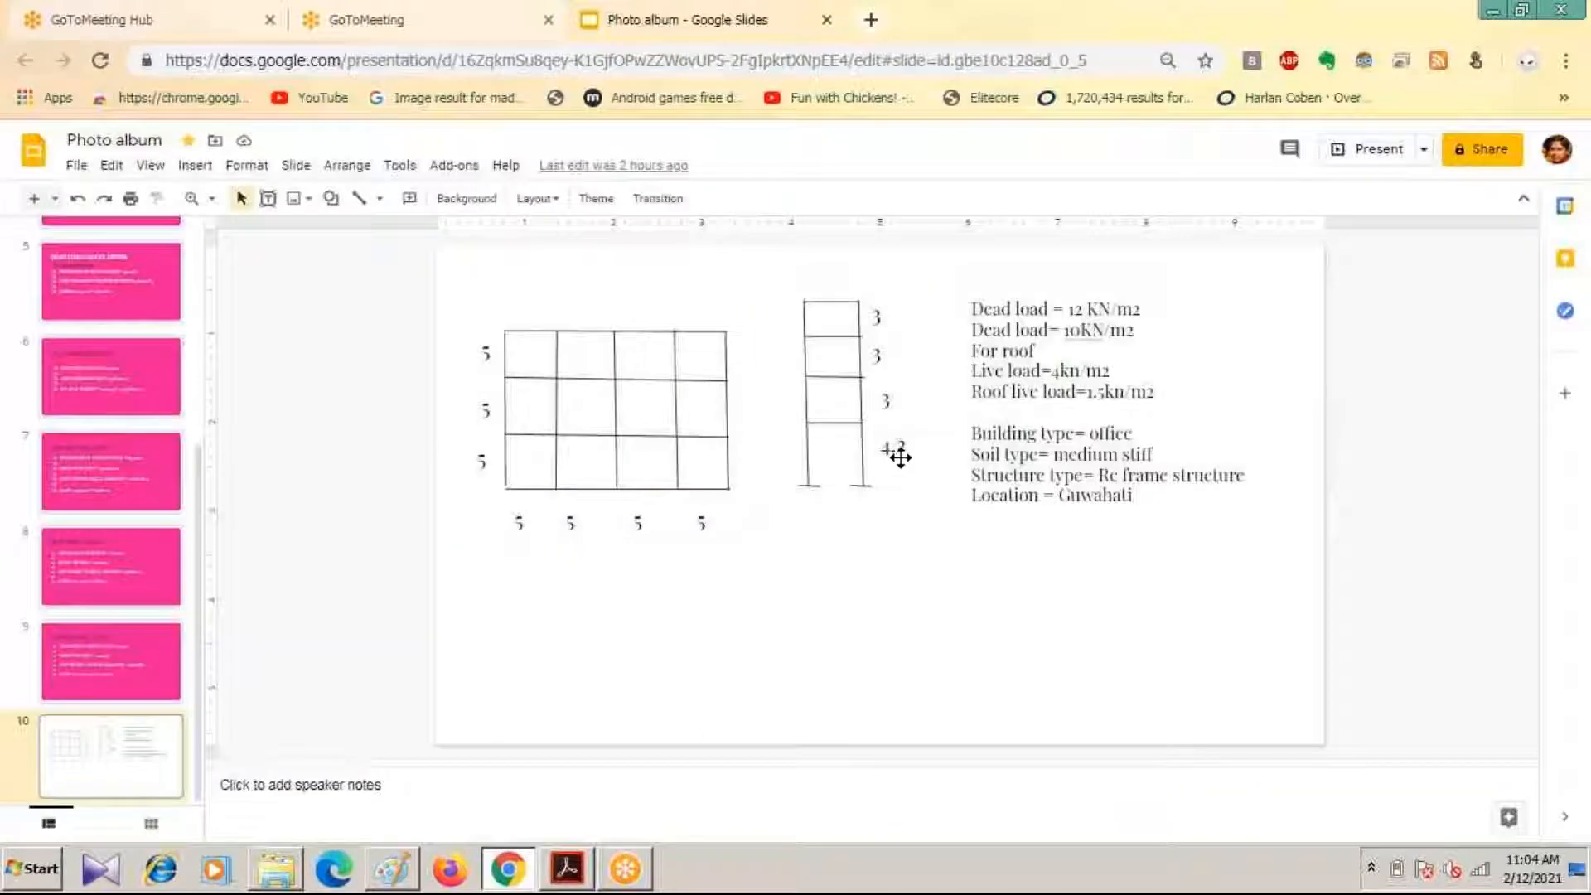
pyautogui.click(567, 869)
pyautogui.click(392, 869)
pyautogui.moveTo(587, 333)
pyautogui.mouseDown()
pyautogui.moveTo(611, 389)
pyautogui.moveTo(699, 392)
pyautogui.mouseUp()
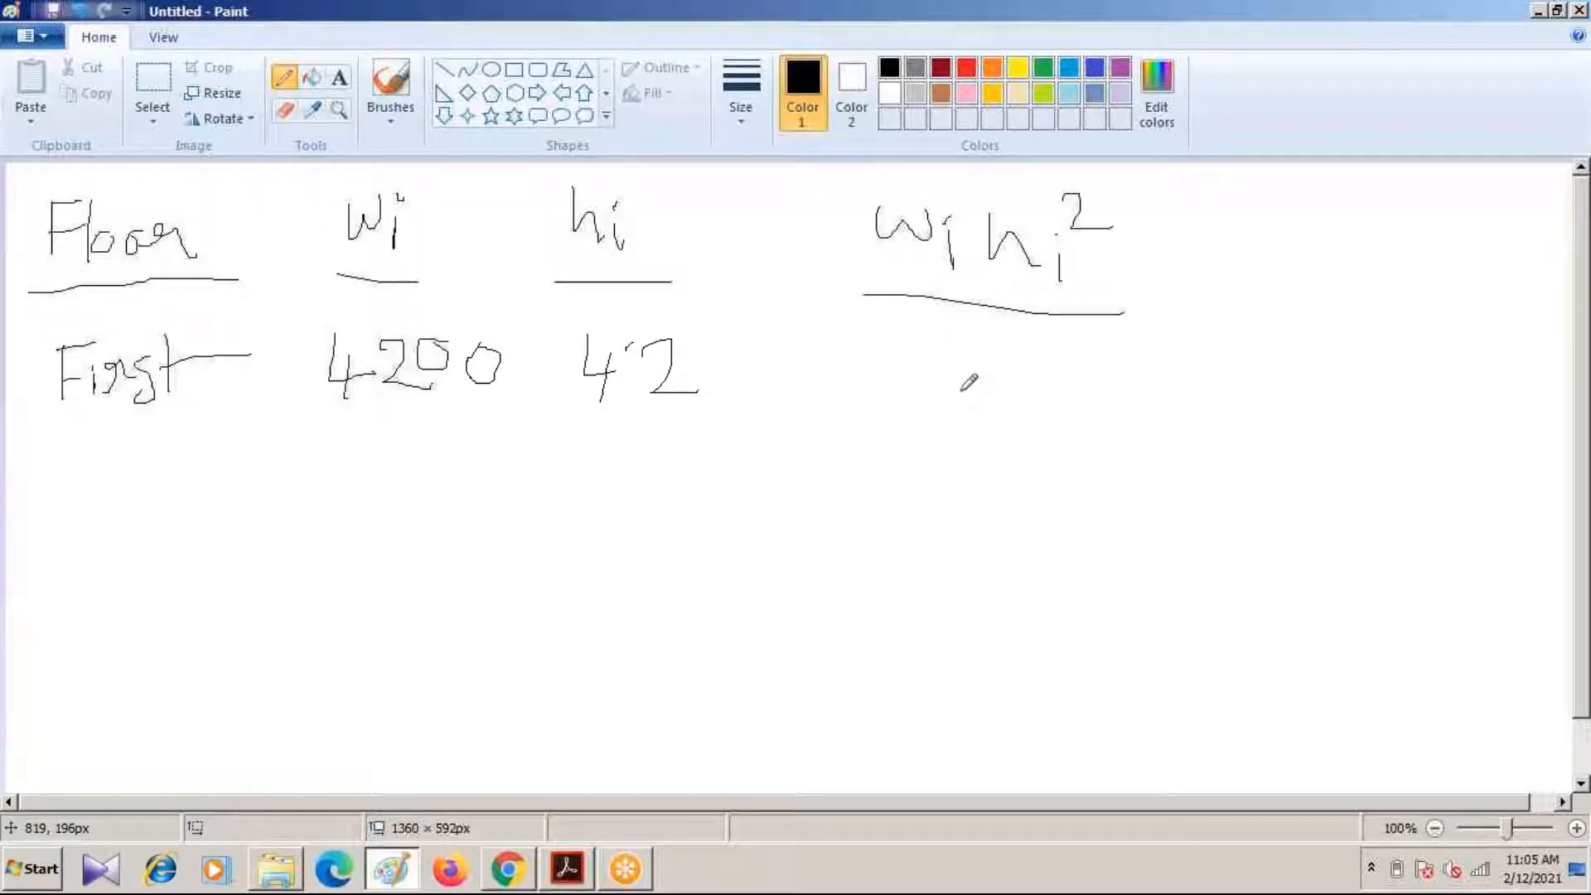
pyautogui.moveTo(964, 349)
pyautogui.mouseDown()
pyautogui.moveTo(971, 404)
pyautogui.moveTo(991, 398)
pyautogui.mouseUp()
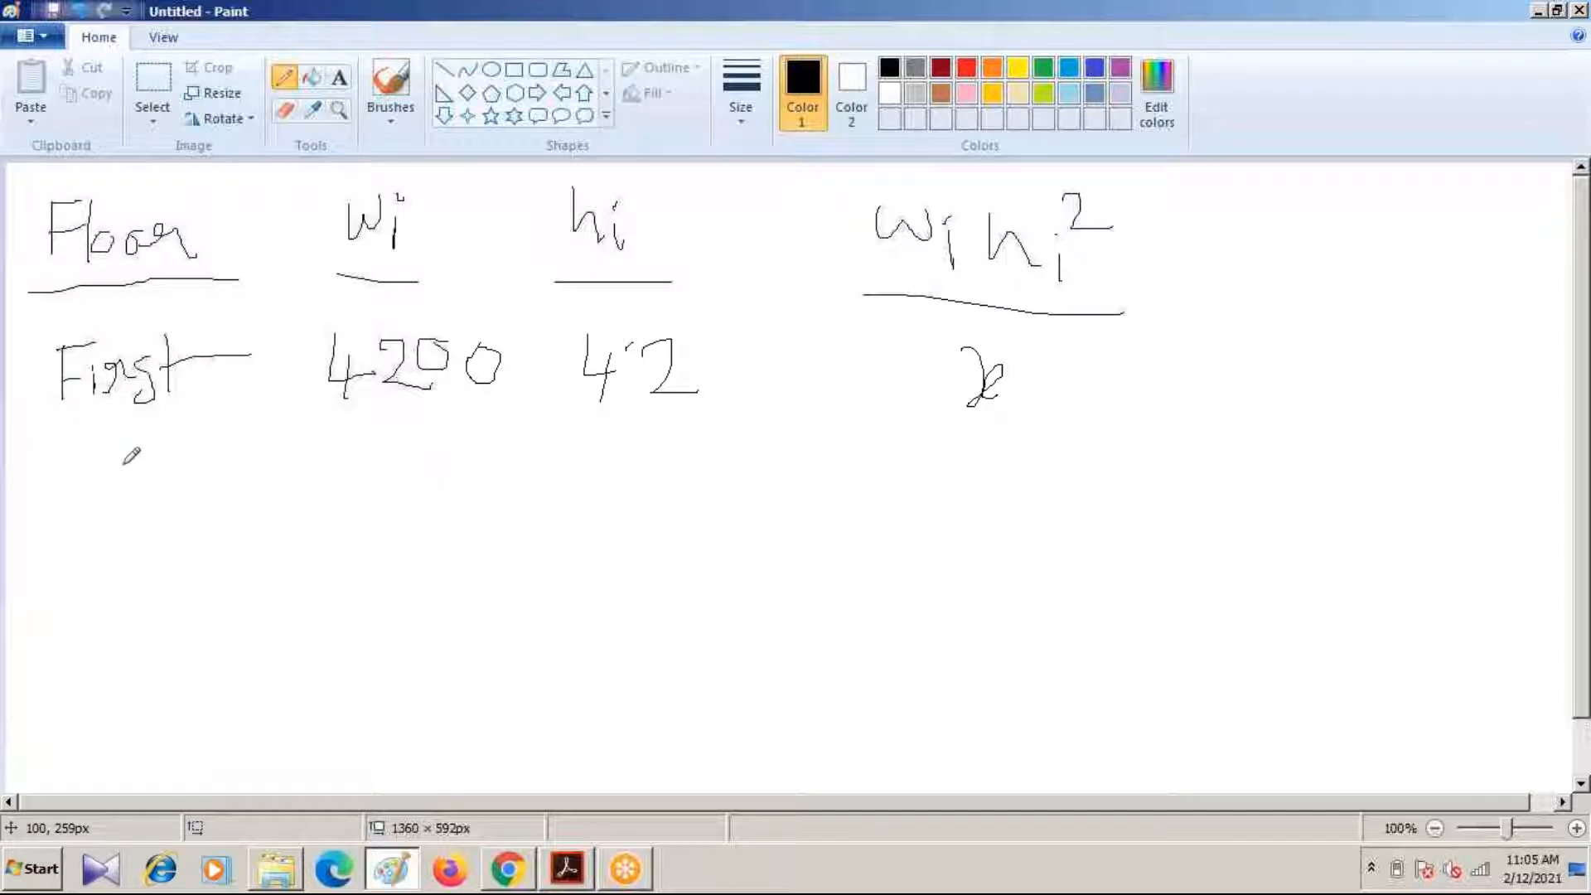
# Add a 2nd floor row to the handwritten table with Wi 4200, consulting the building elevation on the slide
pyautogui.moveTo(95, 474)
pyautogui.mouseDown()
pyautogui.moveTo(124, 496)
pyautogui.moveTo(176, 486)
pyautogui.mouseUp()
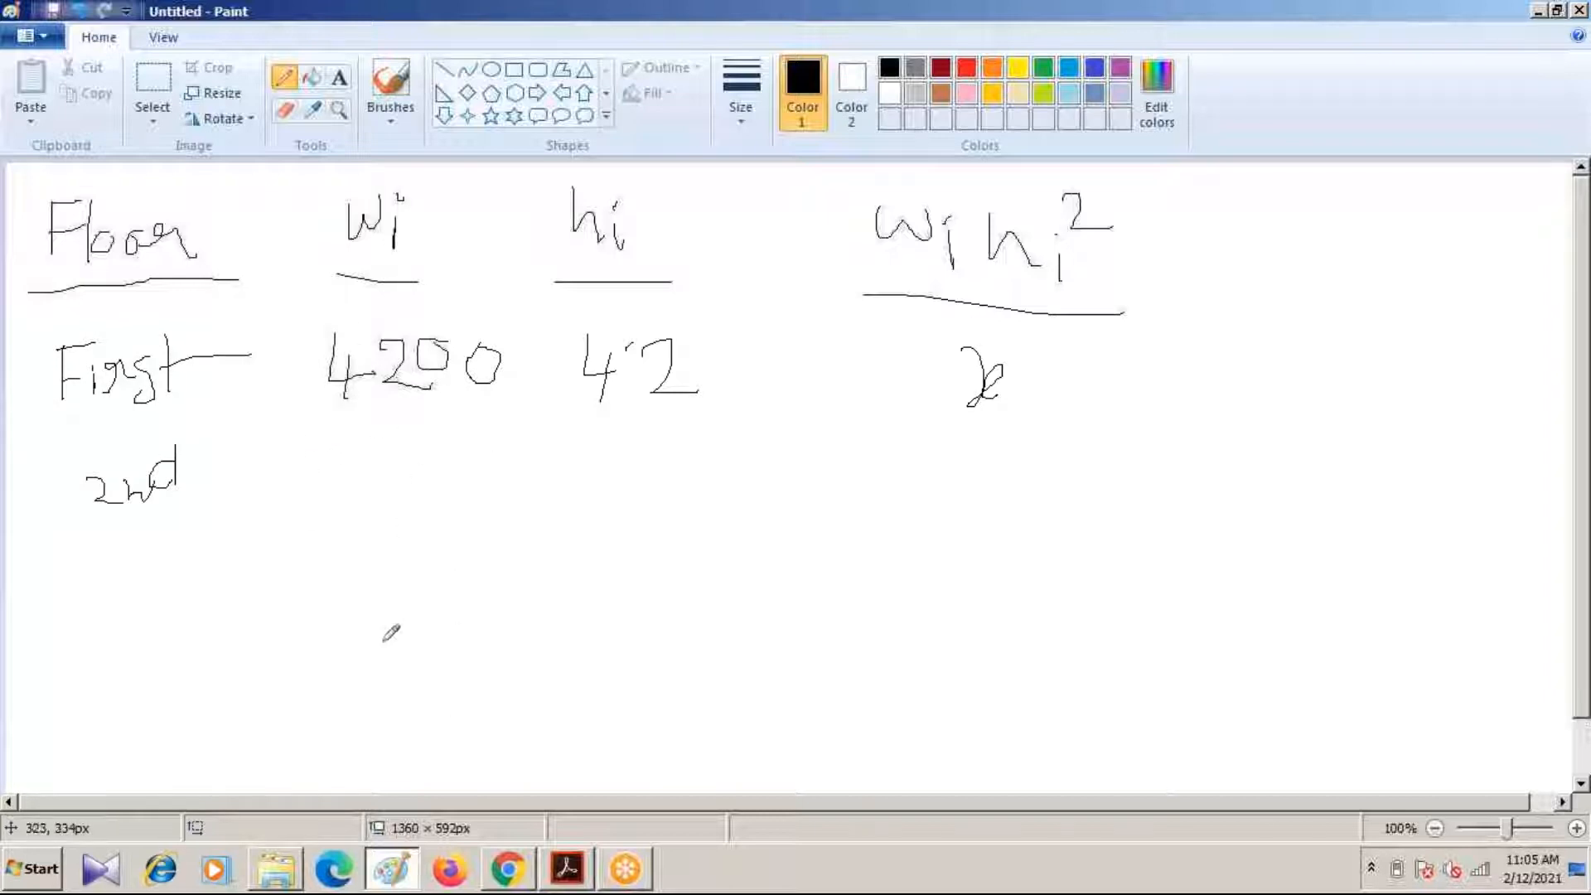
pyautogui.click(508, 870)
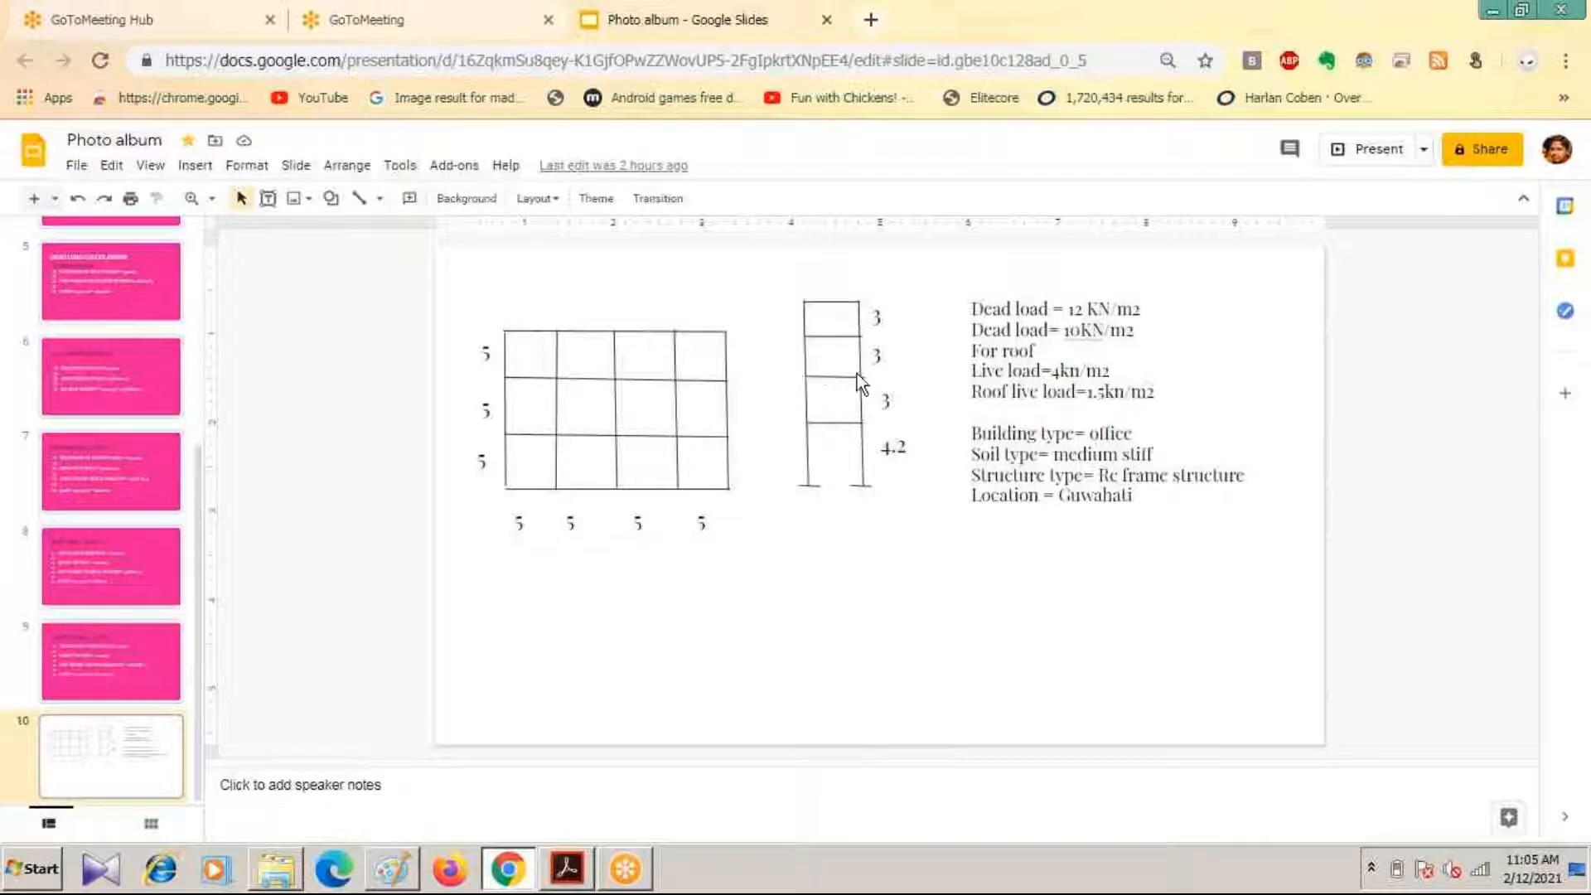
pyautogui.click(581, 875)
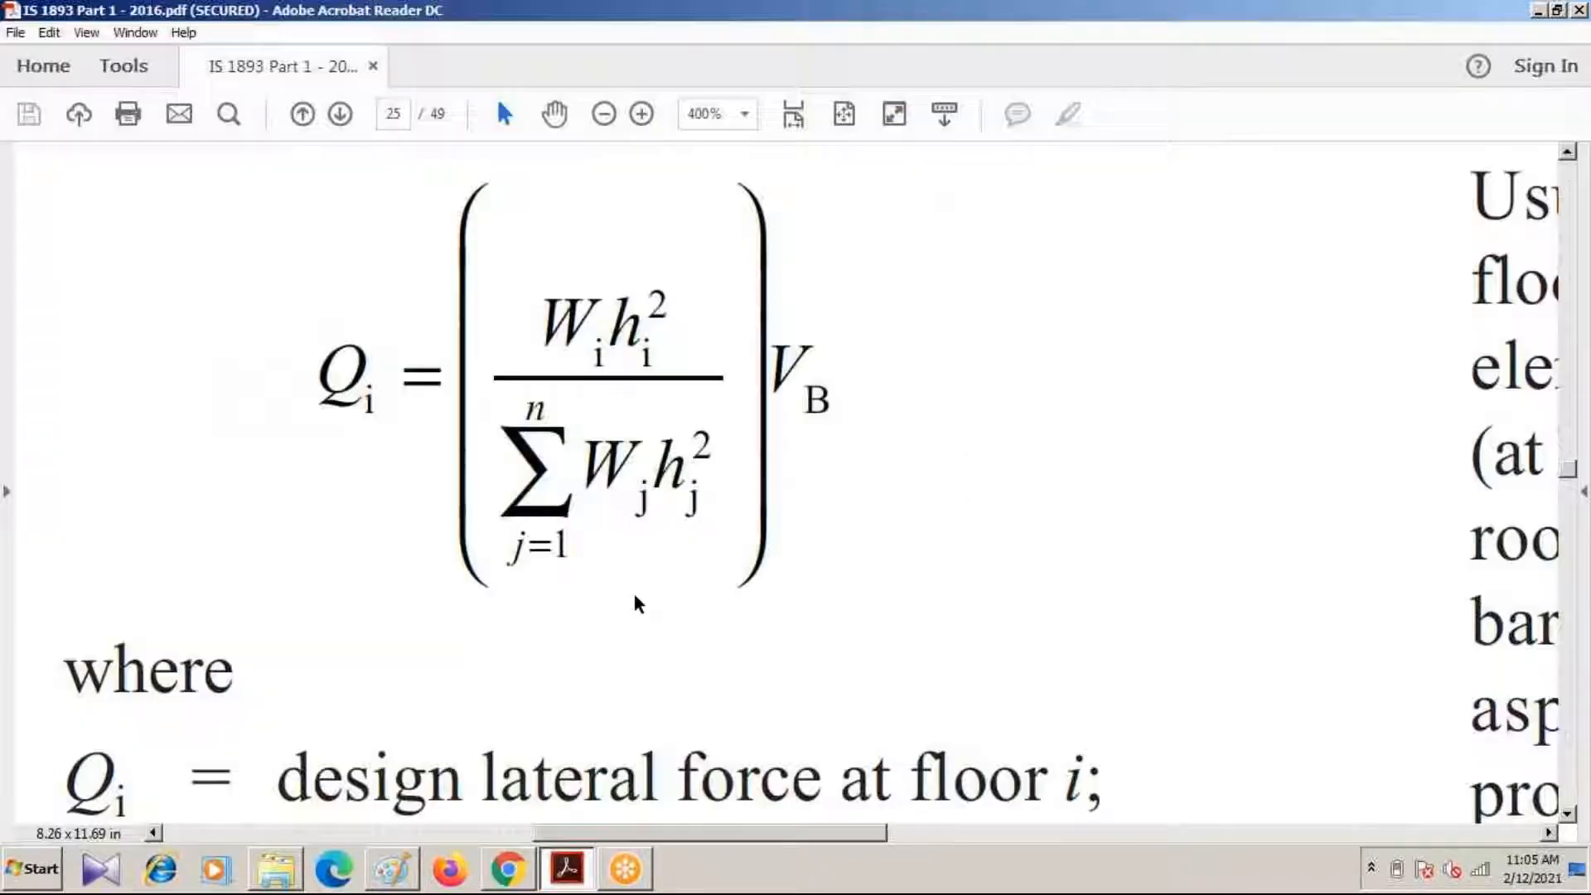
pyautogui.click(383, 878)
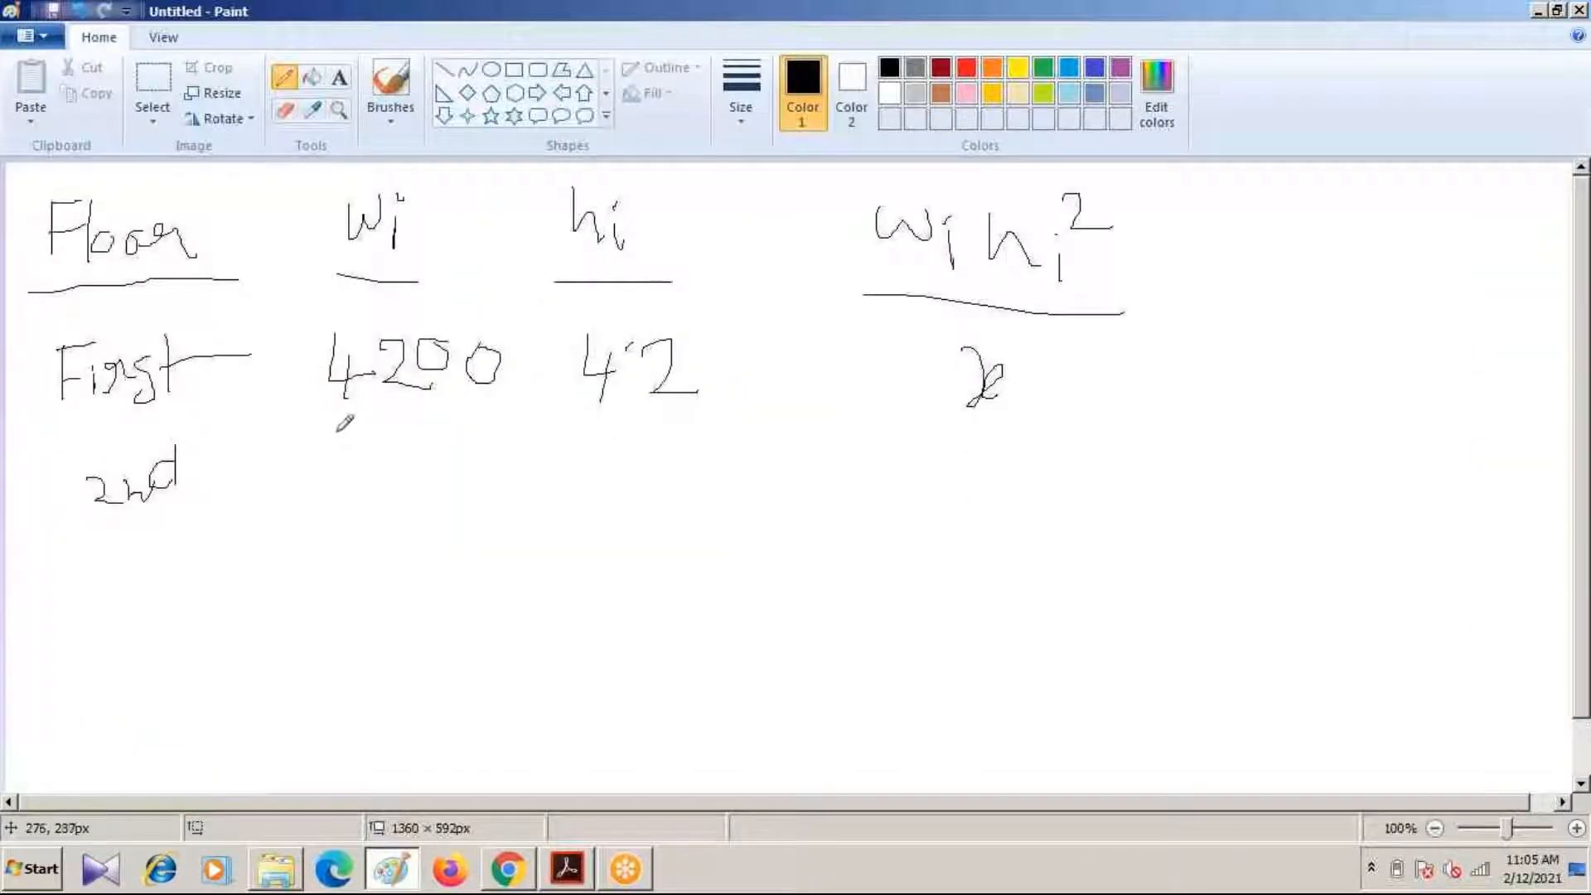
pyautogui.moveTo(331, 439)
pyautogui.mouseDown()
pyautogui.moveTo(346, 489)
pyautogui.moveTo(405, 474)
pyautogui.moveTo(414, 435)
pyautogui.moveTo(455, 431)
pyautogui.moveTo(469, 448)
pyautogui.mouseUp()
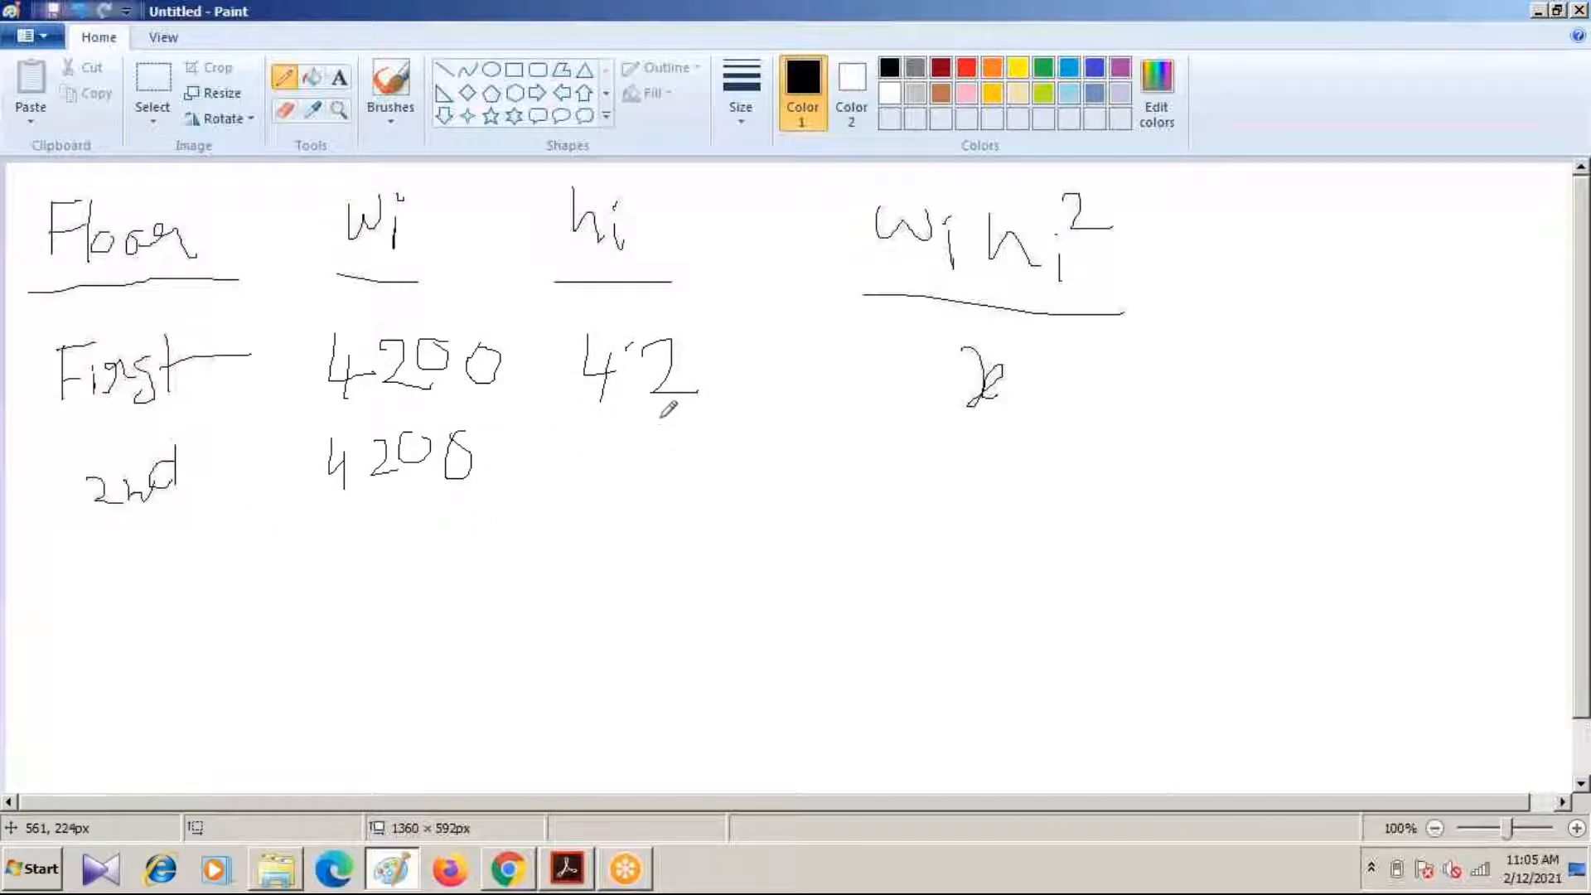
# Check the Qi formula and the storey heights, and complete the 2nd floor row with hi 7.2 and Wi hi² as y
pyautogui.click(567, 868)
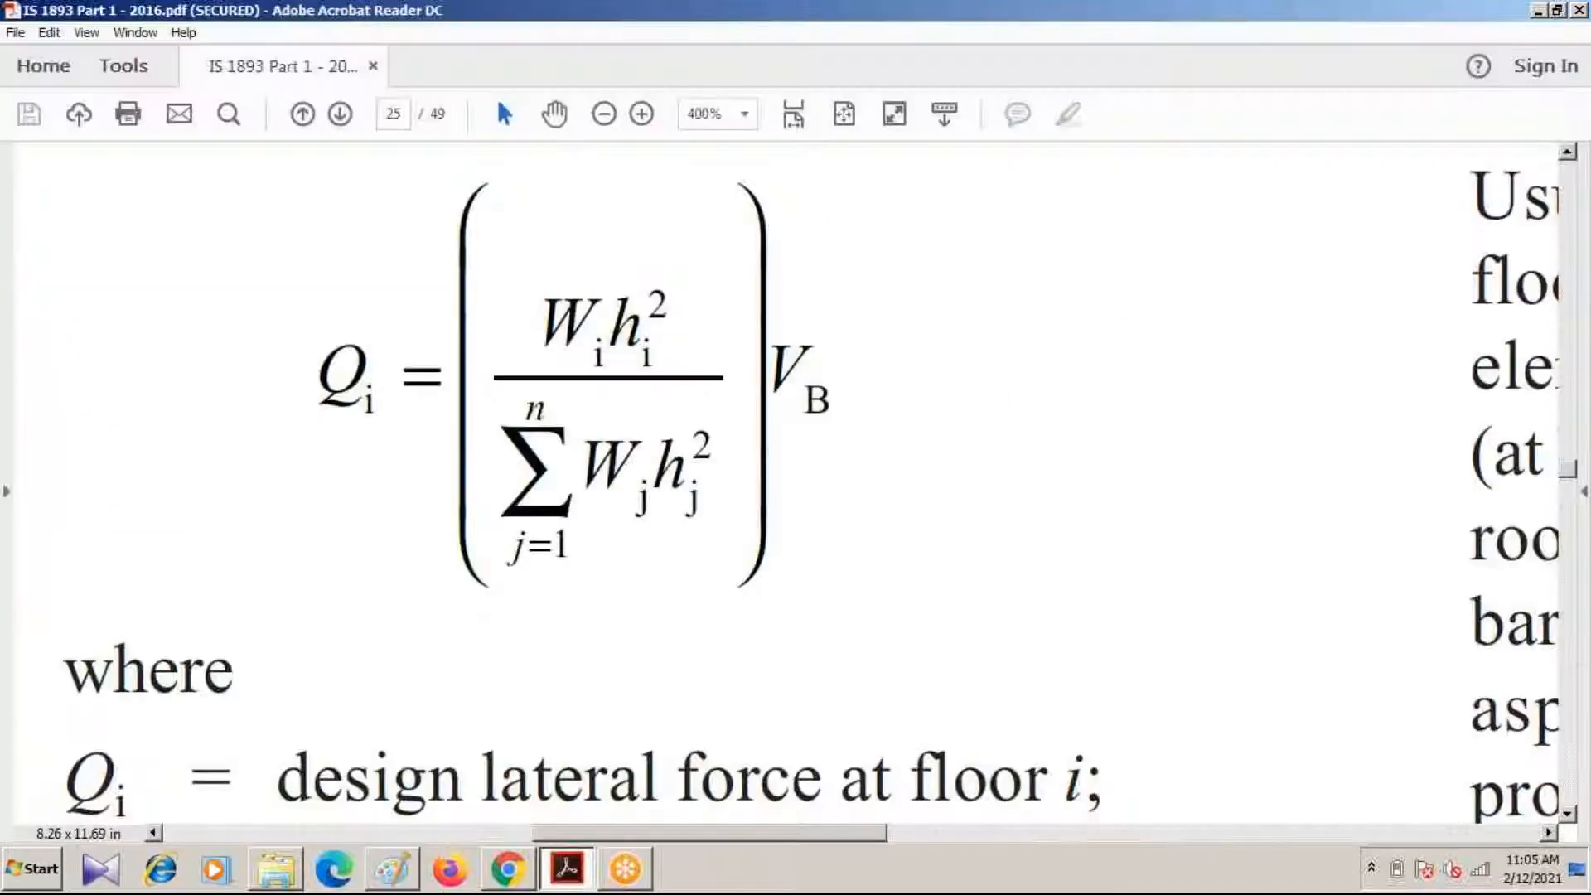
pyautogui.click(509, 870)
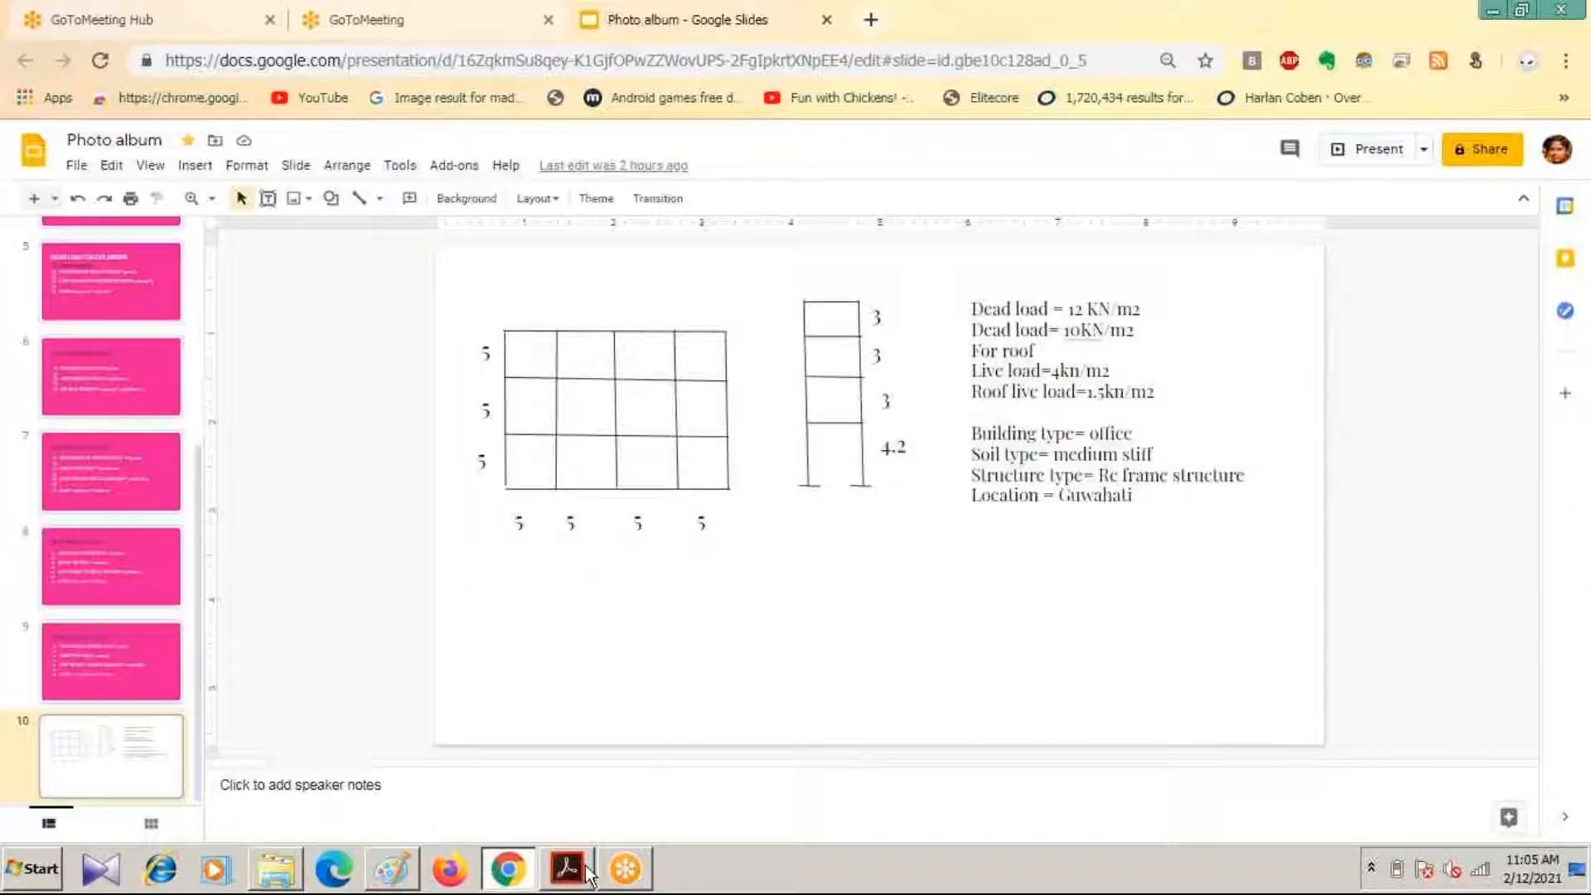
pyautogui.click(385, 871)
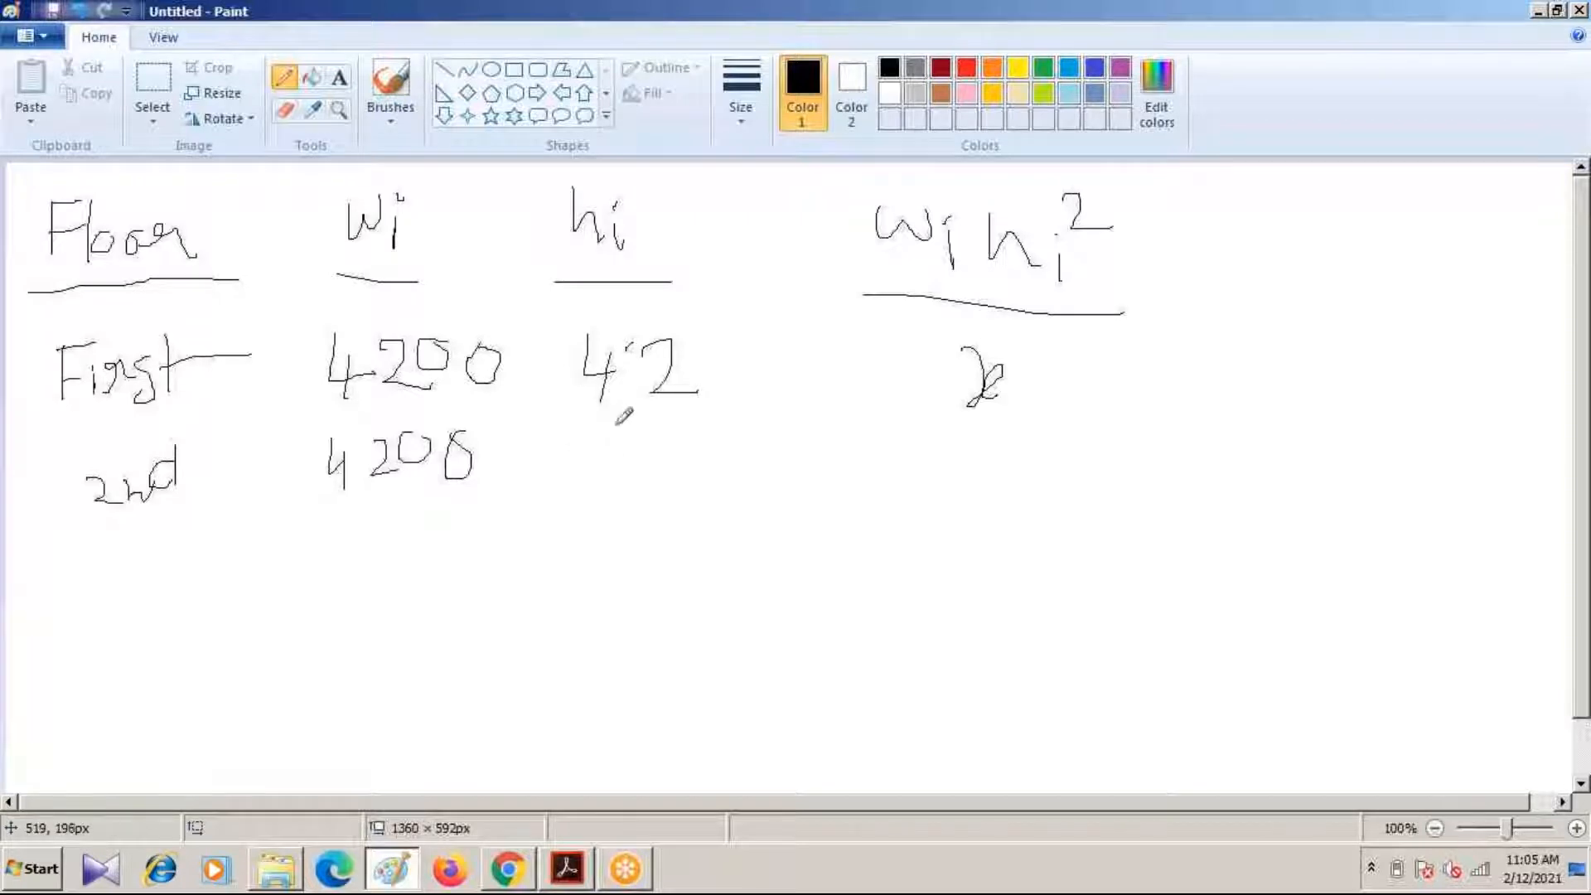
pyautogui.moveTo(577, 457)
pyautogui.mouseDown()
pyautogui.moveTo(596, 503)
pyautogui.moveTo(642, 461)
pyautogui.mouseUp()
pyautogui.click(611, 475)
pyautogui.moveTo(661, 457)
pyautogui.mouseDown()
pyautogui.moveTo(673, 484)
pyautogui.moveTo(697, 485)
pyautogui.mouseUp()
pyautogui.moveTo(964, 430); pyautogui.dragTo(1015, 453)
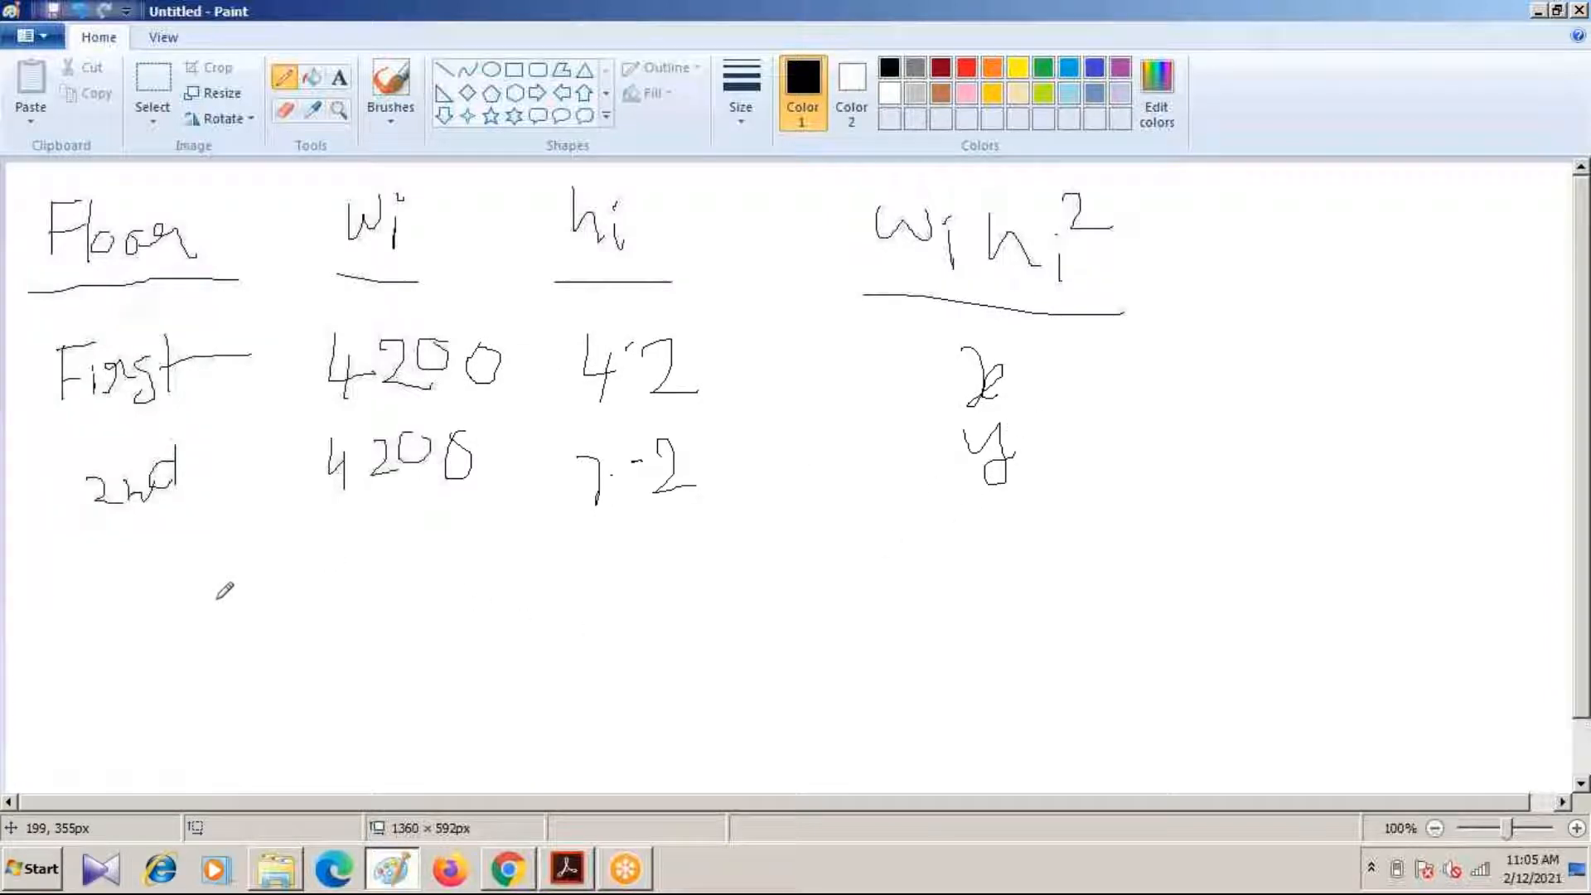
# Write the 3rd floor row with Wi 4200, hi 10.2 and Wi hi² as z
pyautogui.moveTo(101, 562)
pyautogui.mouseDown()
pyautogui.moveTo(107, 597)
pyautogui.moveTo(207, 557)
pyautogui.moveTo(197, 572)
pyautogui.mouseUp()
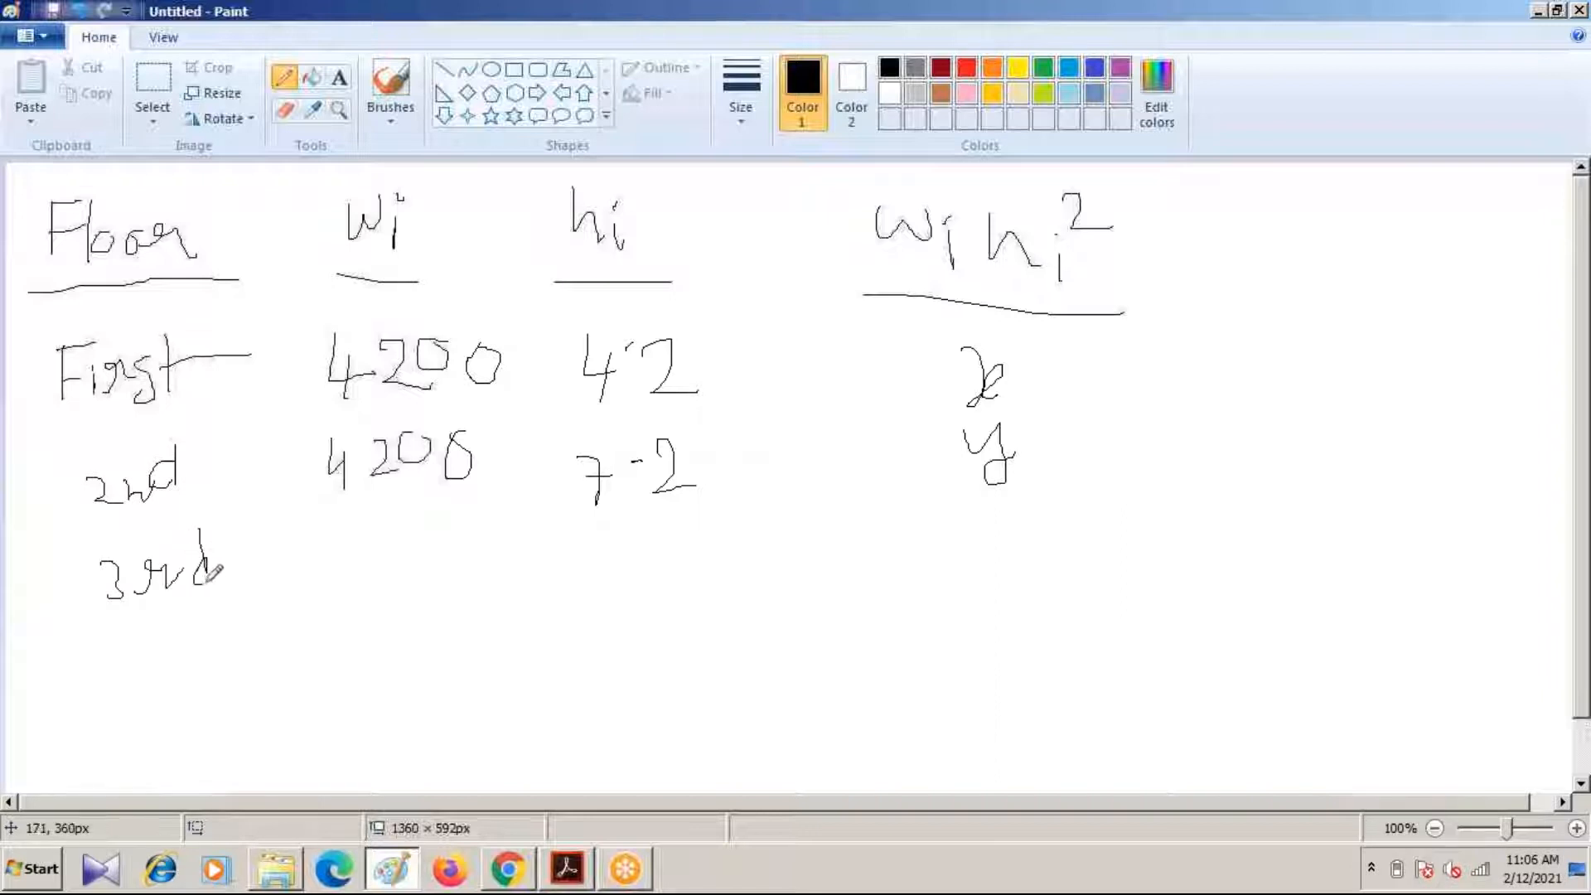
pyautogui.moveTo(338, 524)
pyautogui.mouseDown()
pyautogui.moveTo(340, 557)
pyautogui.moveTo(362, 570)
pyautogui.moveTo(409, 537)
pyautogui.moveTo(448, 537)
pyautogui.mouseUp()
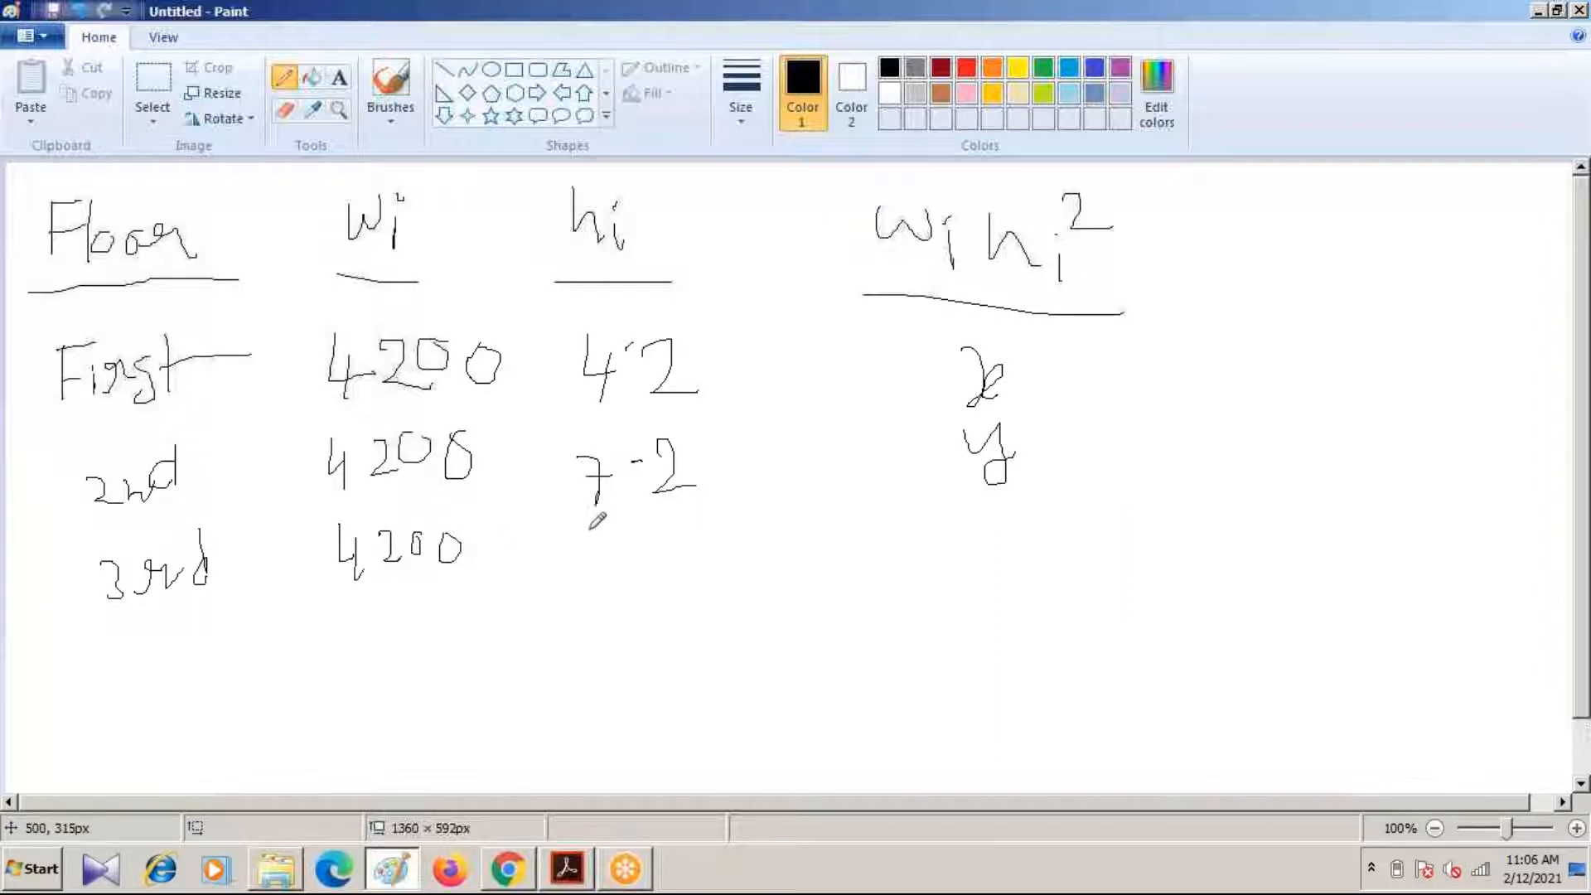
pyautogui.moveTo(594, 540)
pyautogui.mouseDown()
pyautogui.moveTo(607, 568)
pyautogui.moveTo(630, 572)
pyautogui.moveTo(623, 547)
pyautogui.moveTo(787, 584)
pyautogui.mouseUp()
pyautogui.click(678, 549)
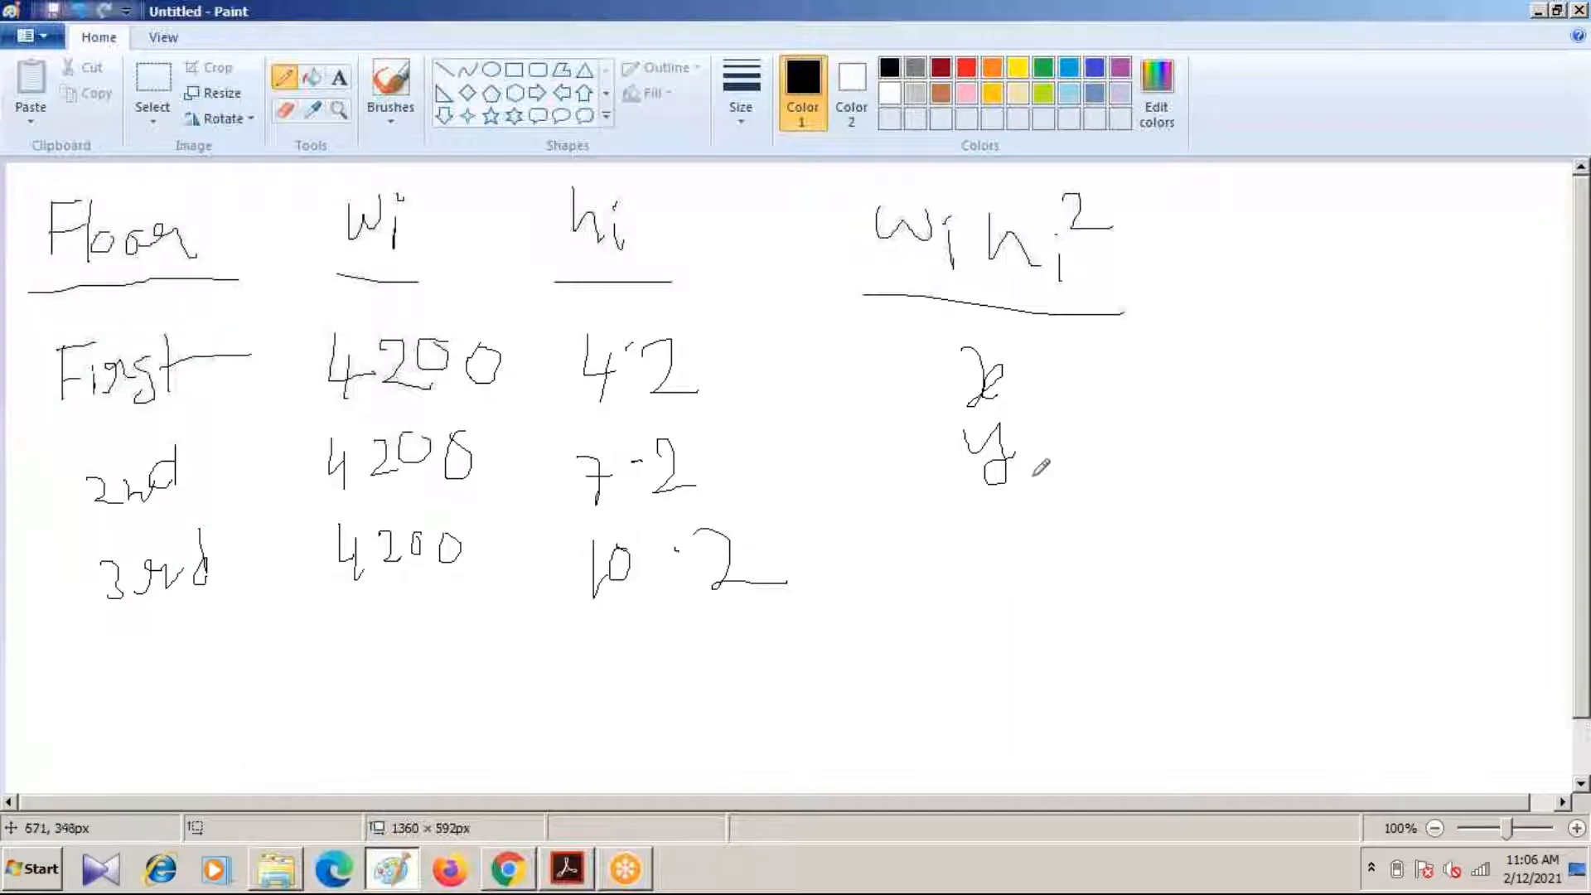
pyautogui.moveTo(972, 516)
pyautogui.mouseDown()
pyautogui.moveTo(1045, 570)
pyautogui.moveTo(1063, 537)
pyautogui.mouseUp()
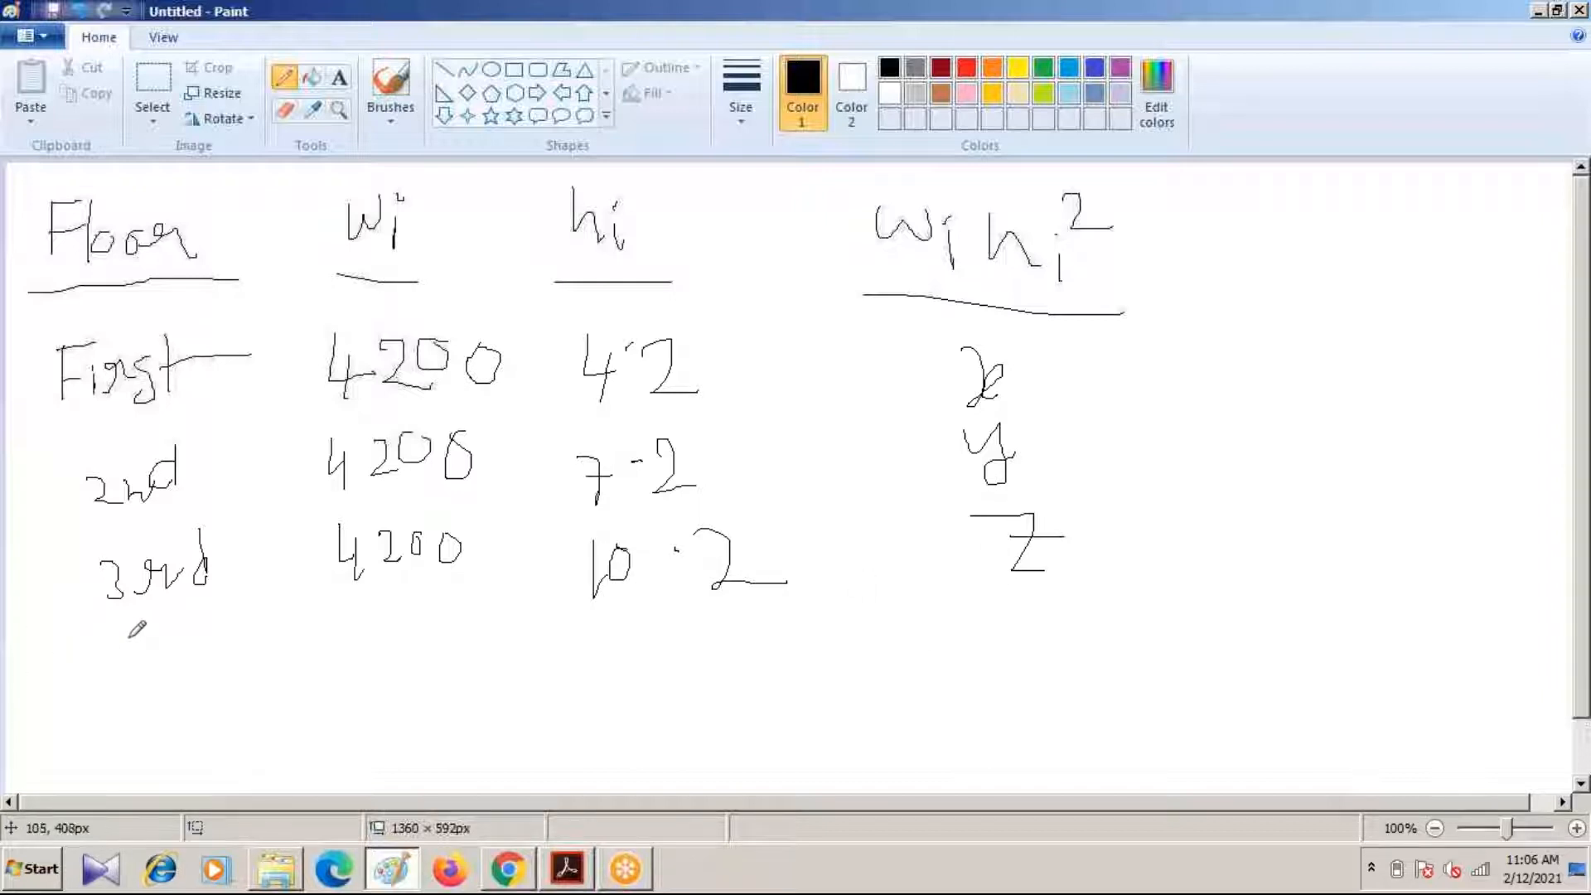
# Add a 4th floor row to the table with Wi 3000, correcting the miswritten ordinal suffix
pyautogui.moveTo(107, 649)
pyautogui.mouseDown()
pyautogui.moveTo(133, 690)
pyautogui.moveTo(147, 676)
pyautogui.mouseUp()
pyautogui.moveTo(148, 655); pyautogui.dragTo(176, 664)
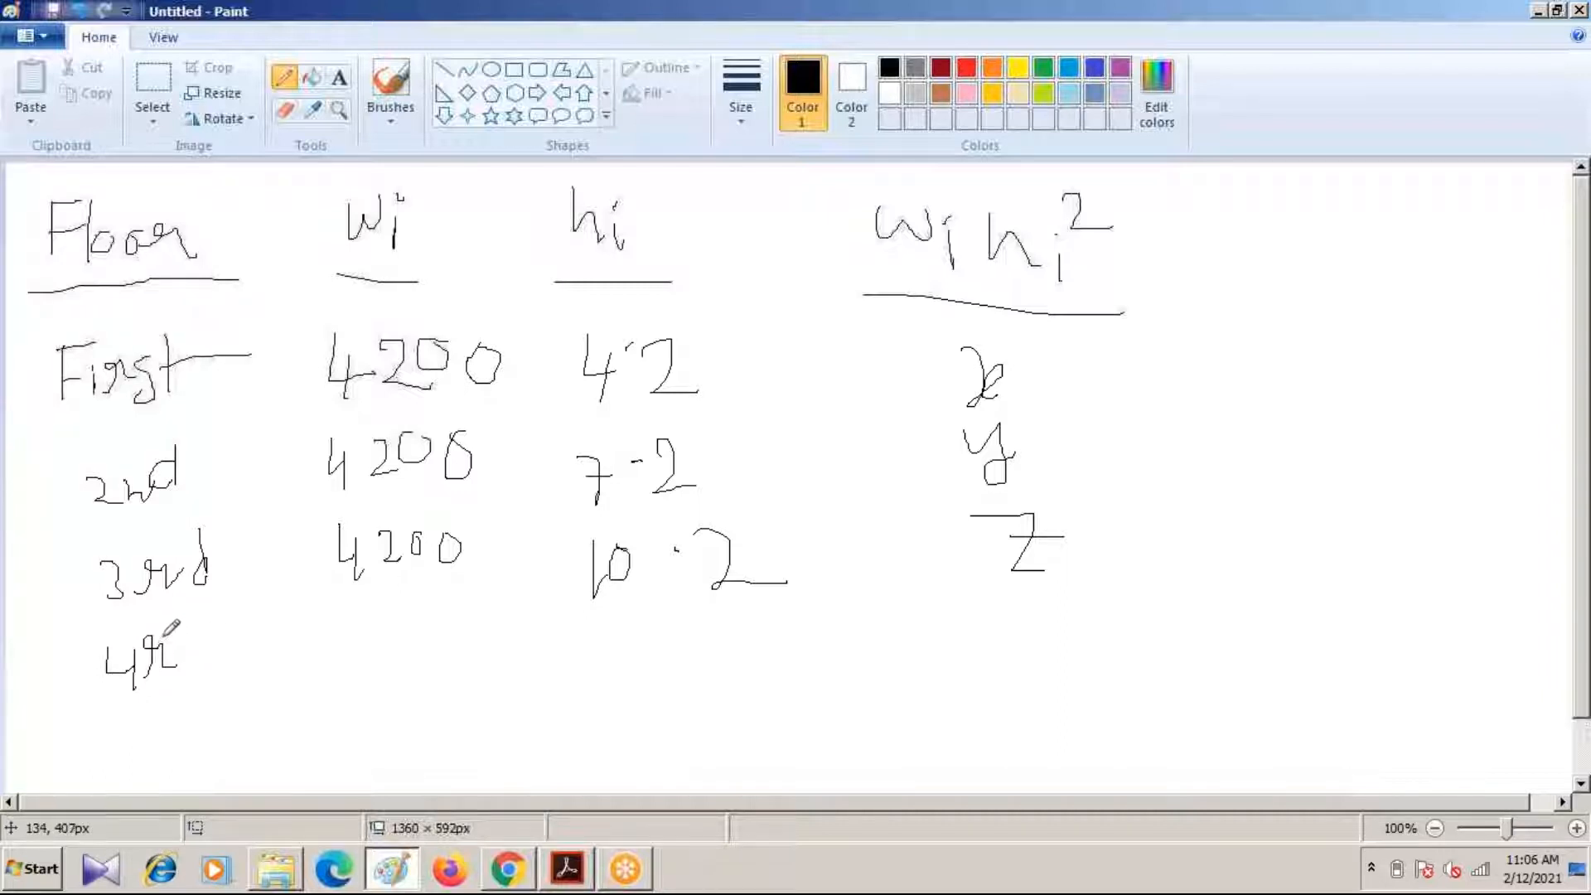
pyautogui.hotkey('ctrl', 'z')
pyautogui.moveTo(165, 623)
pyautogui.mouseDown()
pyautogui.moveTo(165, 685)
pyautogui.moveTo(177, 651)
pyautogui.moveTo(218, 663)
pyautogui.mouseUp()
pyautogui.moveTo(360, 631); pyautogui.dragTo(358, 667)
pyautogui.moveTo(389, 634)
pyautogui.mouseDown()
pyautogui.moveTo(383, 655)
pyautogui.moveTo(400, 655)
pyautogui.moveTo(393, 630)
pyautogui.moveTo(425, 655)
pyautogui.moveTo(431, 637)
pyautogui.mouseUp()
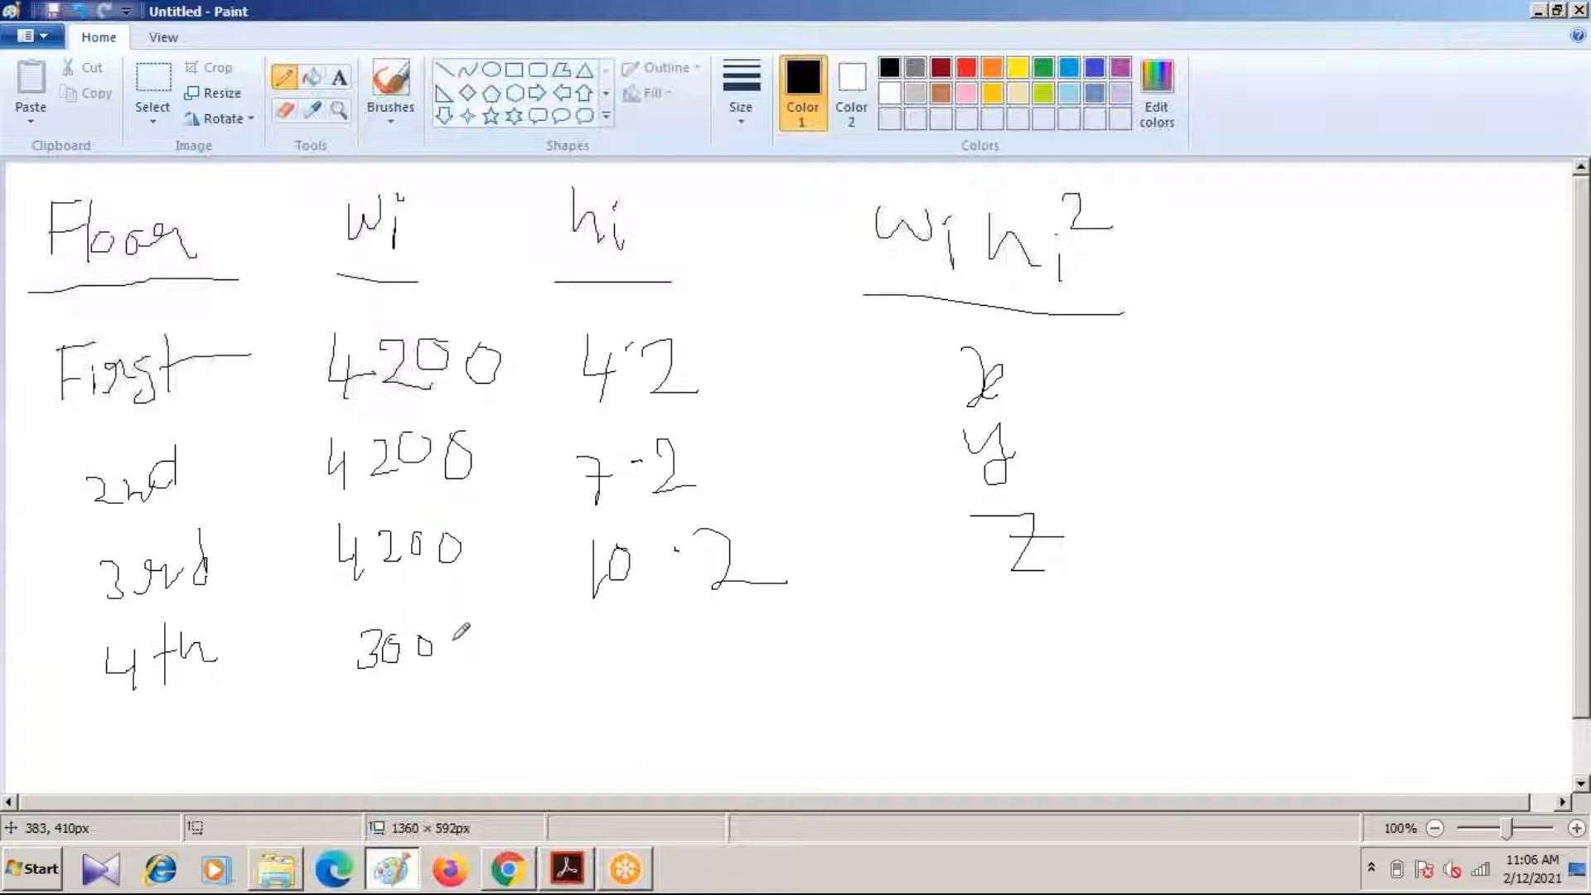
pyautogui.moveTo(449, 636); pyautogui.dragTo(444, 652)
# Check the storey heights on the slide and complete the 4th floor row with hi 13.2 and Wi hi² as a
pyautogui.click(509, 870)
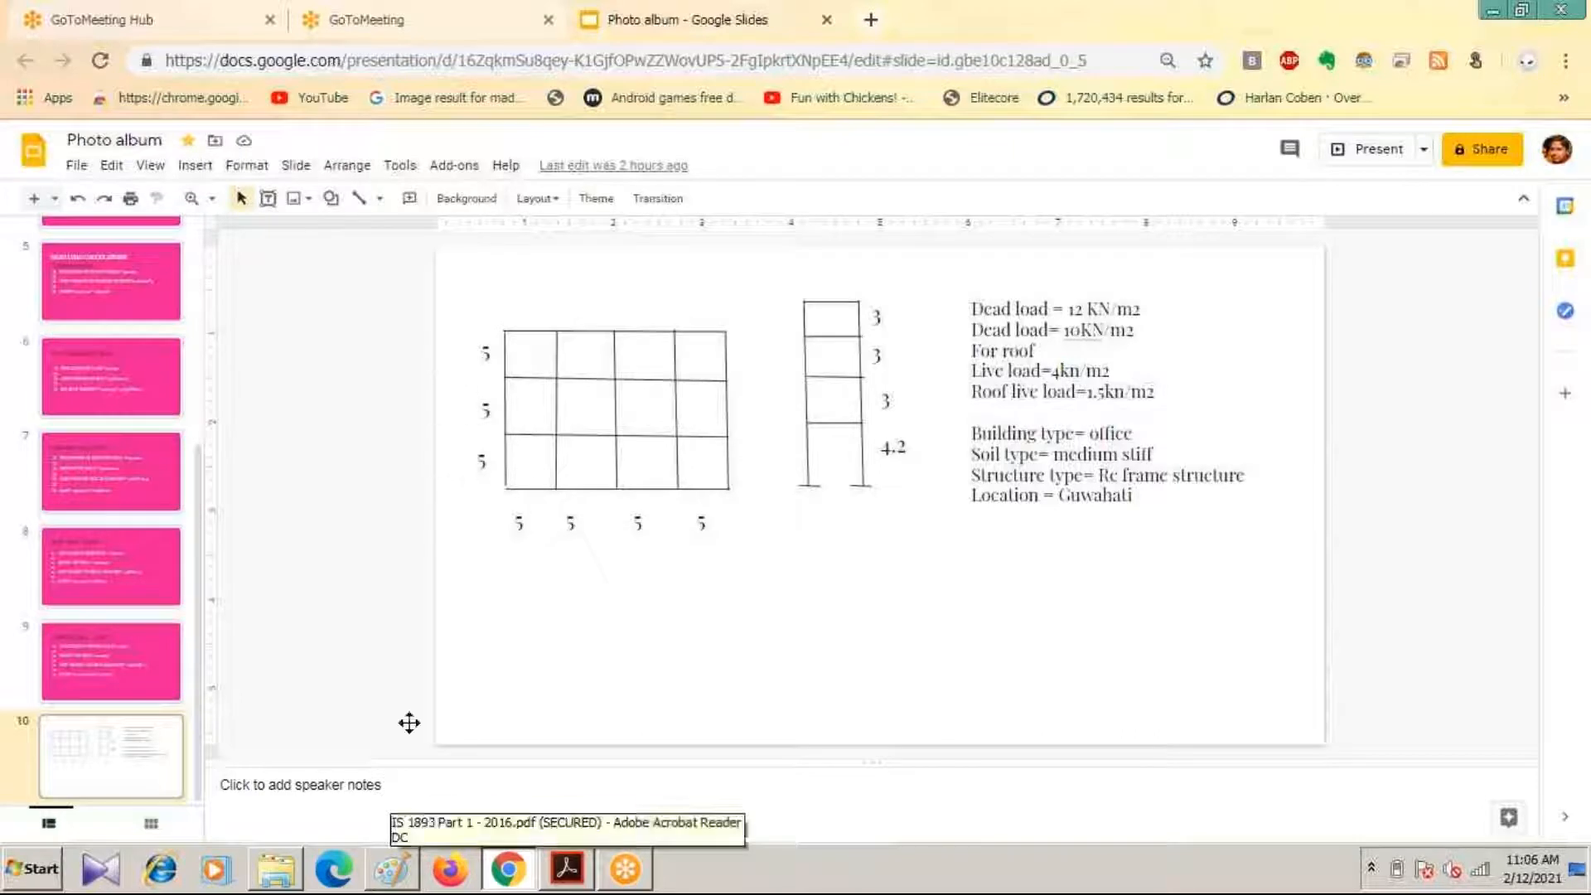
pyautogui.click(567, 870)
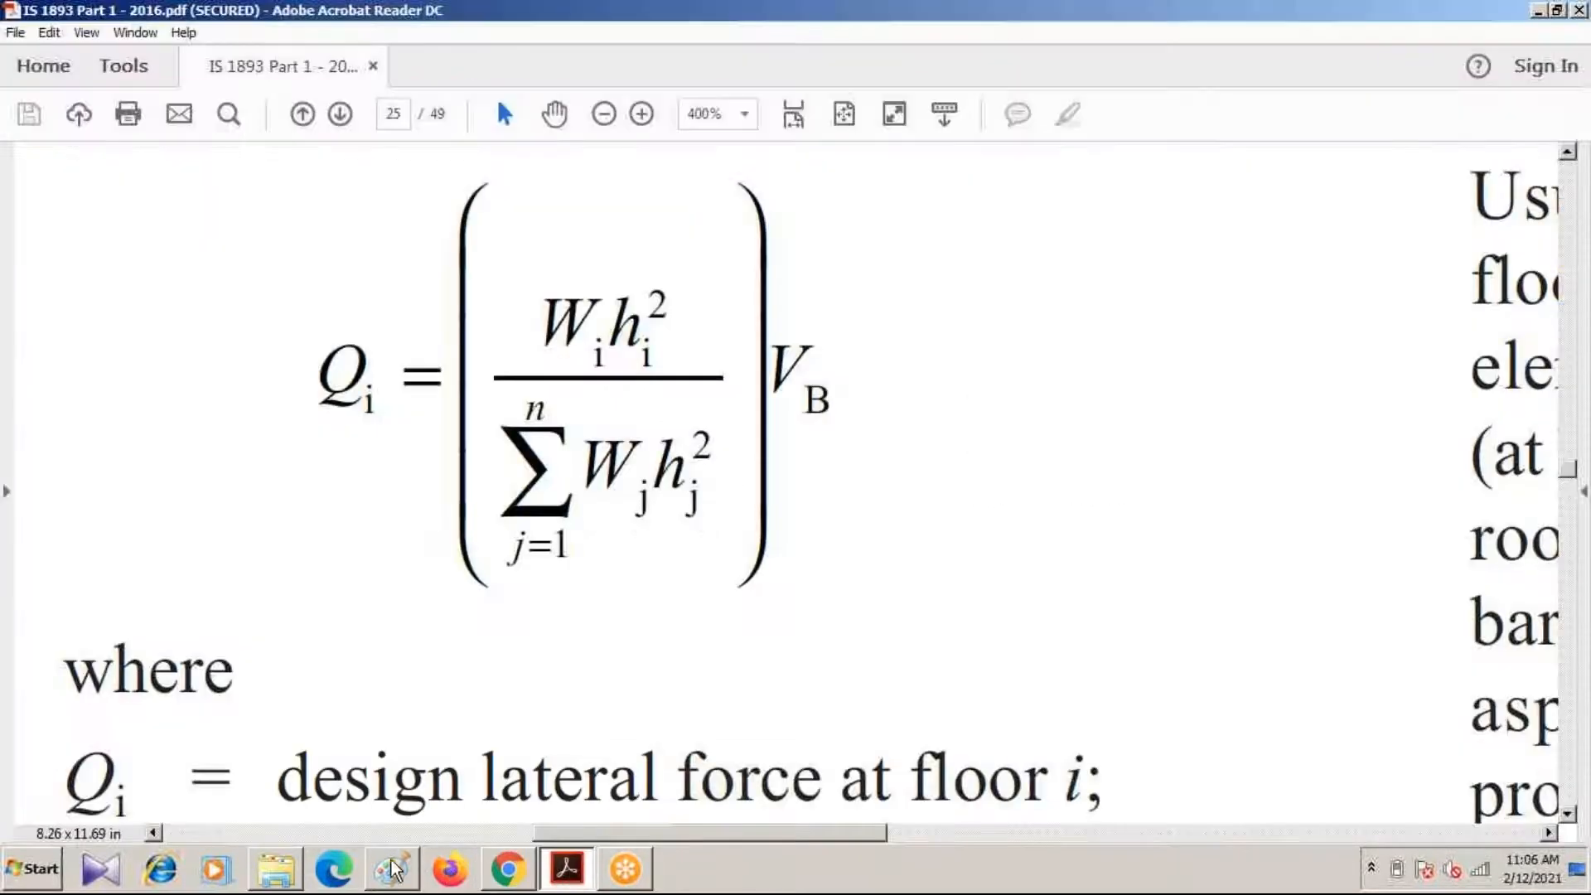
pyautogui.click(393, 870)
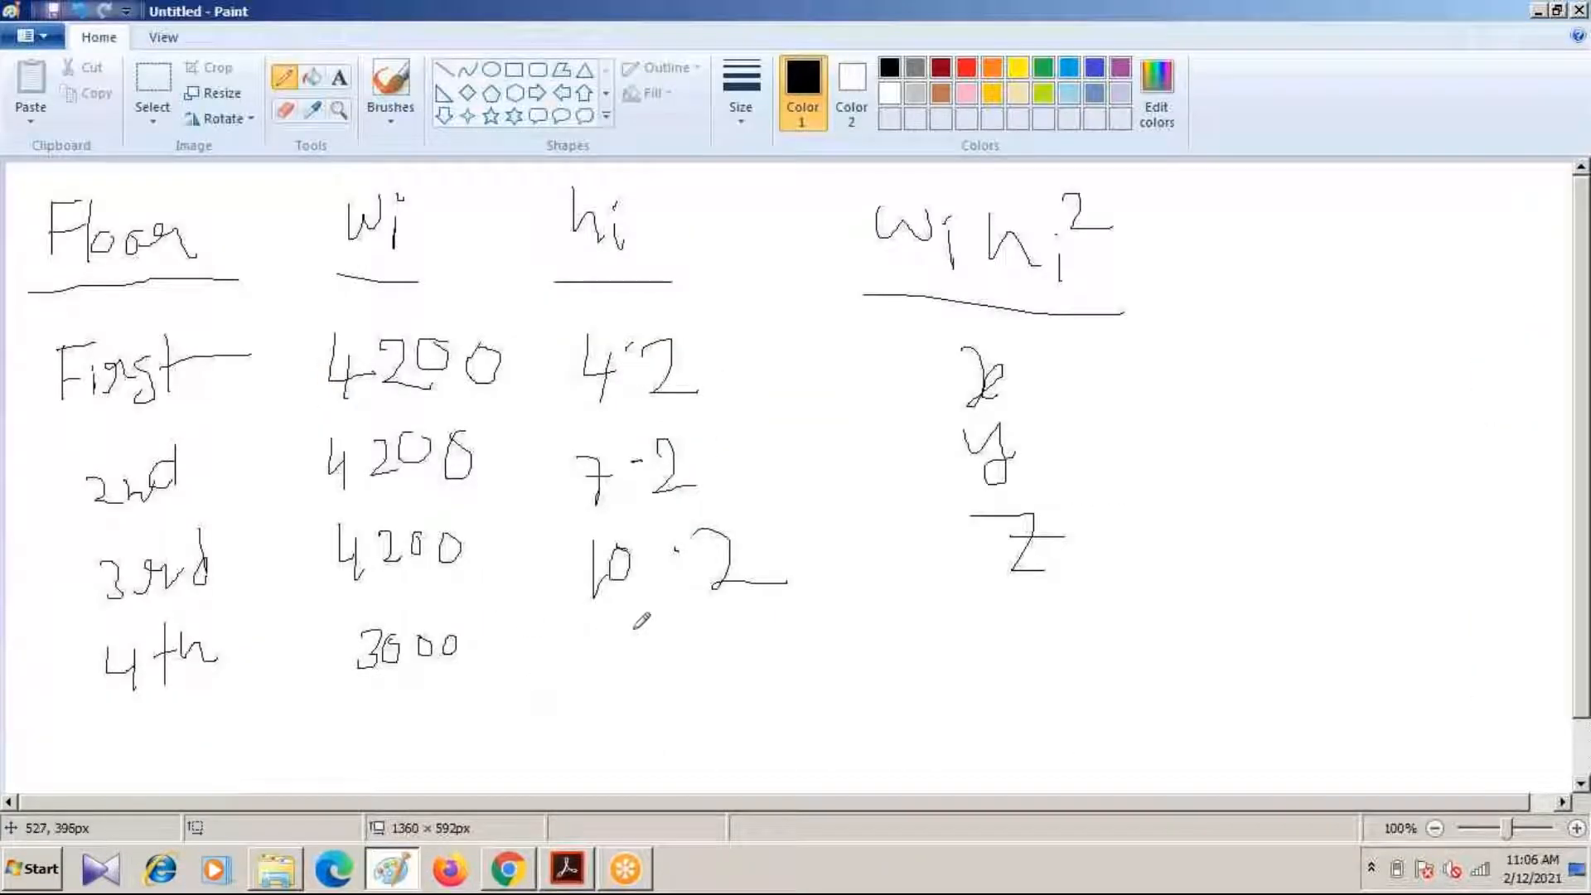
pyautogui.moveTo(616, 619)
pyautogui.mouseDown()
pyautogui.moveTo(615, 666)
pyautogui.moveTo(678, 642)
pyautogui.moveTo(644, 664)
pyautogui.moveTo(775, 686)
pyautogui.mouseUp()
pyautogui.click(690, 632)
pyautogui.moveTo(1038, 598)
pyautogui.mouseDown()
pyautogui.moveTo(994, 640)
pyautogui.moveTo(1011, 620)
pyautogui.mouseUp()
# Review the summation term in the Qi formula, and draw a total line with a Σ sign under the Wi hi² column in Paint
pyautogui.click(568, 868)
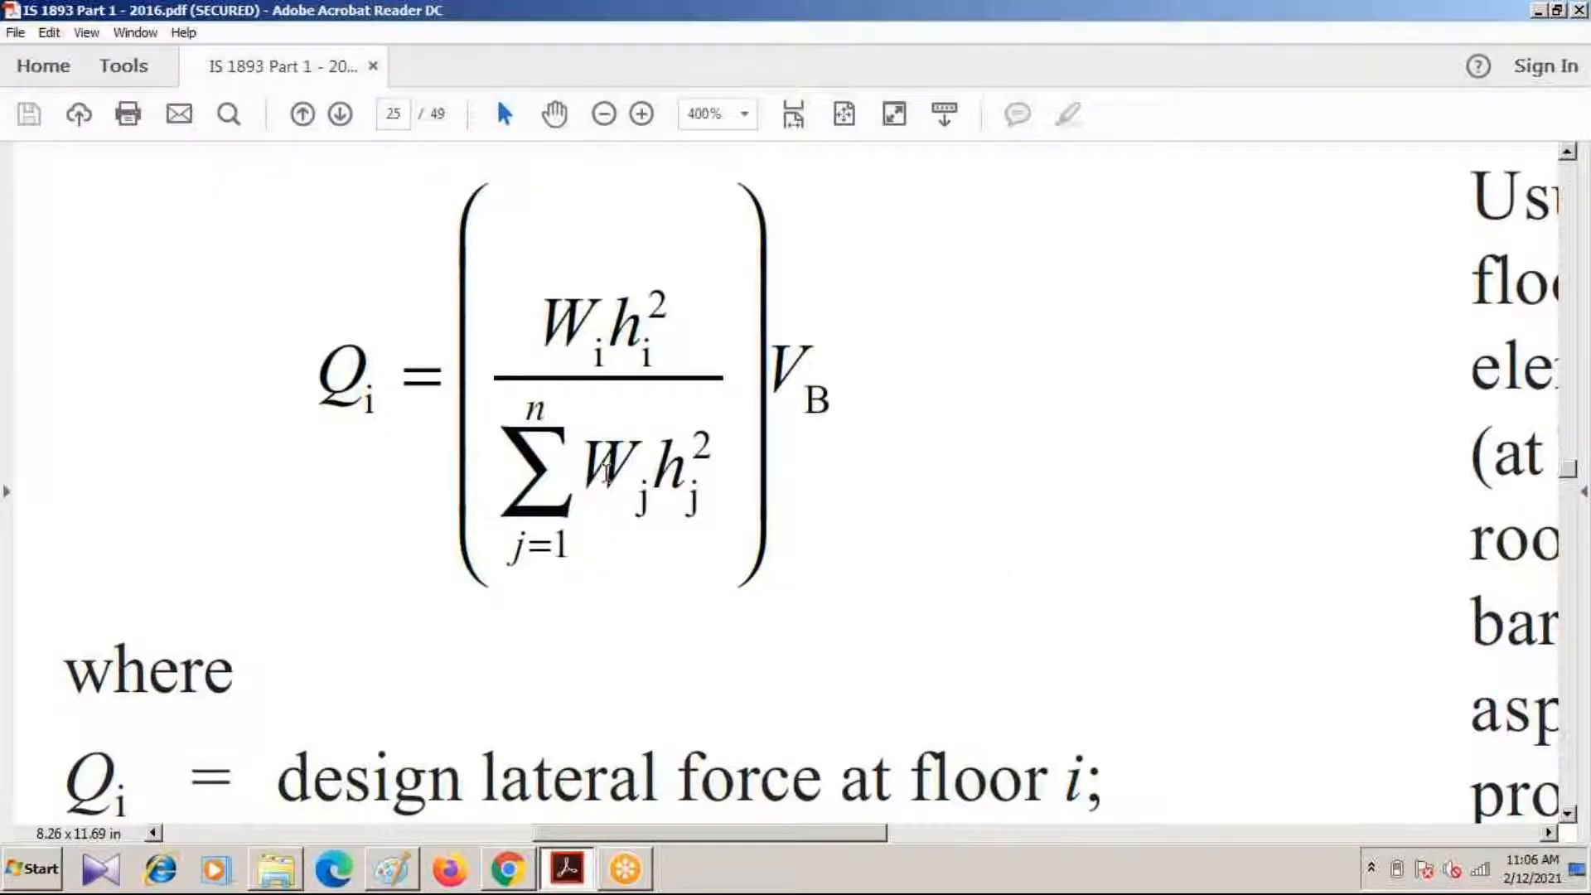
pyautogui.click(506, 870)
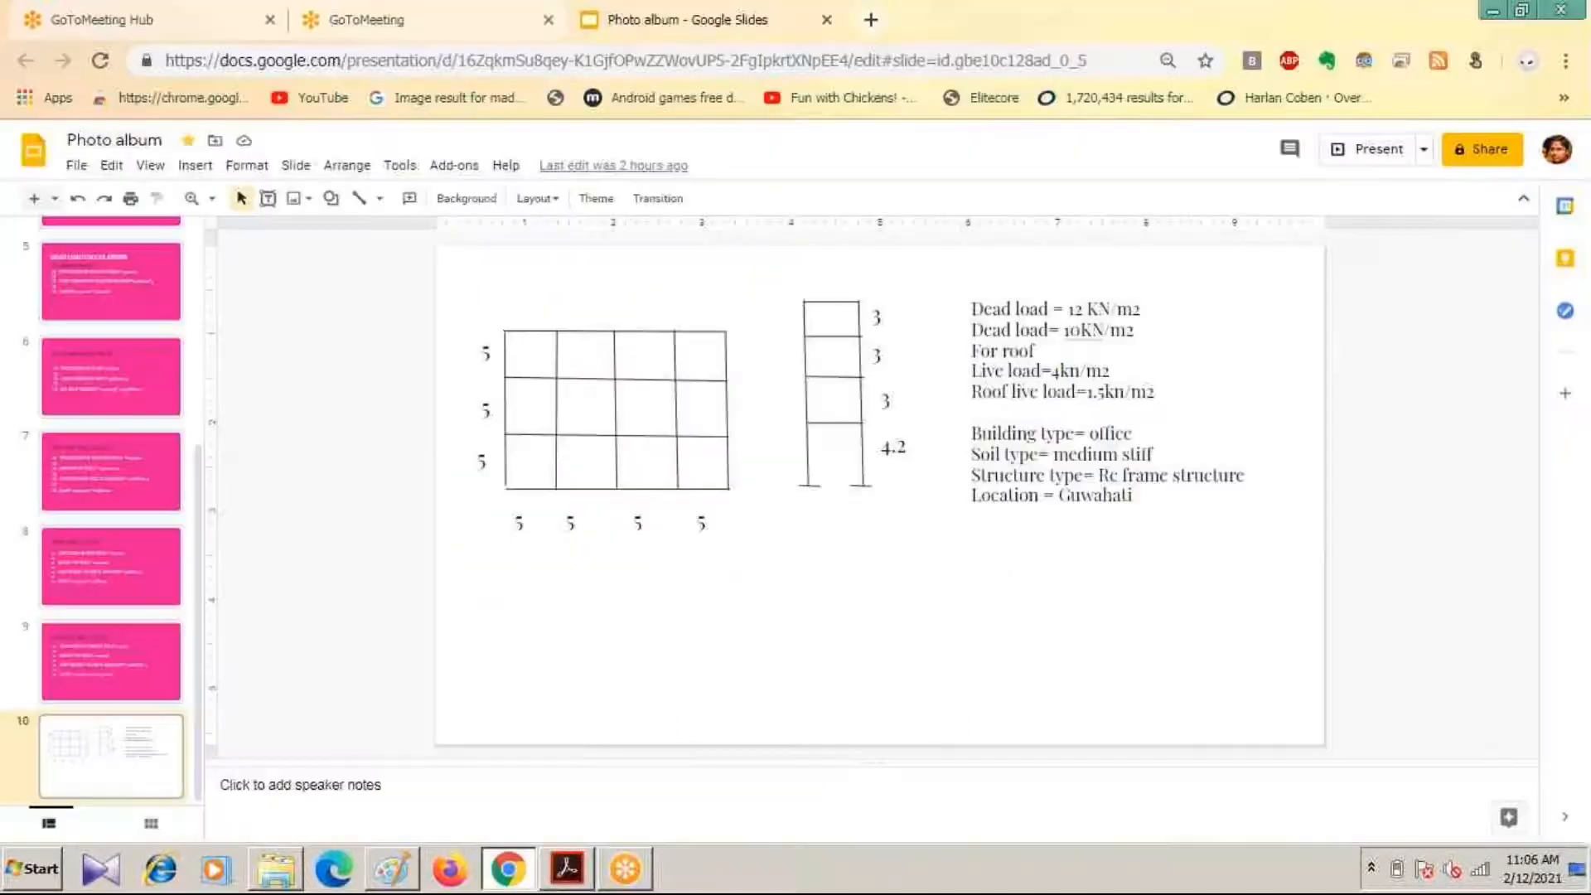
pyautogui.click(391, 868)
pyautogui.moveTo(906, 685); pyautogui.dragTo(1057, 668)
pyautogui.moveTo(1082, 669); pyautogui.dragTo(1152, 673)
pyautogui.moveTo(976, 697); pyautogui.dragTo(1045, 767)
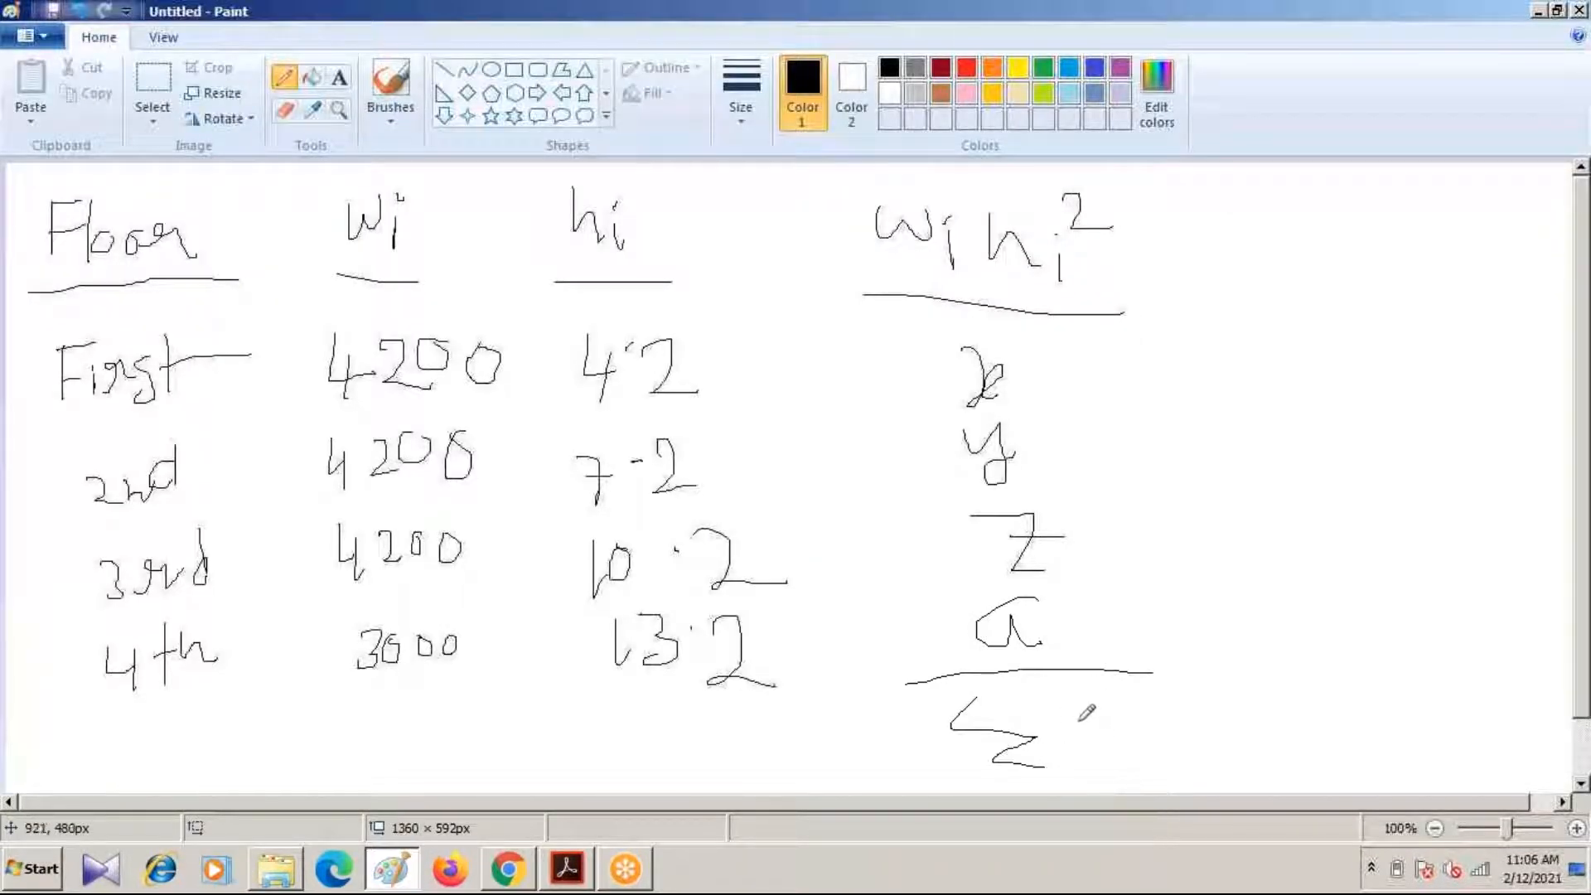
# Label the total of the Wi hi² column b, and check the Qi formula in the IS 1893 PDF
pyautogui.moveTo(1068, 701); pyautogui.dragTo(1066, 746)
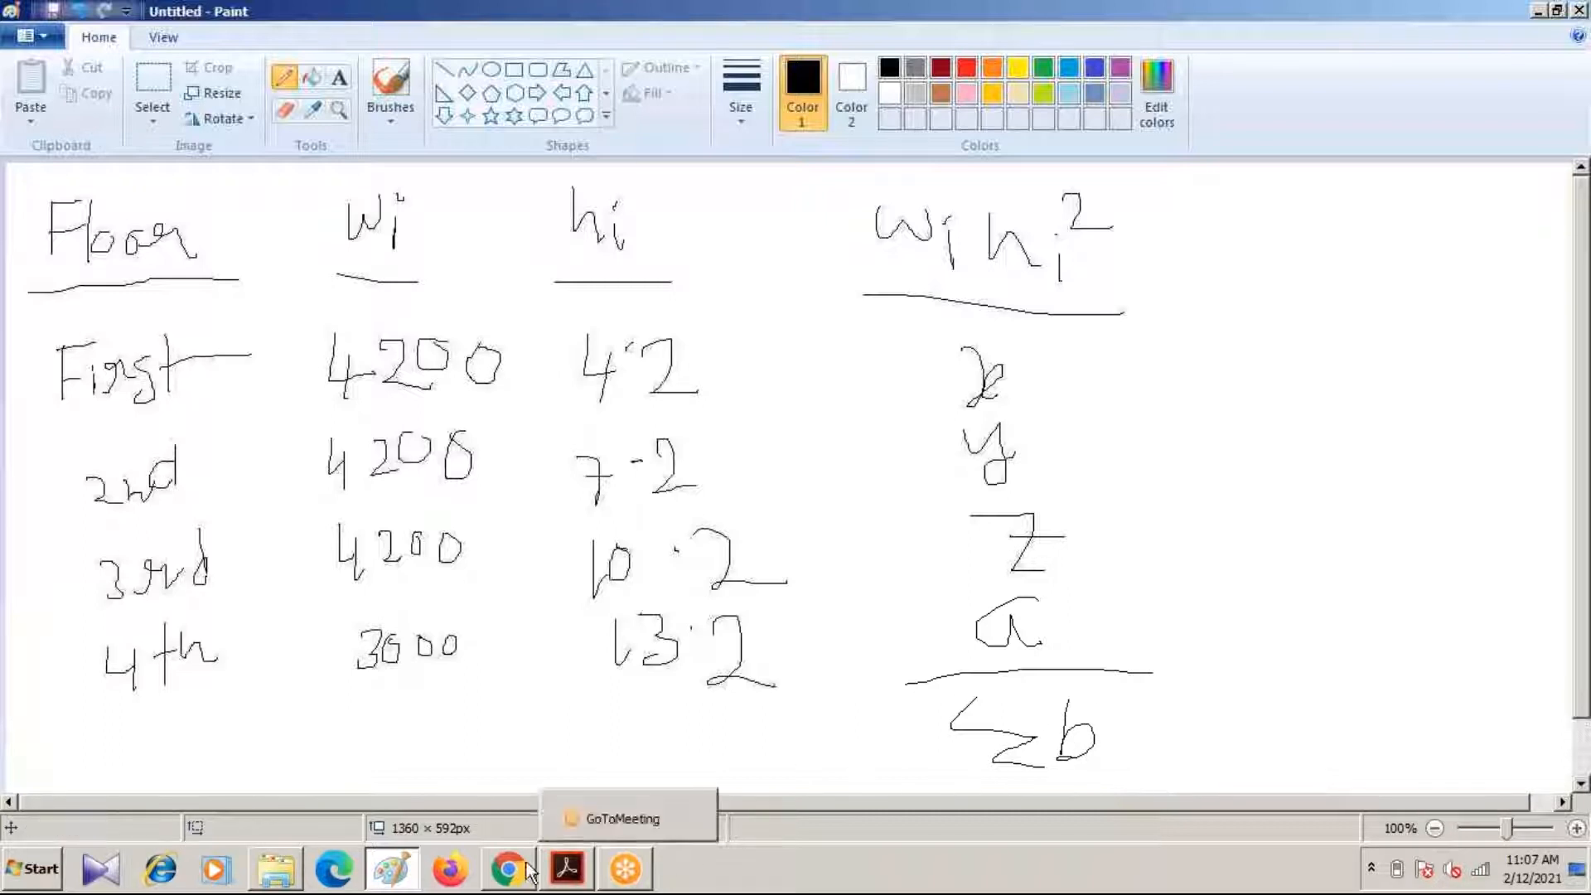
pyautogui.click(566, 871)
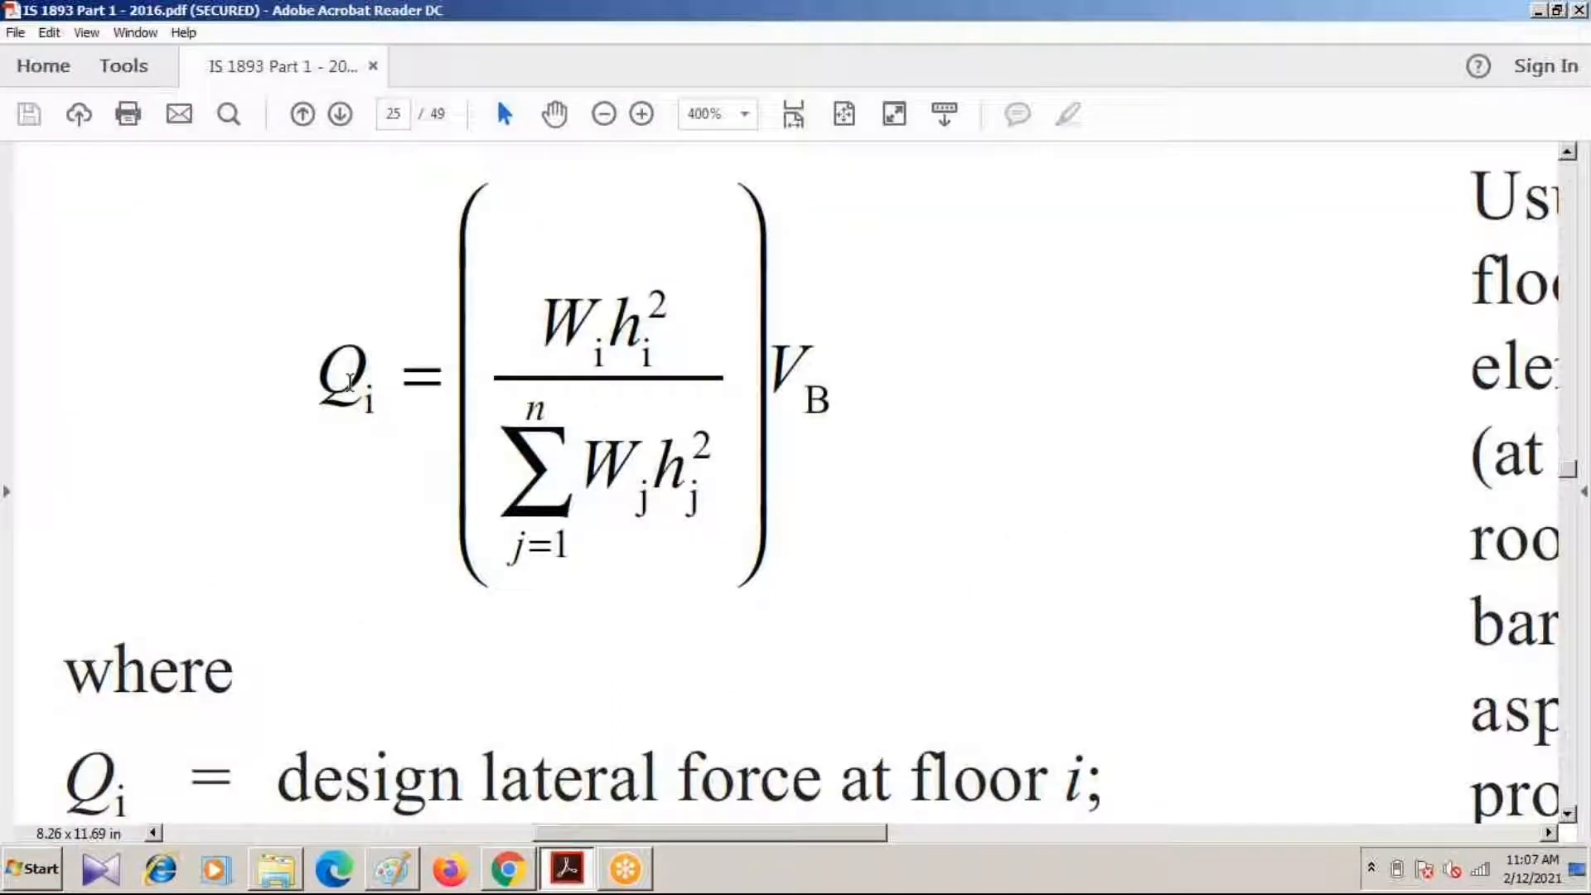
pyautogui.scroll(-2, 399, 647)
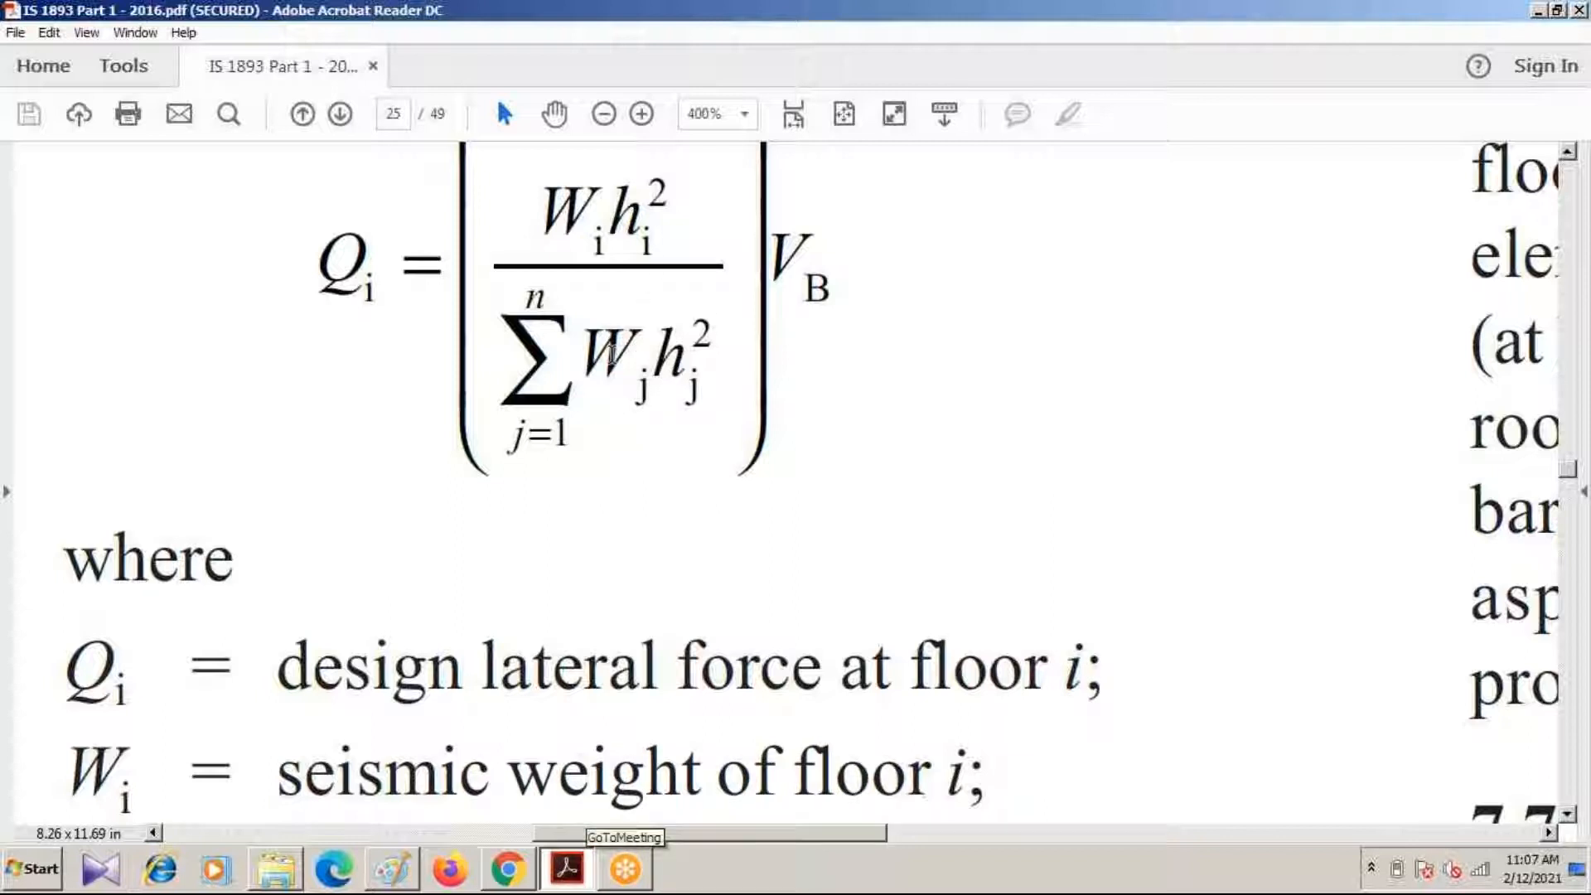
pyautogui.scroll(1, 614, 373)
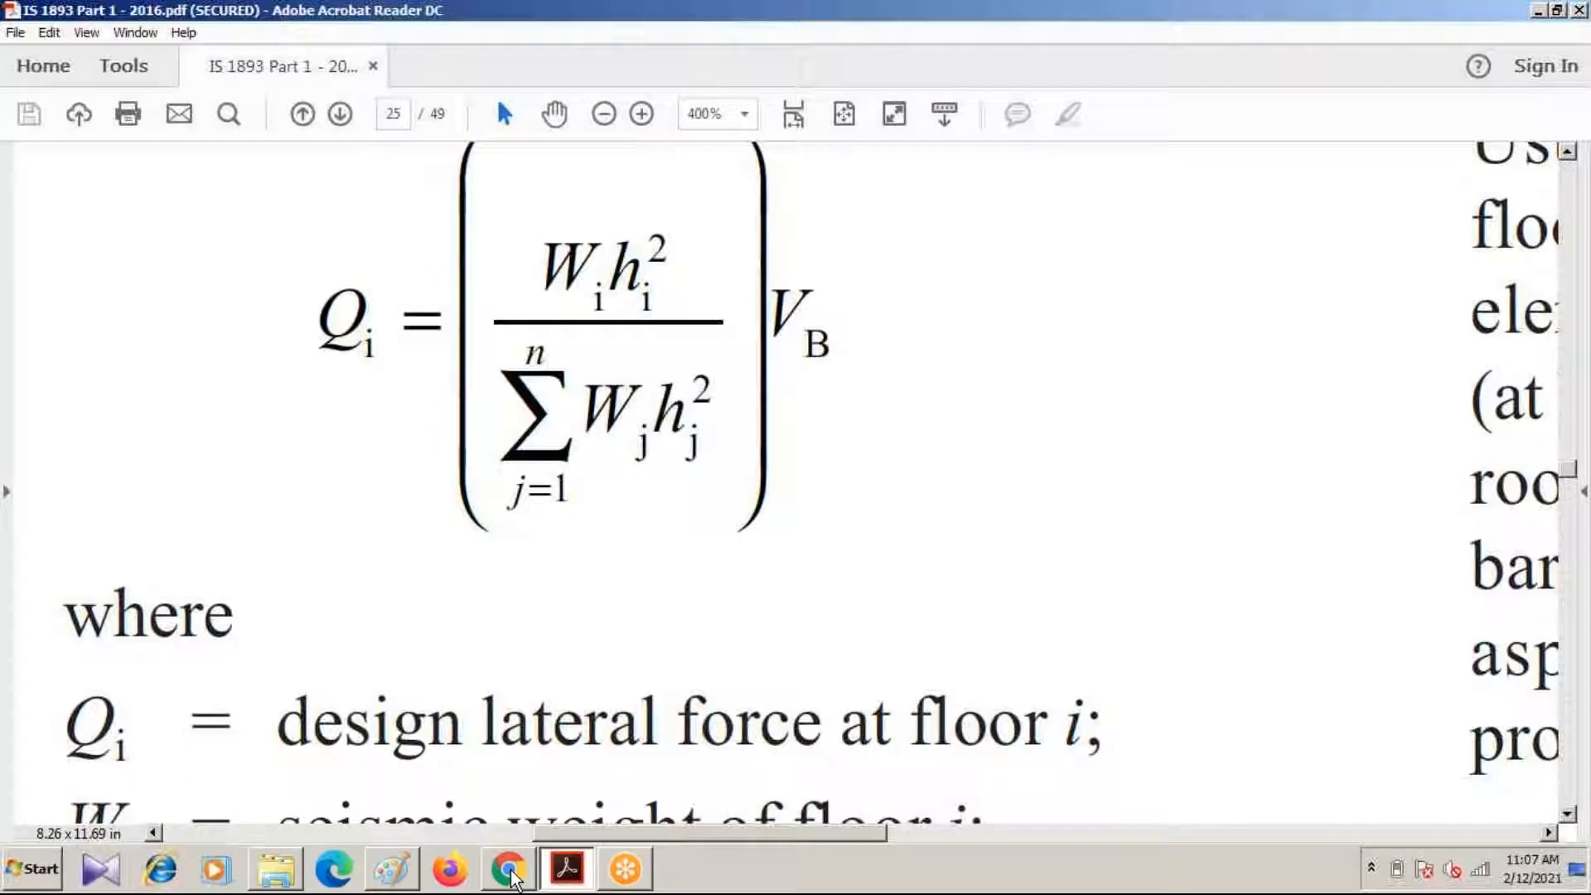
# Return to Paint and write the first floor's lateral force expression x/b × Vb beside the table
pyautogui.click(392, 869)
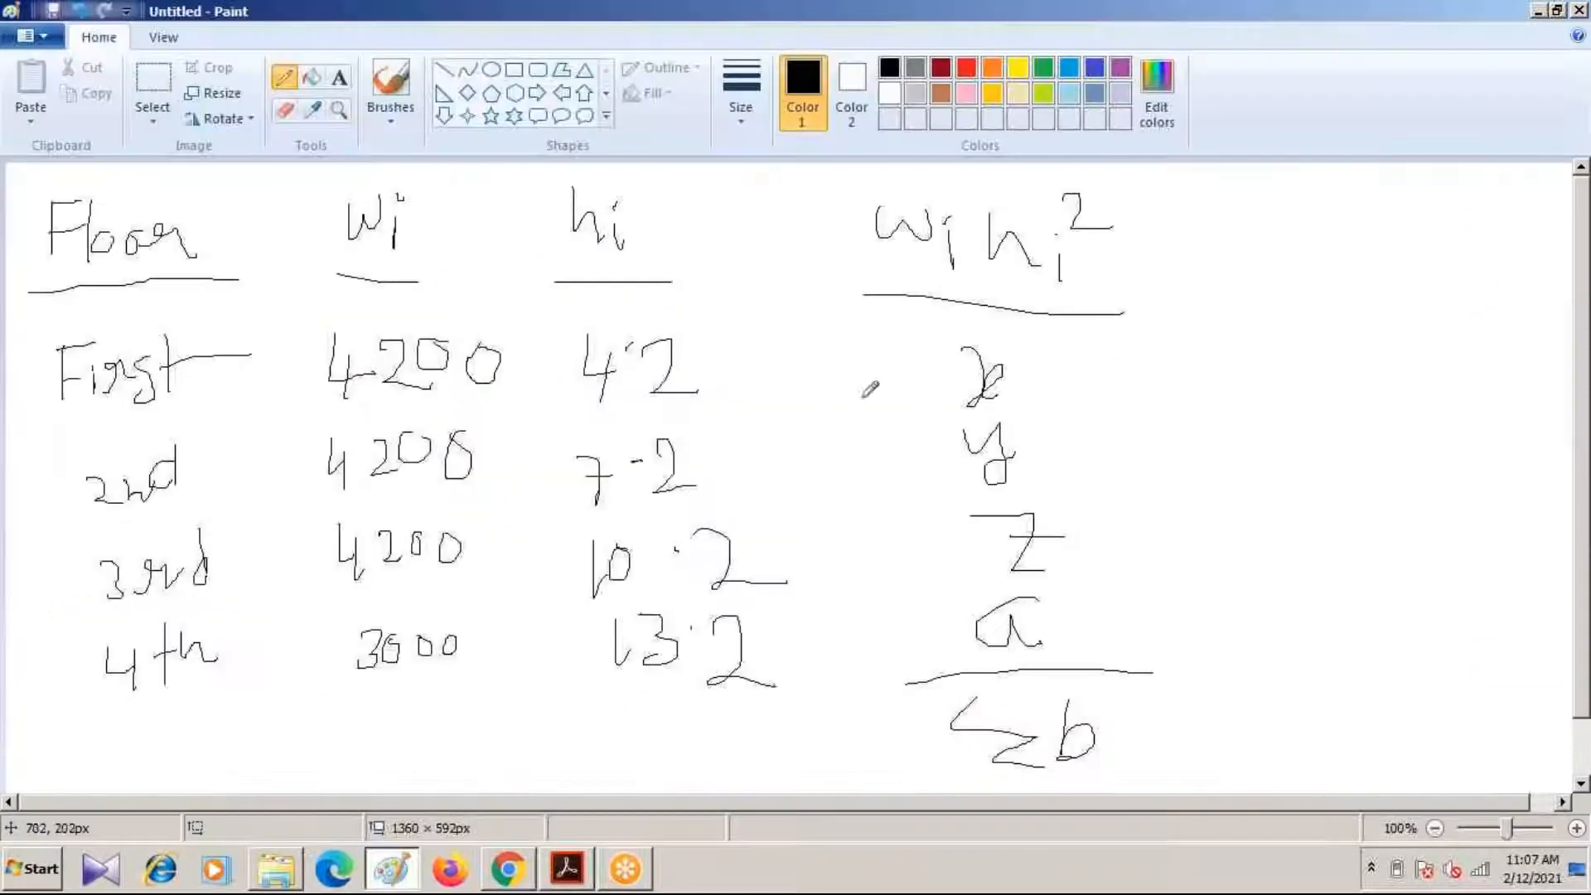
pyautogui.moveTo(1255, 277); pyautogui.dragTo(1266, 325)
pyautogui.moveTo(1311, 286)
pyautogui.mouseDown()
pyautogui.moveTo(1294, 305)
pyautogui.moveTo(1332, 323)
pyautogui.moveTo(1280, 360)
pyautogui.mouseUp()
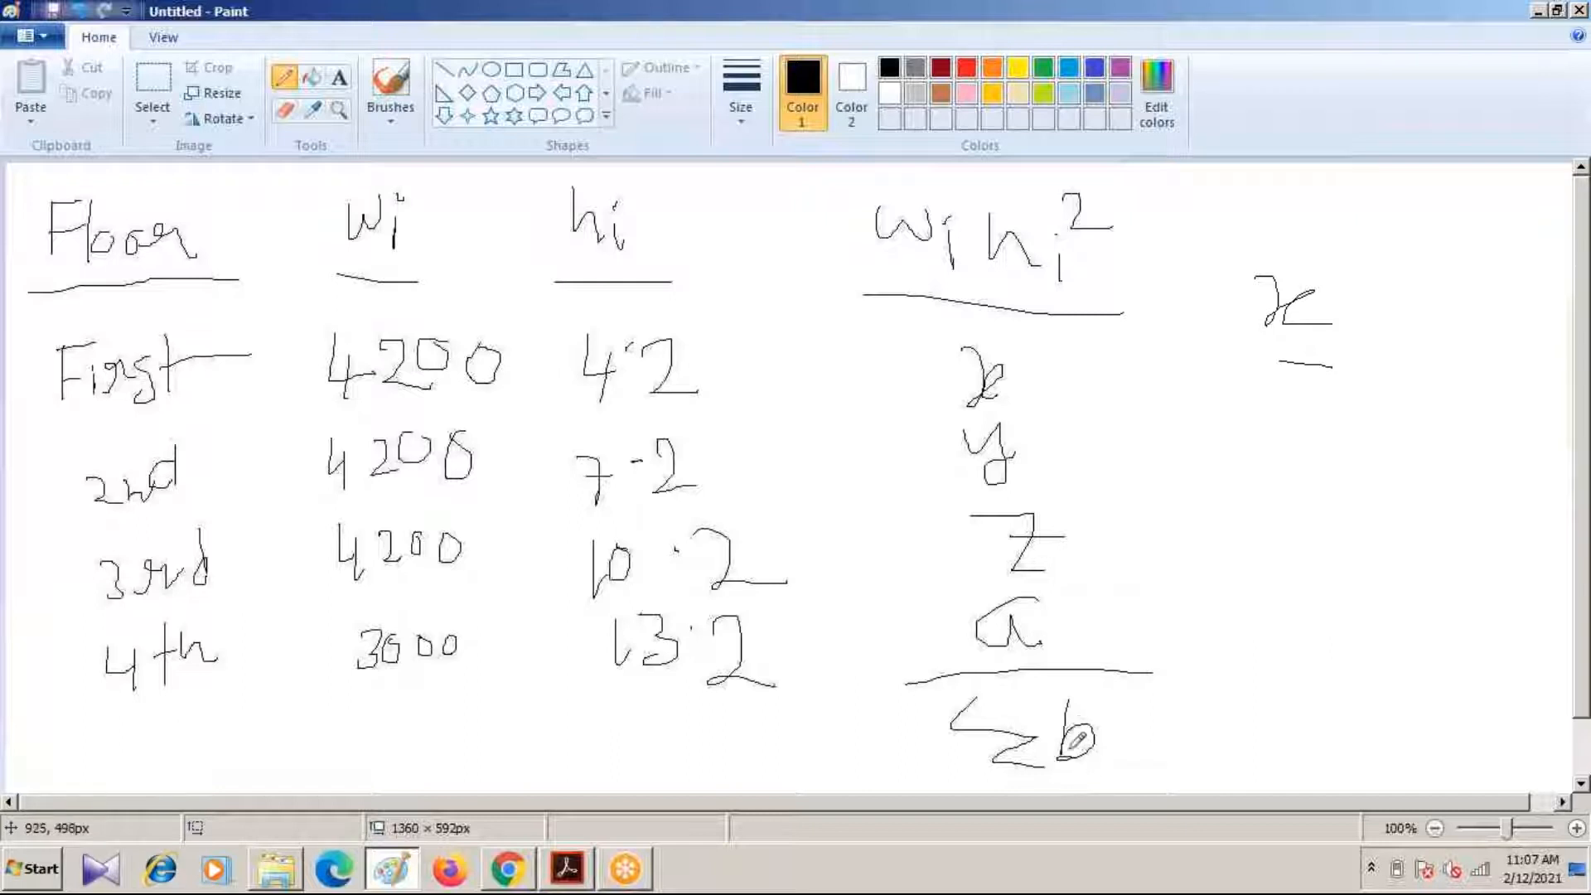
pyautogui.moveTo(1280, 362); pyautogui.dragTo(1216, 362)
pyautogui.moveTo(1267, 377)
pyautogui.mouseDown()
pyautogui.moveTo(1286, 392)
pyautogui.moveTo(1268, 411)
pyautogui.moveTo(1369, 347)
pyautogui.moveTo(1378, 375)
pyautogui.moveTo(1409, 343)
pyautogui.moveTo(1422, 397)
pyautogui.moveTo(1441, 384)
pyautogui.moveTo(1424, 397)
pyautogui.mouseUp()
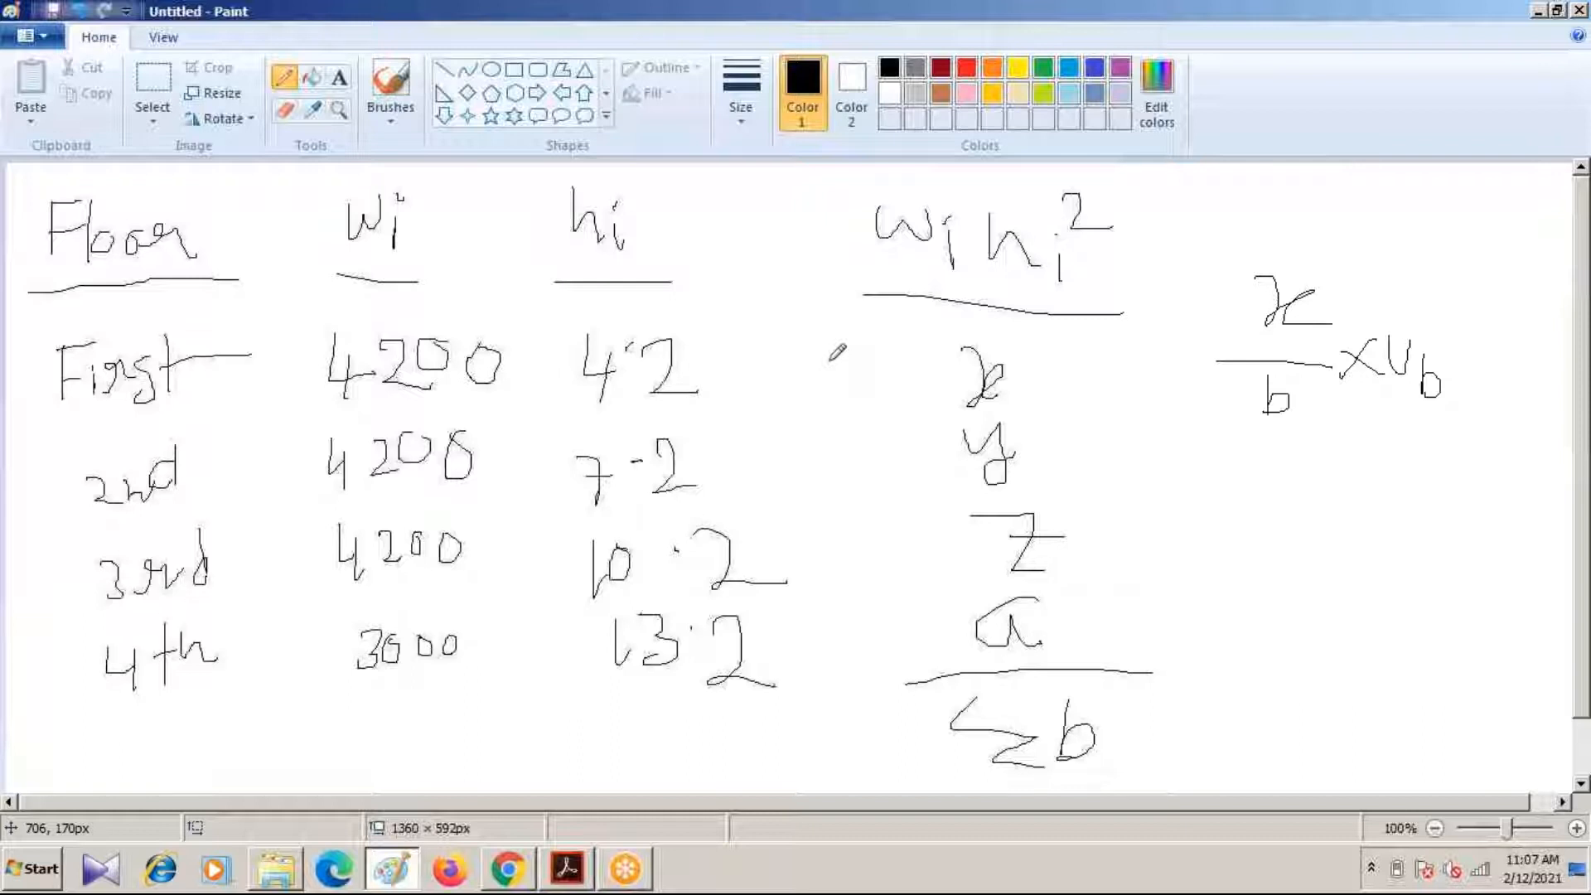
# Minimize the Chrome, Paint and Acrobat Reader windows to reveal the desktop
pyautogui.click(506, 877)
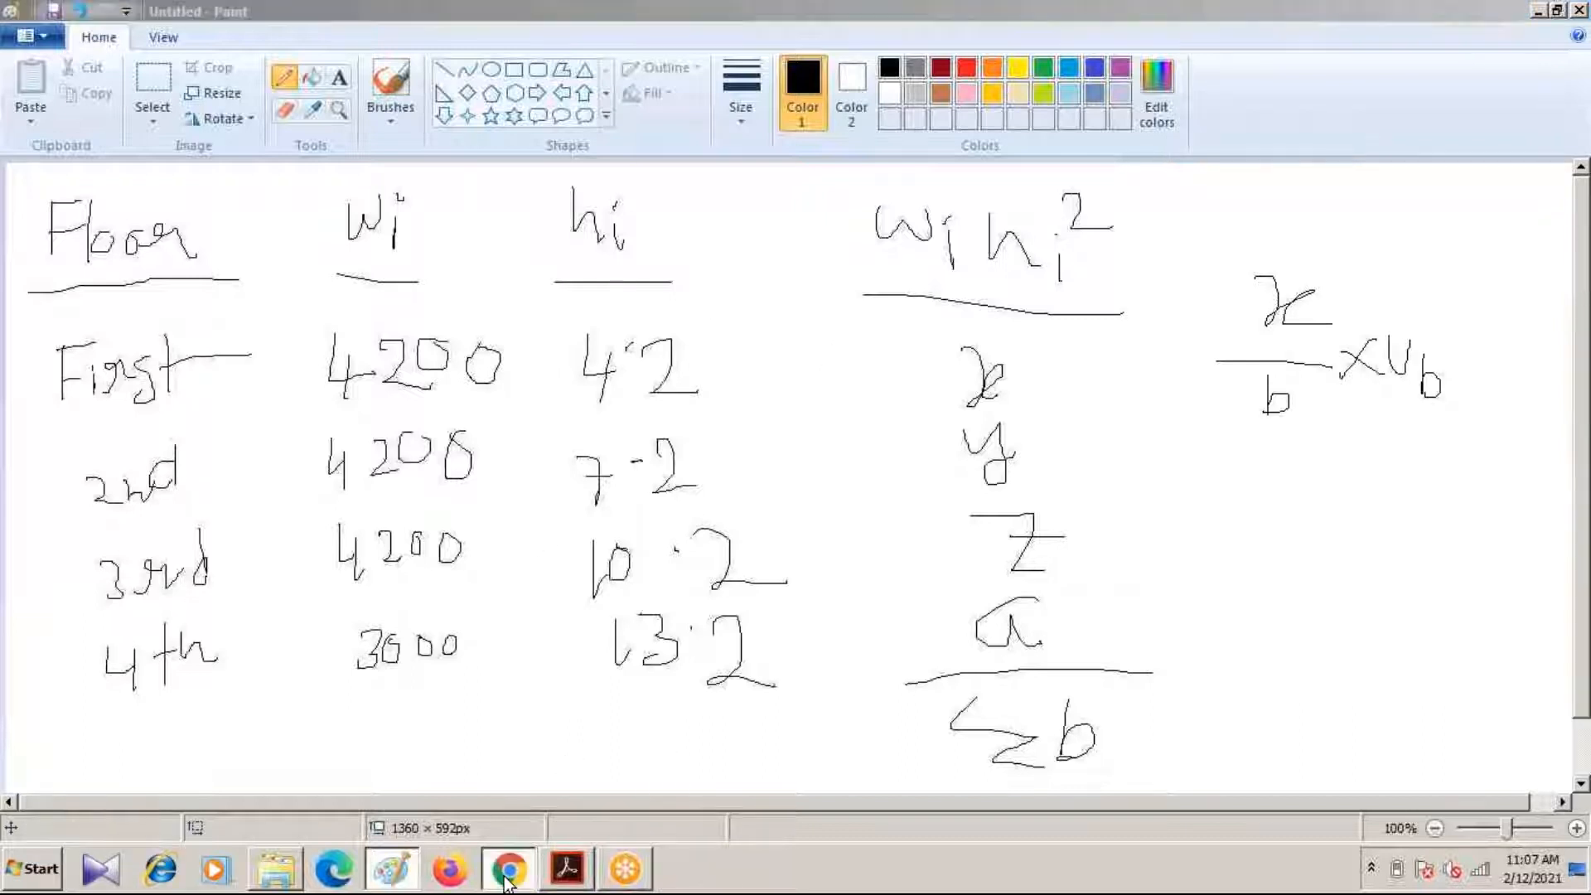
pyautogui.moveTo(953, 28)
pyautogui.mouseDown()
pyautogui.moveTo(822, 247)
pyautogui.moveTo(820, 326)
pyautogui.mouseUp()
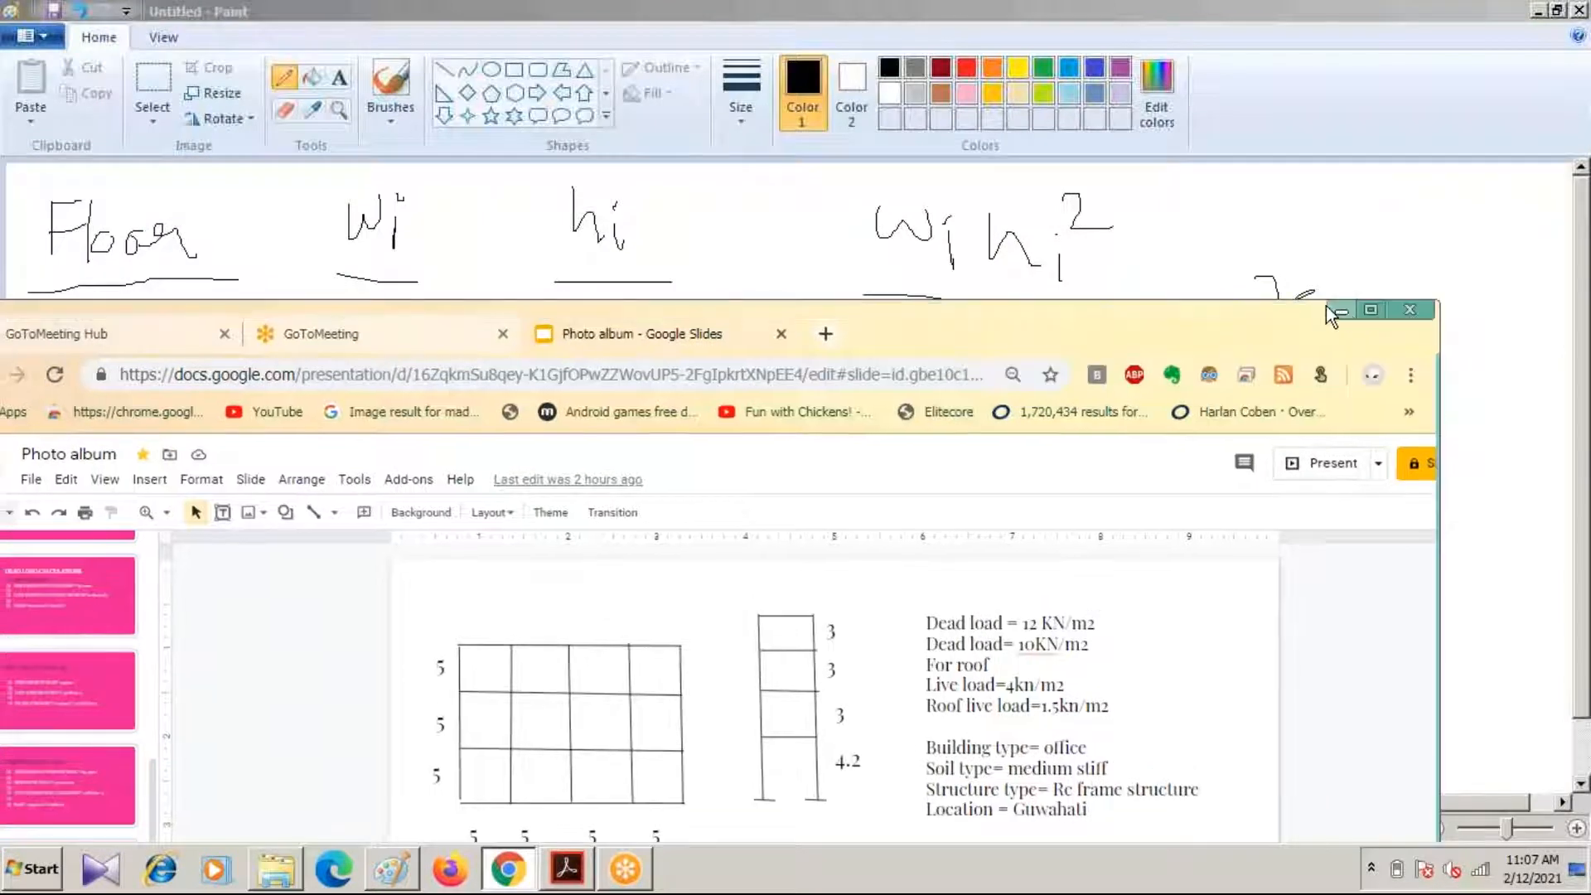
pyautogui.click(1341, 314)
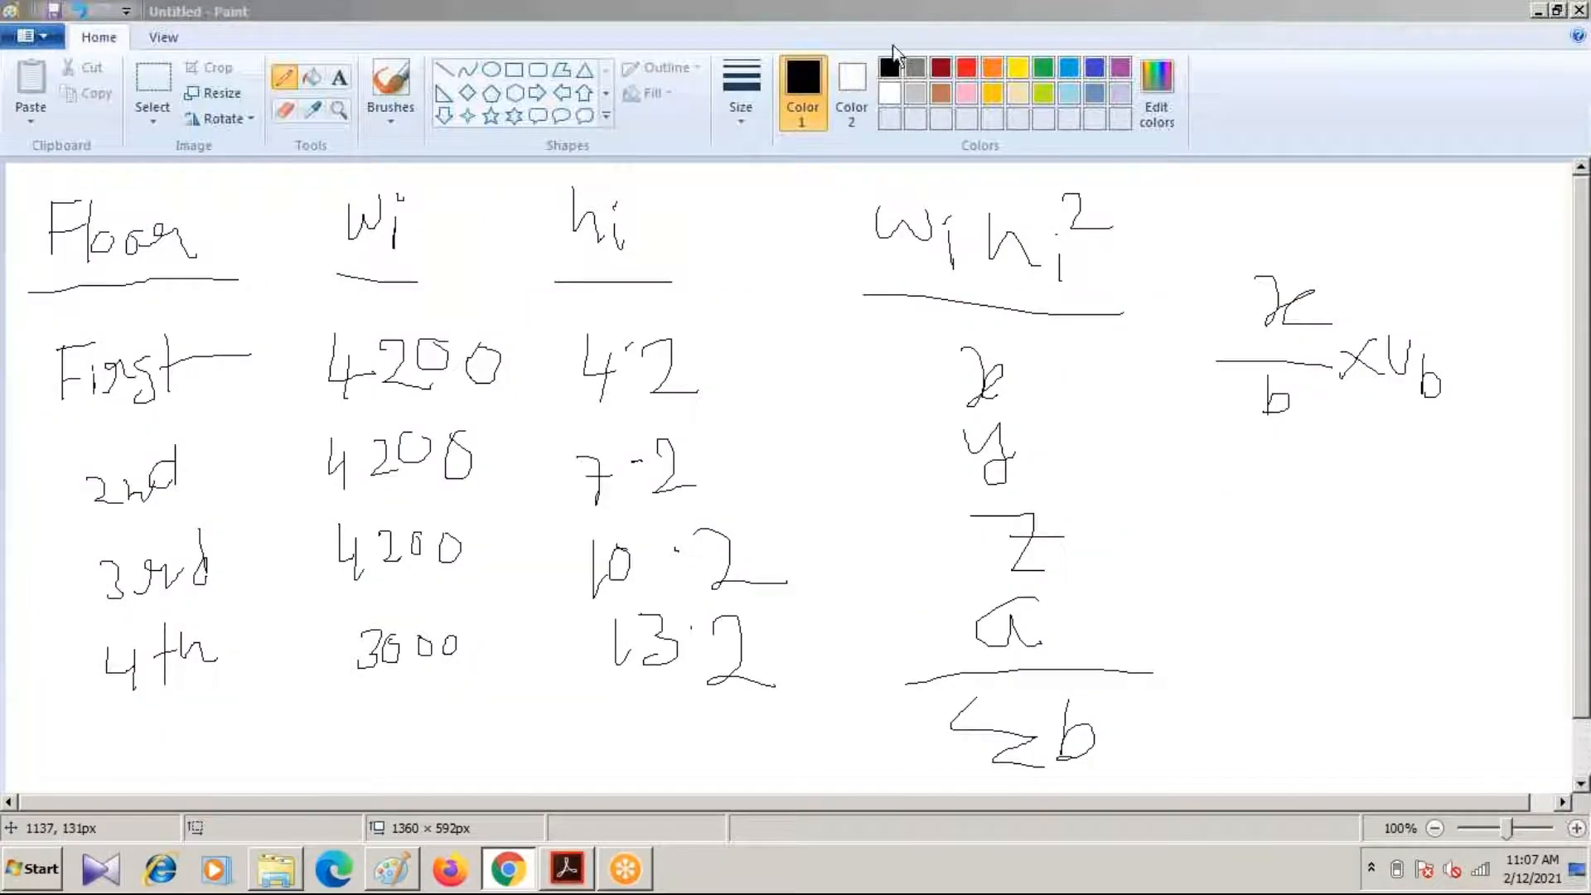
pyautogui.moveTo(885, 18); pyautogui.dragTo(679, 252)
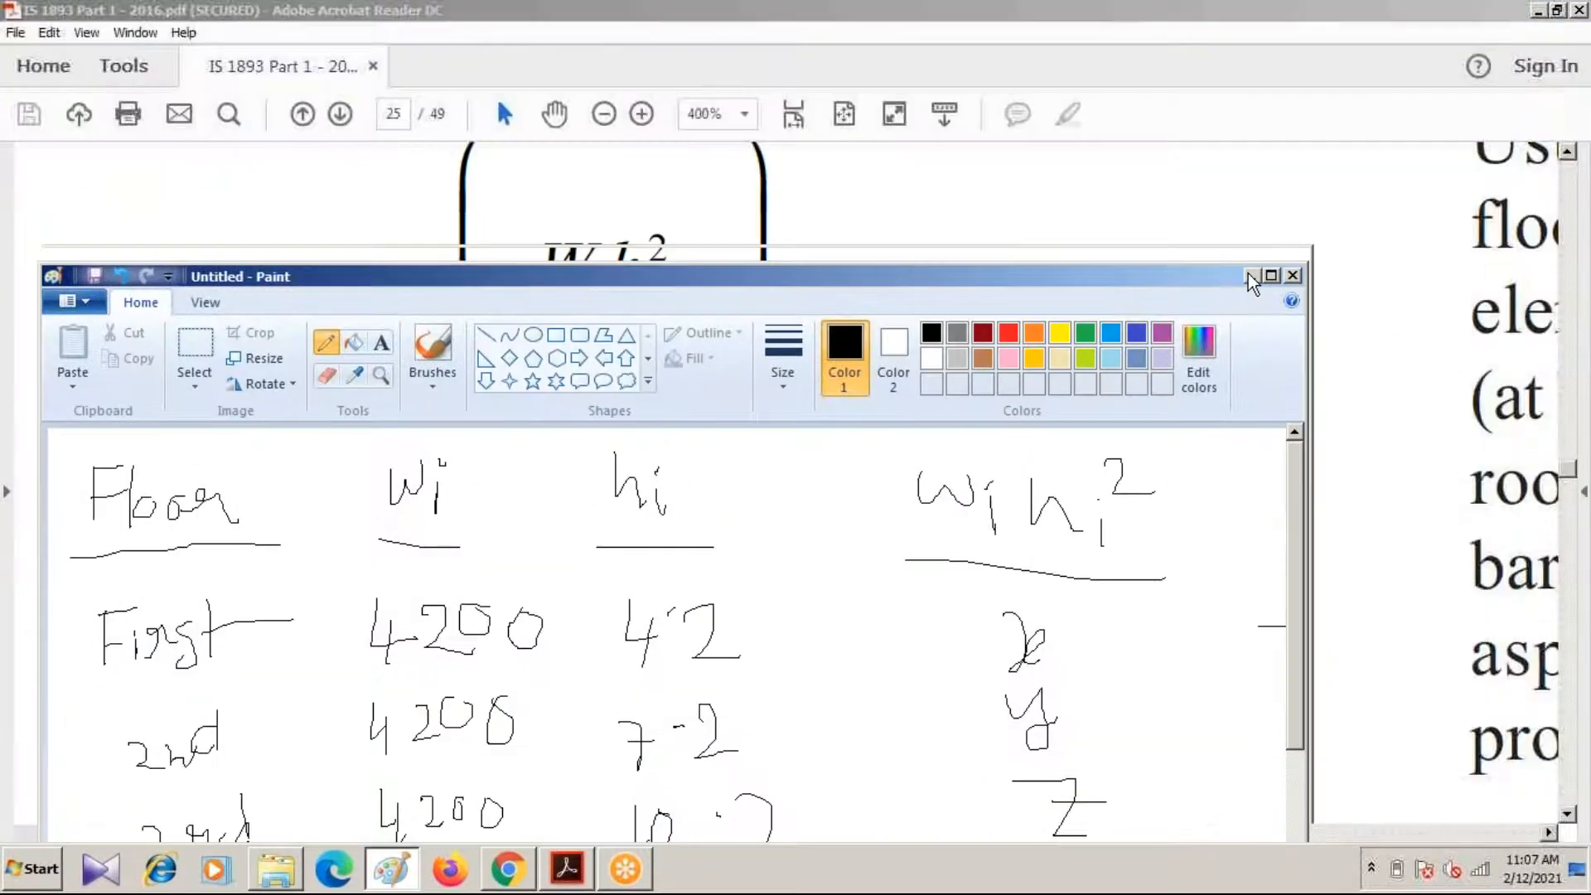
pyautogui.click(830, 158)
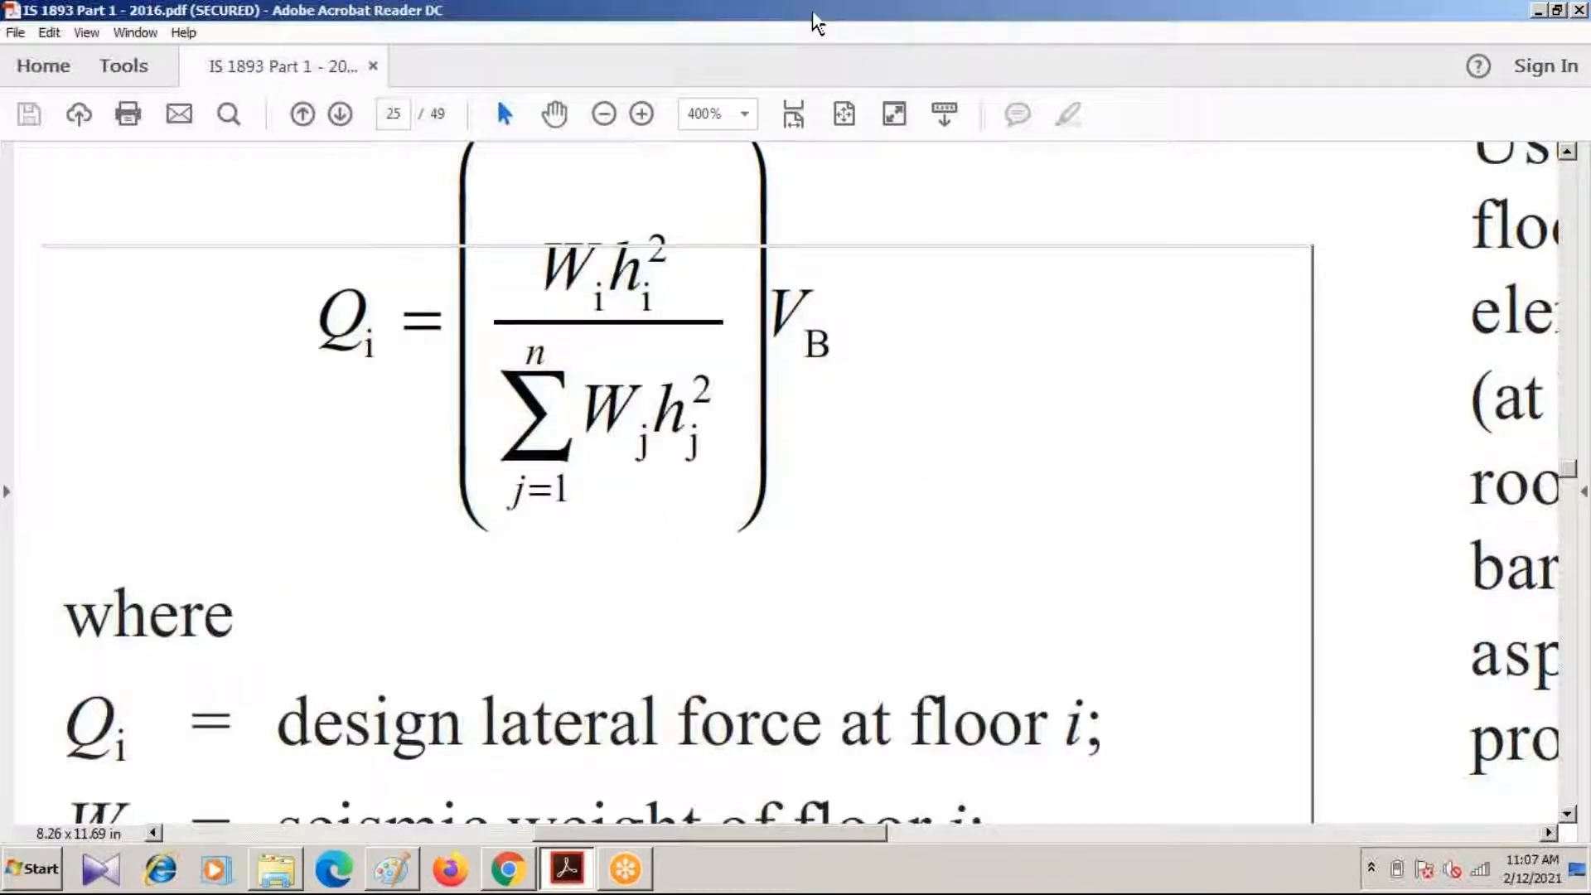
pyautogui.doubleClick(818, 20)
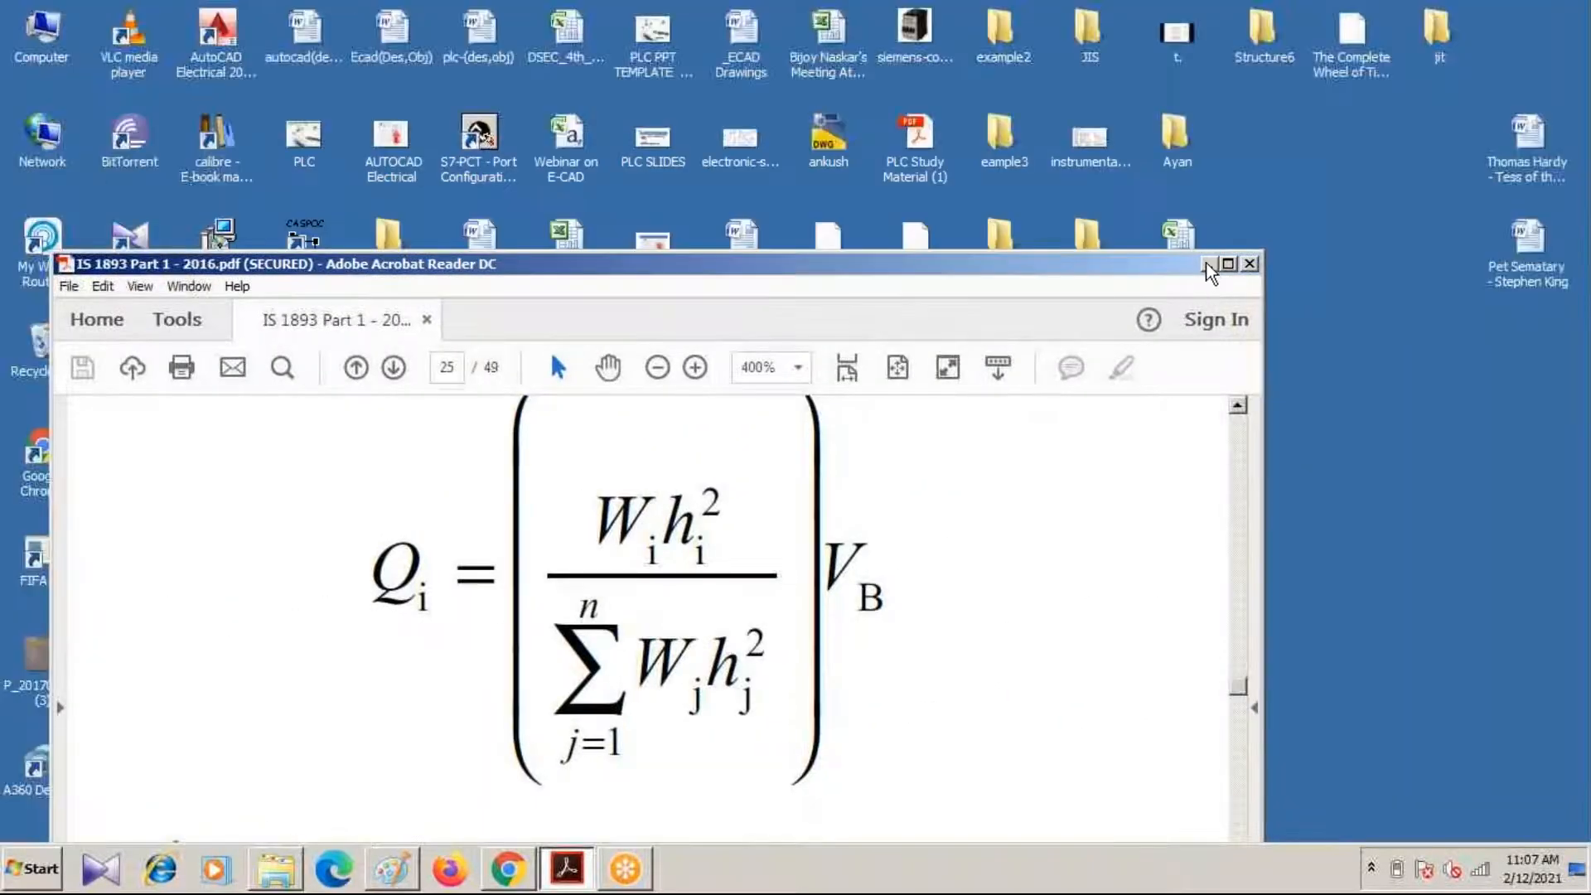
pyautogui.click(1208, 265)
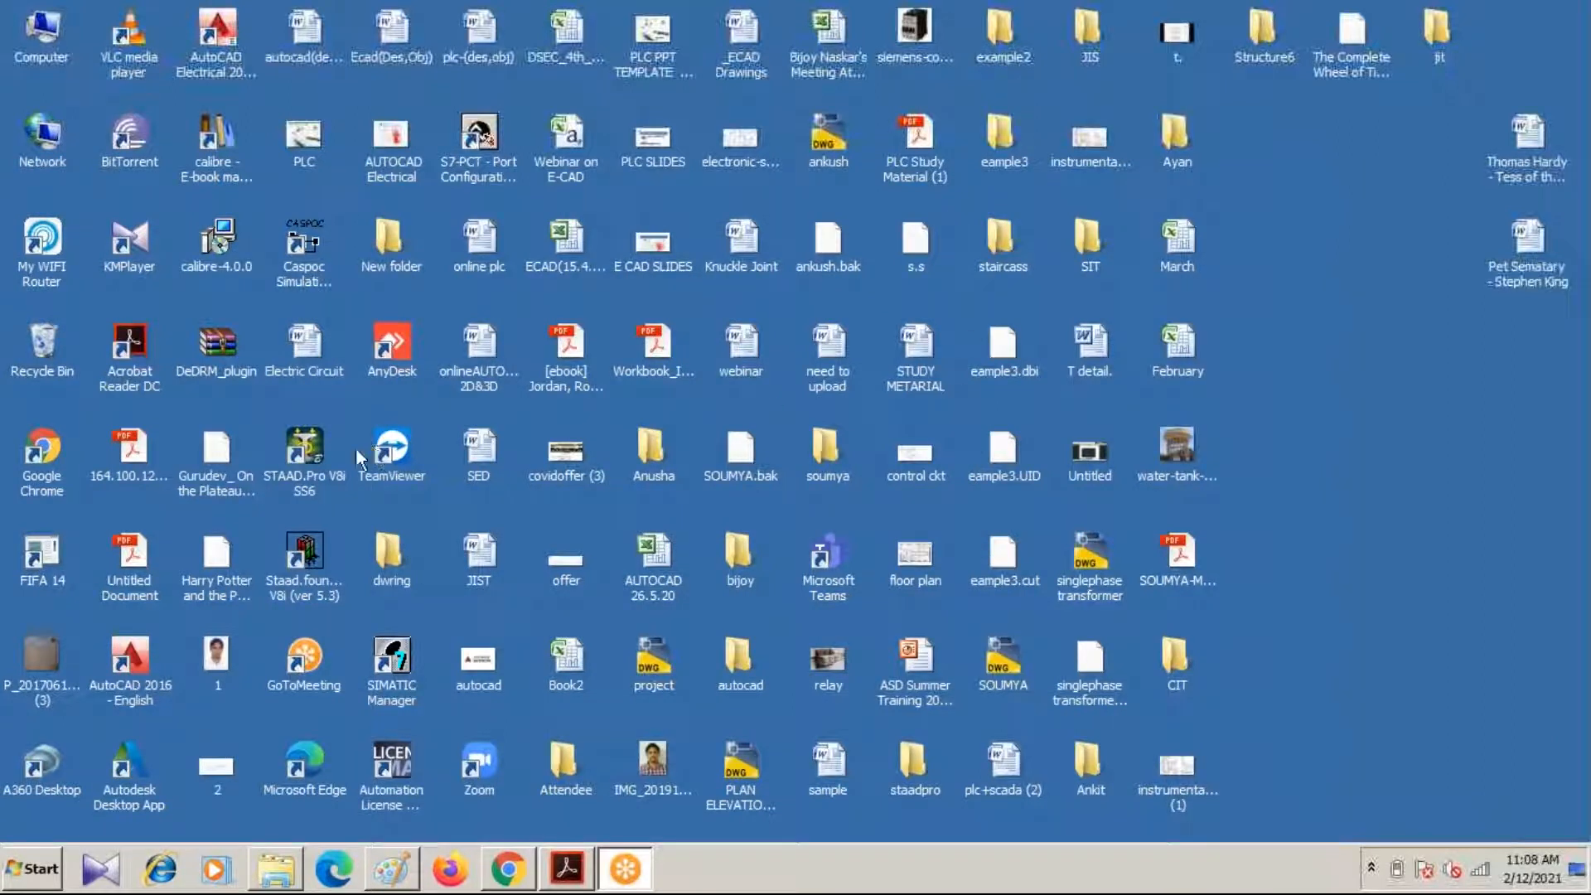
# Launch STAAD.Pro V8i and create a Space model named Structure1 in metres and kilonewtons, overwriting the existing file and starting with Add Beam
pyautogui.doubleClick(315, 456)
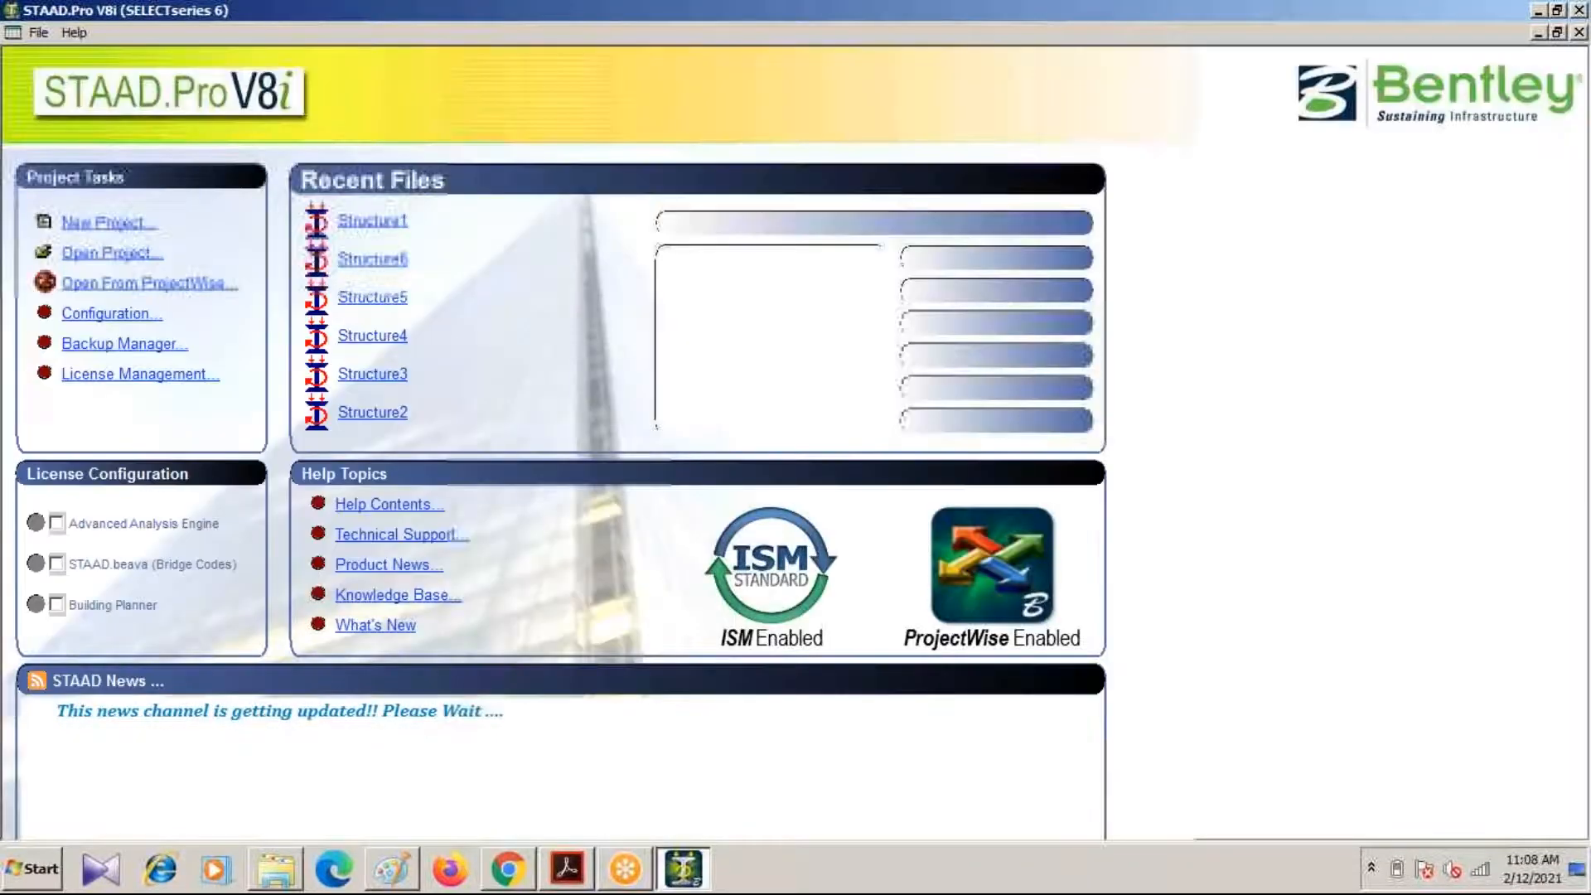
pyautogui.click(98, 223)
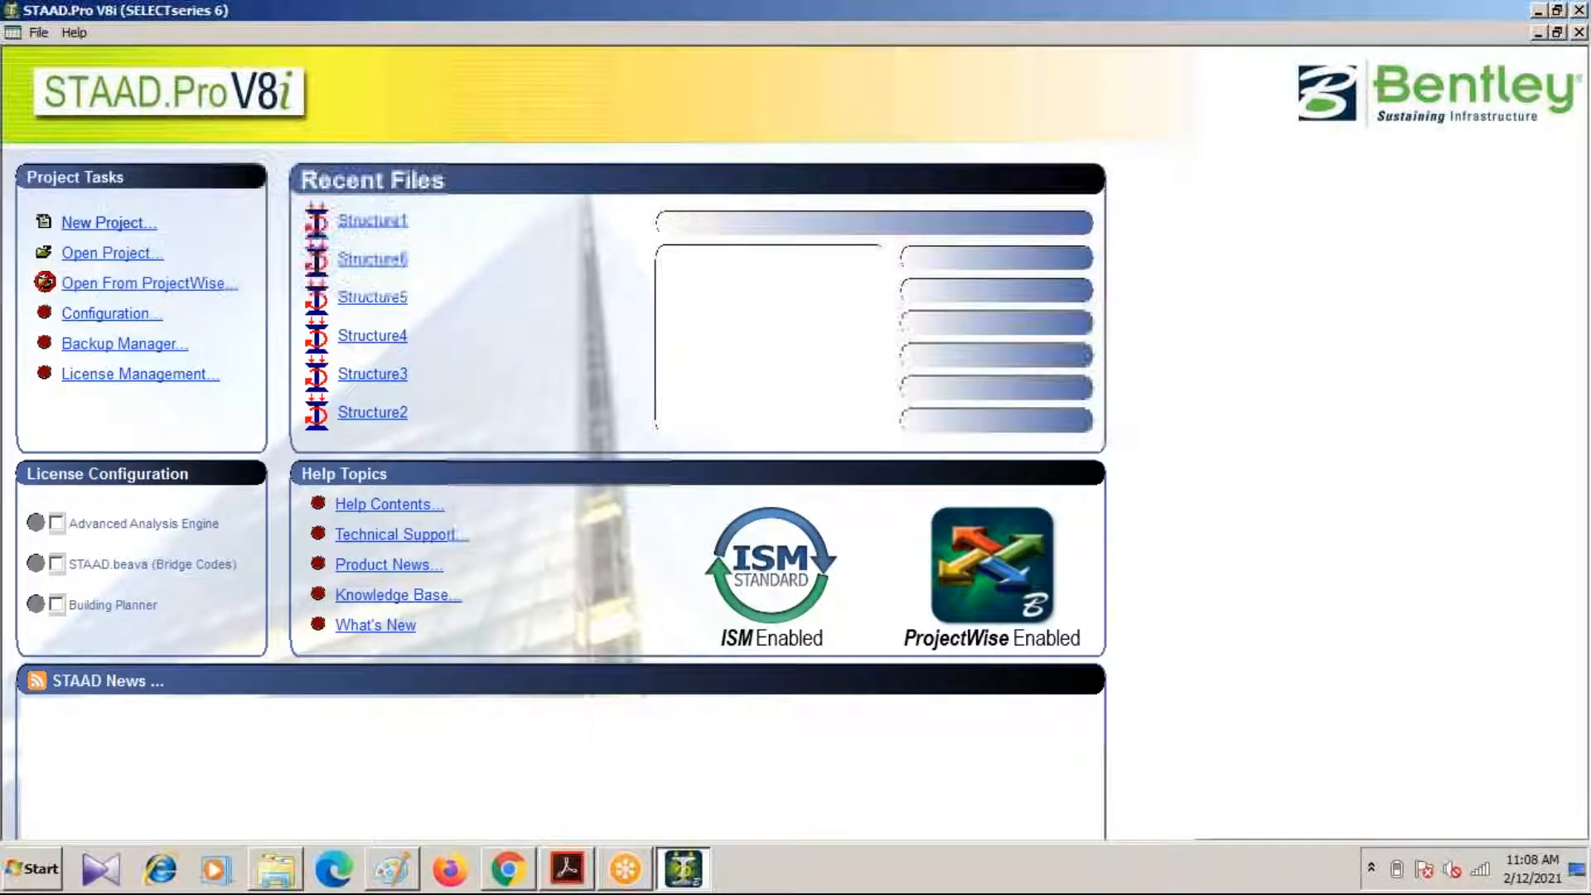
pyautogui.click(555, 246)
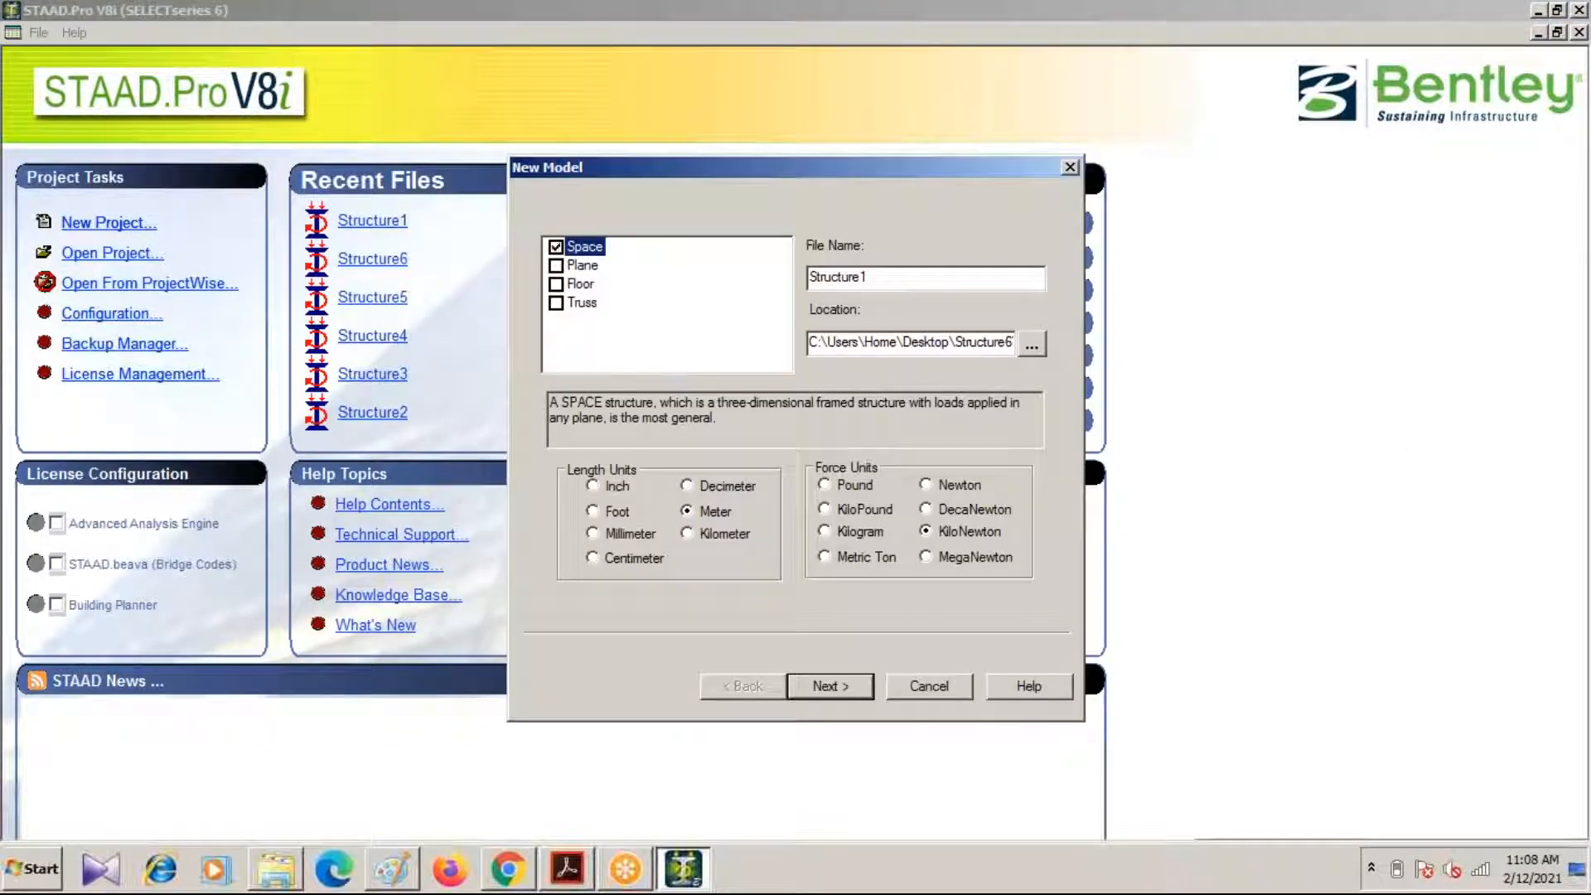
pyautogui.click(828, 686)
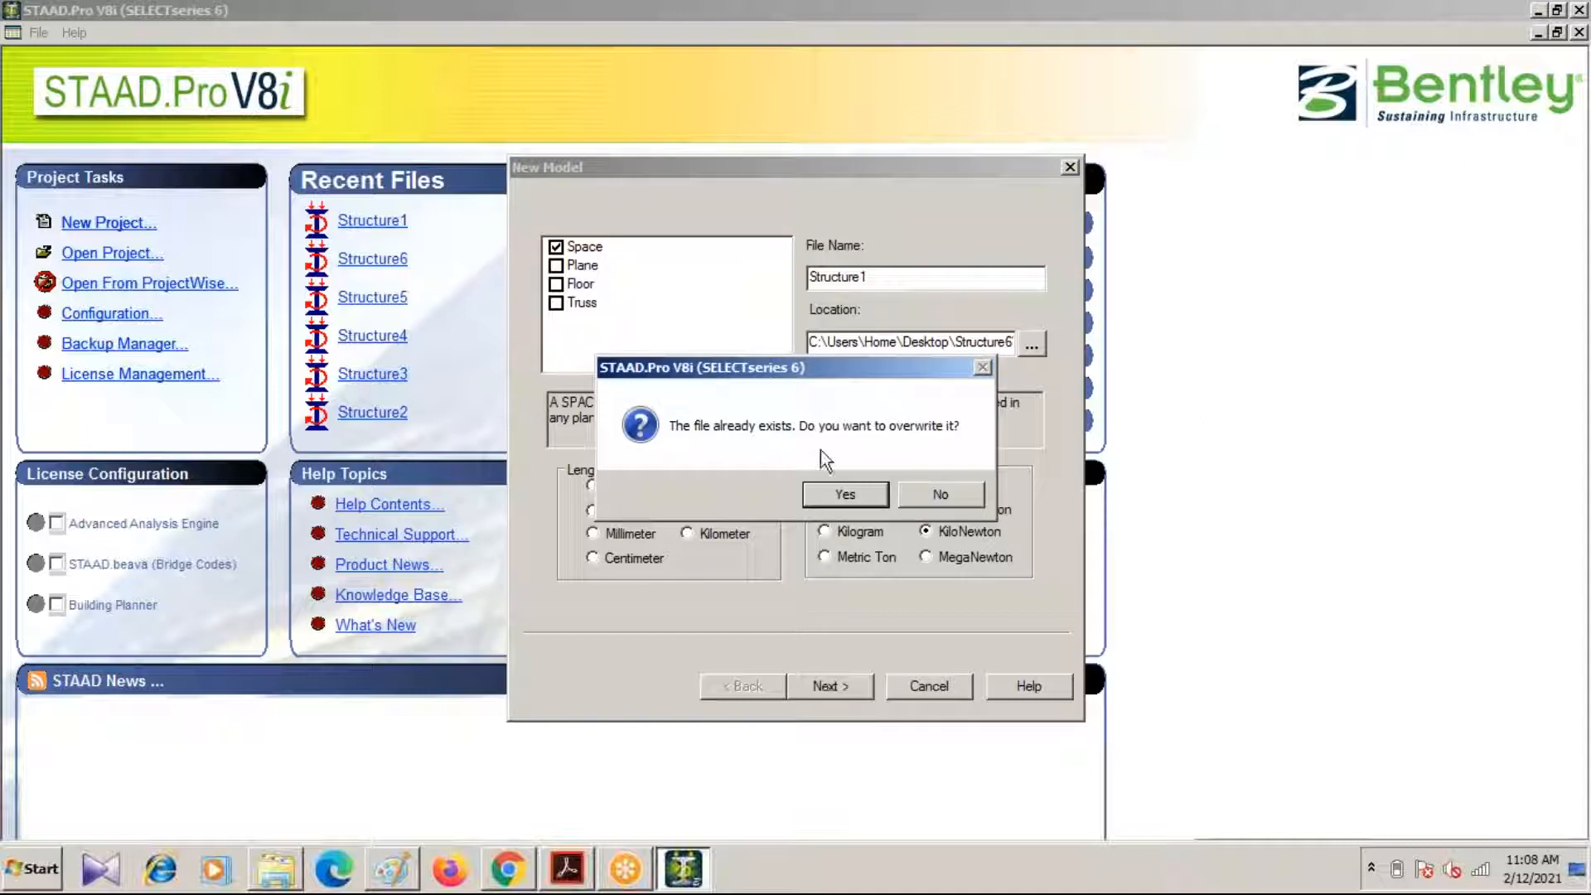
pyautogui.click(848, 499)
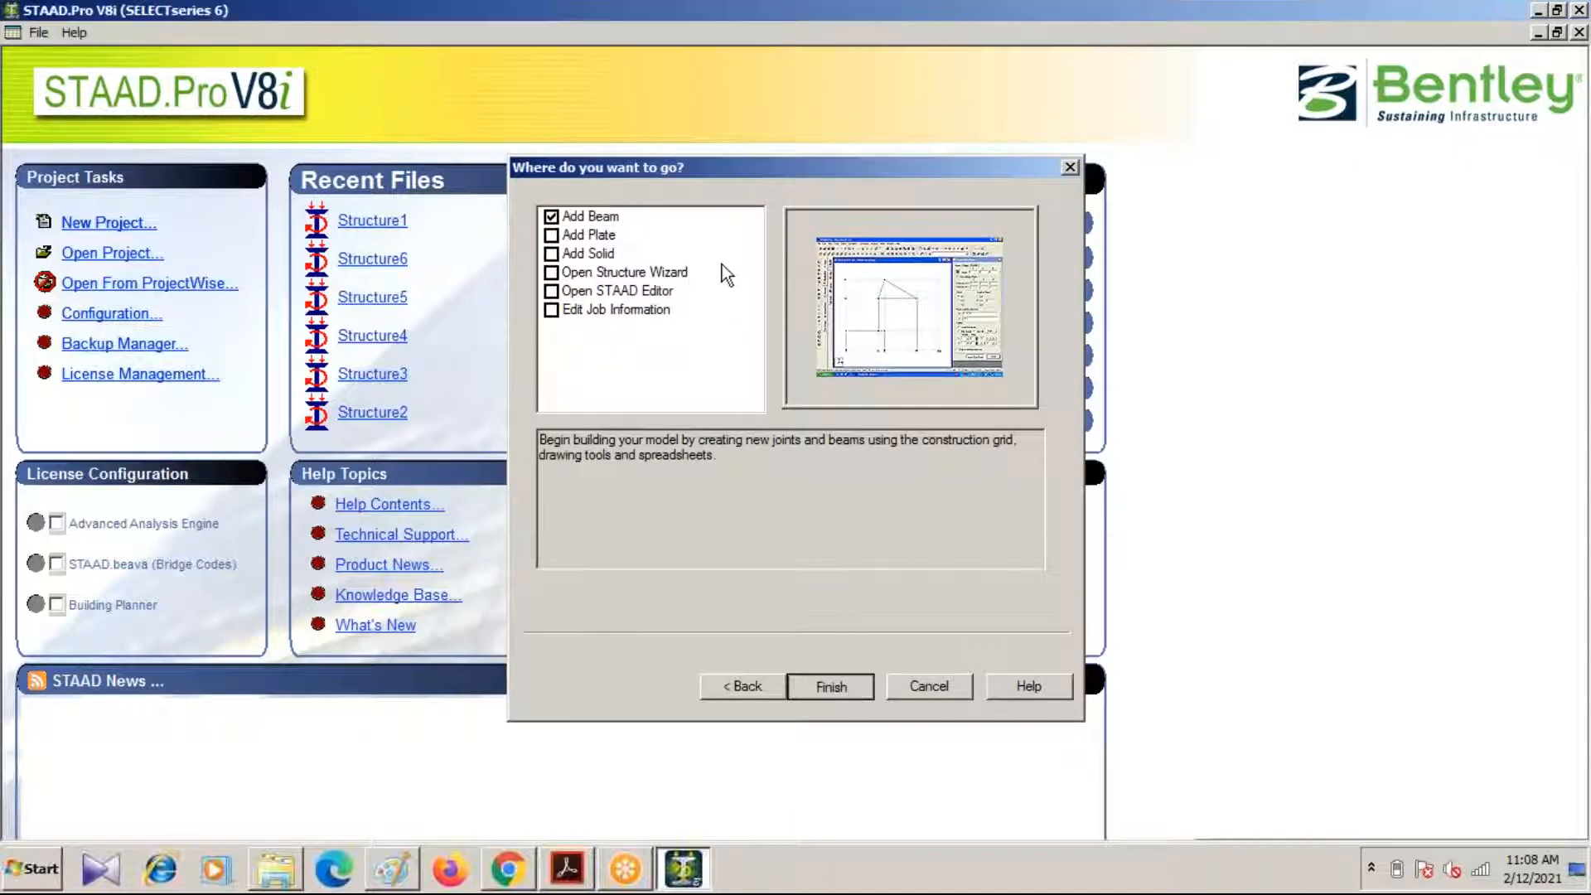
pyautogui.press('Return')
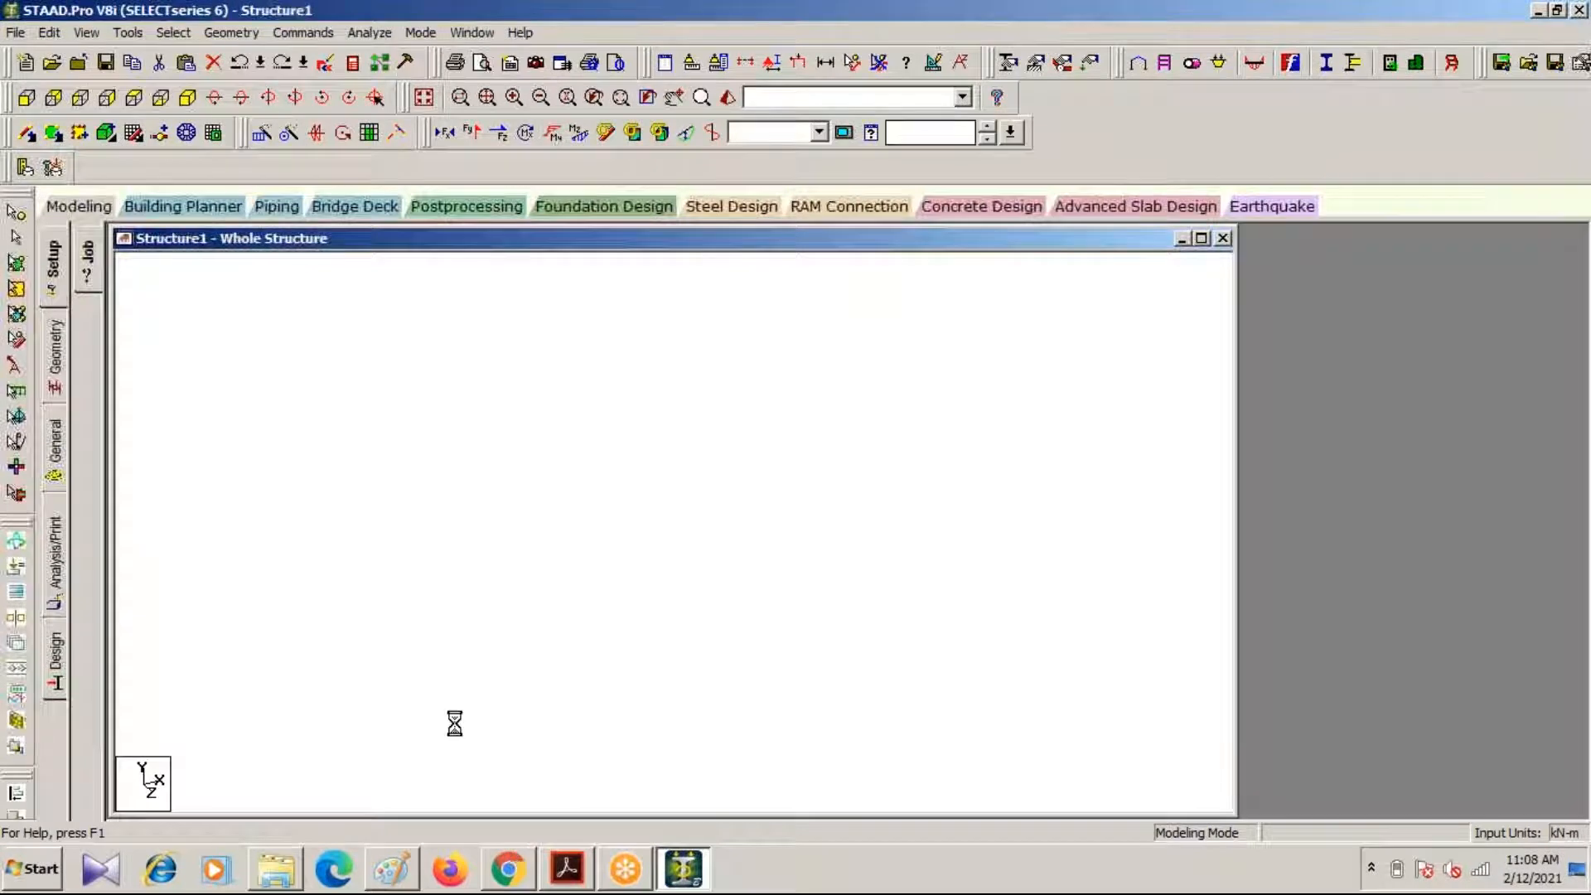
# Check the building's bay spacings and storey heights on the Google Slides page, and return to STAAD.Pro
pyautogui.click(504, 870)
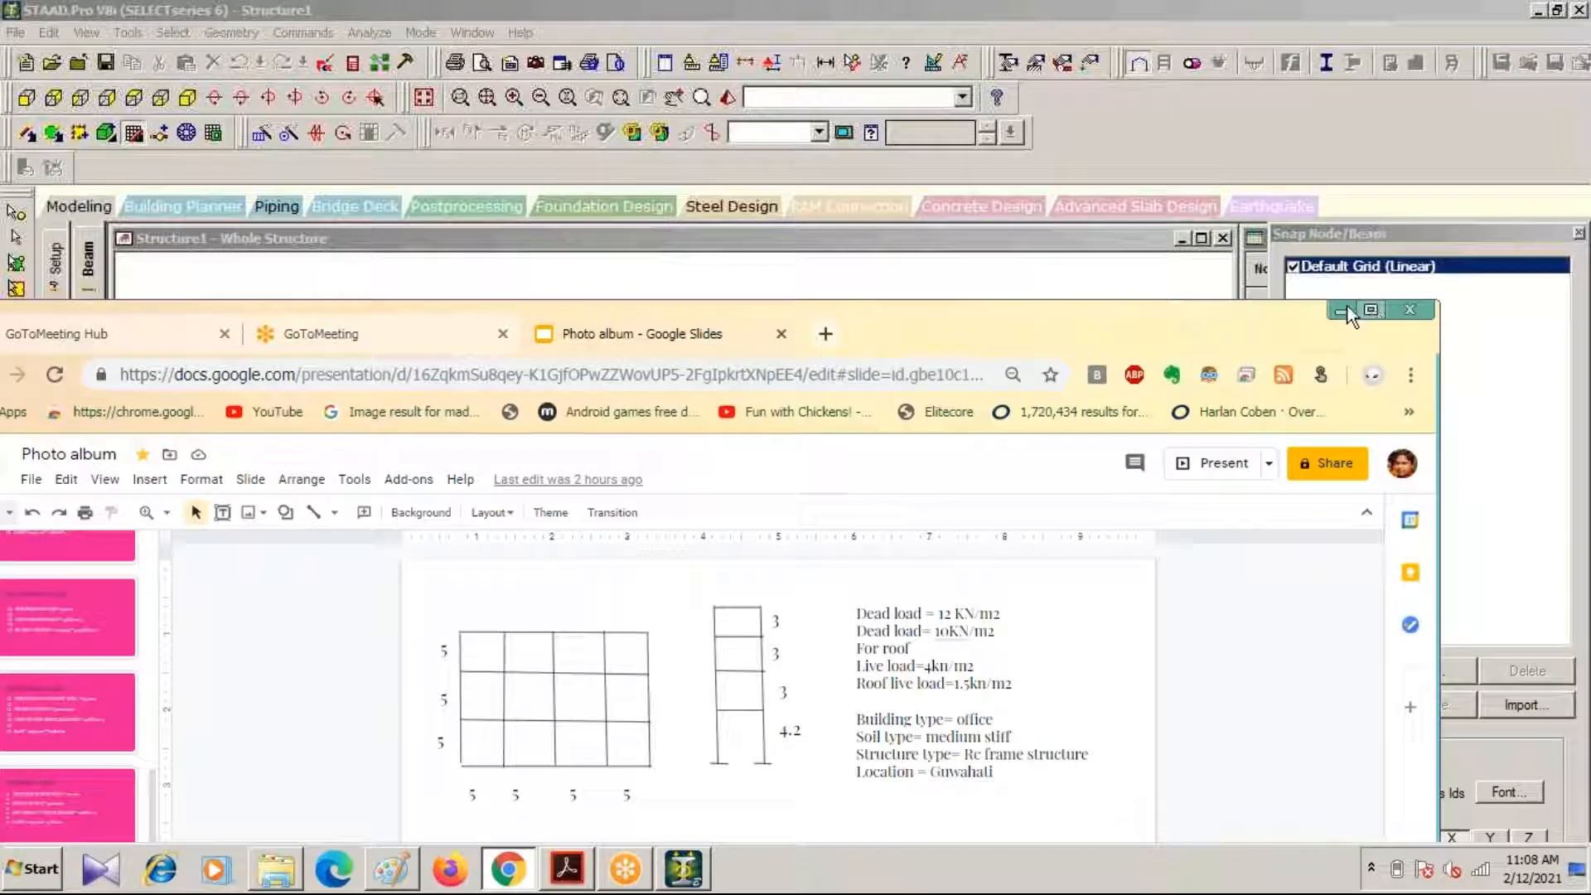
pyautogui.moveTo(1207, 307); pyautogui.dragTo(1257, 9)
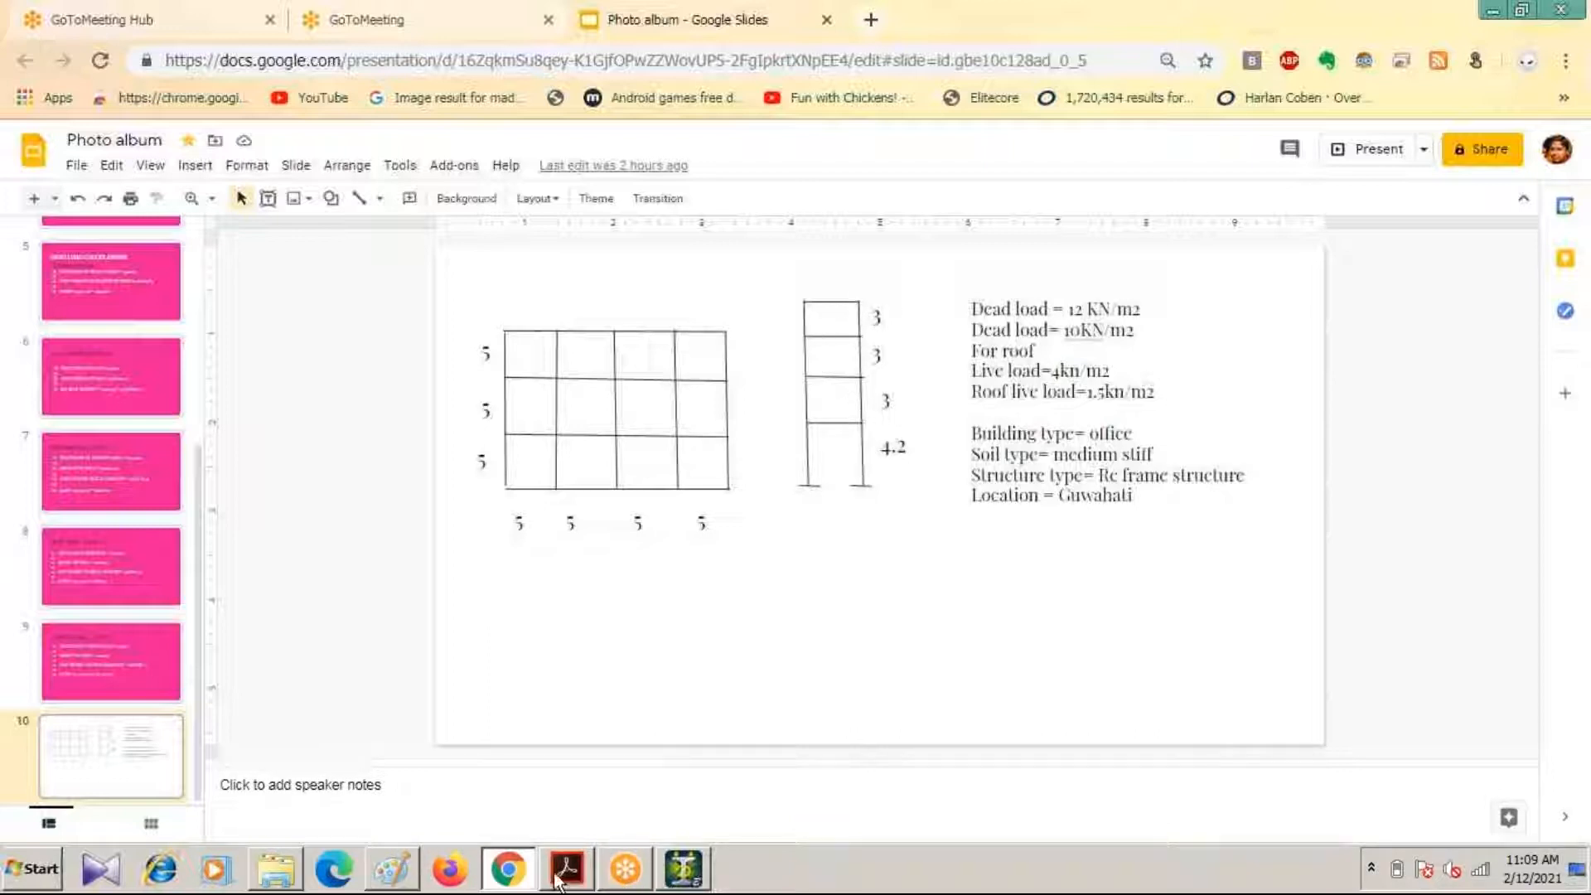
pyautogui.click(680, 878)
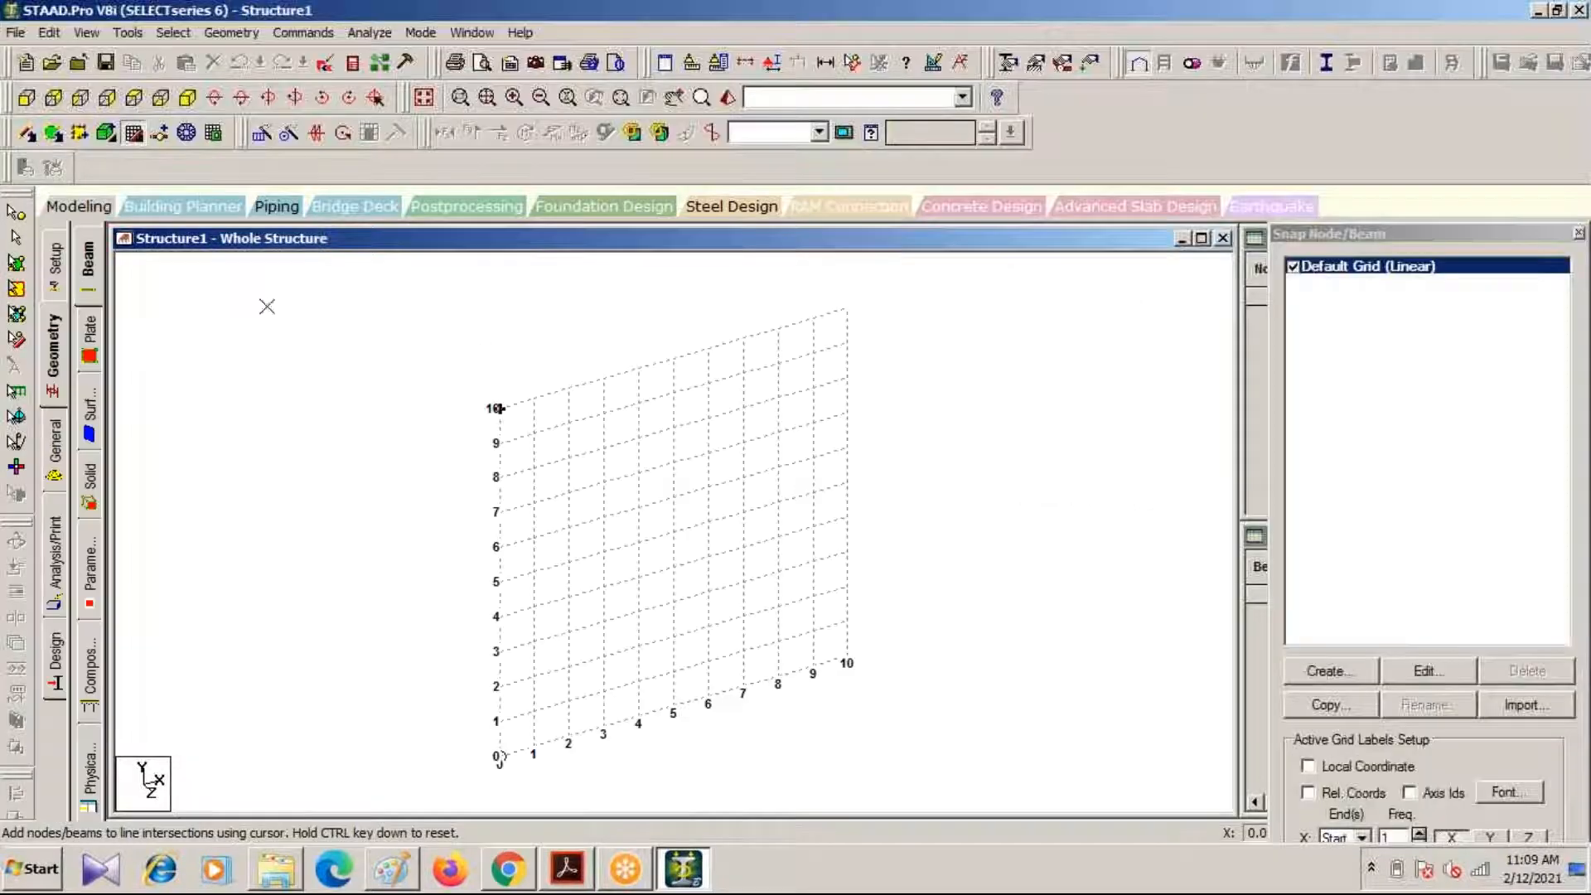
# Close the snap grid, run the Structure Wizard and start a Bay Frame from the Frame Models
pyautogui.click(136, 130)
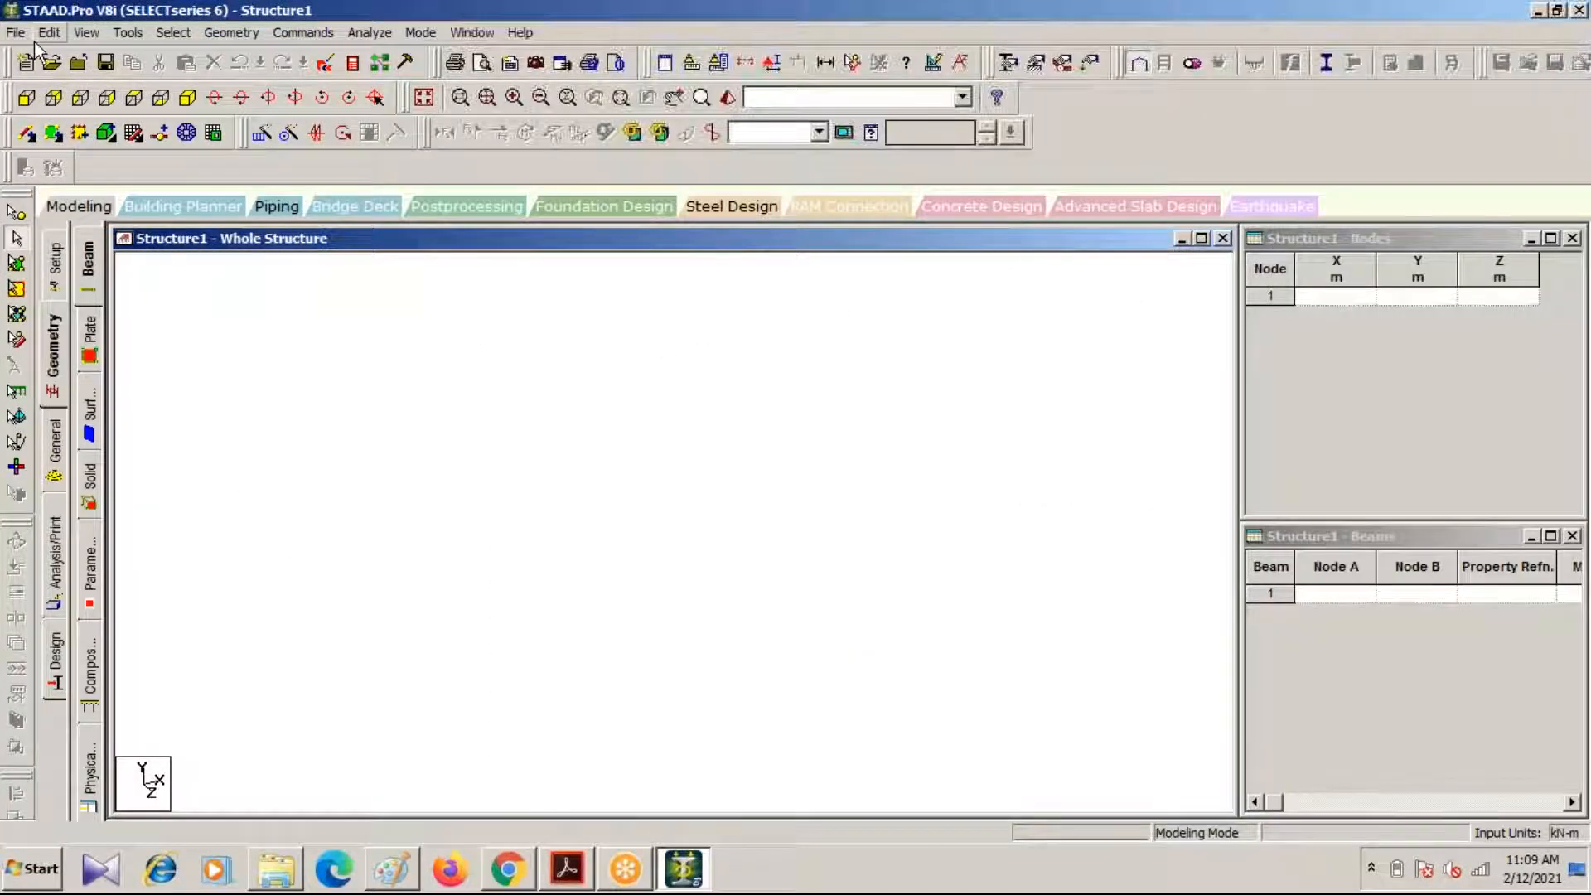
pyautogui.click(178, 31)
pyautogui.moveTo(30, 33)
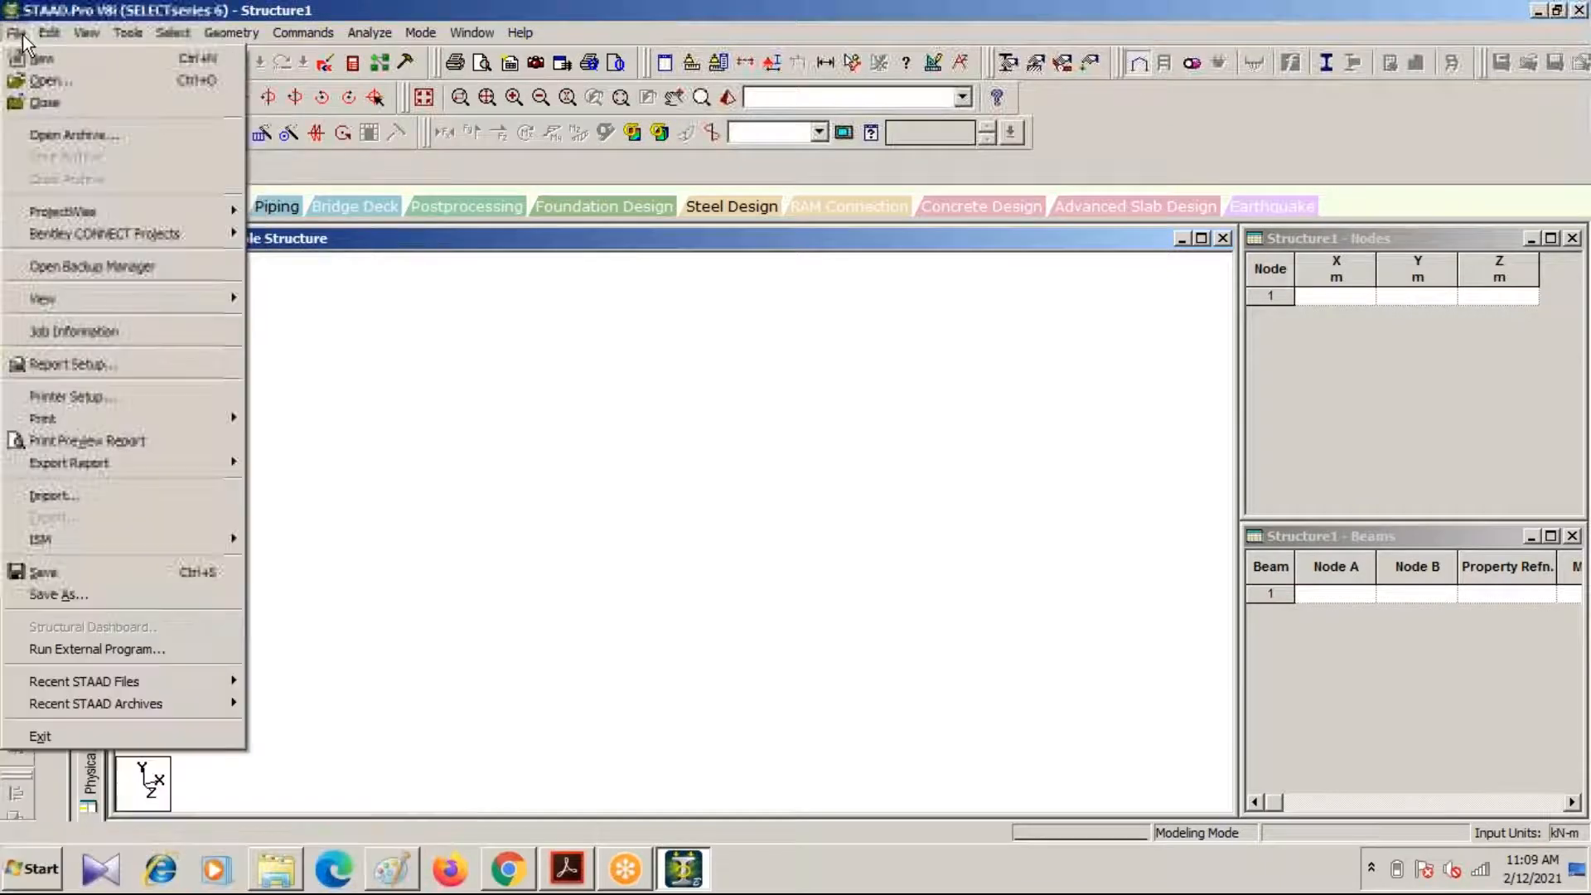
pyautogui.moveTo(232, 32)
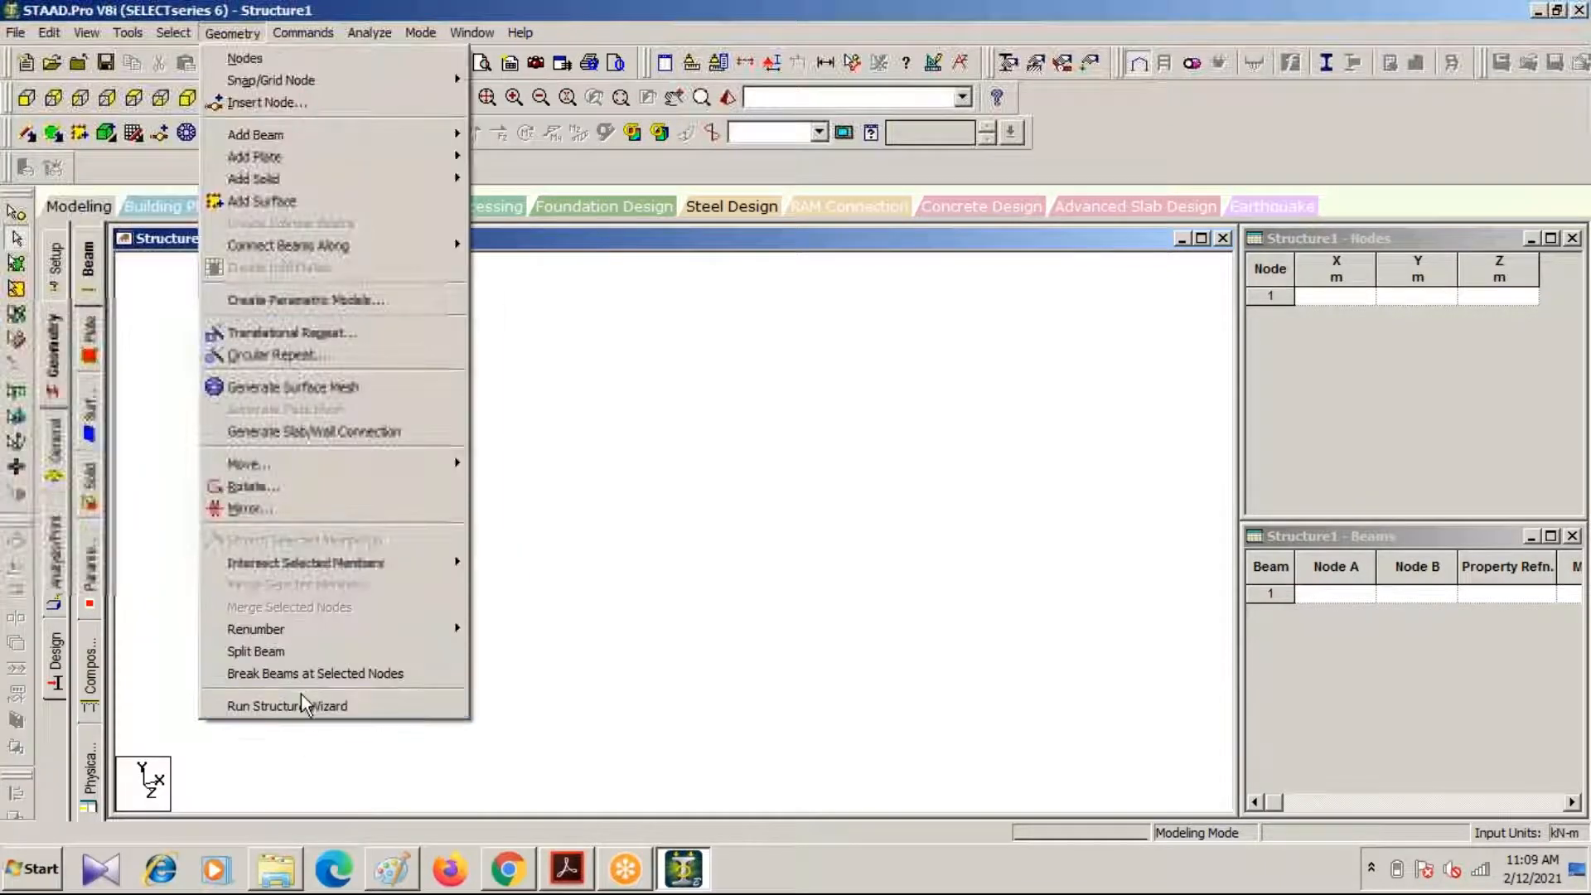
pyautogui.click(301, 705)
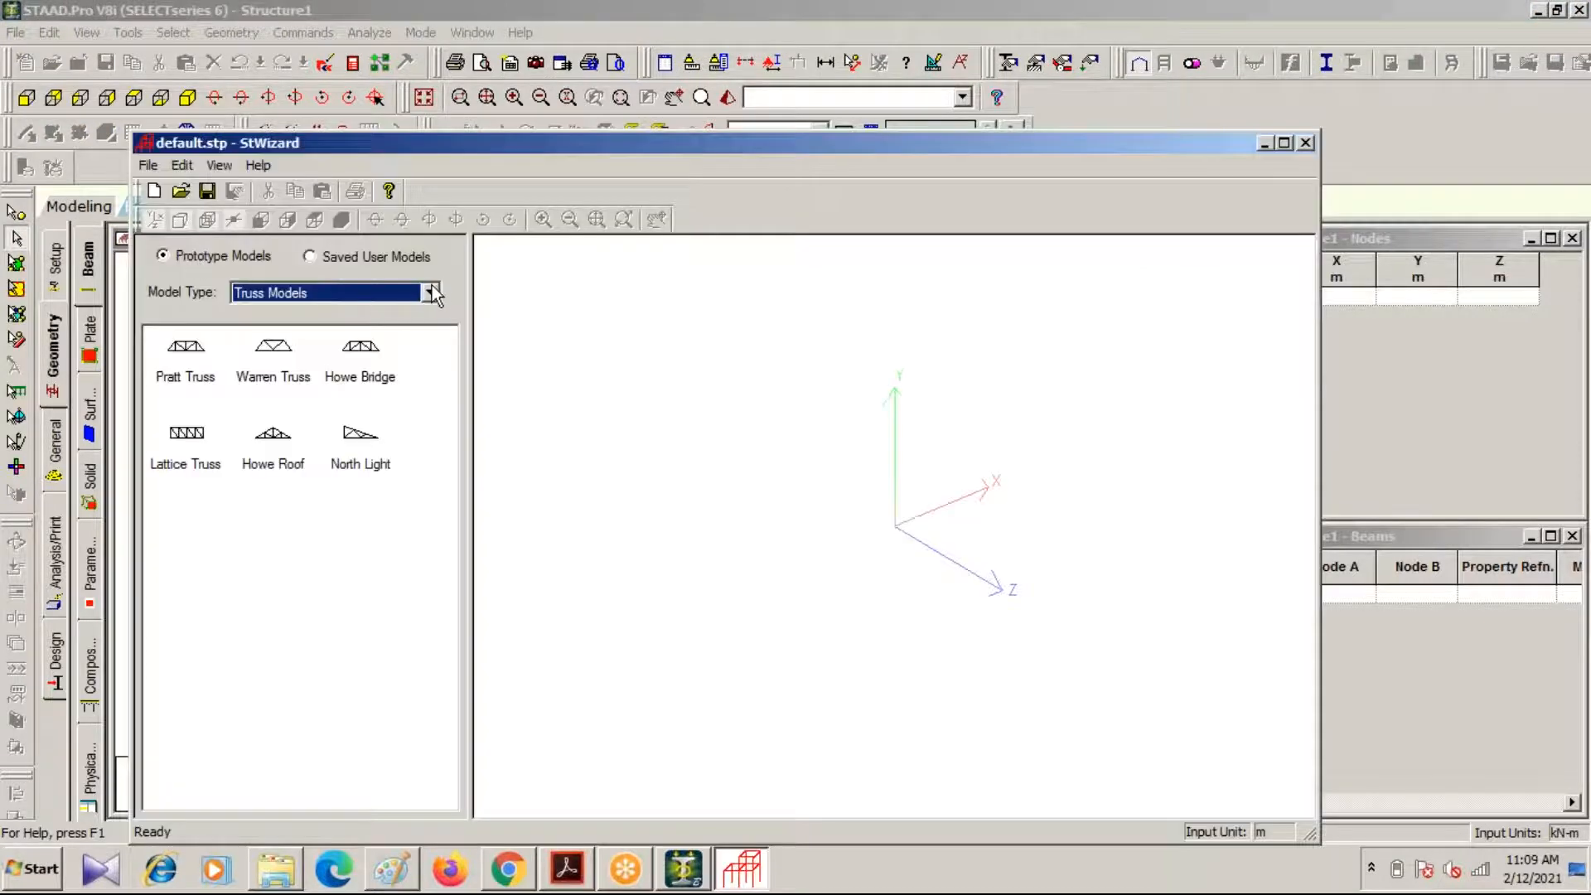
pyautogui.click(431, 292)
pyautogui.click(336, 330)
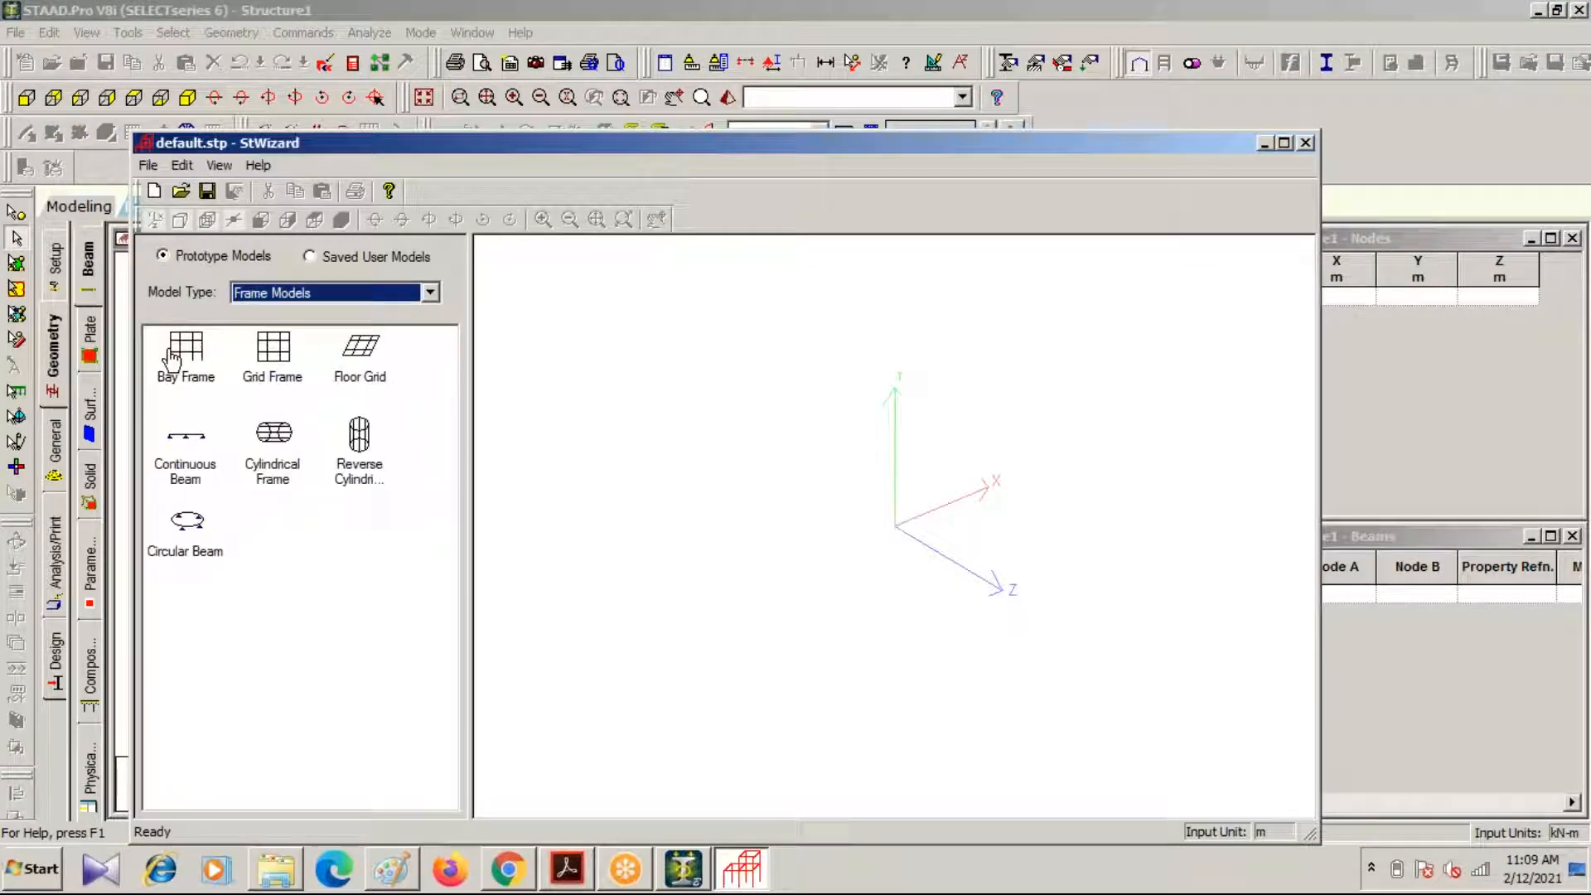
pyautogui.doubleClick(186, 348)
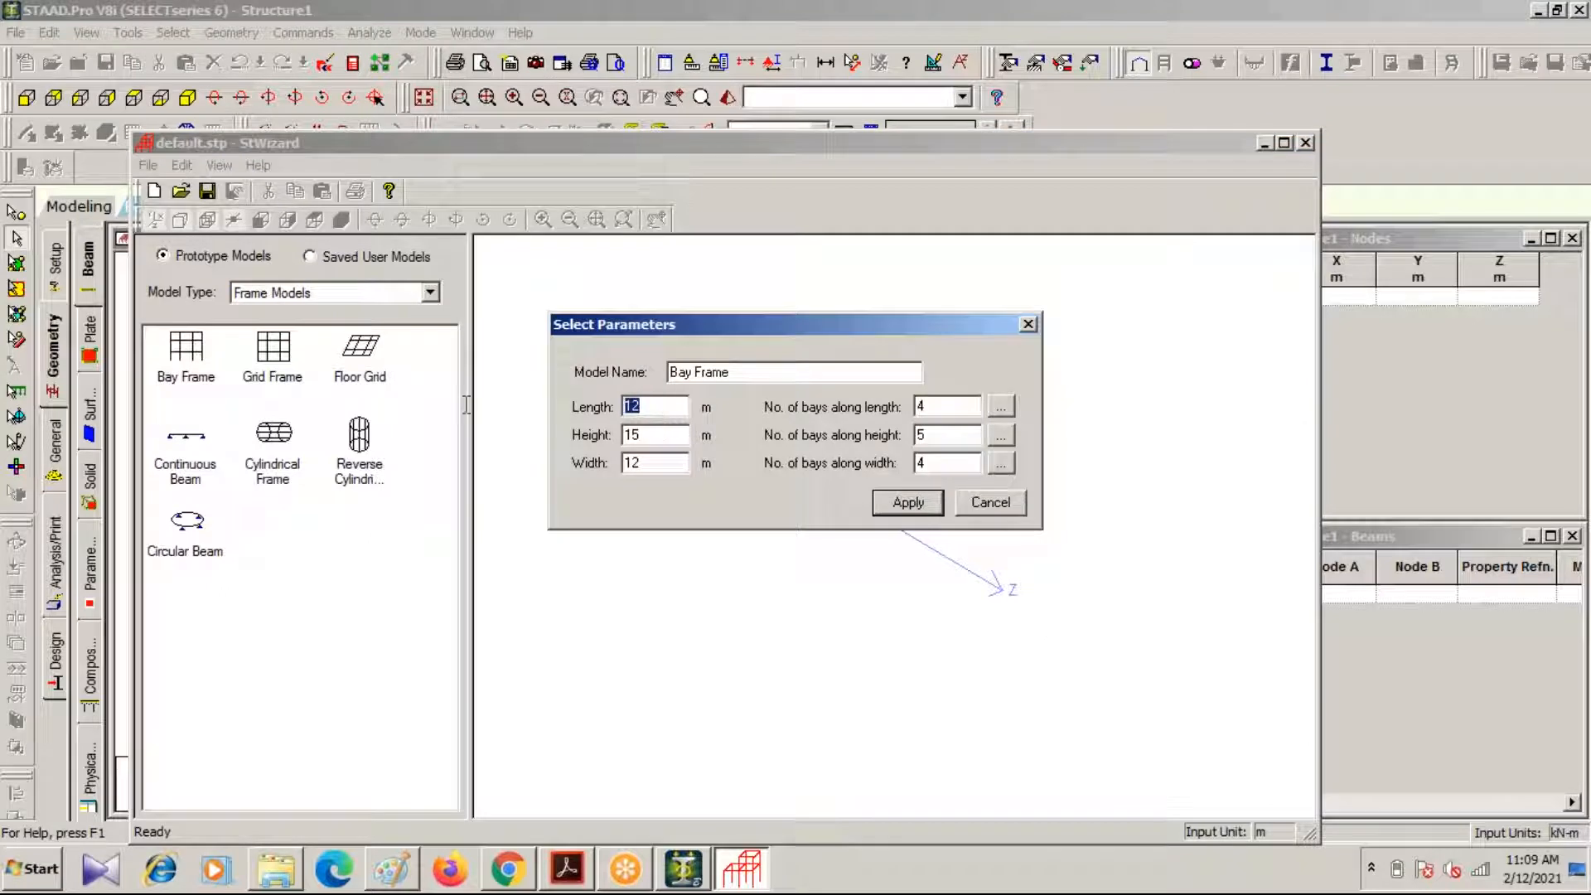
# Set the bay frame's length to 20 m, height to 13.2 m and width to 15 m, and check the bay spacing along the length
pyautogui.write('2')
pyautogui.press('Tab')
pyautogui.write('1')
pyautogui.press('Tab')
pyautogui.click(1000, 406)
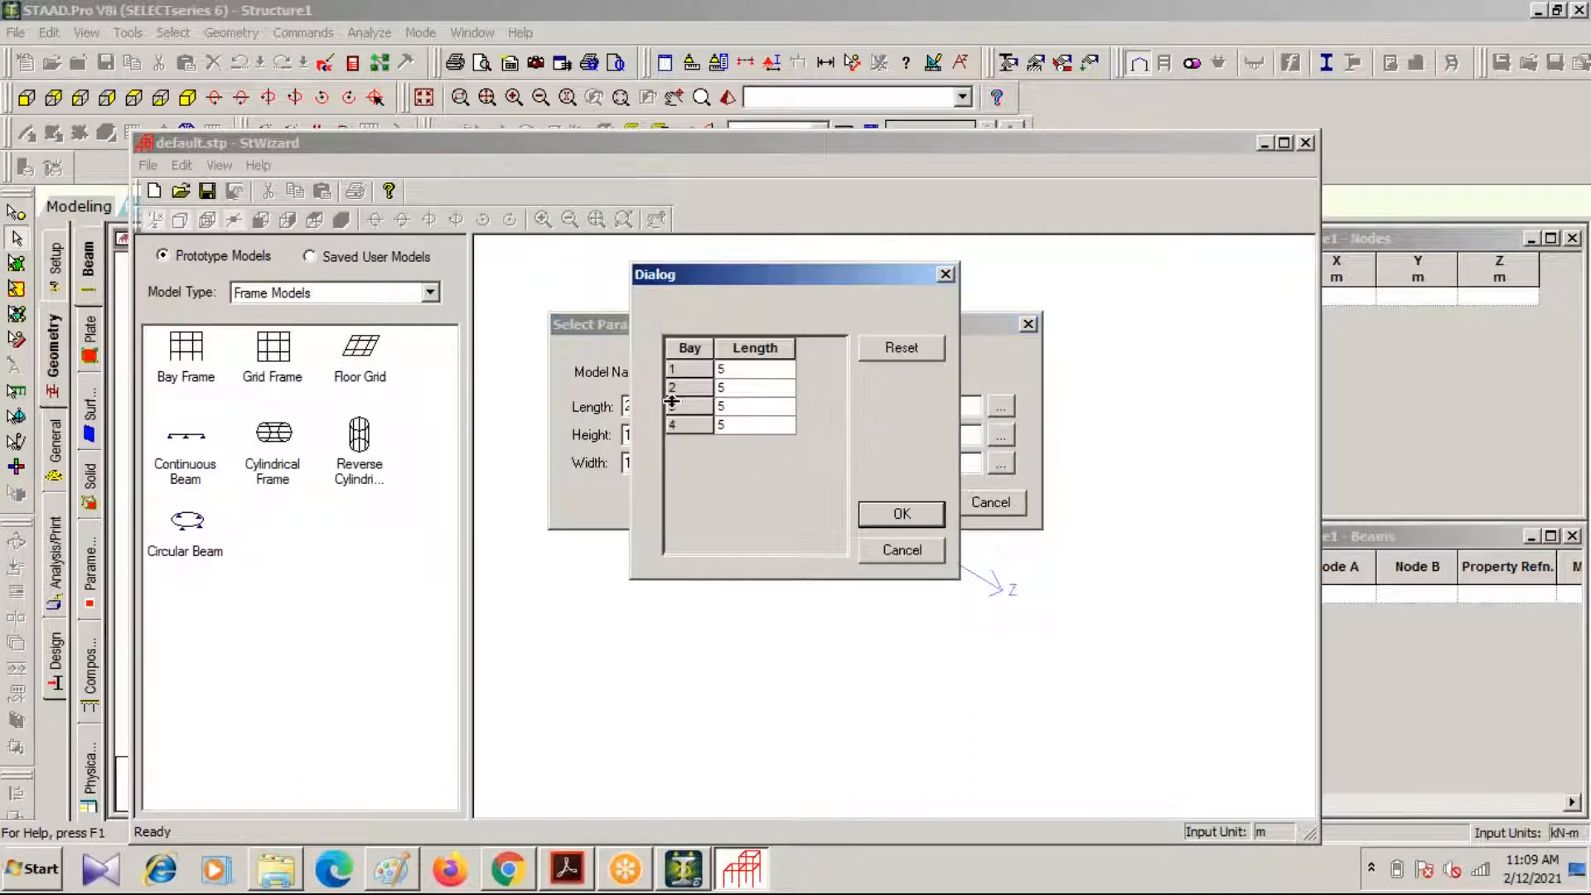
pyautogui.click(944, 274)
# Set 3 bays along the width and 4 along the height, checking the bay spacing along the width
pyautogui.moveTo(932, 456); pyautogui.dragTo(887, 472)
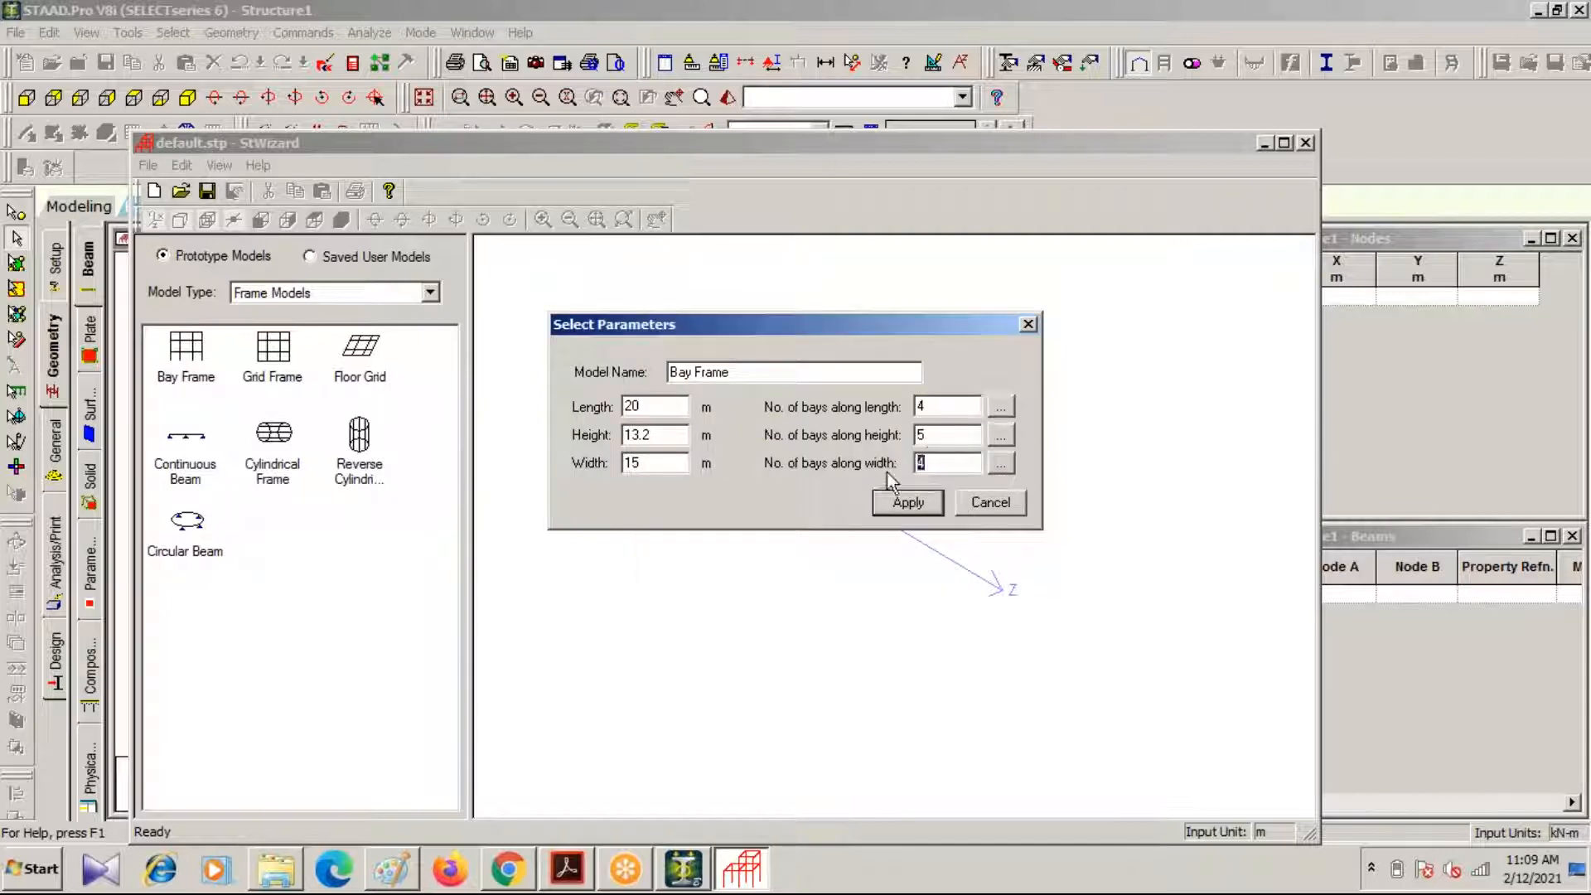
pyautogui.write('3')
pyautogui.click(1003, 464)
pyautogui.click(946, 276)
# Set the storey heights to 4.2, 3, 3 and 3 m from the ground up, and generate the bay frame
pyautogui.click(1001, 433)
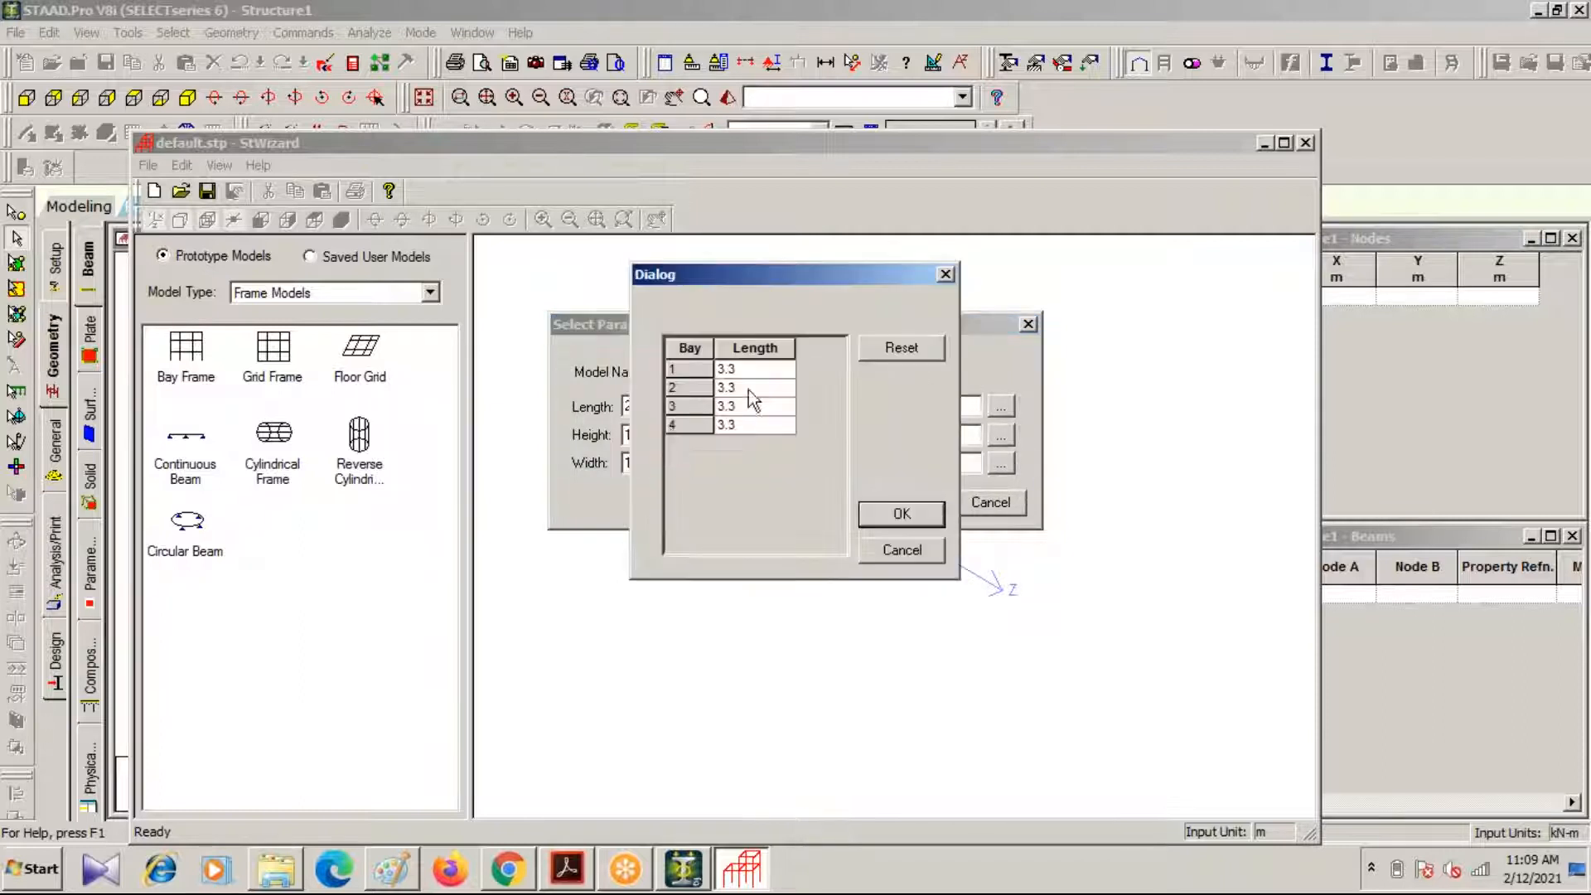
pyautogui.click(791, 368)
pyautogui.write('4.2')
pyautogui.press('Return')
pyautogui.write('3')
pyautogui.press('Return')
pyautogui.write('3')
pyautogui.press('Return')
pyautogui.write('3')
pyautogui.click(883, 518)
pyautogui.click(902, 508)
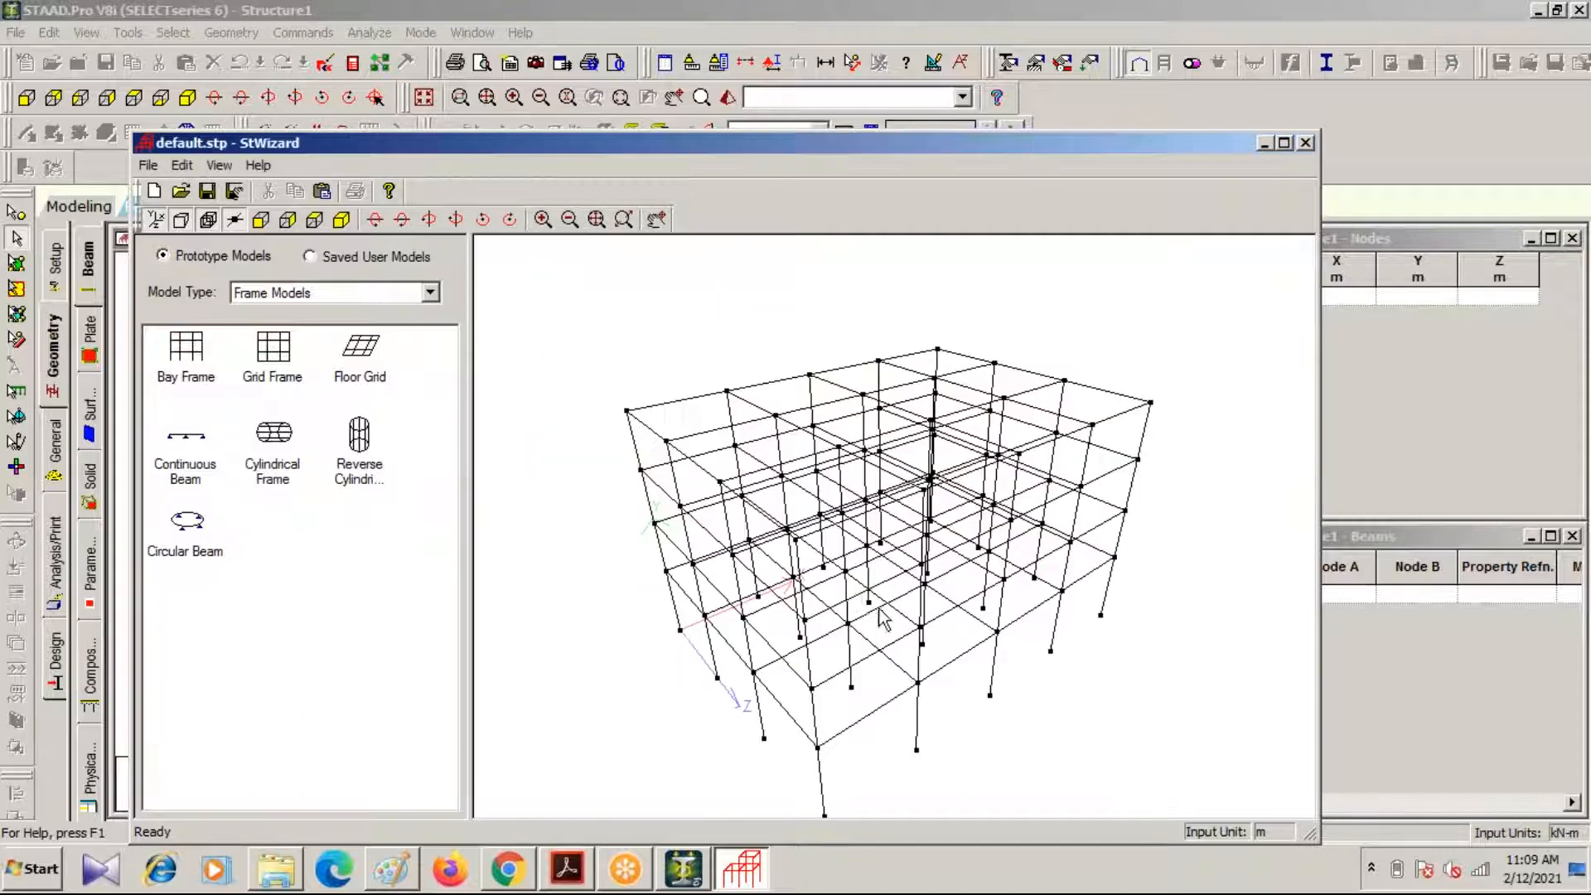
# Merge the generated bay frame into the Structure1 model and open the member section properties
pyautogui.click(322, 193)
pyautogui.click(885, 483)
pyautogui.click(953, 331)
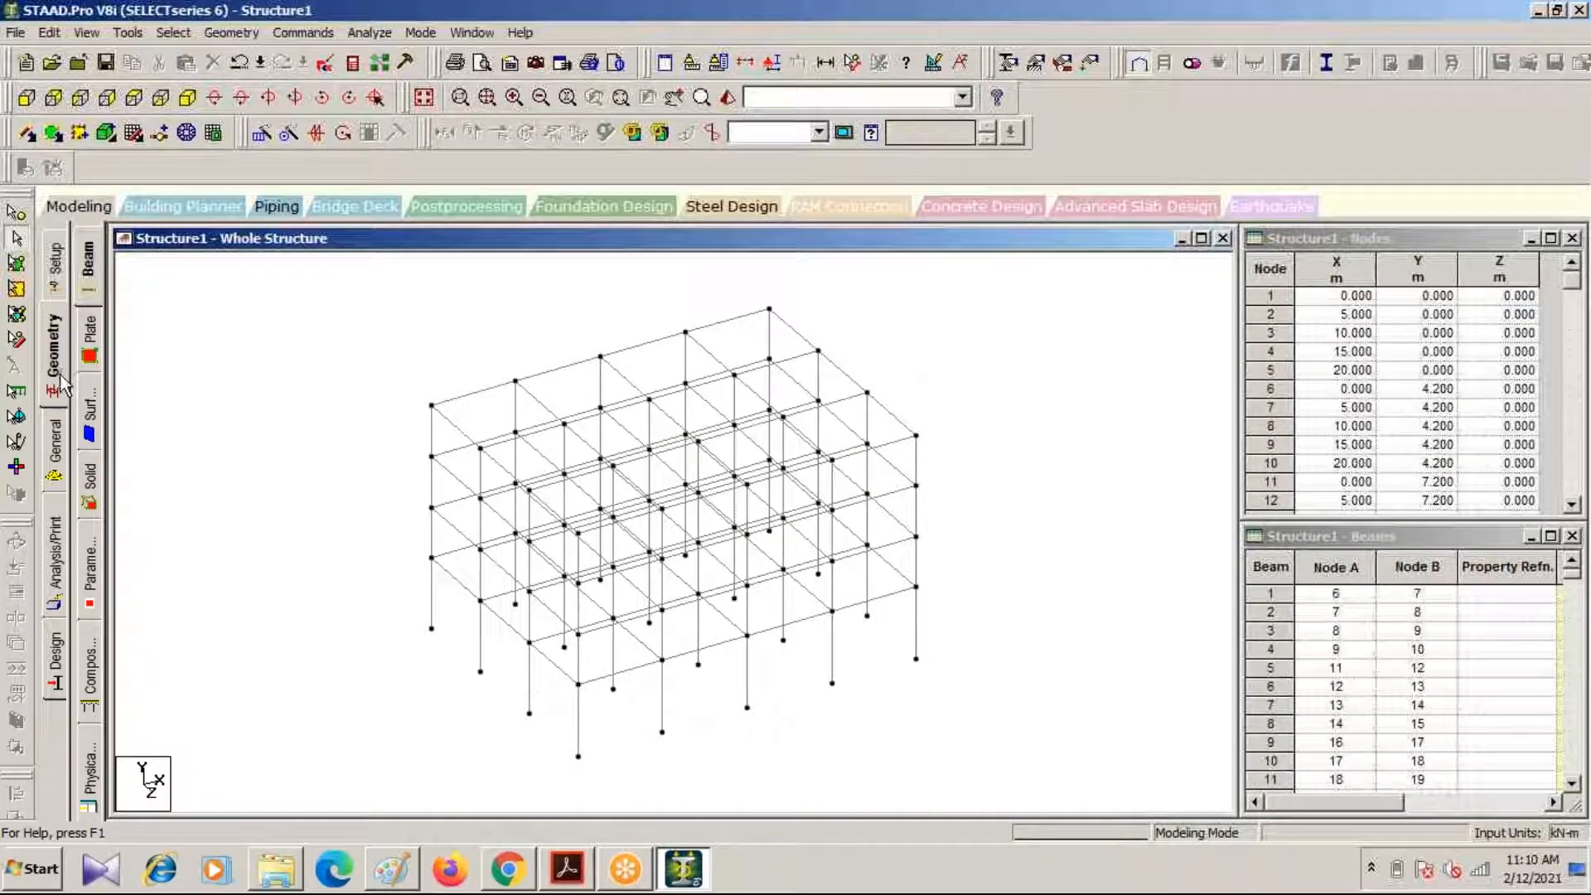
pyautogui.click(57, 460)
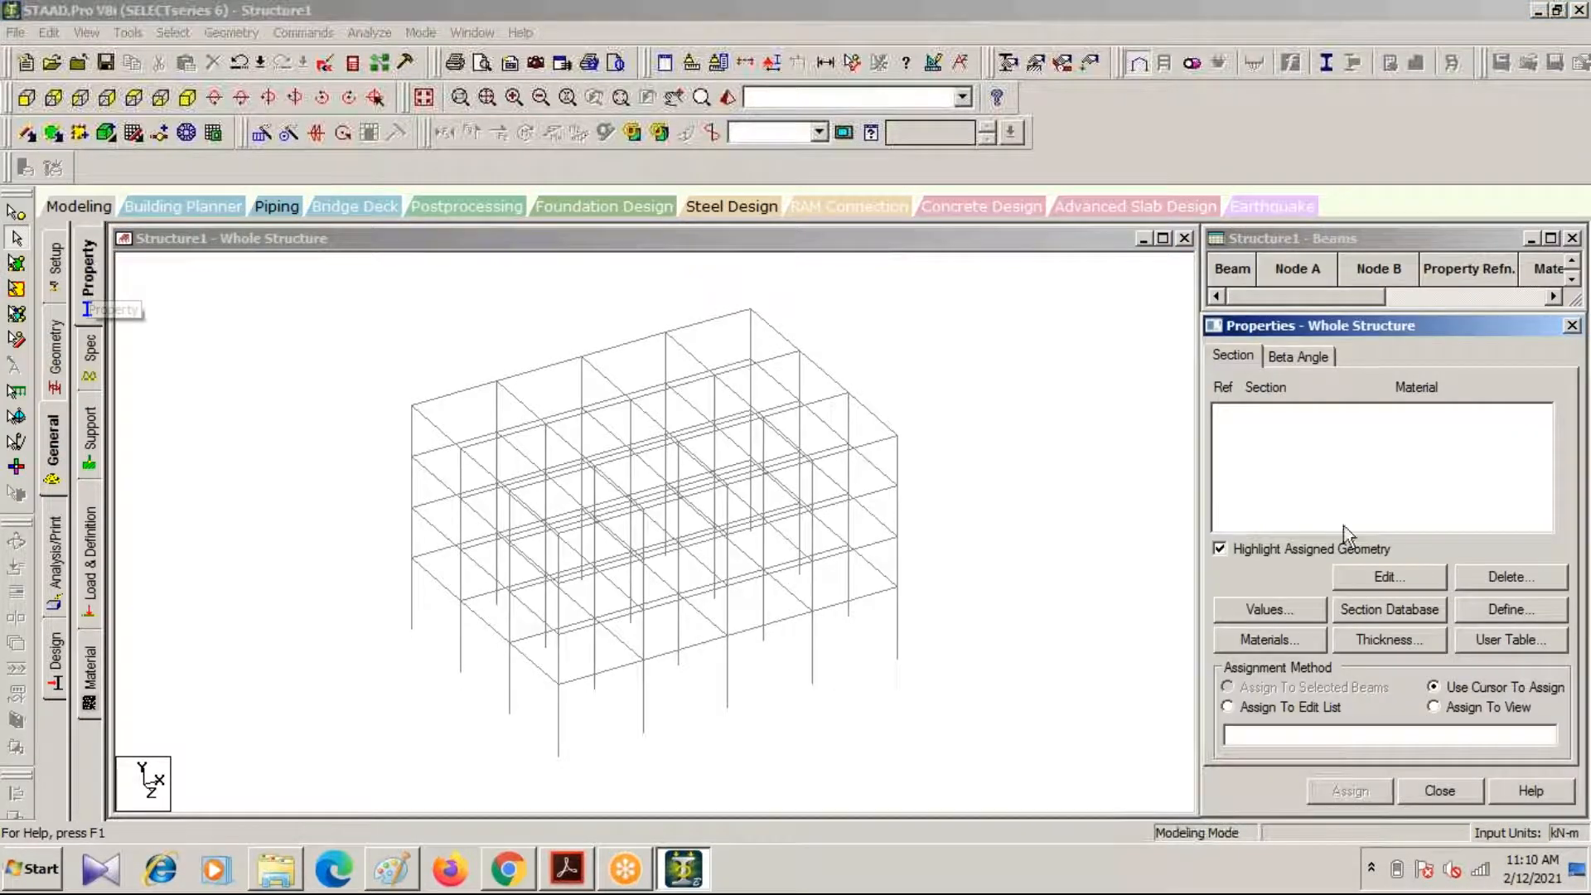
# Define a 0.30 x 0.30 m rectangular concrete section for the frame members
pyautogui.click(1510, 610)
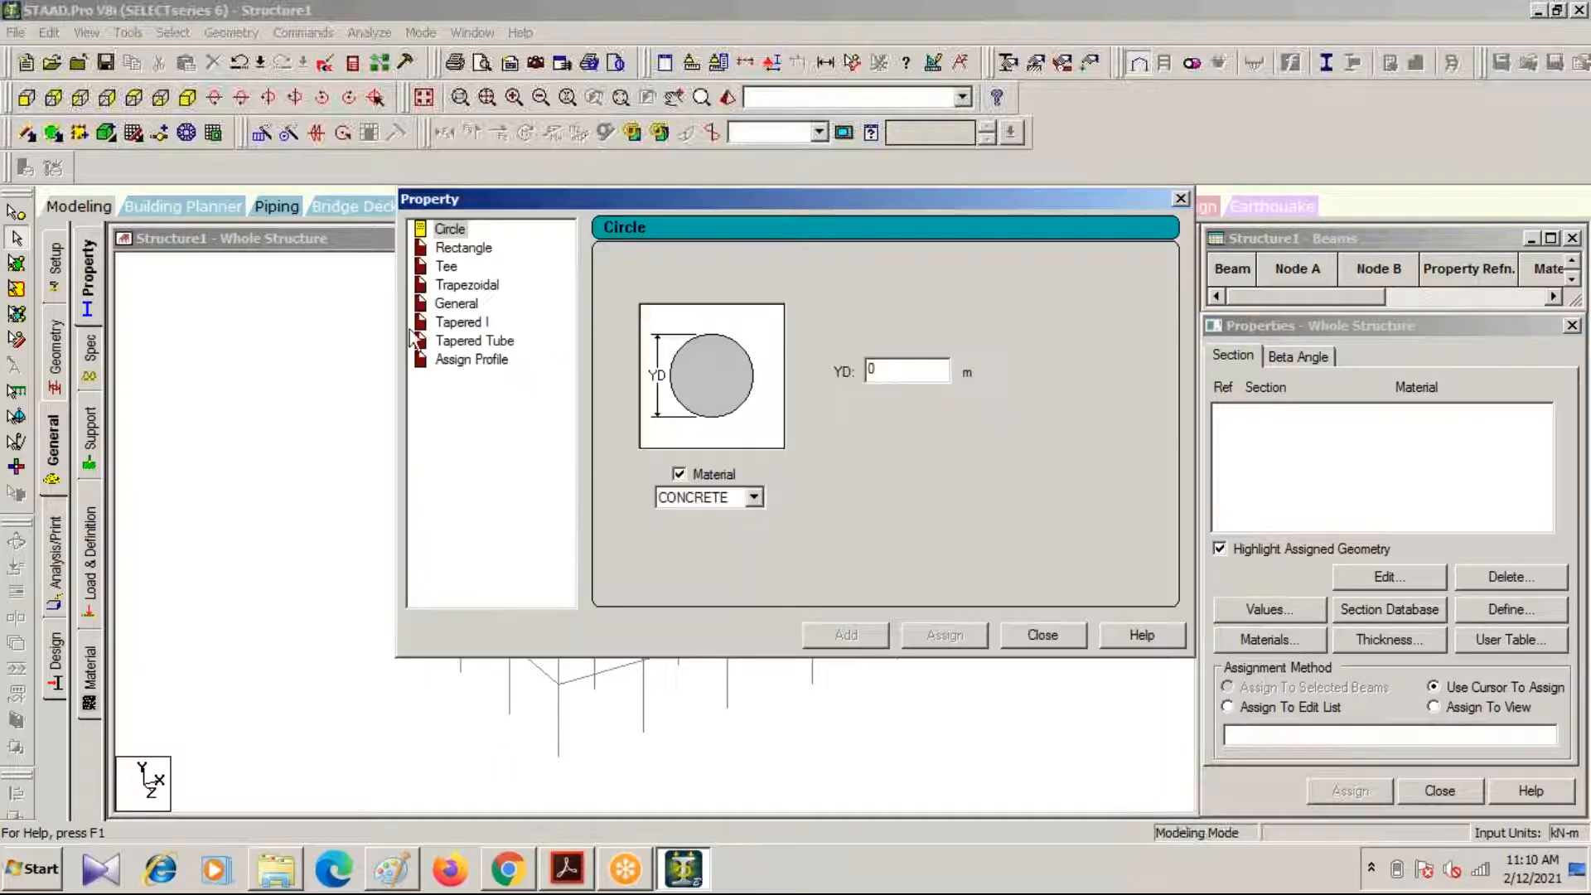
pyautogui.click(466, 248)
pyautogui.press('Tab')
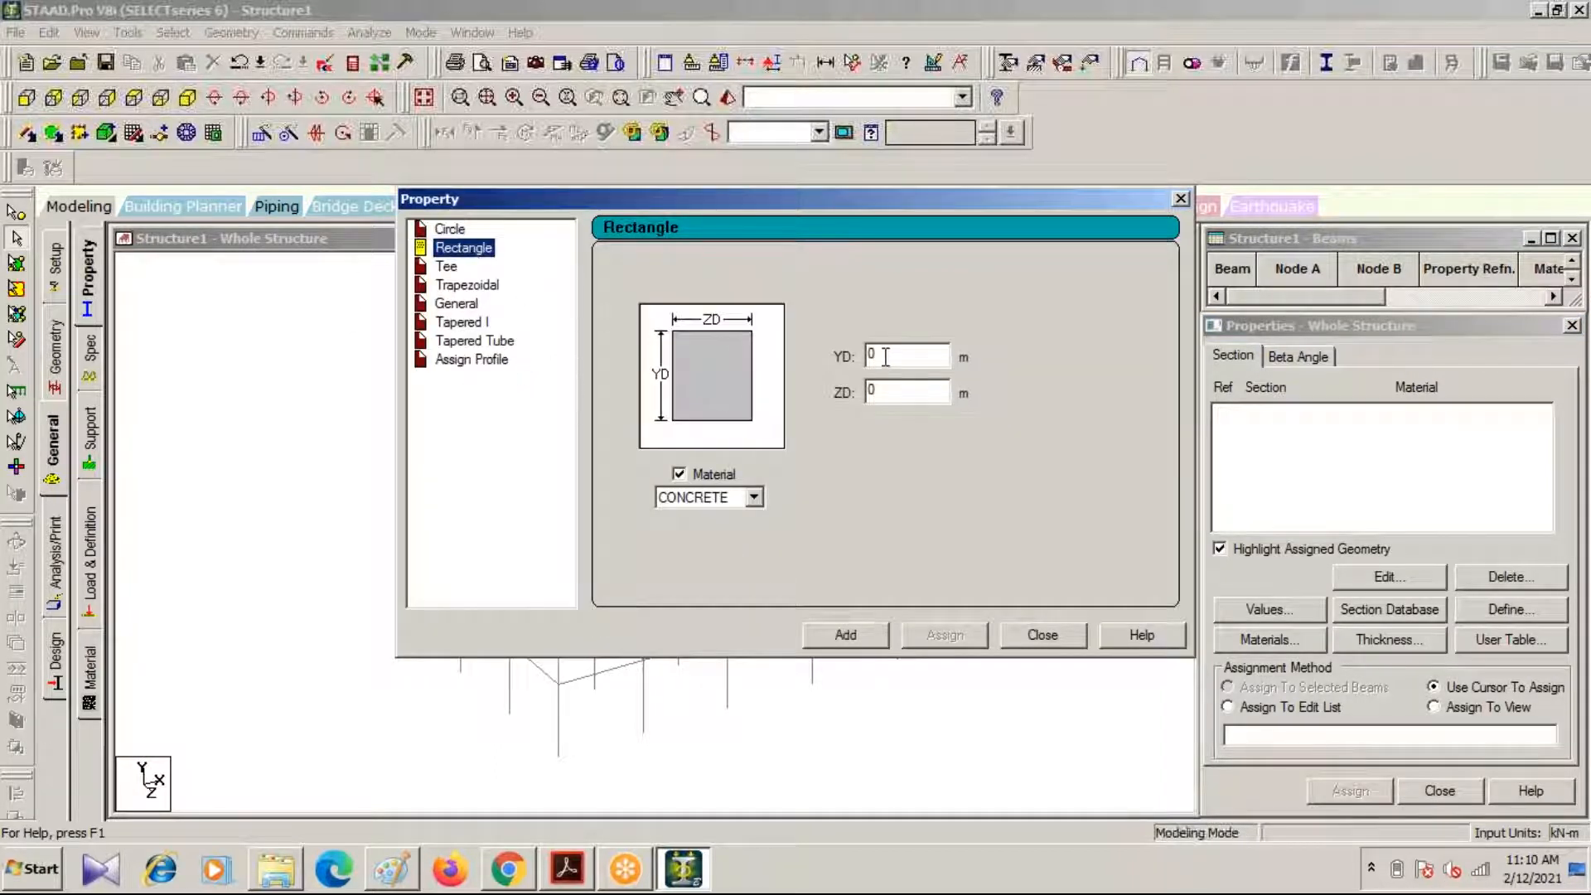
pyautogui.write('.3')
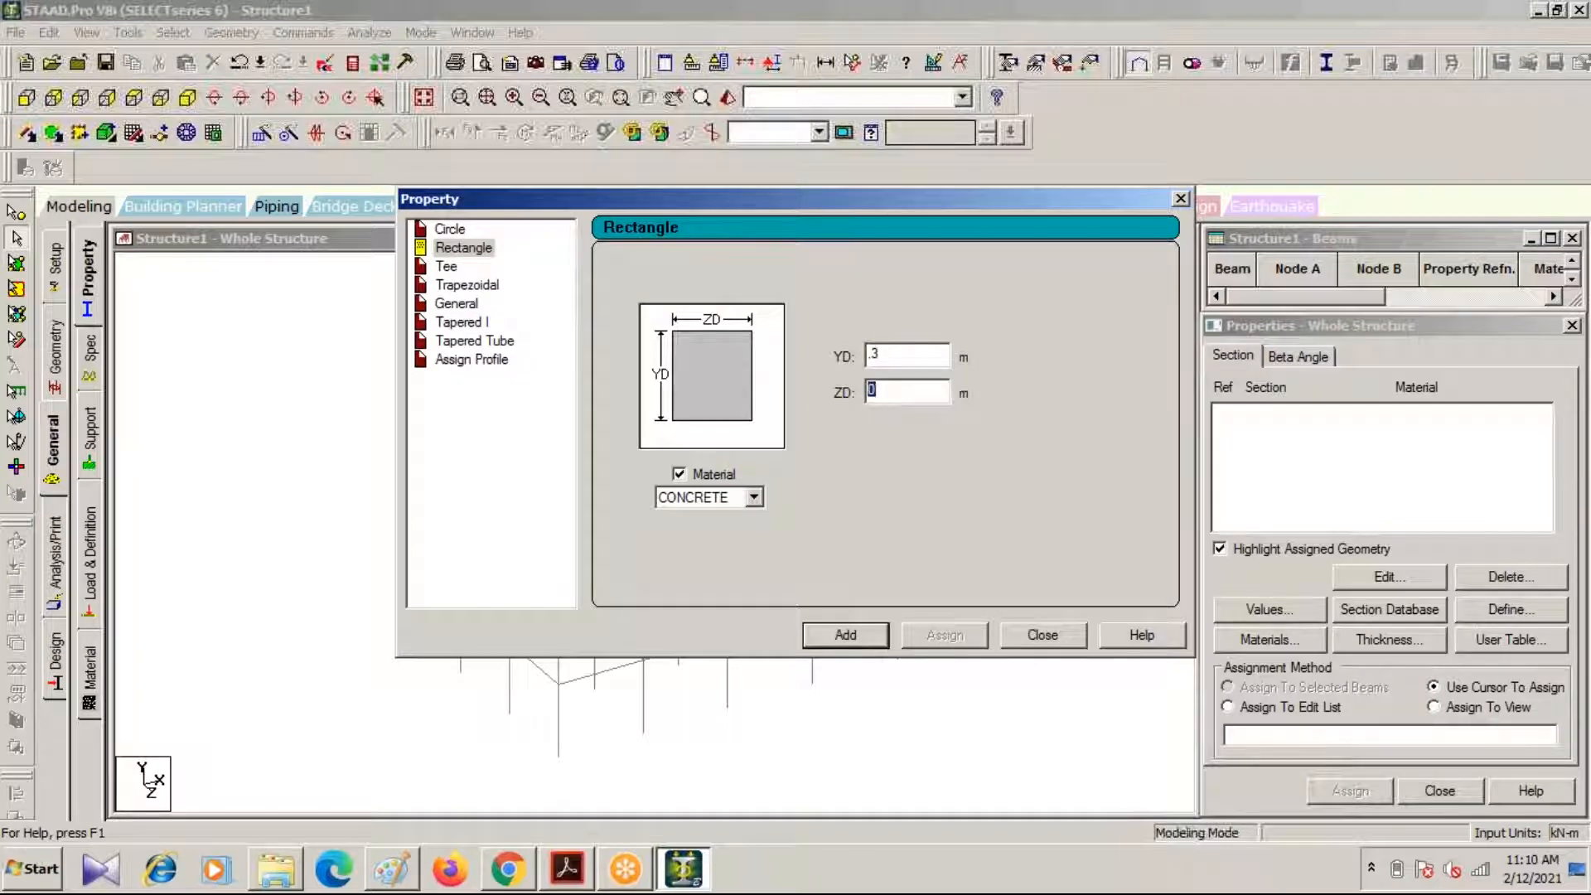
pyautogui.click(850, 637)
pyautogui.click(1180, 199)
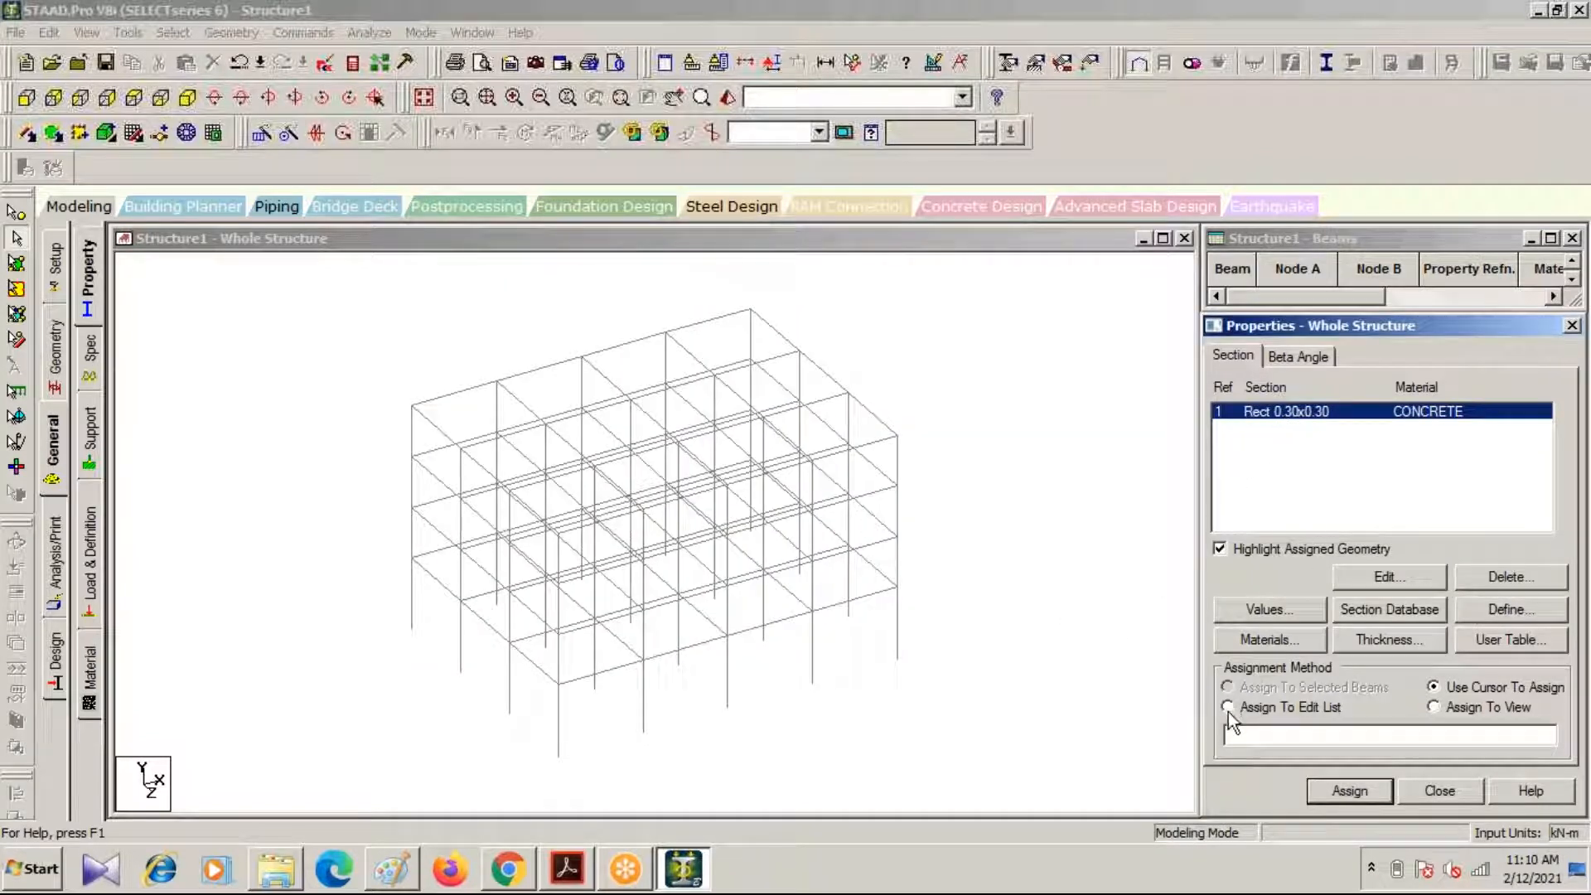
# Assign the rectangular concrete section to every member in the view
pyautogui.click(1434, 707)
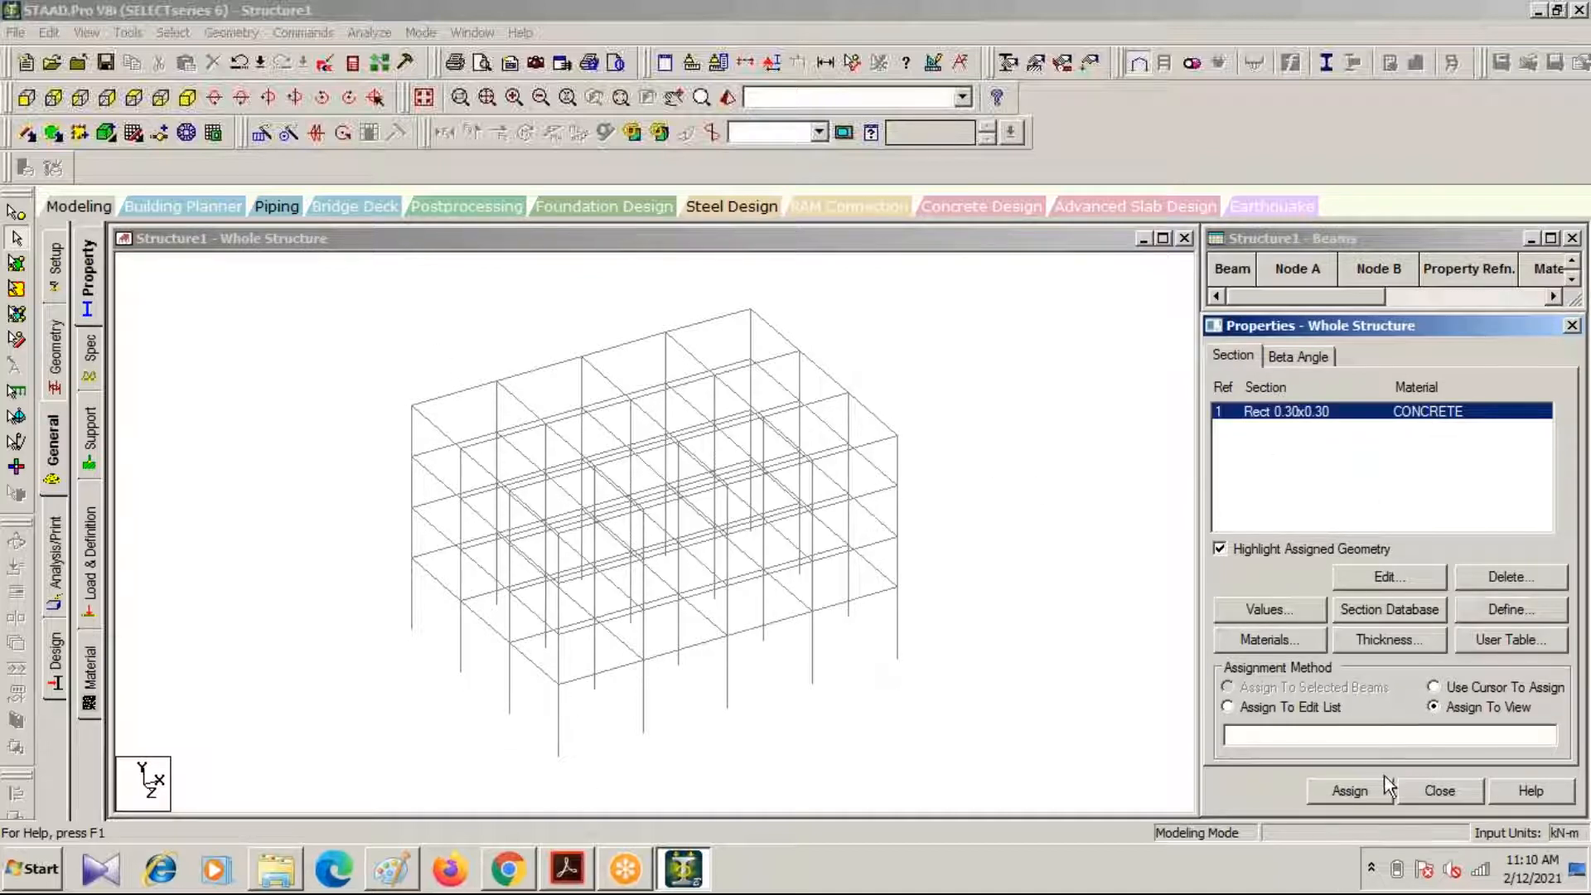
pyautogui.click(1362, 794)
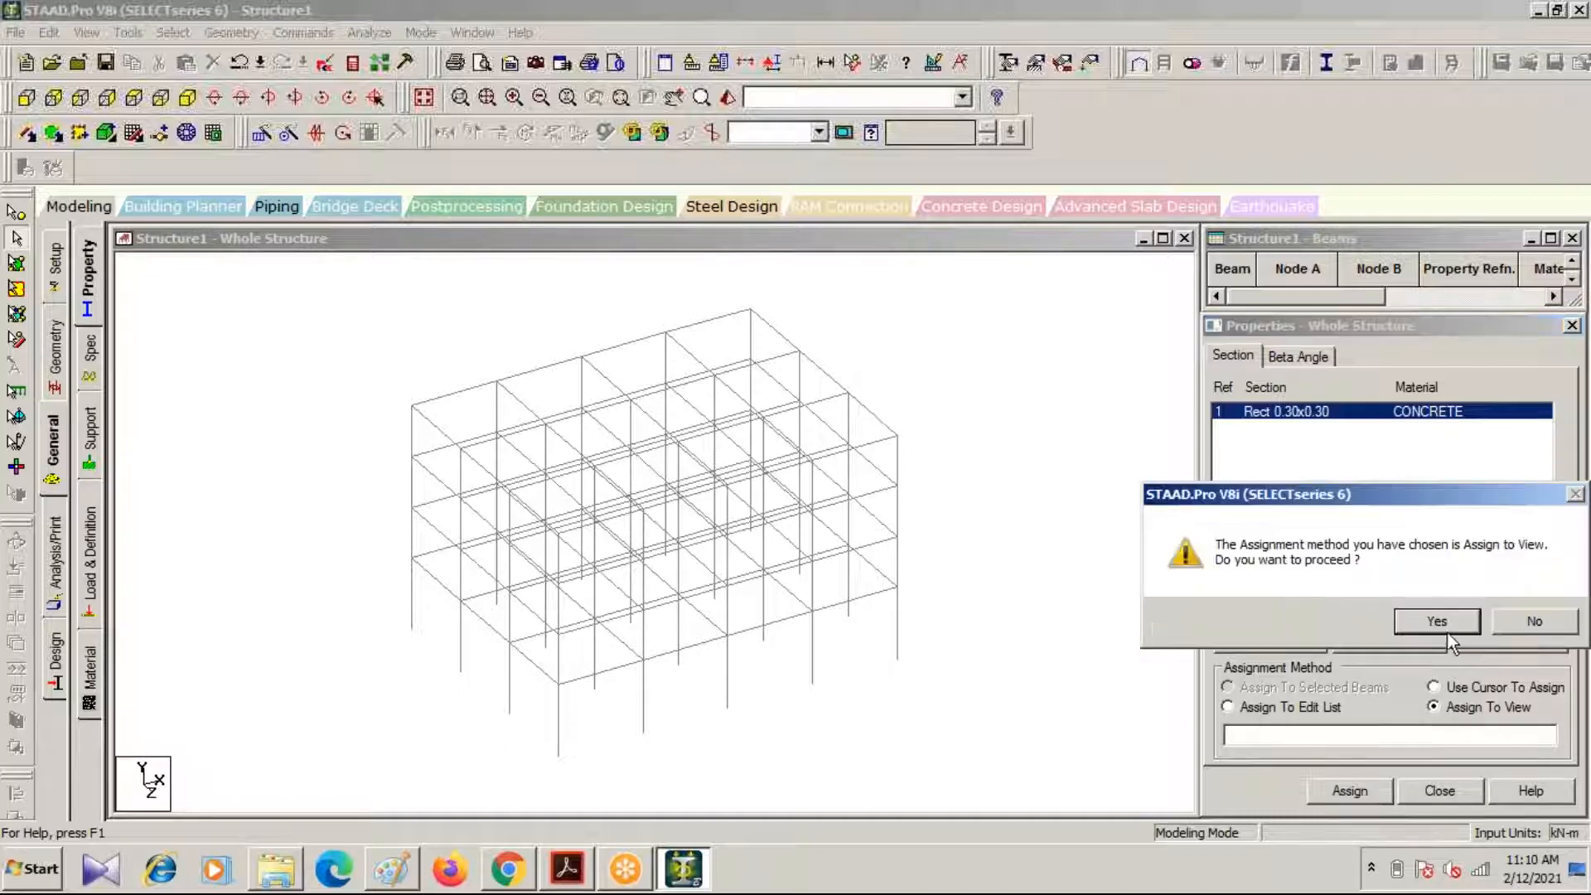
pyautogui.click(1439, 623)
pyautogui.click(950, 692)
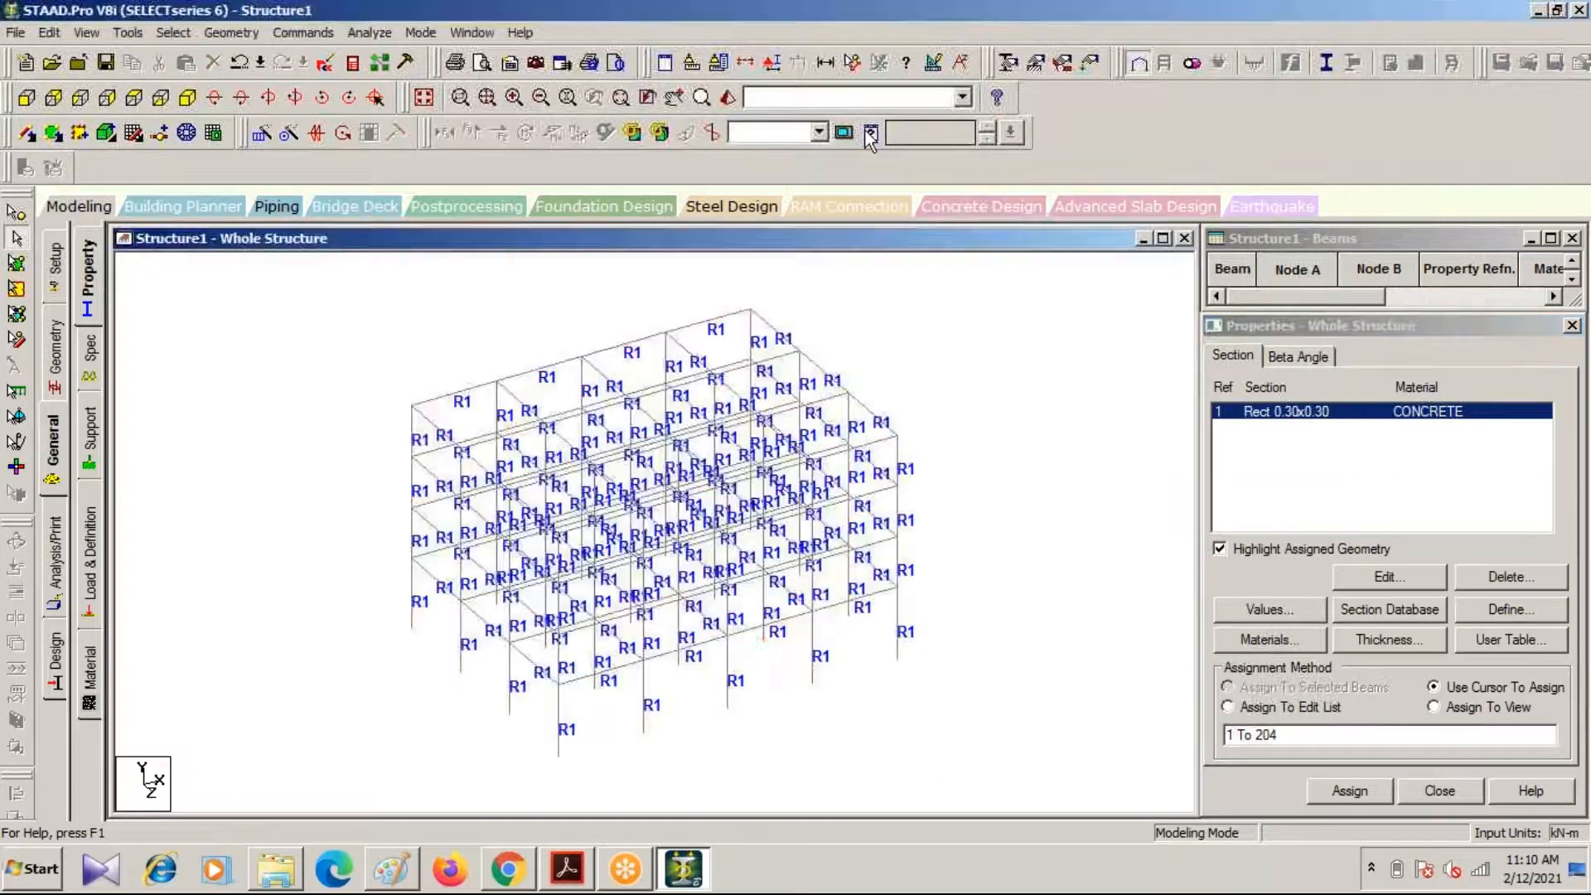
# Inspect the frame's members in a 3D rendered view, and close that view
pyautogui.click(726, 100)
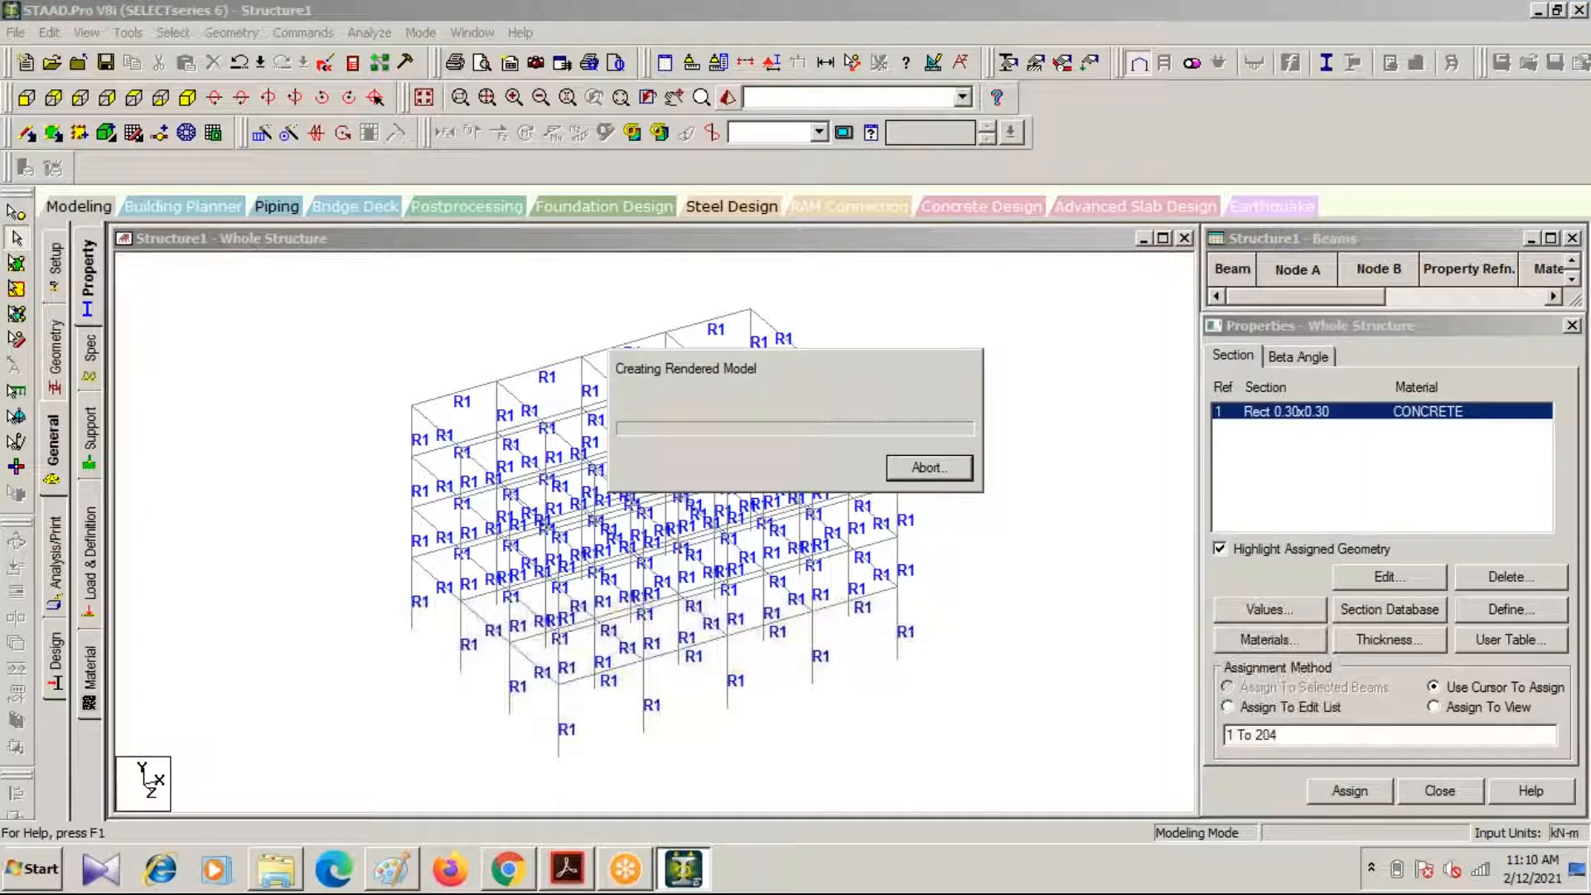
pyautogui.moveTo(1046, 605); pyautogui.dragTo(1000, 274)
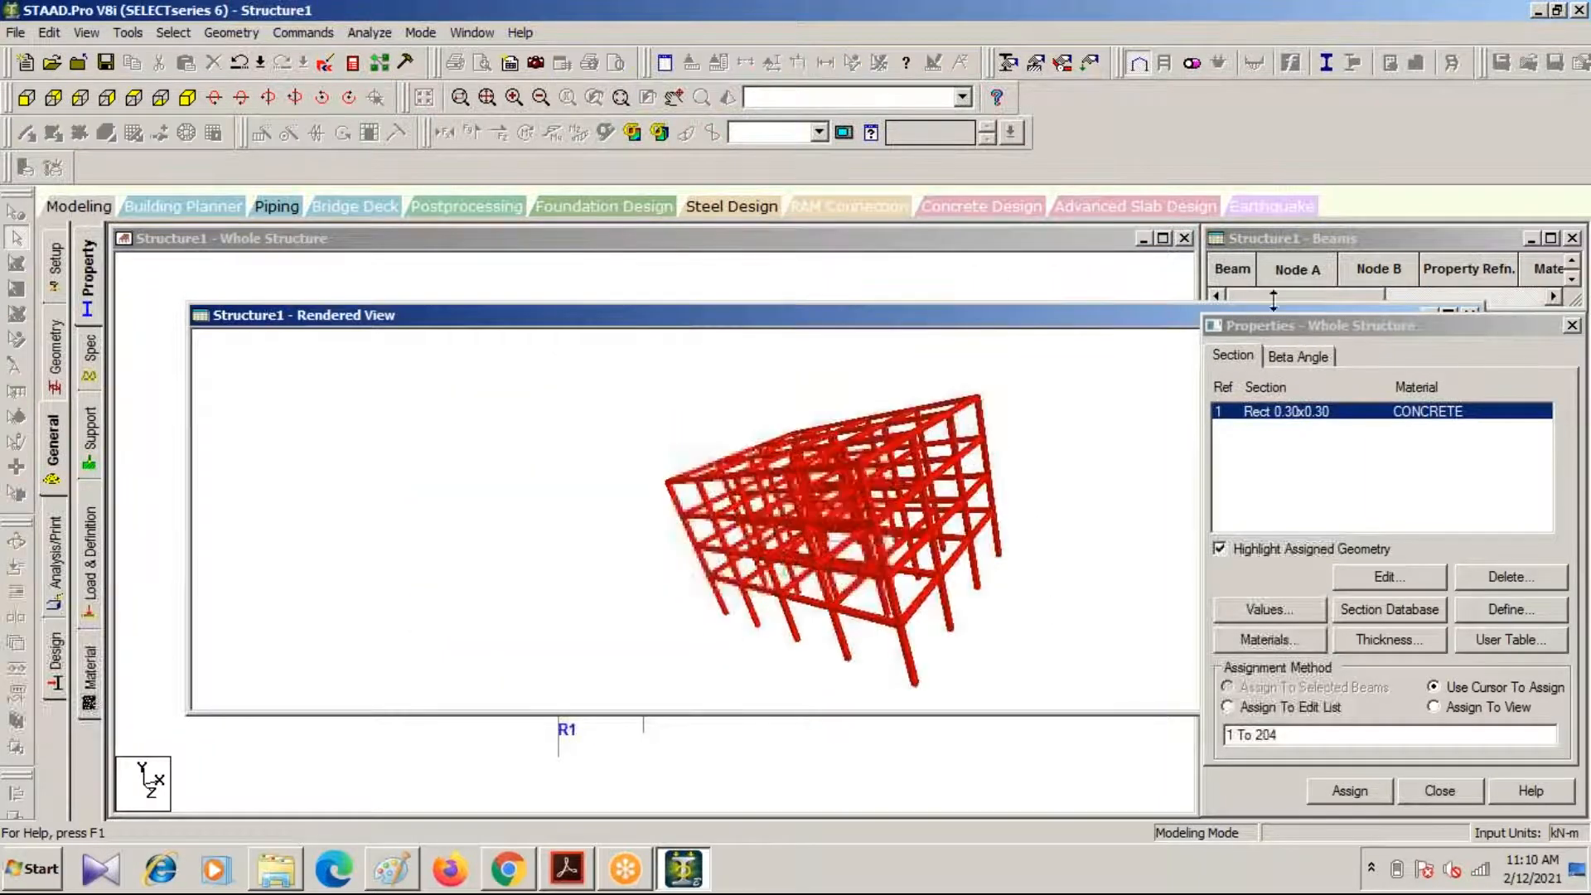
pyautogui.moveTo(1145, 322); pyautogui.dragTo(771, 443)
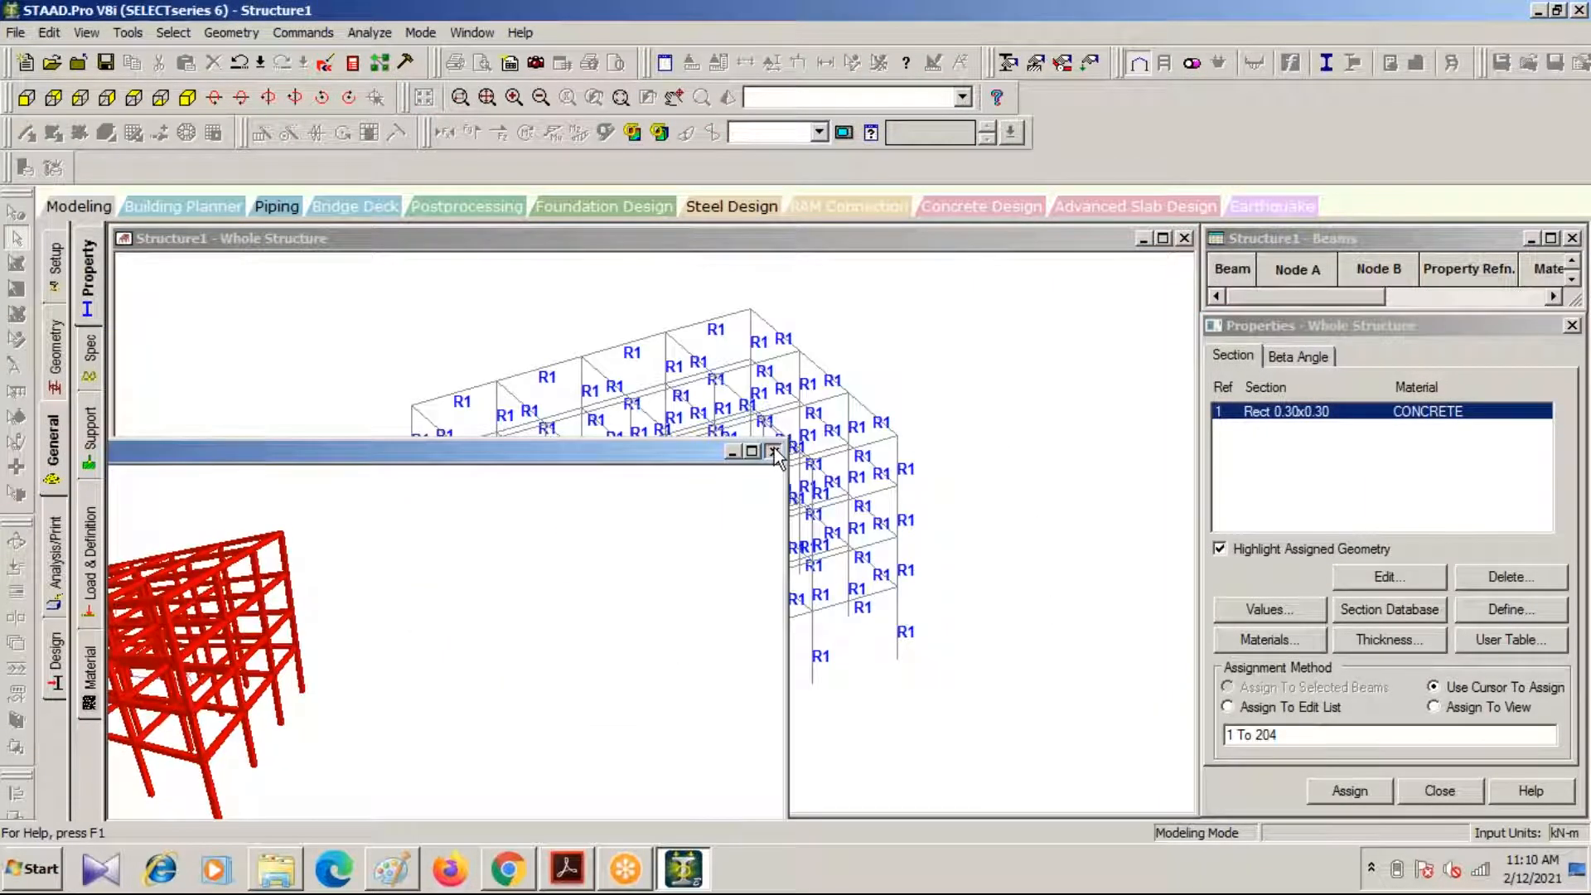
pyautogui.click(1032, 501)
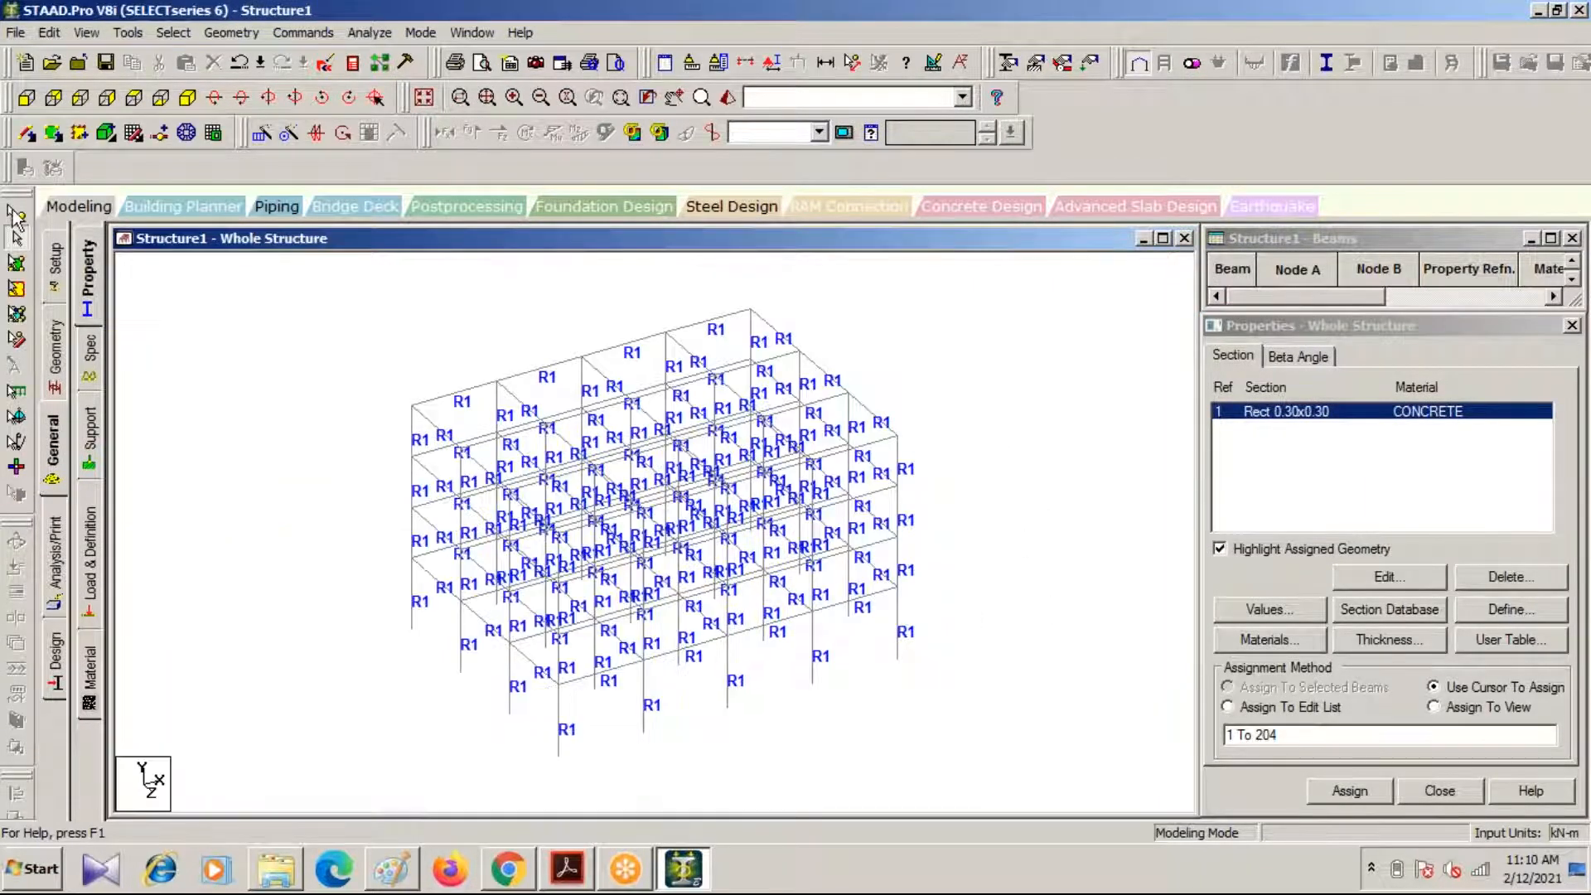
# Create a fixed support for the frame
pyautogui.click(89, 448)
pyautogui.click(1419, 621)
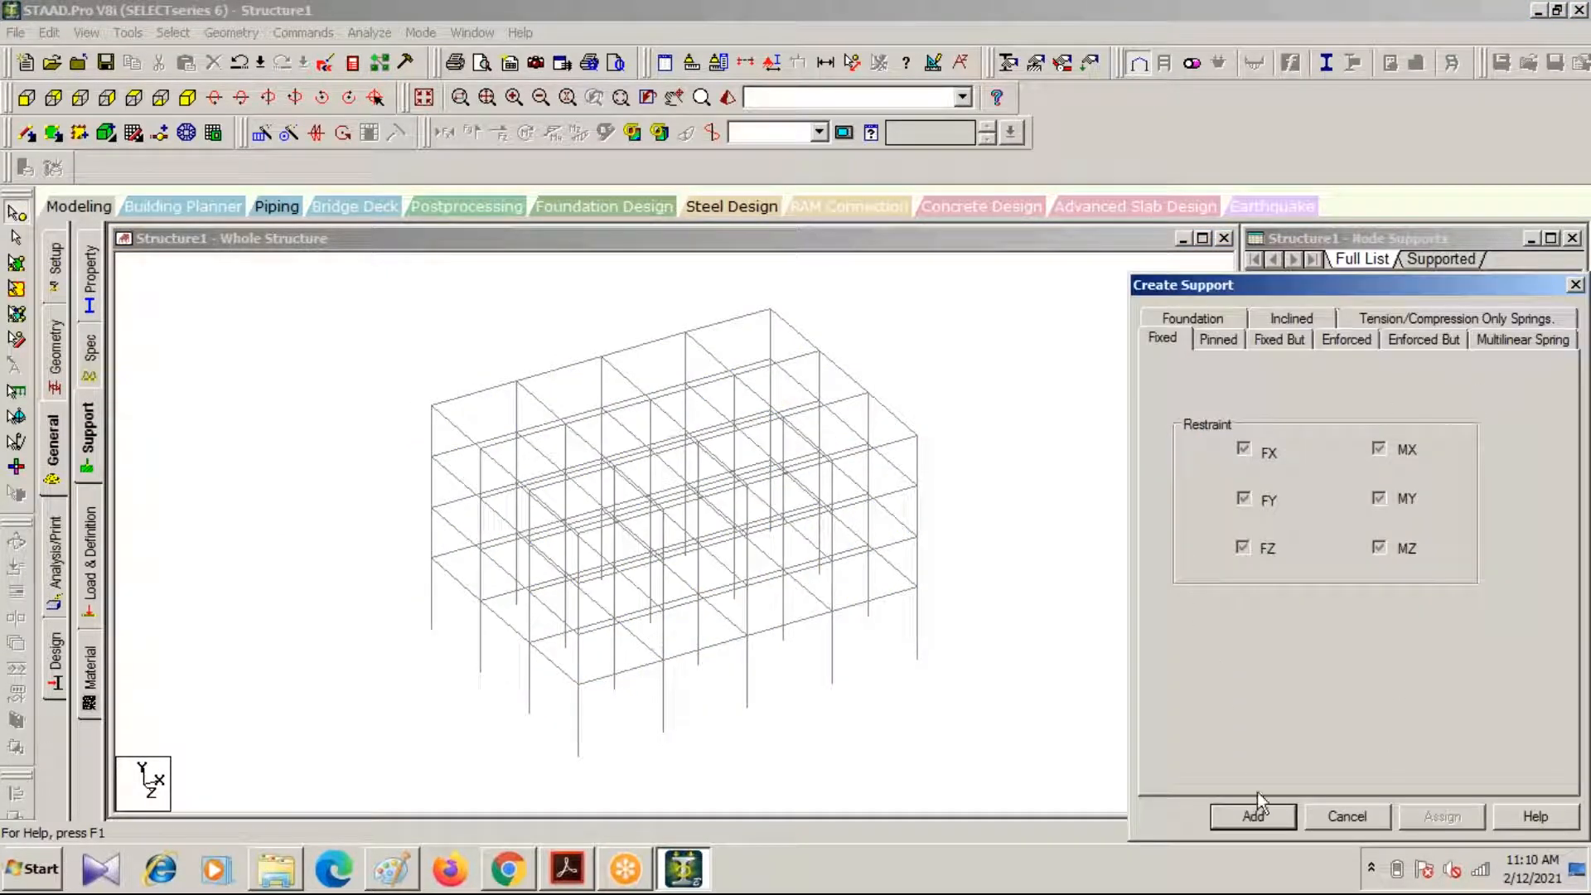
pyautogui.click(1274, 816)
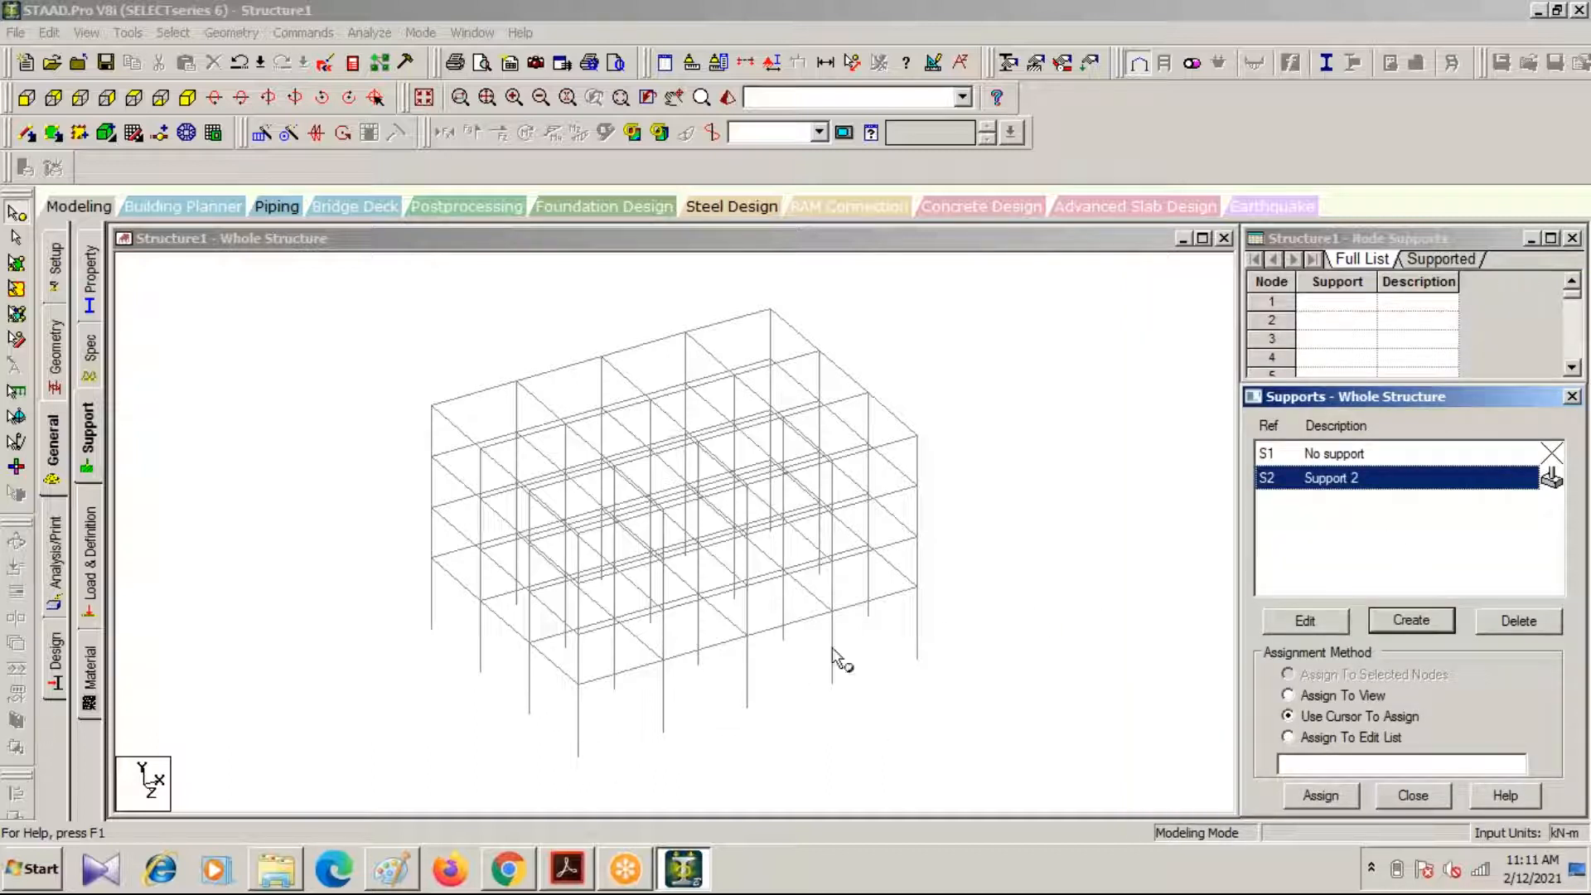
# Assign the fixed support to all base nodes of the frame, selecting them in front view, and return to the isometric view
pyautogui.click(25, 97)
pyautogui.moveTo(266, 721); pyautogui.dragTo(1175, 771)
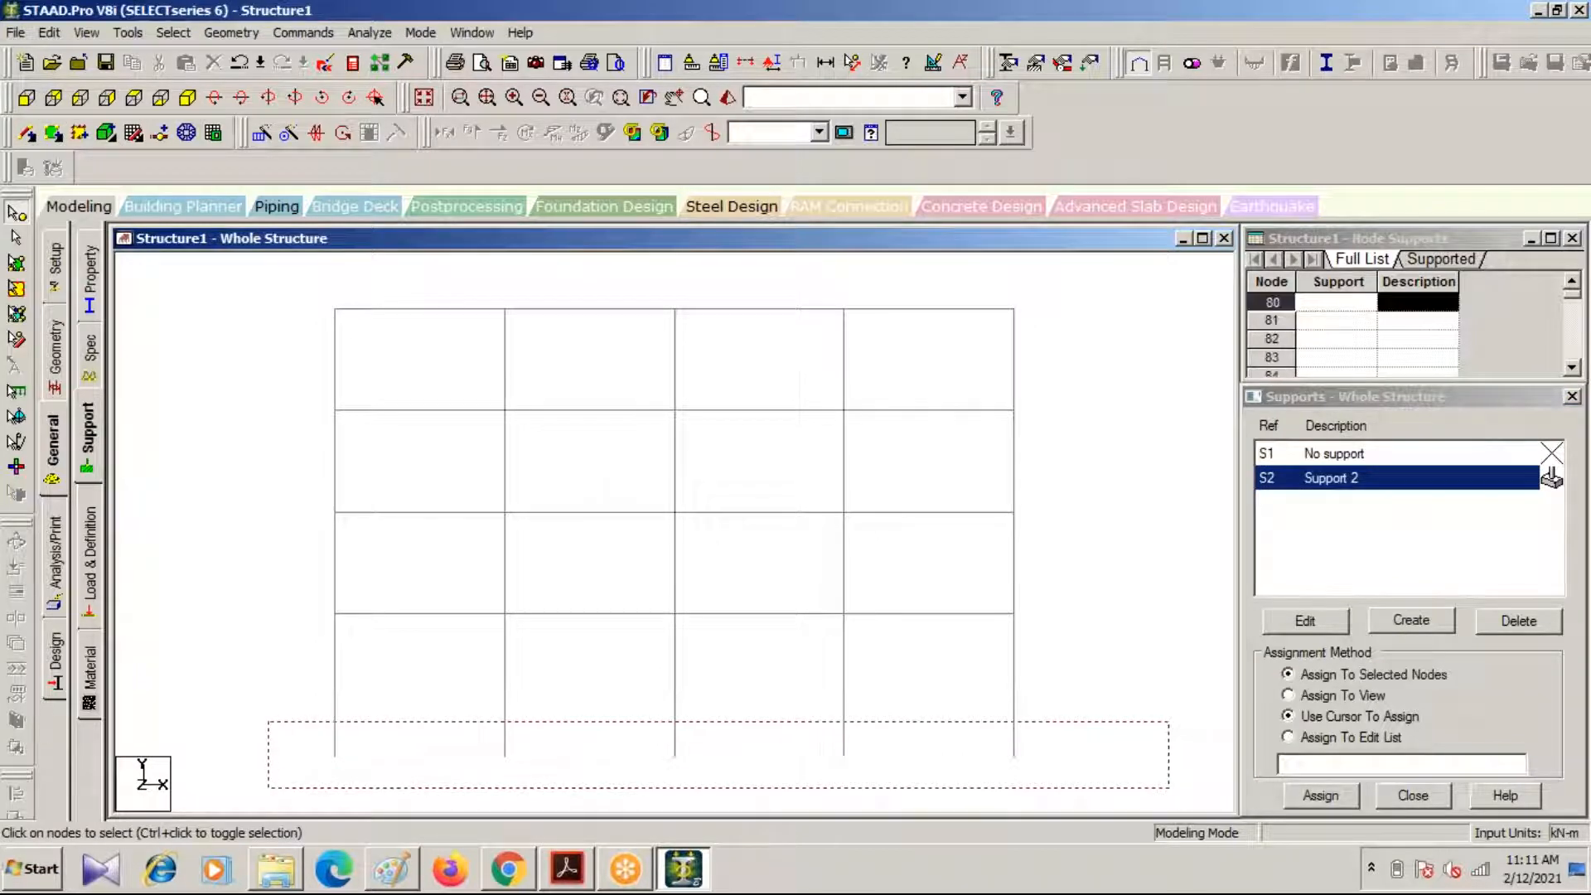
pyautogui.click(1321, 796)
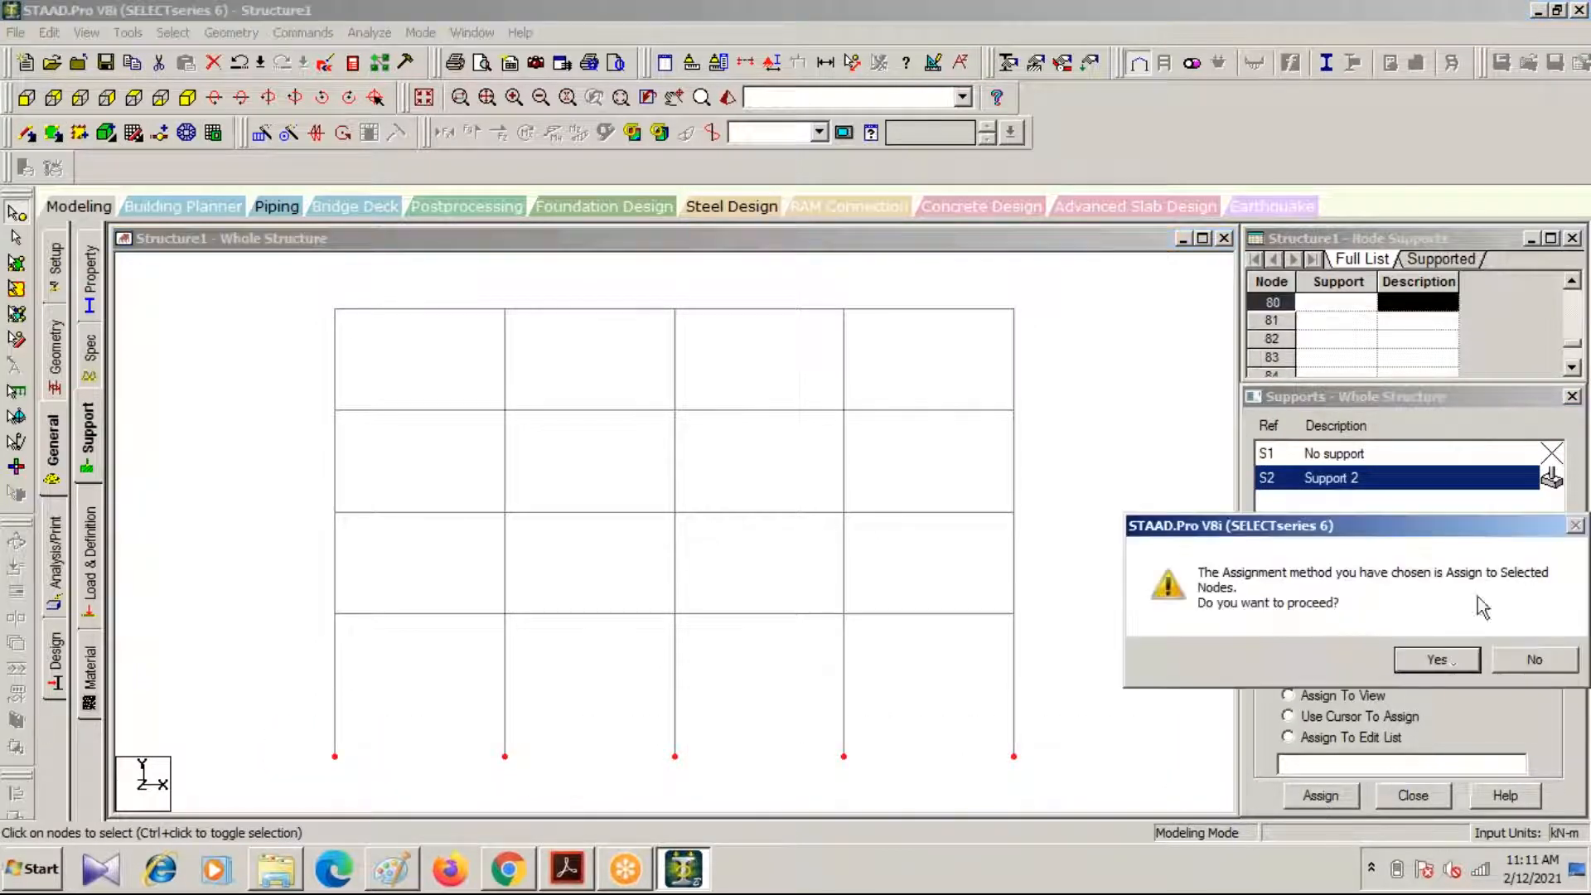
pyautogui.click(1438, 660)
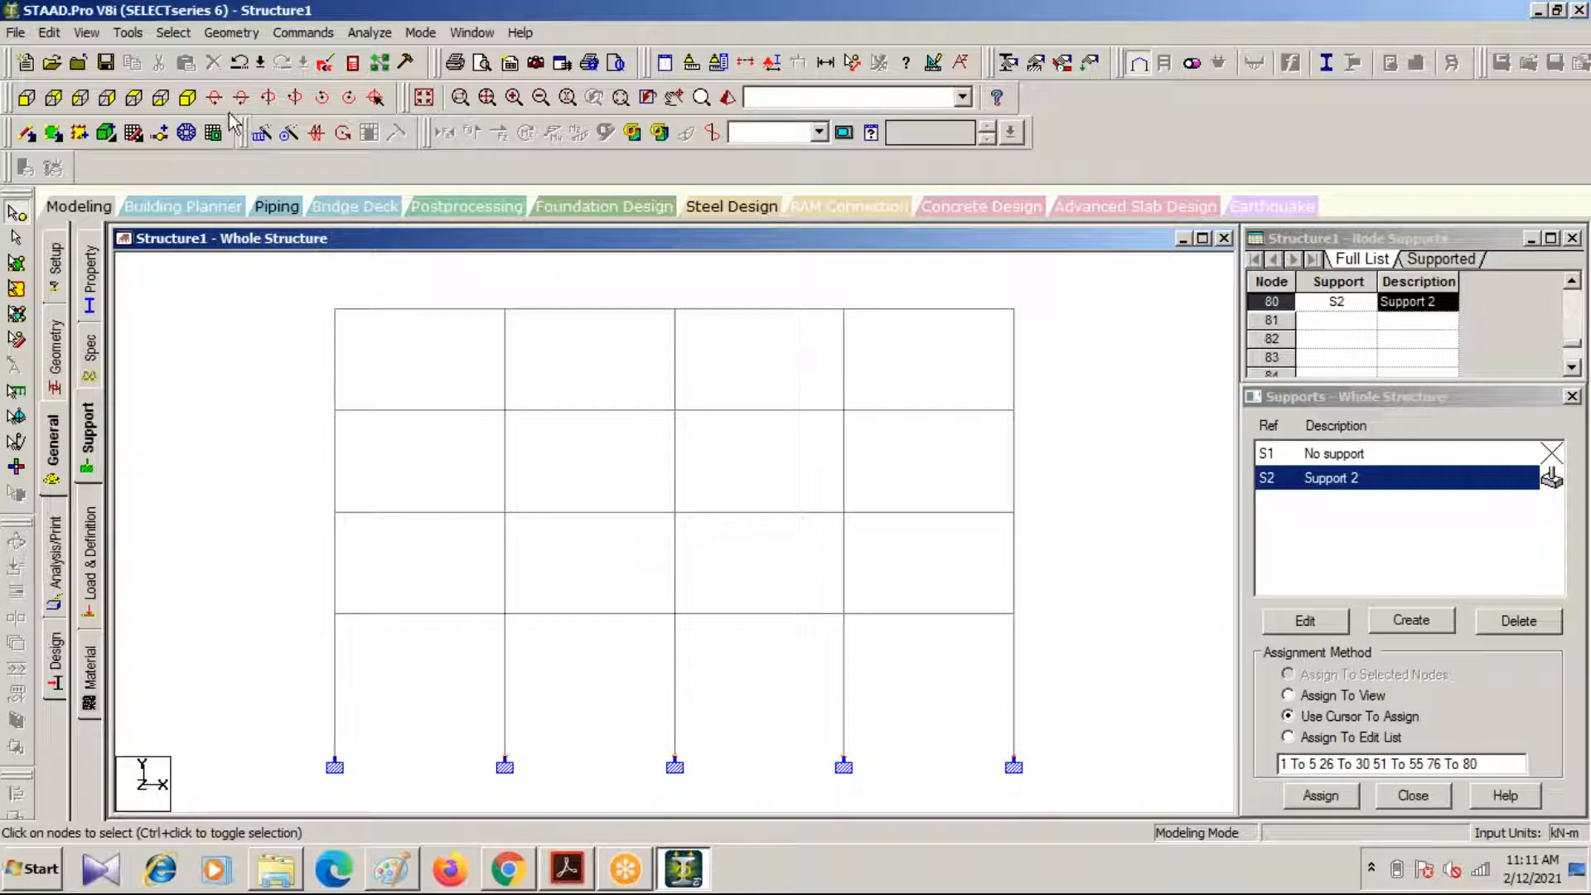
pyautogui.click(187, 99)
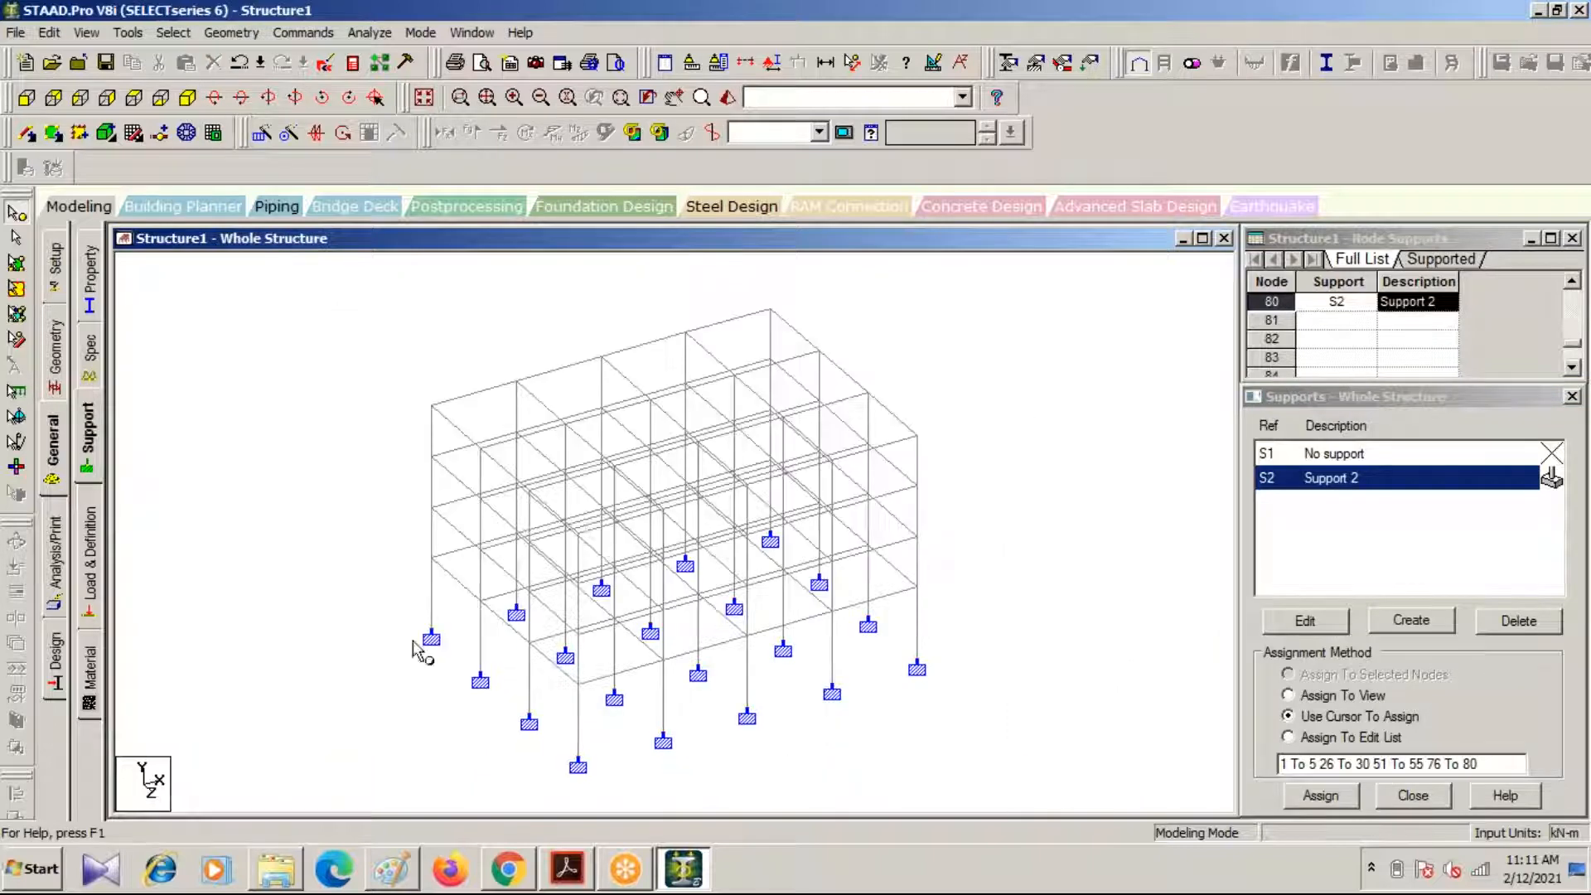
# Start adding a new seismic definition to the structure's load definitions
pyautogui.click(93, 564)
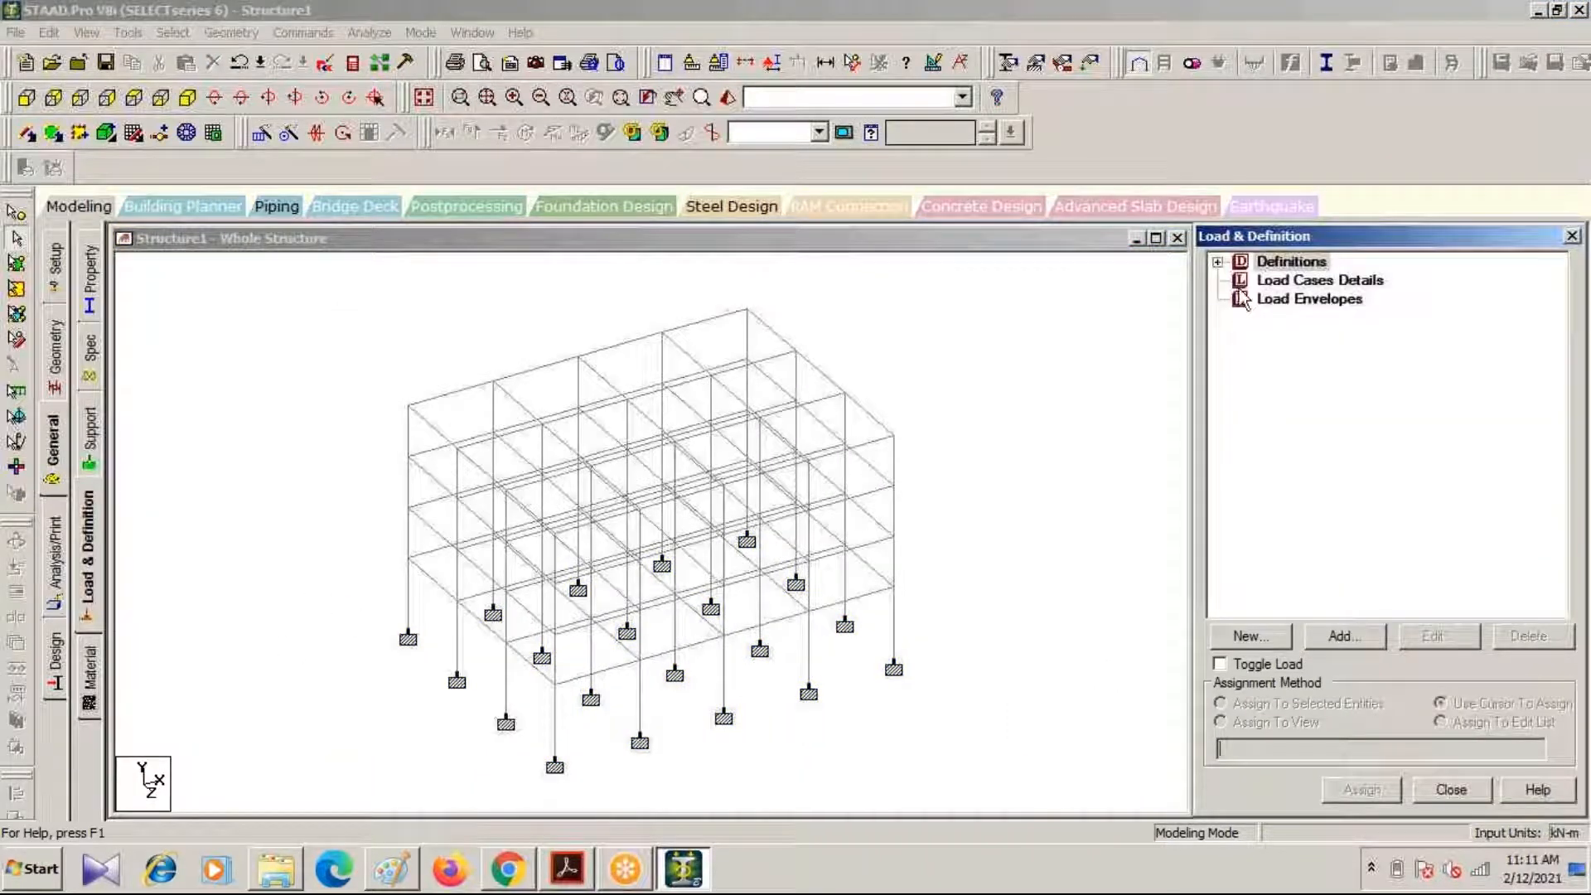
pyautogui.click(1221, 263)
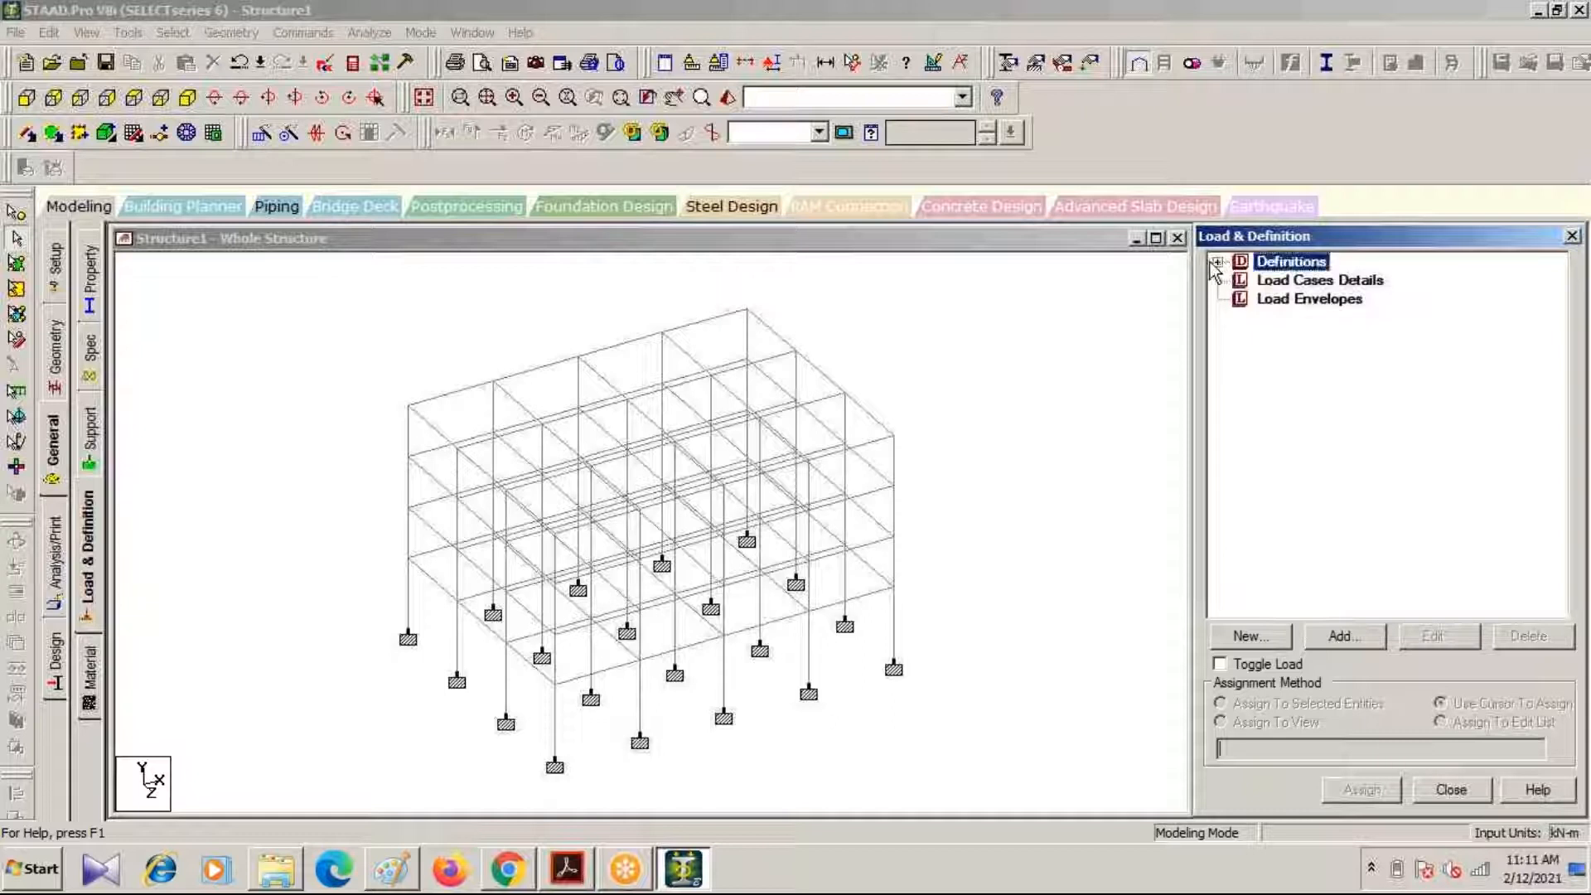
pyautogui.click(1289, 283)
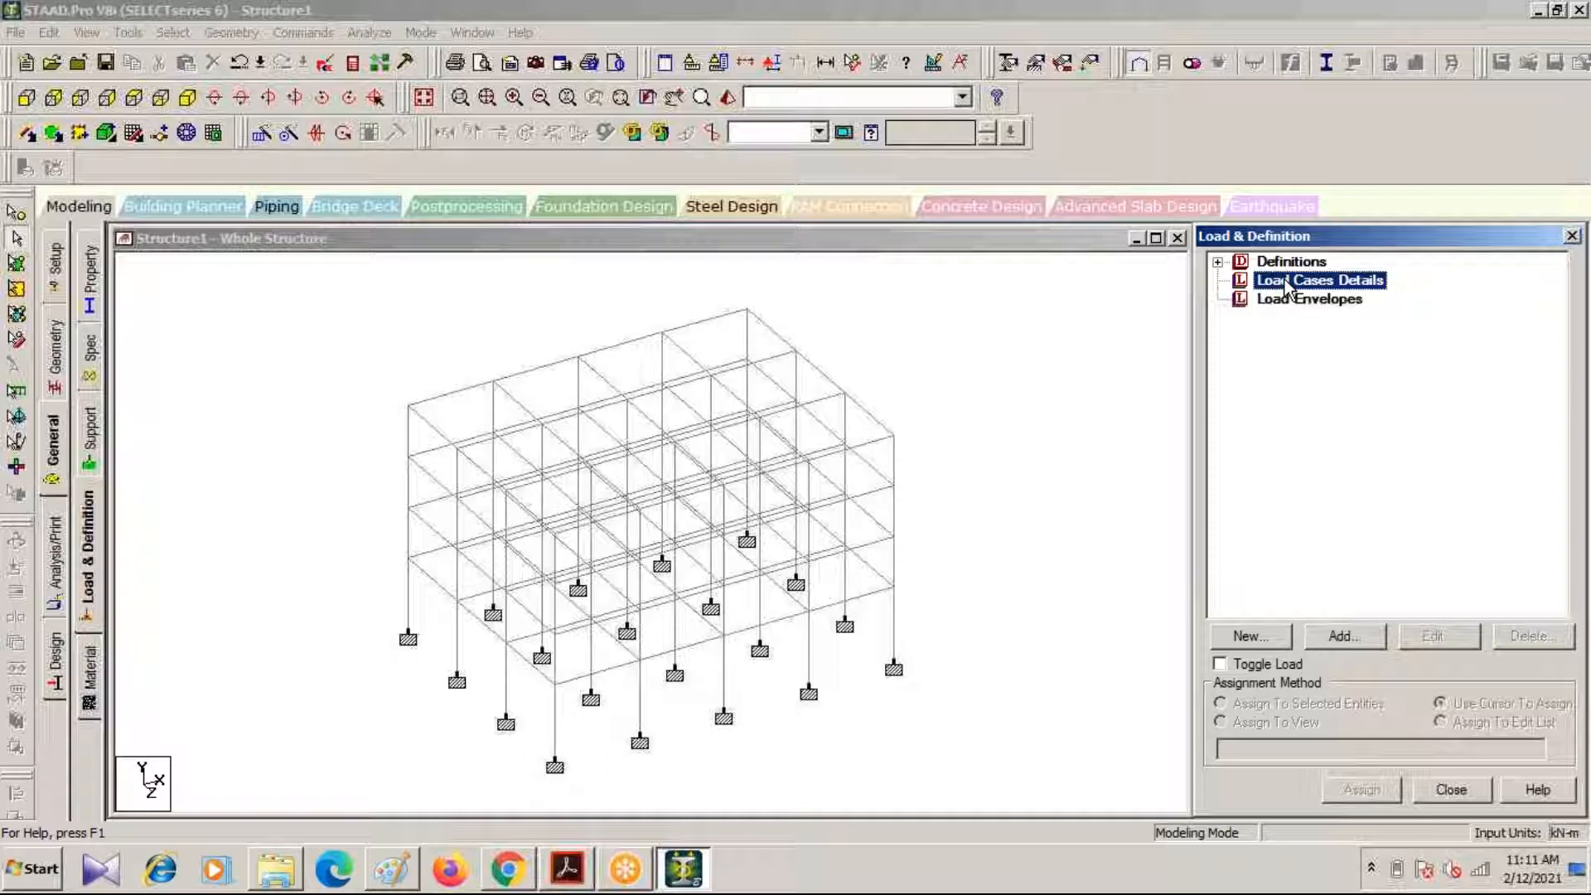
pyautogui.click(1217, 262)
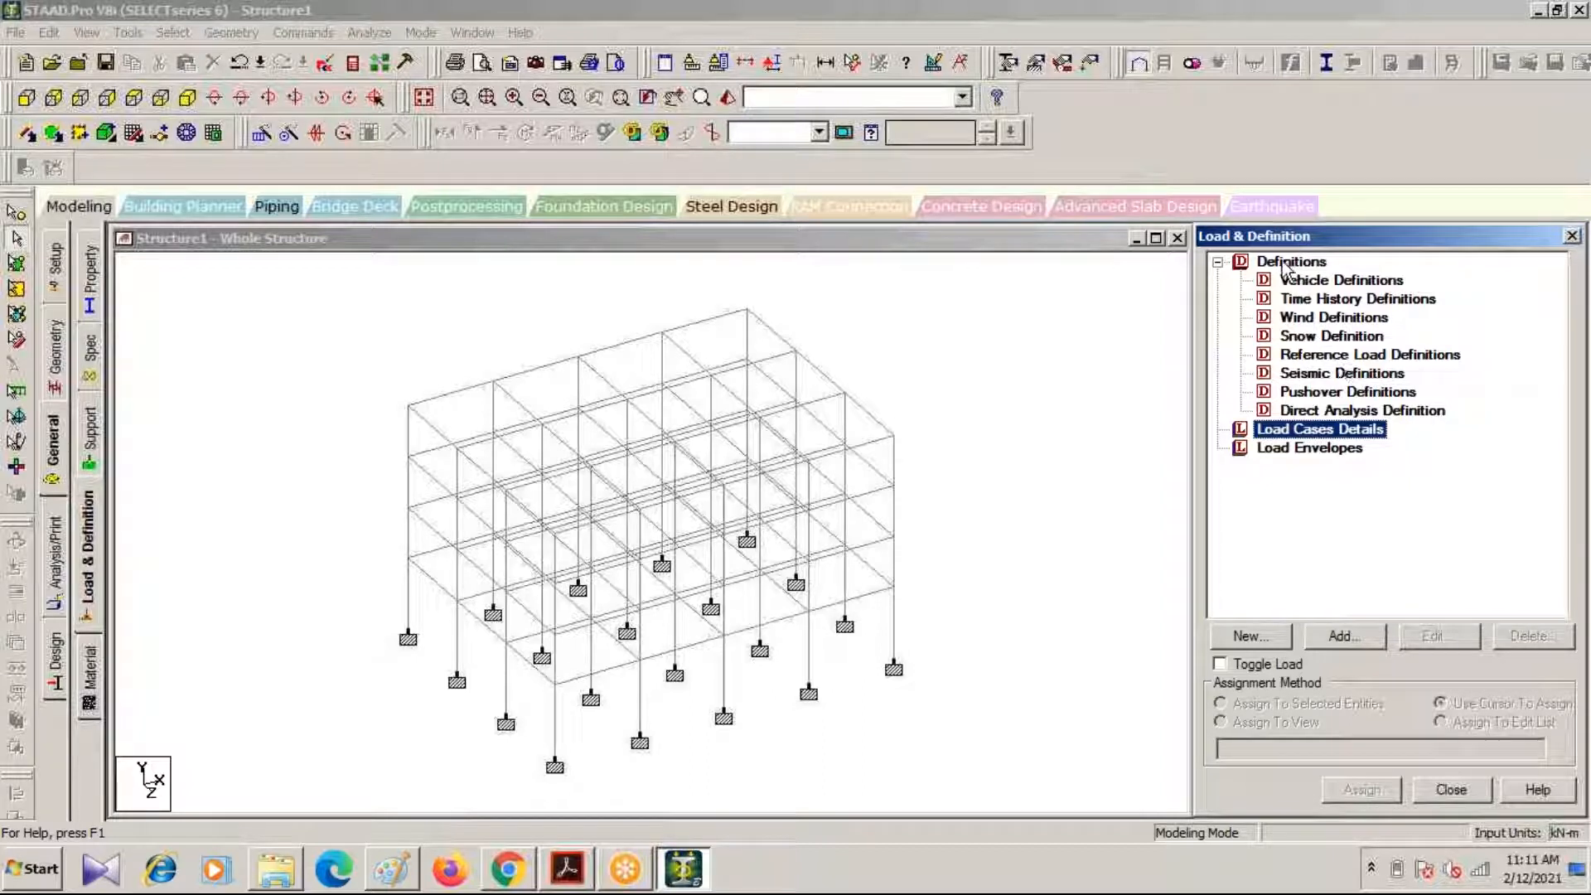
pyautogui.click(1336, 377)
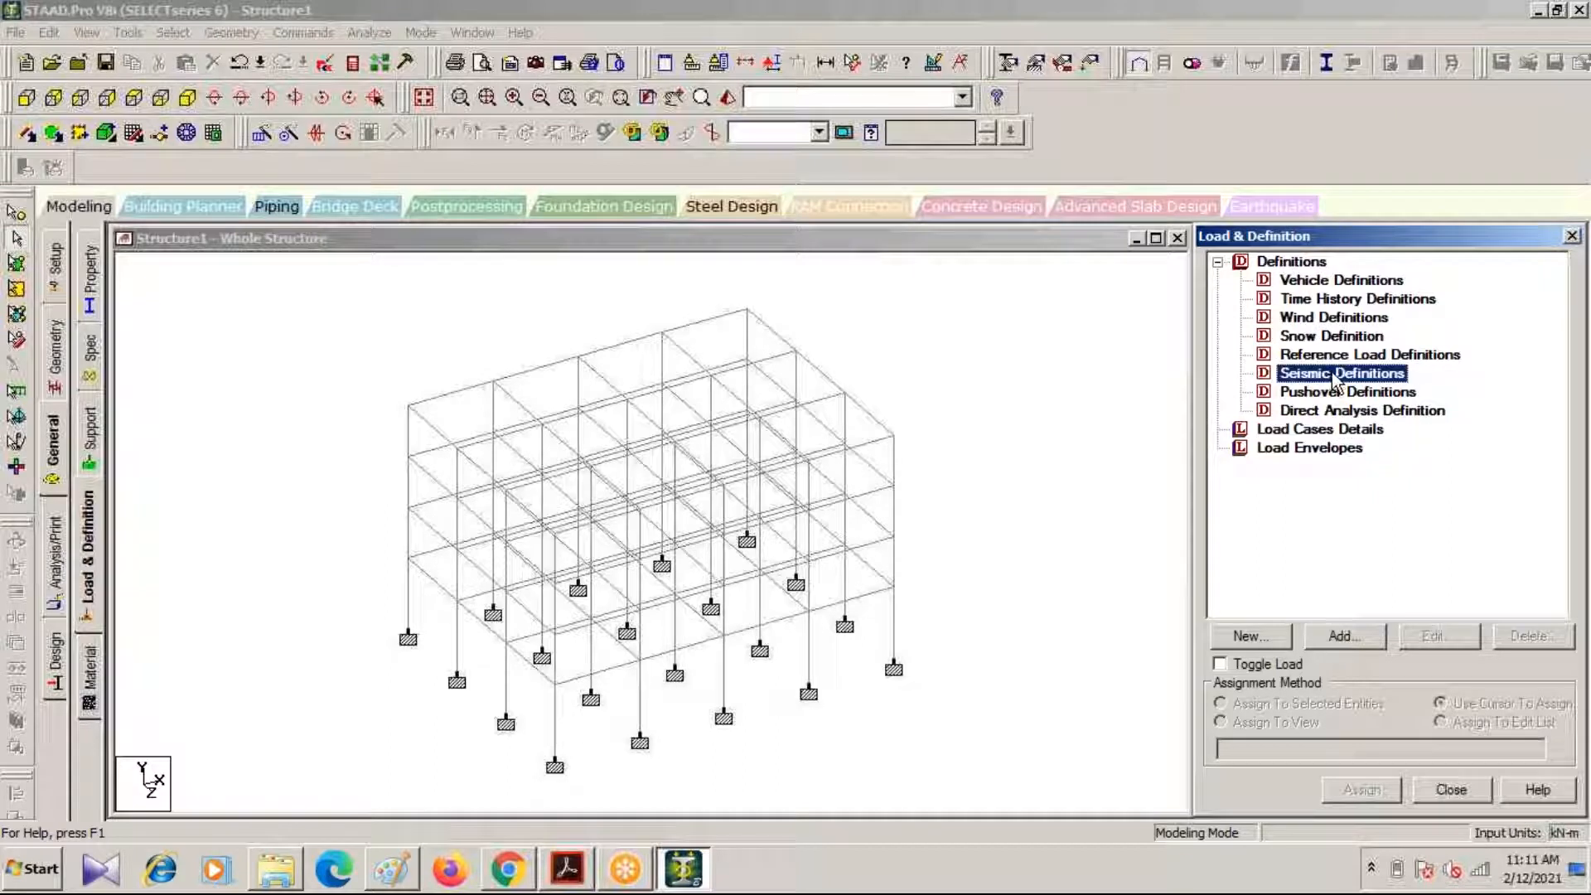
pyautogui.click(1345, 637)
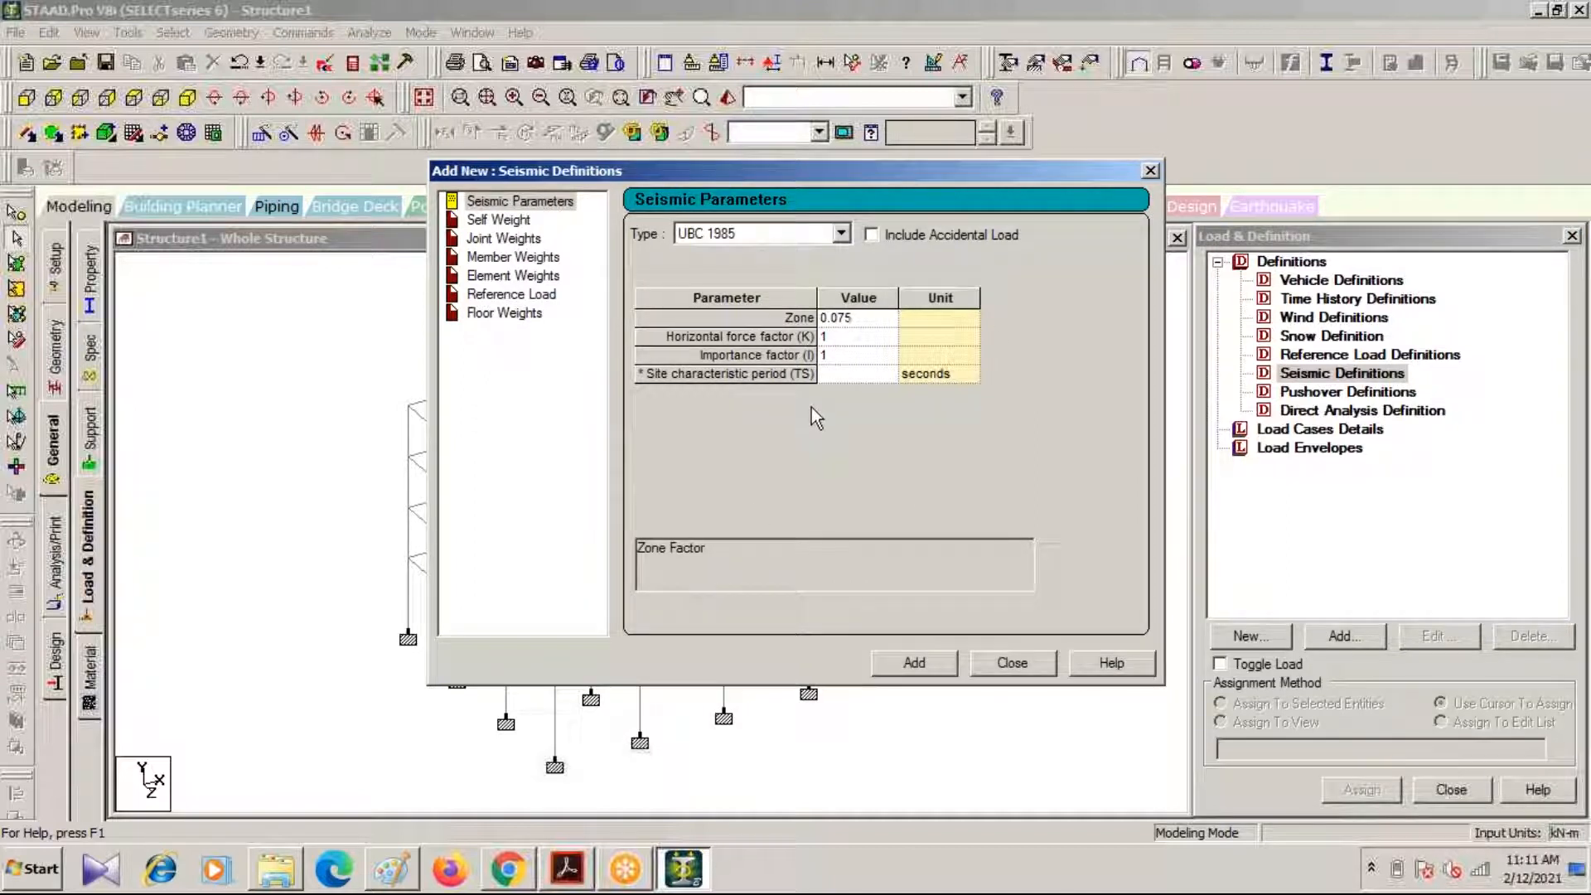
# Set the seismic code type to Indian: IS 1893 - 2002/2005, and try to generate its parameters automatically
pyautogui.click(842, 233)
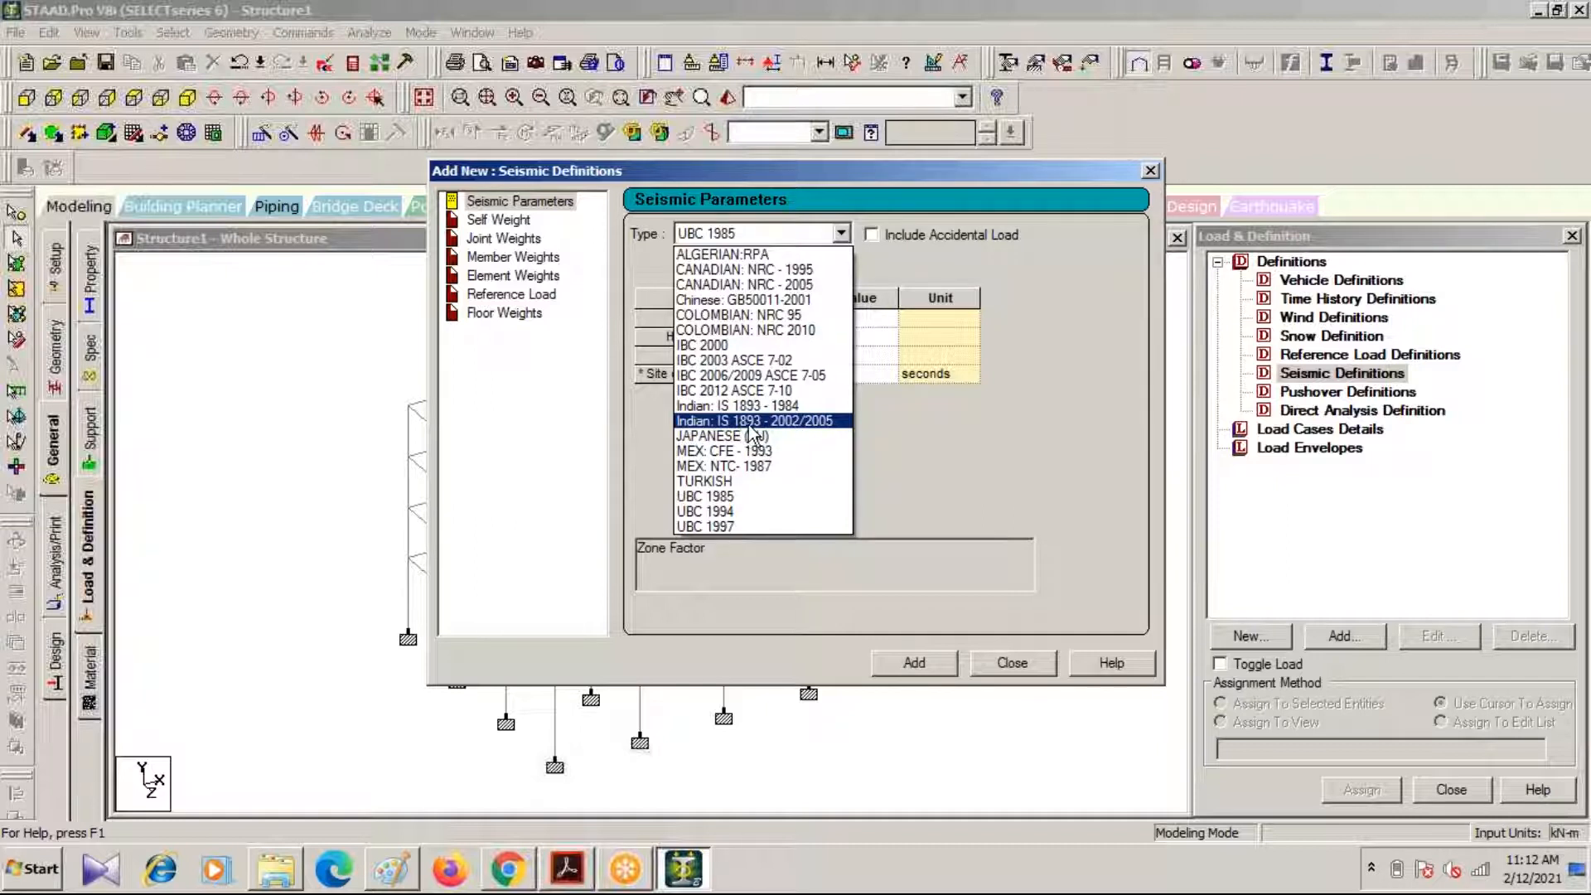
pyautogui.click(829, 427)
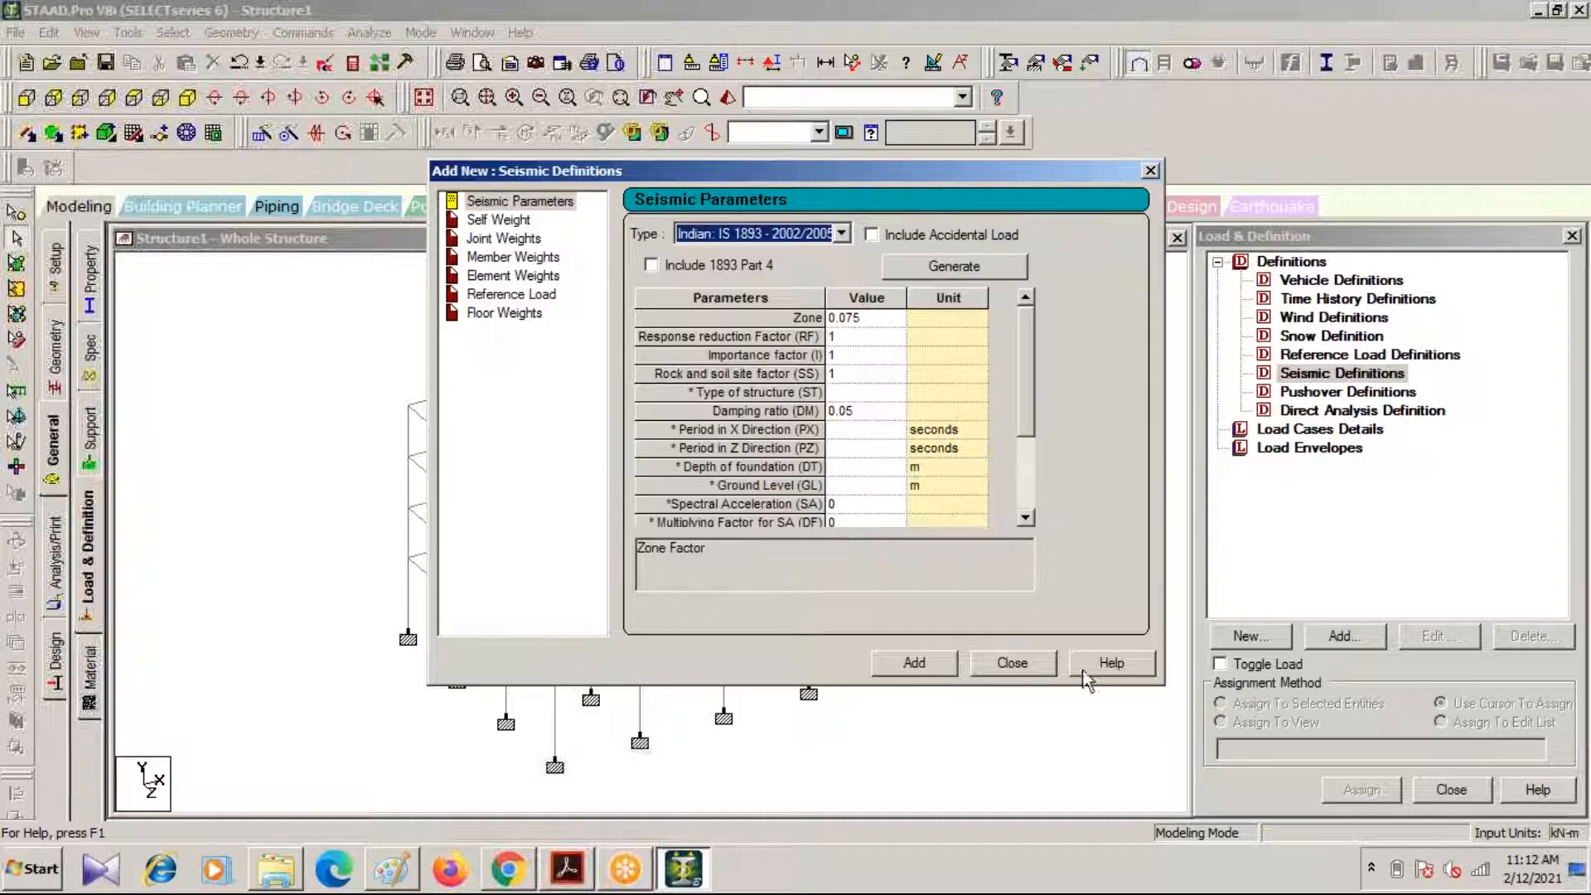
pyautogui.click(932, 268)
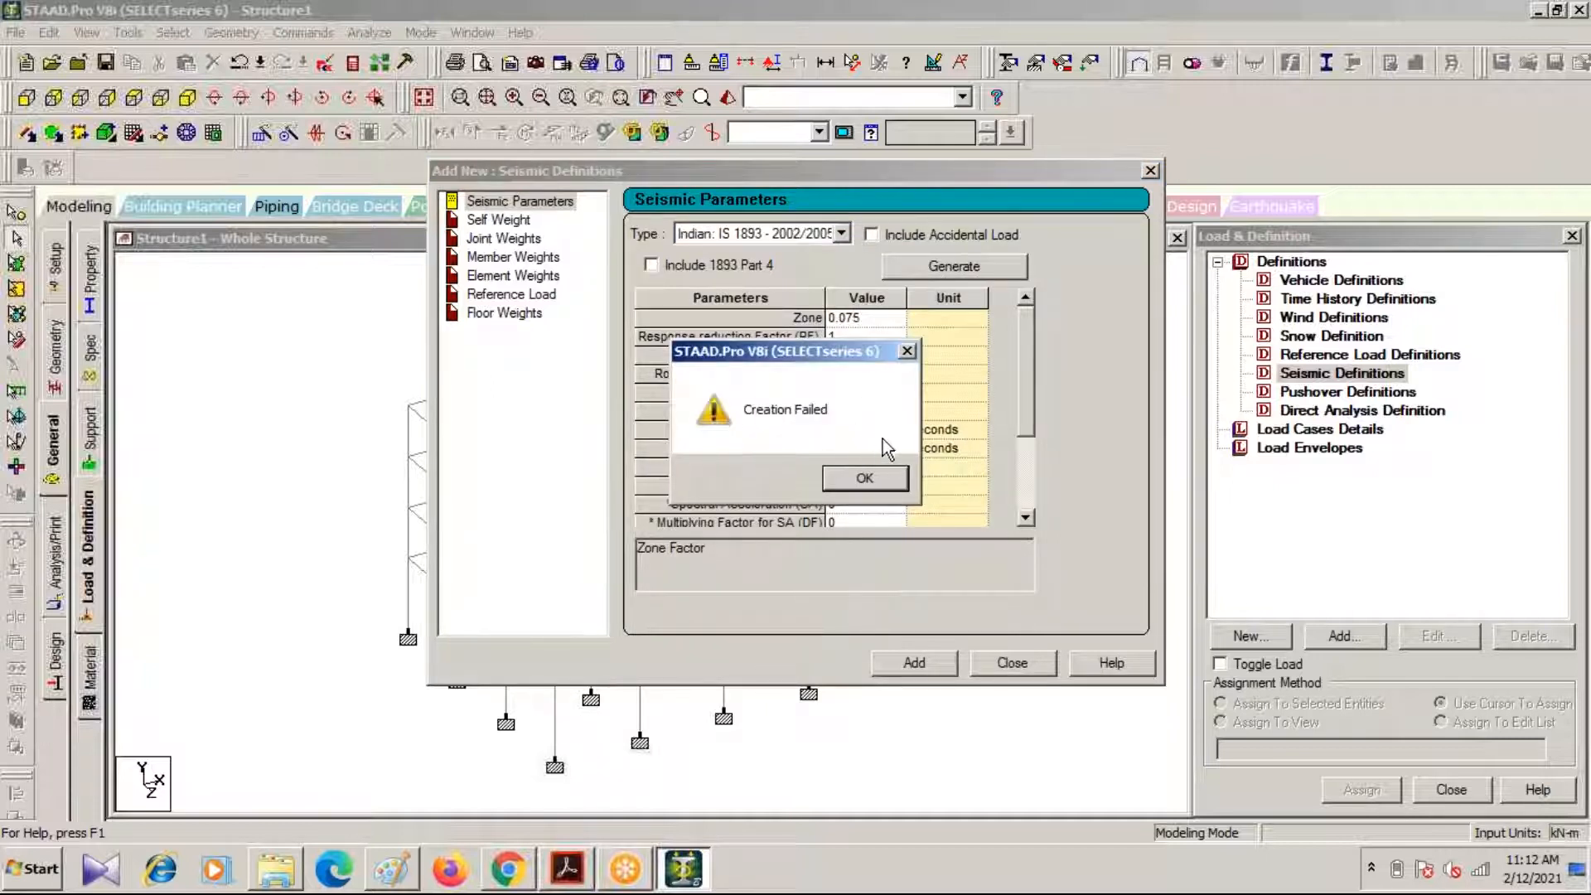
pyautogui.click(908, 351)
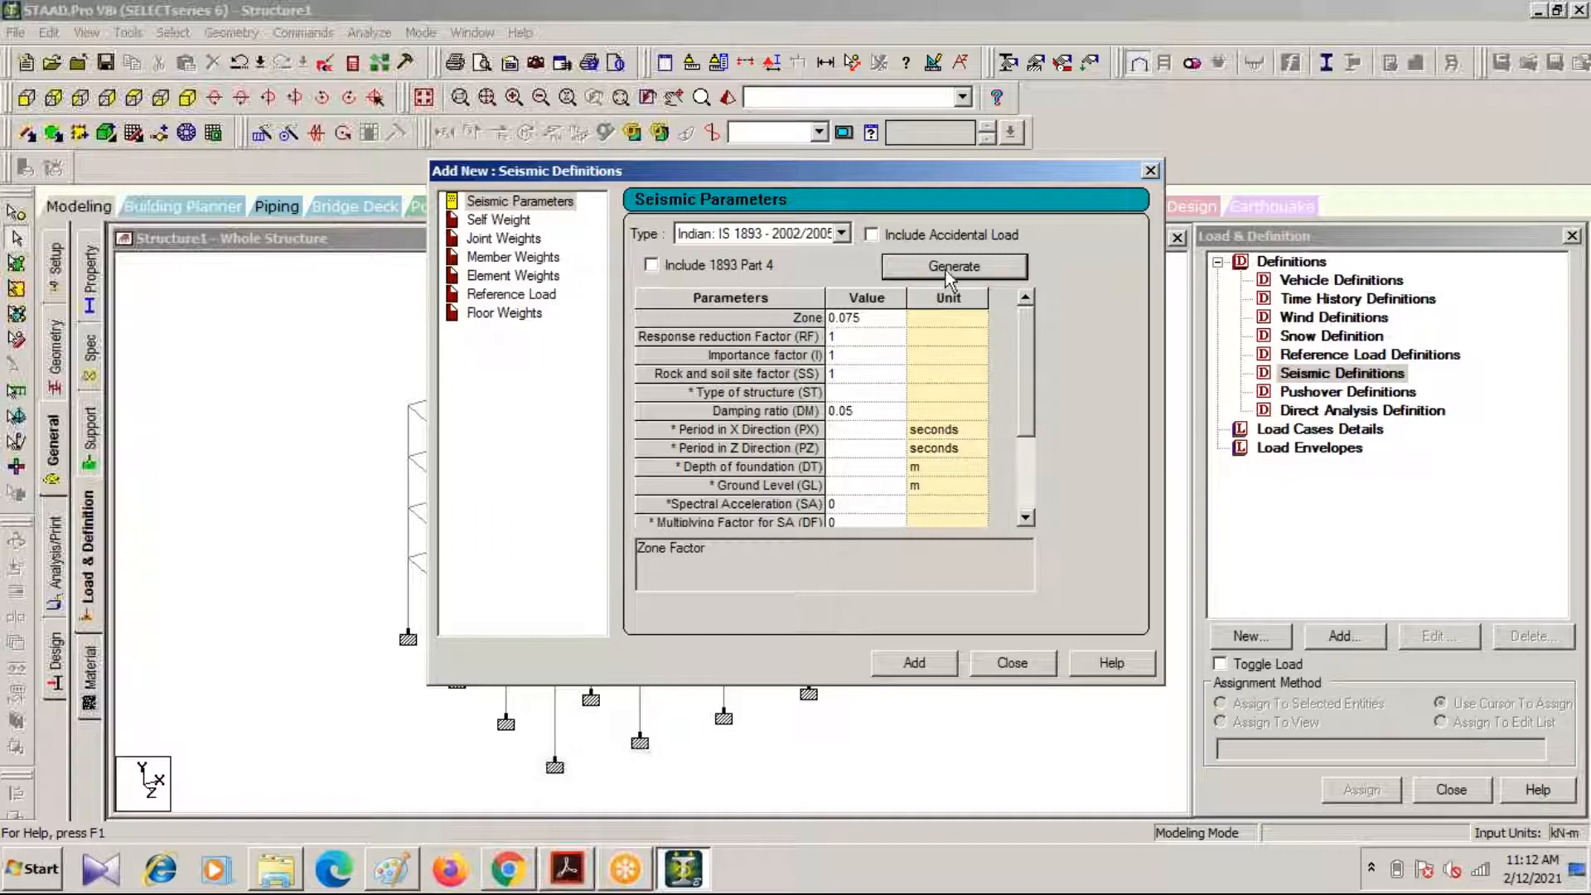
# Switch to the IS 1893 Part 1 - 2016 PDF in Acrobat Reader and examine the Annex E list of towns for the zone factor
pyautogui.click(867, 321)
pyautogui.moveTo(874, 318); pyautogui.dragTo(829, 319)
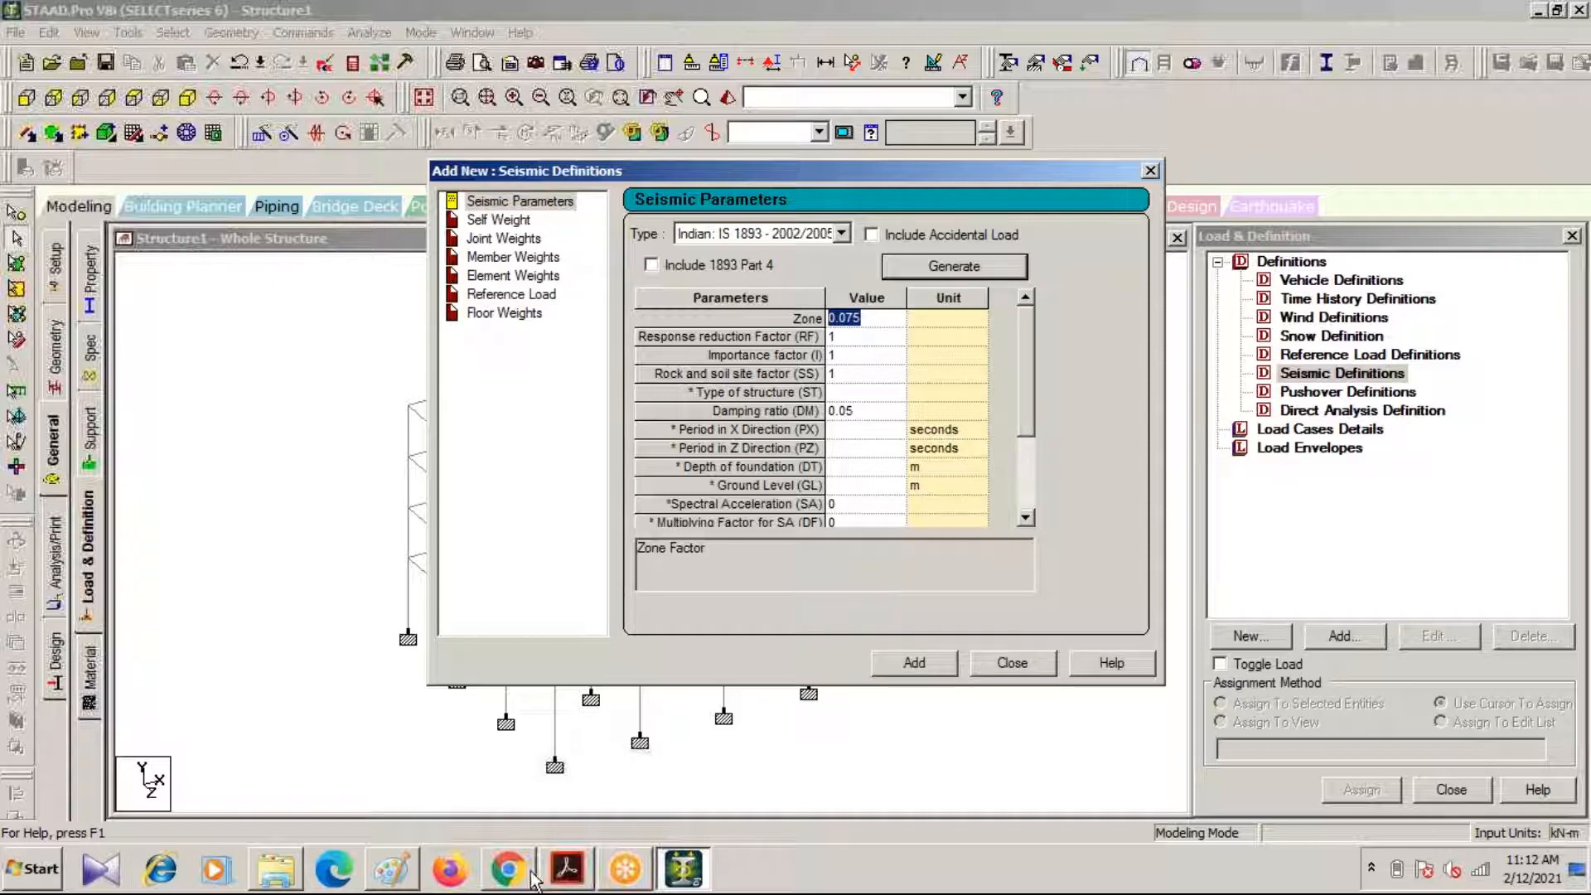
pyautogui.click(557, 877)
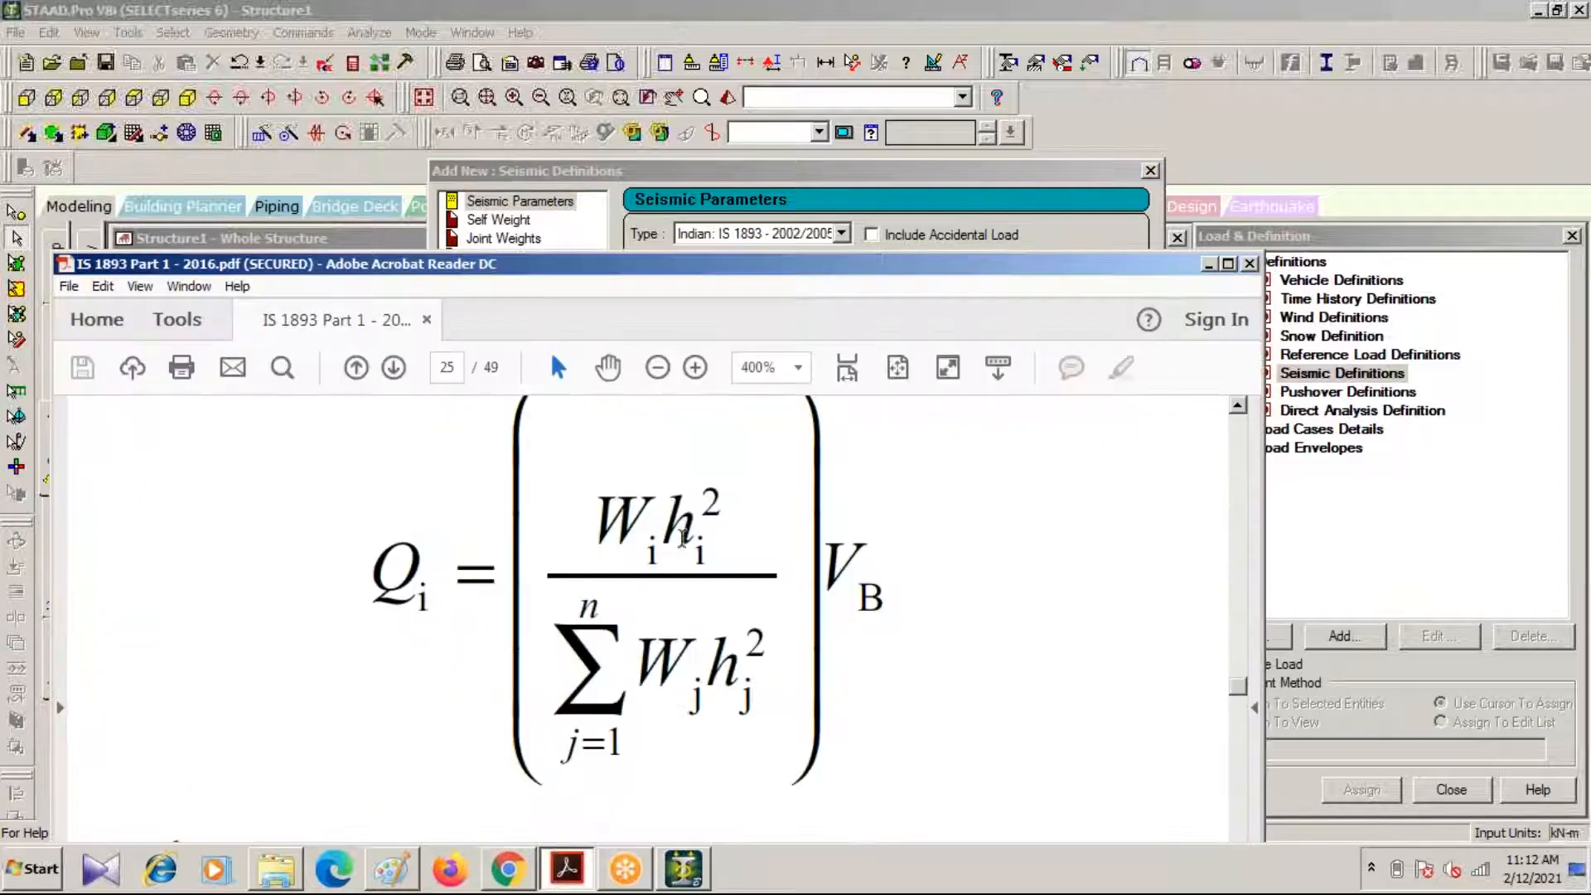
pyautogui.moveTo(1238, 685); pyautogui.dragTo(1240, 614)
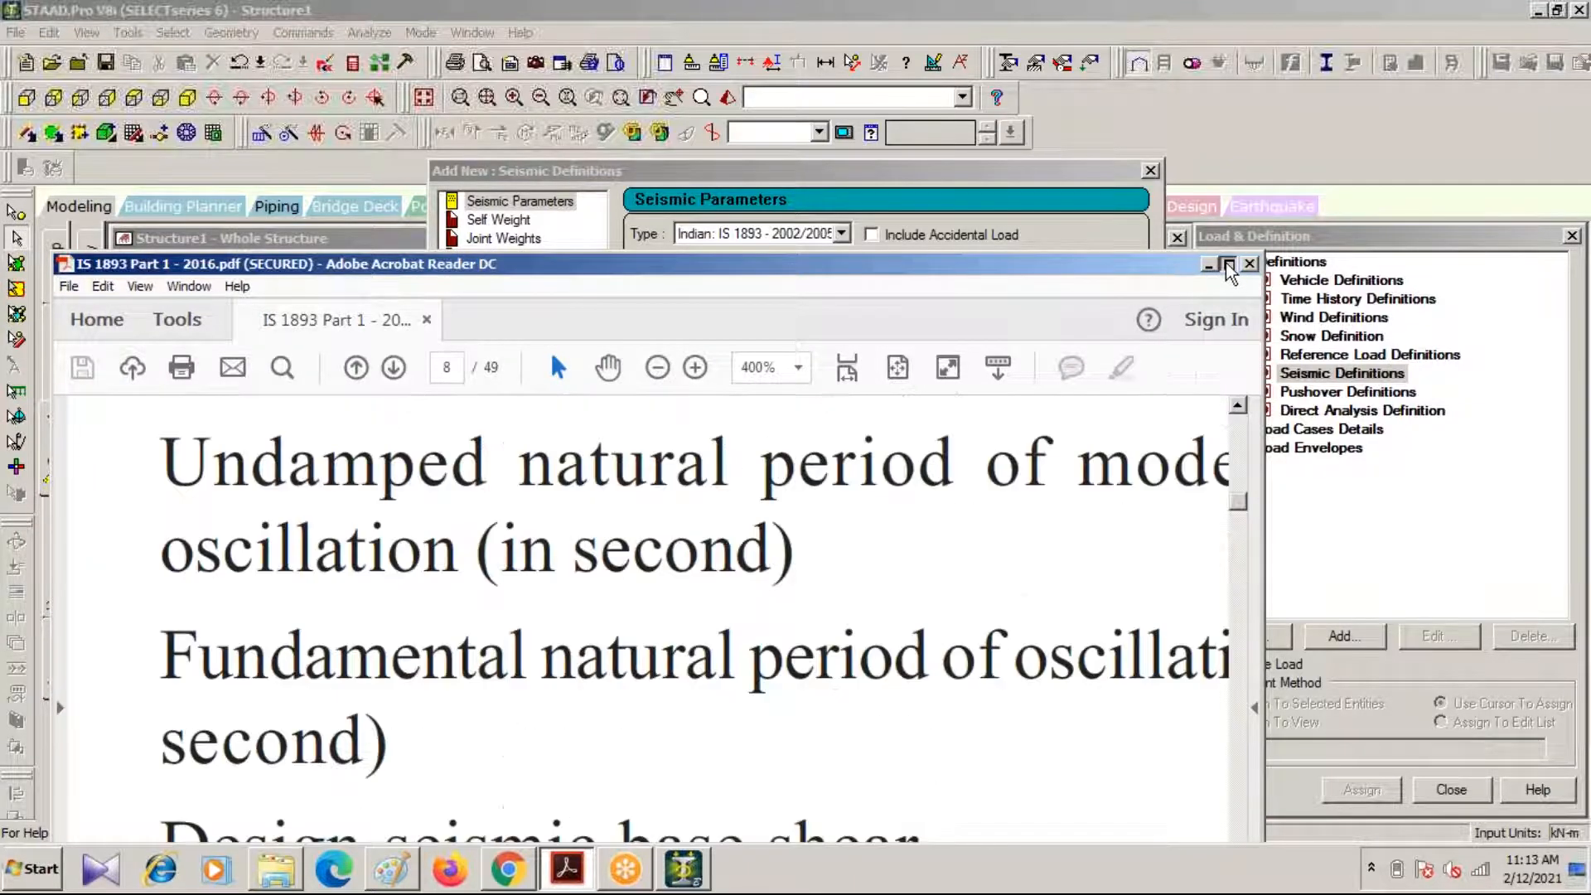
pyautogui.click(1228, 263)
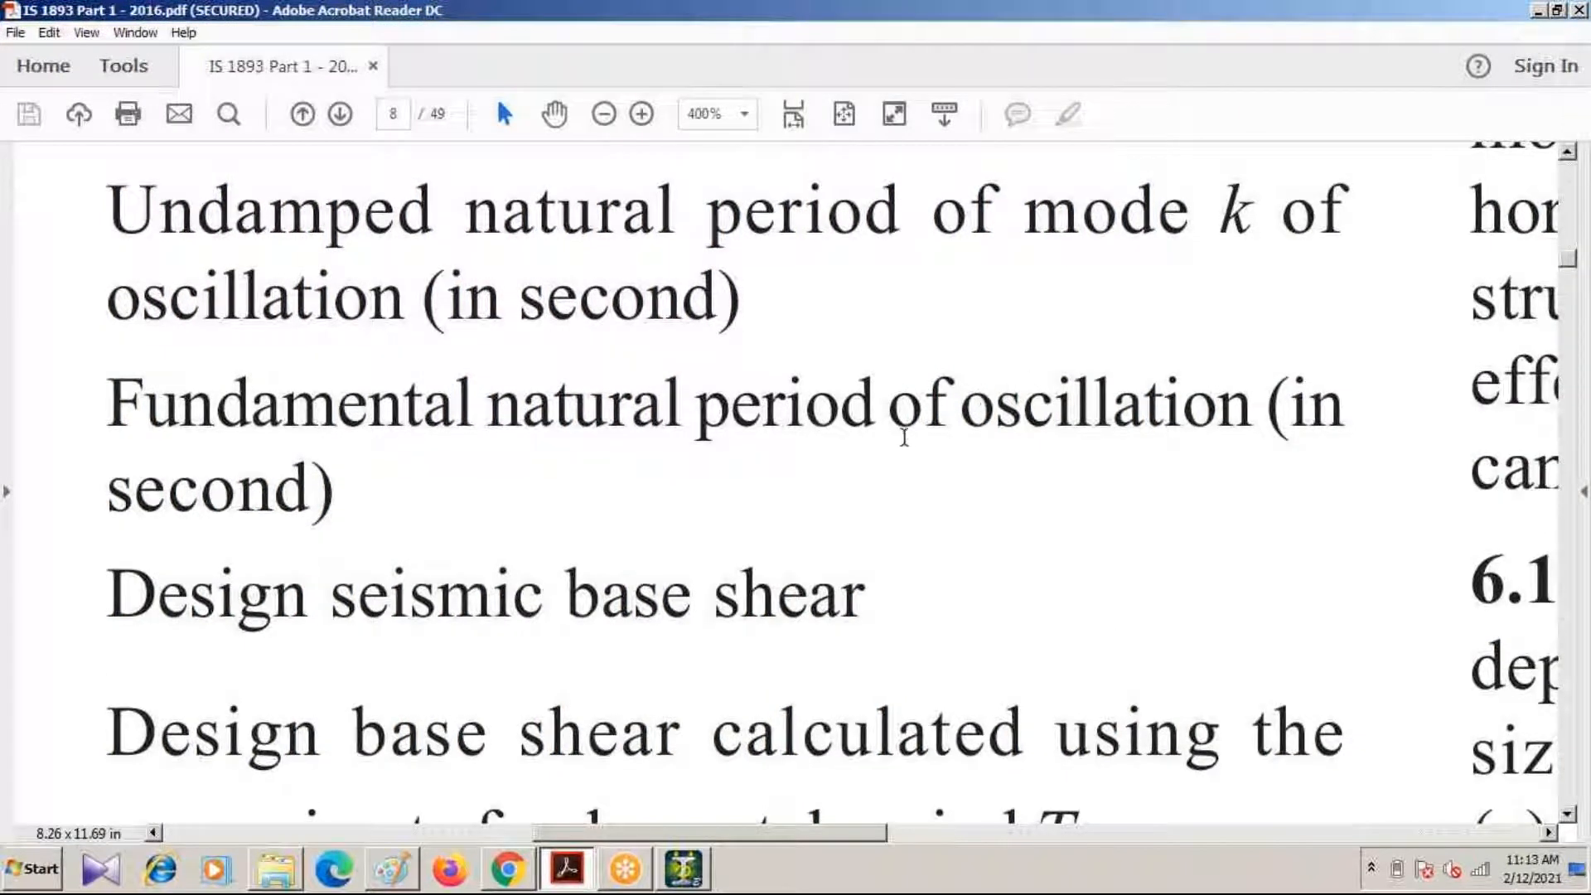
pyautogui.keyDown('ctrl'); pyautogui.scroll(-5, 904, 437); pyautogui.keyUp('ctrl')
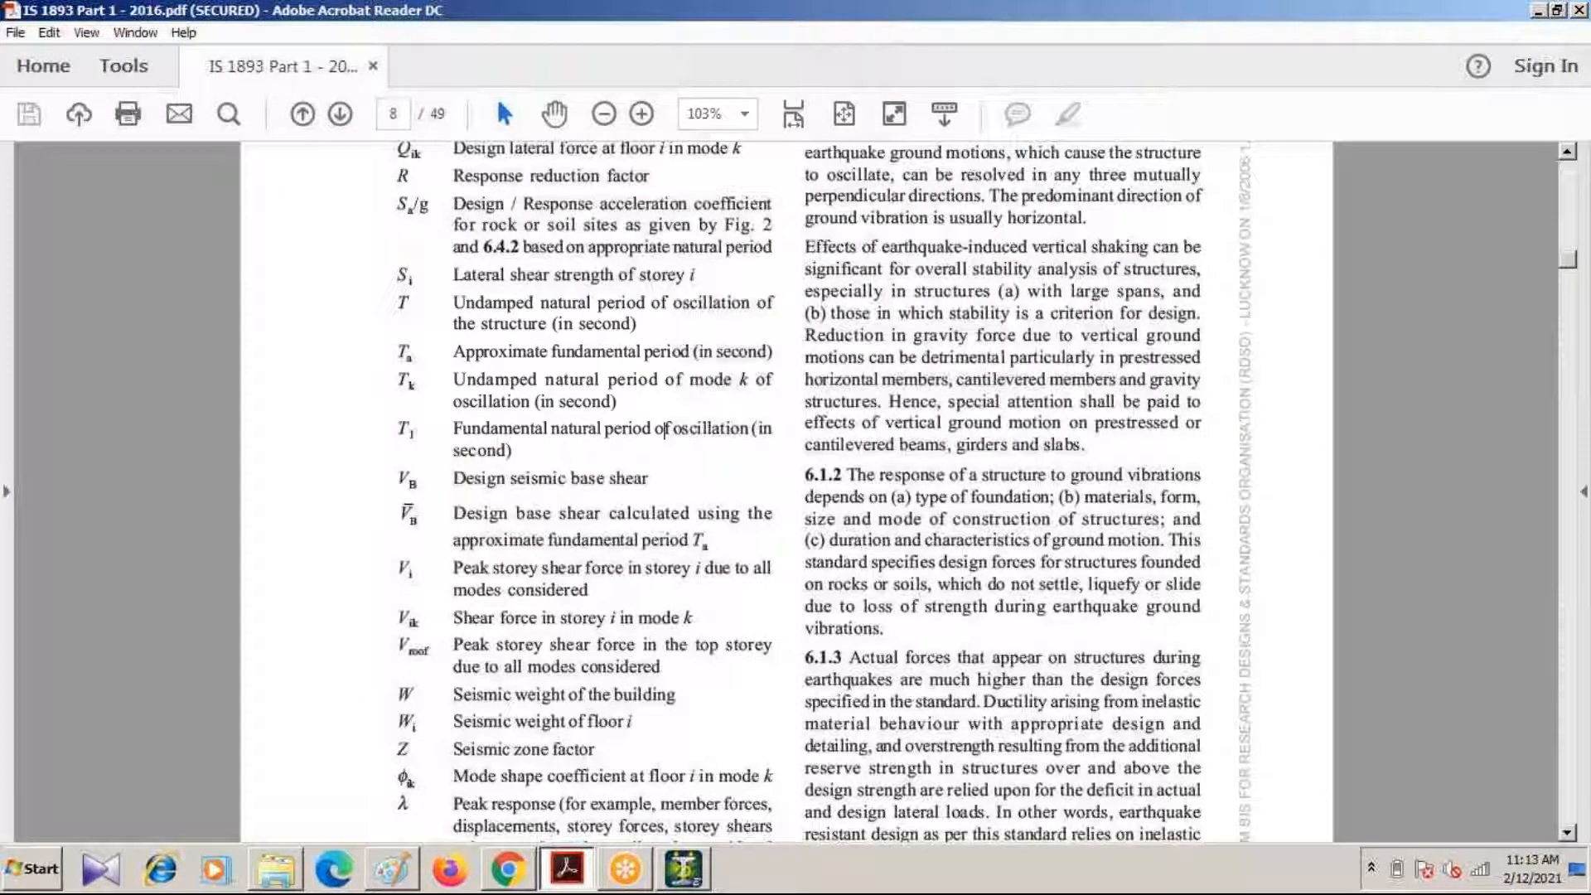
pyautogui.scroll(-15, 665, 430)
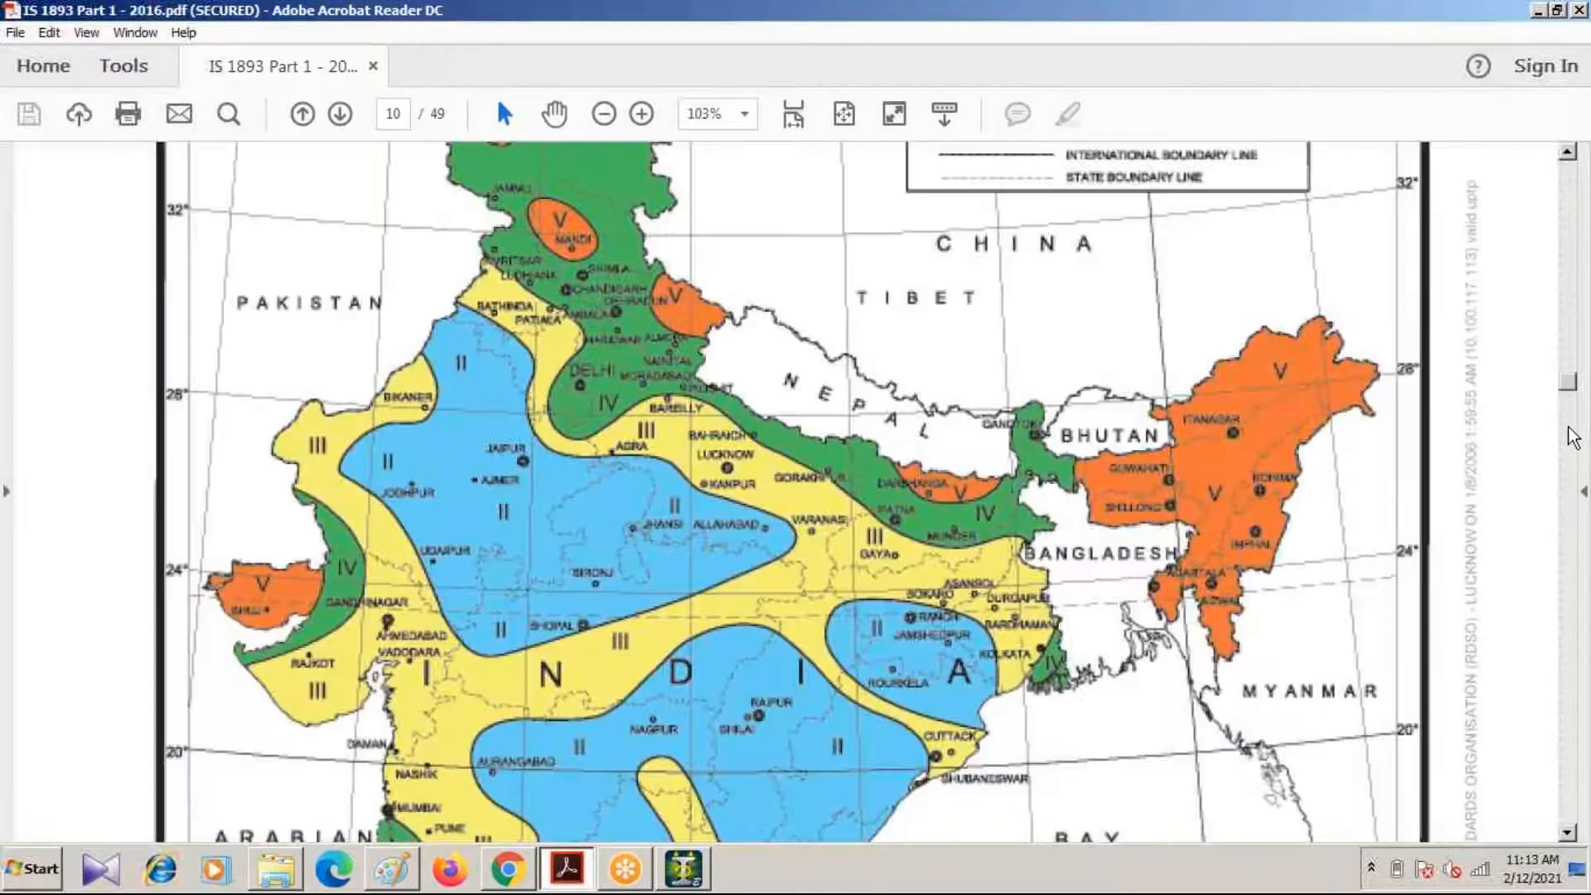
pyautogui.moveTo(1571, 412); pyautogui.dragTo(1574, 673)
pyautogui.scroll(-3, 1037, 649)
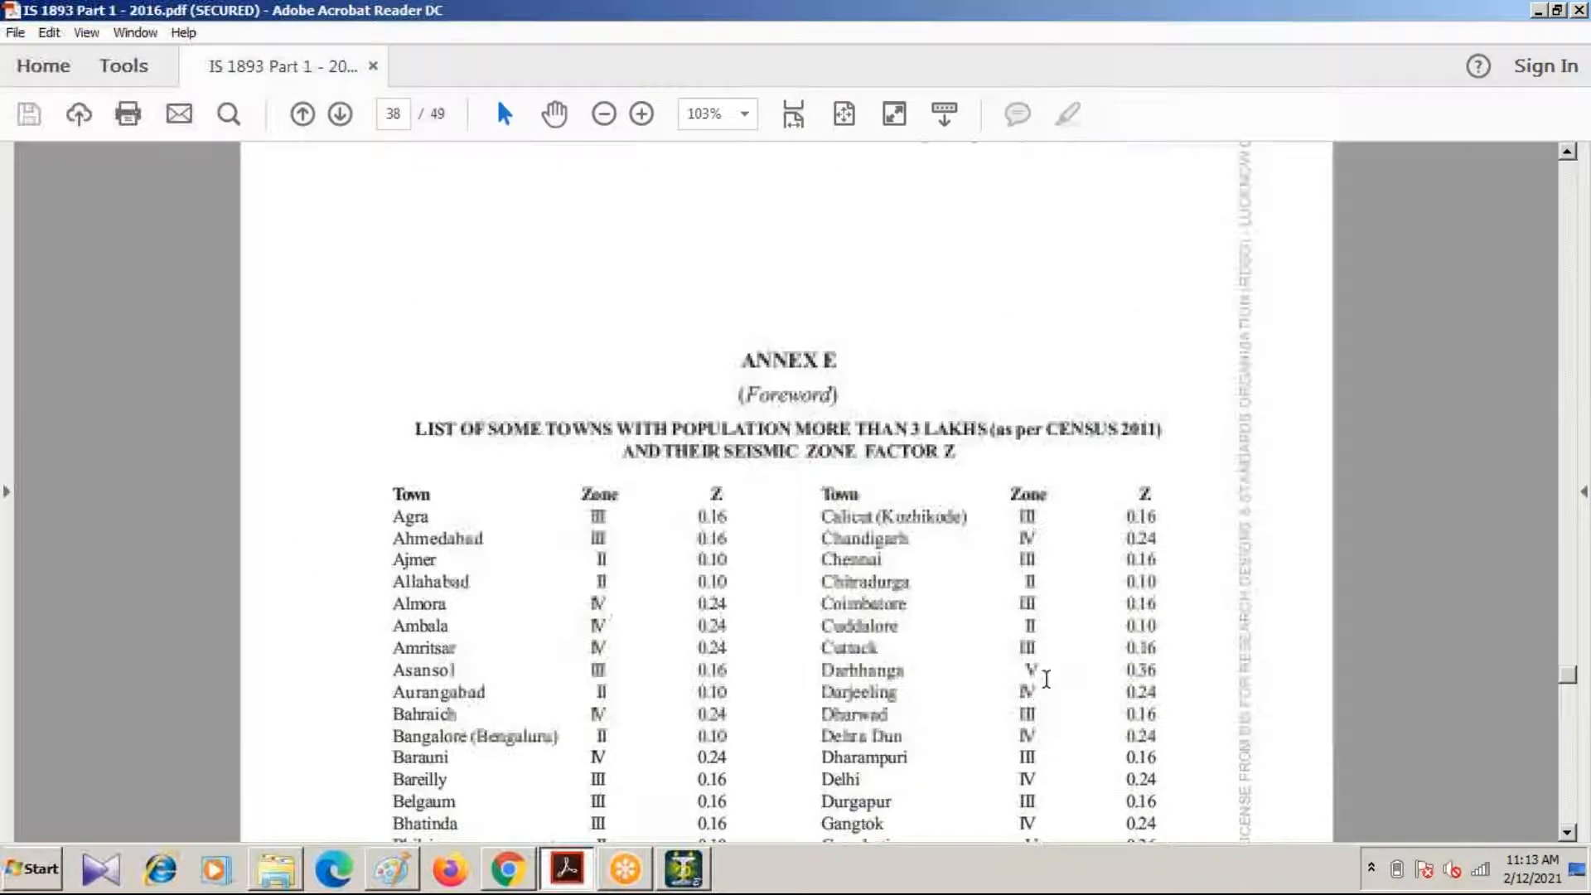
pyautogui.scroll(-7, 973, 626)
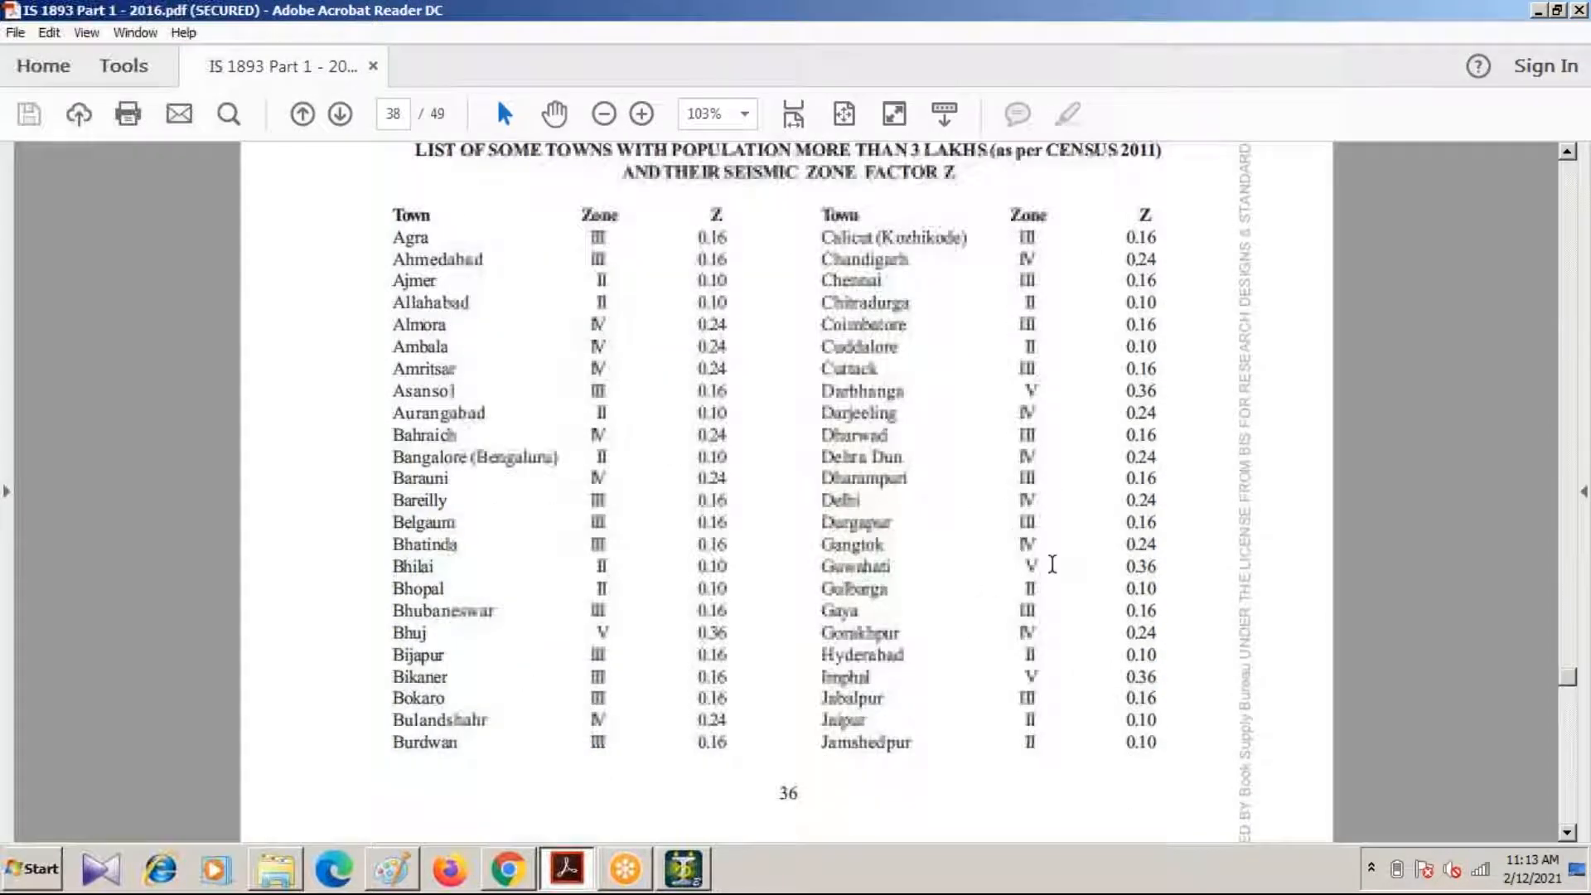
# Switch back to STAAD.Pro, save the modified structure, and set the seismic zone factor to 0.36
pyautogui.click(668, 883)
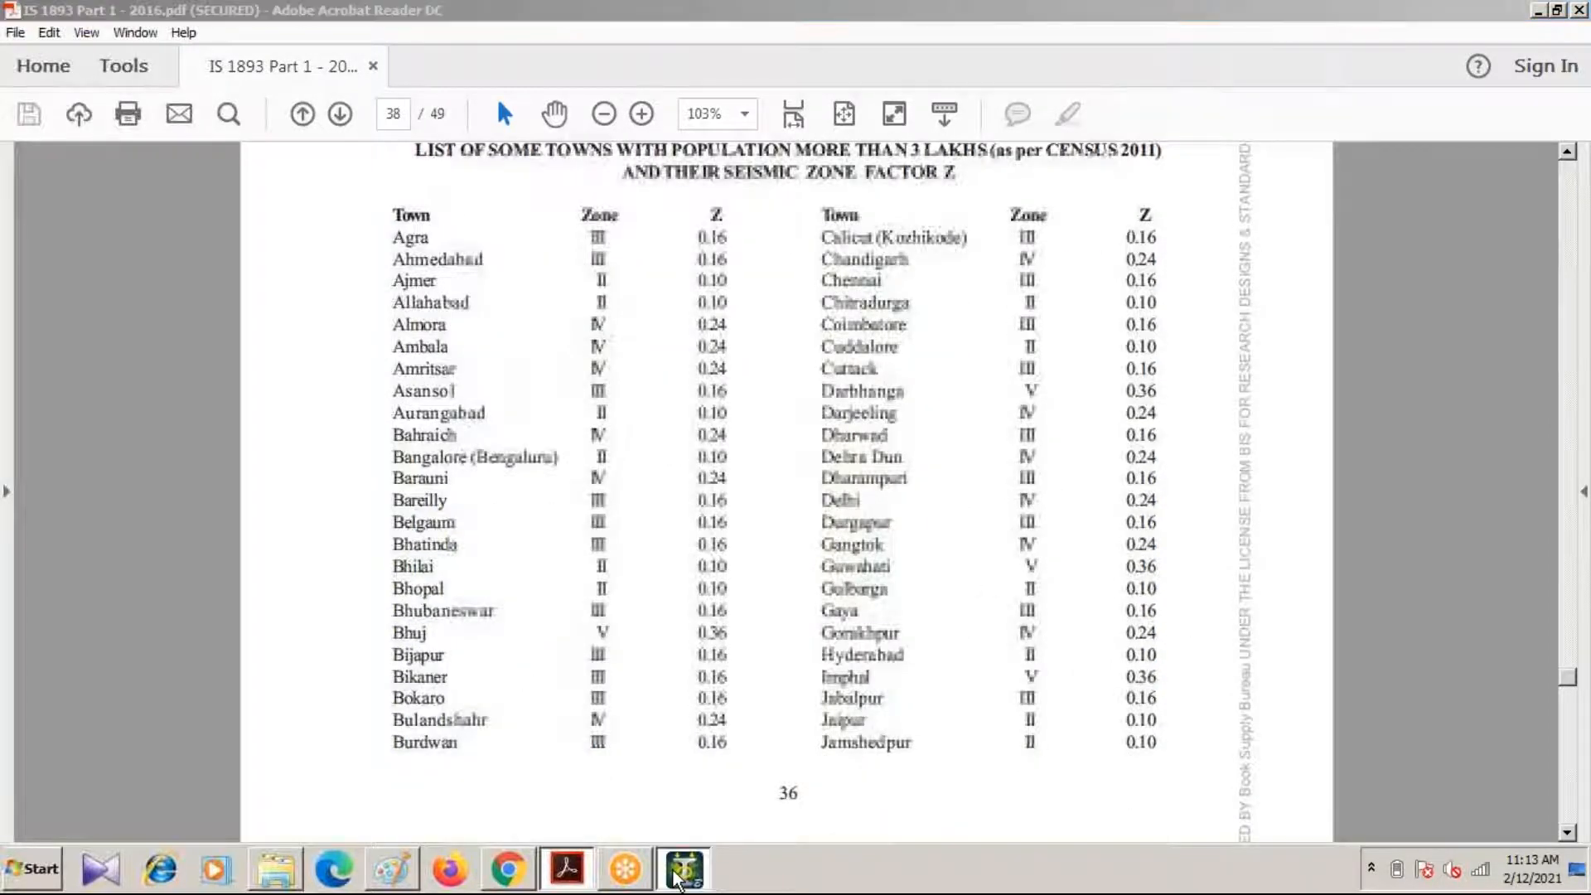
pyautogui.click(791, 476)
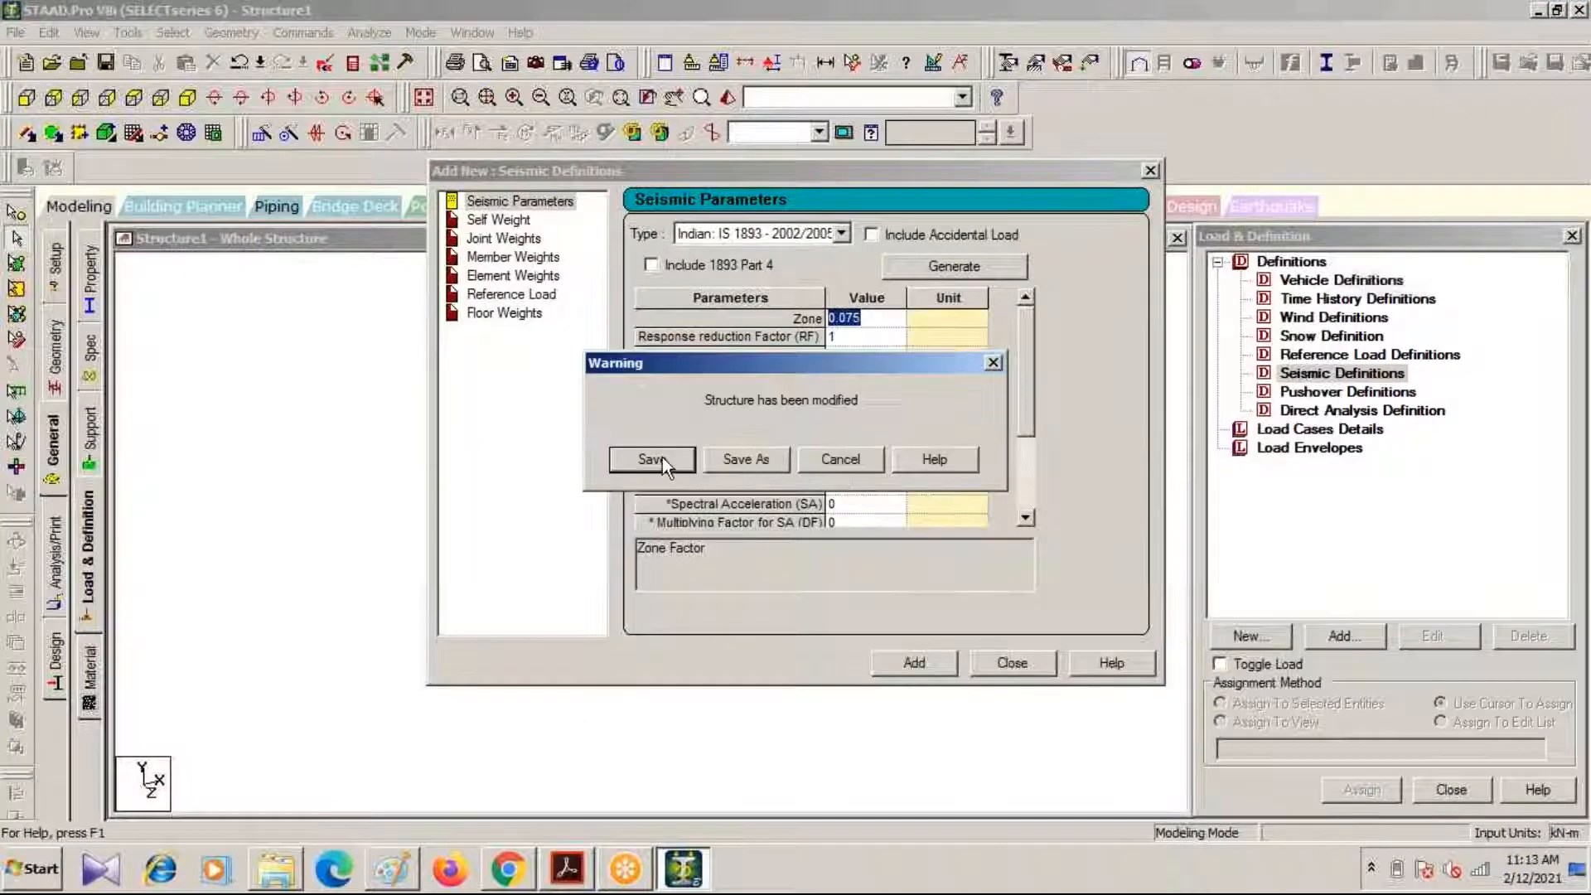
pyautogui.click(662, 457)
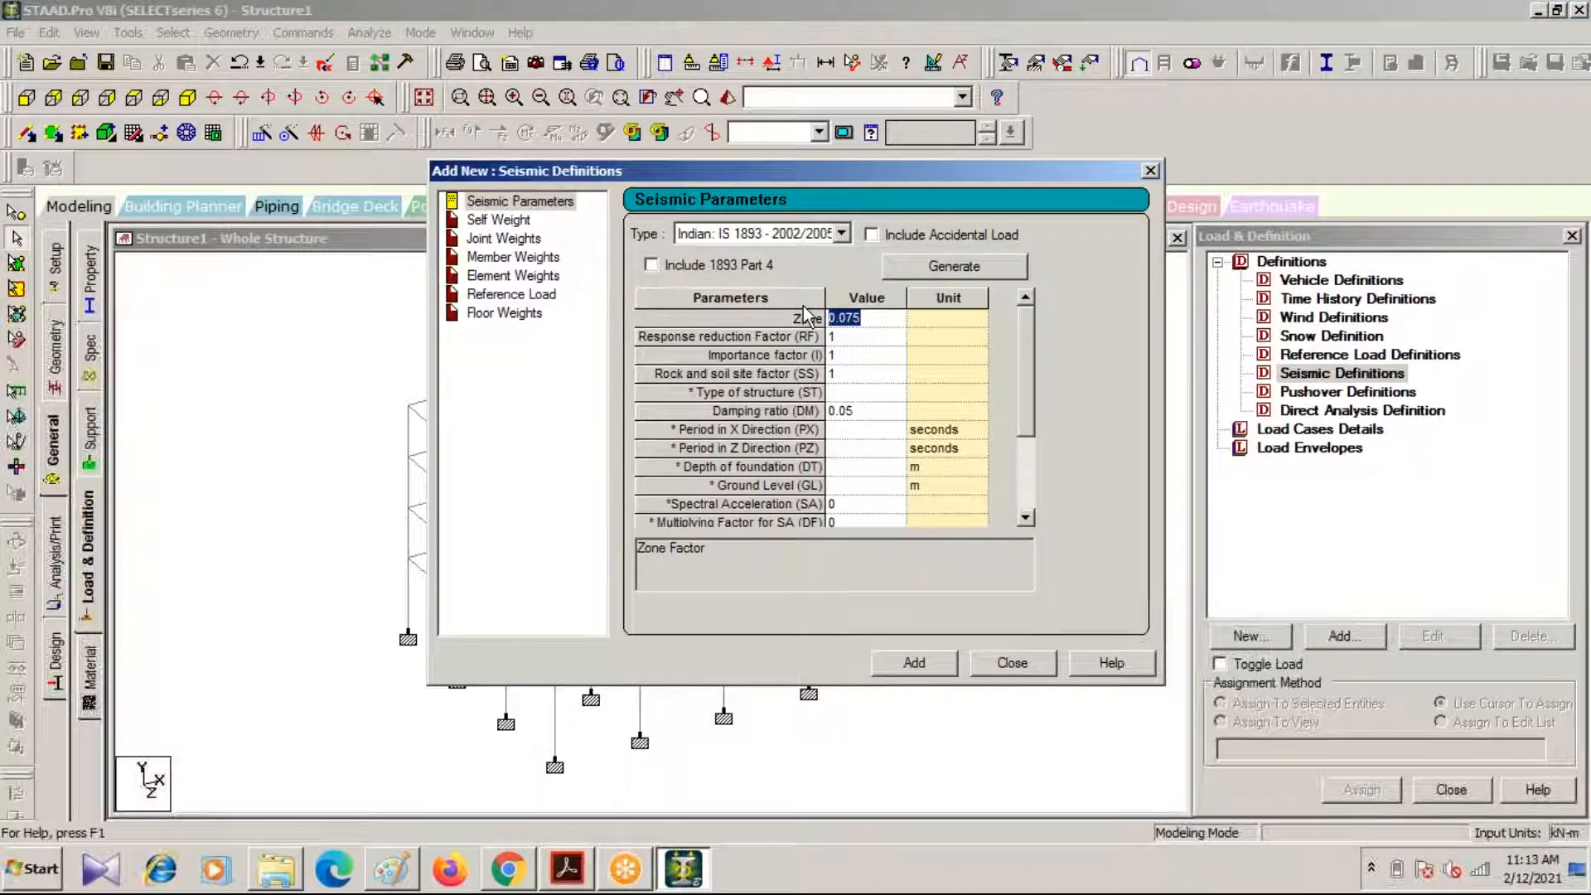
pyautogui.write('.36')
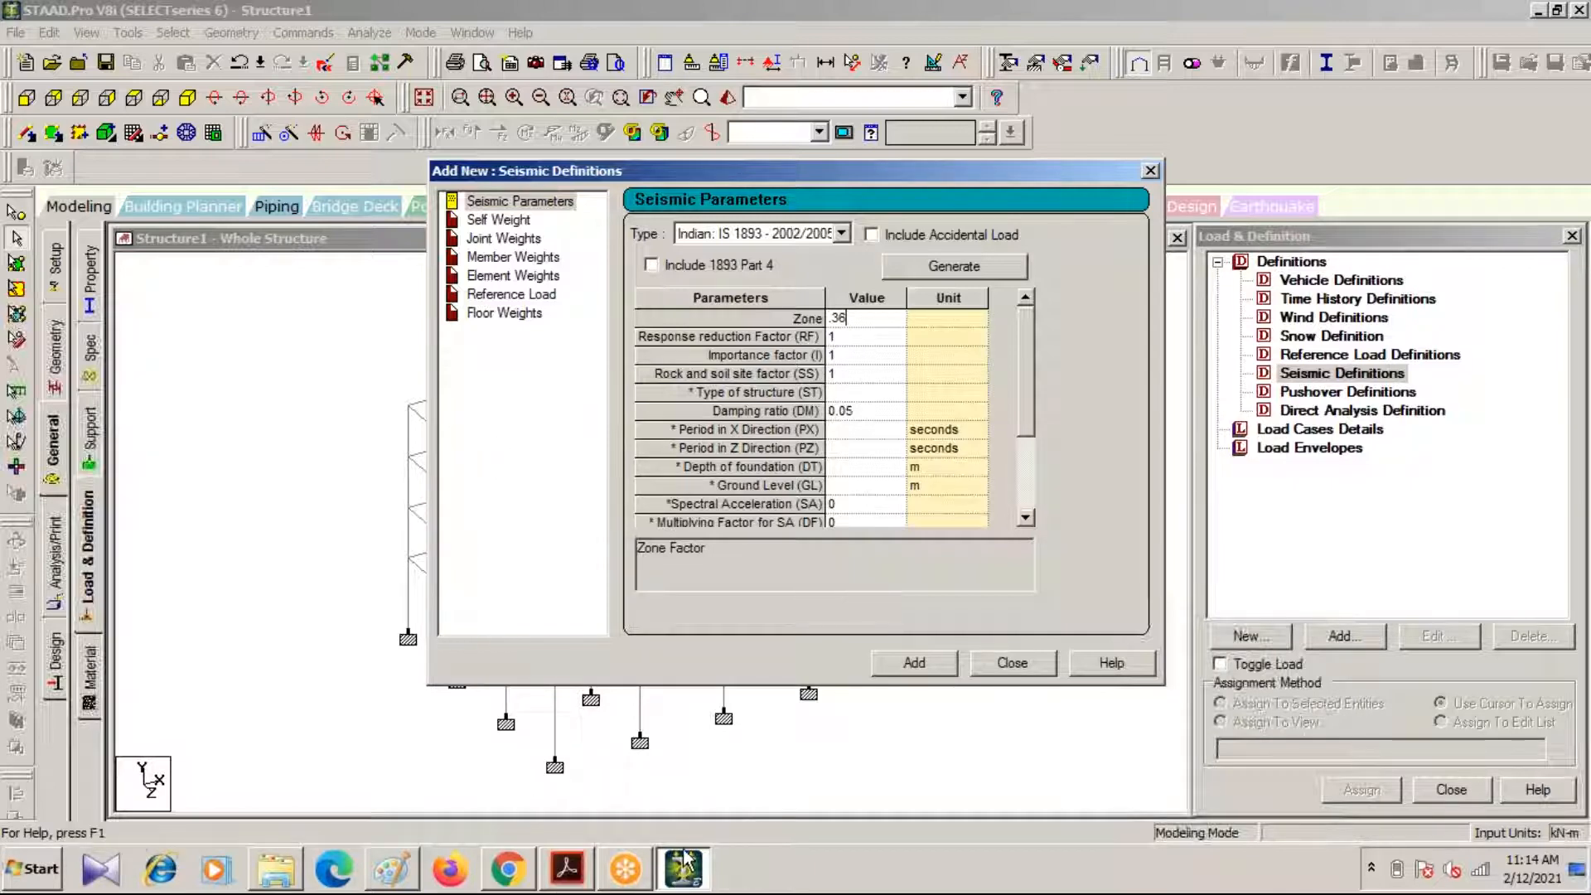
# Switch to the IS 1893 PDF and look up the response reduction factor for RC special moment resisting frames in Table 9
pyautogui.click(678, 881)
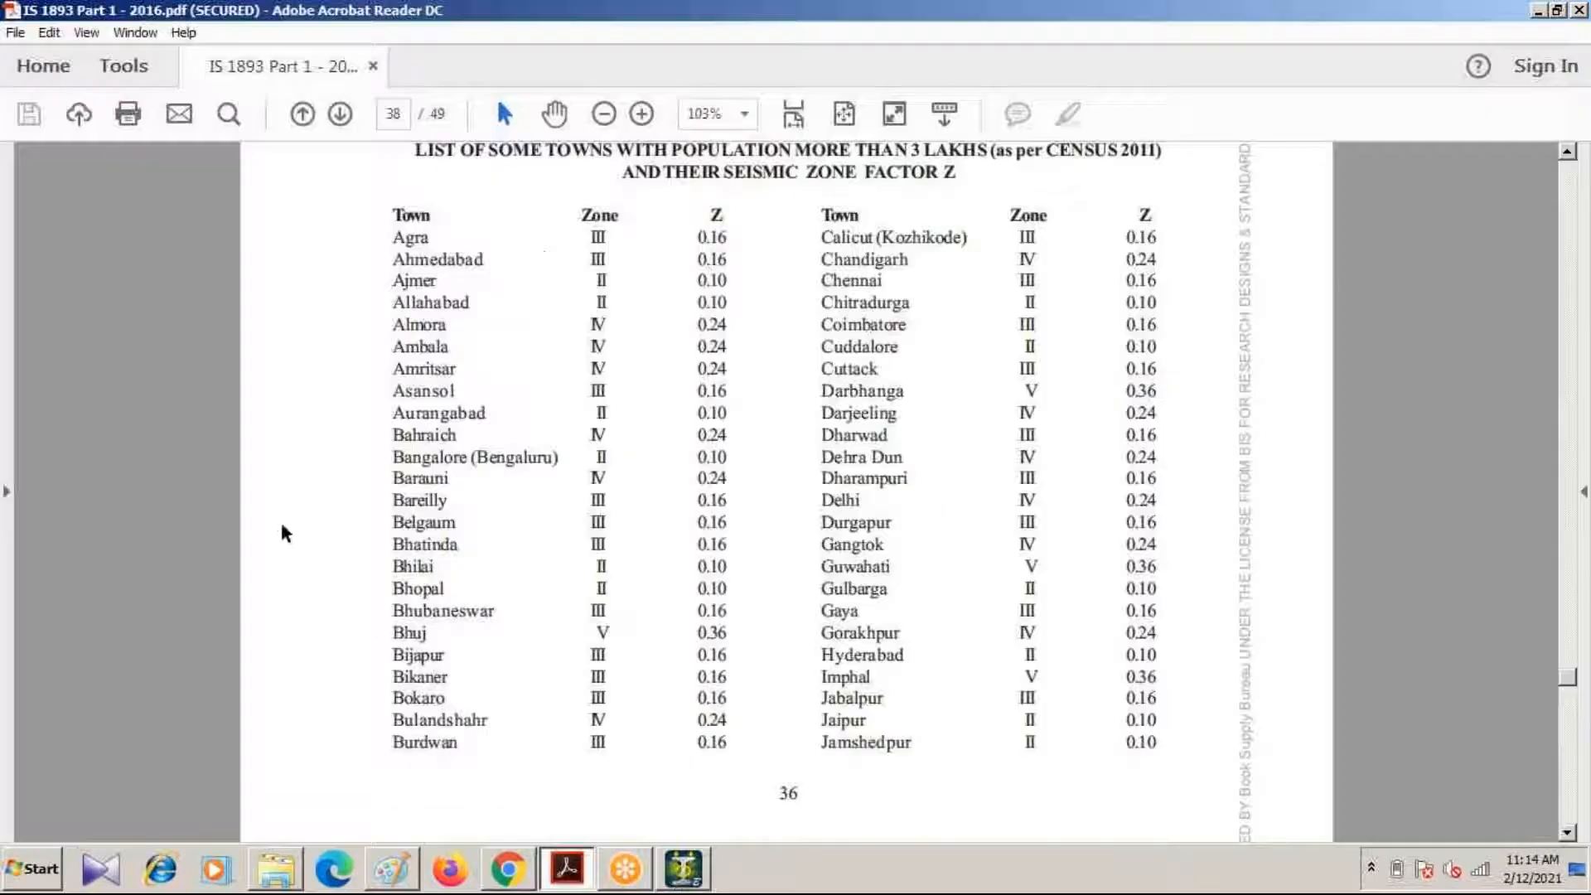
pyautogui.scroll(-5, 440, 563)
pyautogui.scroll(10, 439, 563)
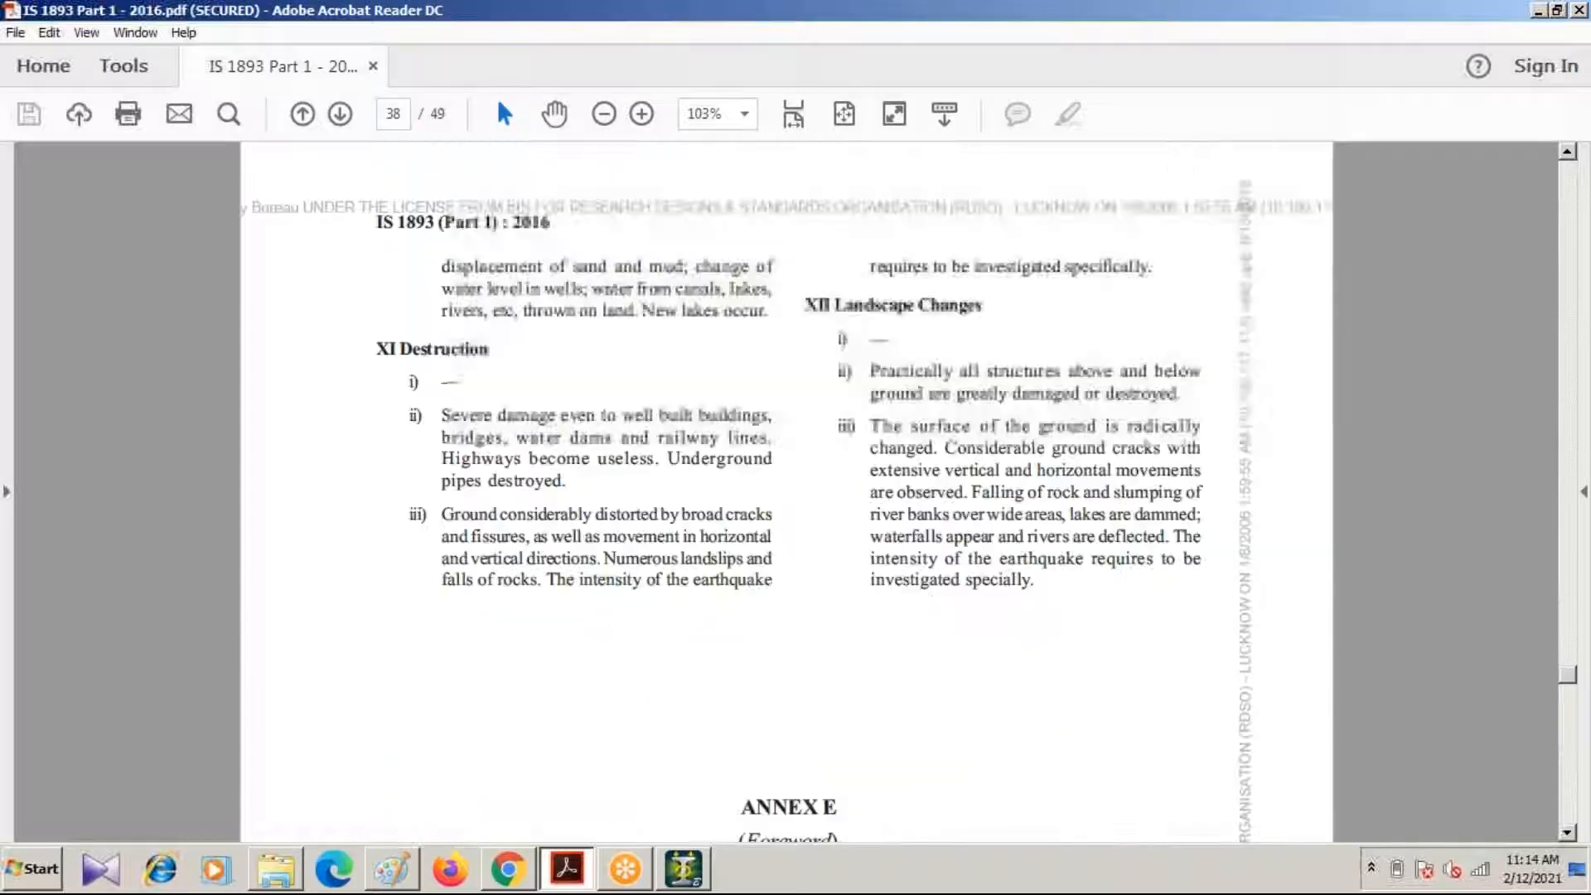
pyautogui.scroll(15, 787, 497)
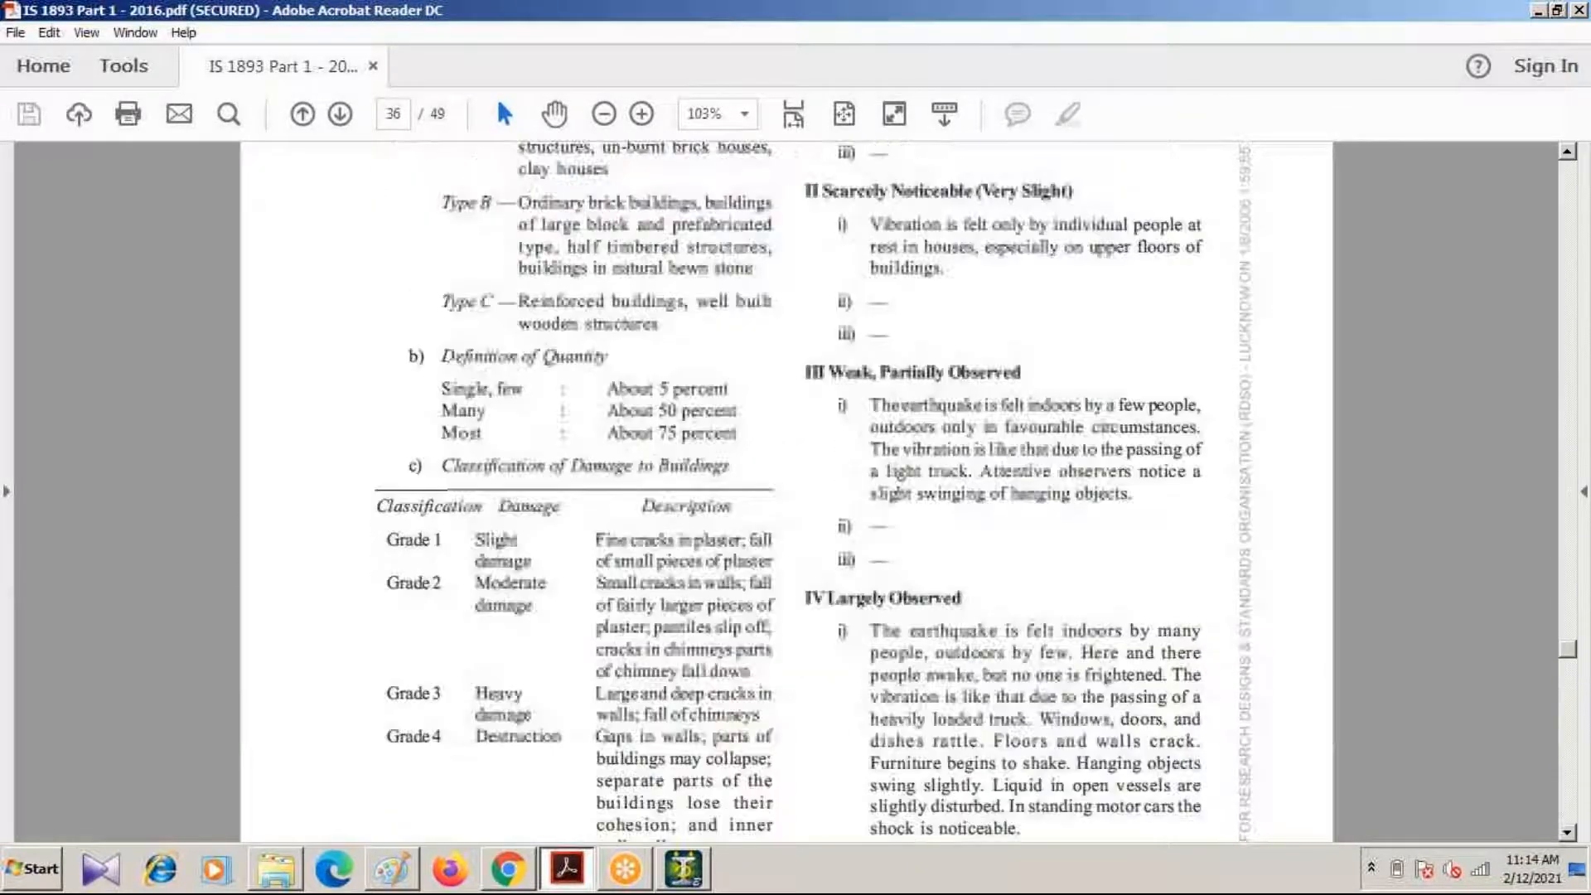
pyautogui.scroll(10, 415, 568)
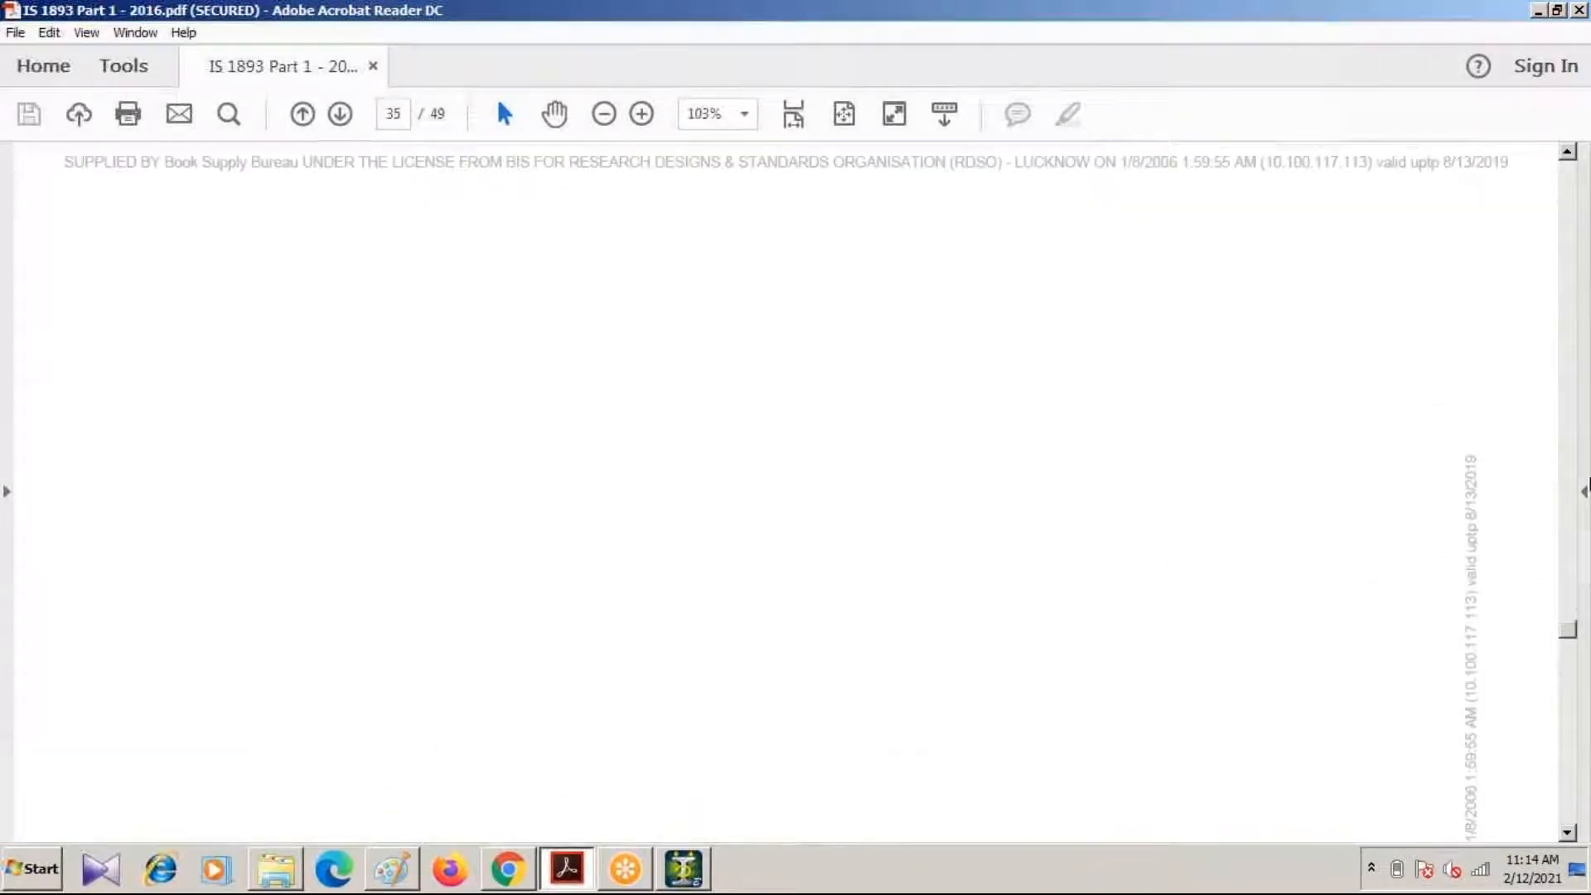
pyautogui.moveTo(1569, 632); pyautogui.dragTo(1574, 444)
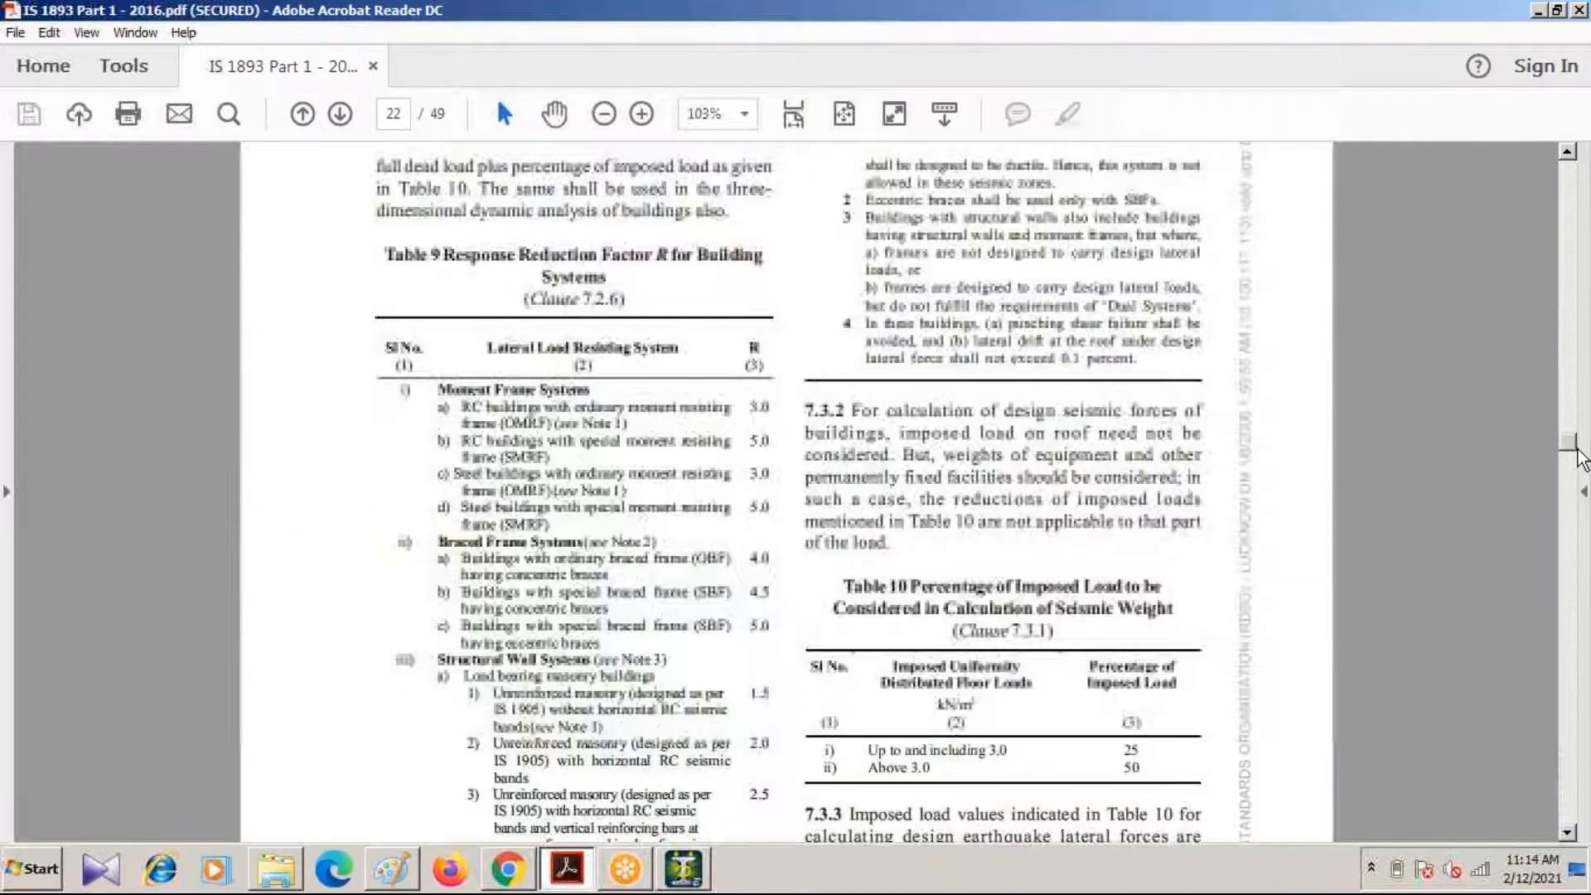
pyautogui.moveTo(456, 442); pyautogui.dragTo(711, 463)
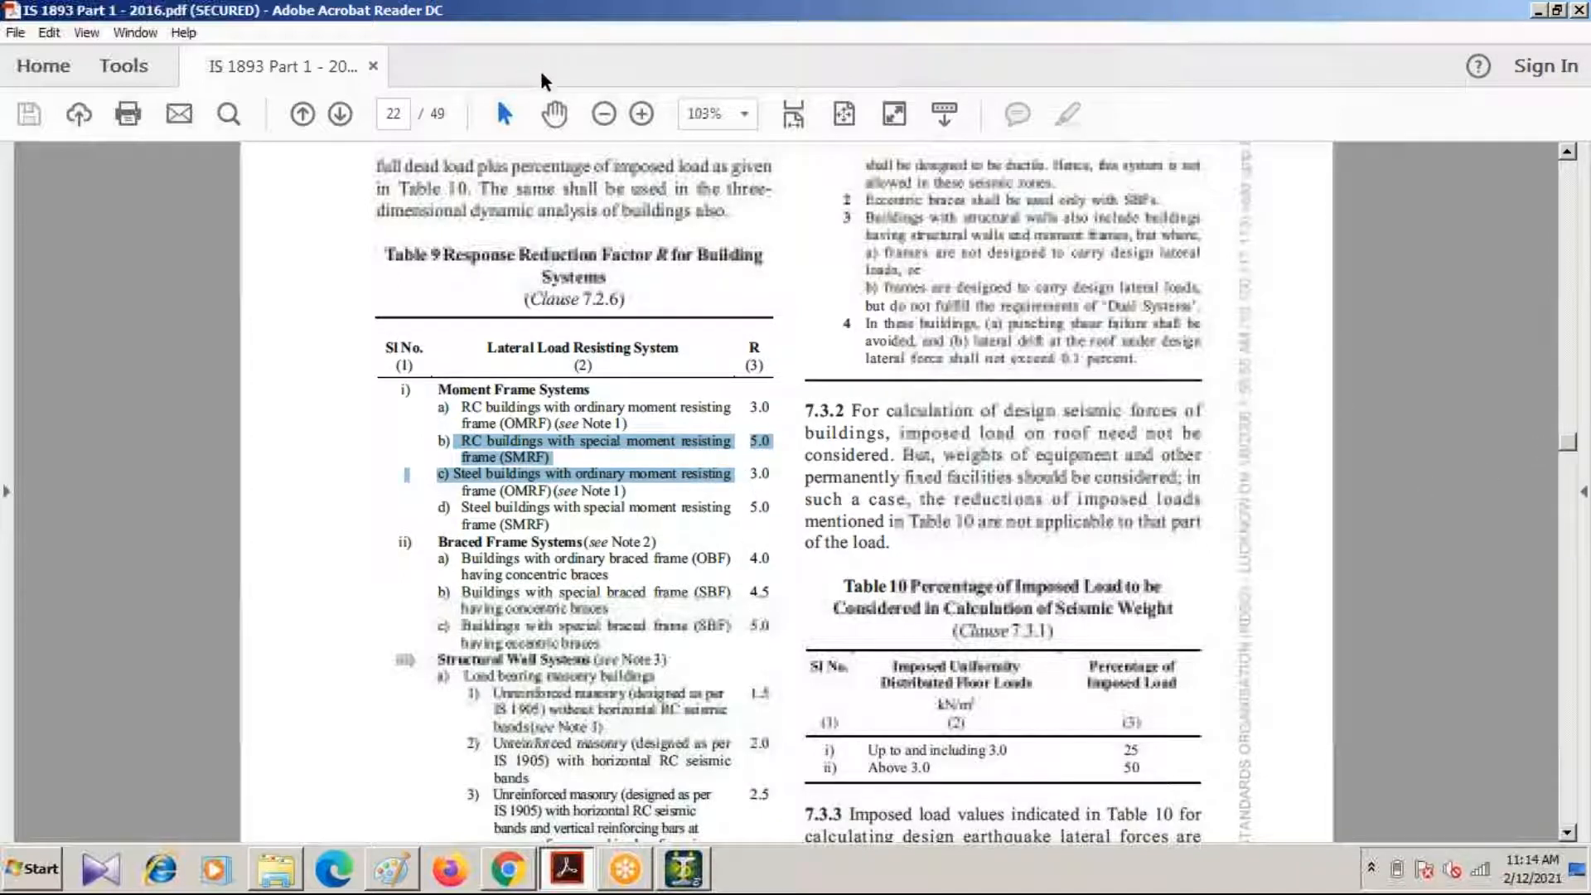
# Switch back to STAAD.Pro and set the response reduction factor (RF) to 5
pyautogui.click(680, 875)
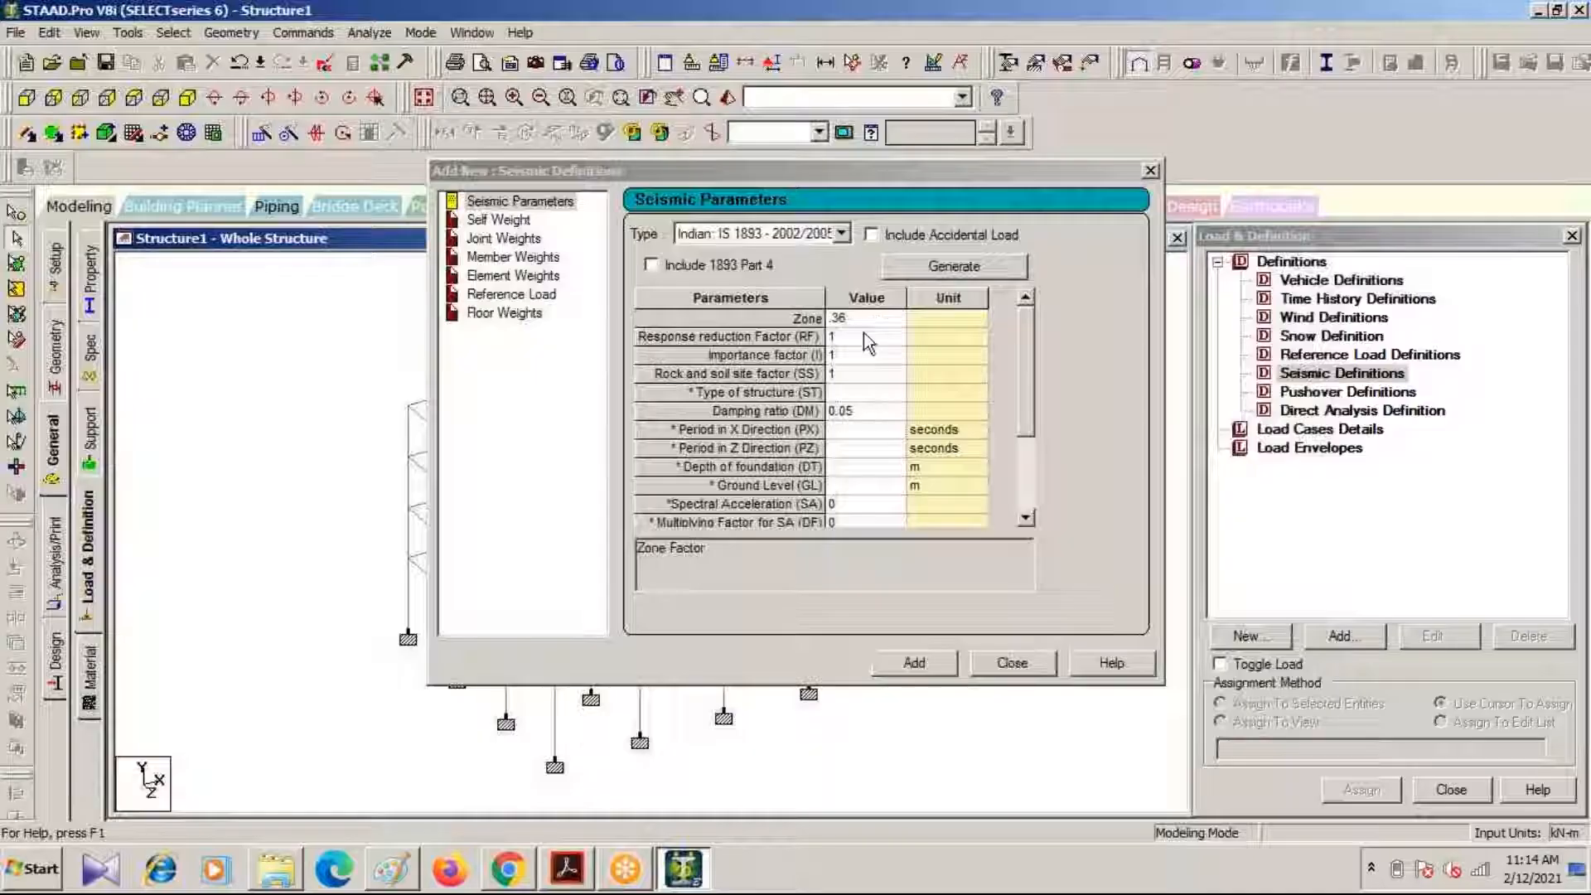
pyautogui.click(845, 337)
pyautogui.write('5')
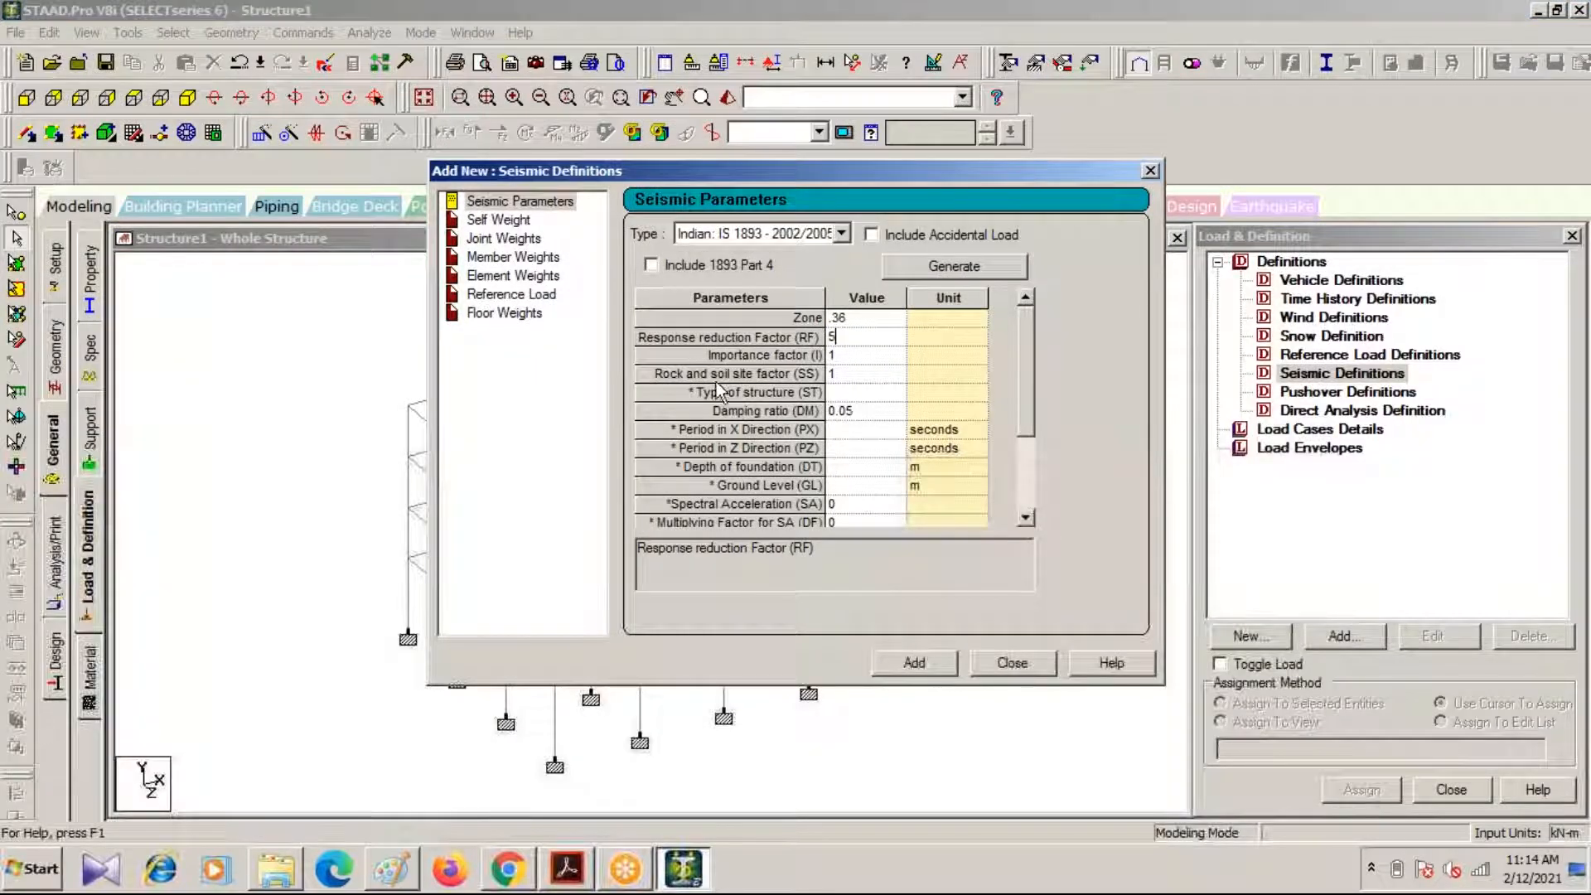
pyautogui.click(832, 375)
pyautogui.write('1')
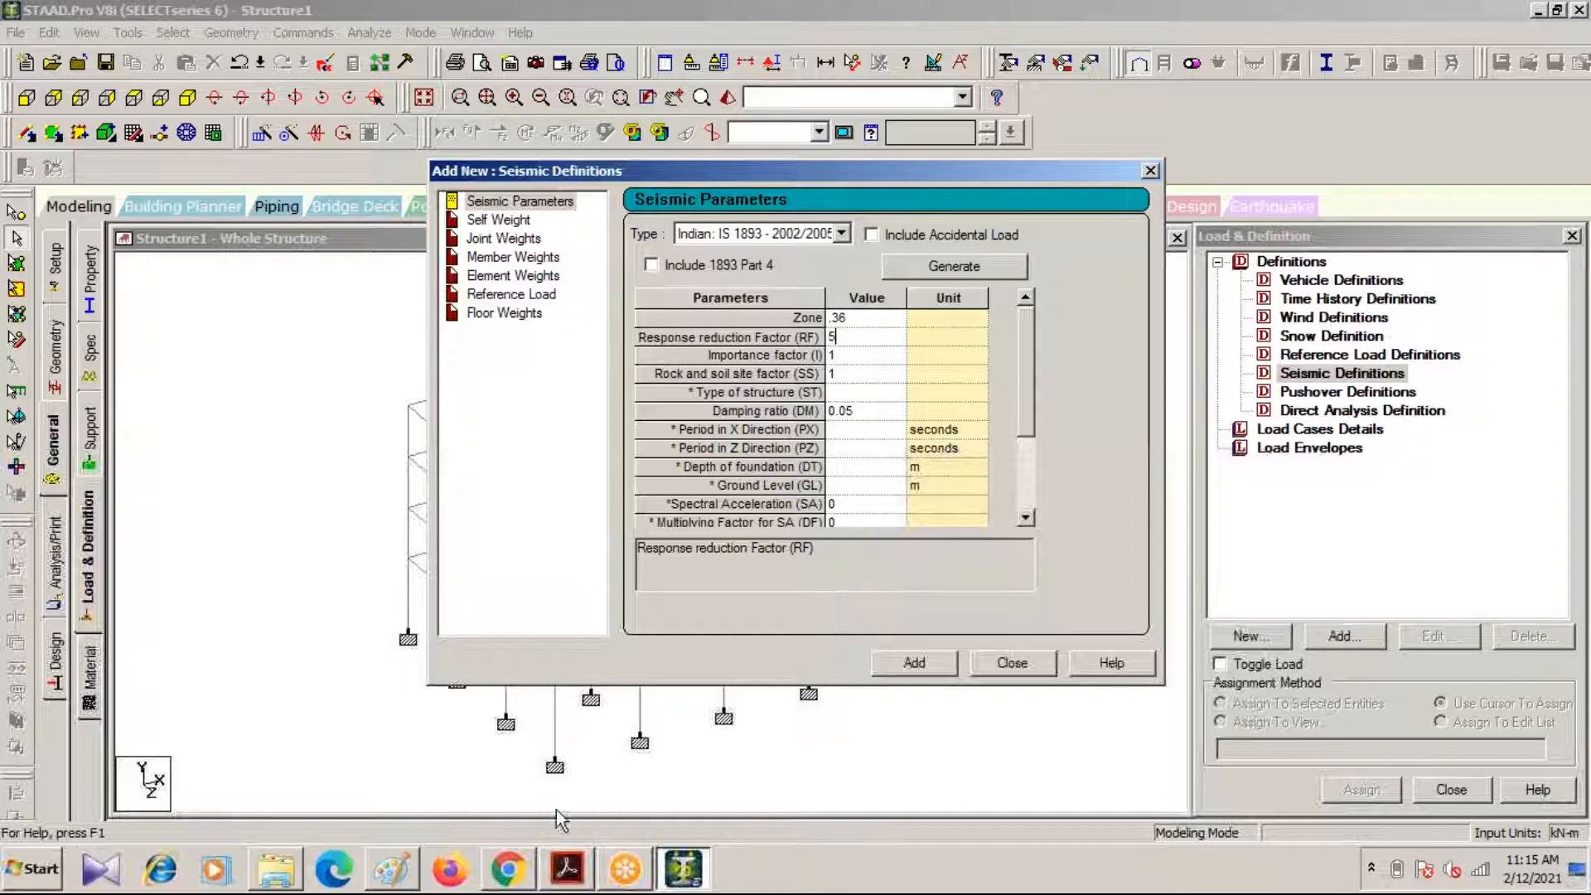
# Switch to the IS 1893 PDF and examine the importance factor and soil type classification on document page 9
pyautogui.click(570, 872)
pyautogui.click(564, 819)
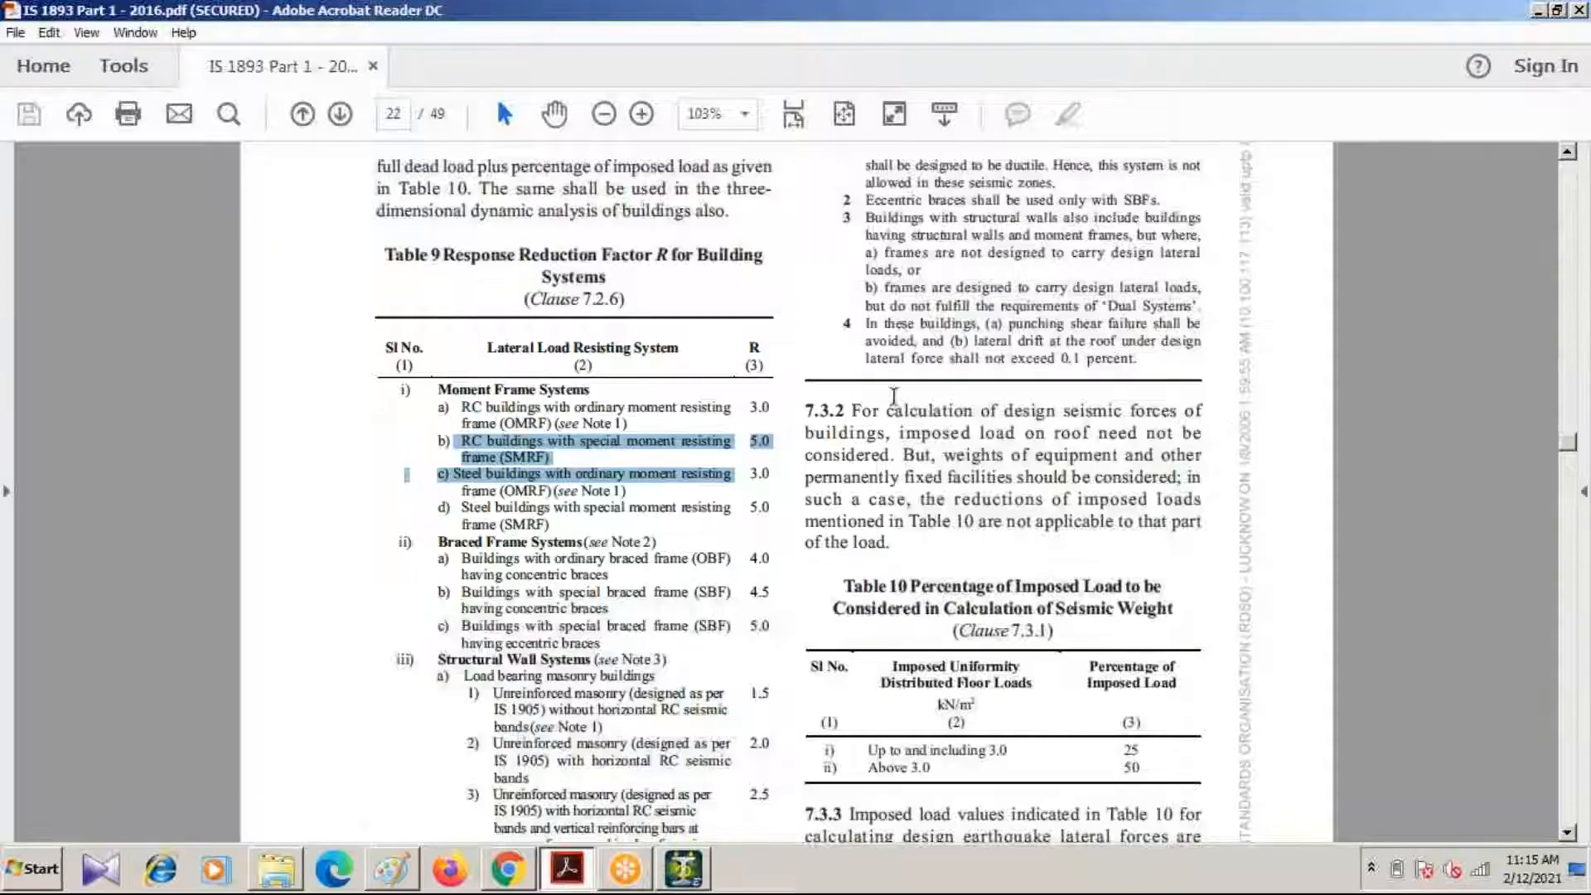
pyautogui.scroll(10, 1366, 391)
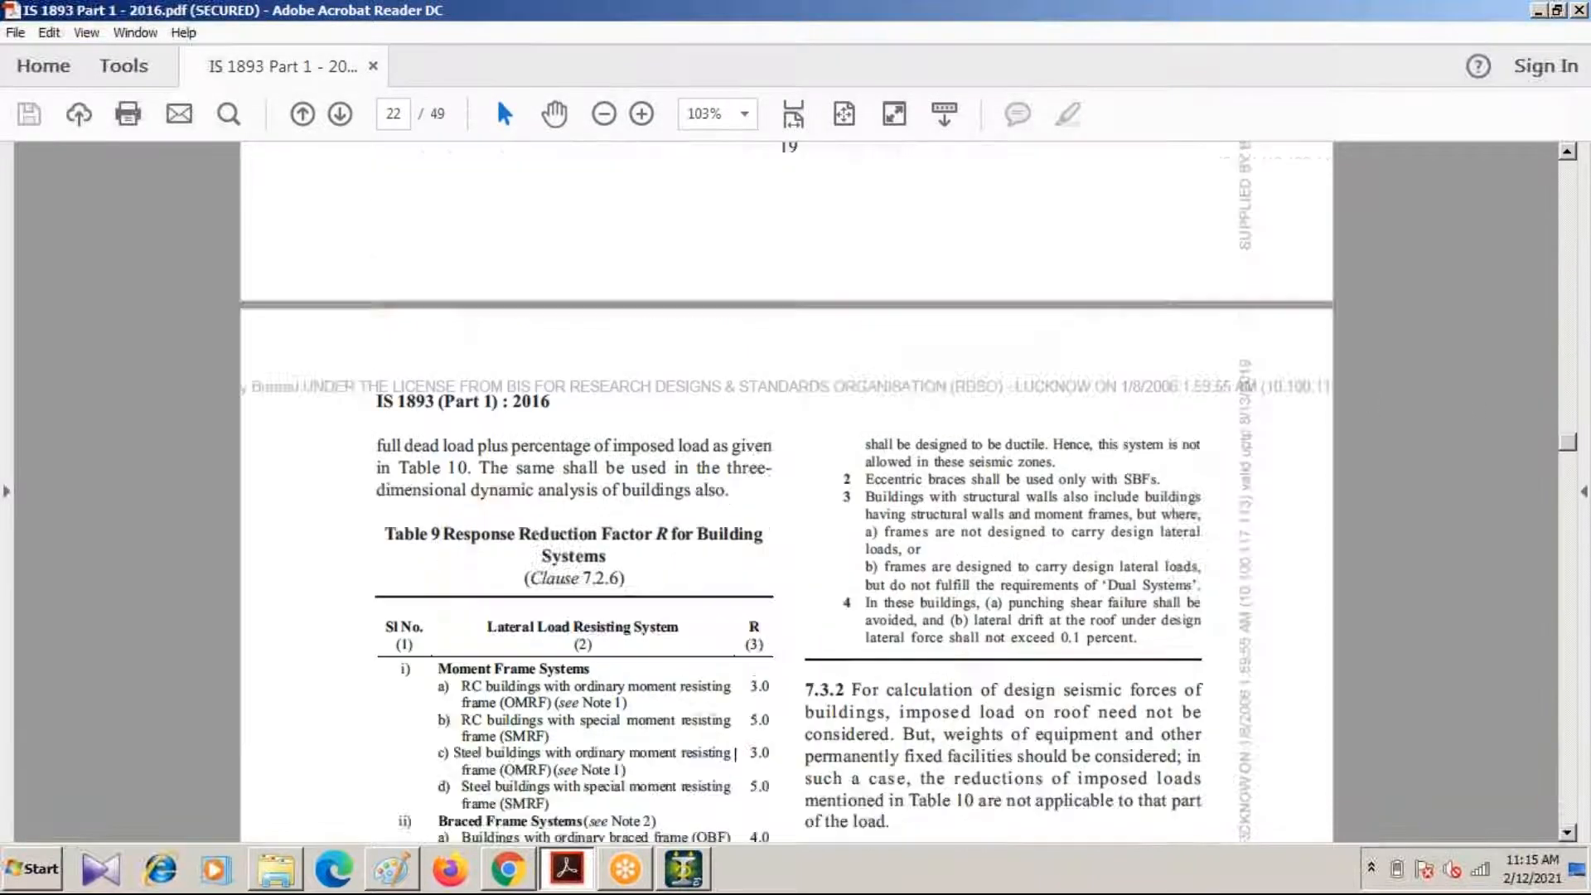
pyautogui.scroll(20, 1199, 412)
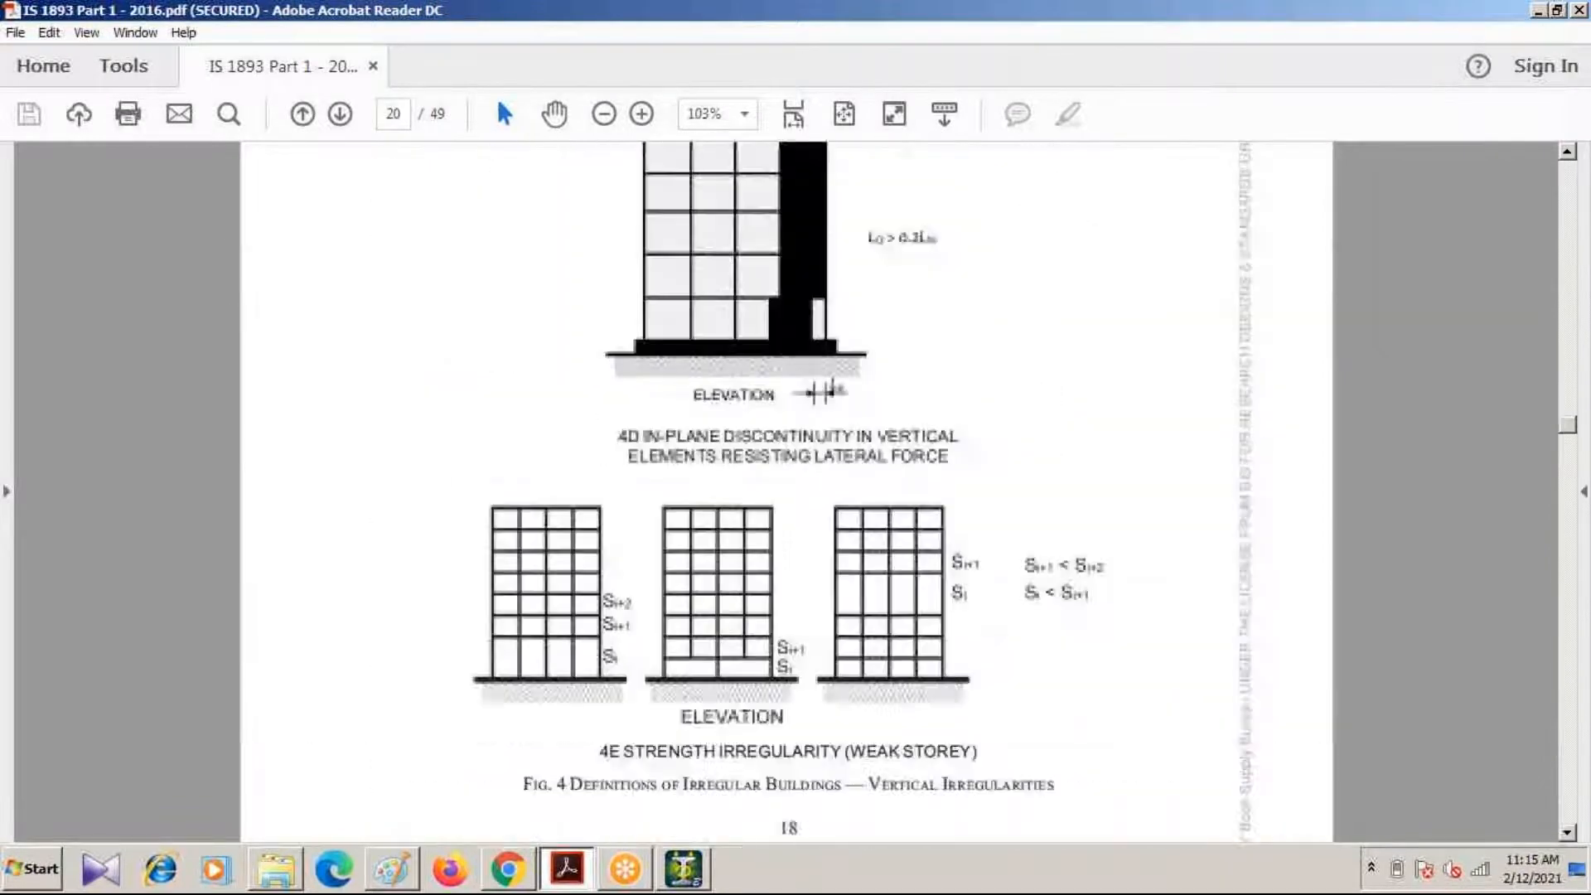
pyautogui.scroll(15, 787, 492)
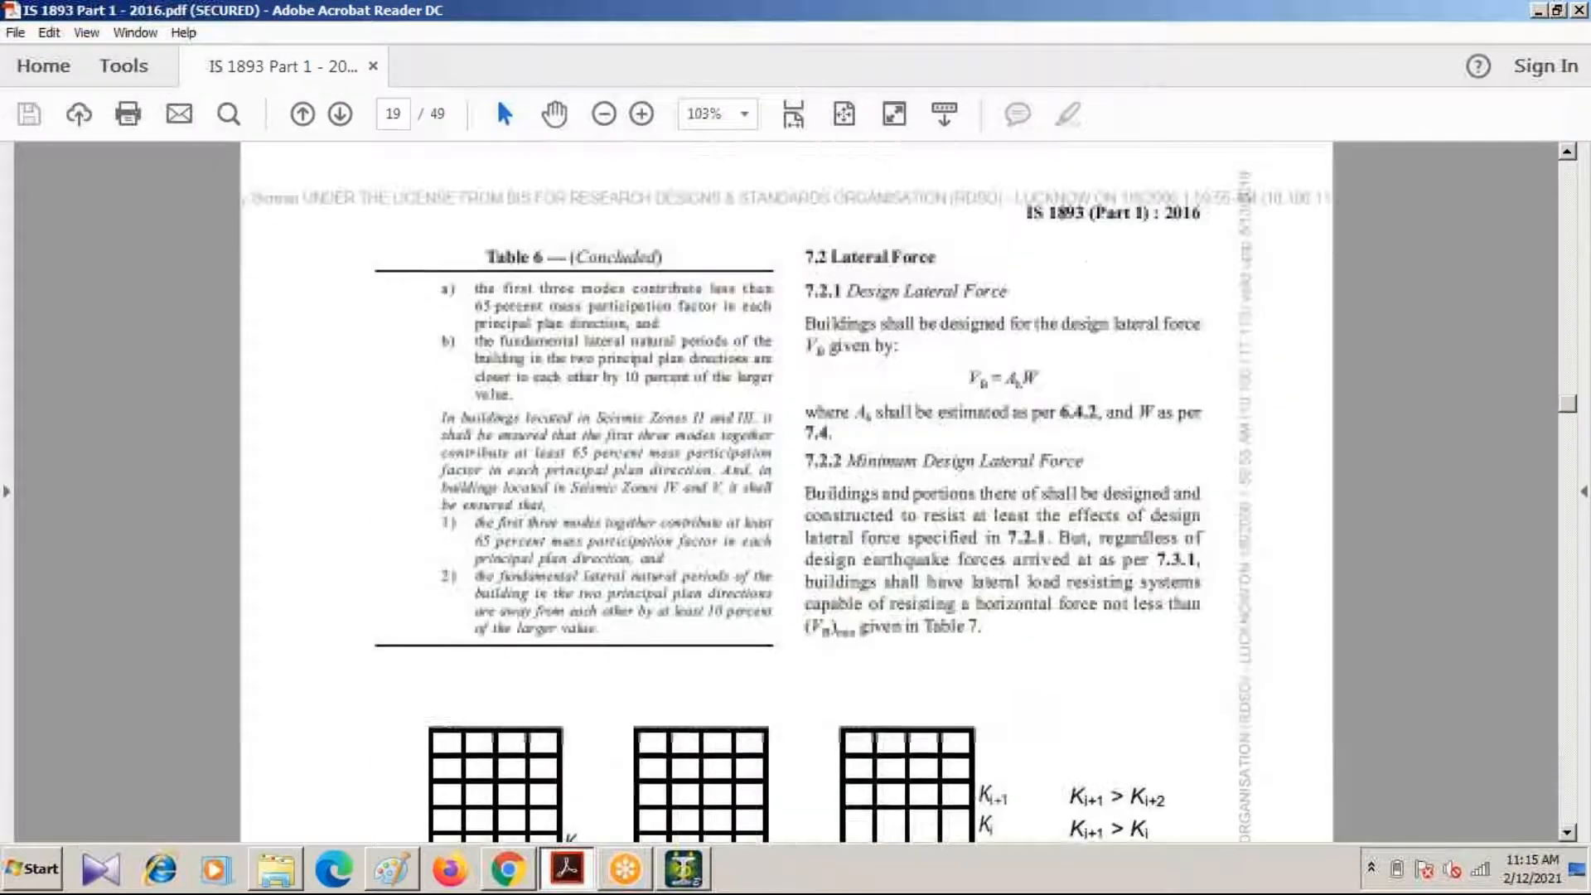
pyautogui.scroll(15, 786, 492)
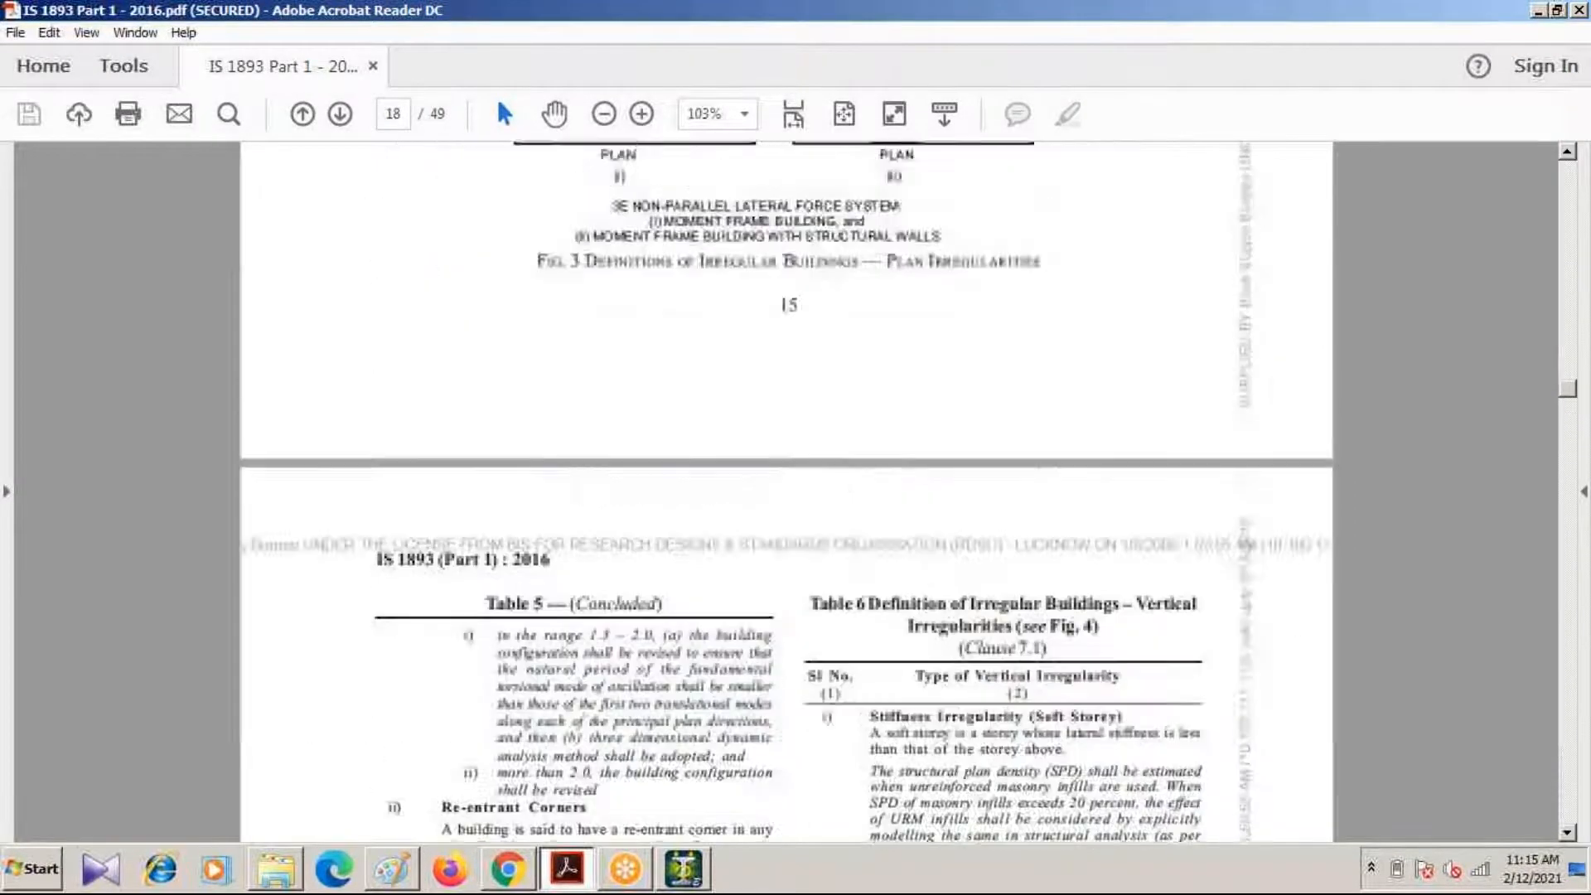
pyautogui.scroll(5, 786, 492)
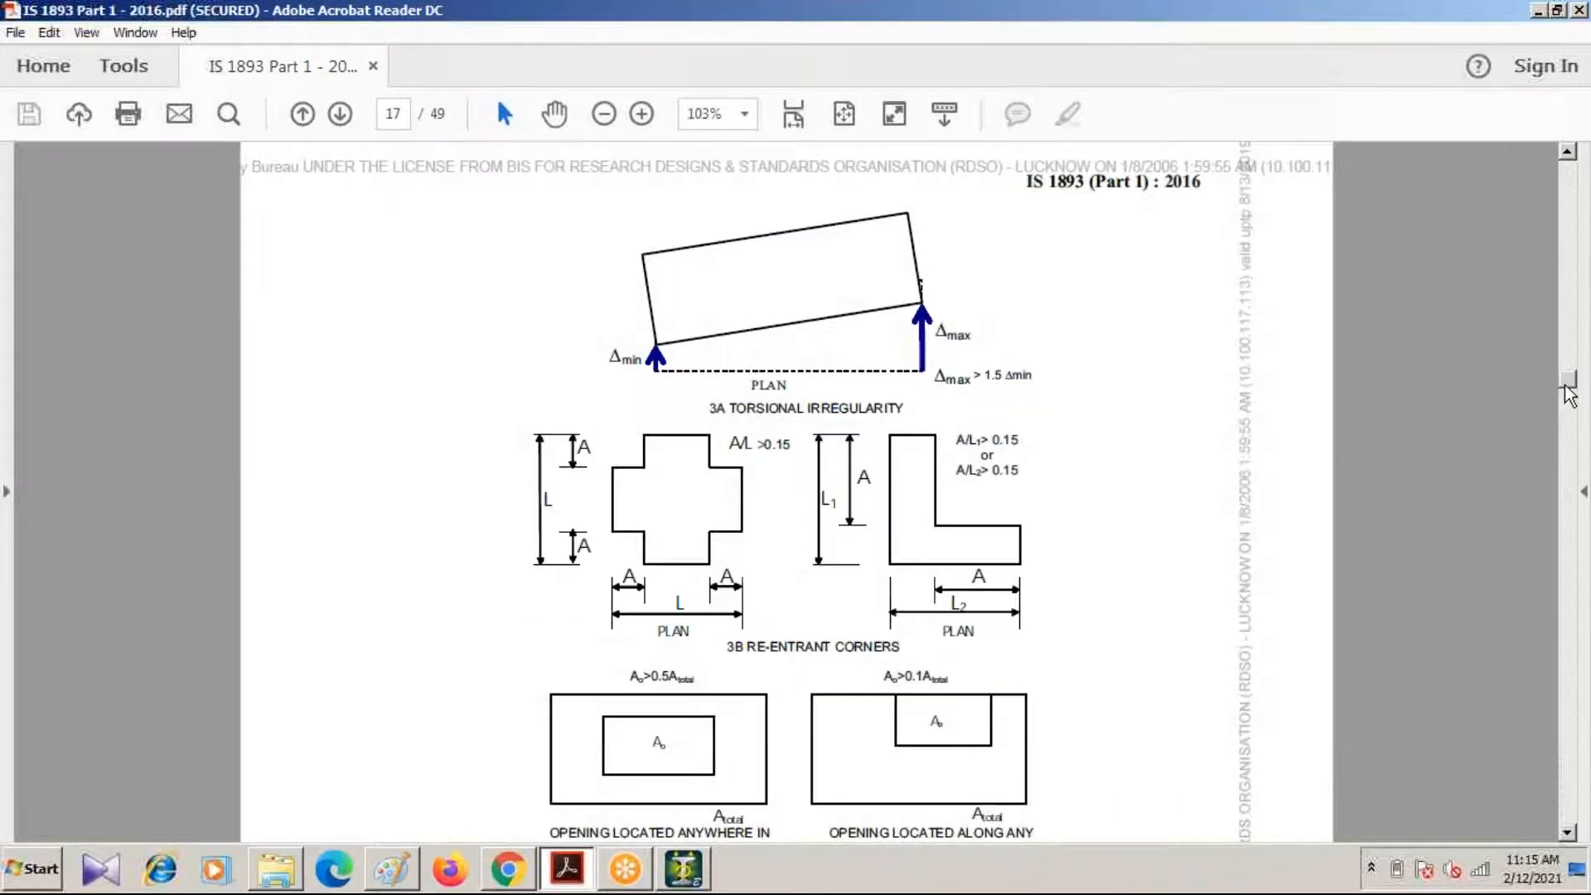
pyautogui.moveTo(1569, 390); pyautogui.dragTo(1568, 310)
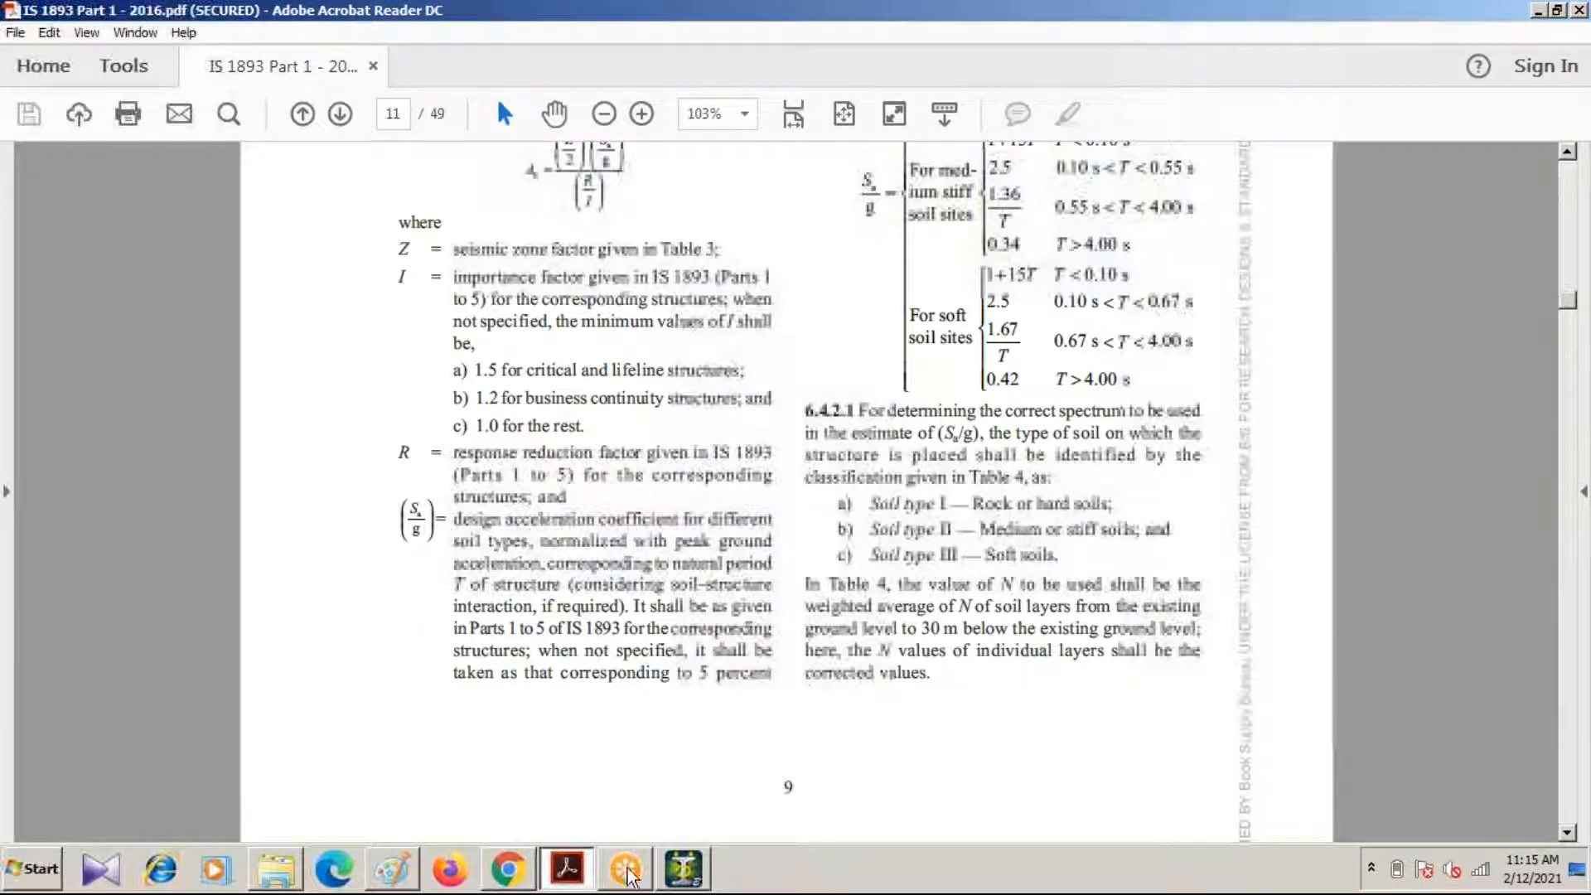
# Back in STAAD.Pro, set the rock and soil site factor to 2 and the type of structure to 1, and add the seismic parameters
pyautogui.click(684, 868)
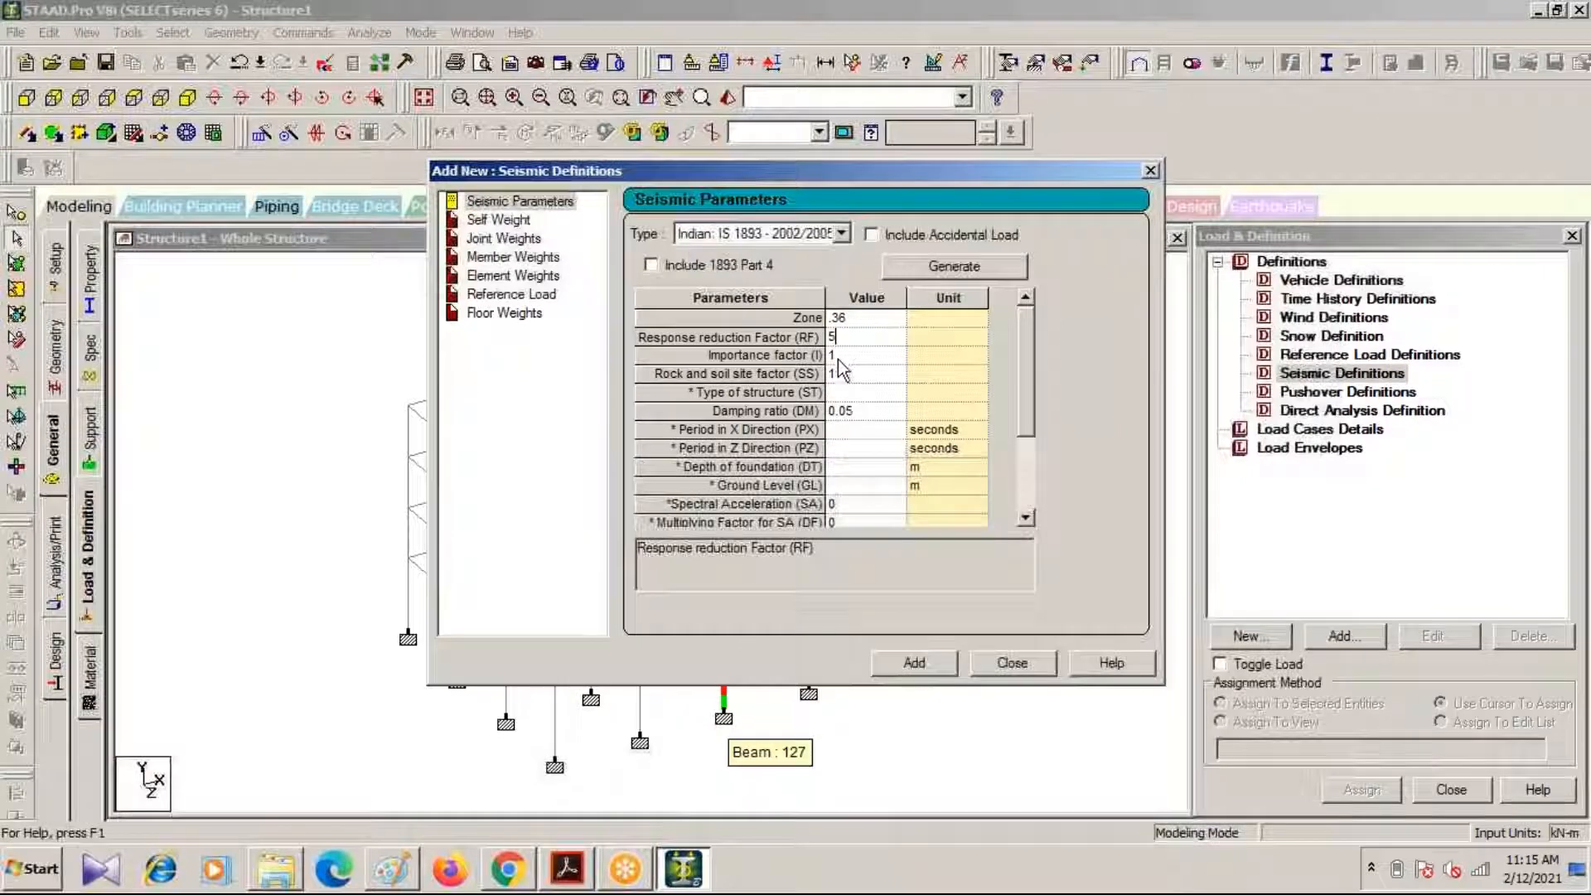
pyautogui.click(840, 374)
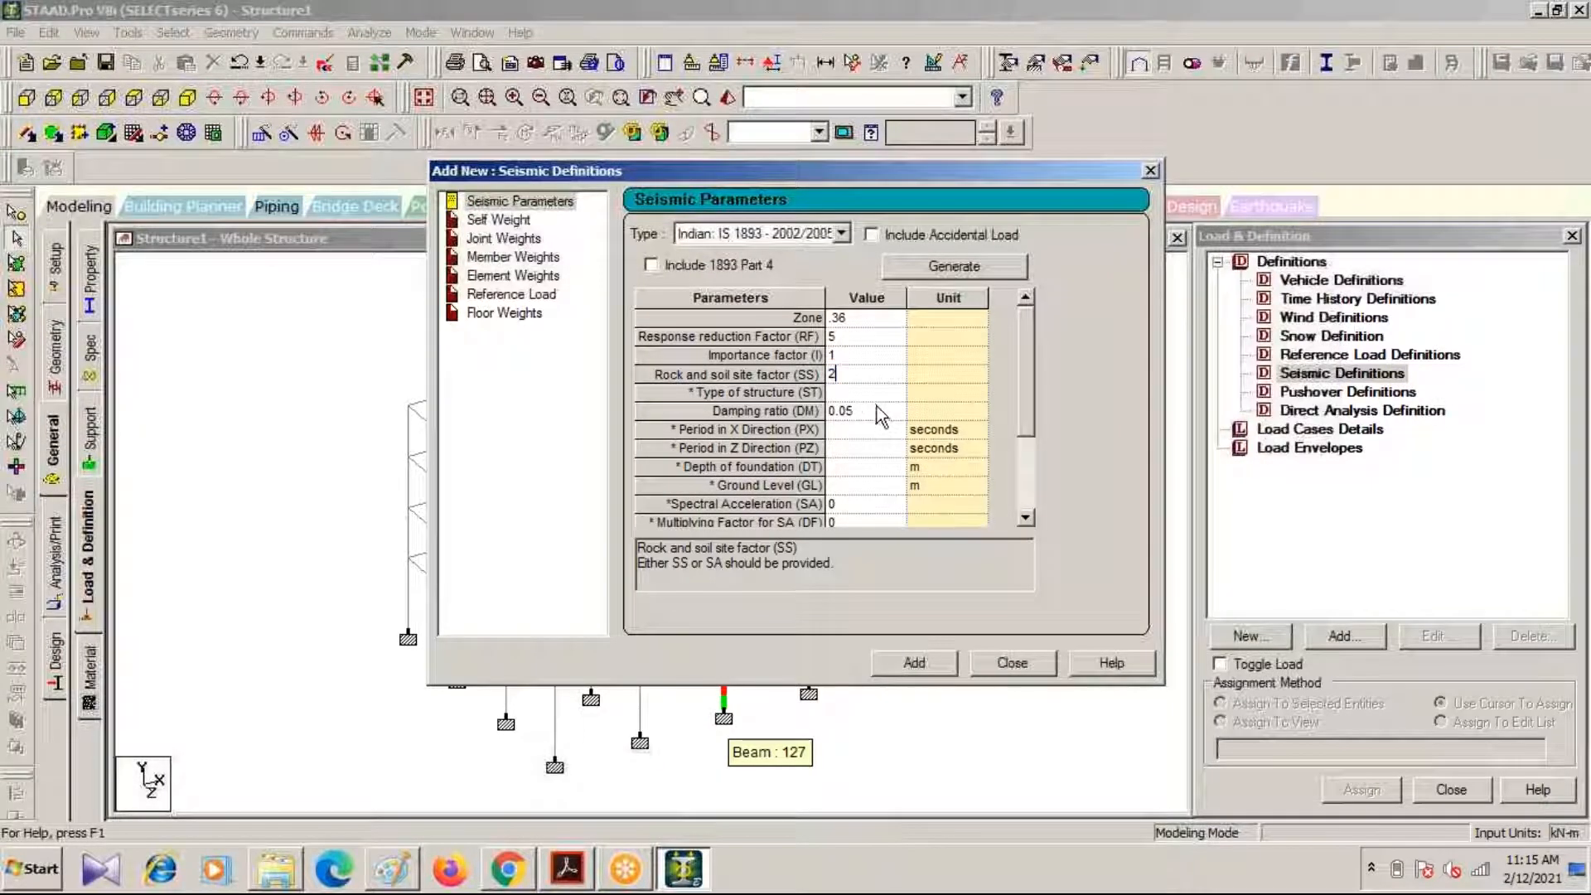
pyautogui.write('2')
pyautogui.press('Return')
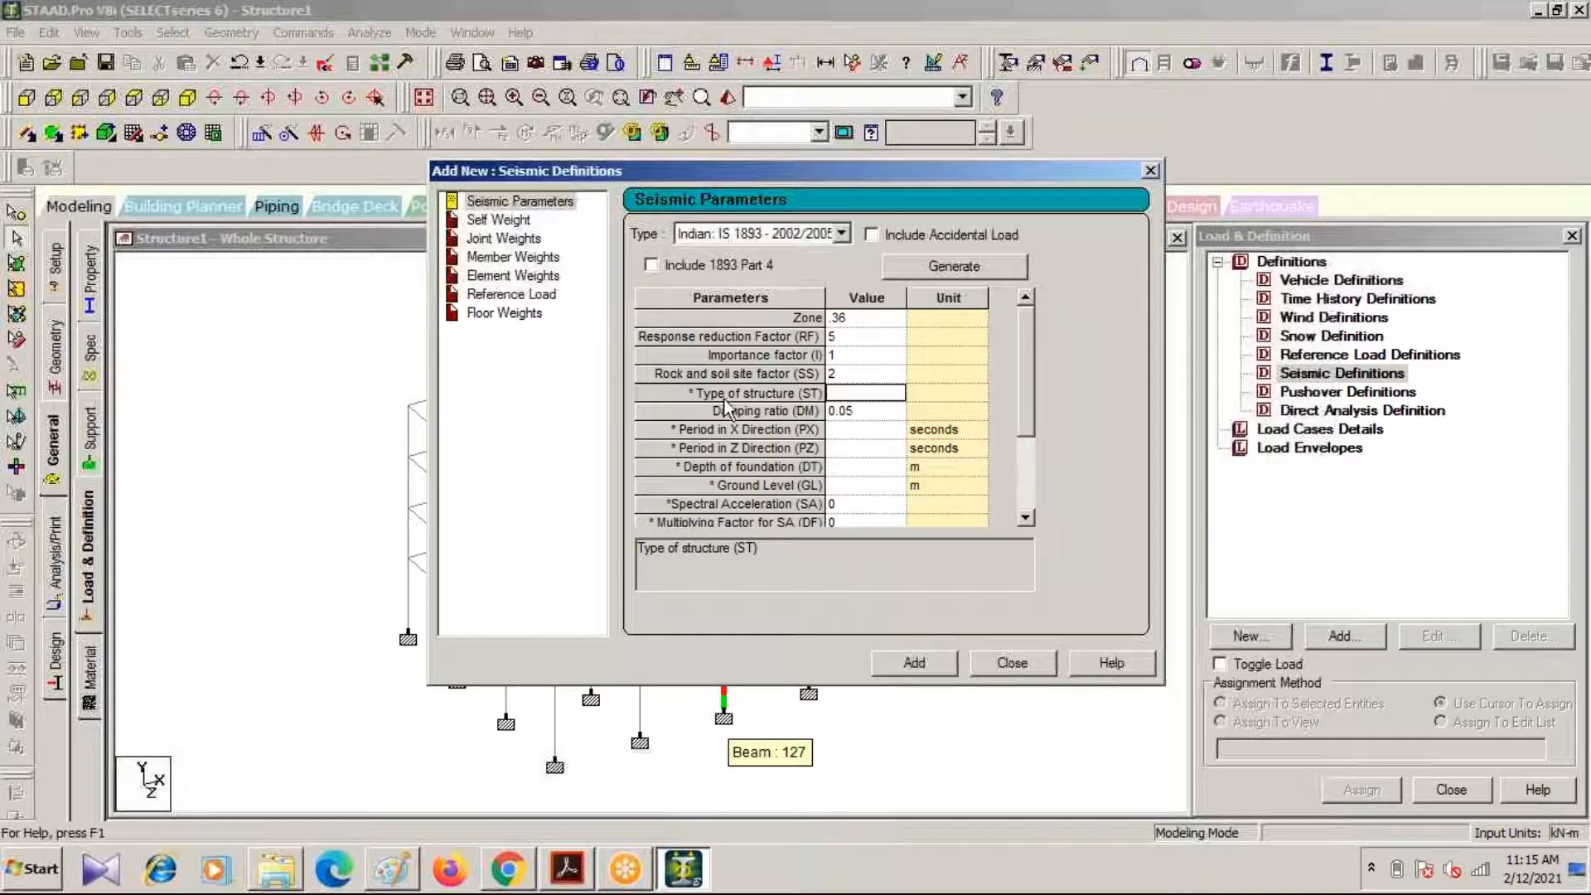
pyautogui.write('1')
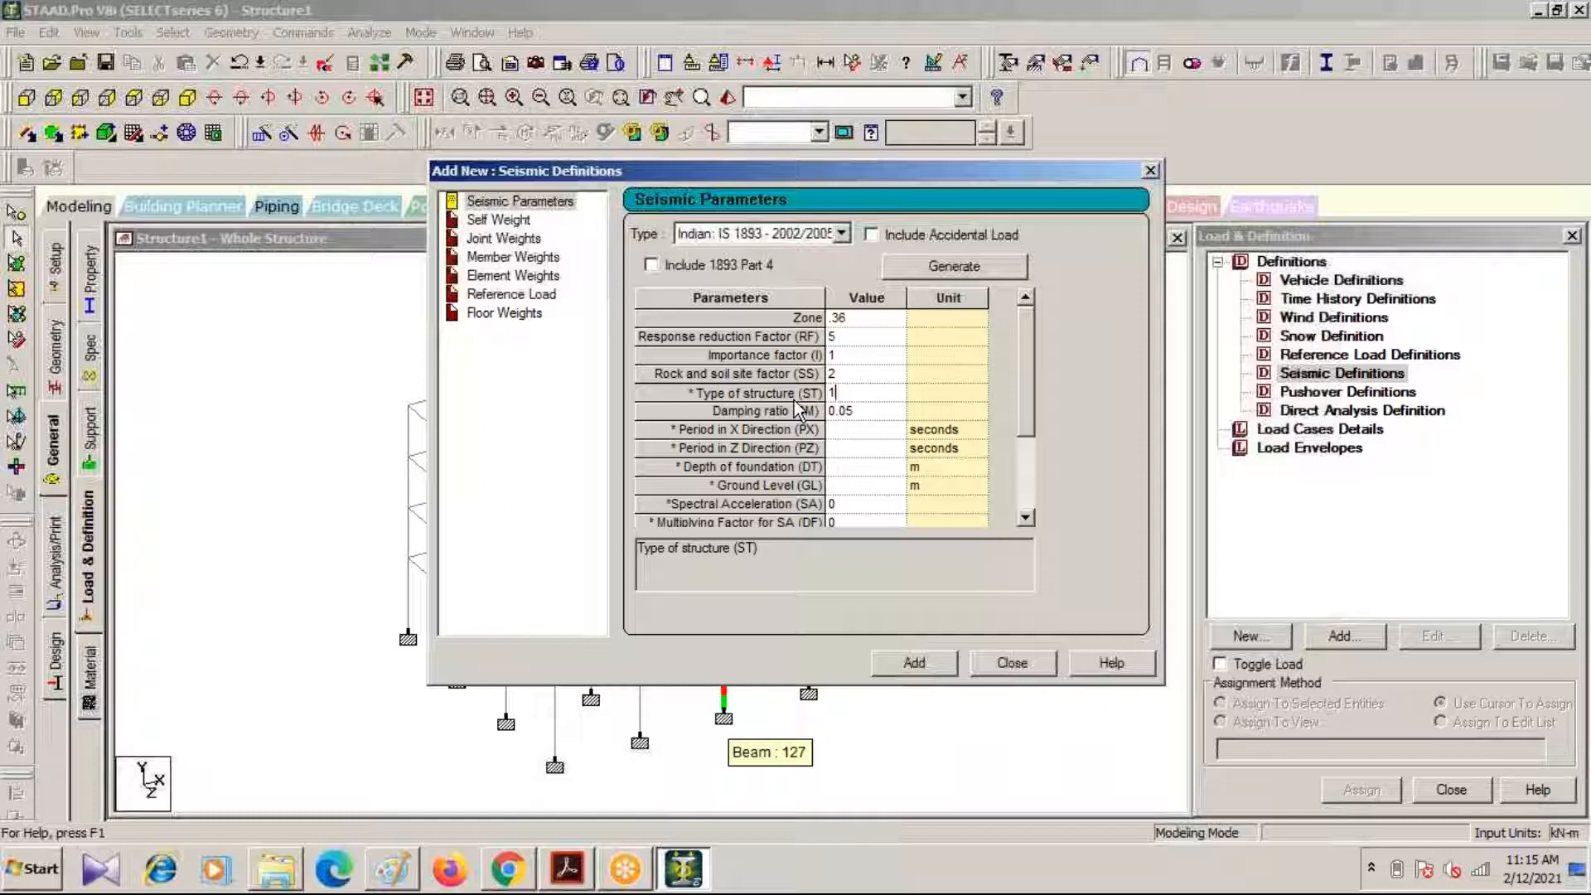
pyautogui.click(866, 409)
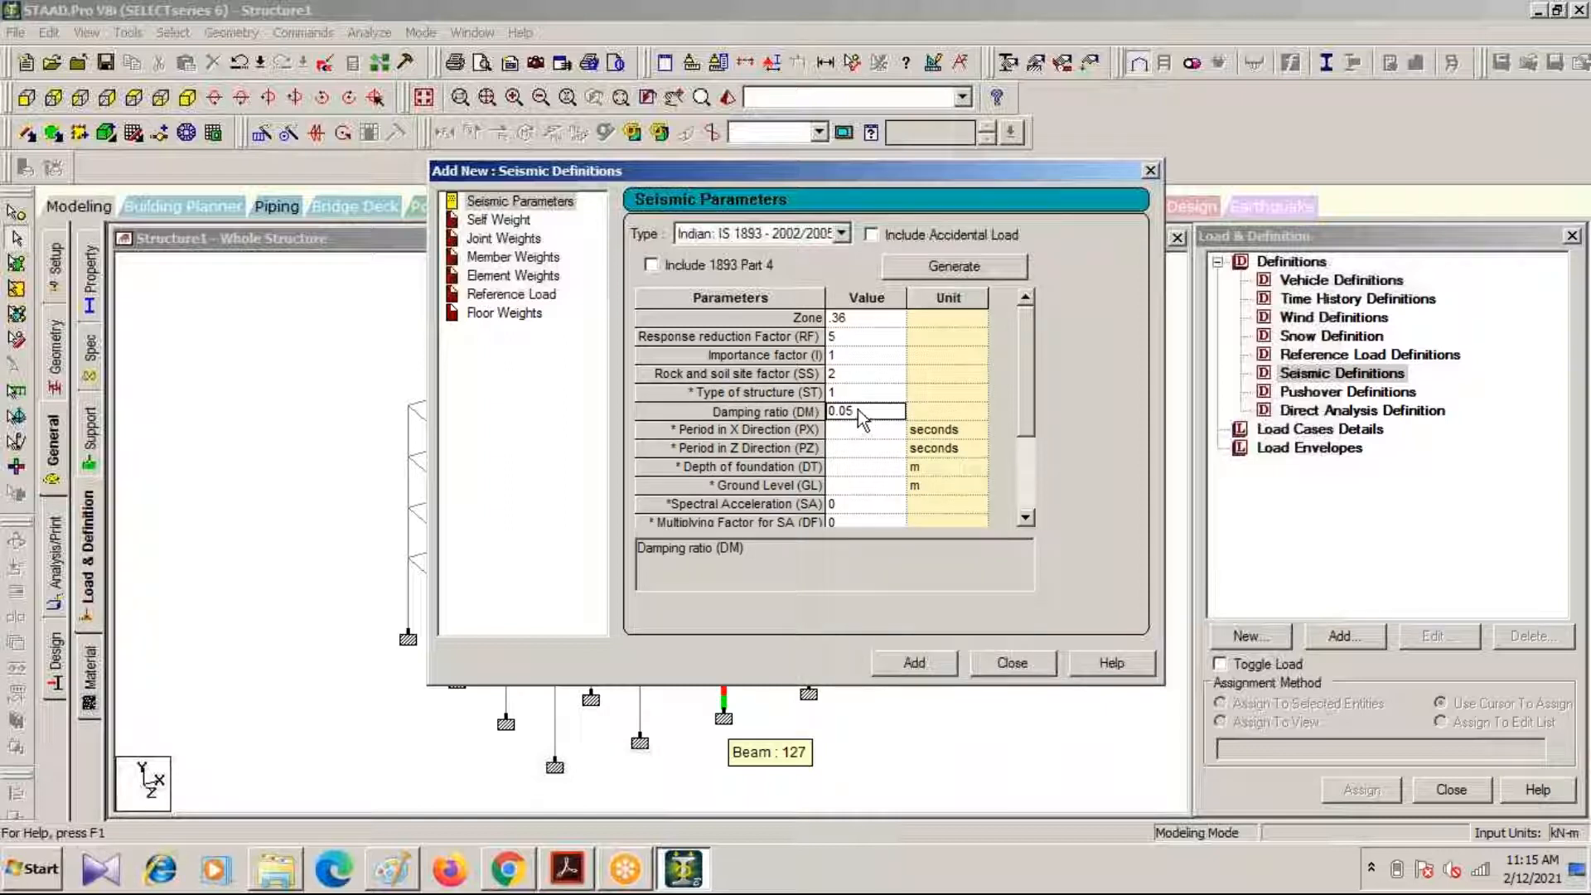
pyautogui.click(860, 411)
pyautogui.click(917, 663)
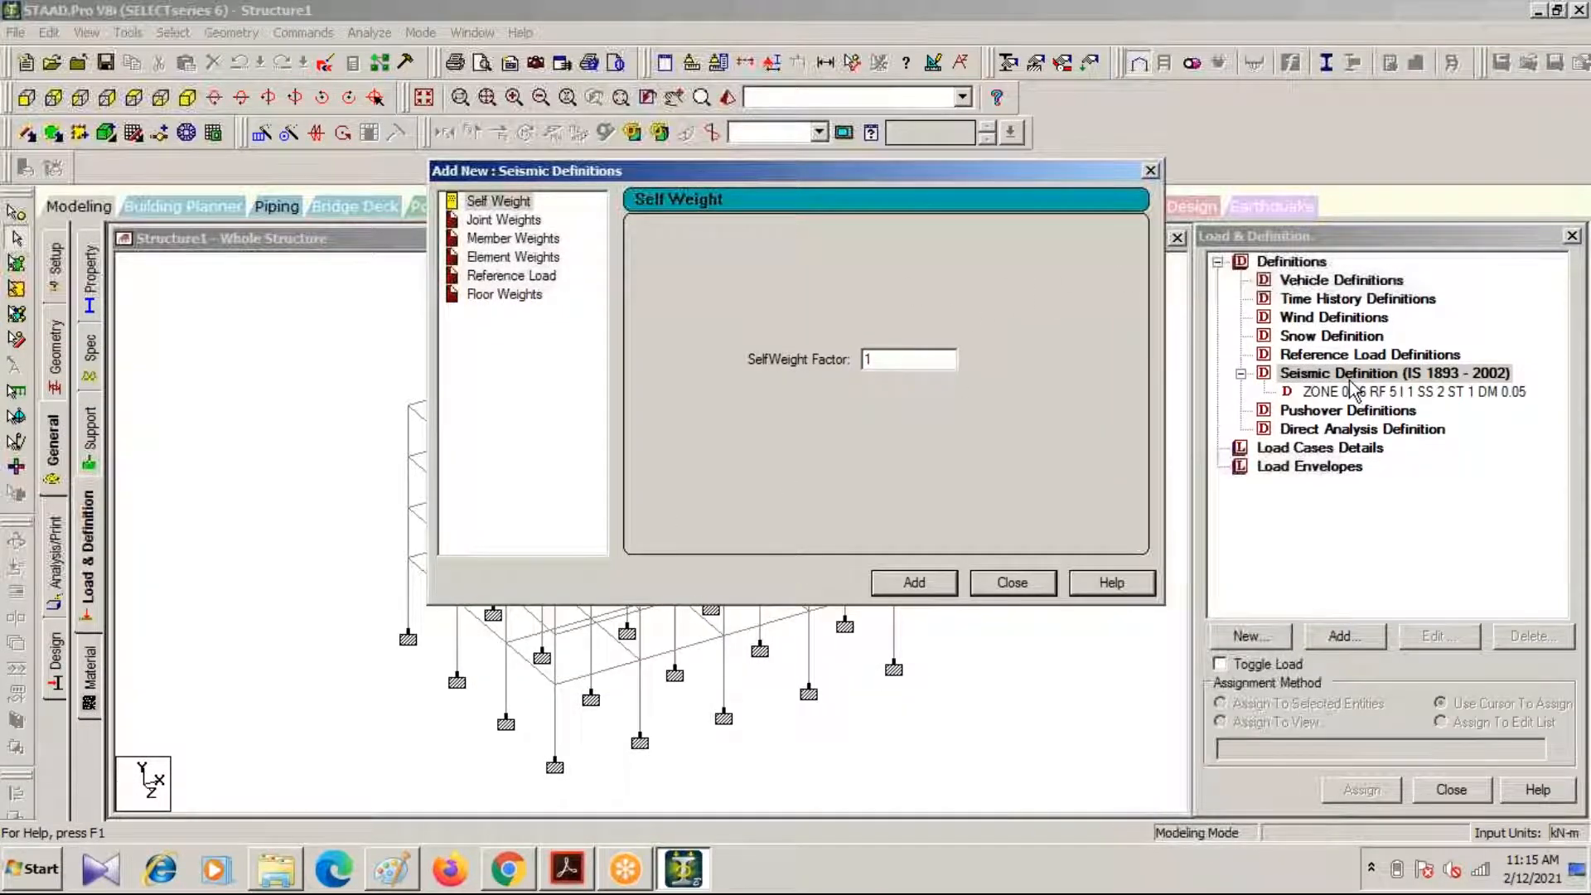
# Start a floor weight for the seismic definition, check the dead load in the Google Slides brief, and set the pressure to 12 kN/m2
pyautogui.click(497, 296)
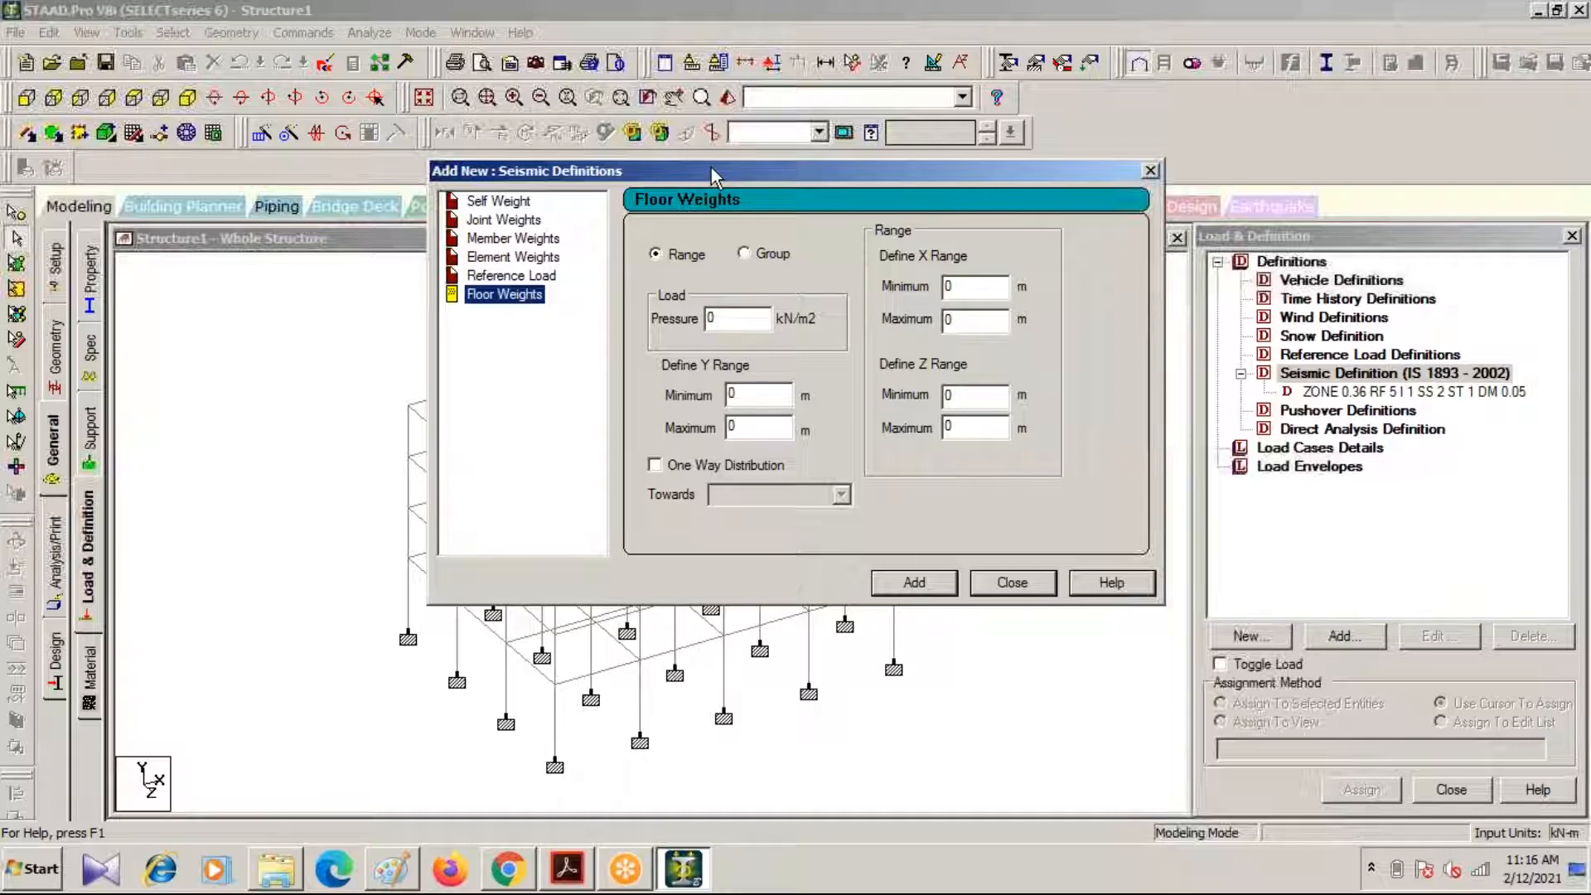
pyautogui.moveTo(715, 177); pyautogui.dragTo(932, 116)
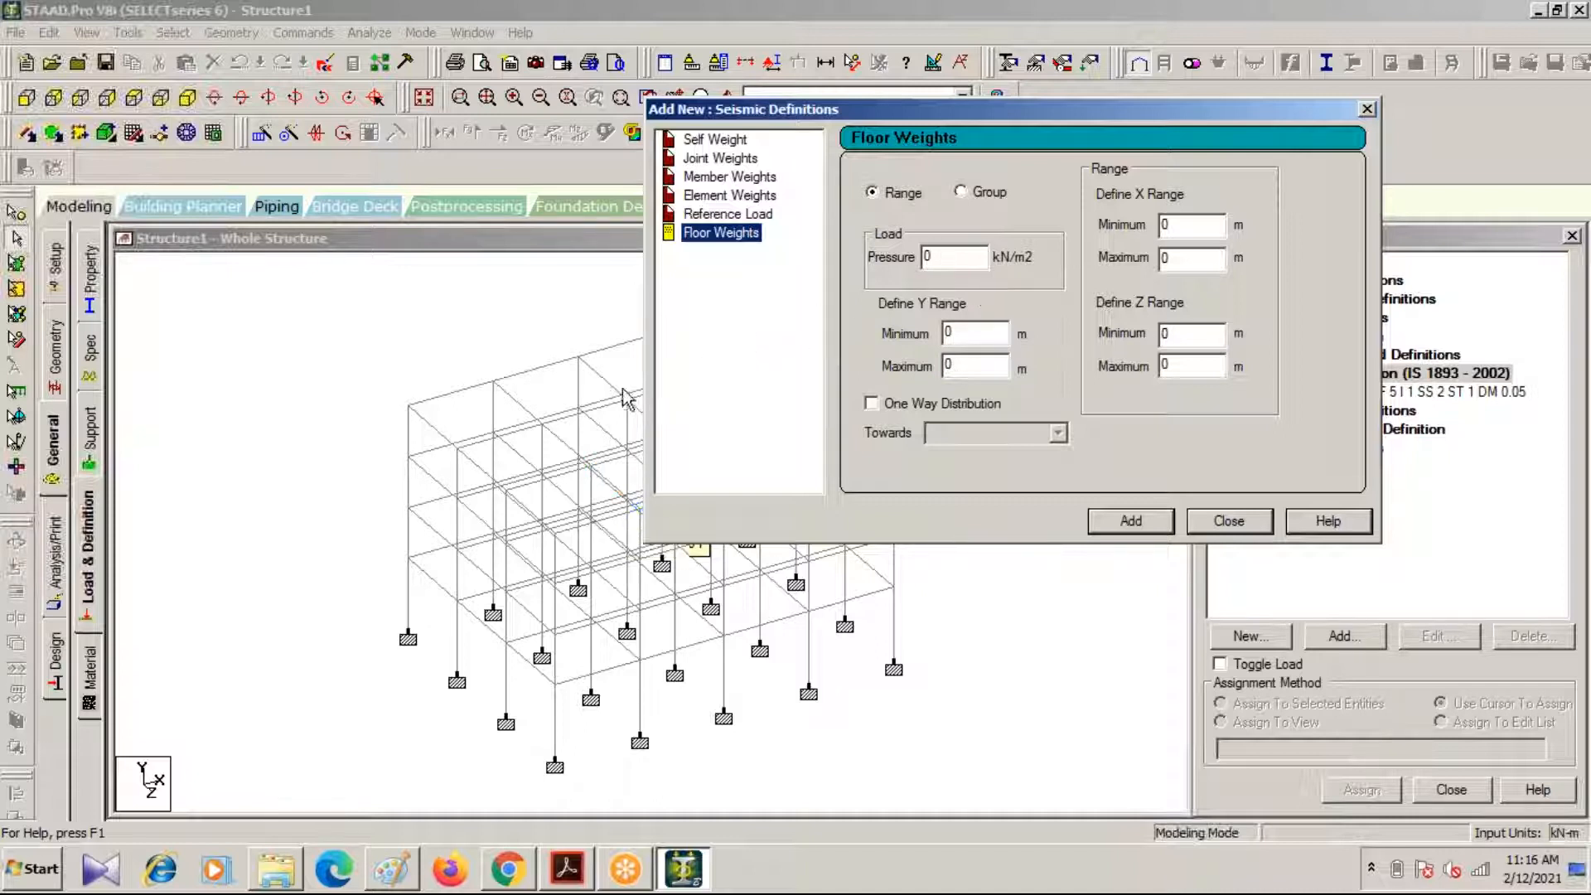
pyautogui.click(512, 874)
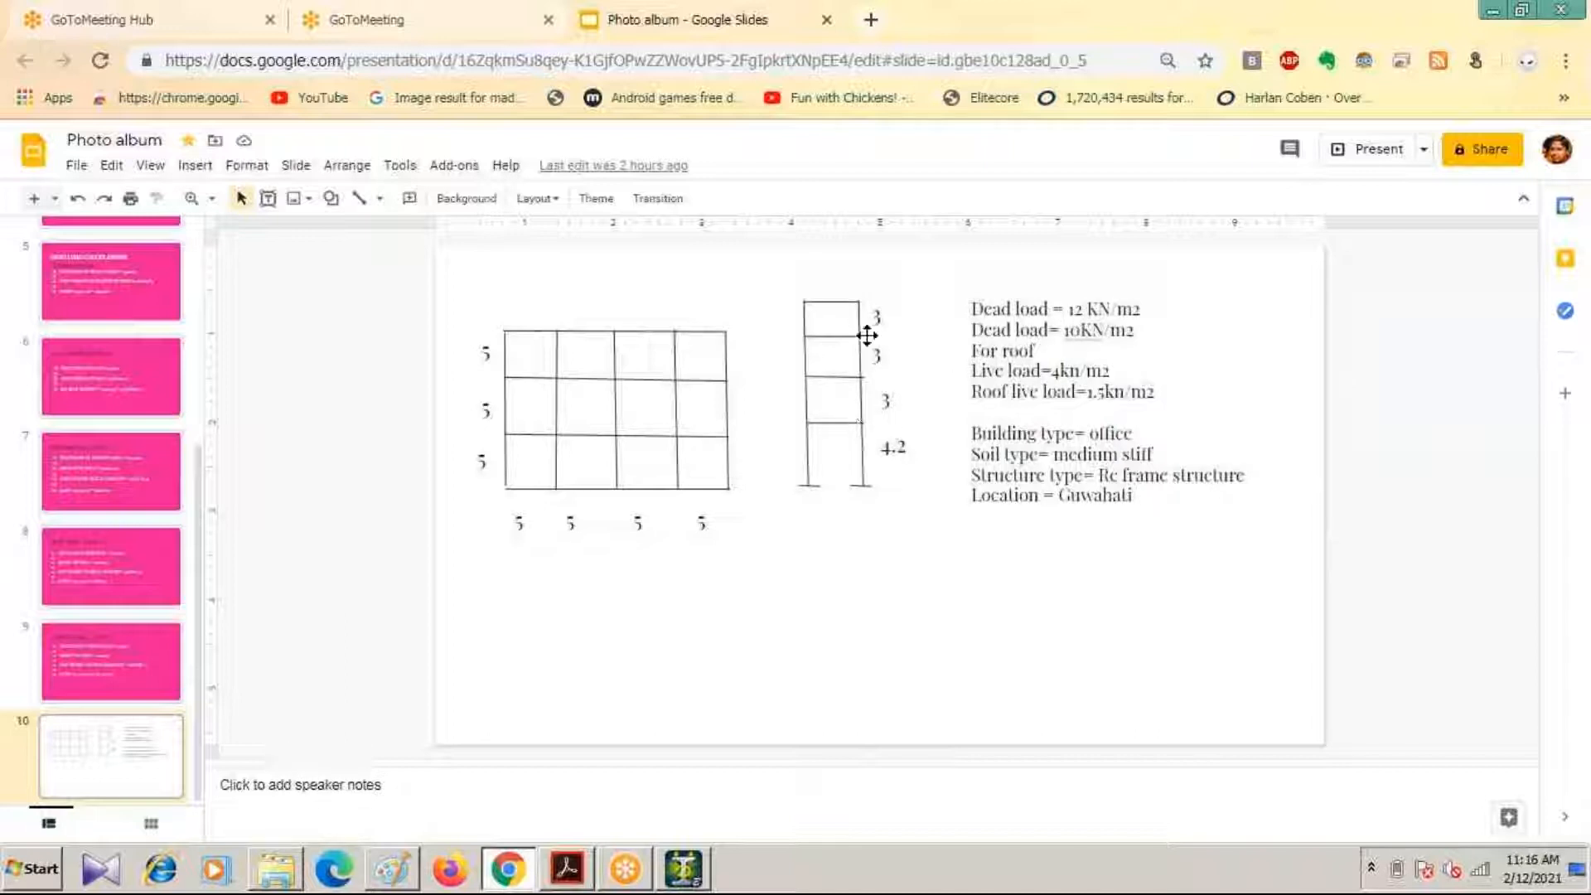
pyautogui.click(684, 869)
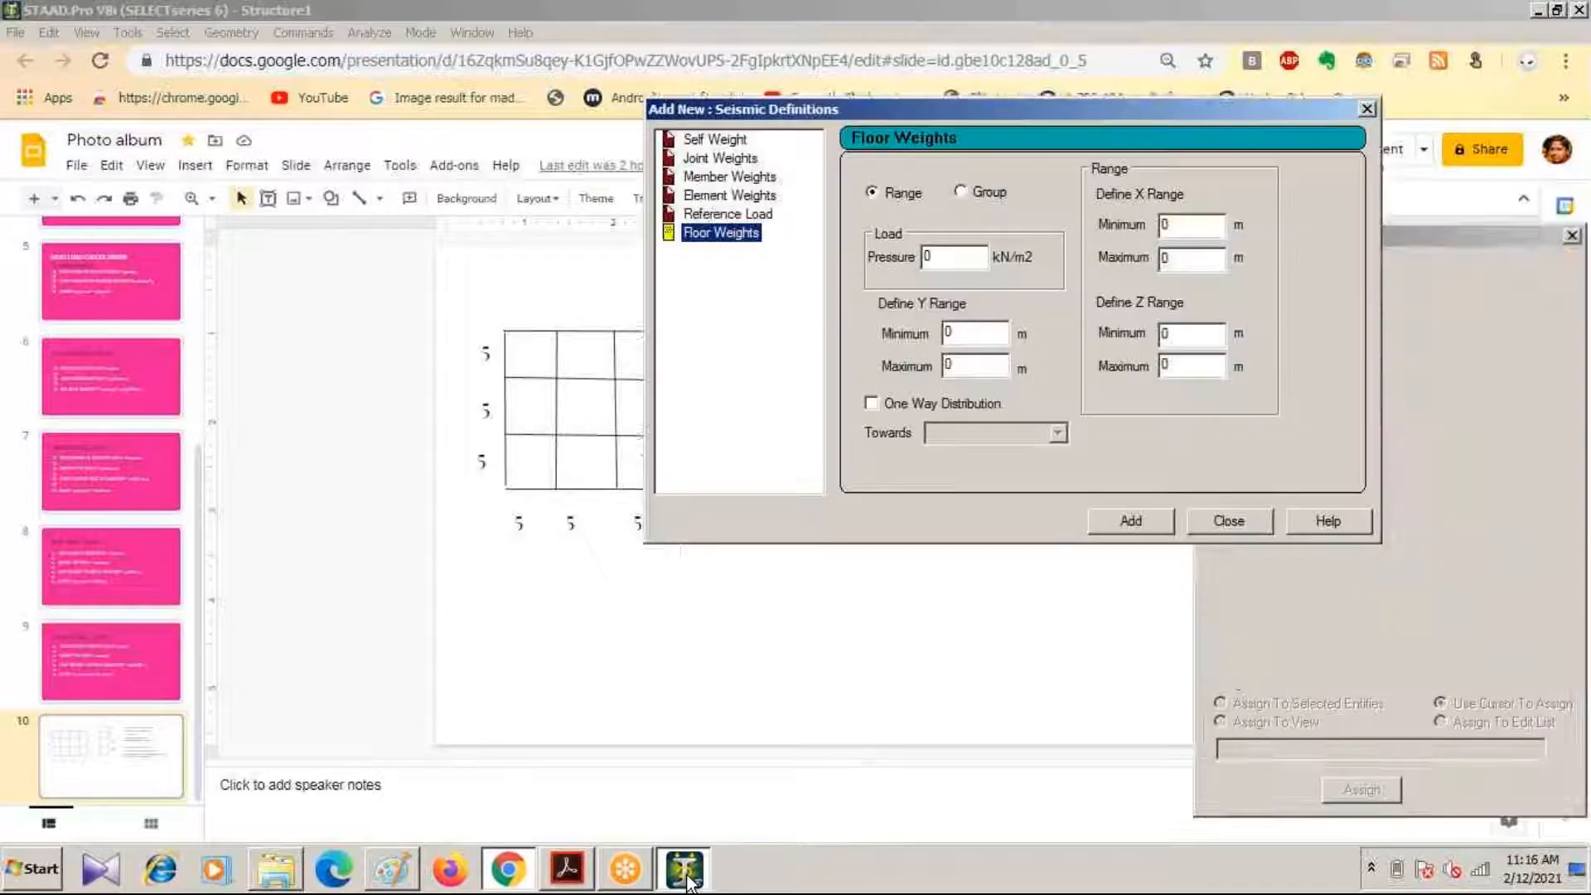
pyautogui.doubleClick(930, 259)
pyautogui.write('12')
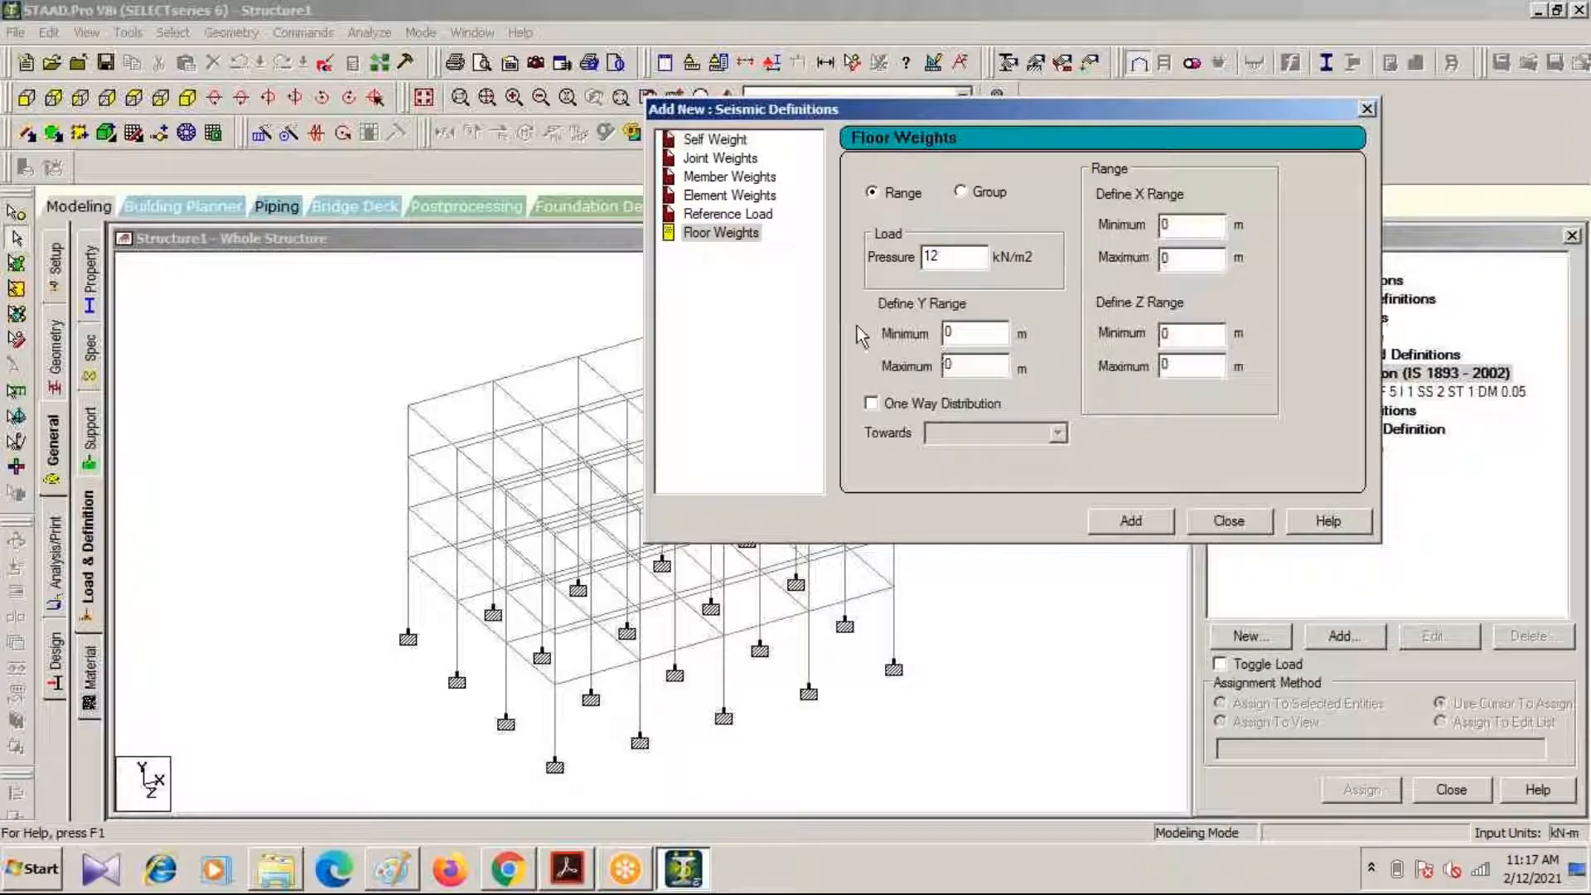
# Measure the height from a corner base node to the floor below the roof, and set the floor weight's maximum Y range to 10.2 m
pyautogui.moveTo(924, 108); pyautogui.dragTo(1100, 125)
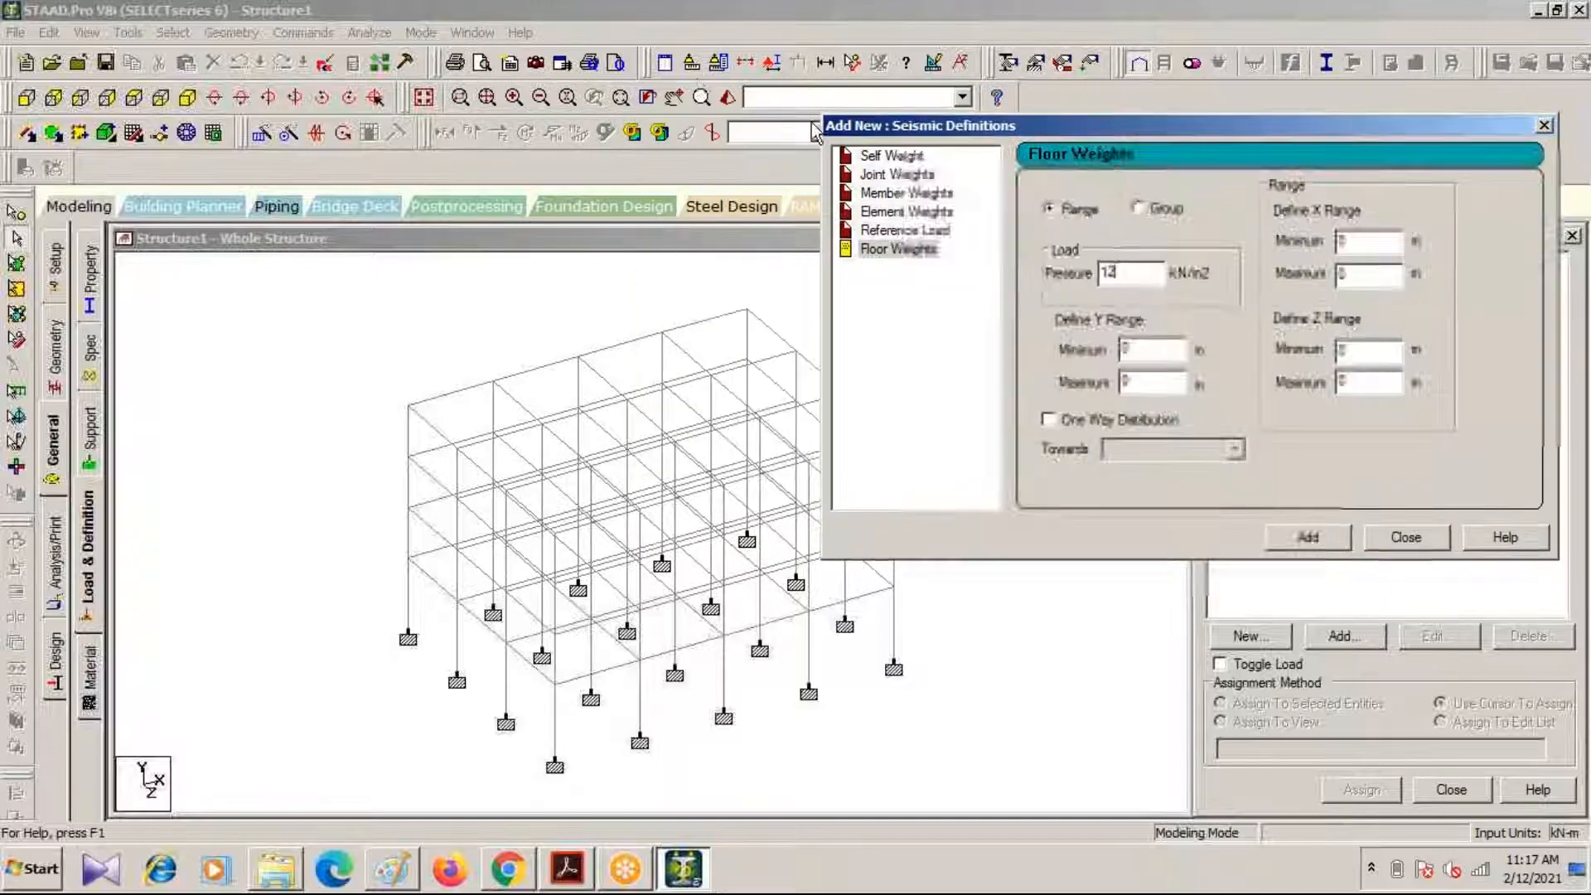
pyautogui.click(852, 62)
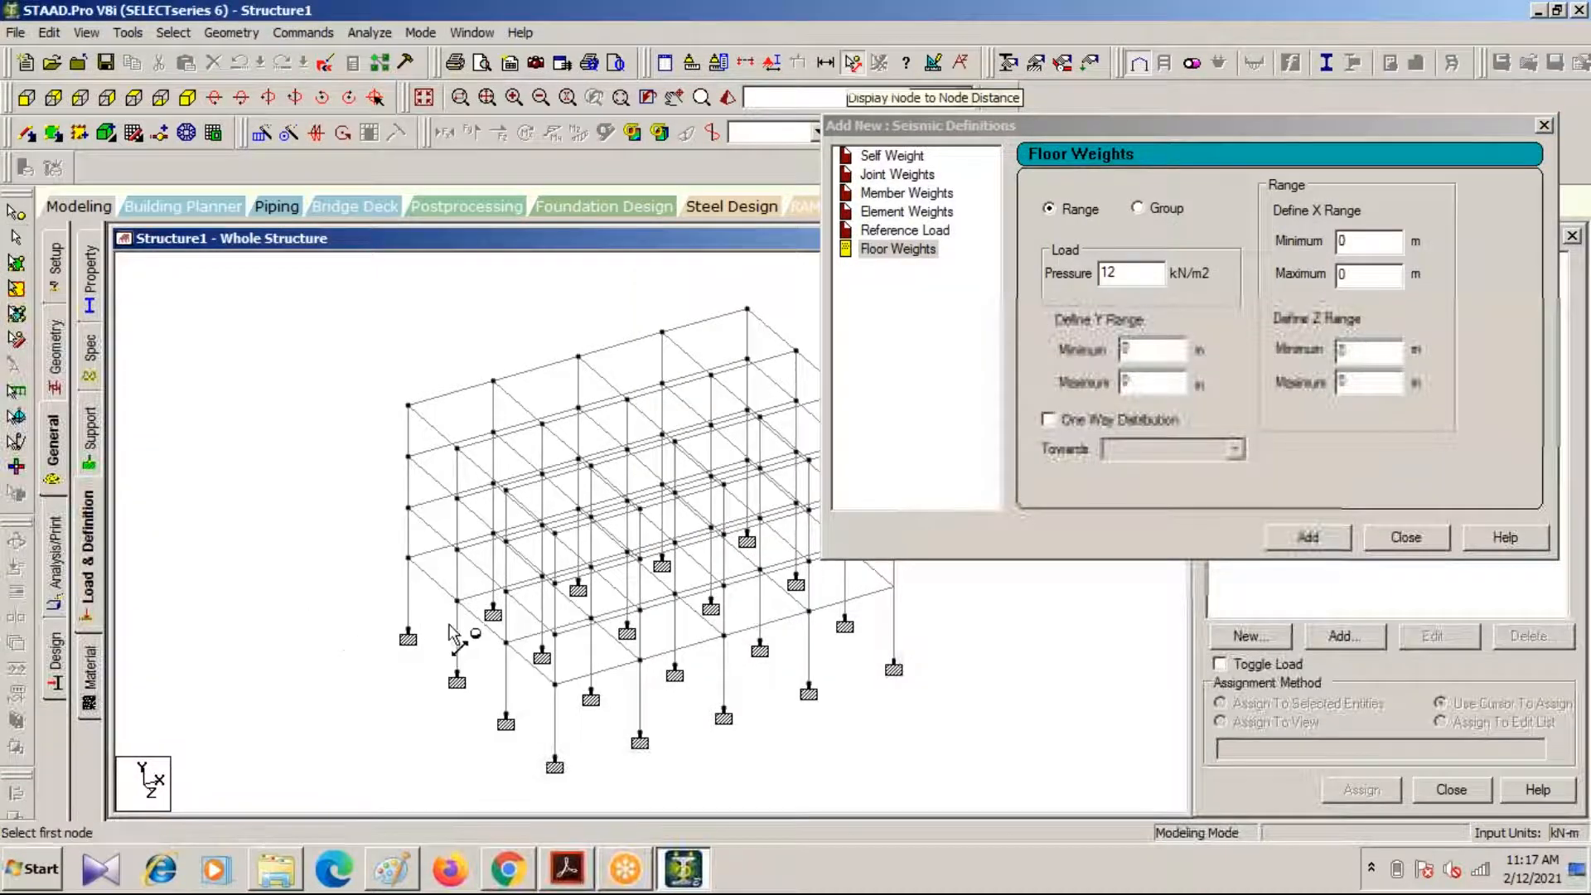
pyautogui.click(409, 634)
pyautogui.click(408, 456)
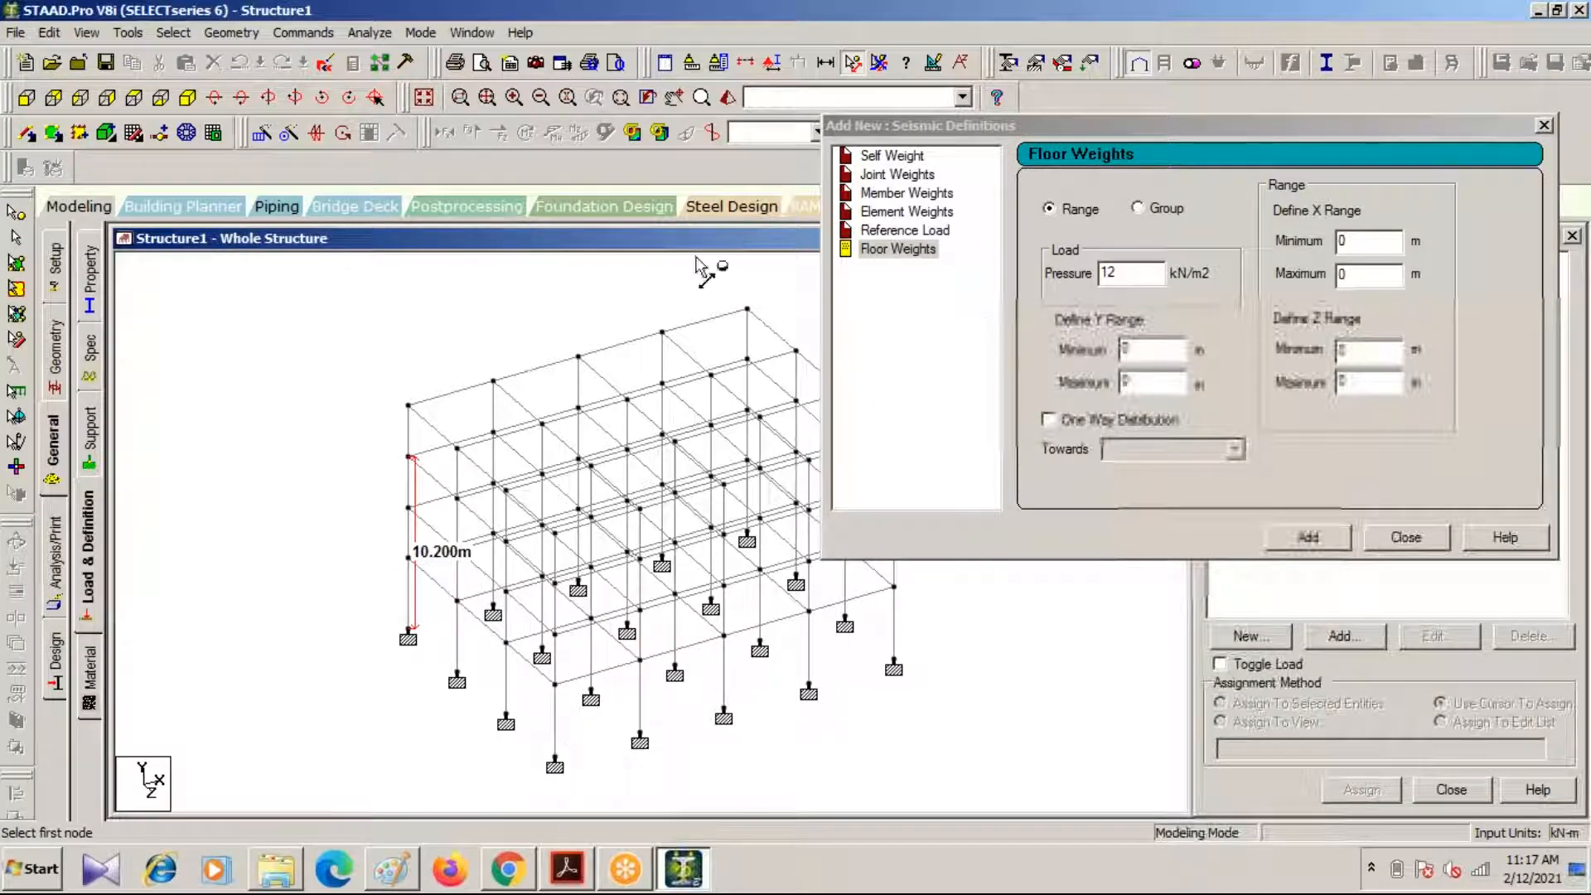
pyautogui.moveTo(1140, 383); pyautogui.dragTo(1067, 375)
pyautogui.write('10.2')
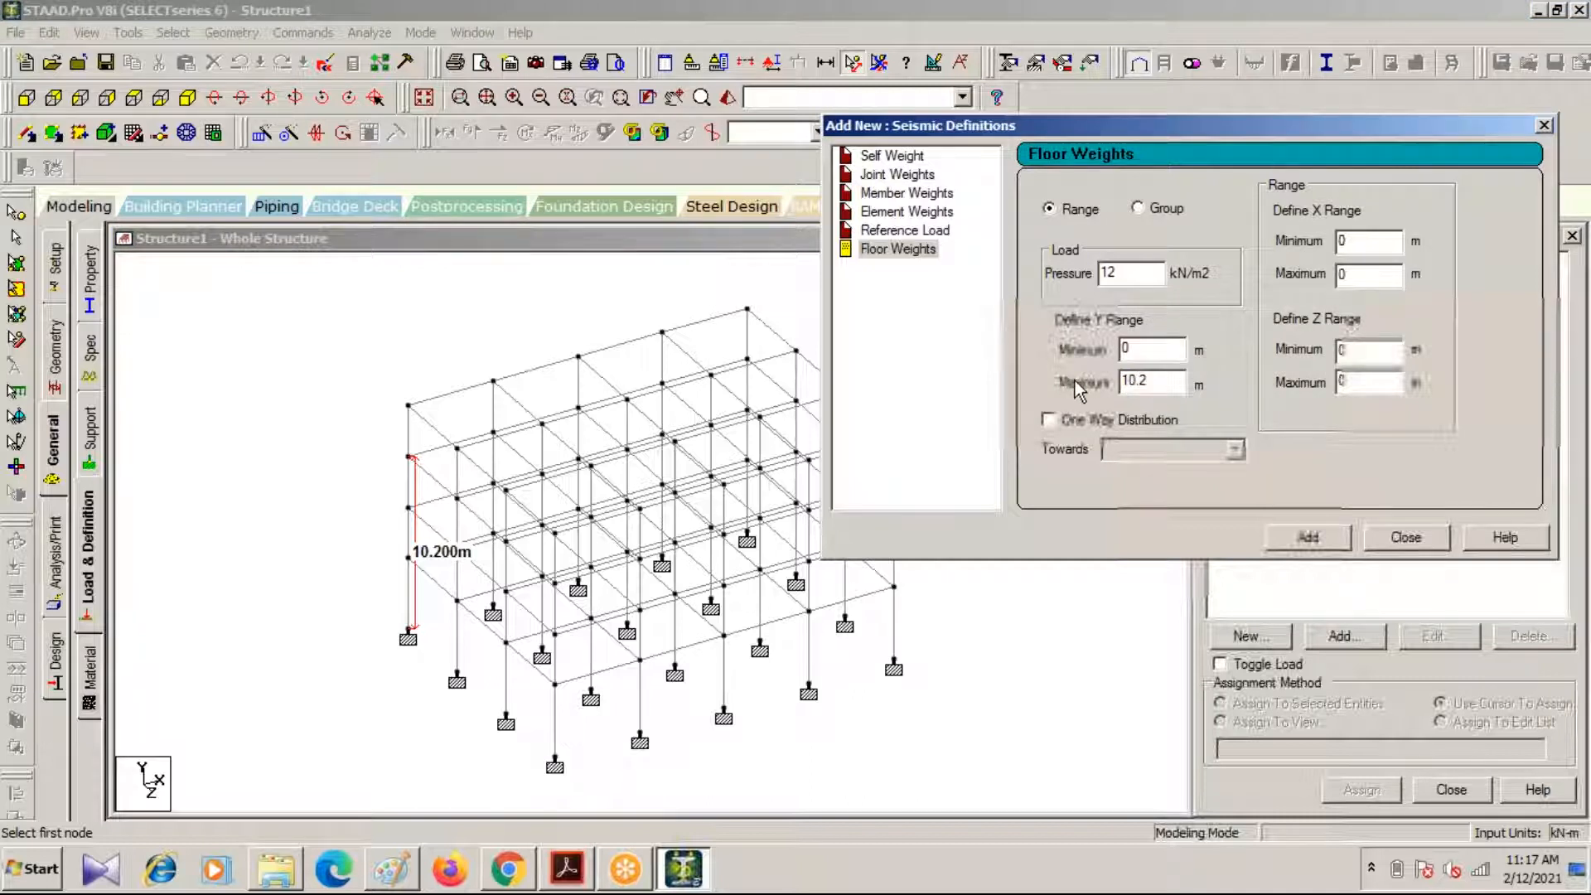
# Add the floor weight to the seismic definition and check the roof dead load in the Google Slides brief
pyautogui.click(1307, 537)
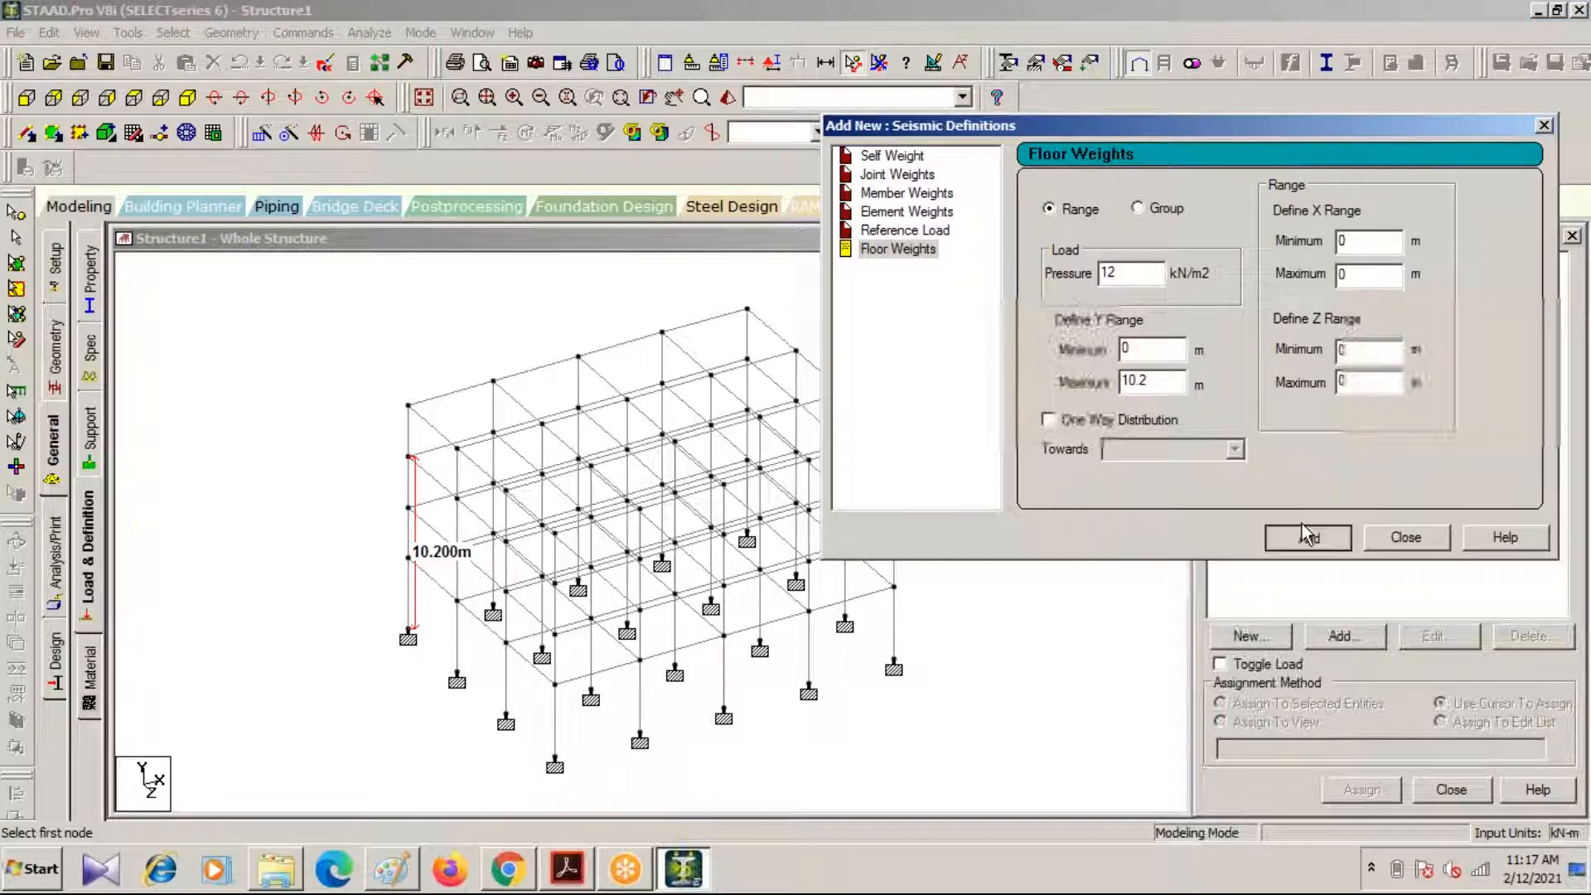
pyautogui.moveTo(1161, 128); pyautogui.dragTo(869, 258)
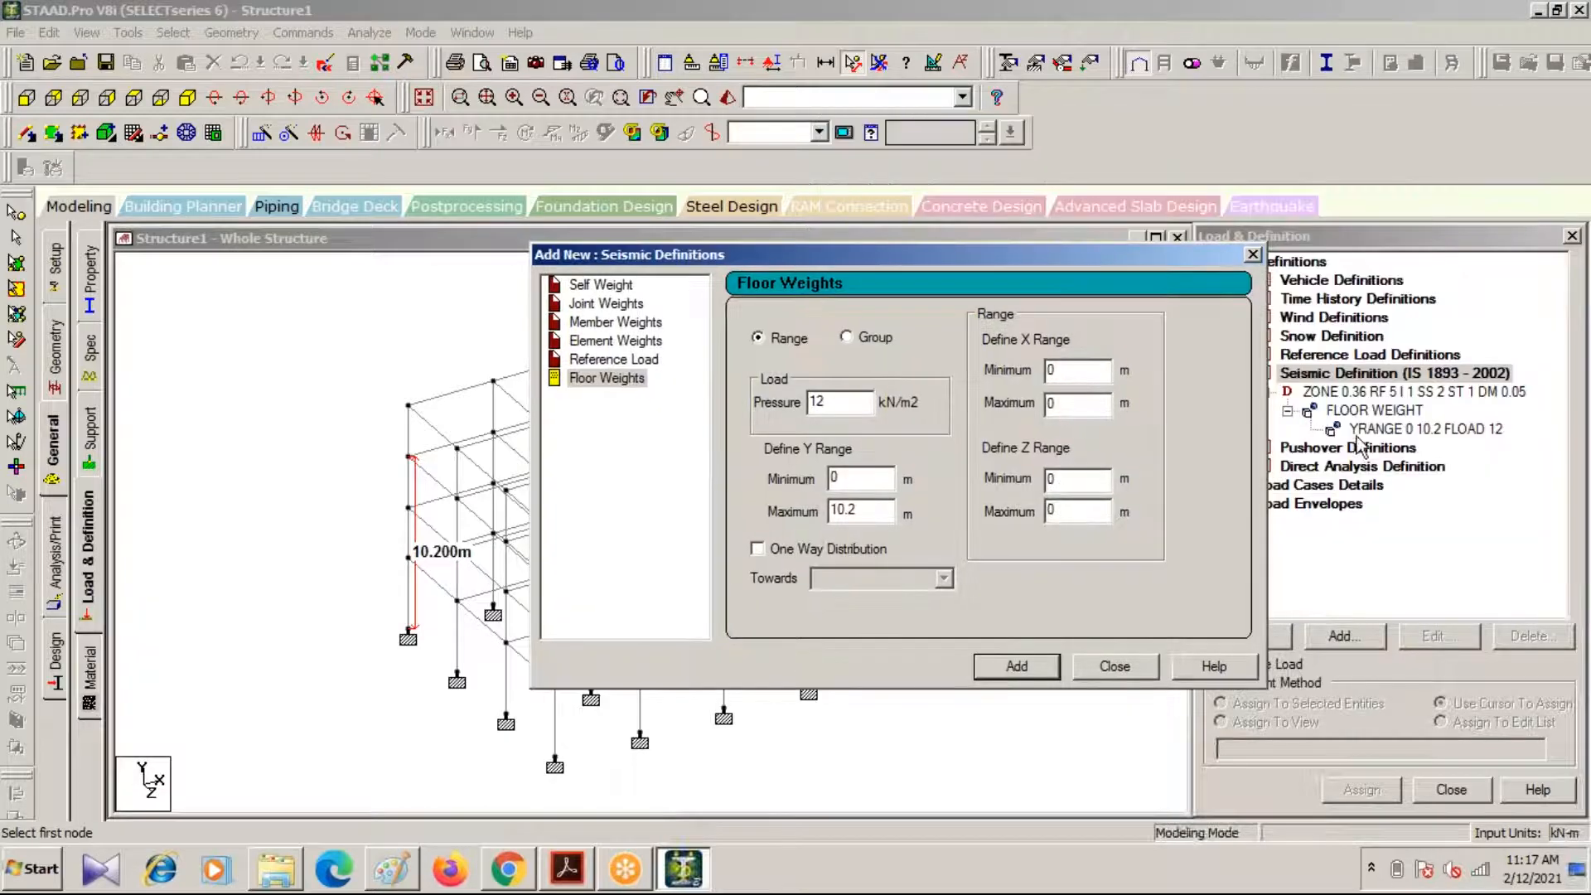
pyautogui.click(509, 871)
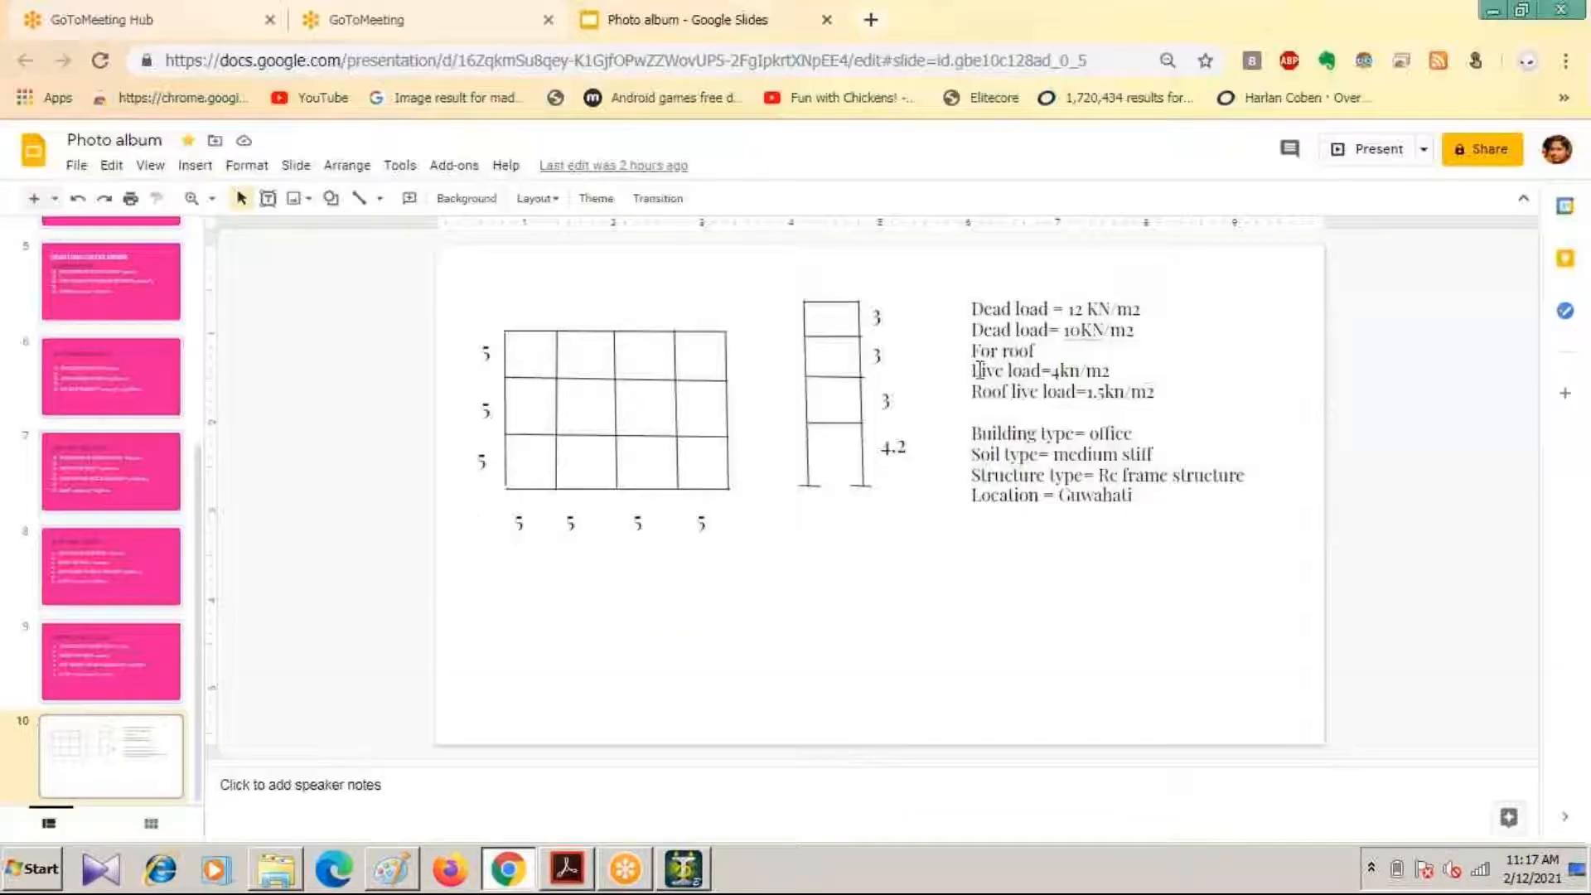
pyautogui.click(684, 869)
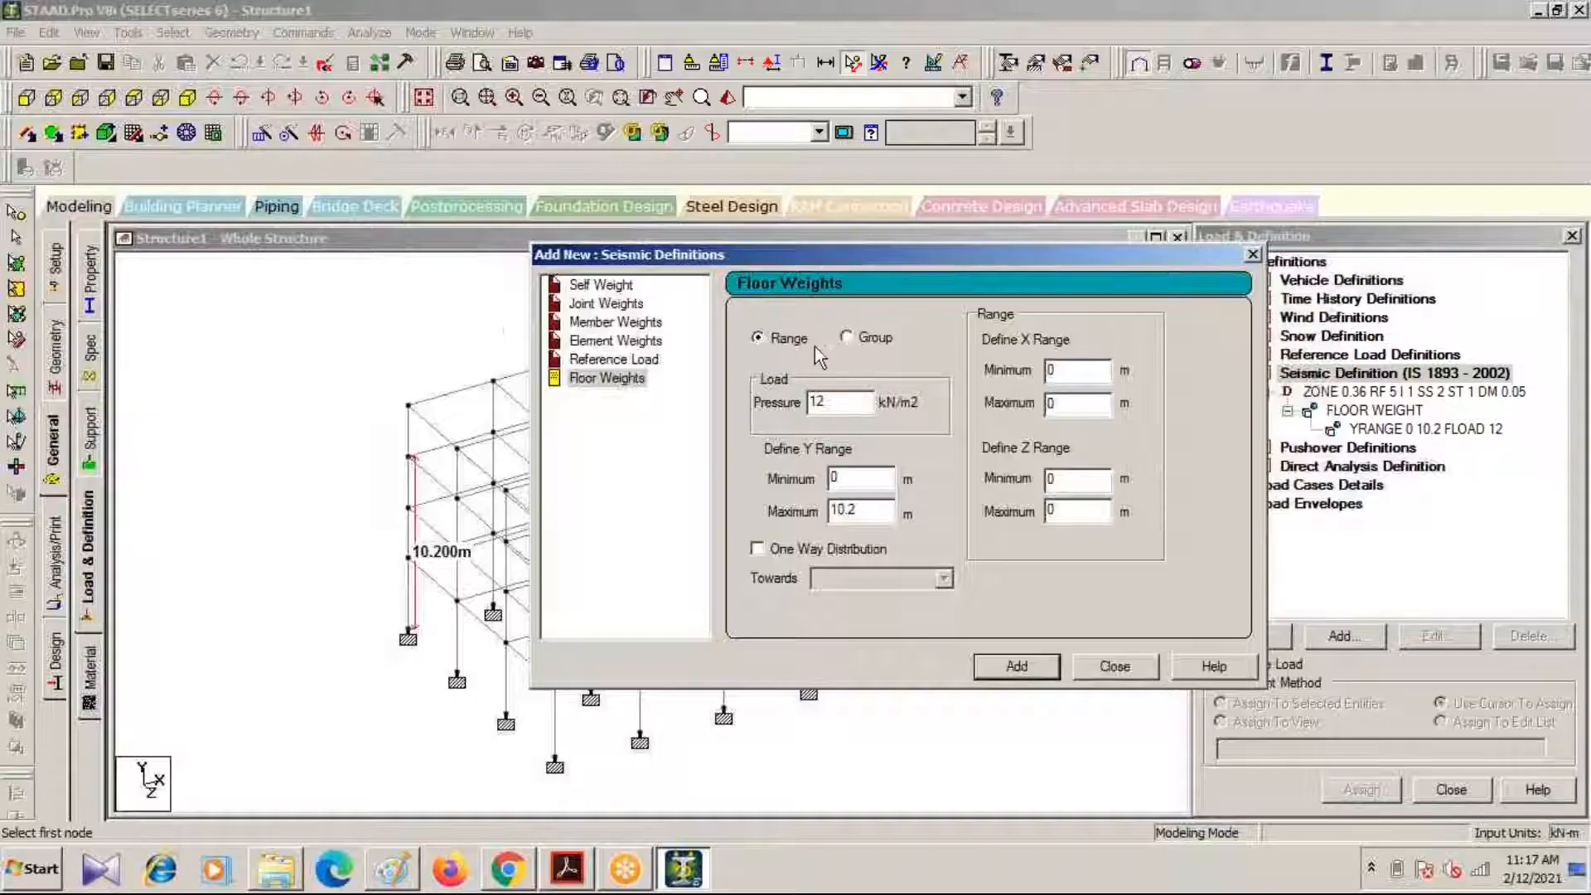
# Set the next floor weight's pressure to 10 kN/m2 and measure the height from the corner base node to the roof
pyautogui.doubleClick(825, 401)
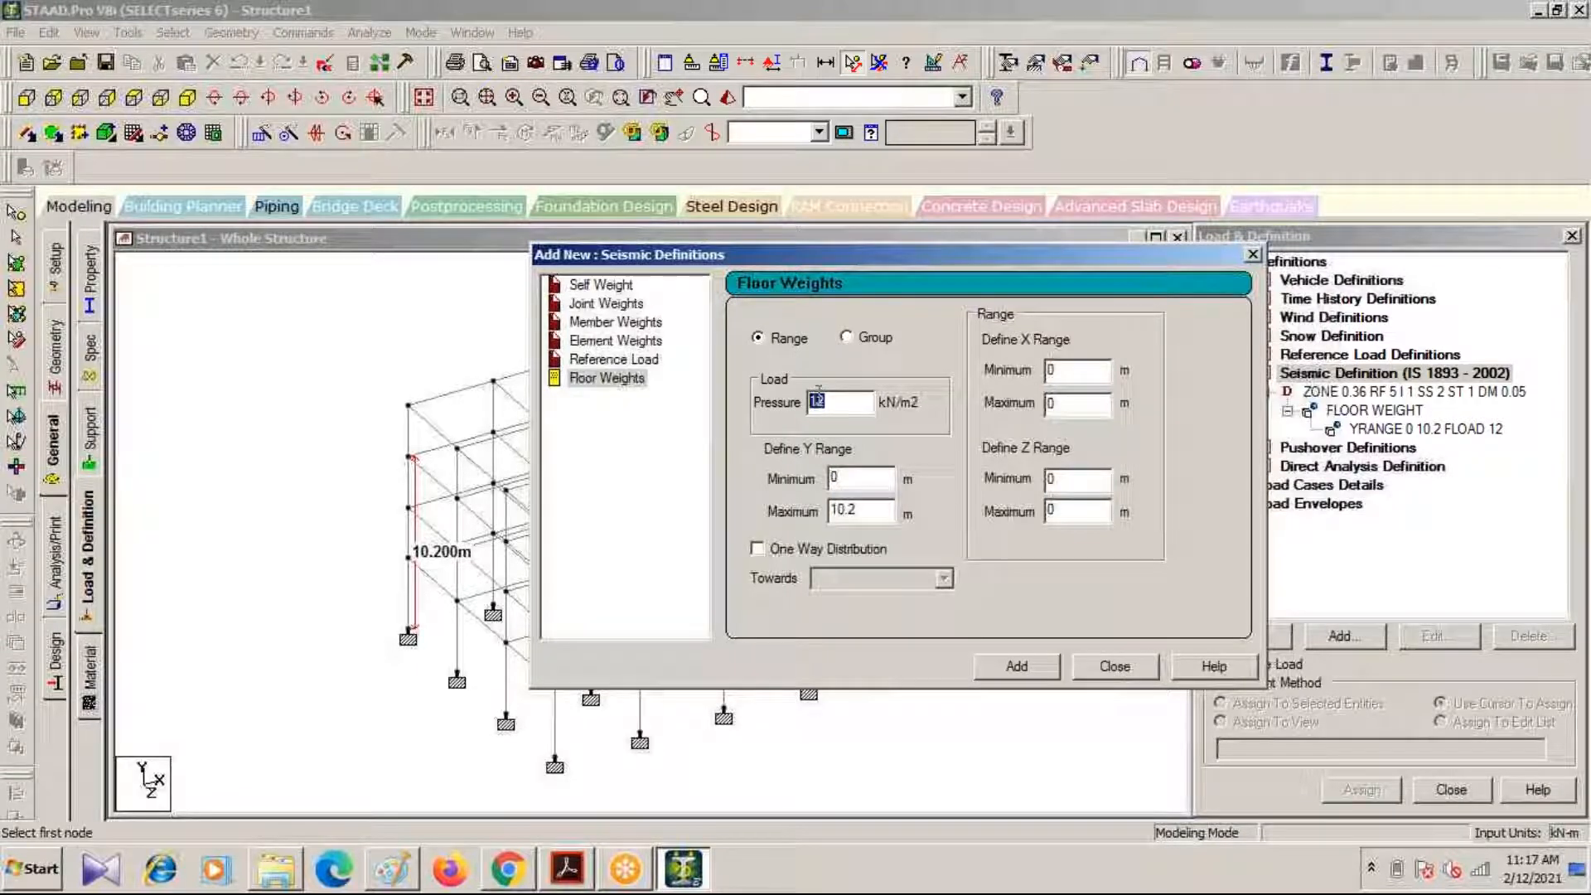
pyautogui.click(408, 637)
pyautogui.click(410, 407)
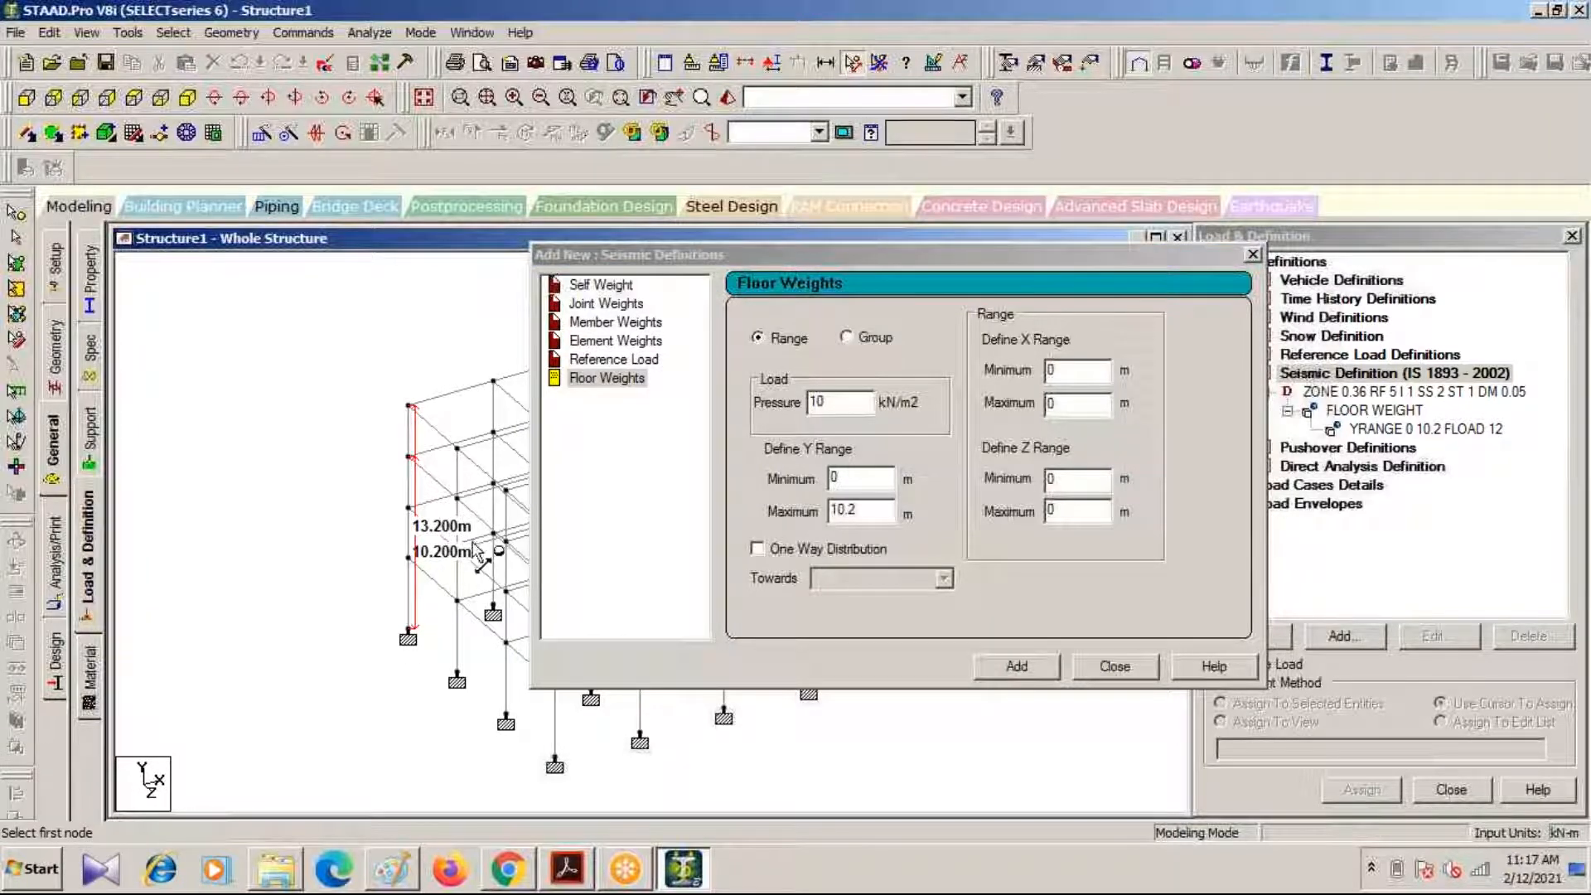
# Set the minimum and maximum Y range to 13.2 m and add the roof floor weight
pyautogui.click(852, 478)
pyautogui.press('BackSpace')
pyautogui.write('13.2')
pyautogui.moveTo(865, 510); pyautogui.dragTo(671, 515)
pyautogui.write('13.2')
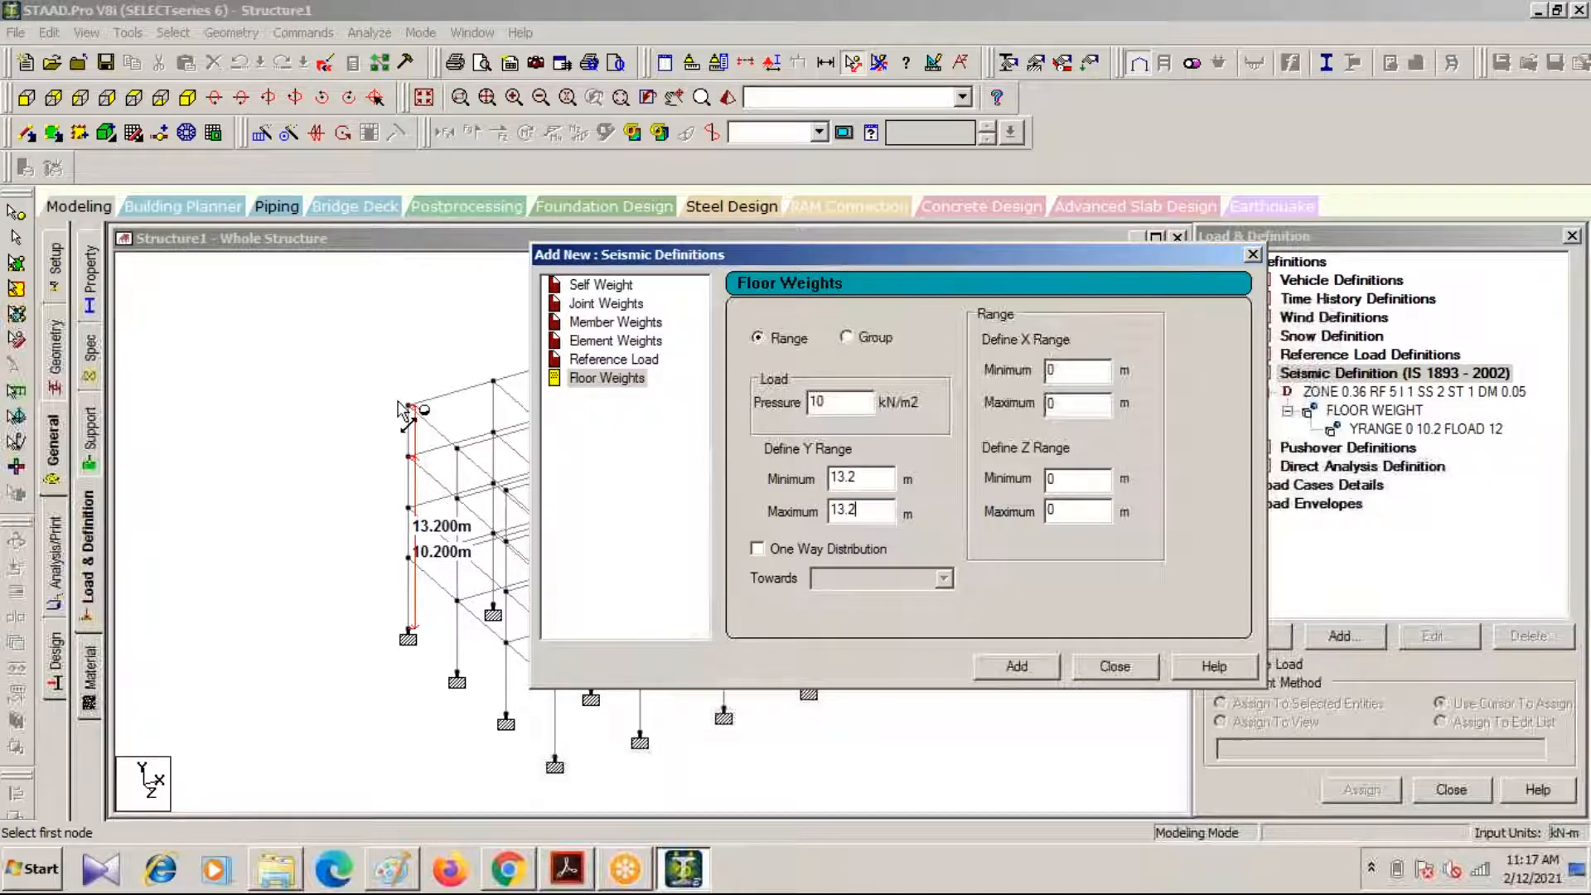
pyautogui.click(1016, 667)
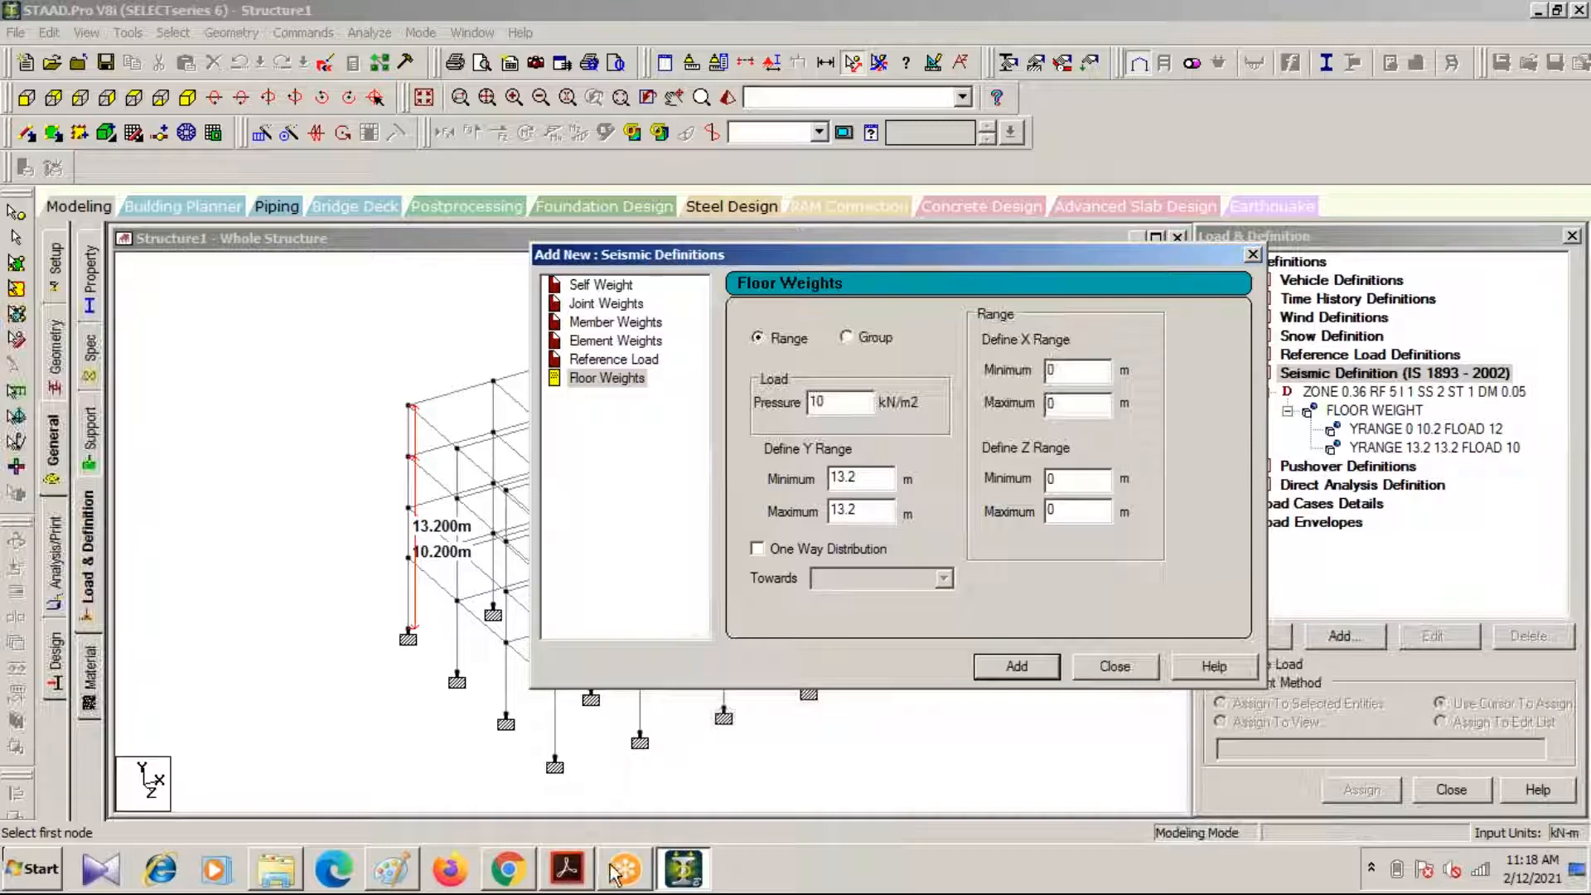
# Look through the IS 1893 PDF past document page 9 and check the floor live load in the Google Slides brief
pyautogui.click(388, 872)
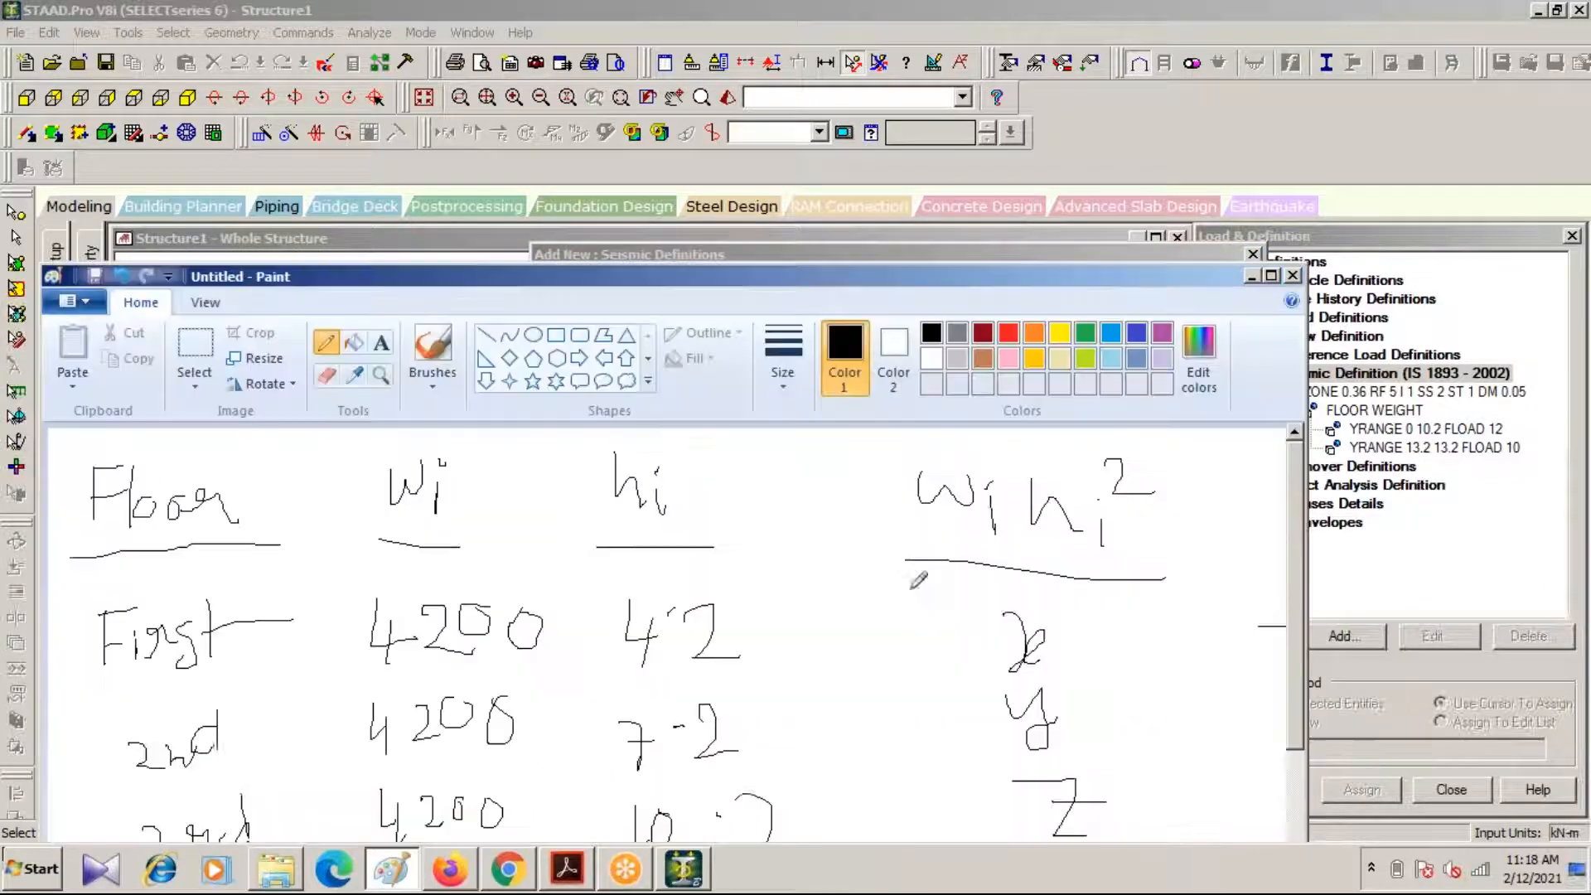
pyautogui.click(1250, 276)
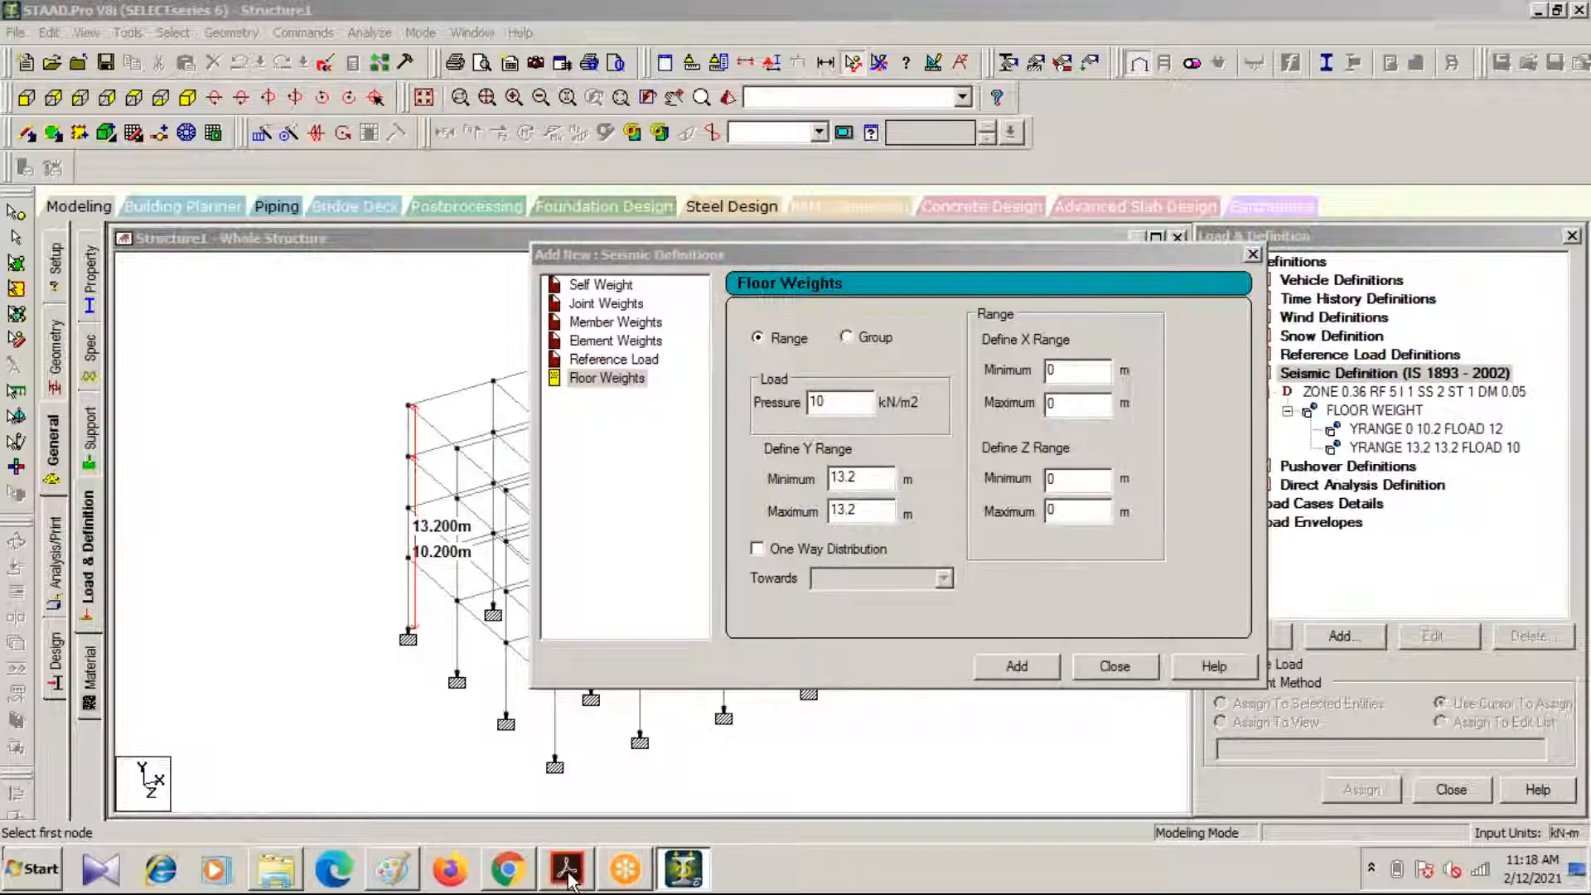
pyautogui.click(568, 870)
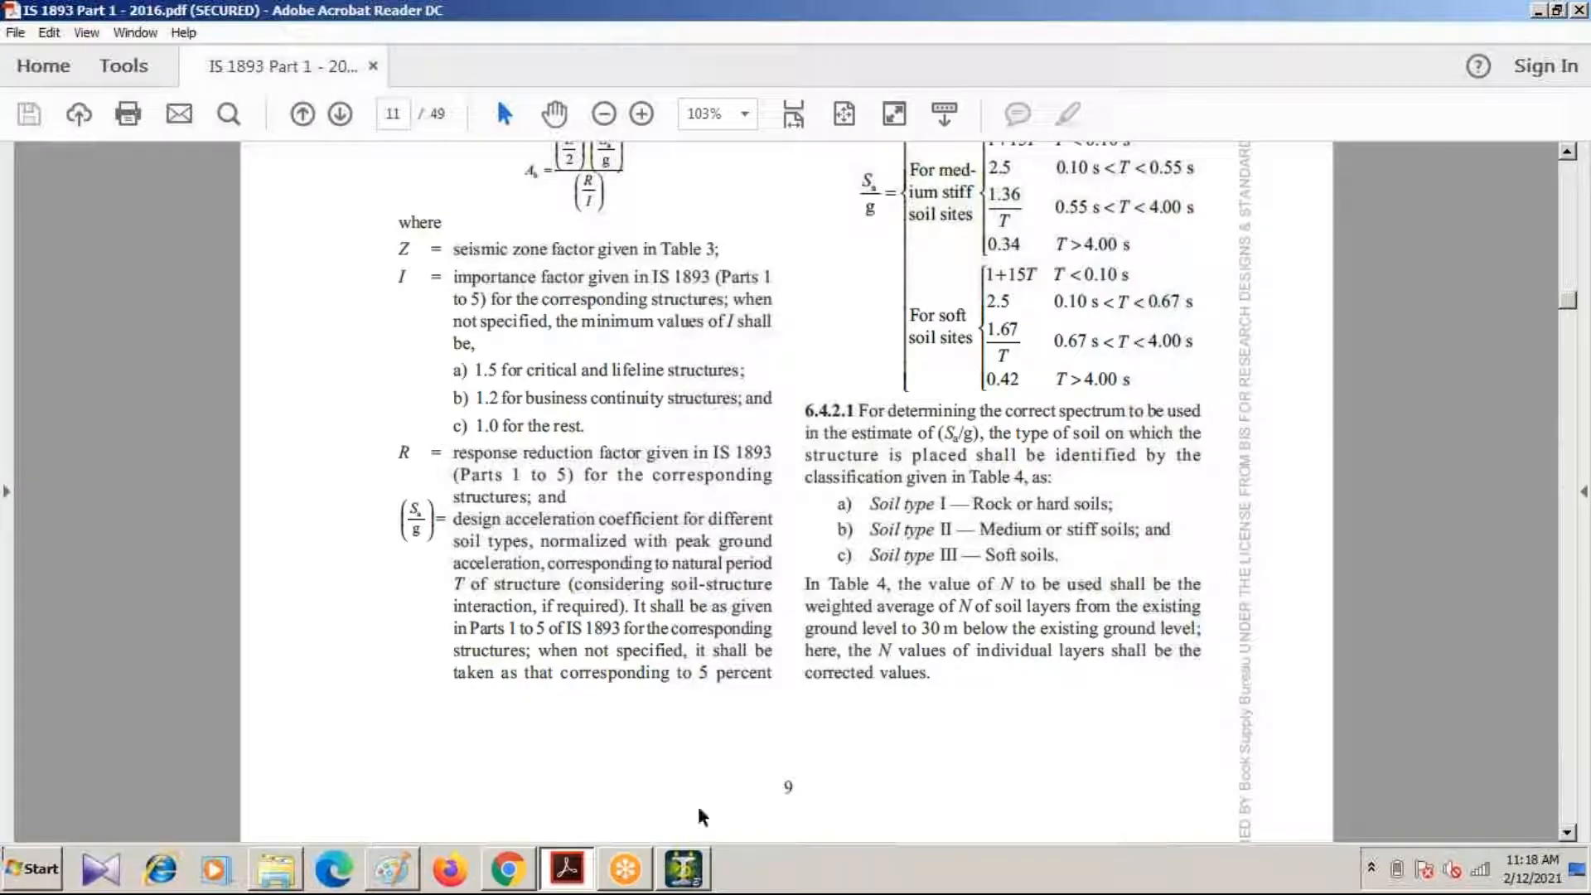
pyautogui.scroll(-10, 976, 260)
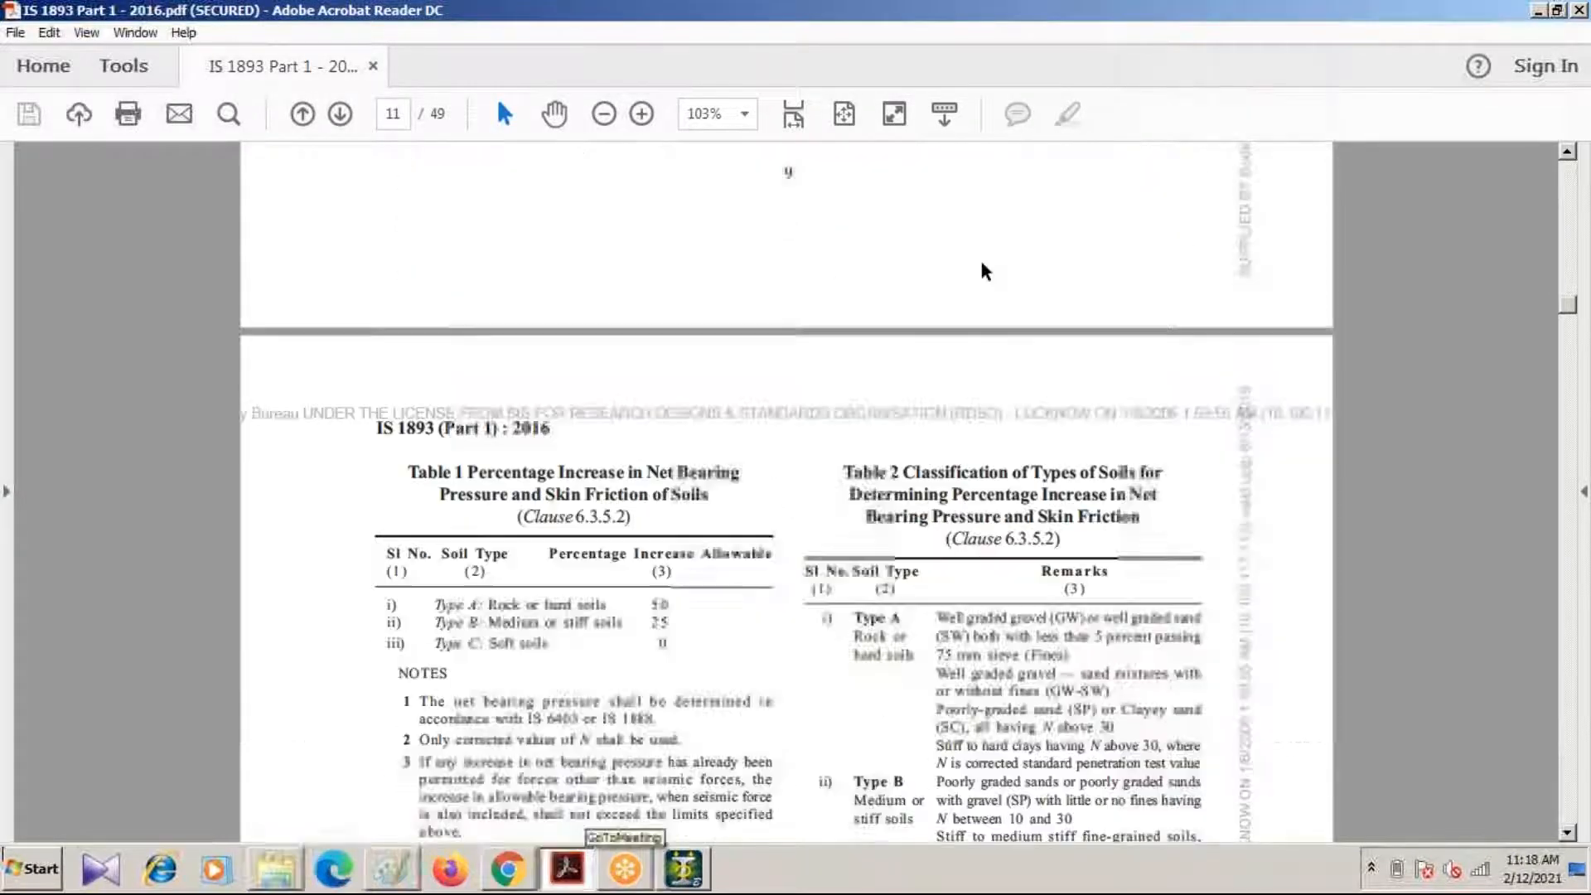
pyautogui.click(509, 871)
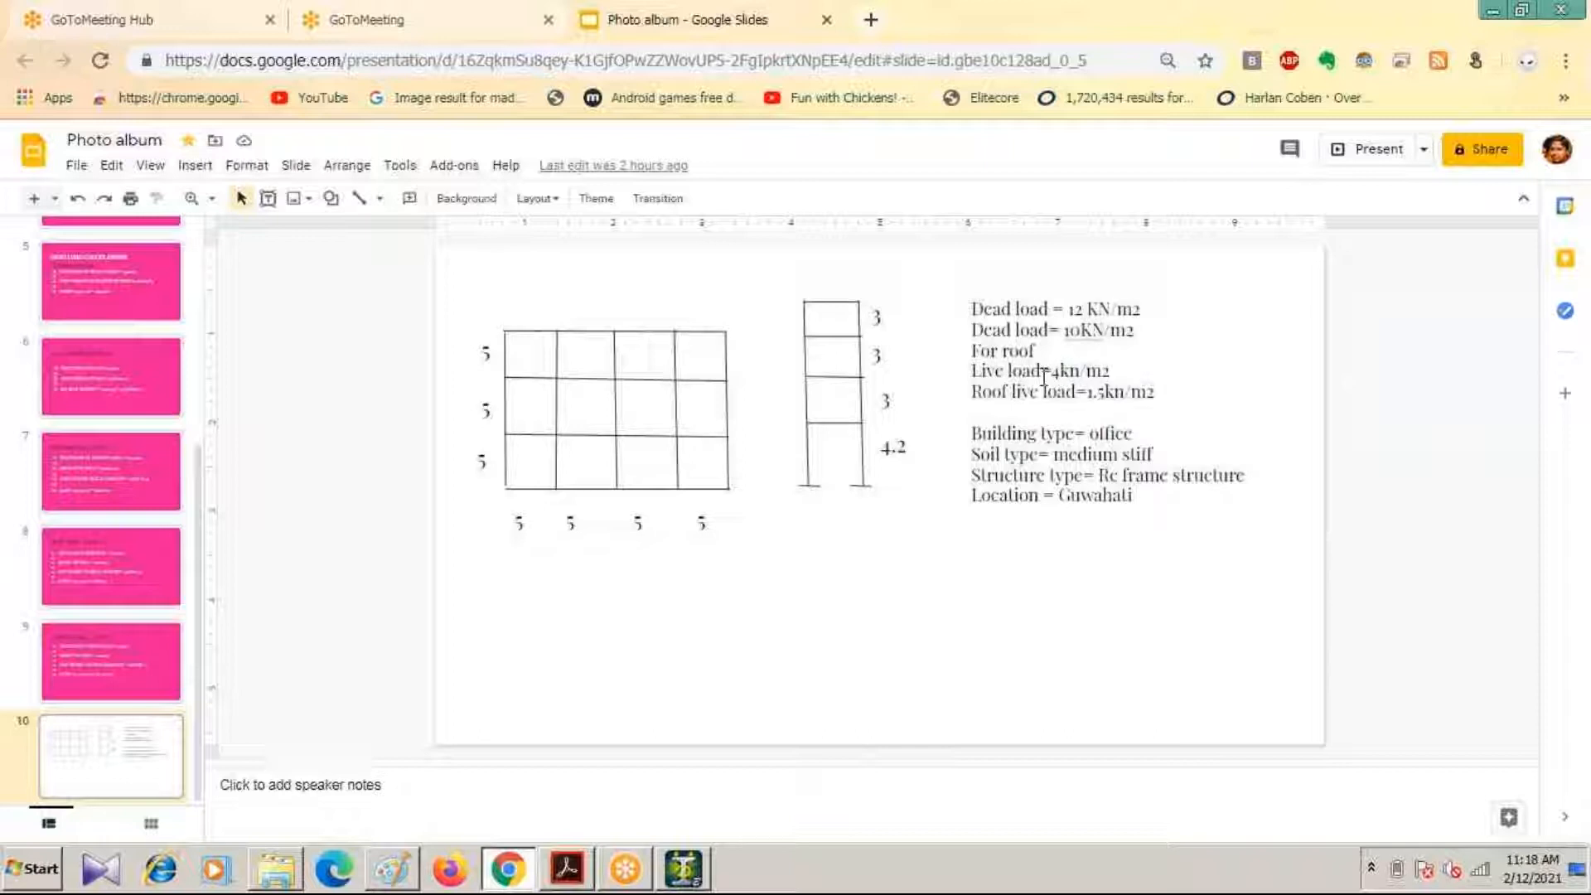
# Back in STAAD.Pro, save the modified structure and set the floor weight pressure to 2 kN/m2
pyautogui.click(684, 869)
pyautogui.click(895, 523)
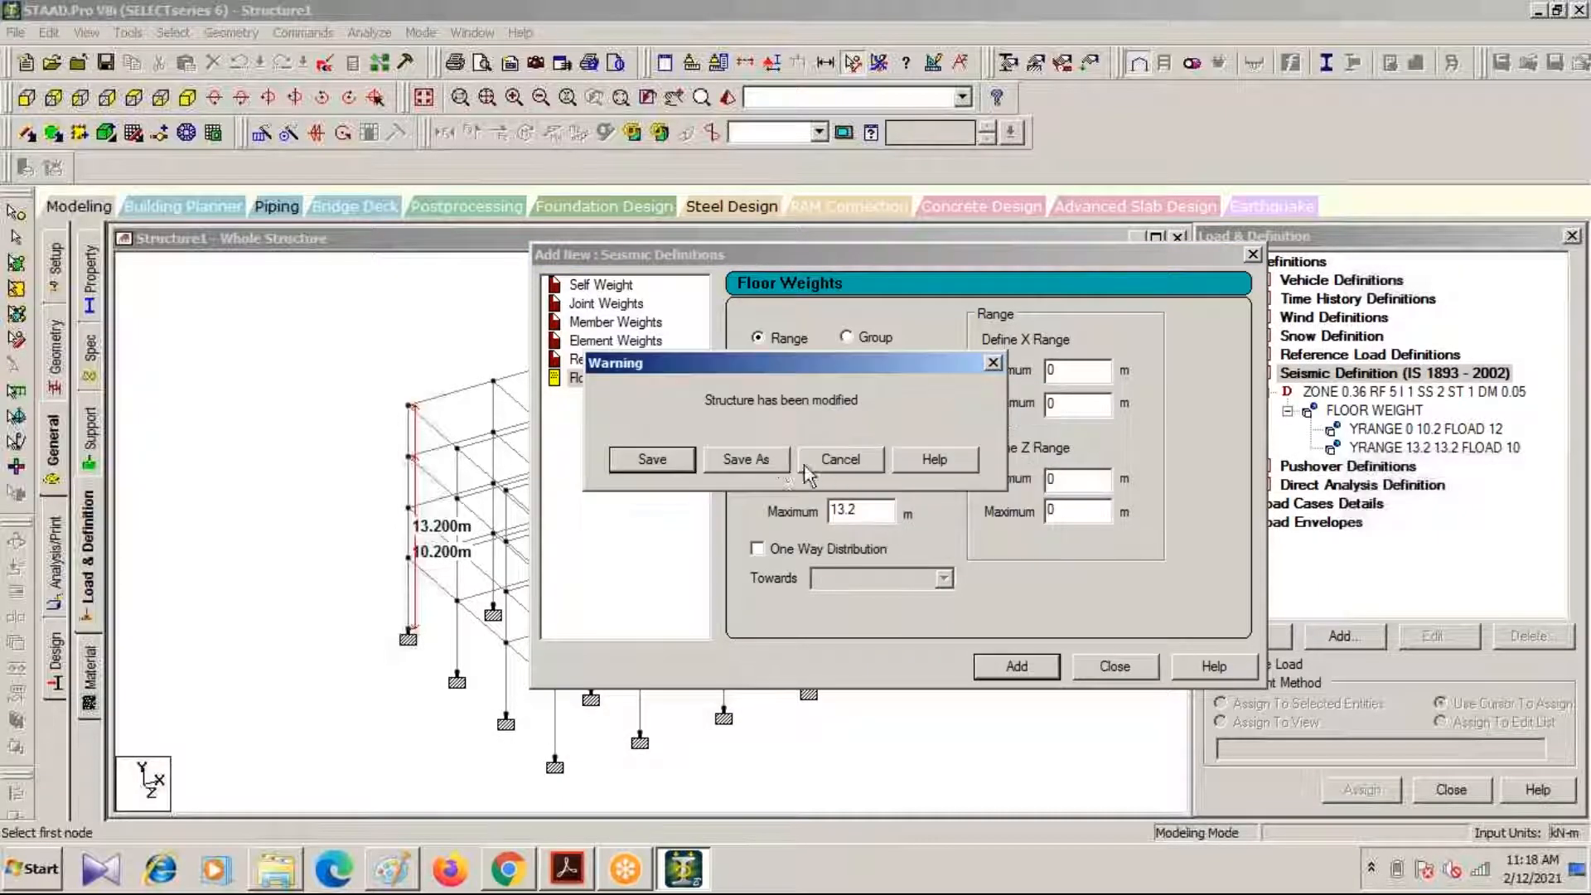
pyautogui.click(666, 458)
pyautogui.doubleClick(847, 403)
pyautogui.write('2')
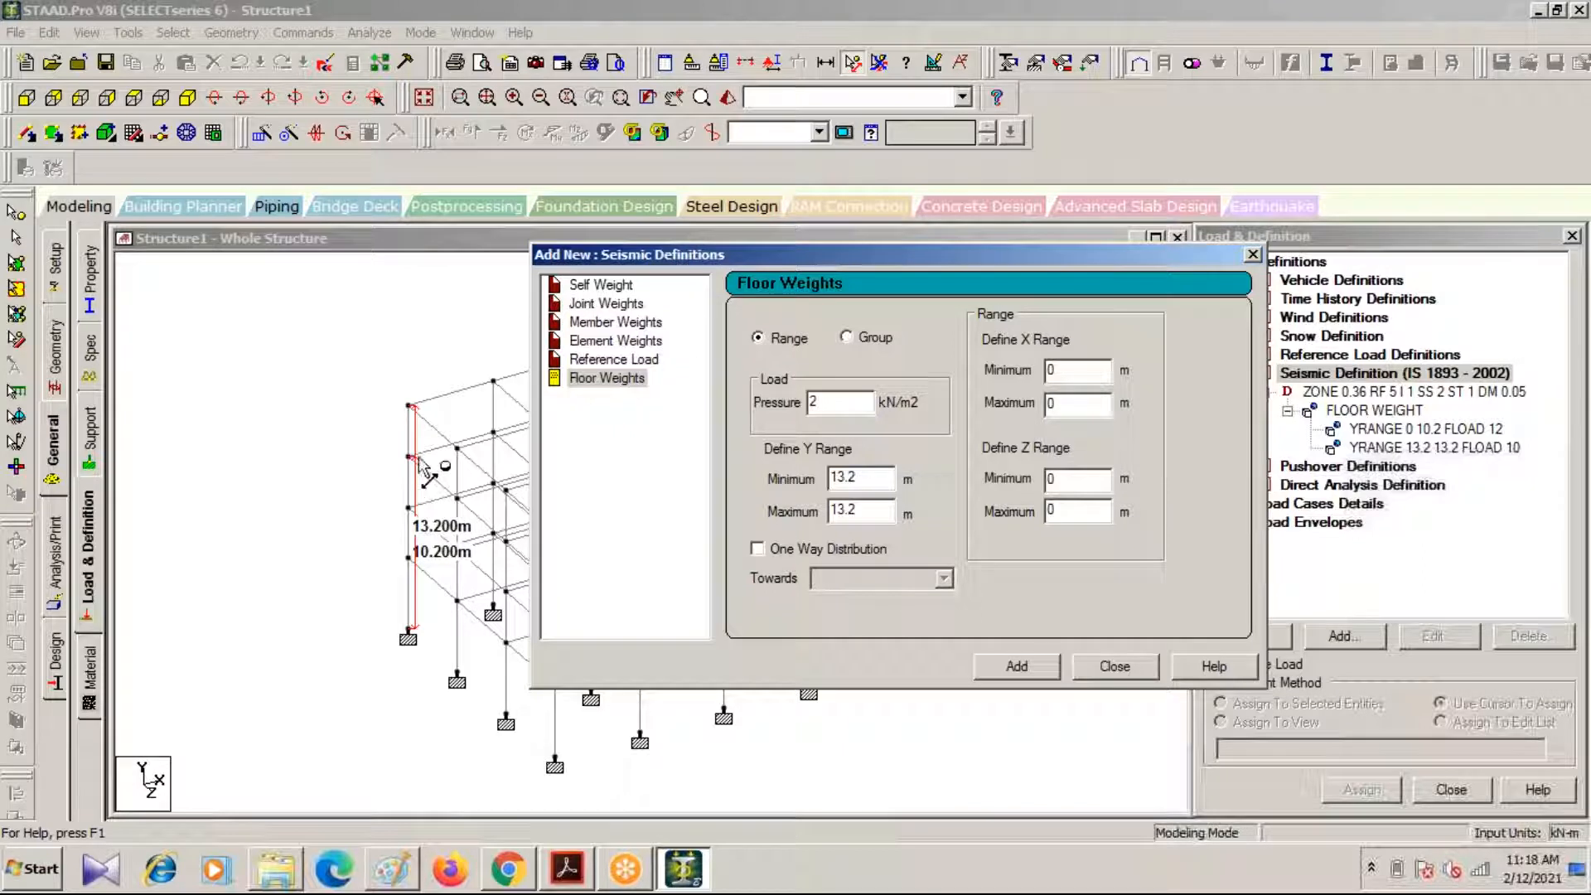
# Set the Y range from 0 to 10.2 m, add this floor weight and finish the seismic definition
pyautogui.moveTo(866, 478); pyautogui.dragTo(740, 480)
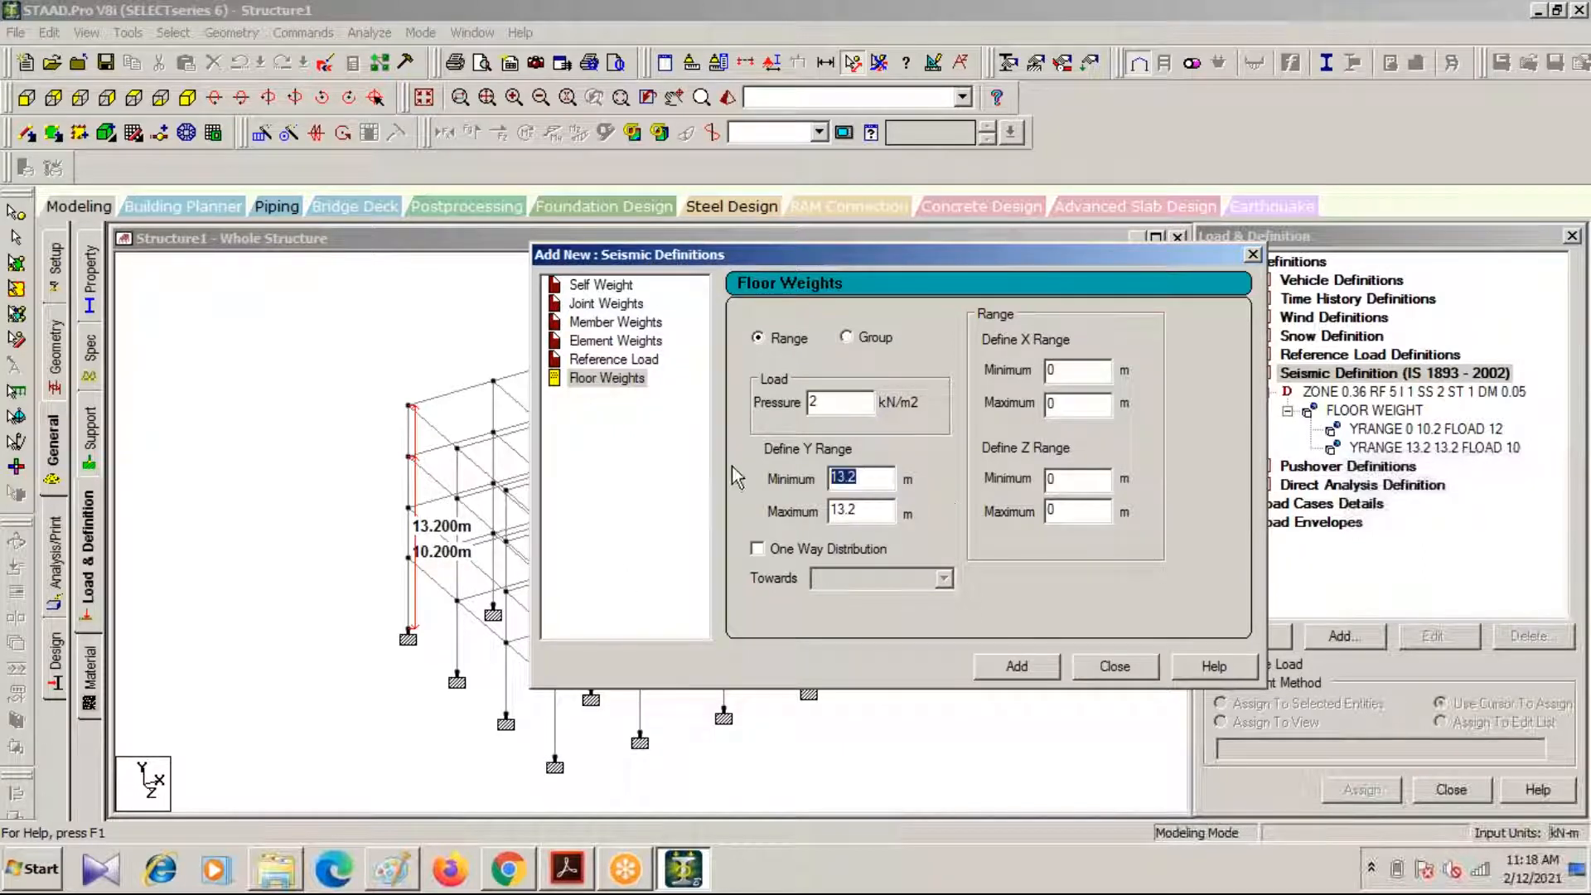
pyautogui.write('0')
pyautogui.doubleClick(831, 514)
pyautogui.write('1')
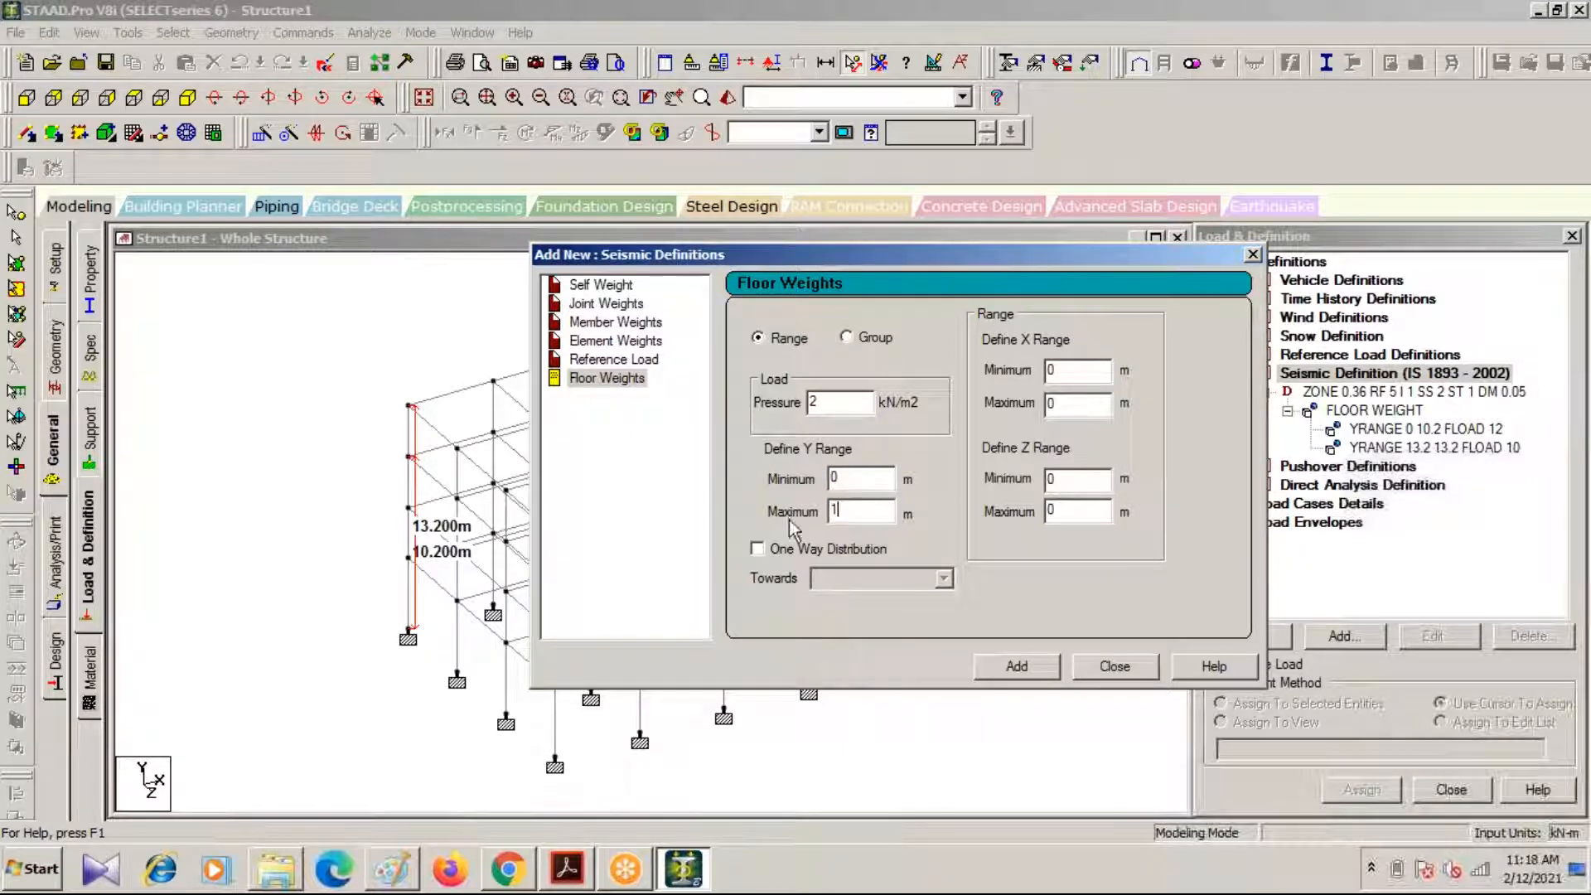
pyautogui.write('0.2')
pyautogui.click(1015, 665)
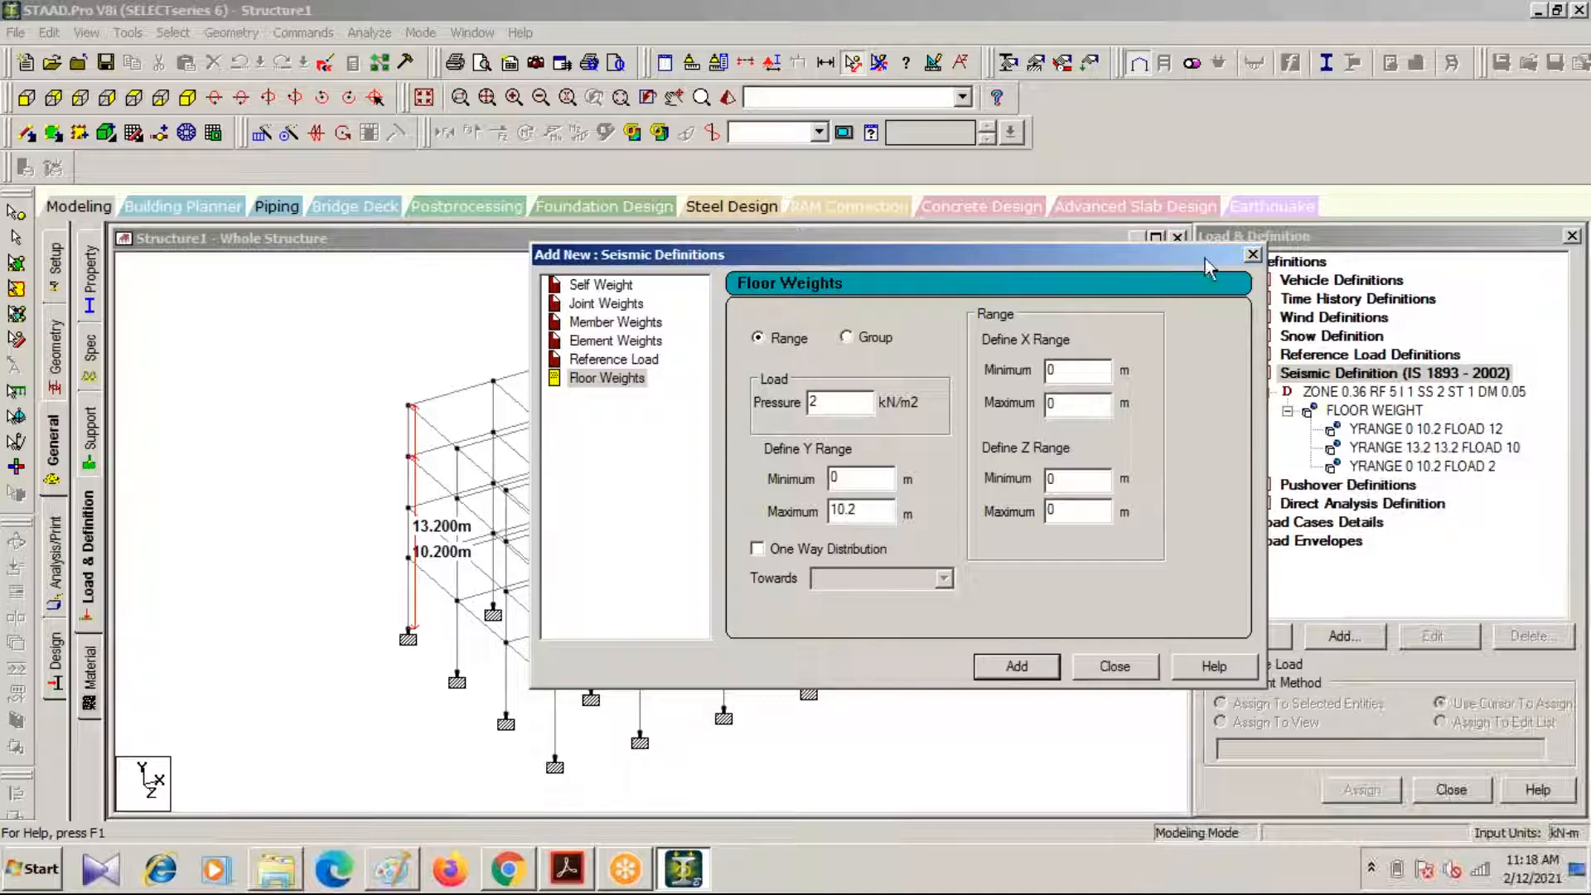
pyautogui.click(1253, 255)
# Add primary load case 1 with the Seismic loading type and the title EQX
pyautogui.click(1241, 373)
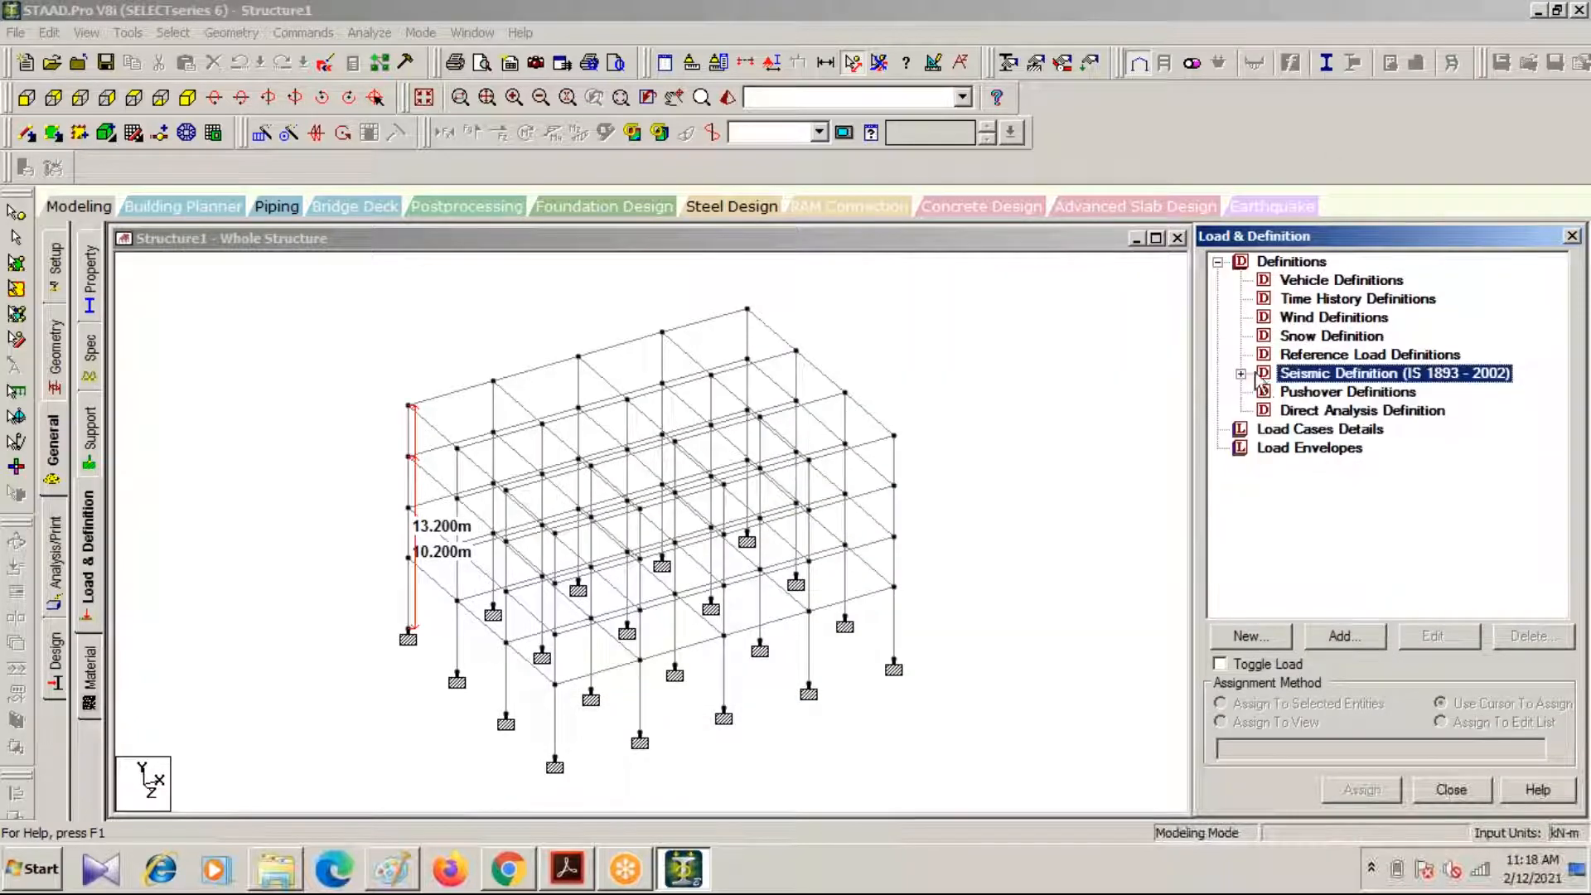
pyautogui.click(1307, 433)
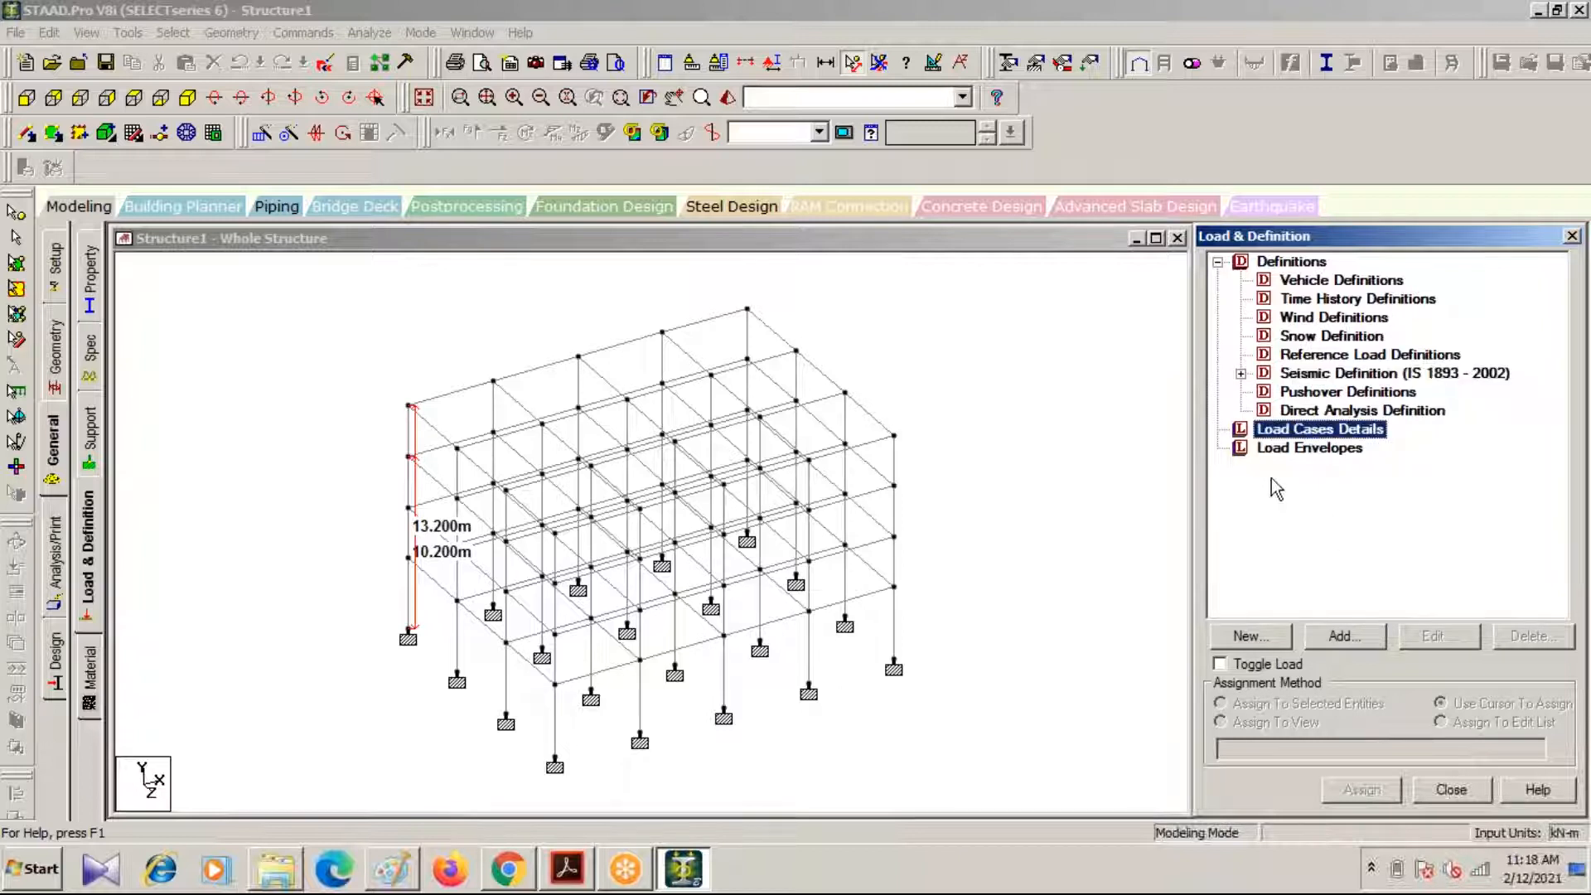
pyautogui.click(1344, 636)
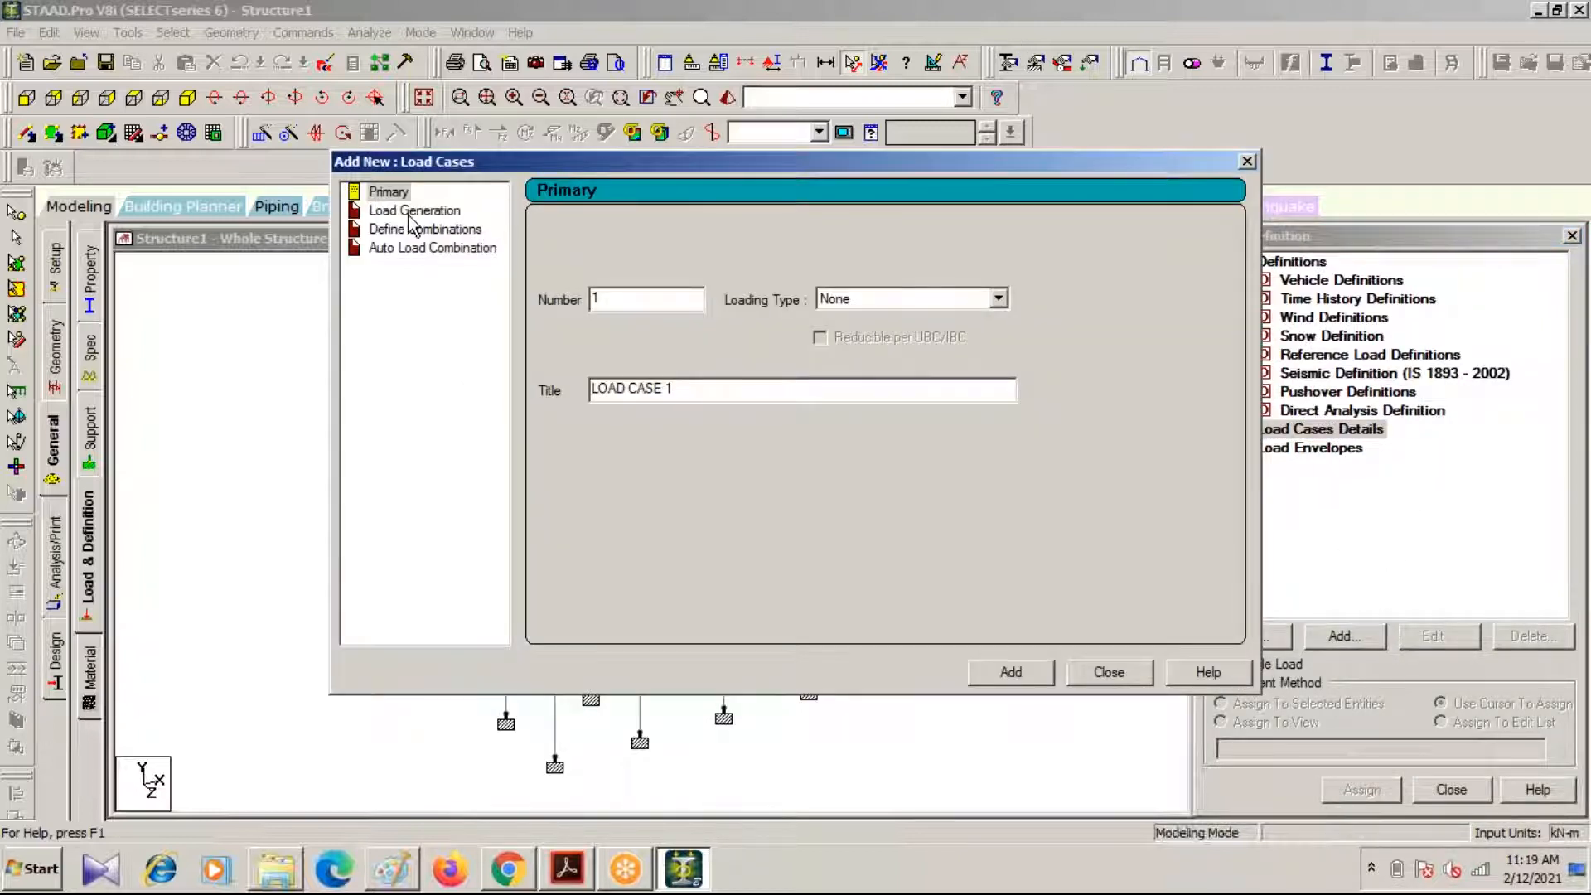
pyautogui.click(999, 299)
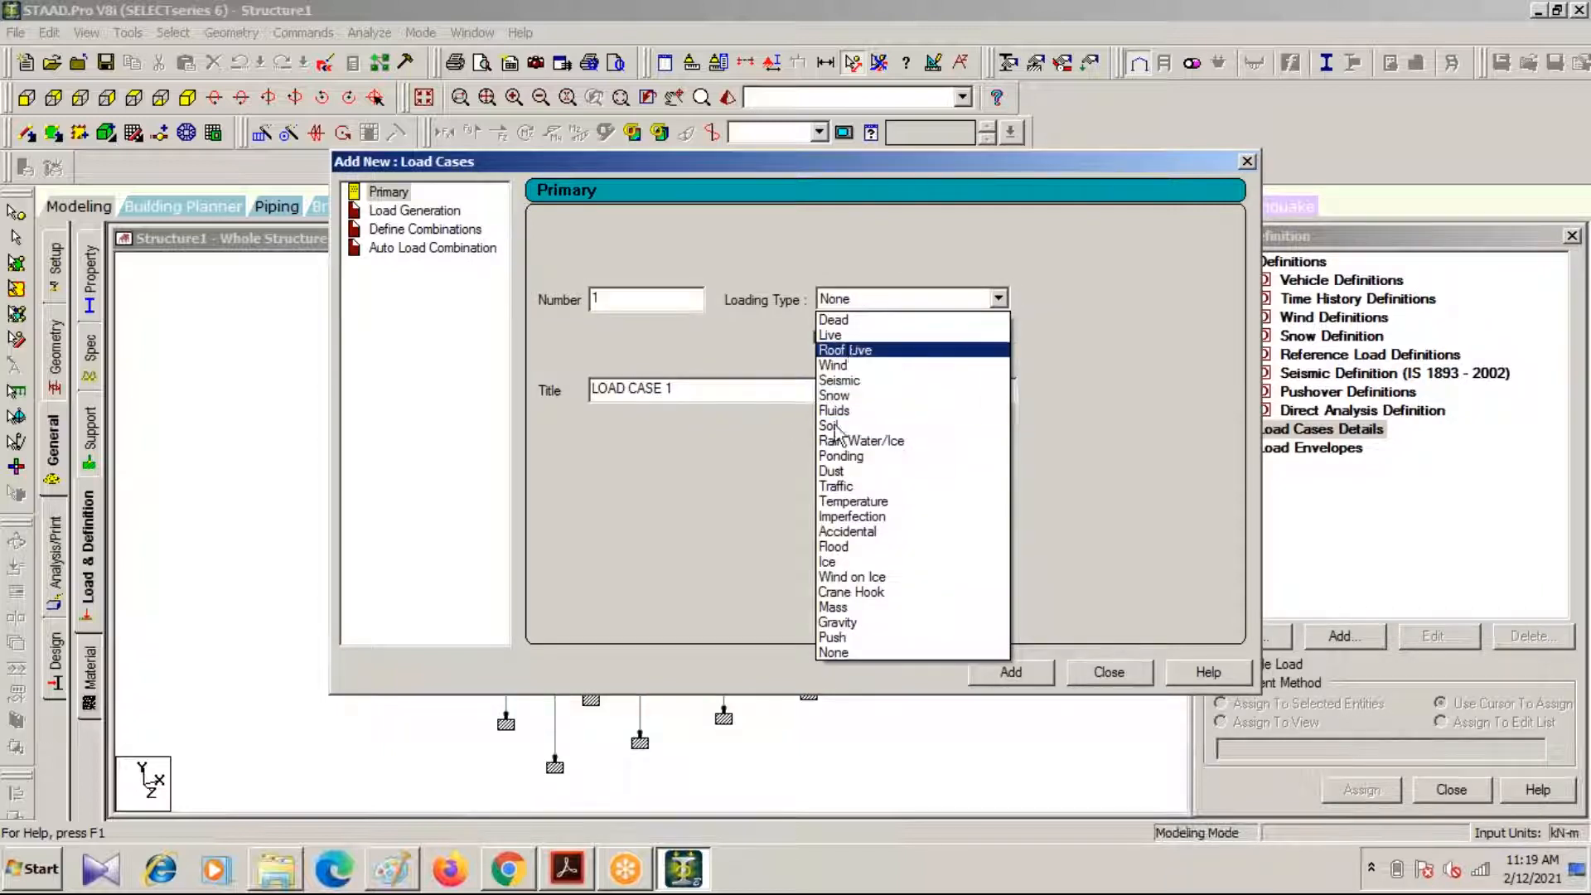
pyautogui.click(840, 381)
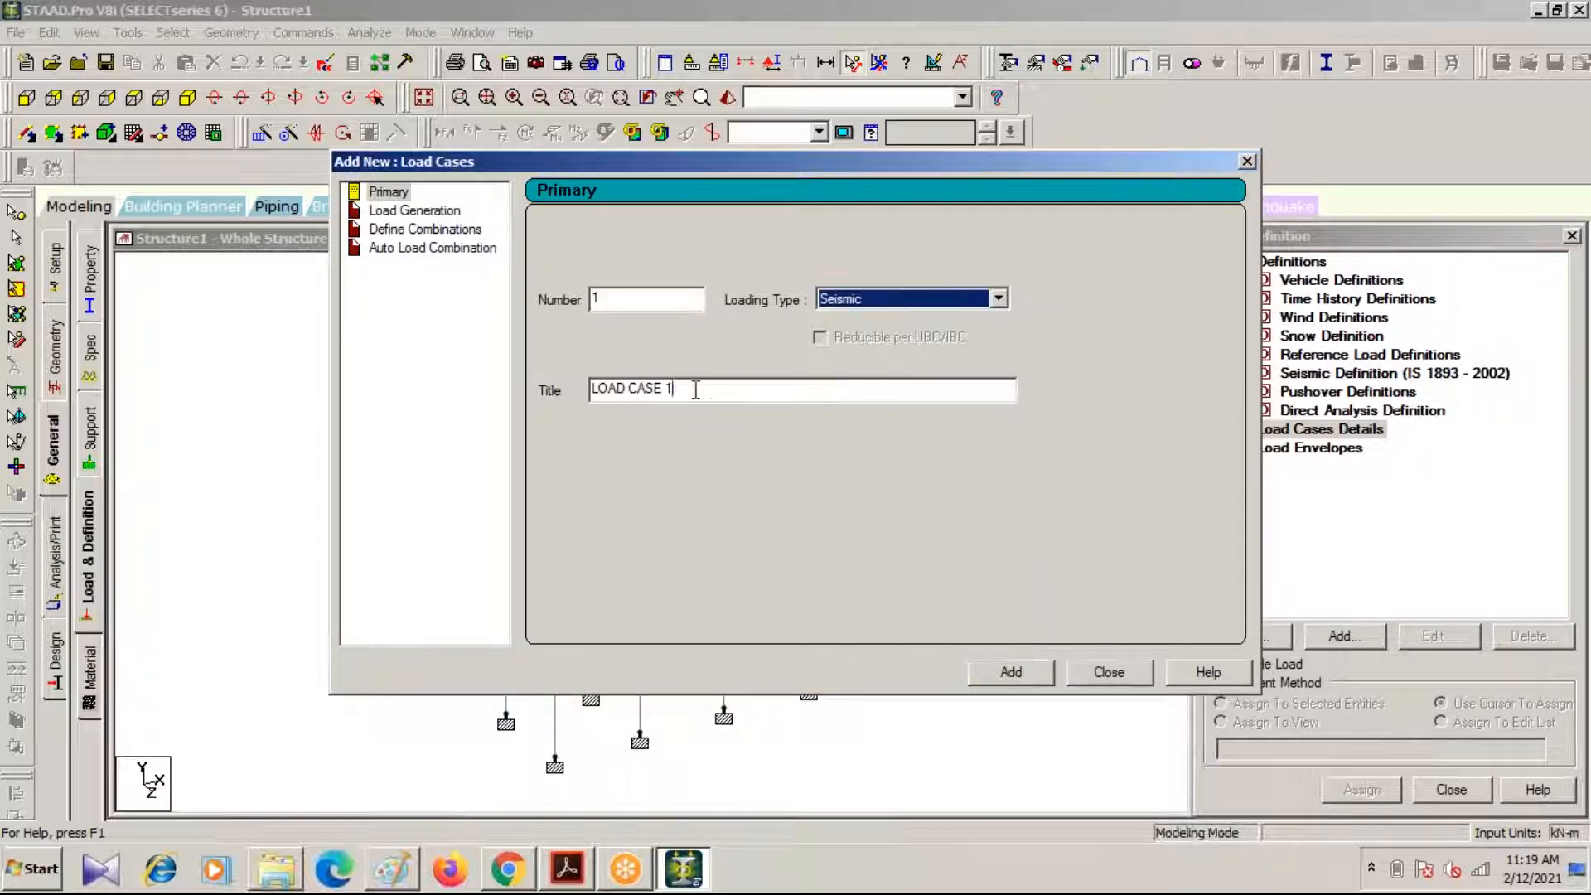
pyautogui.press('Tab')
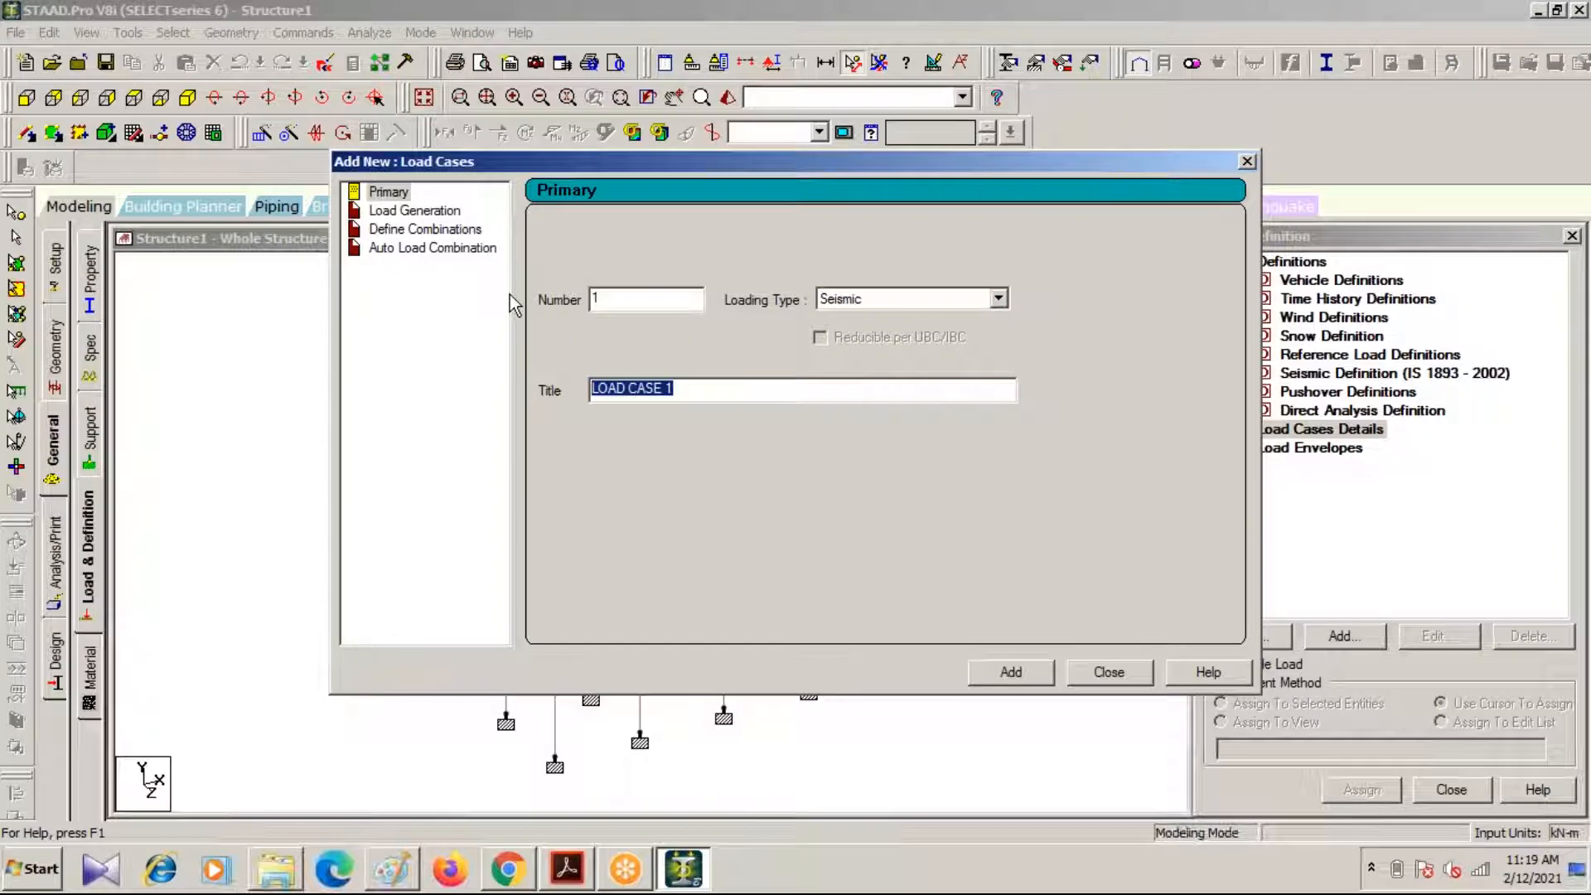
pyautogui.moveTo(713, 158); pyautogui.dragTo(1264, 122)
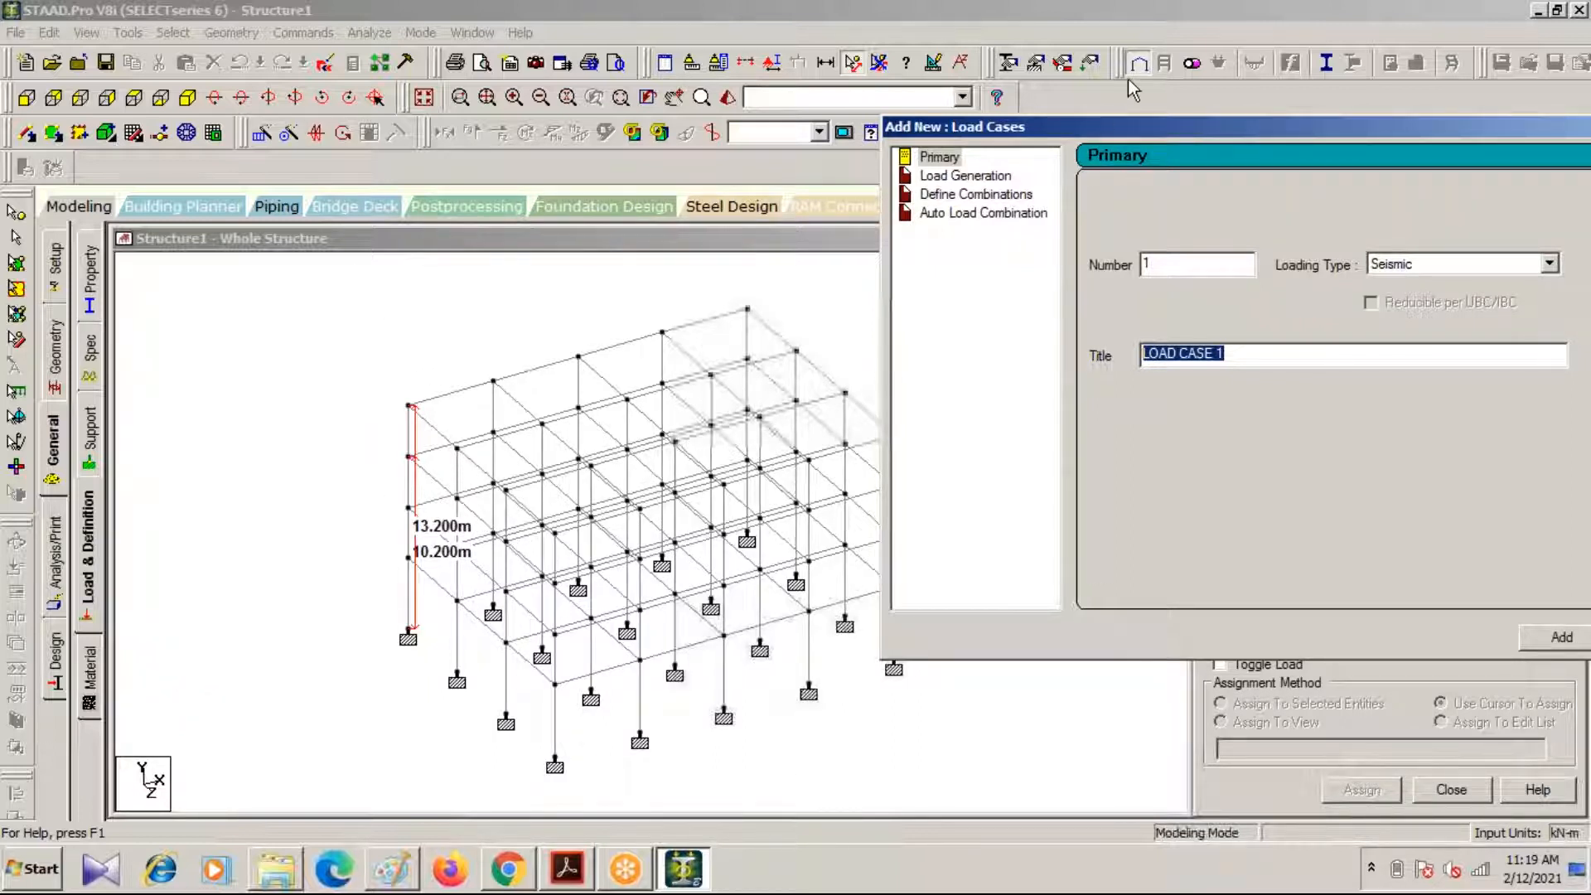
pyautogui.moveTo(1109, 137); pyautogui.dragTo(462, 45)
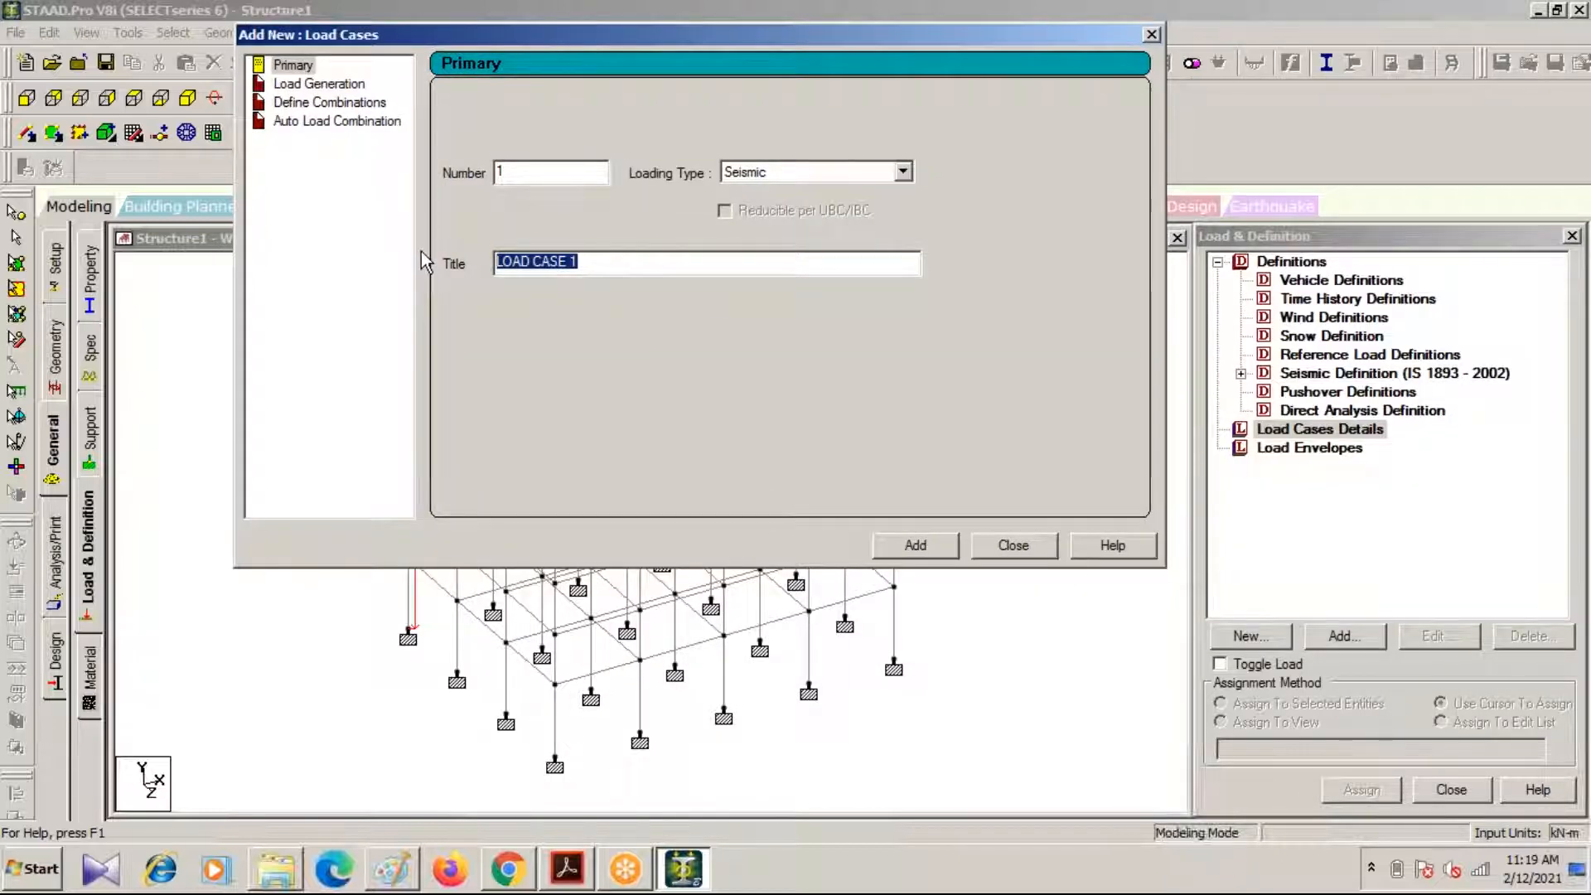
pyautogui.write('eq')
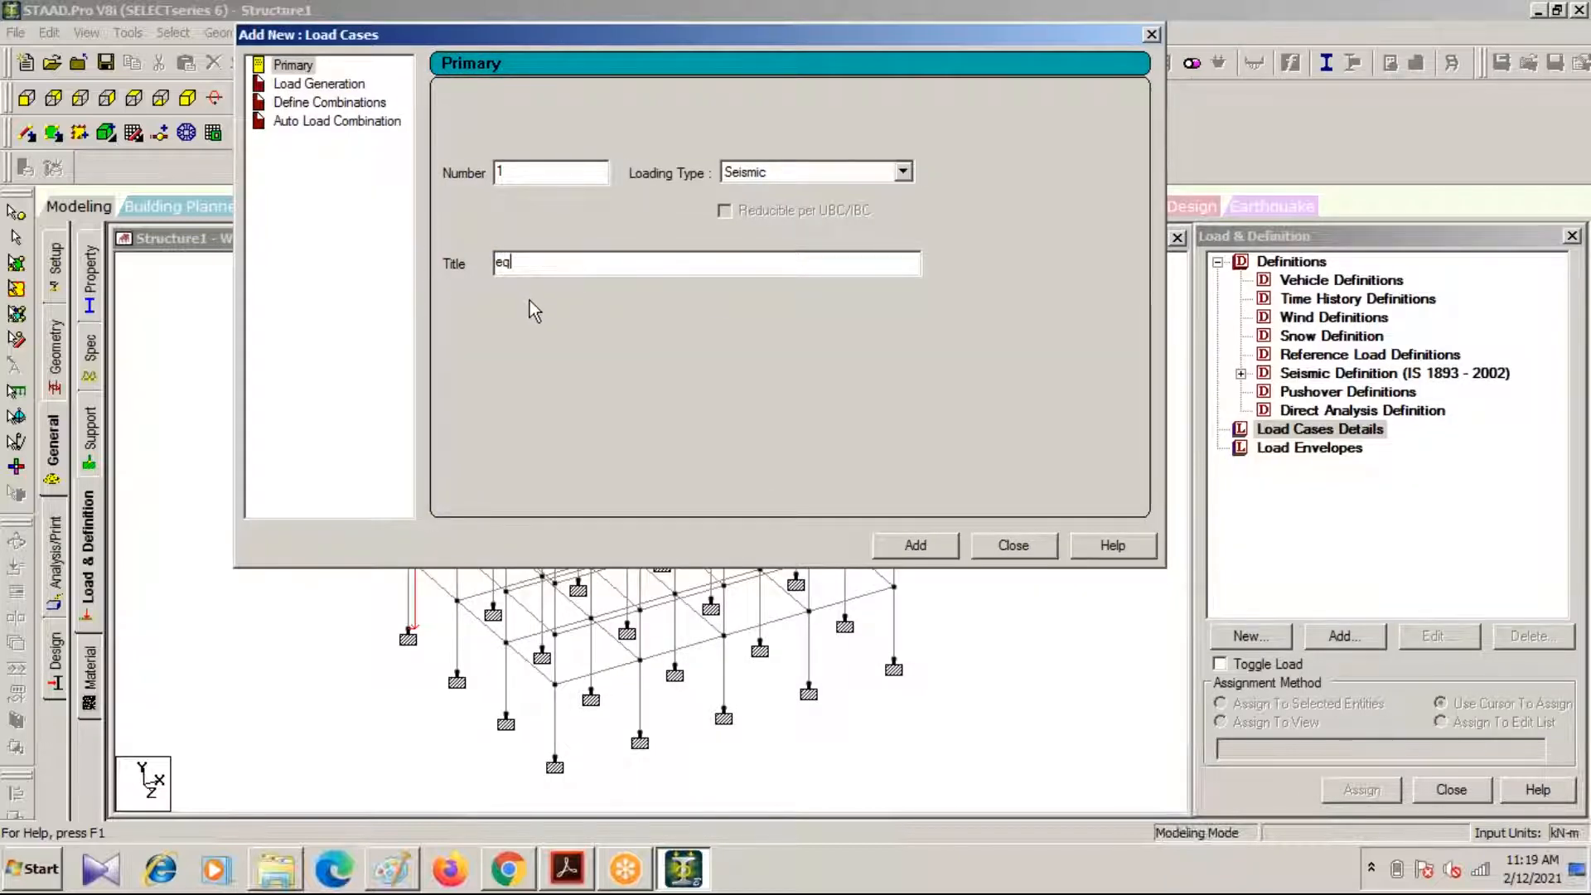
pyautogui.write('EQX')
pyautogui.click(914, 545)
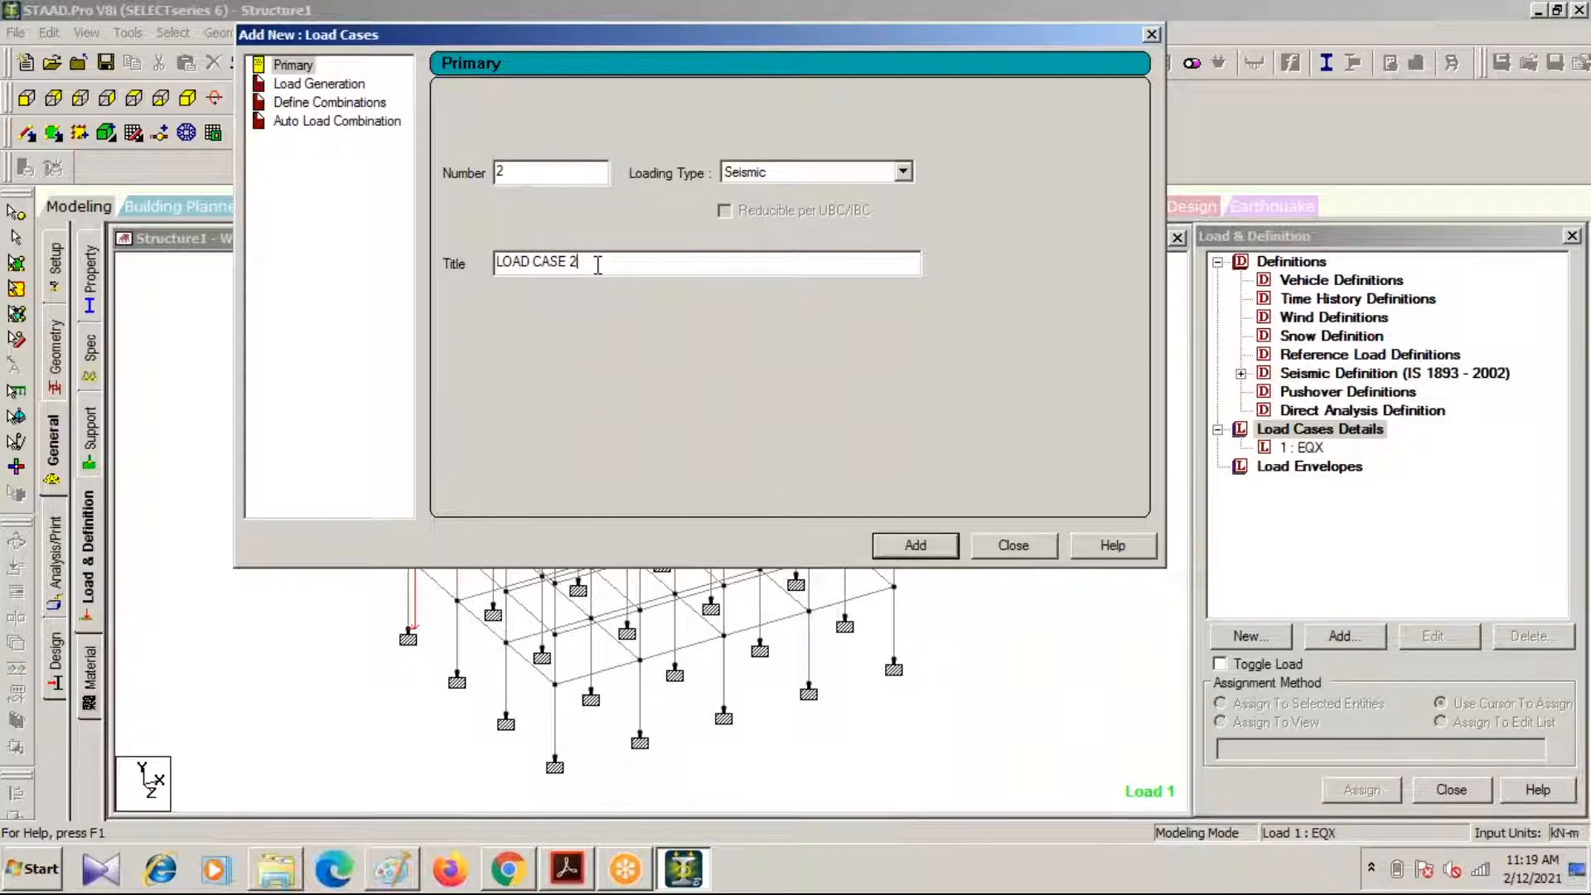
# Add a second primary load case of Seismic type titled EQZ and finish adding load cases
pyautogui.moveTo(597, 264); pyautogui.dragTo(259, 274)
pyautogui.write('EQ')
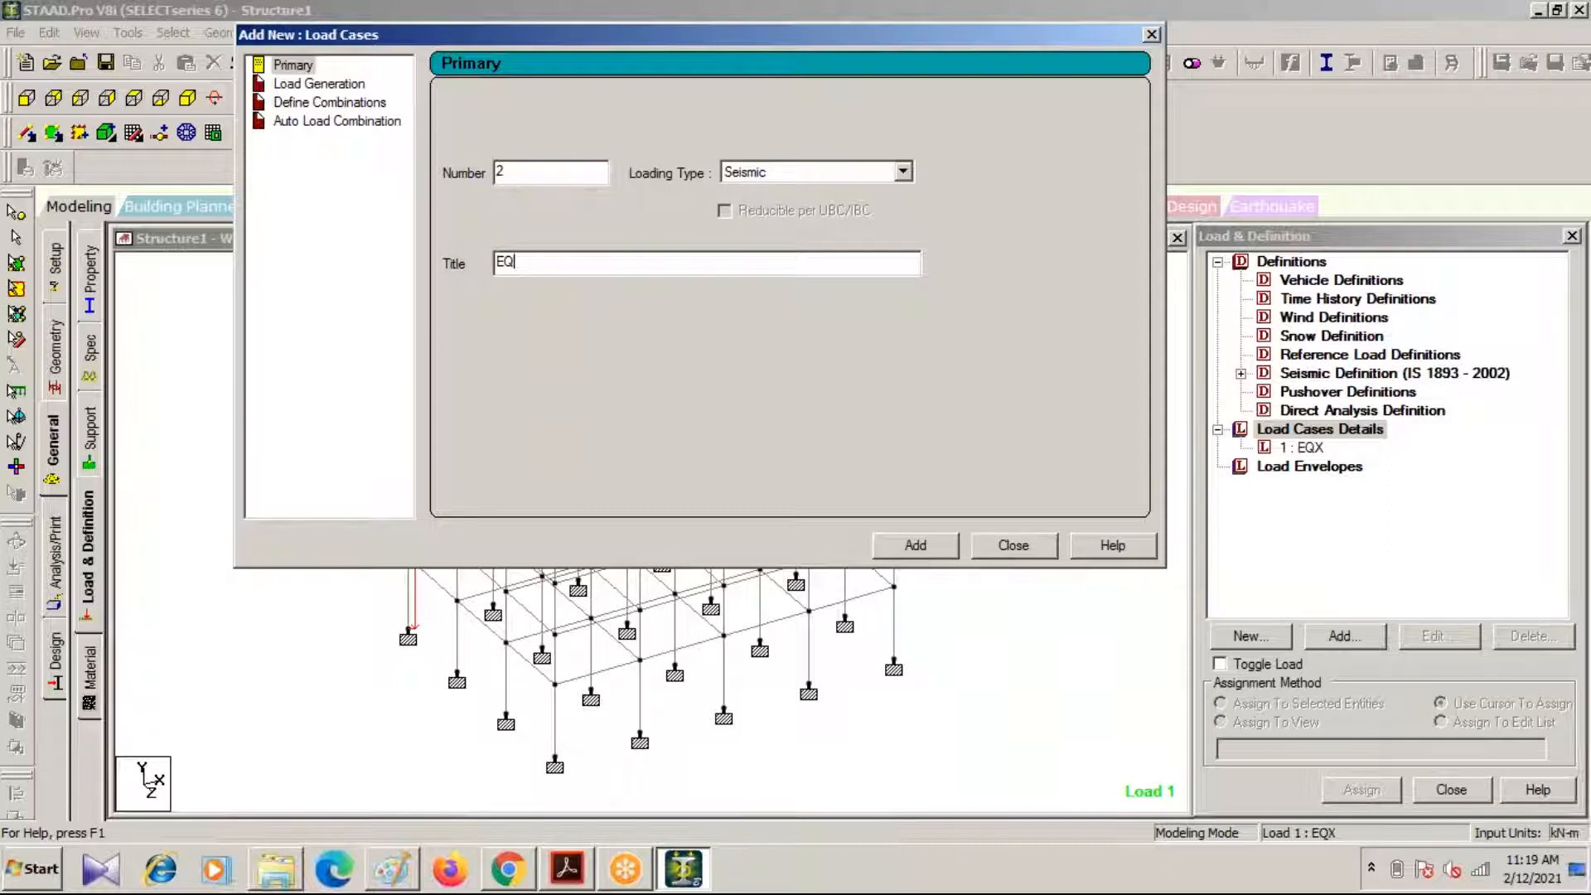
pyautogui.write('Z')
pyautogui.click(916, 545)
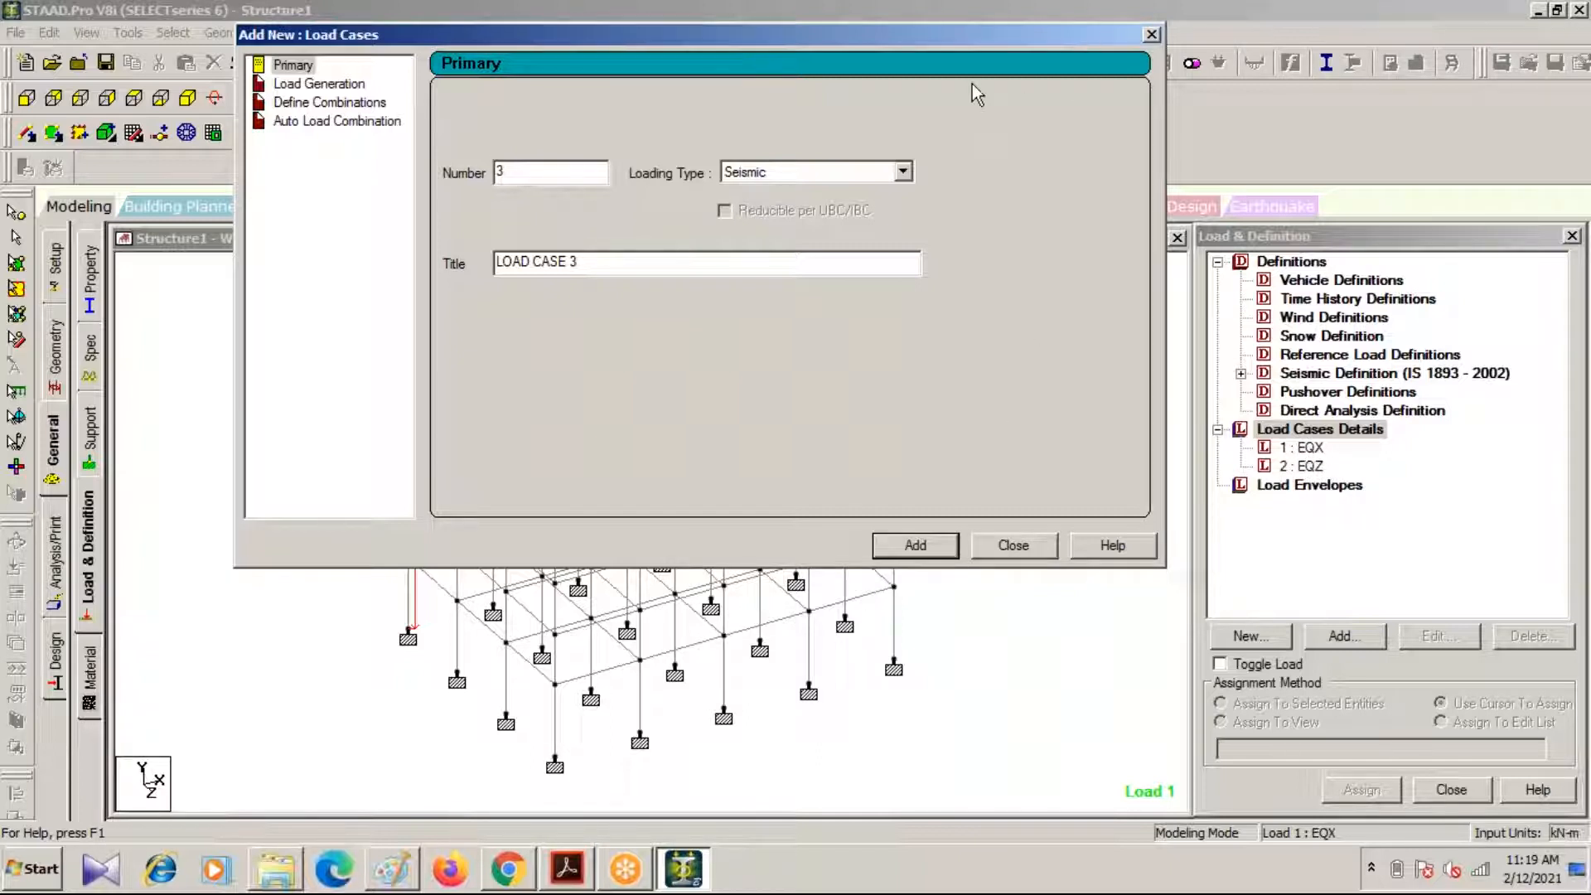
pyautogui.moveTo(944, 35); pyautogui.dragTo(633, 249)
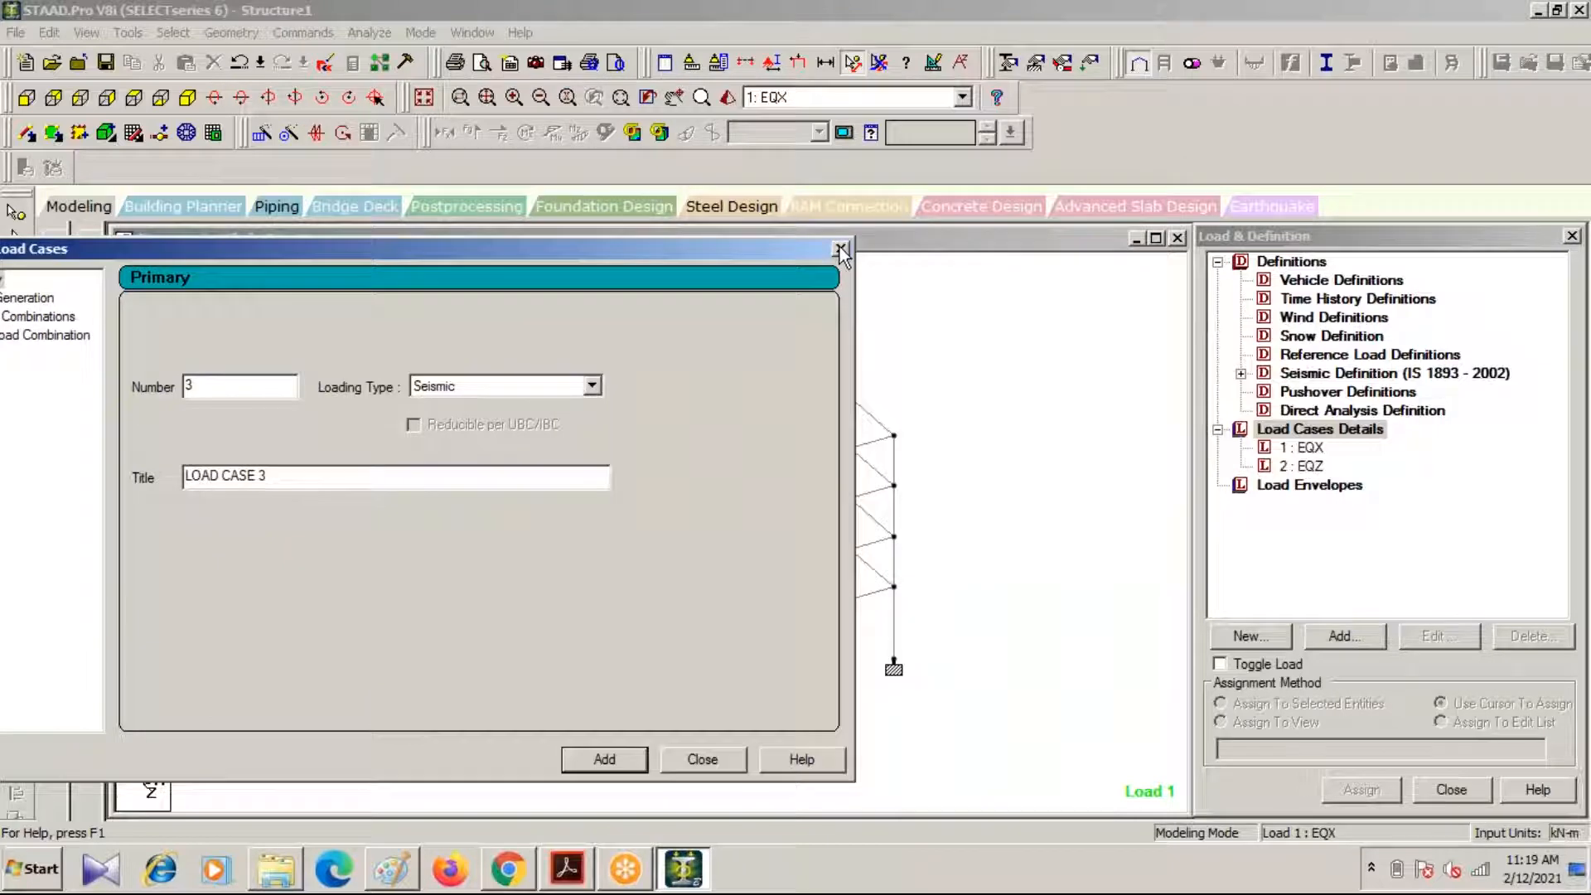
pyautogui.click(840, 247)
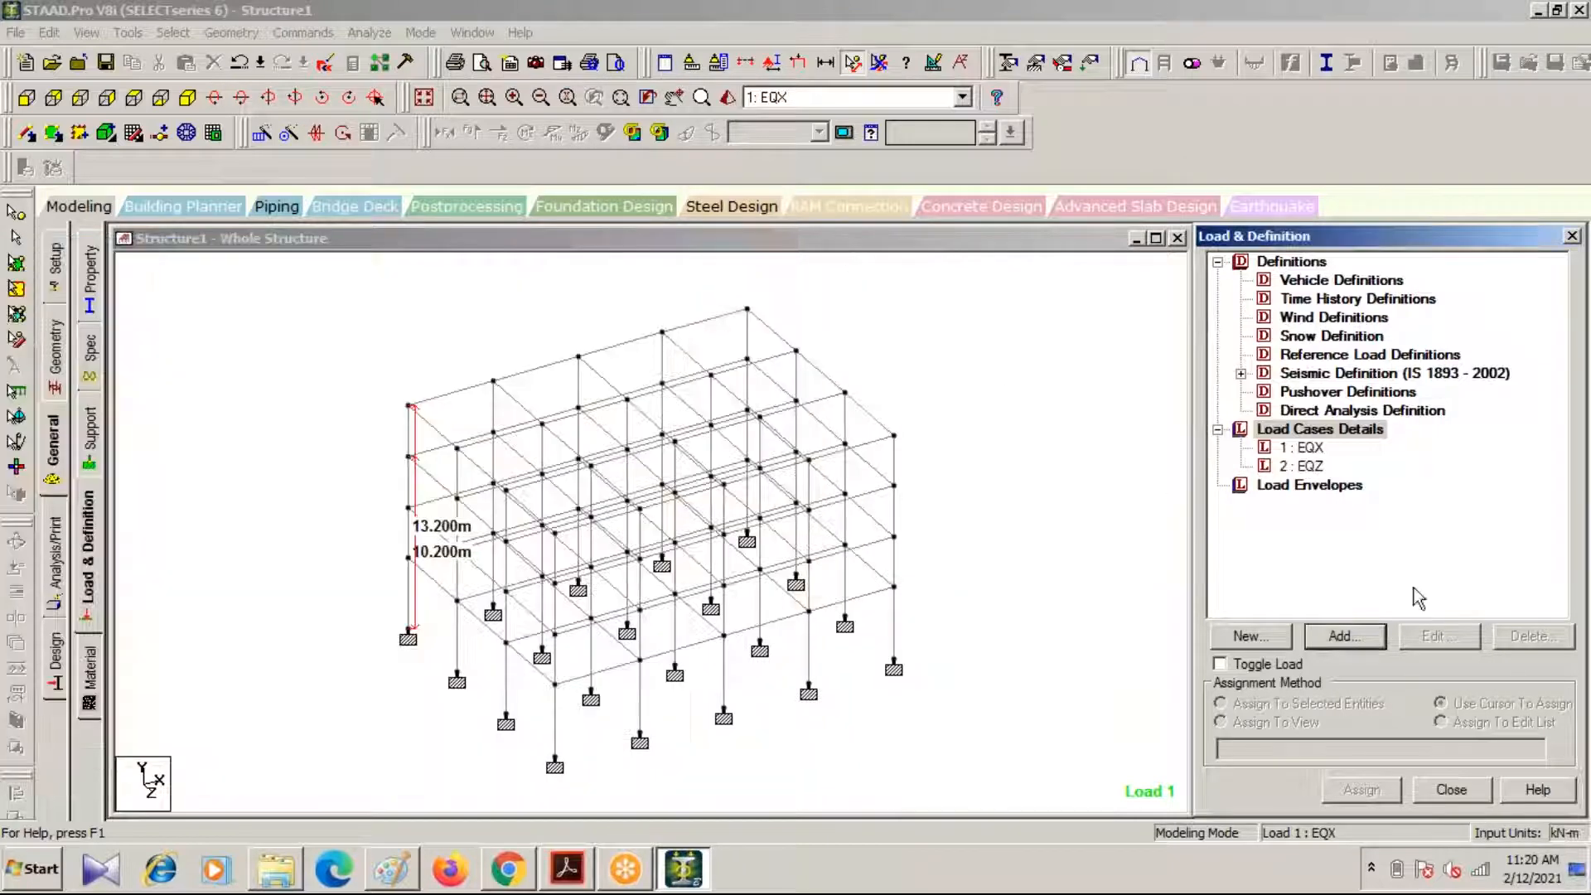
# Add a seismic load in the X direction with factor 1 to the EQX load case
pyautogui.click(1305, 448)
pyautogui.click(1340, 638)
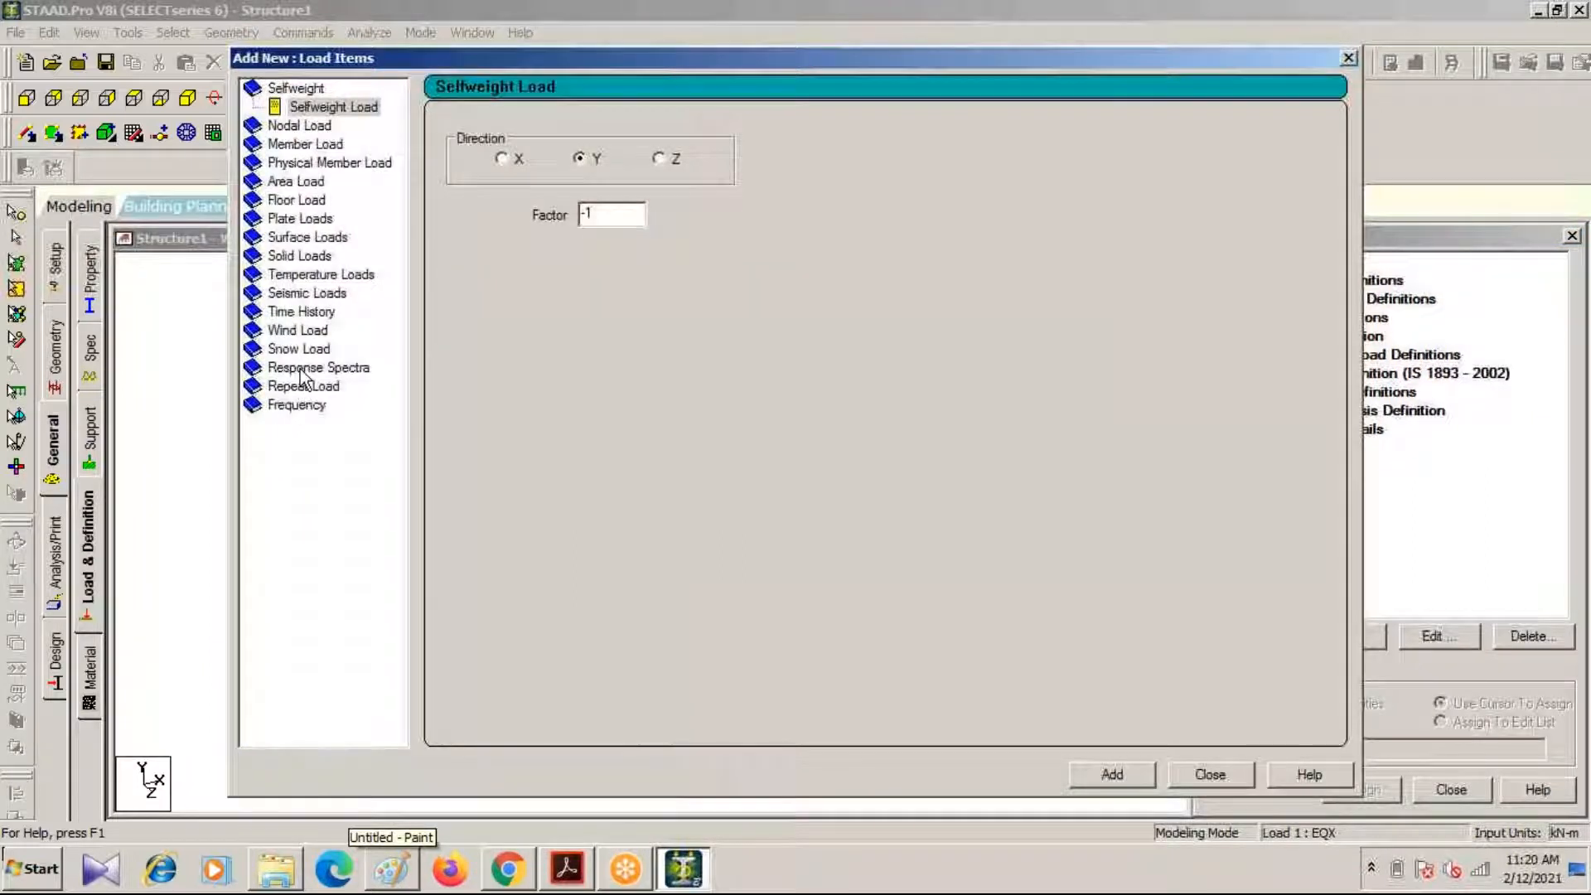
pyautogui.click(323, 293)
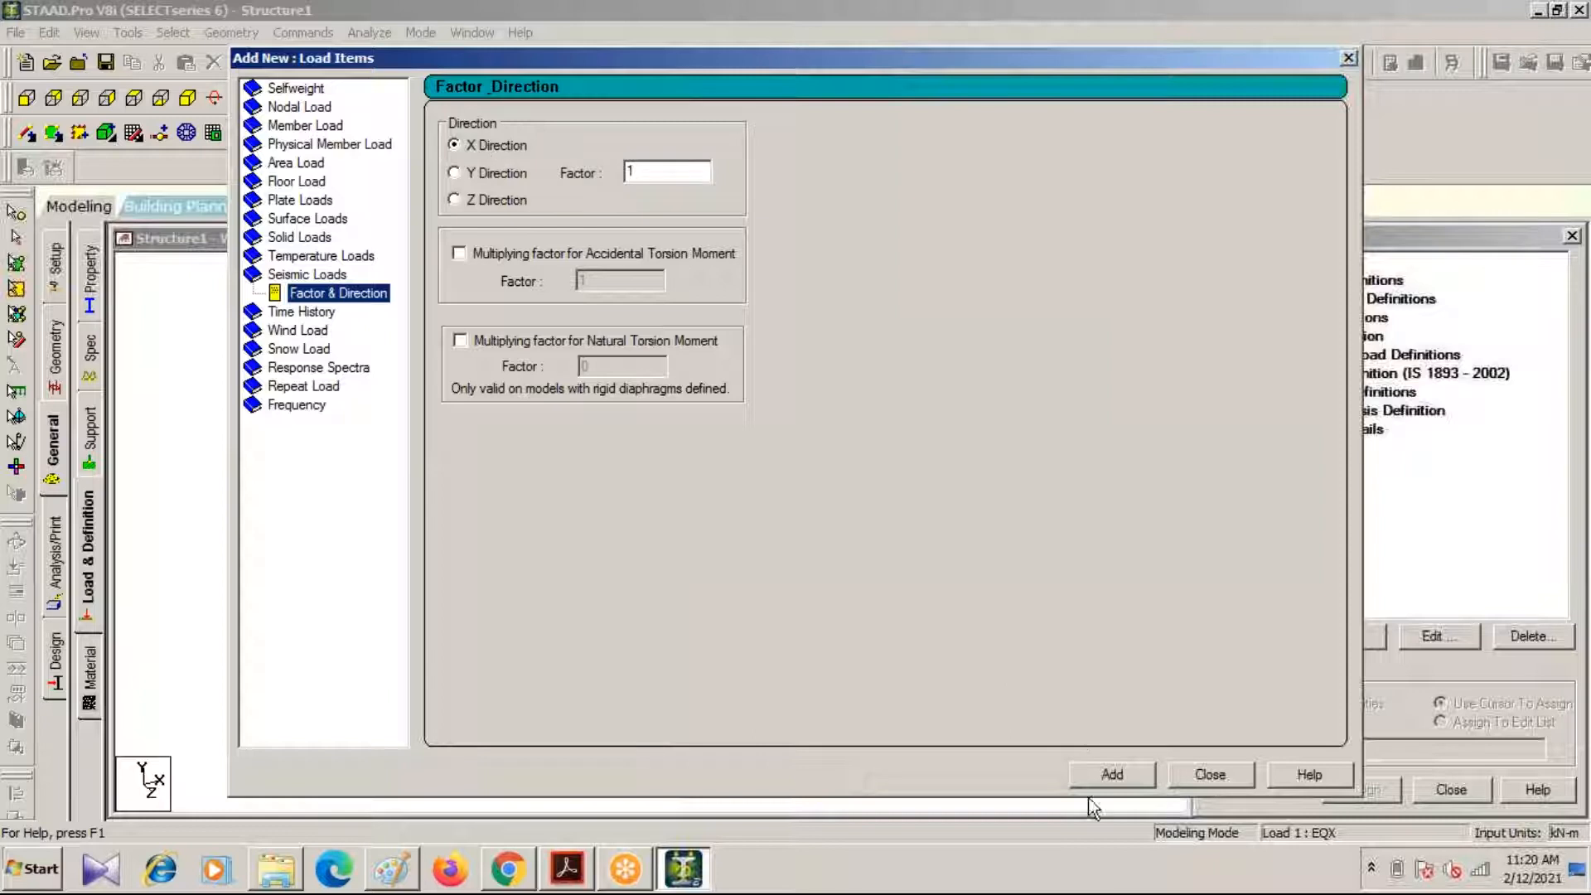
pyautogui.click(1111, 775)
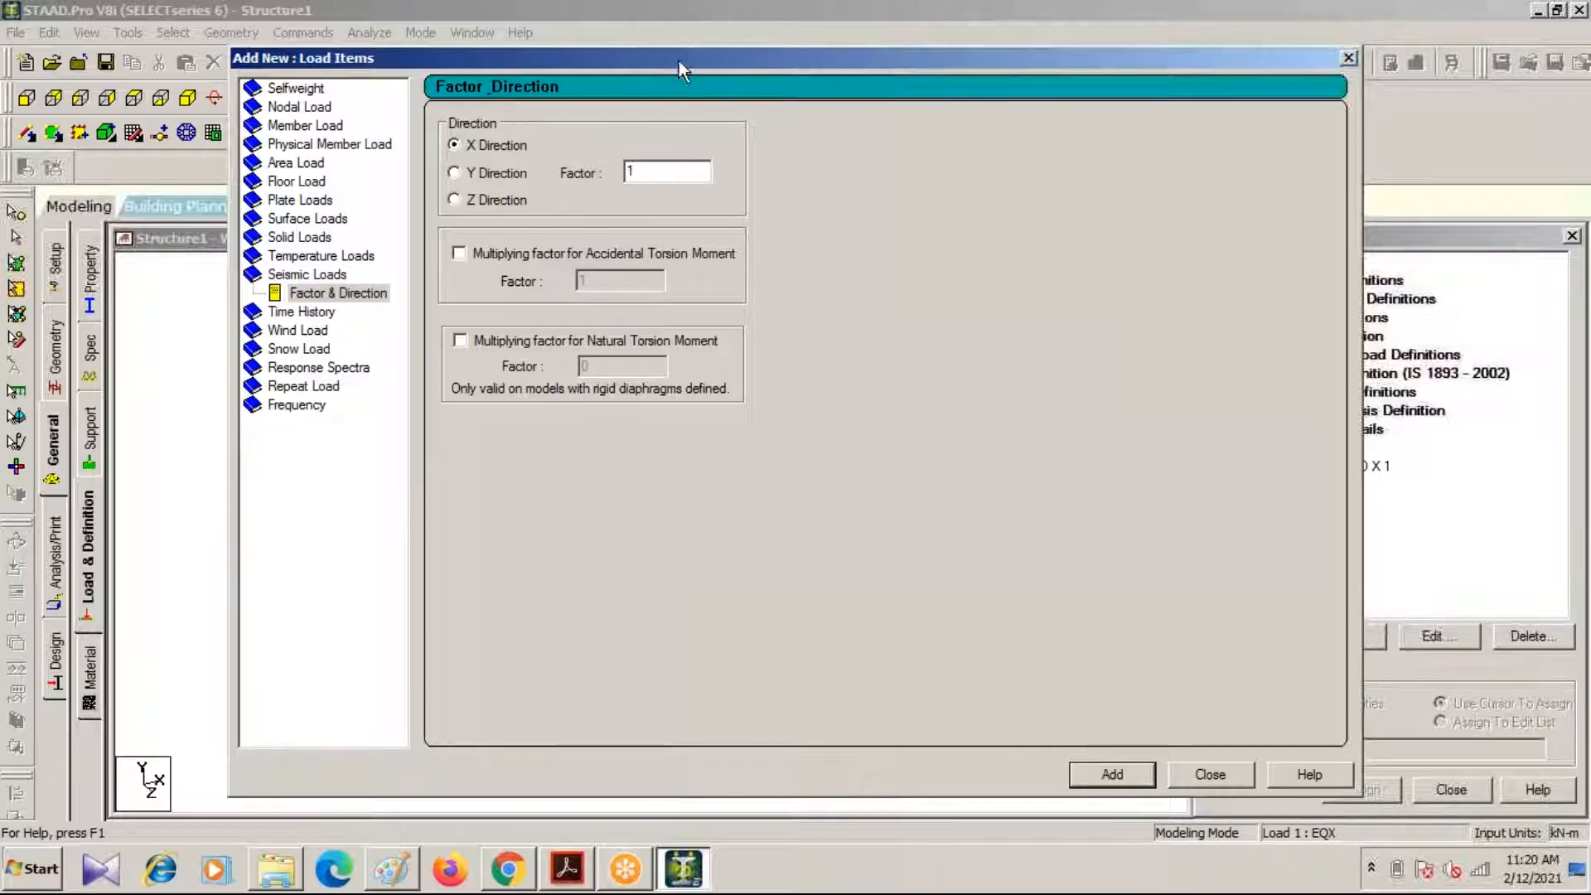
# Add a seismic load in the Z direction with factor 1 to the EQZ load case and finish adding load items
pyautogui.moveTo(679, 63); pyautogui.dragTo(376, 274)
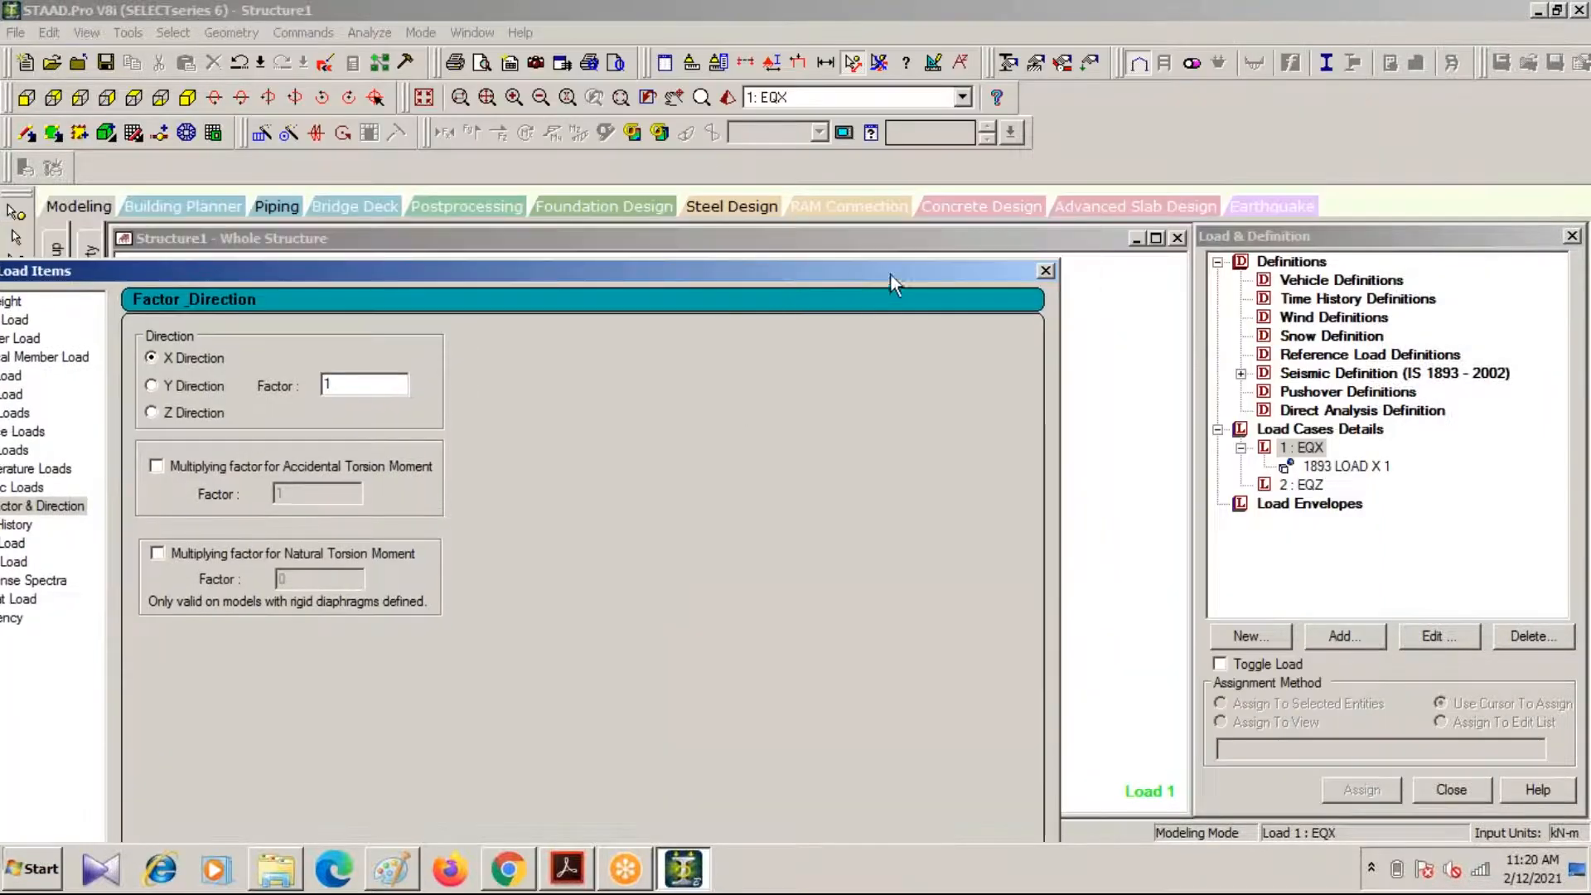
pyautogui.click(1046, 271)
pyautogui.click(1301, 485)
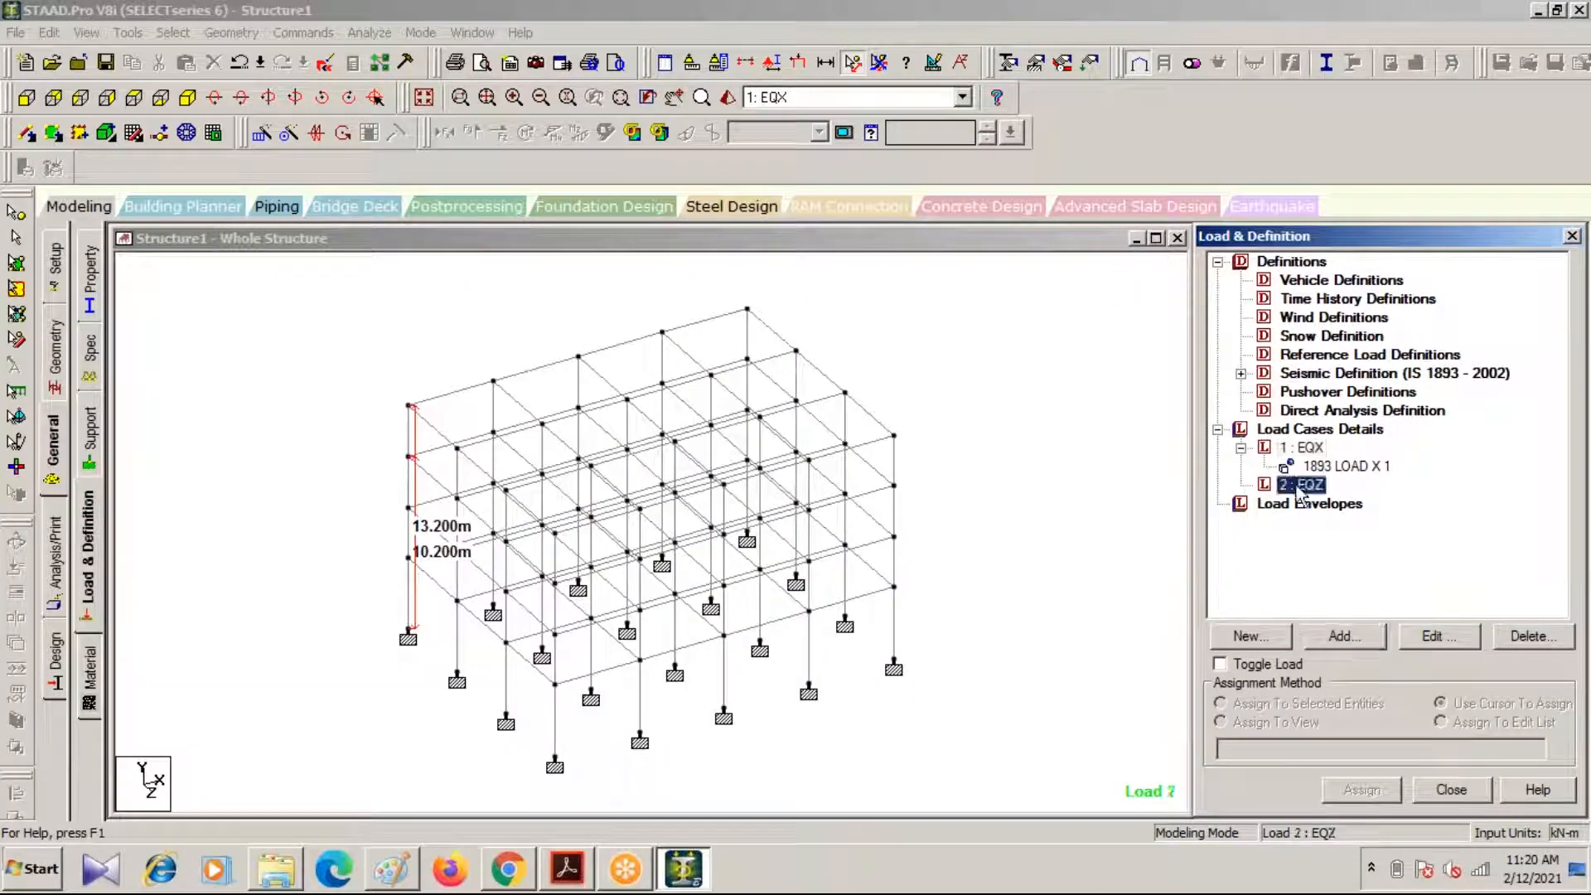
pyautogui.click(1344, 635)
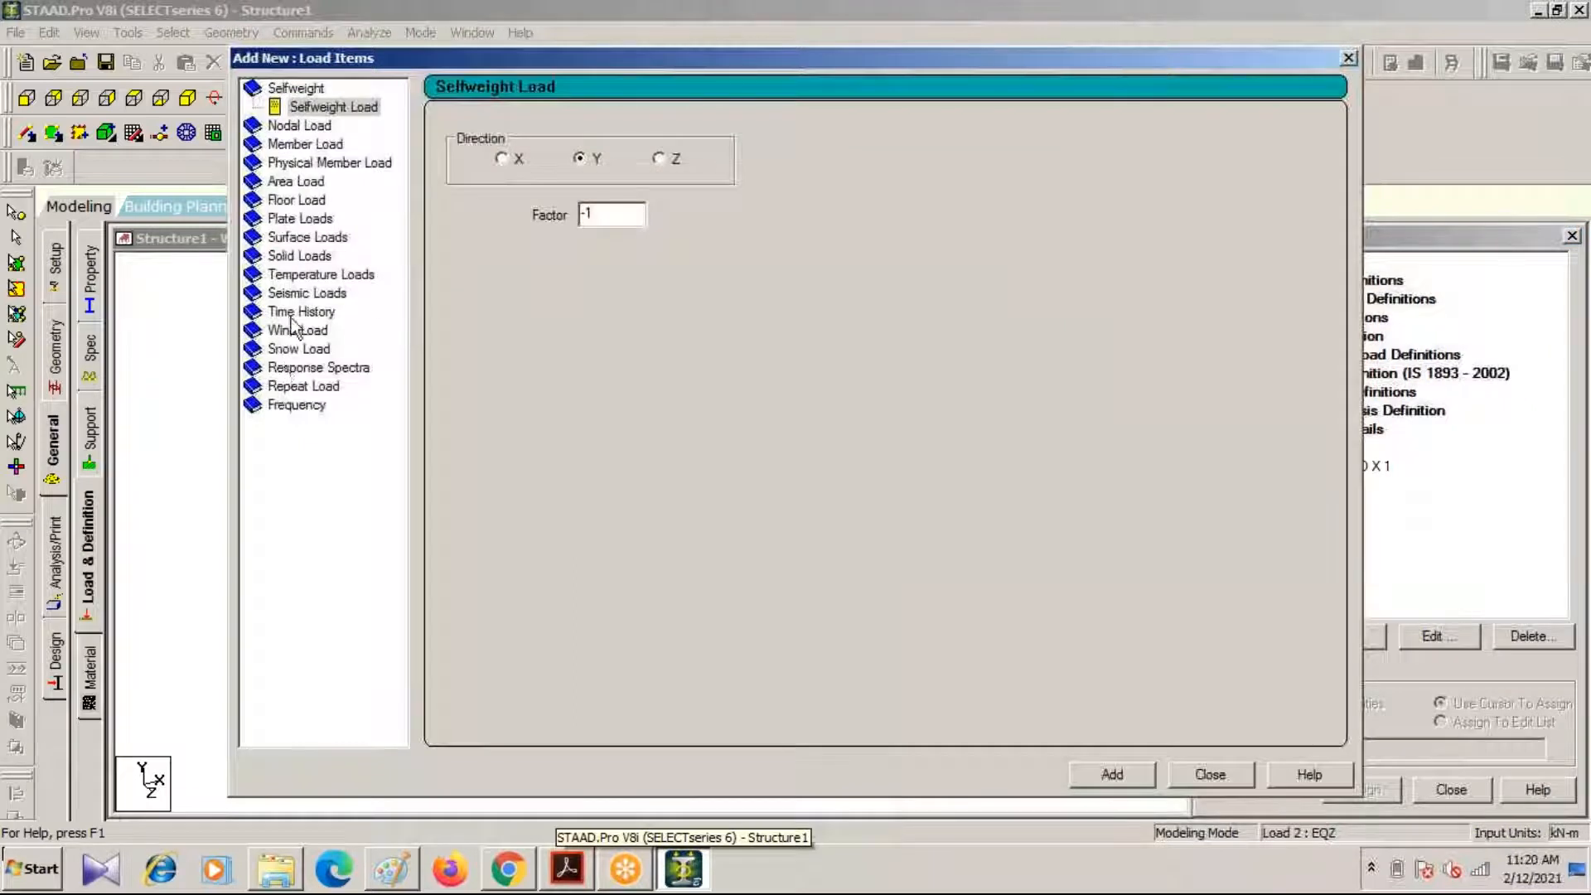
pyautogui.click(308, 293)
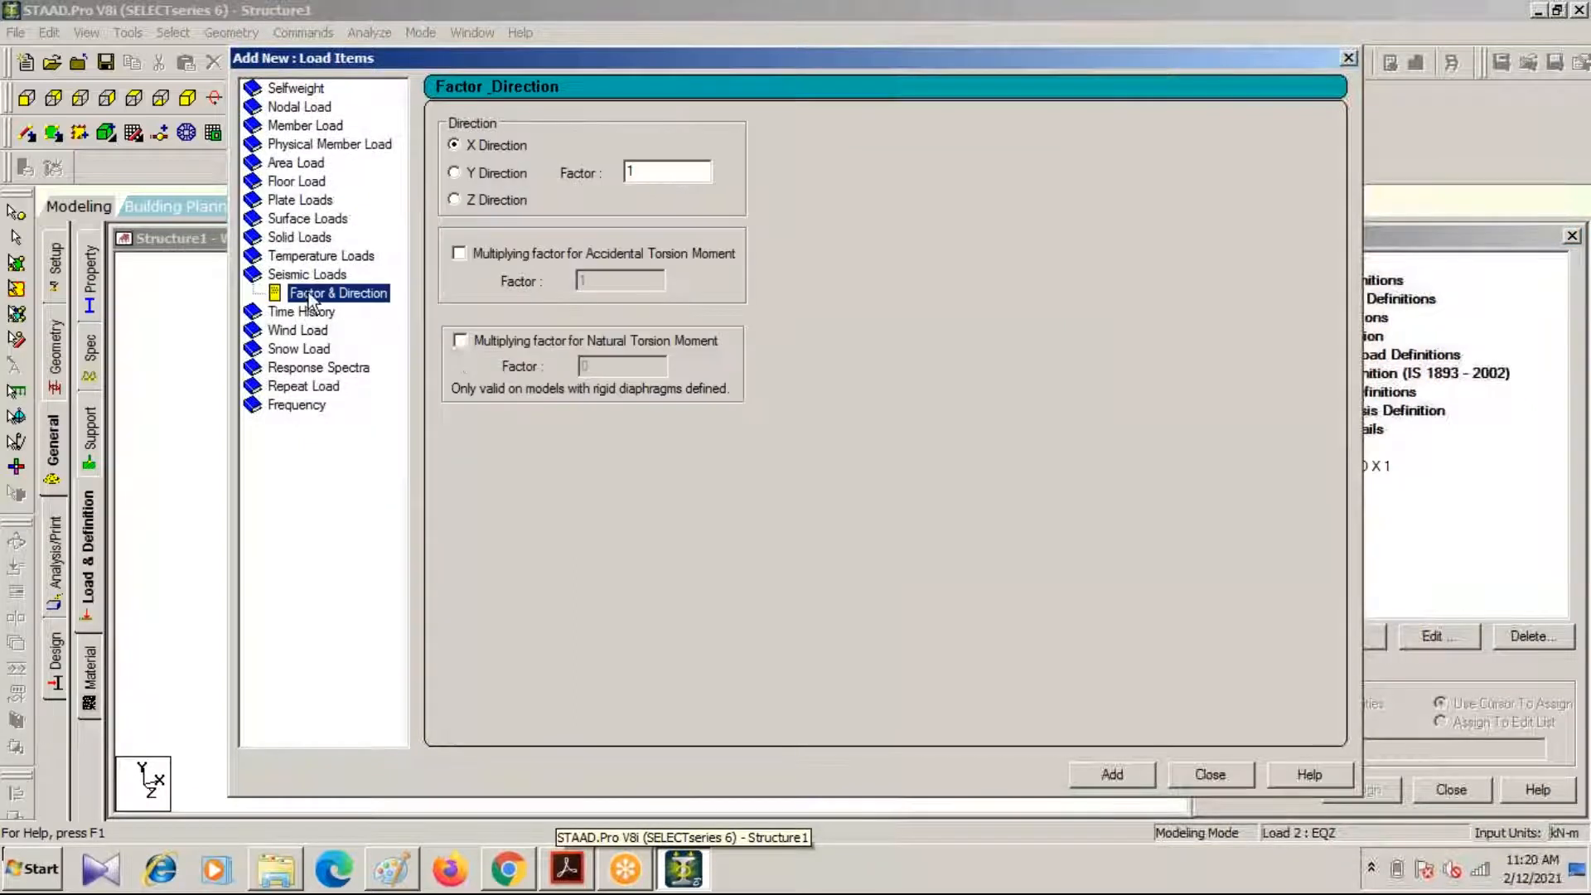
pyautogui.click(454, 200)
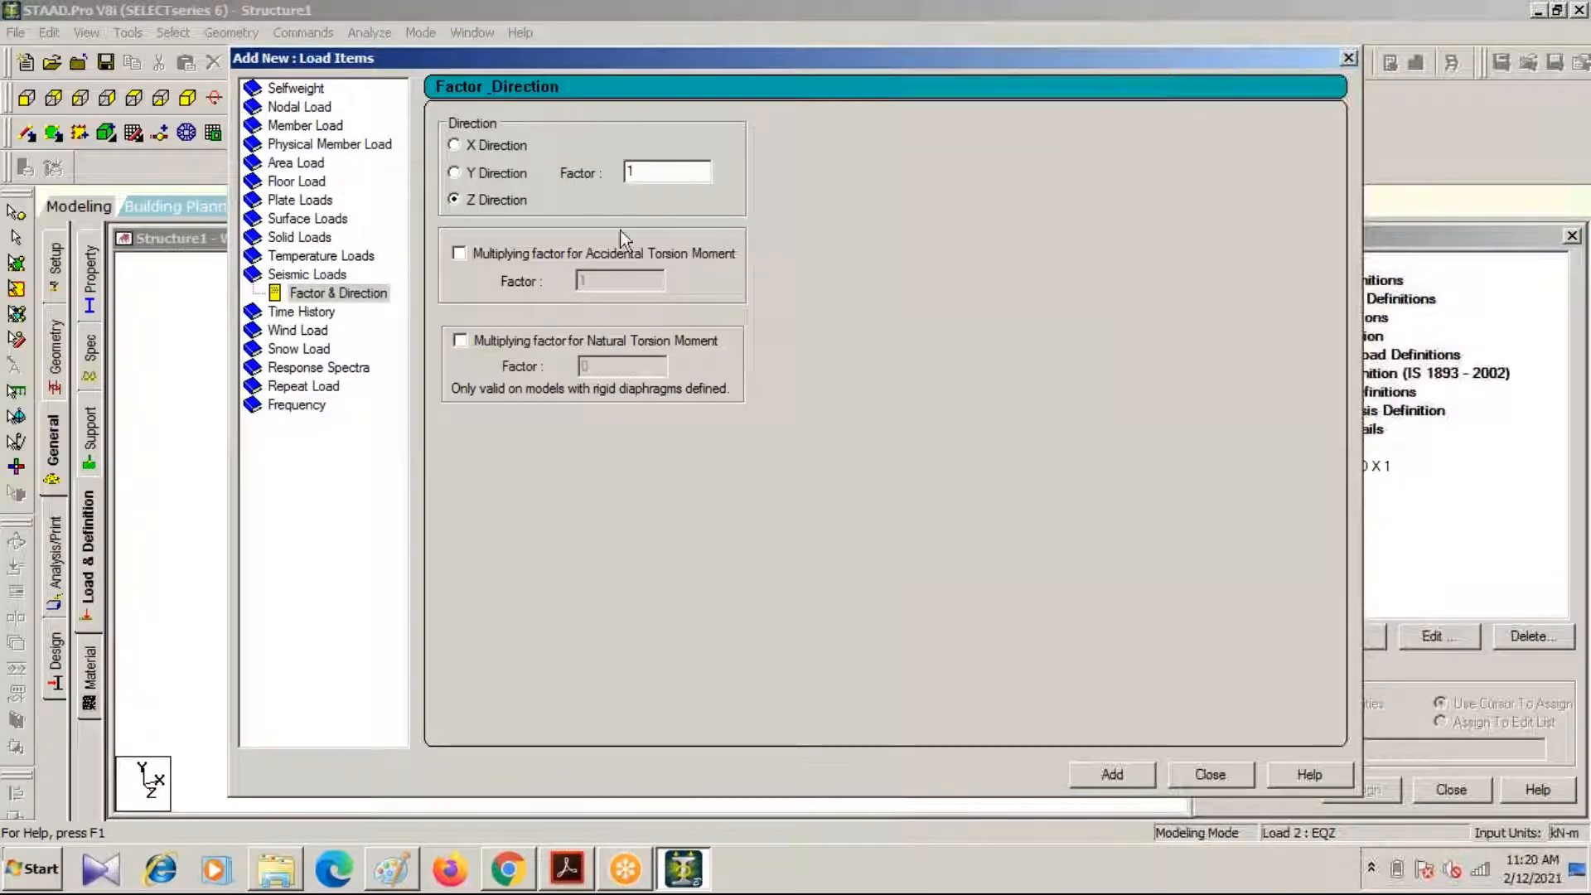
pyautogui.click(1126, 776)
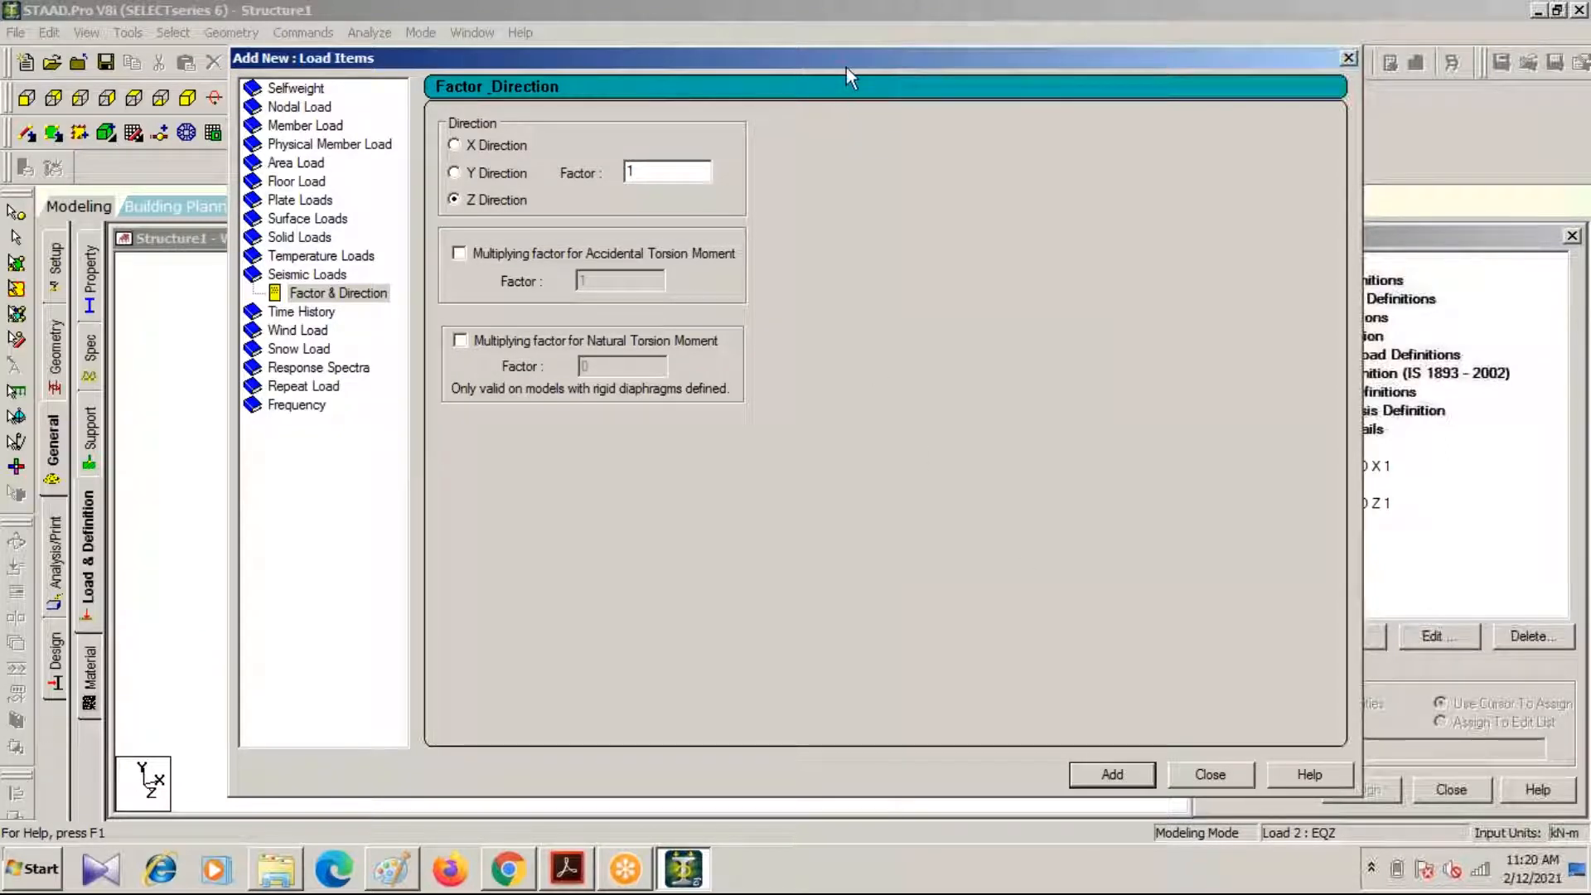
pyautogui.moveTo(847, 58); pyautogui.dragTo(639, 270)
pyautogui.click(1141, 267)
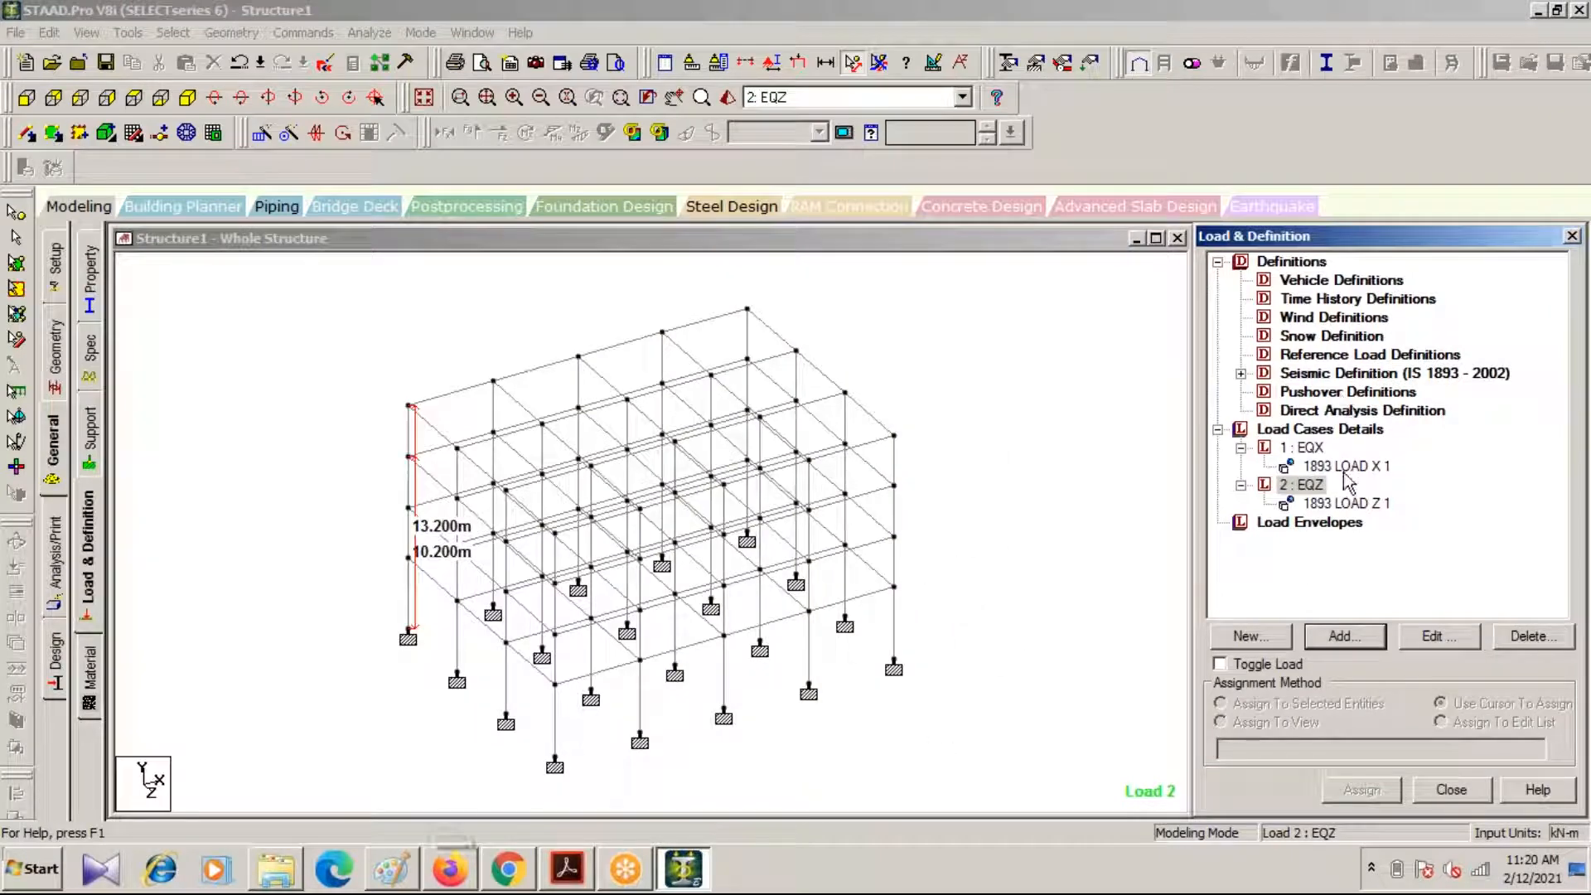
# Add a Perform Analysis command with the All print option
pyautogui.click(55, 580)
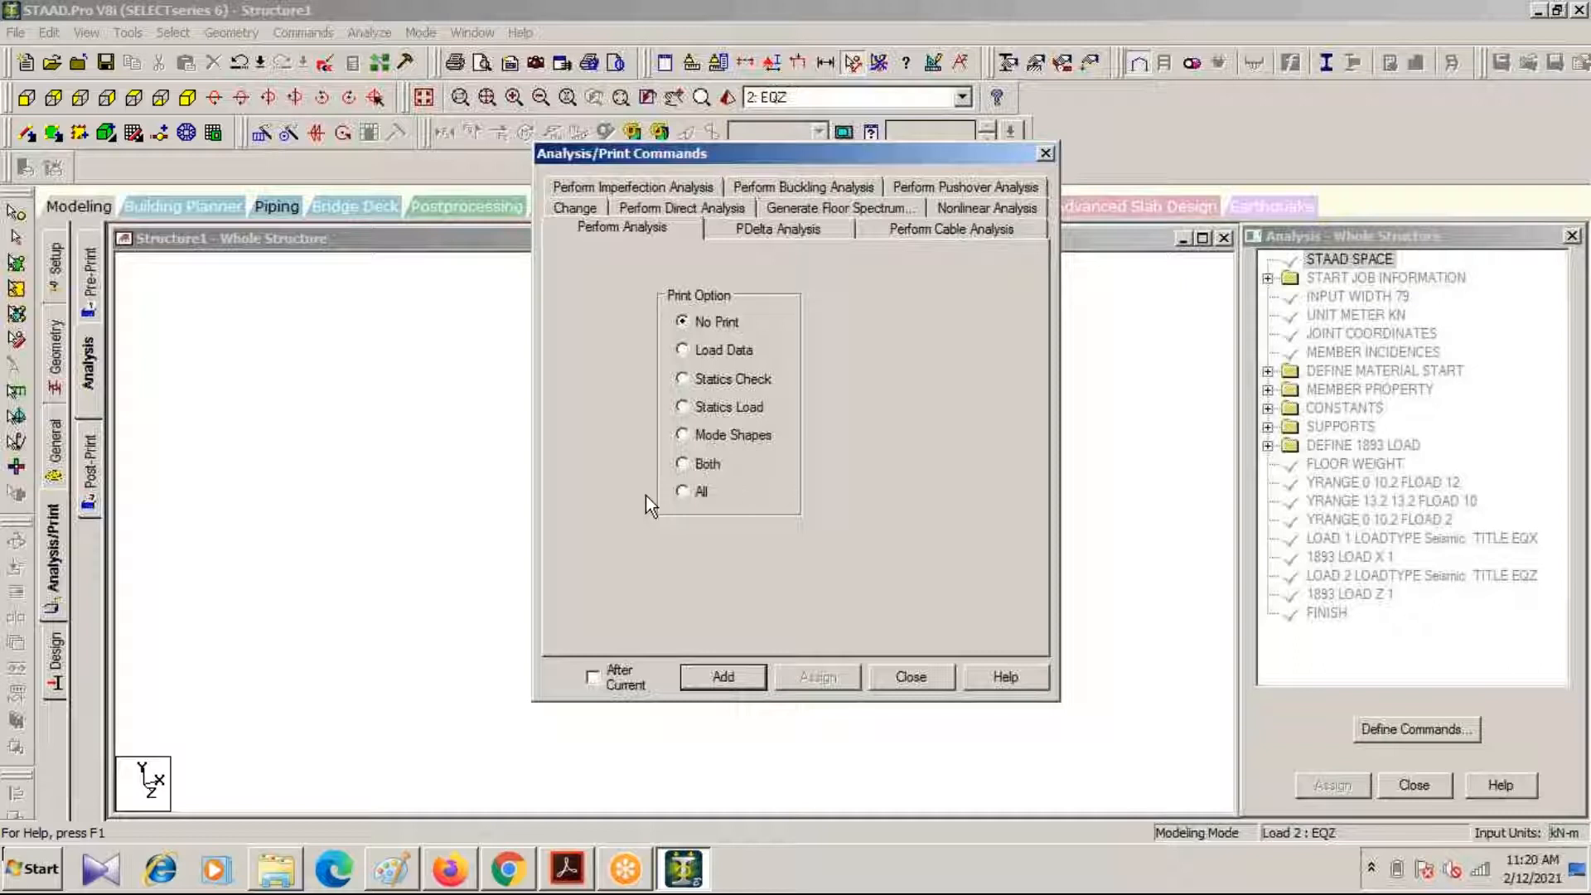
pyautogui.click(682, 492)
pyautogui.click(724, 678)
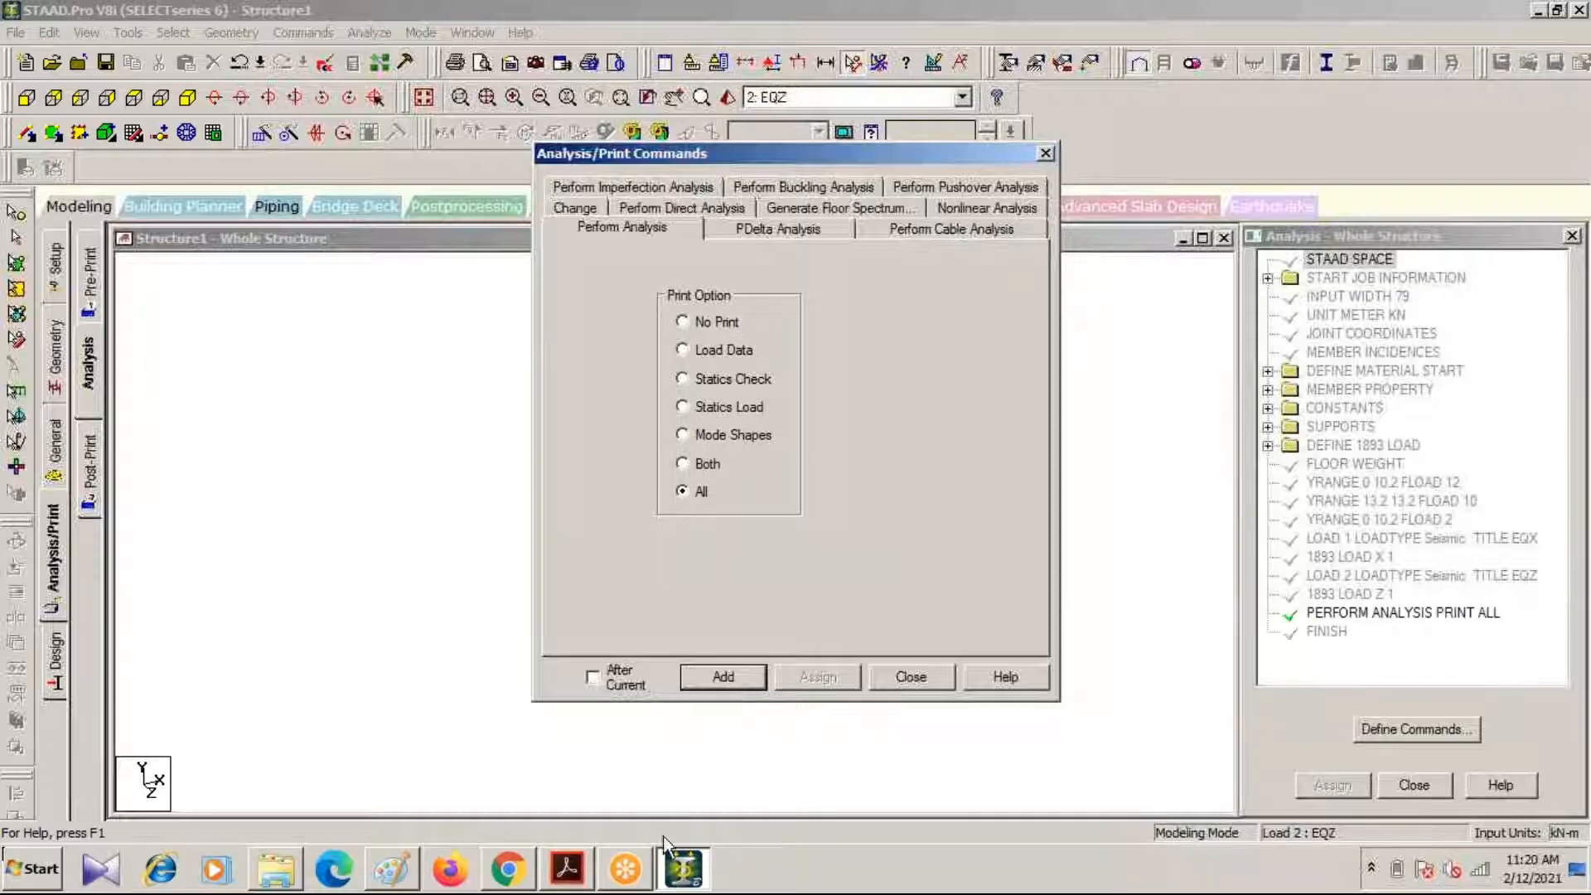
pyautogui.click(1045, 154)
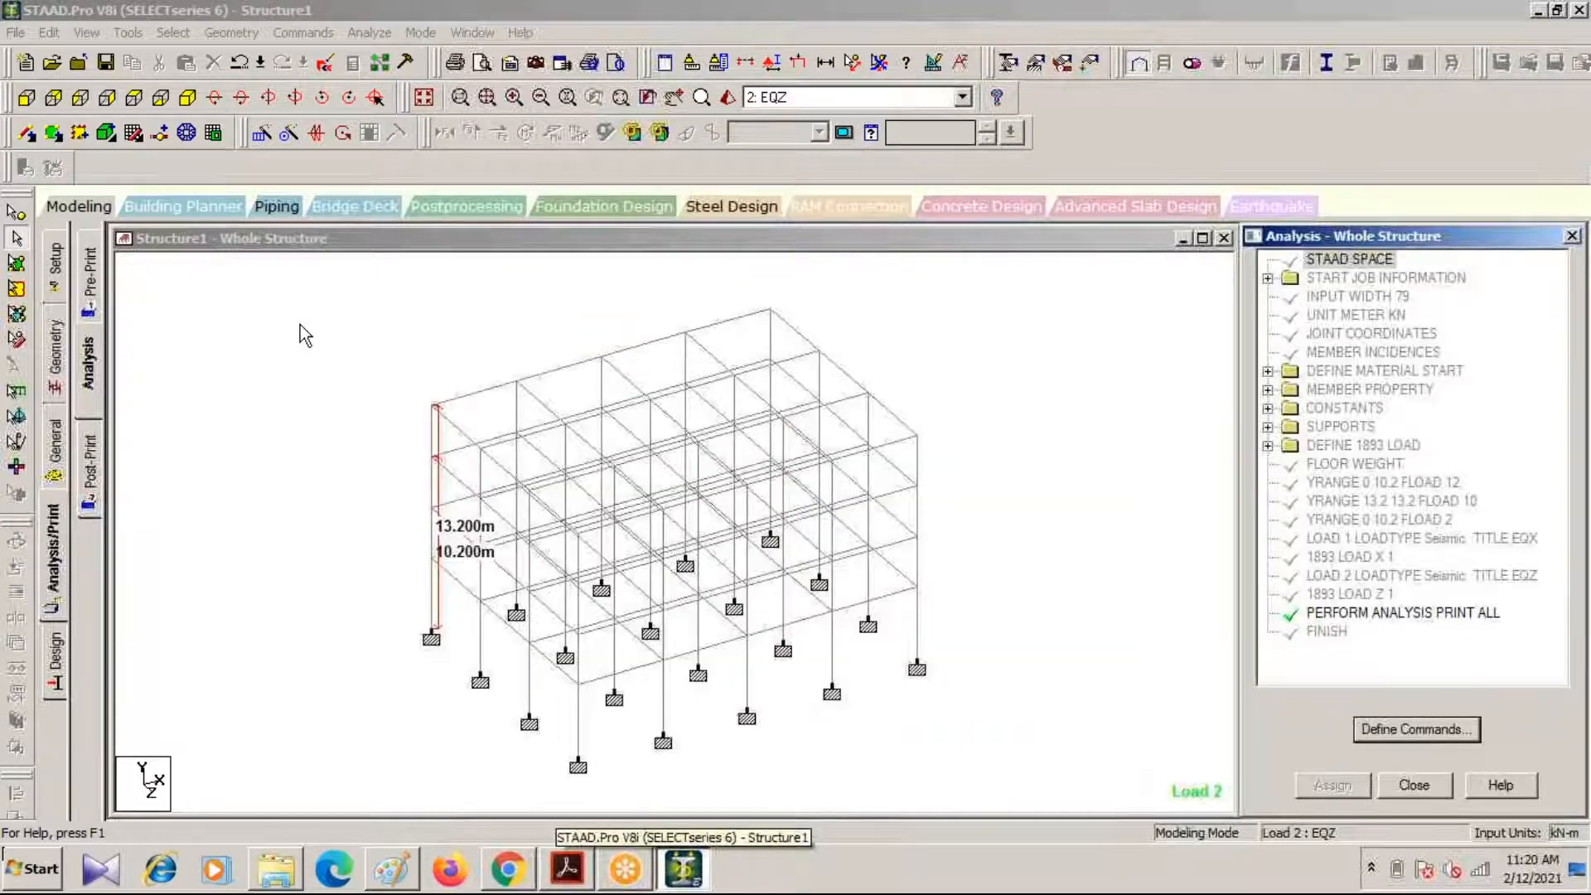
# Run the analysis, saving the modified structure, and open the analysis output file
pyautogui.click(369, 33)
pyautogui.click(398, 52)
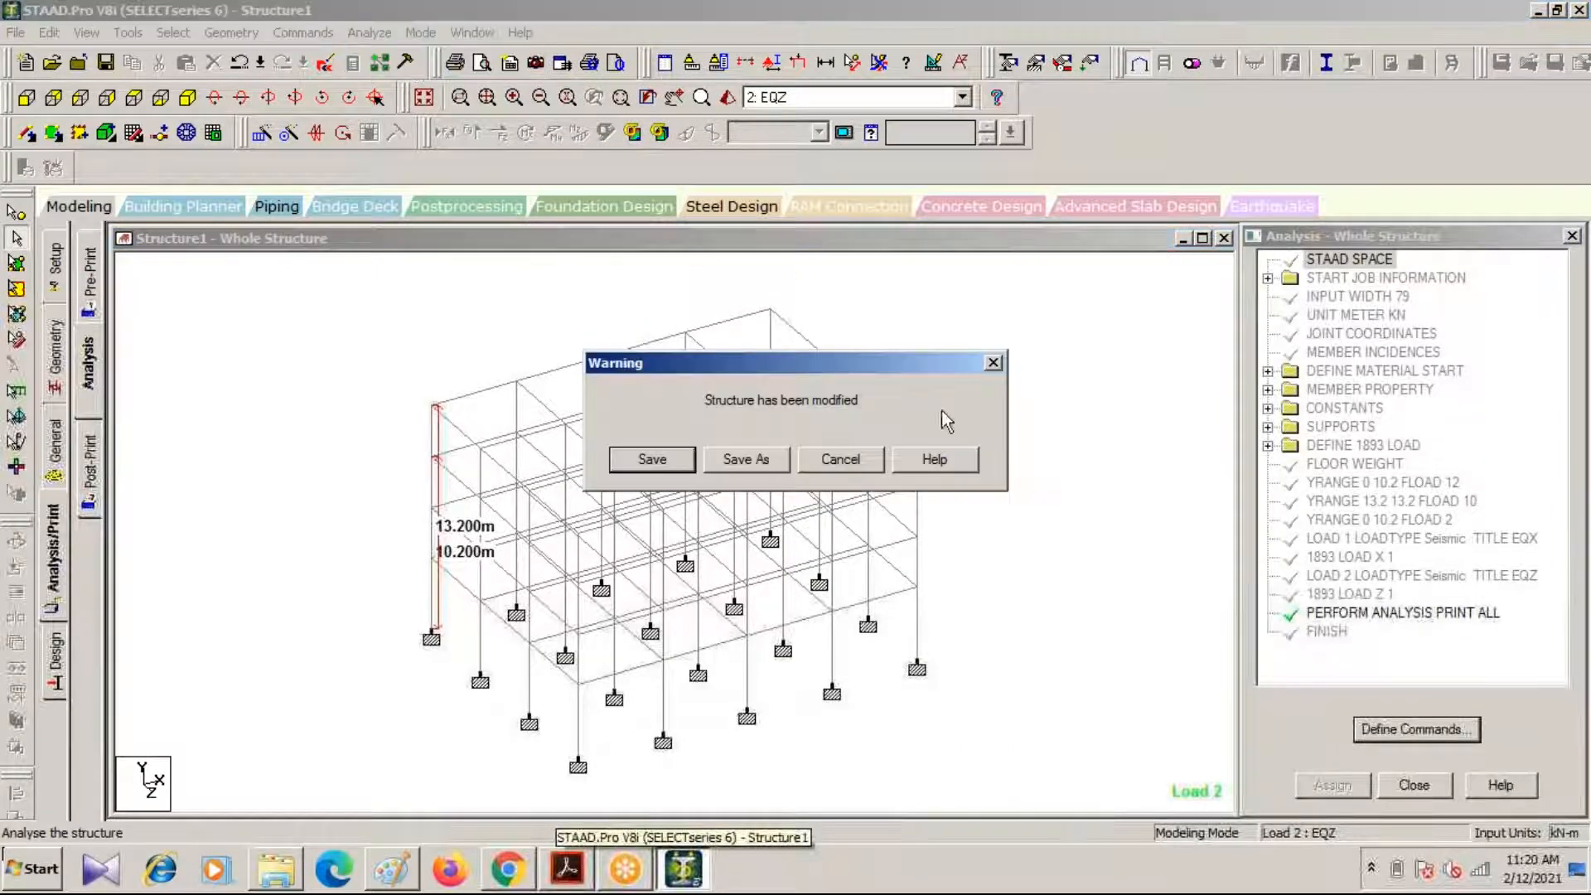
pyautogui.click(655, 461)
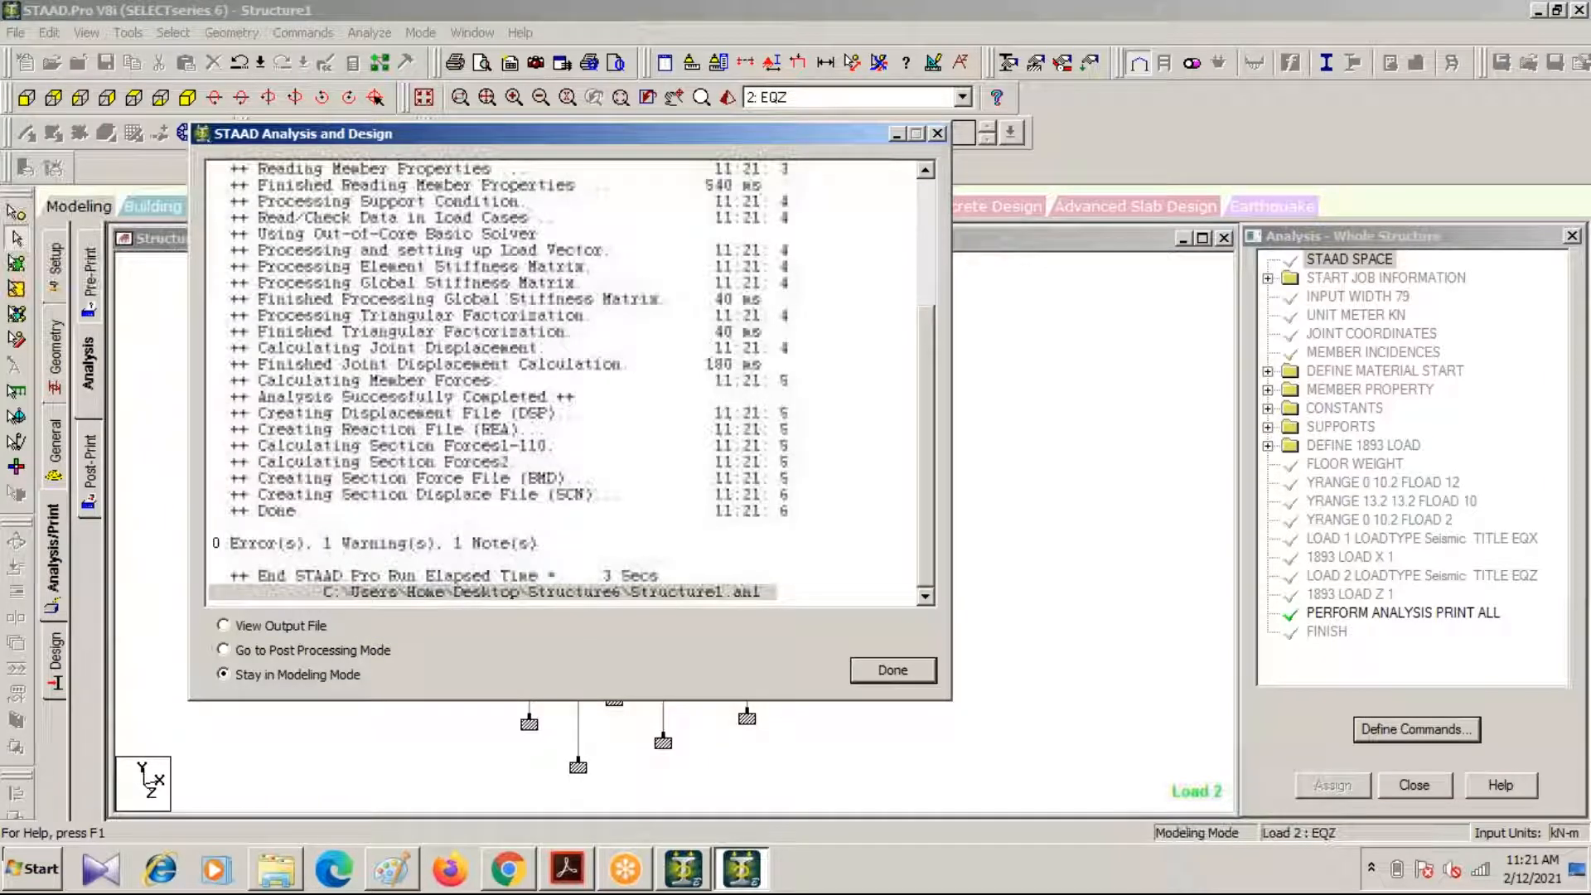
pyautogui.click(222, 626)
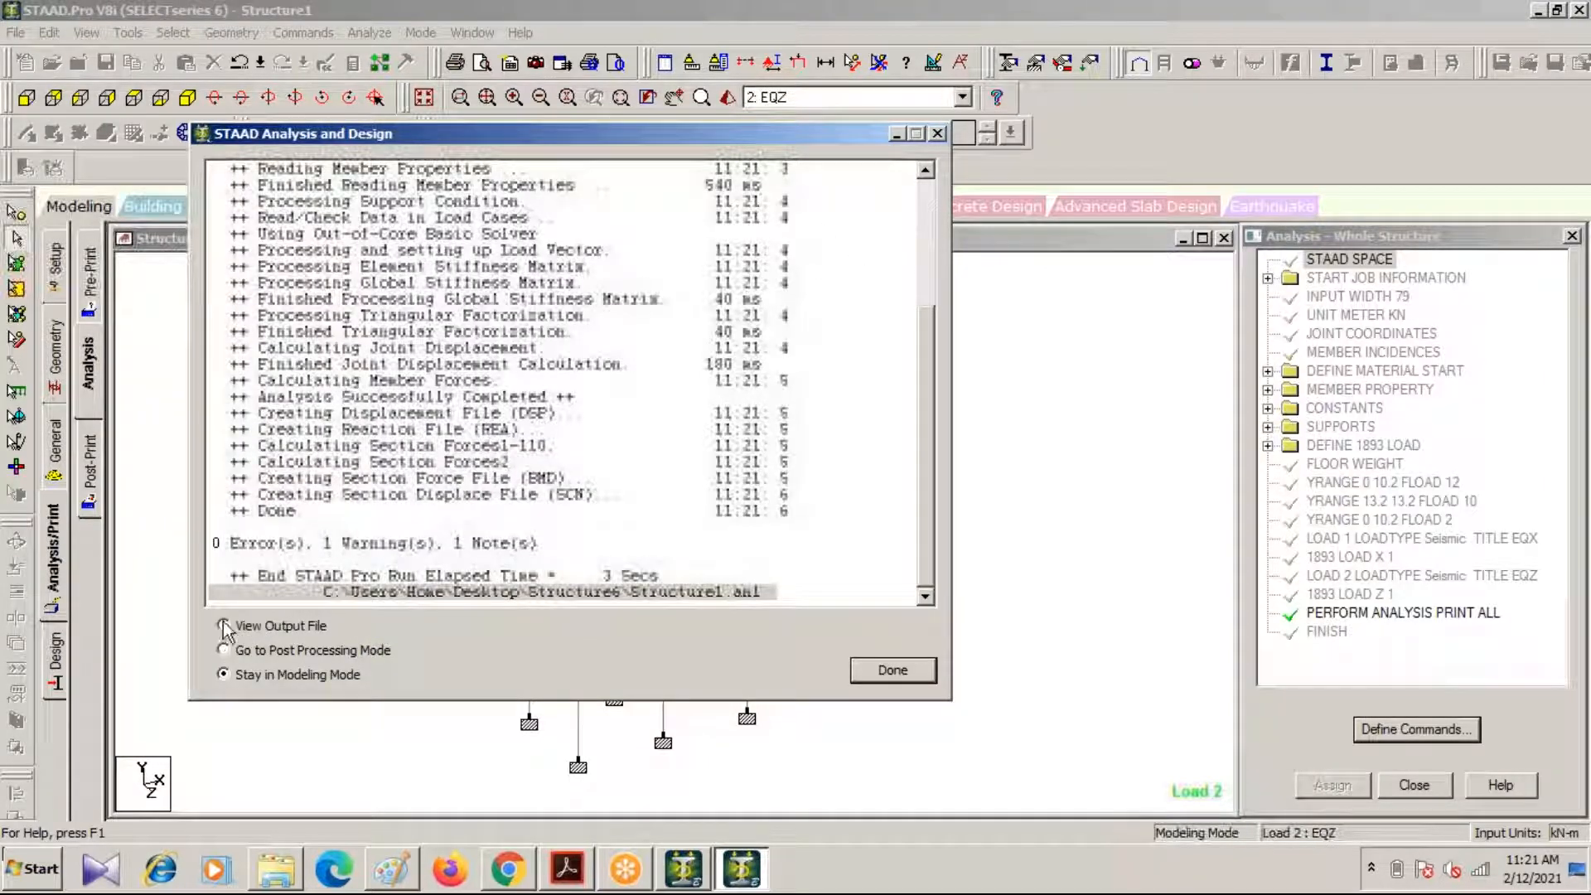
pyautogui.click(893, 669)
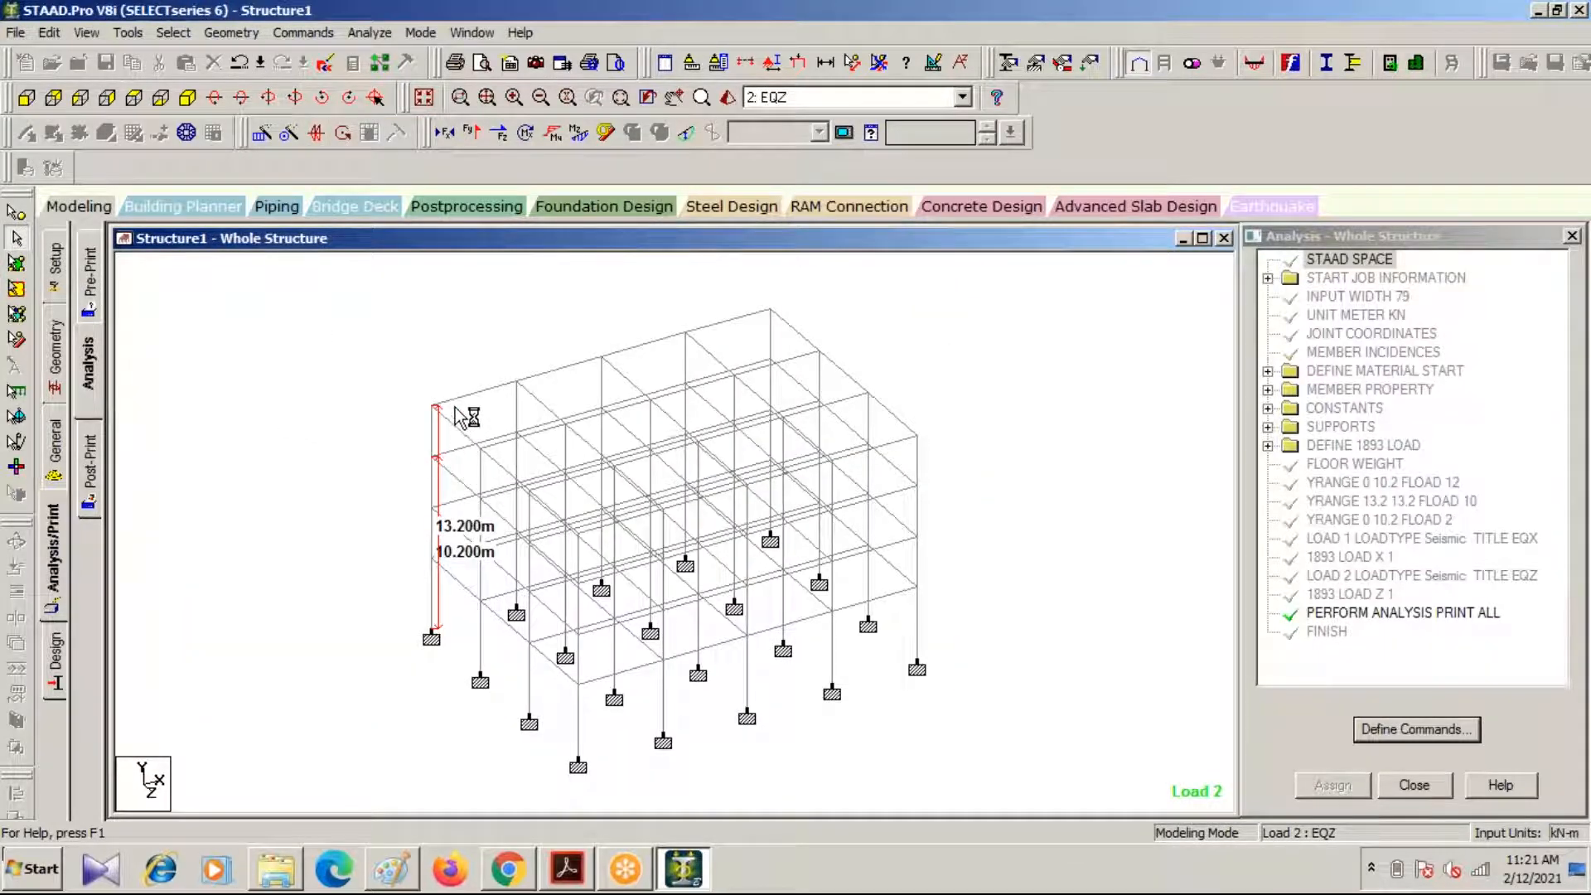
# Examine the time period, Sa/g and base shear for the X and Z 1893 loadings in the output file
pyautogui.scroll(-1, 940, 490)
pyautogui.scroll(-20, 938, 490)
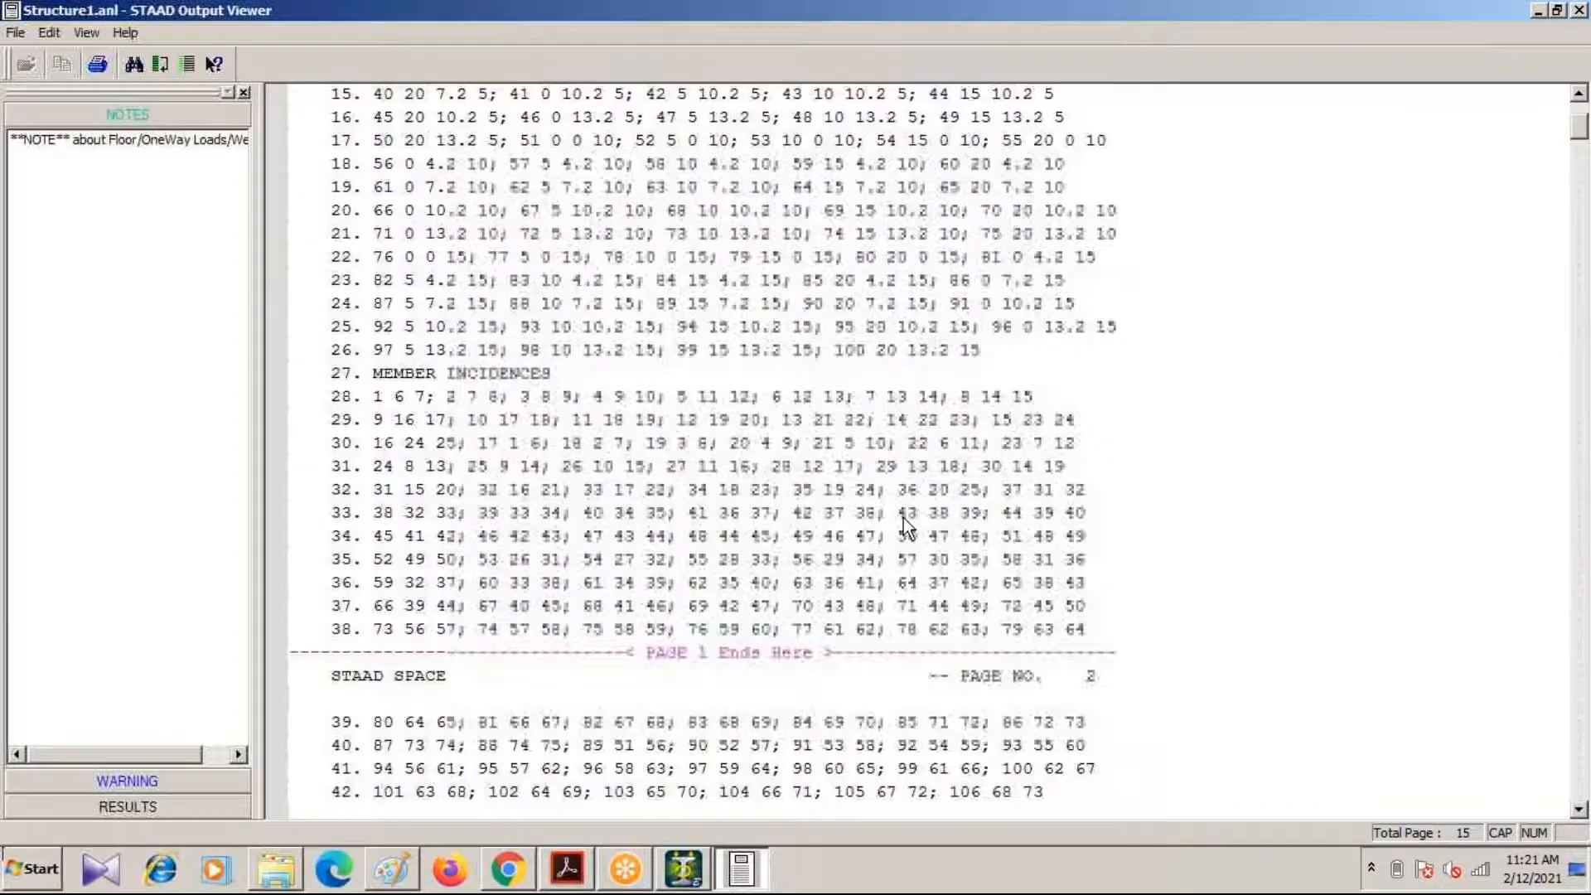
pyautogui.scroll(-20, 863, 584)
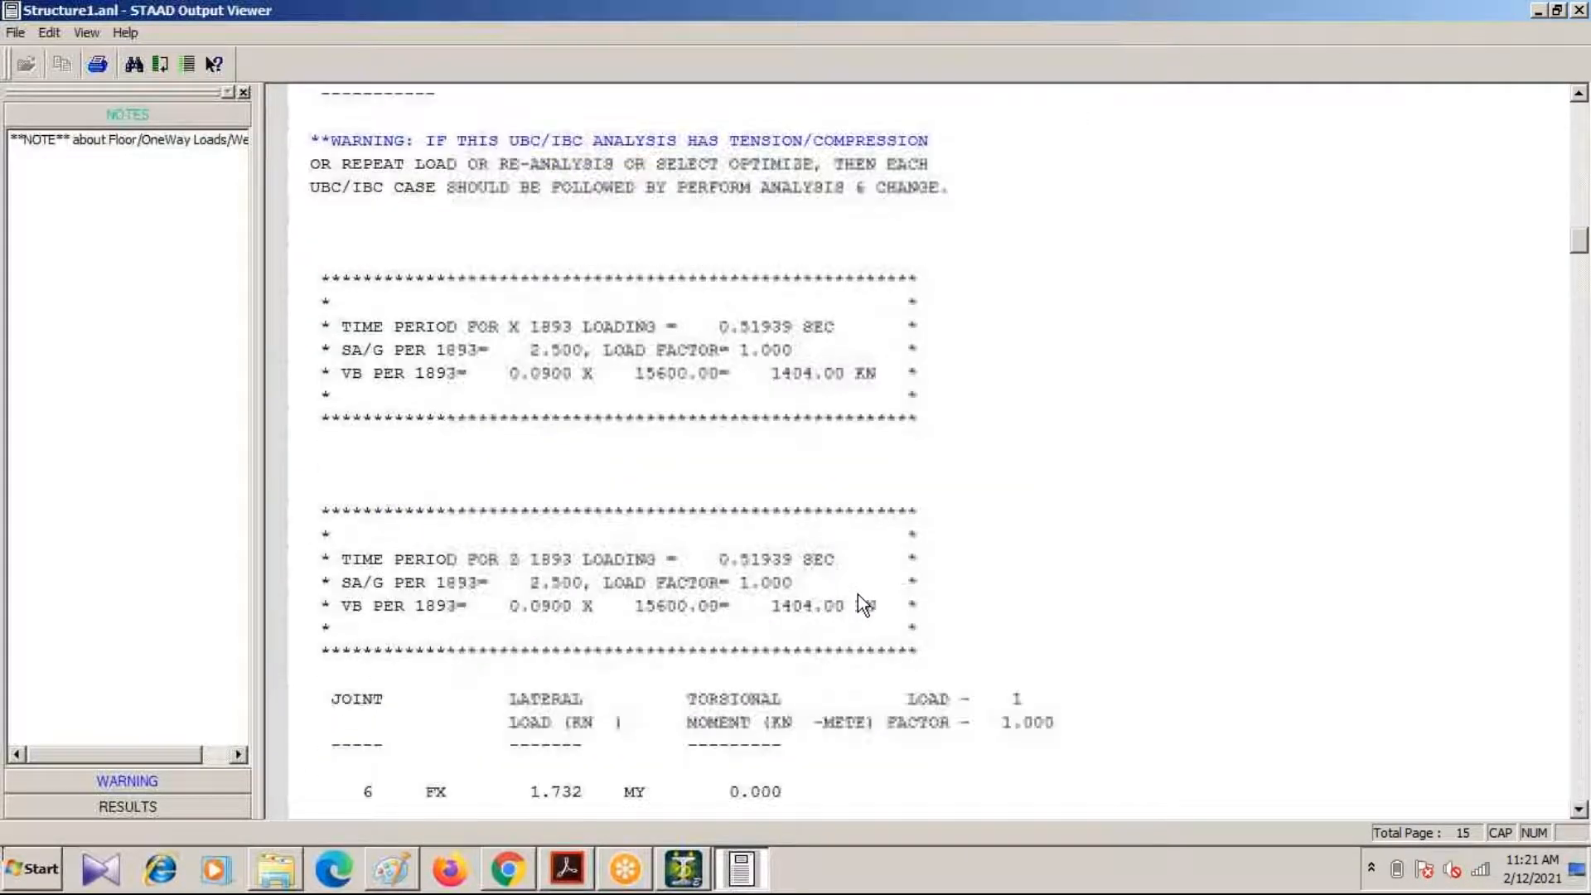
pyautogui.scroll(1, 703, 460)
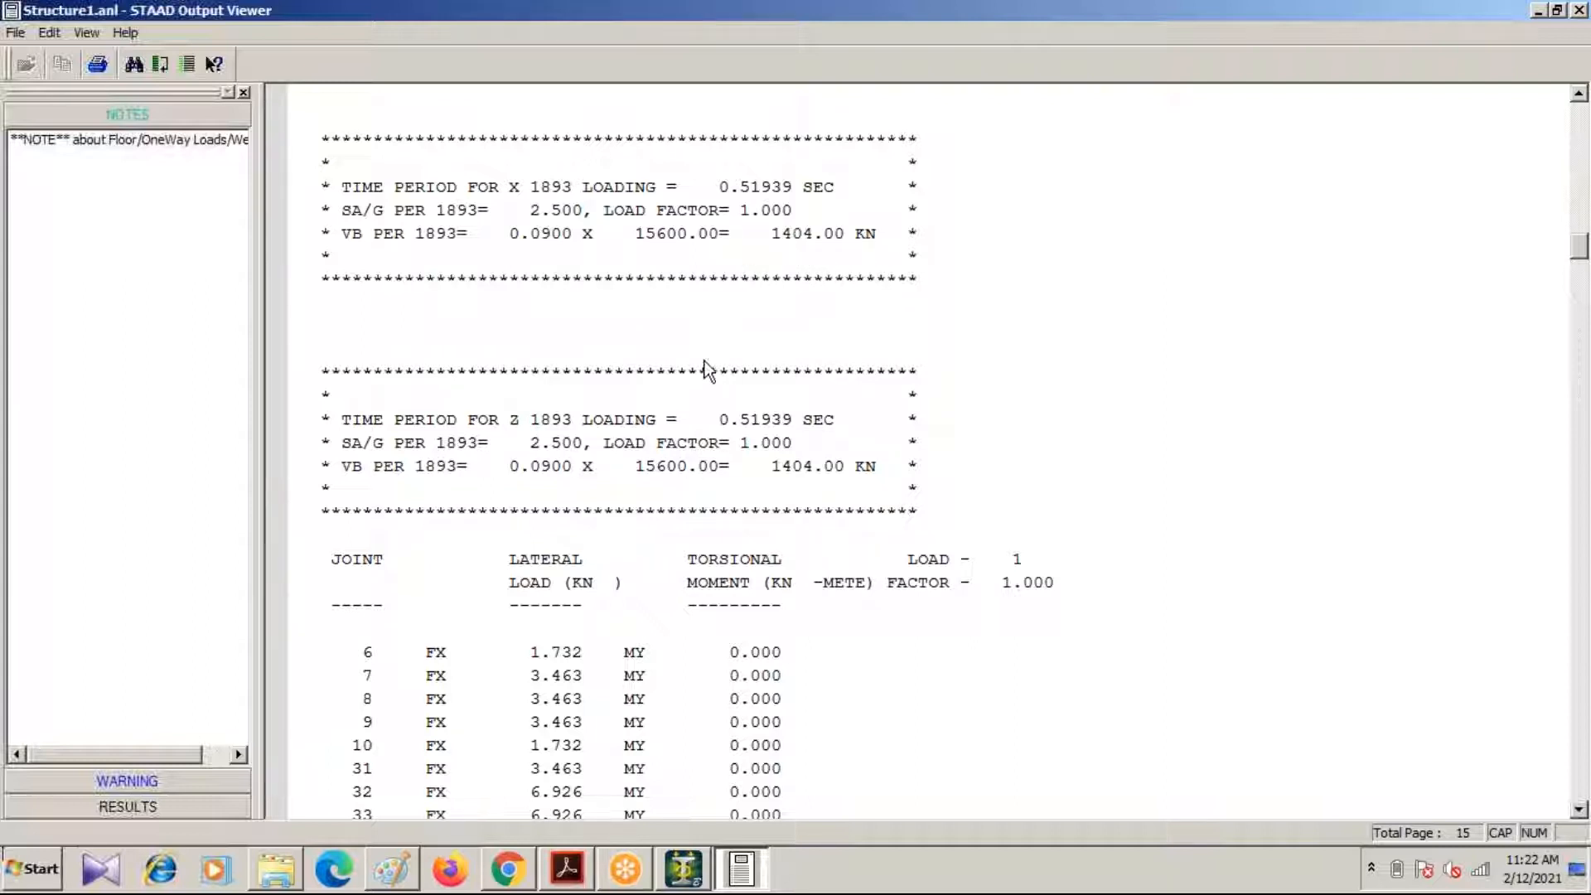
pyautogui.click(390, 871)
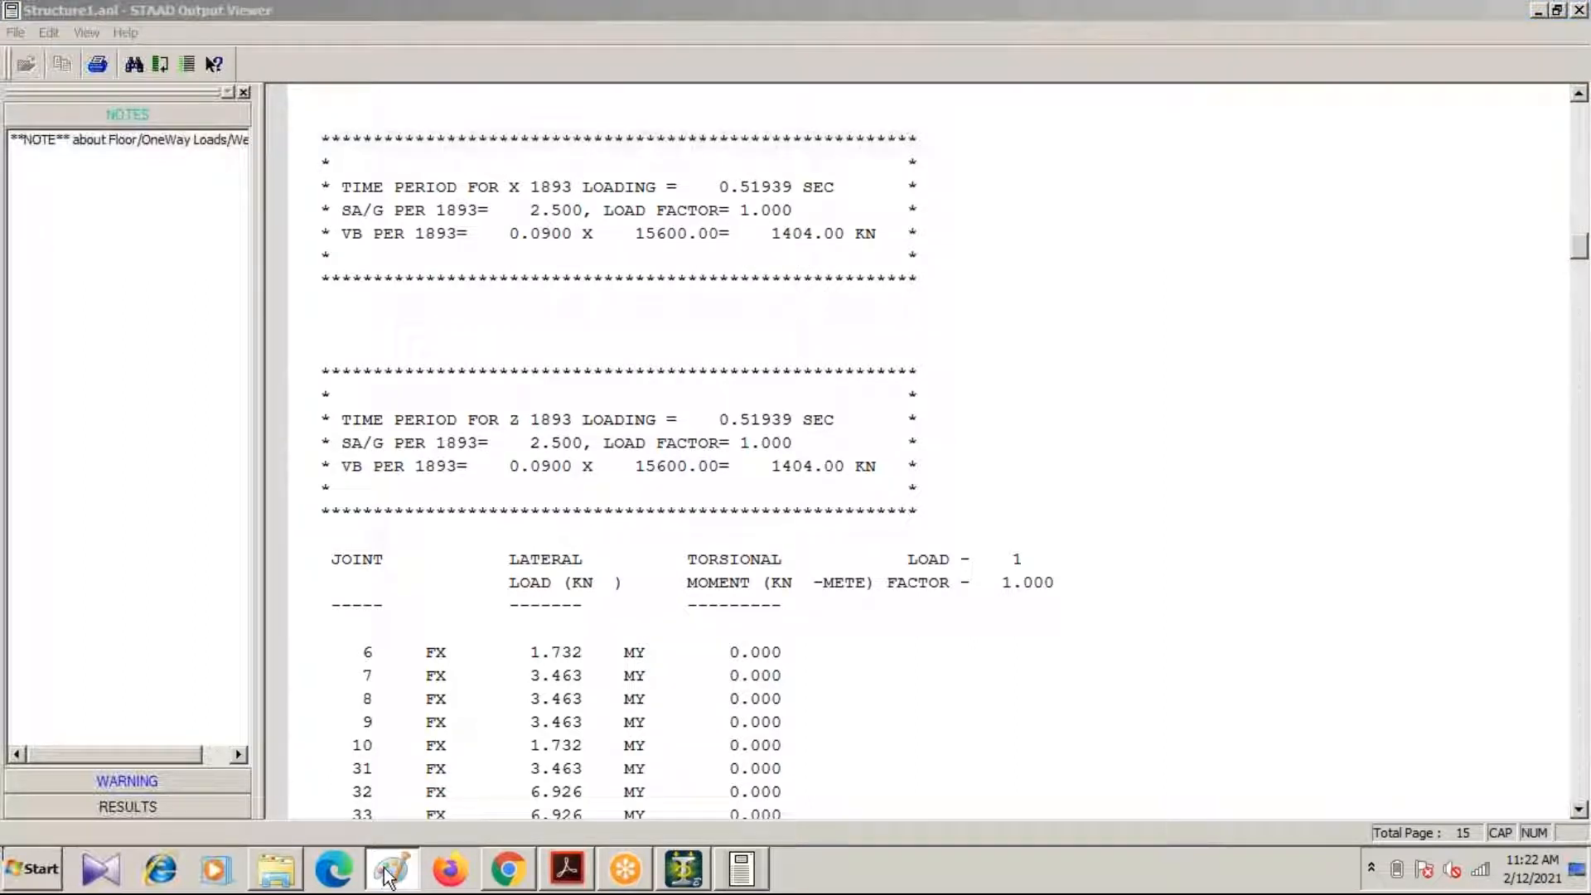
pyautogui.click(388, 872)
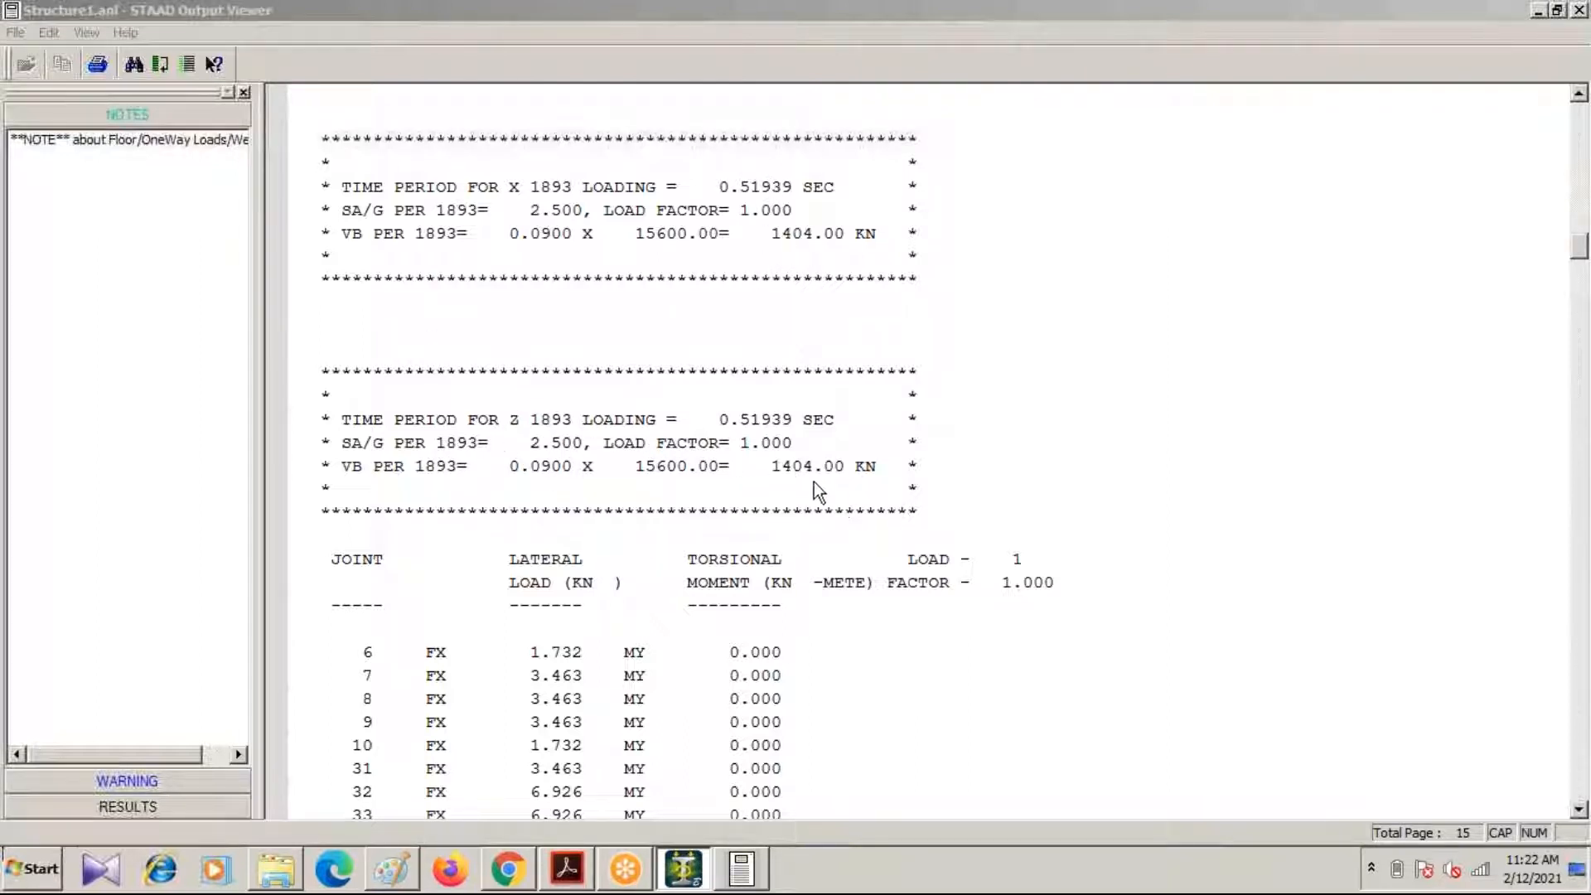
pyautogui.click(668, 539)
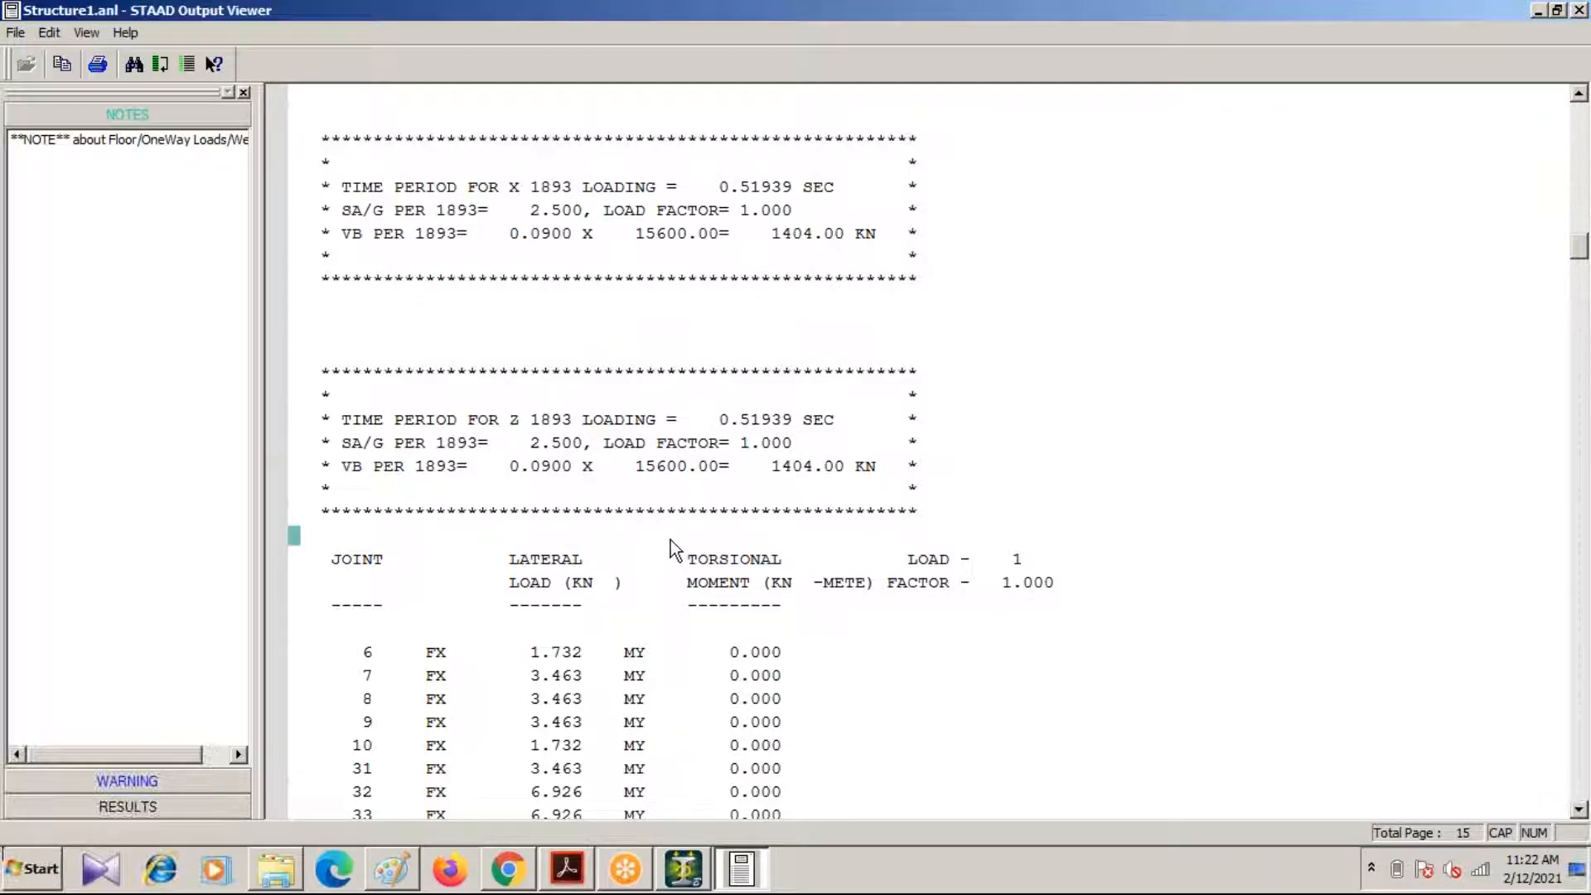
# Review the joint lateral loads and their totals at each floor level for both seismic load cases
pyautogui.scroll(-5, 671, 540)
pyautogui.scroll(-8, 670, 537)
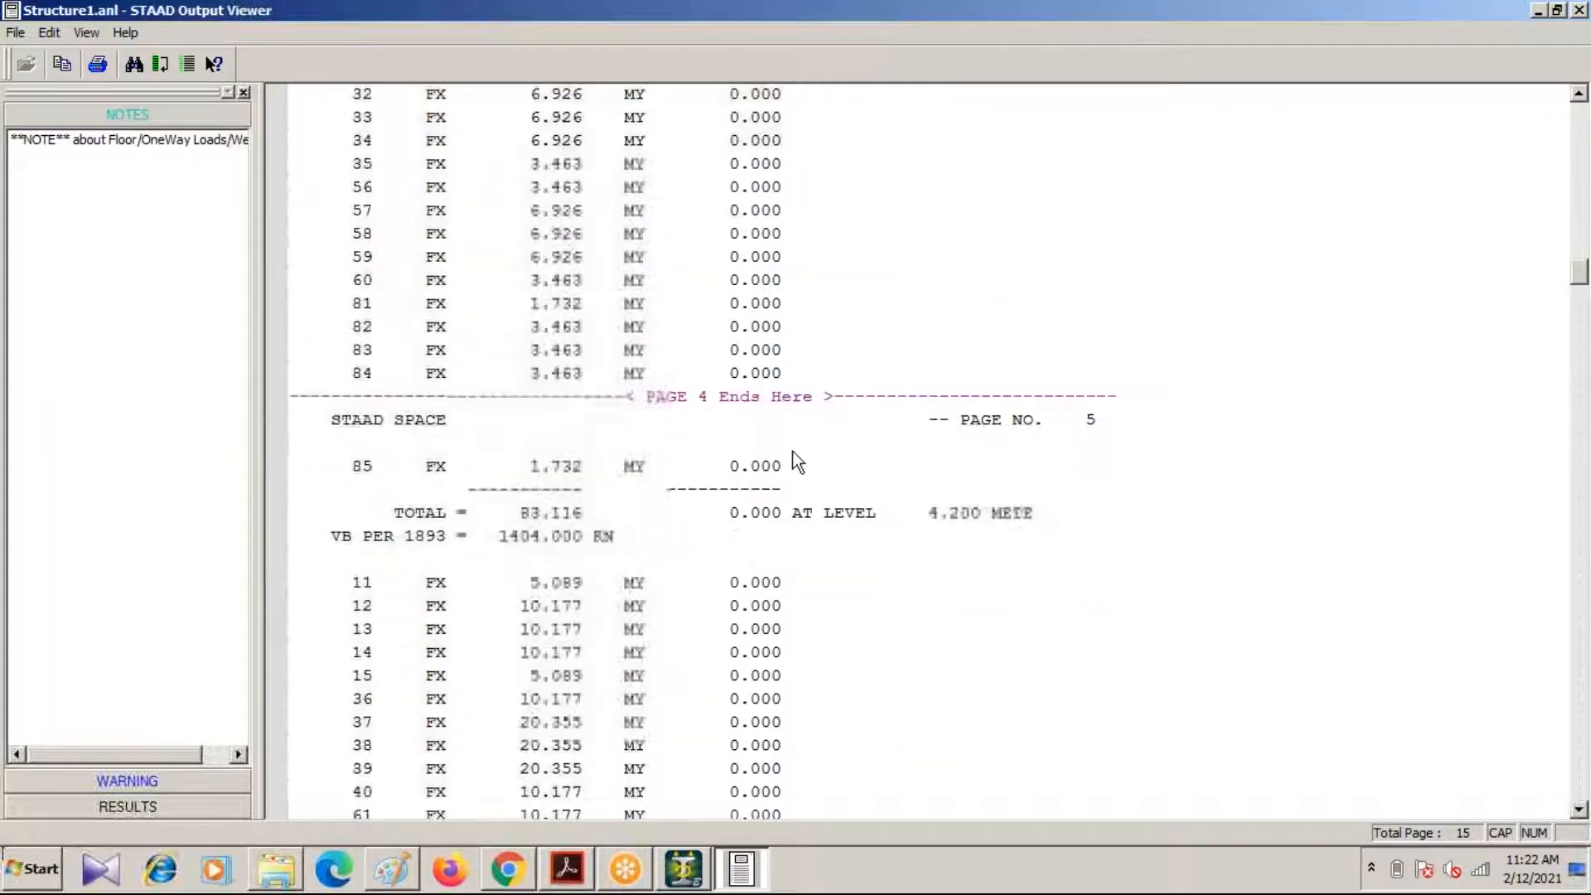
pyautogui.scroll(-3, 548, 502)
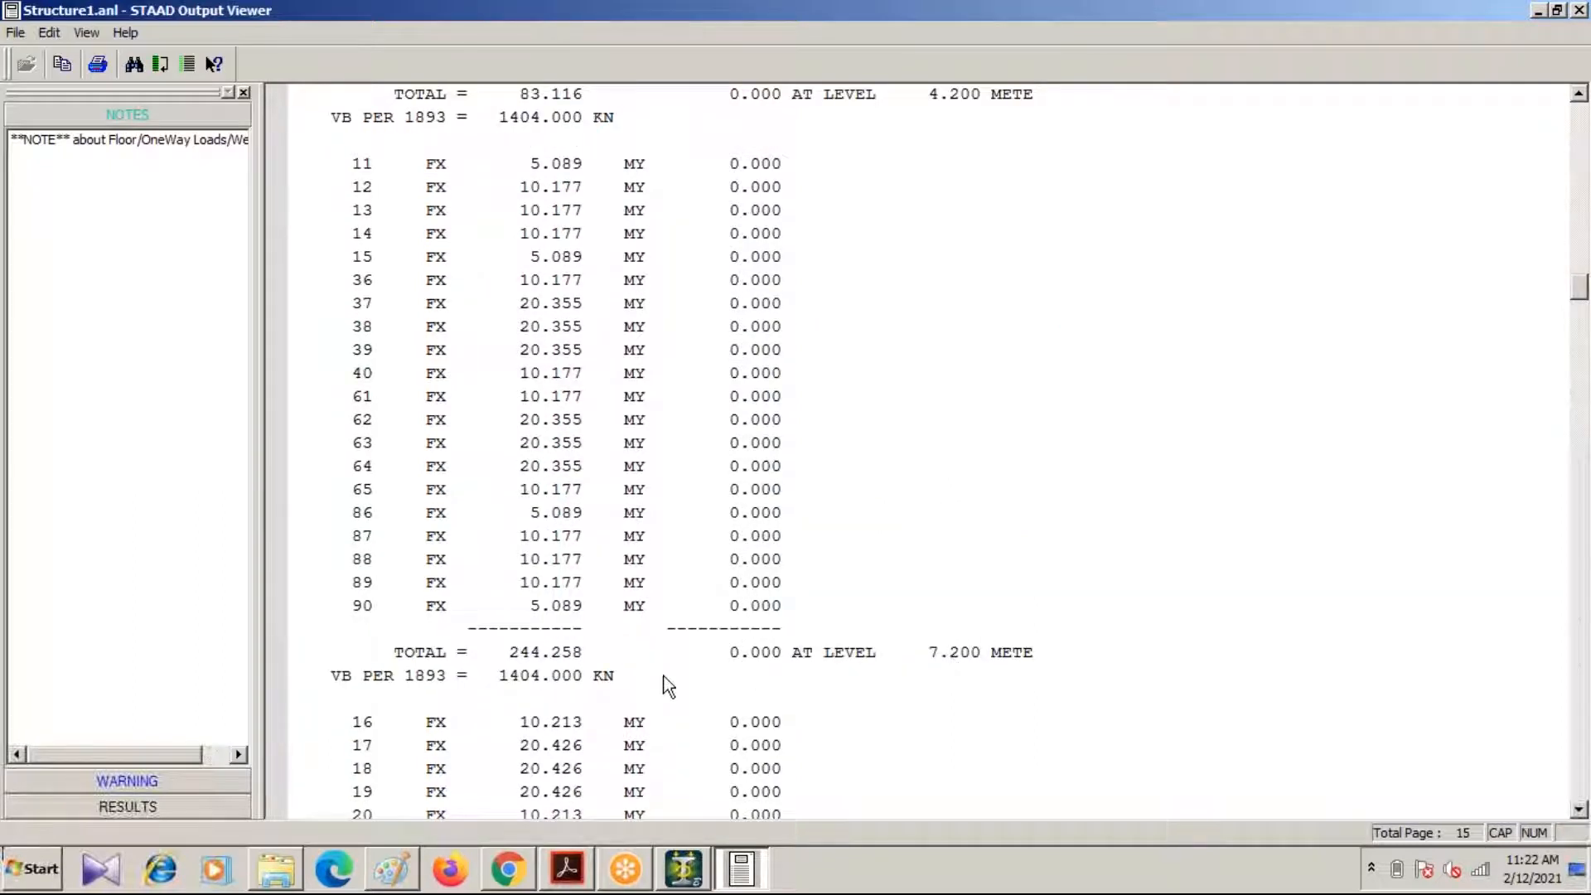
pyautogui.scroll(-5, 555, 634)
pyautogui.scroll(-4, 554, 626)
pyautogui.scroll(15, 543, 639)
pyautogui.scroll(-3, 521, 527)
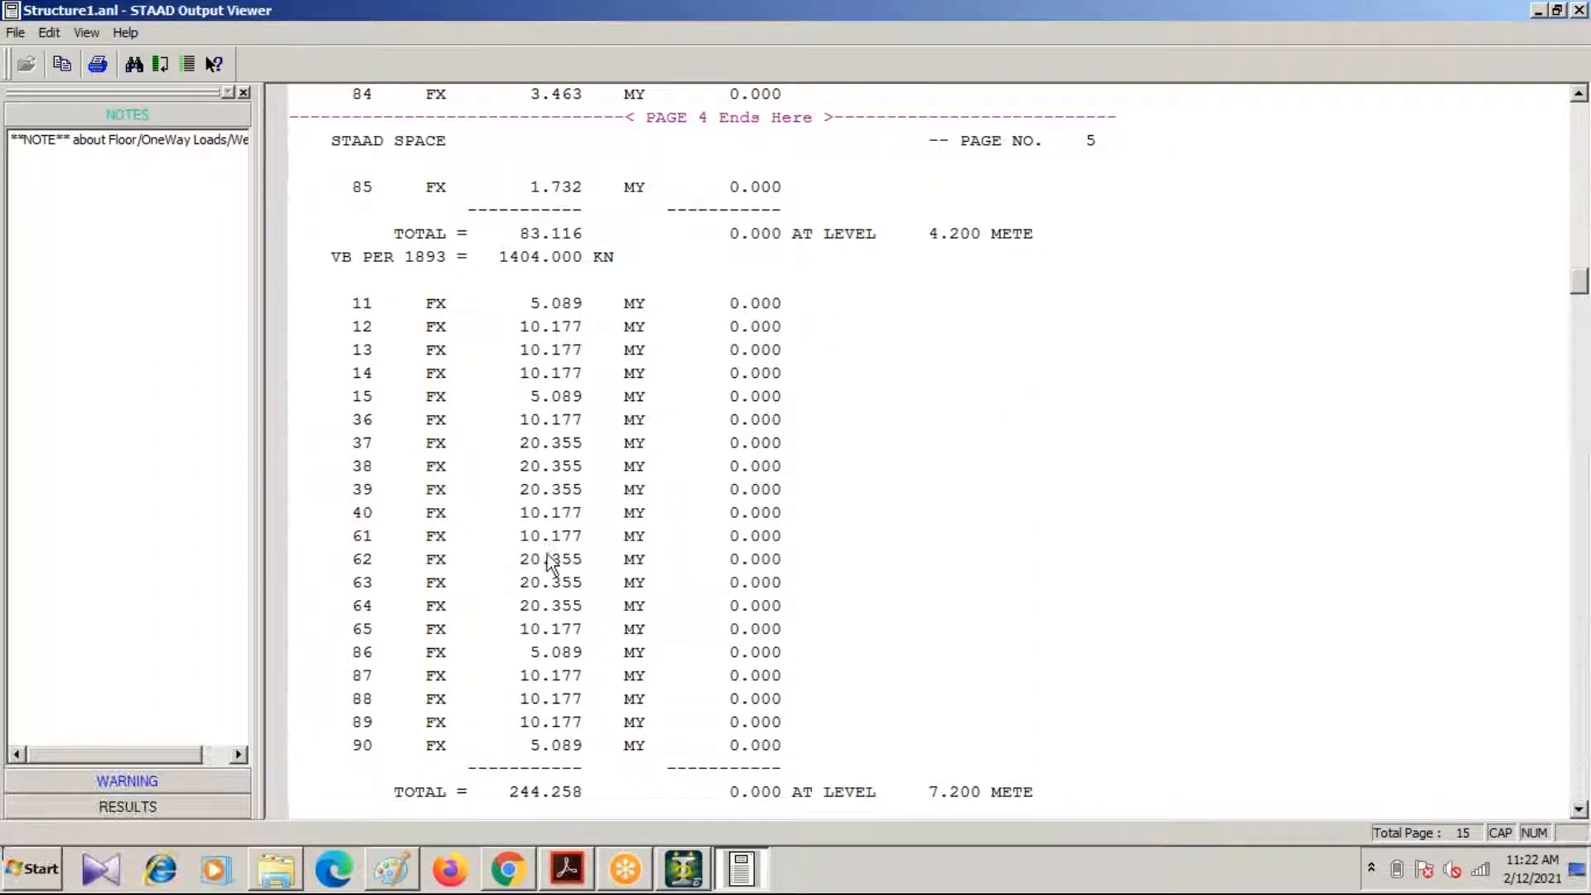
pyautogui.scroll(-9, 518, 634)
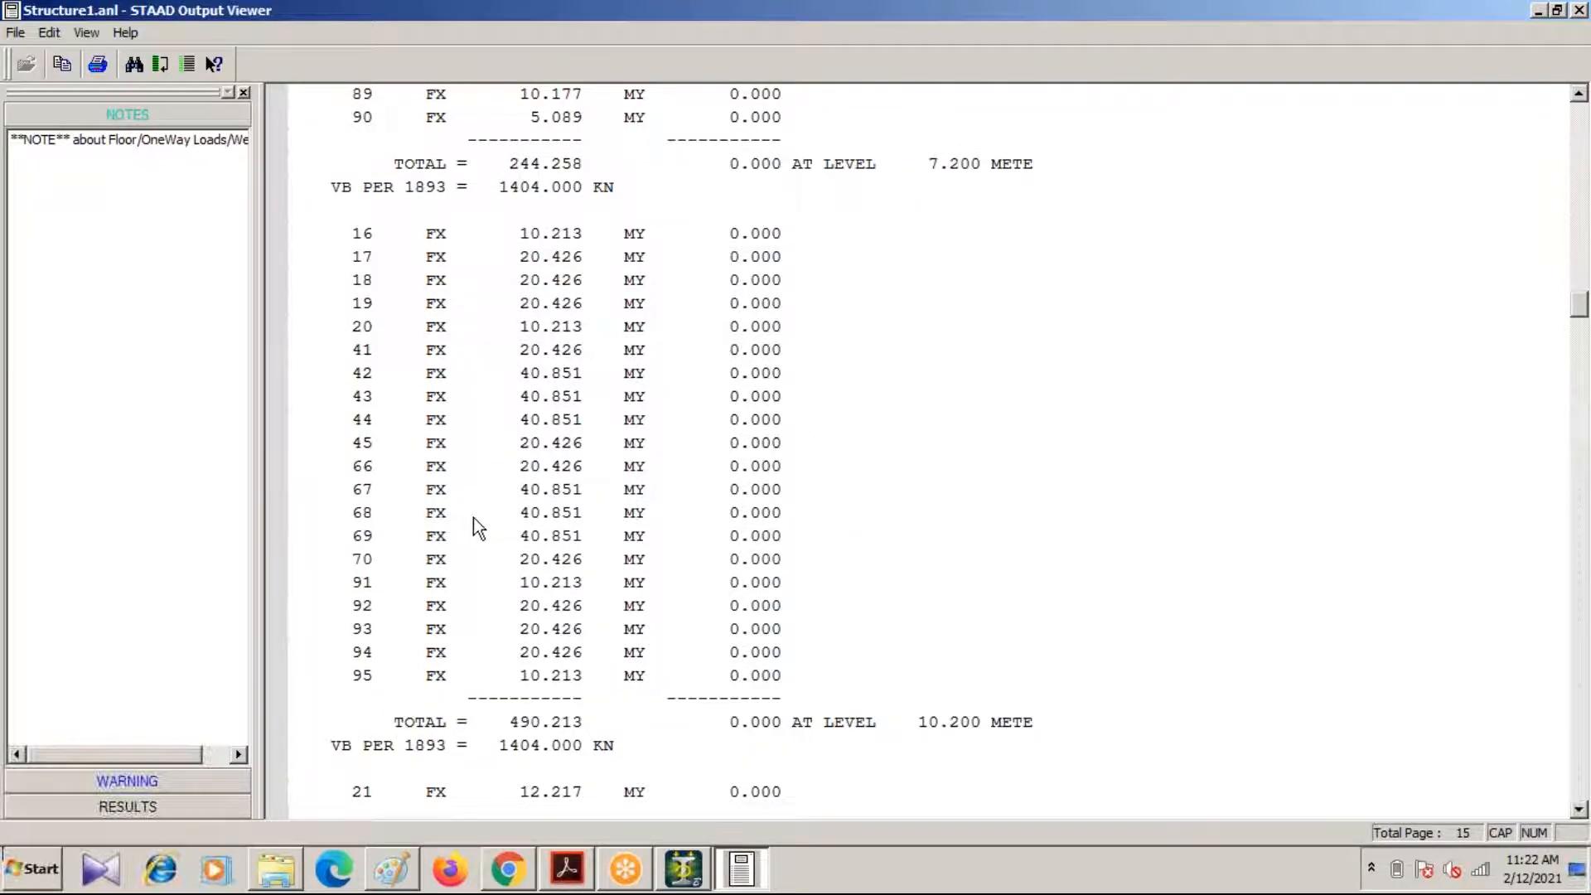
pyautogui.scroll(-13, 474, 517)
pyautogui.scroll(-20, 482, 524)
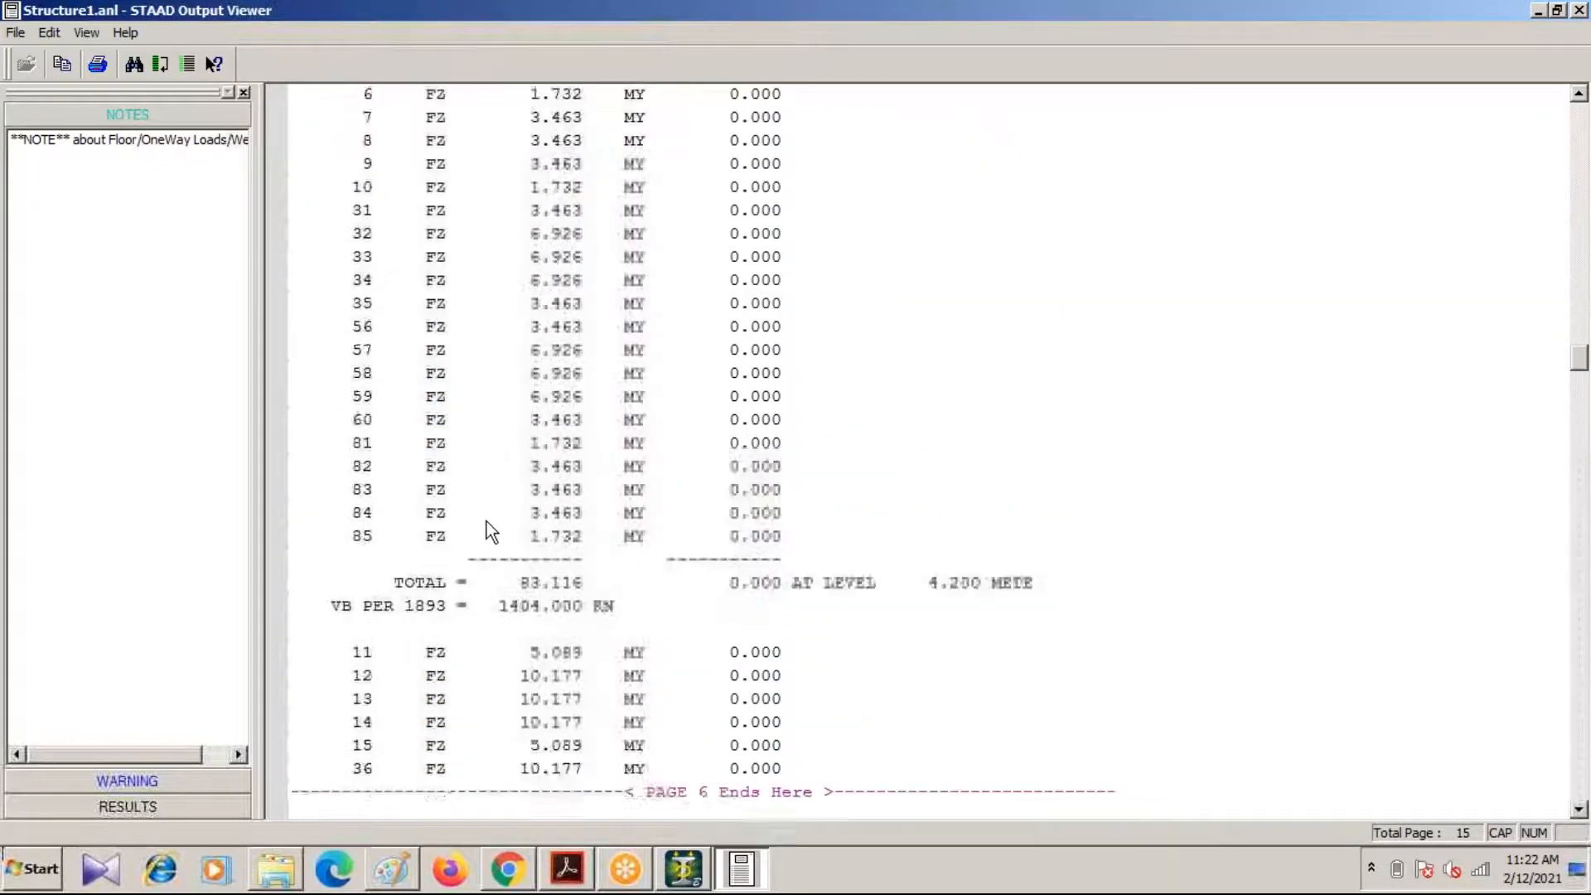
pyautogui.scroll(-8, 477, 543)
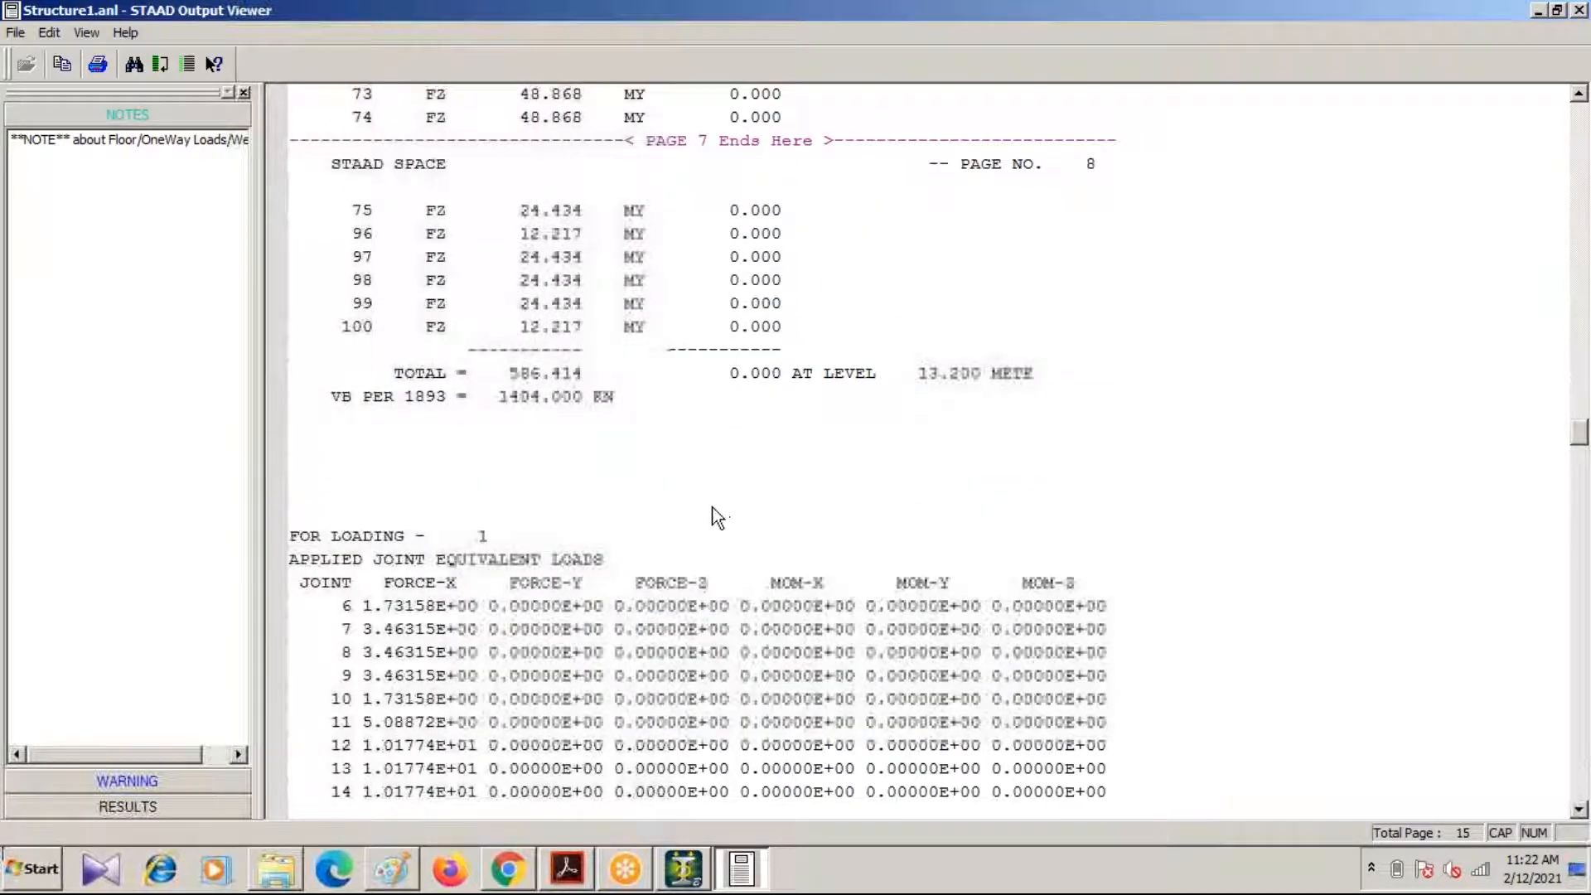
pyautogui.scroll(11, 721, 524)
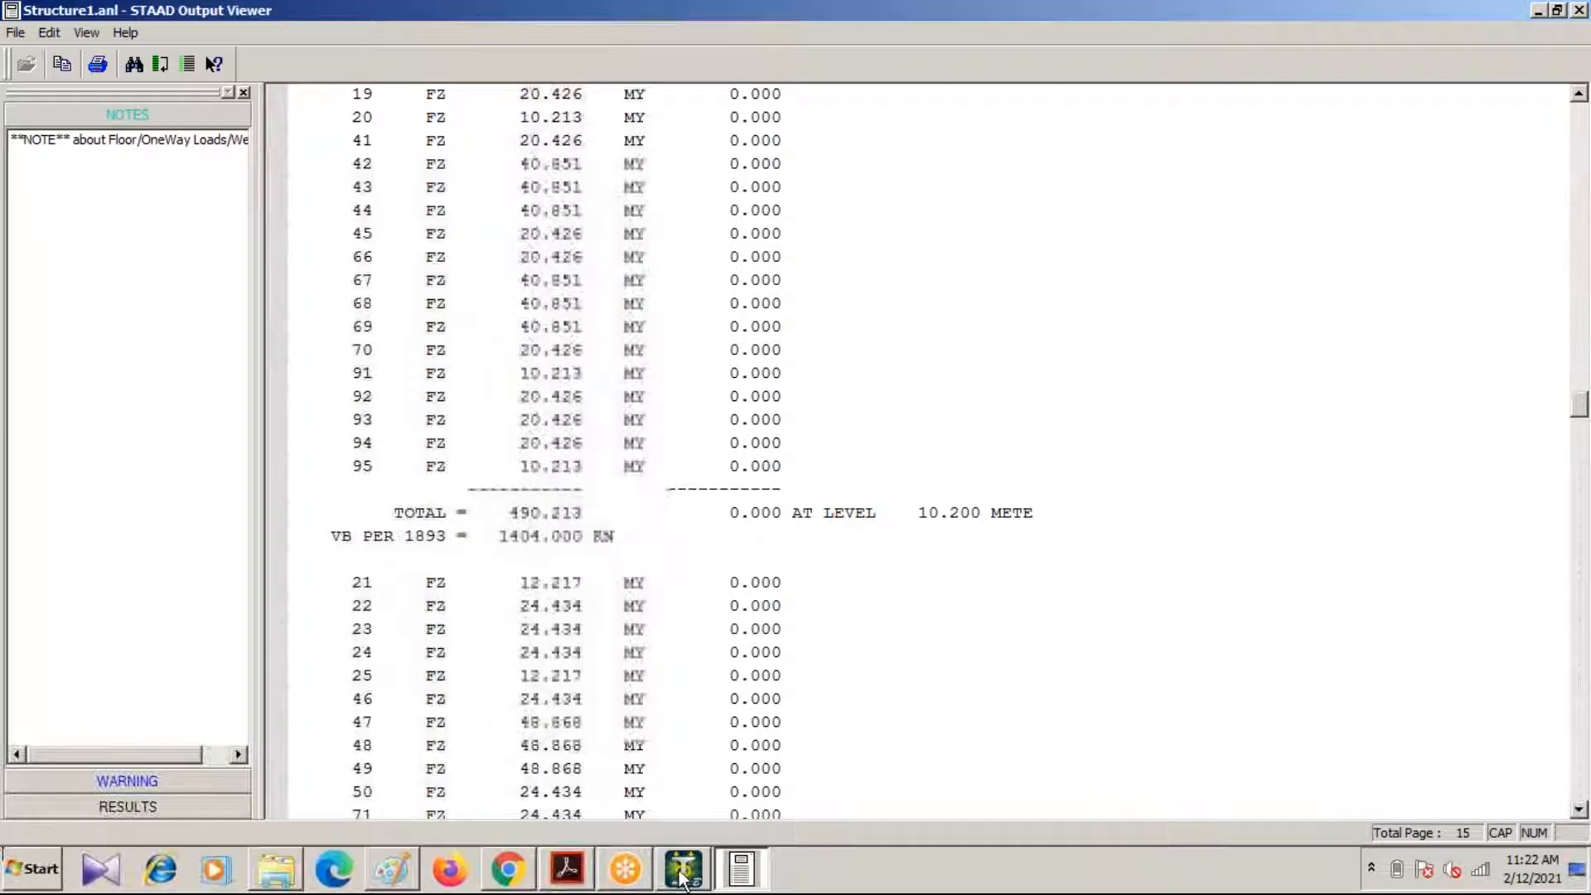
# Switch to Paint to review the handwritten floor table of Wi, hi and Wi·hi², and return to the STAAD.Pro model
pyautogui.click(390, 872)
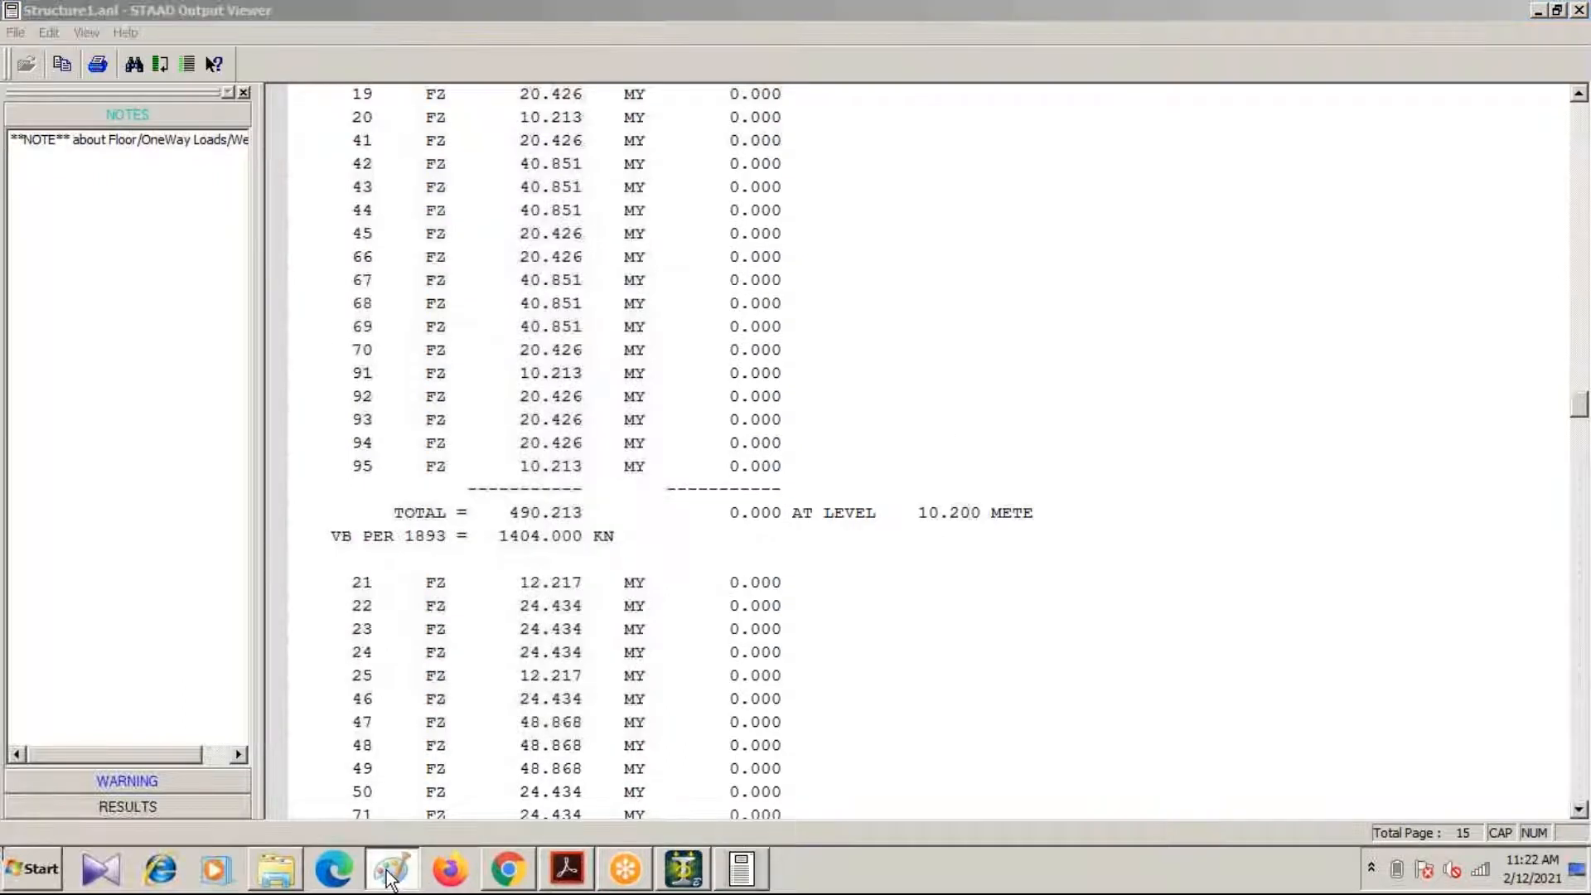
pyautogui.click(385, 873)
pyautogui.click(1543, 12)
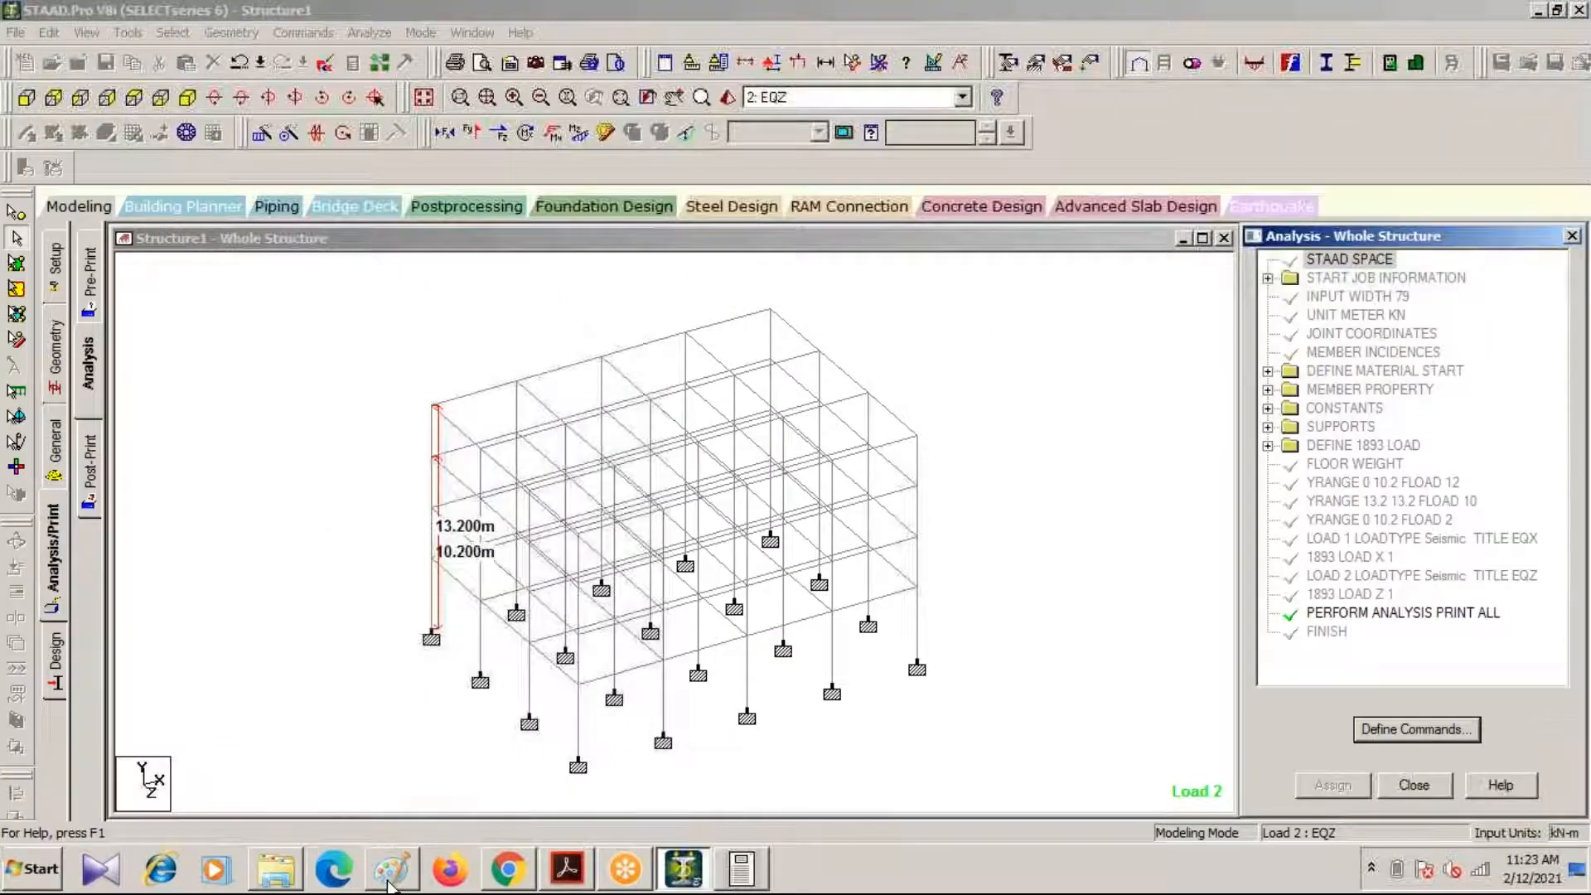
pyautogui.click(388, 881)
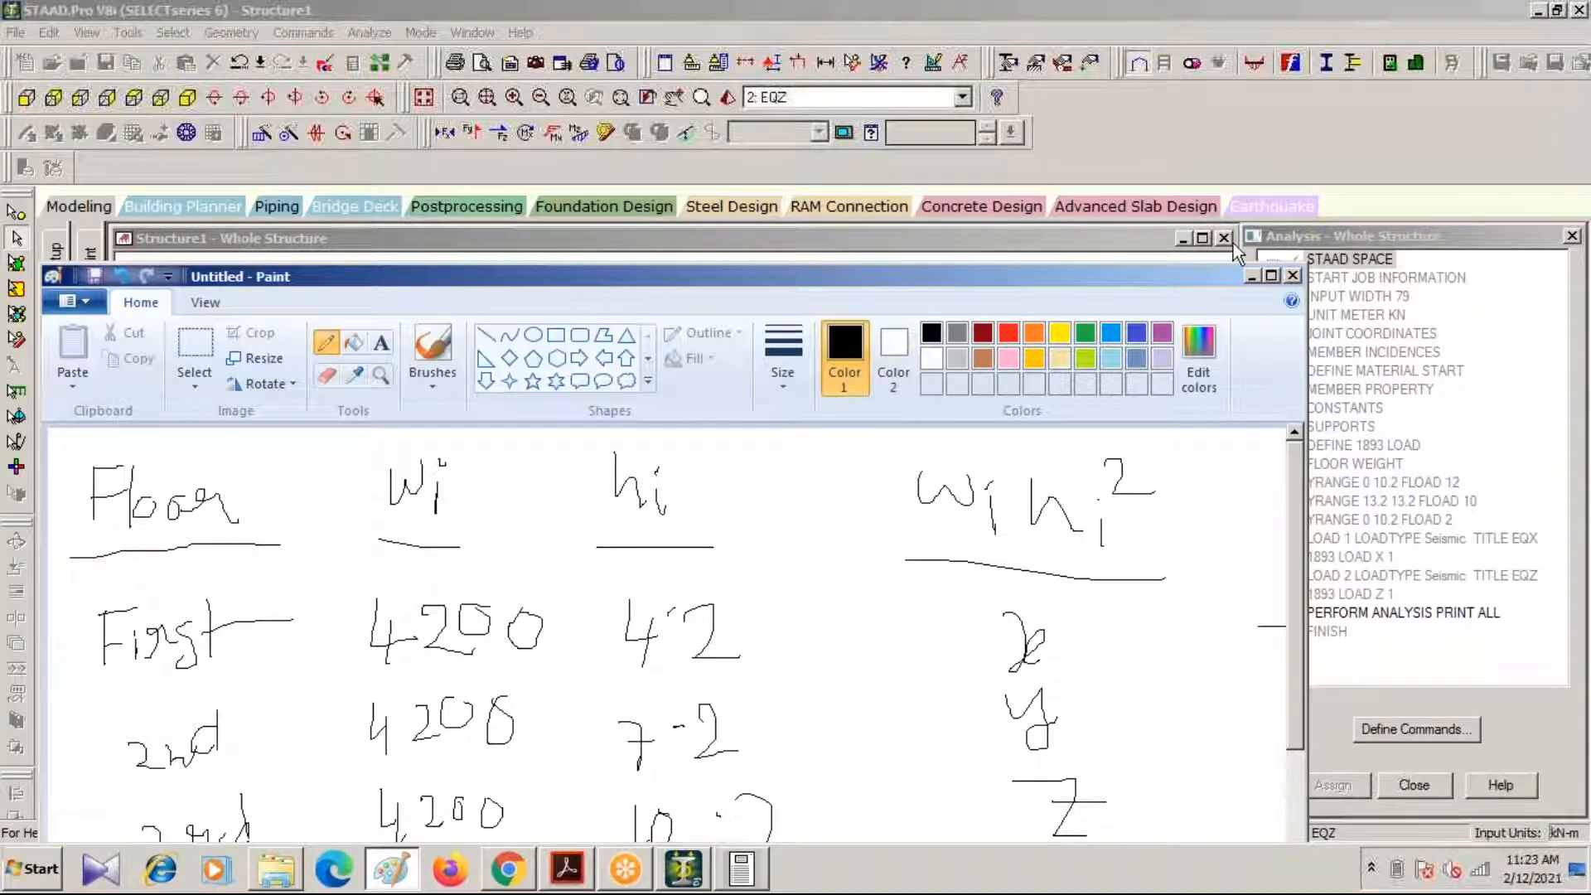
pyautogui.click(1270, 276)
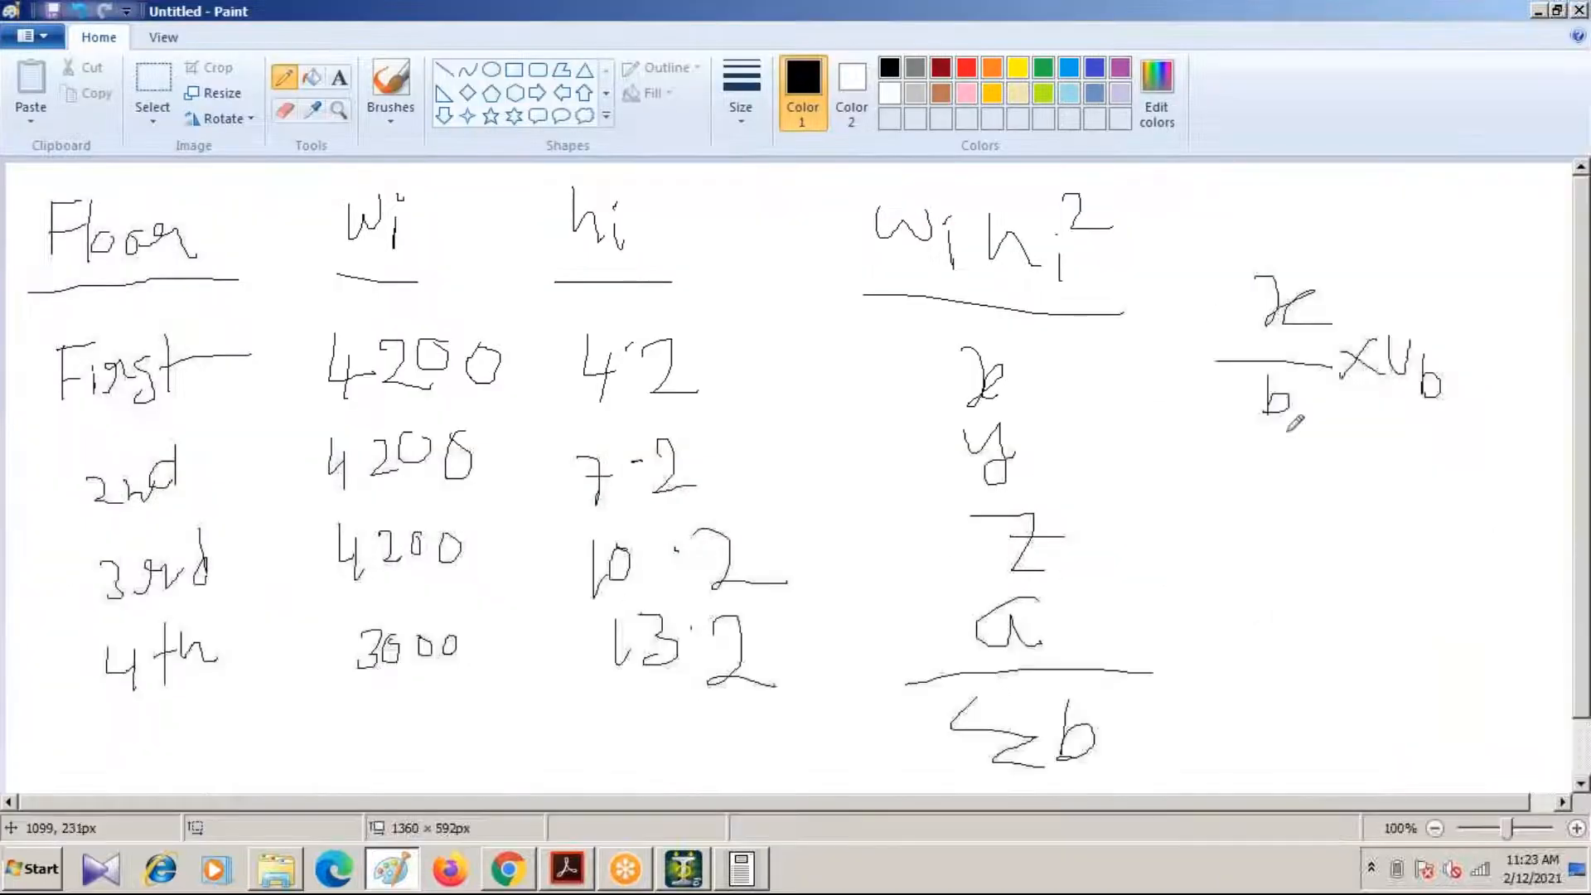
pyautogui.moveTo(781, 12)
pyautogui.mouseDown()
pyautogui.moveTo(583, 194)
pyautogui.moveTo(519, 295)
pyautogui.mouseUp()
pyautogui.click(1075, 296)
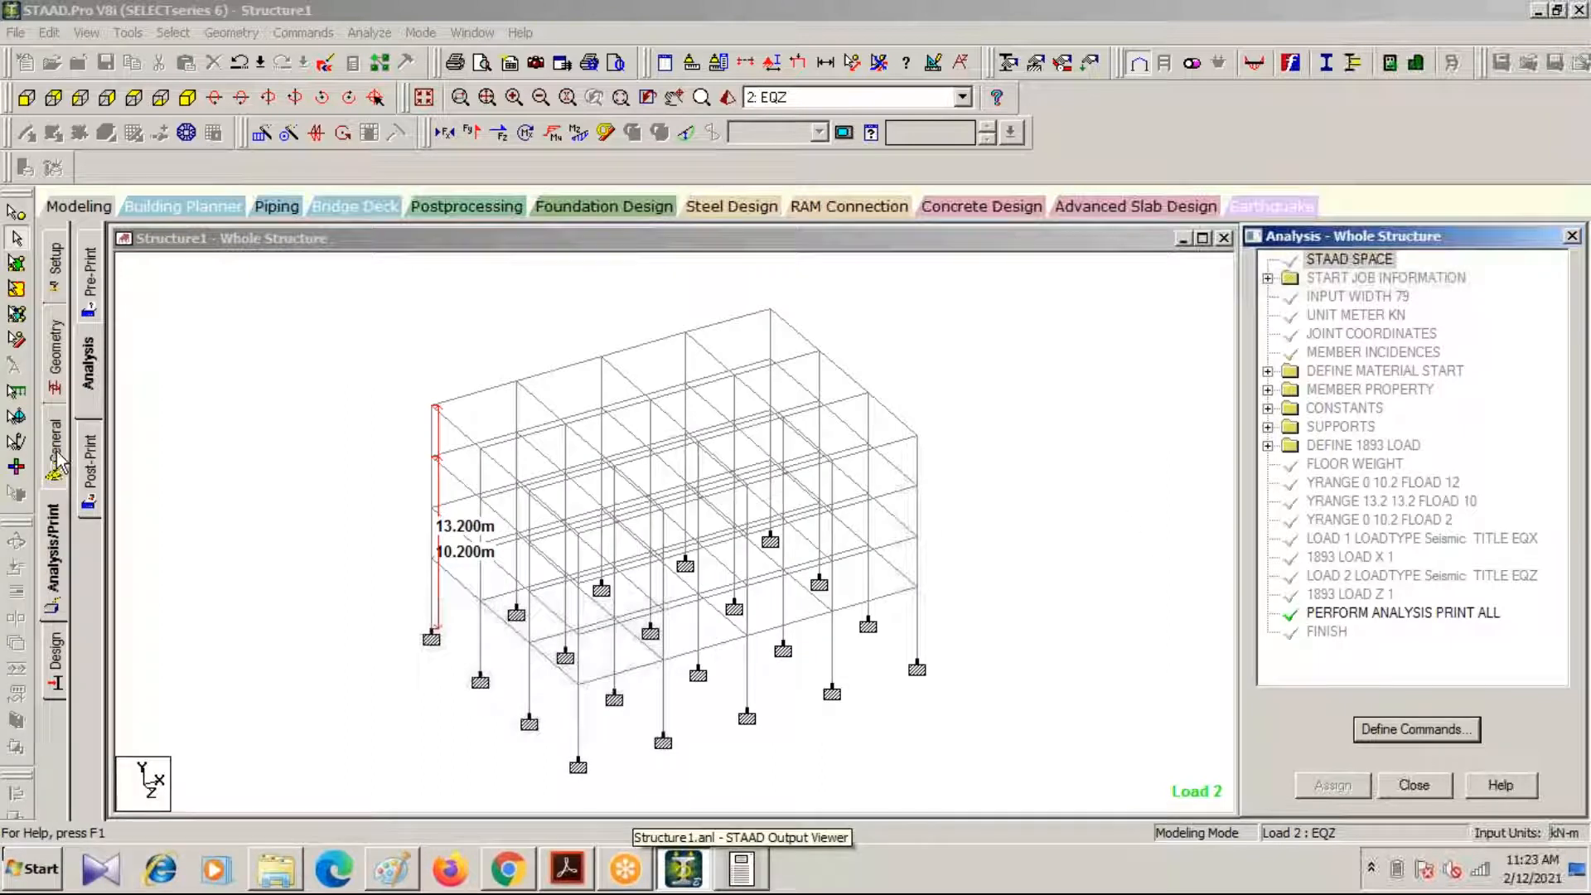
# Enter postprocessing with load cases EQX and EQZ both included in the results setup
pyautogui.click(455, 212)
pyautogui.click(877, 410)
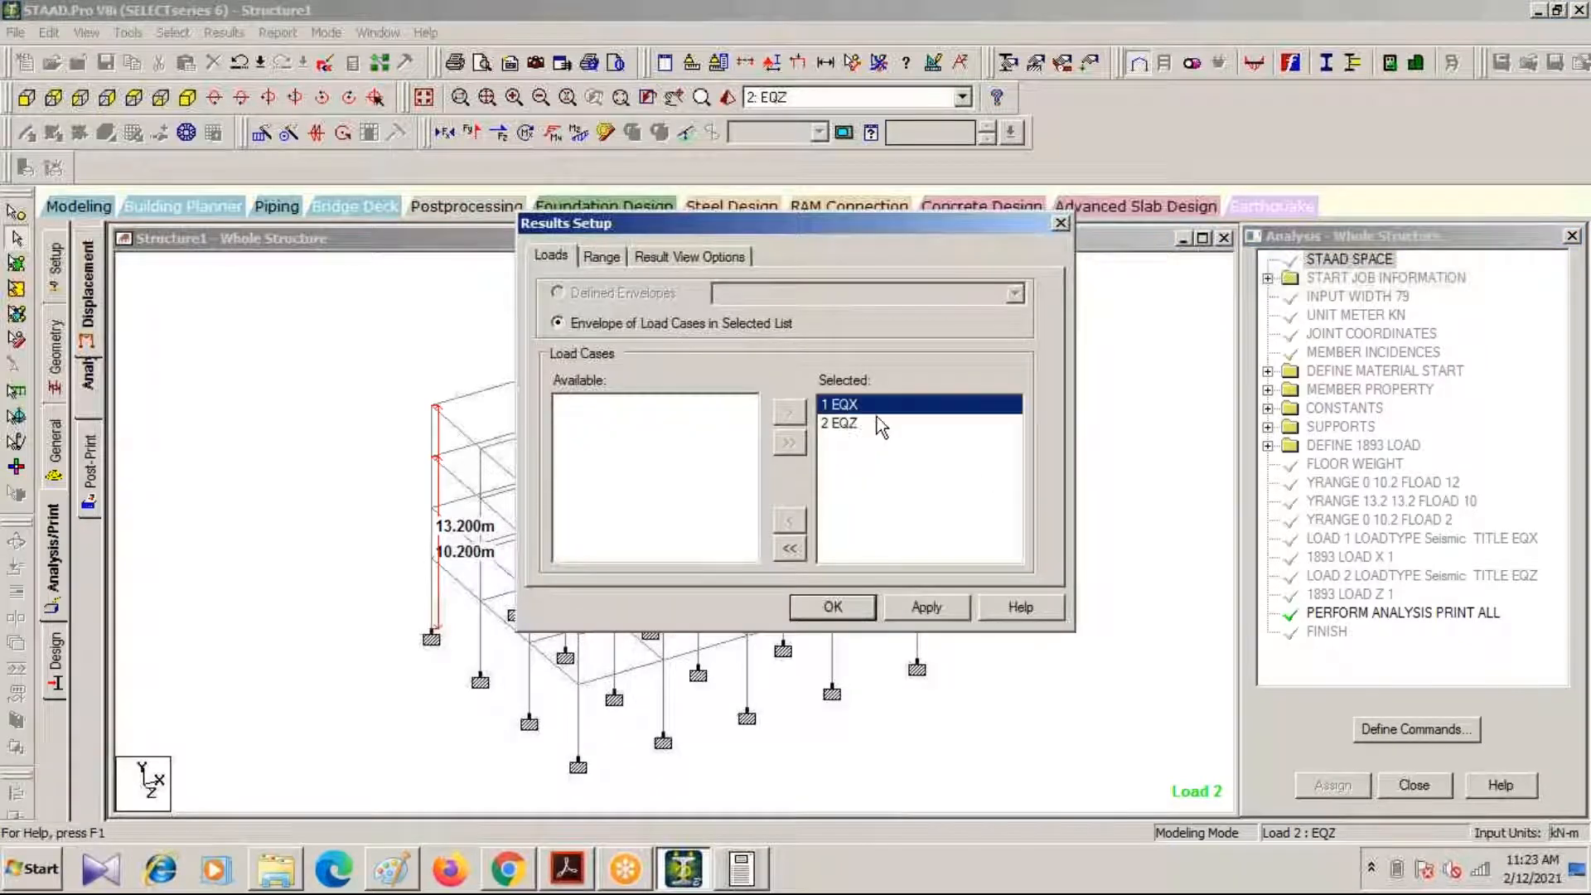
pyautogui.keyDown('shift'); pyautogui.click(853, 422); pyautogui.keyUp('shift')
pyautogui.click(928, 614)
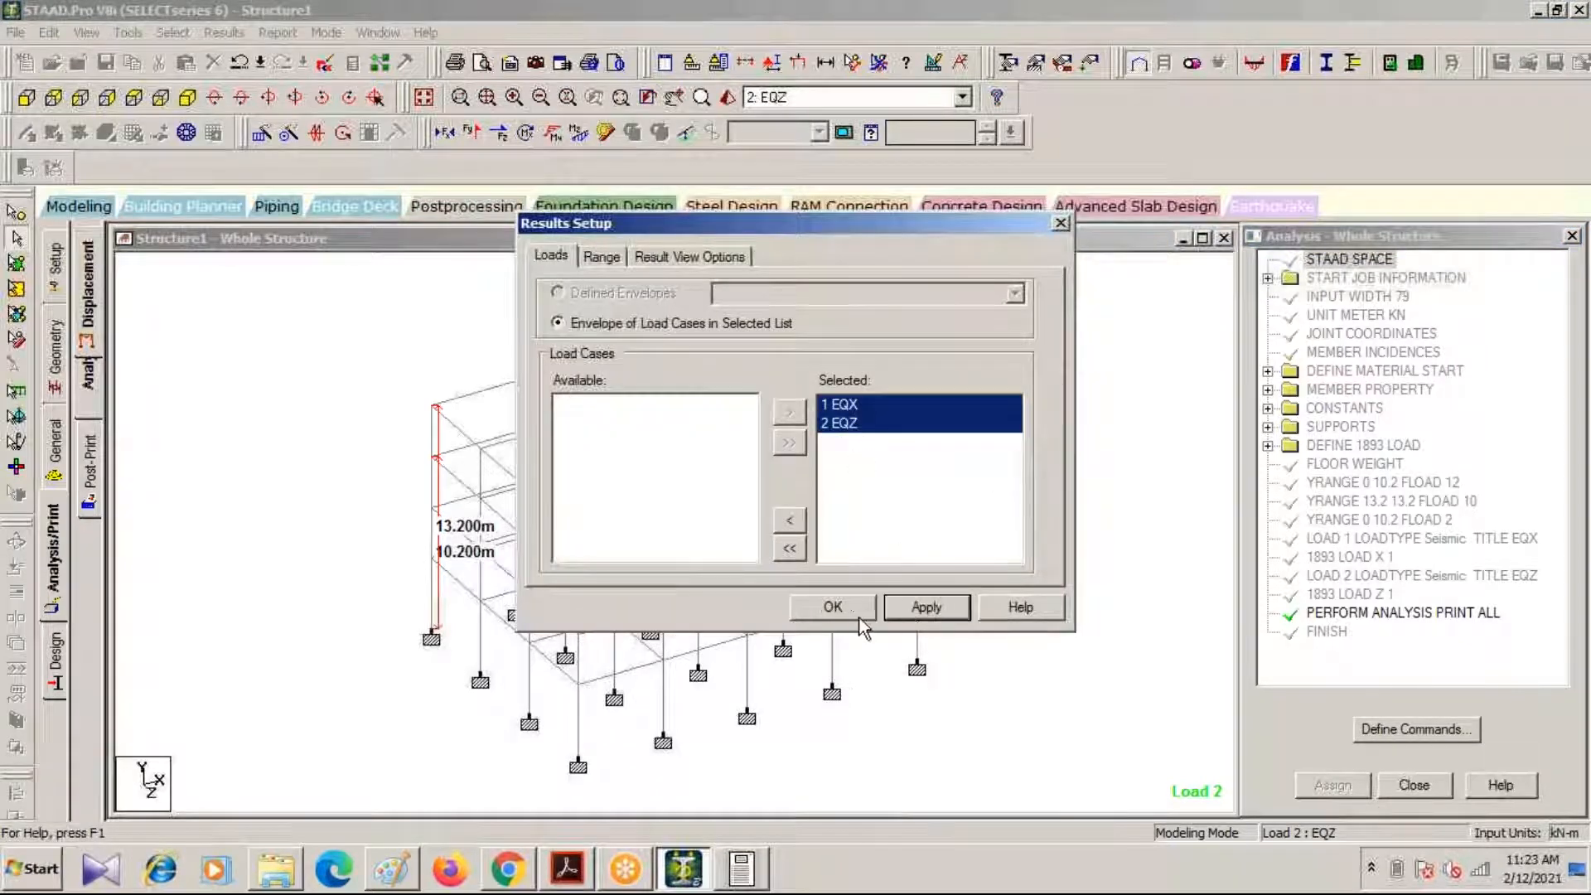
pyautogui.click(833, 610)
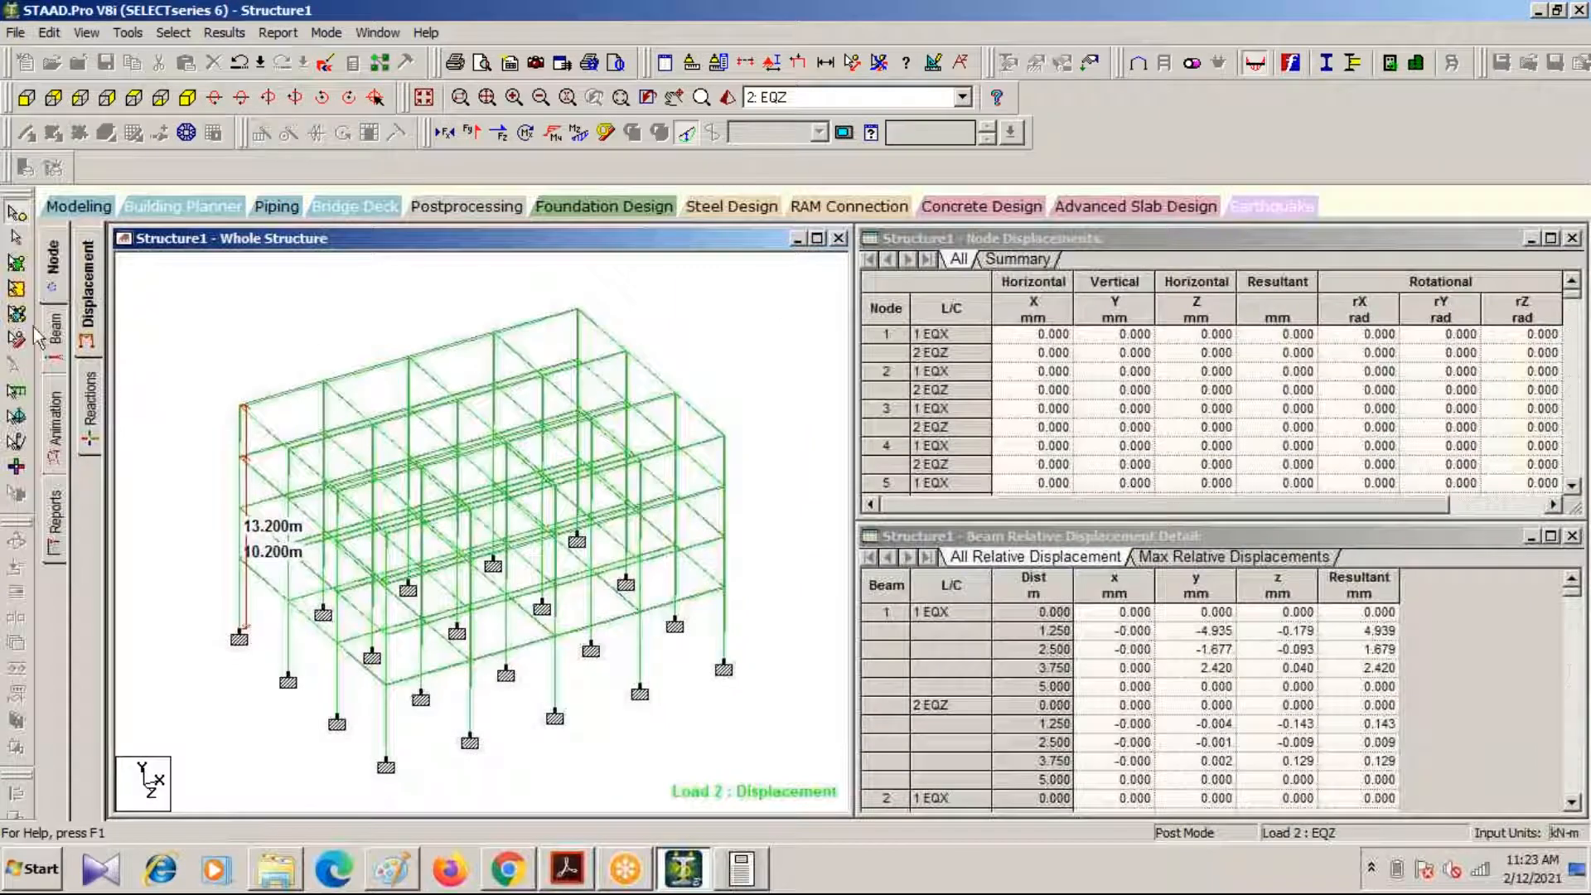
# Animate the frame's deflection for load case EQZ, and switch the animation to load case EQX
pyautogui.click(54, 422)
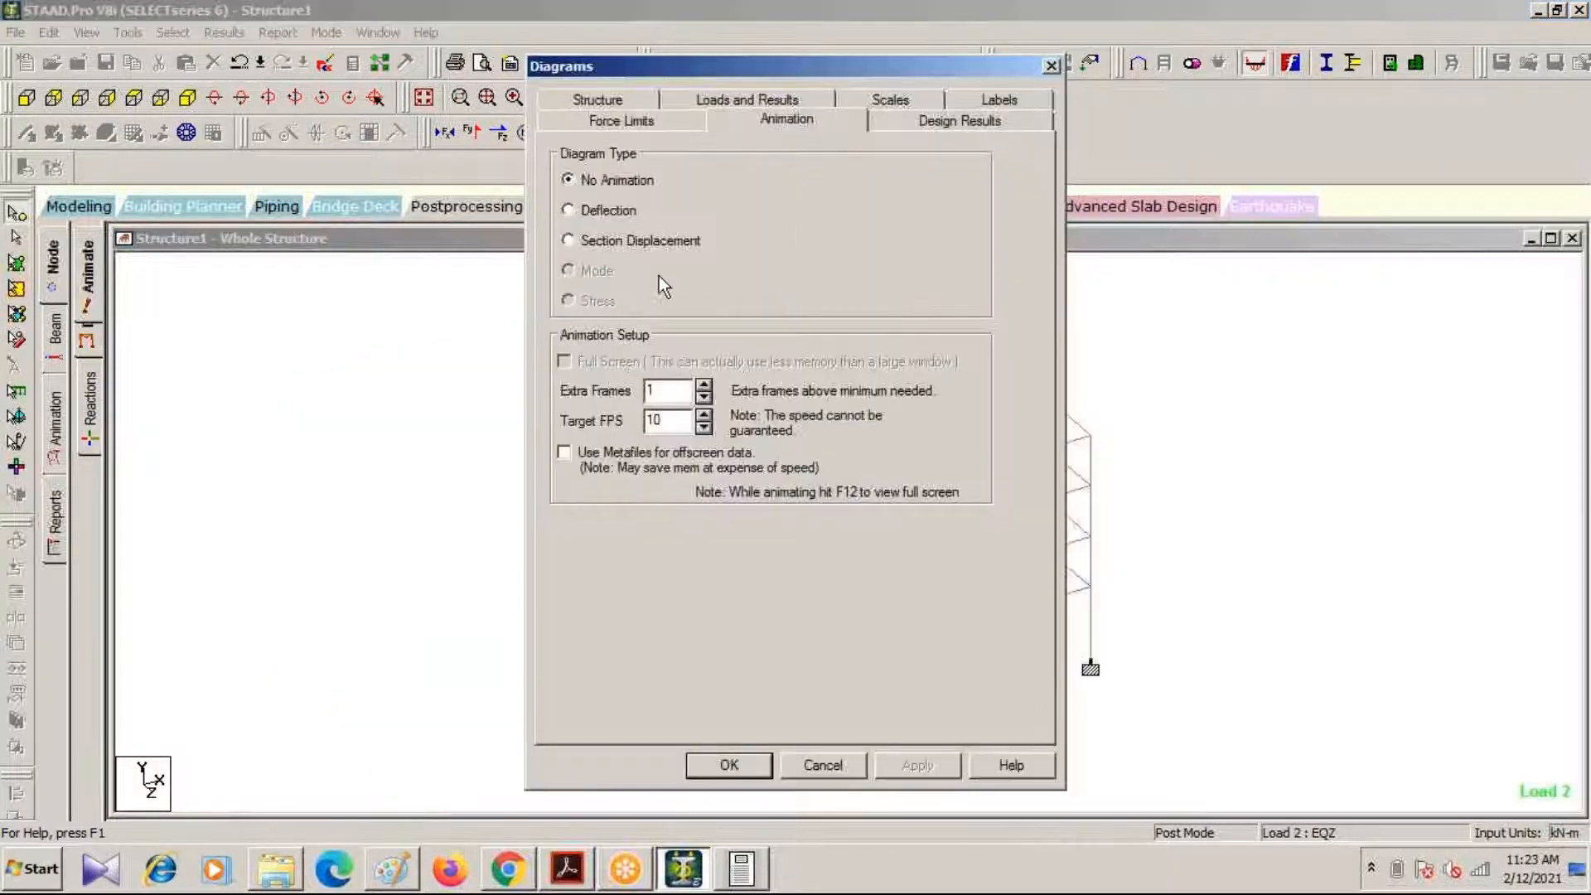
pyautogui.click(567, 211)
pyautogui.click(932, 768)
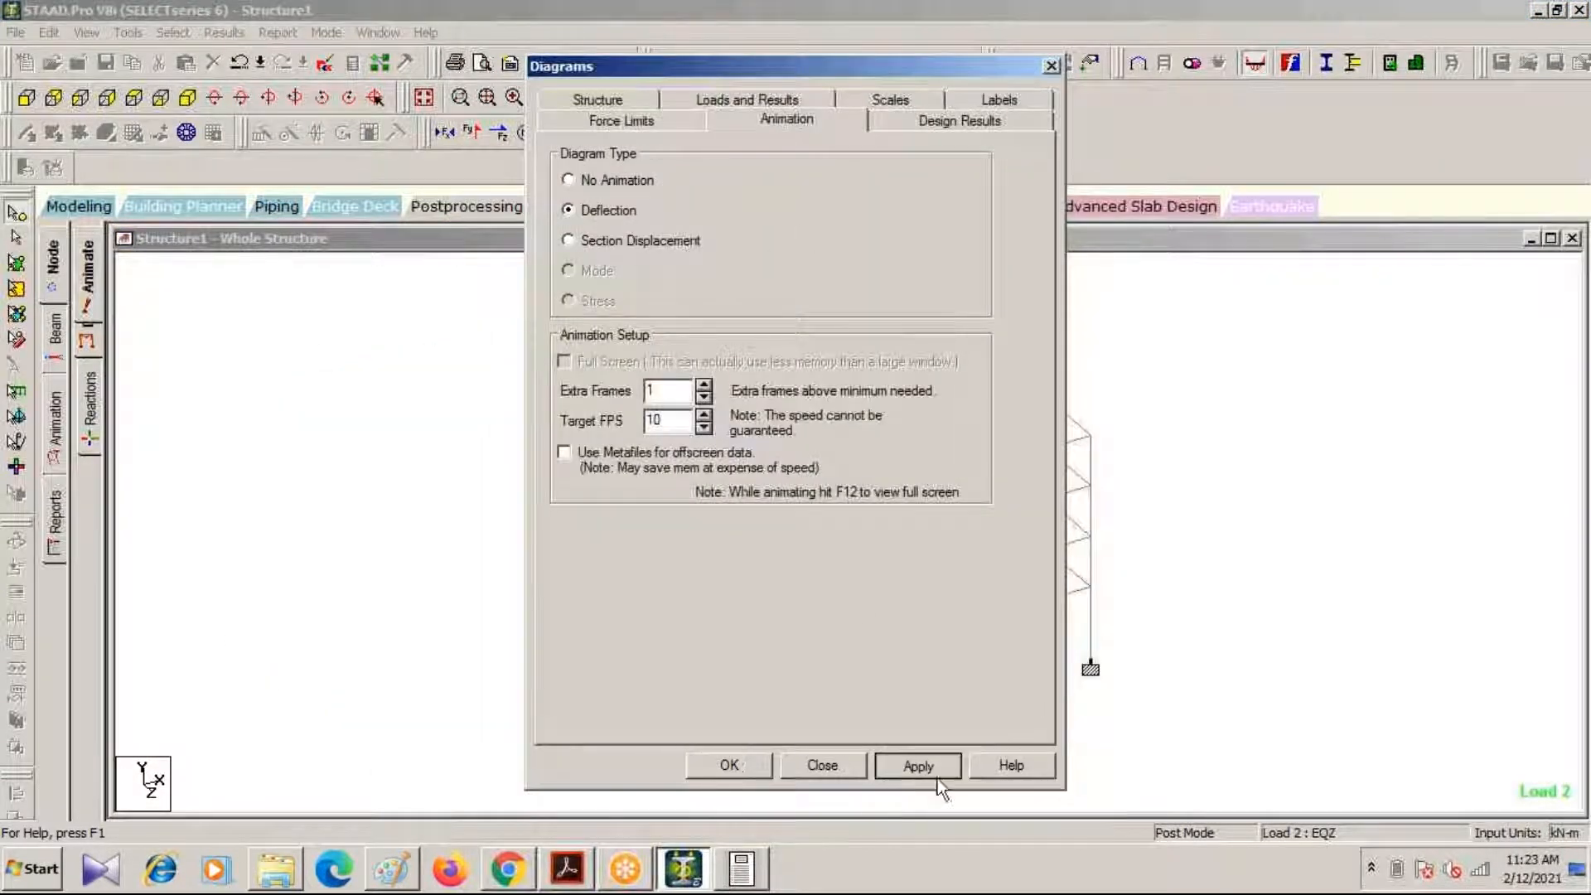
pyautogui.click(739, 768)
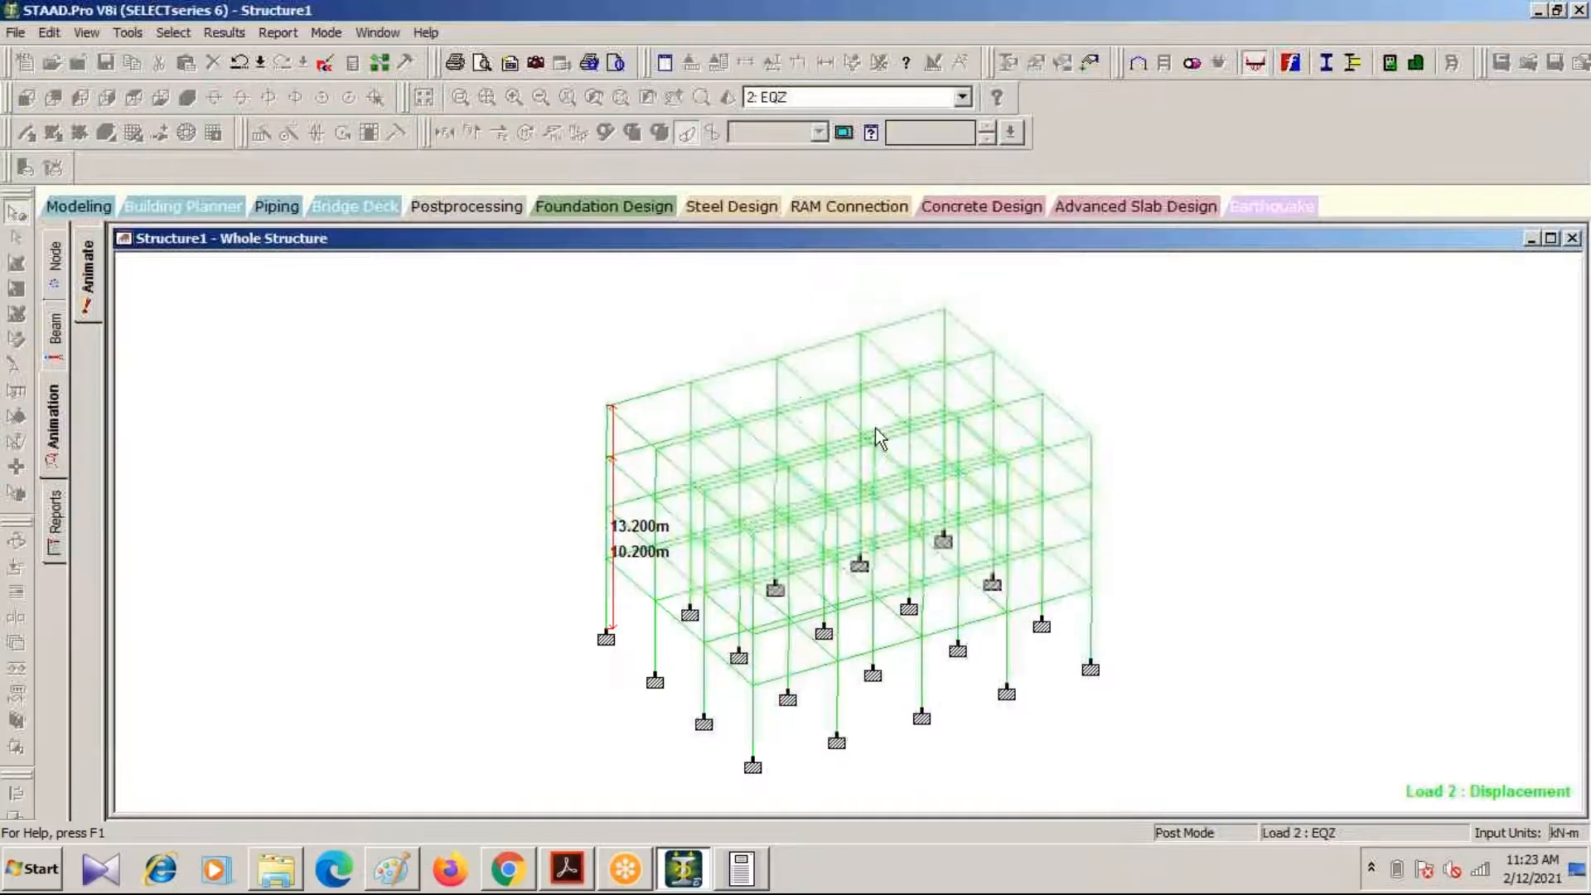
pyautogui.click(966, 93)
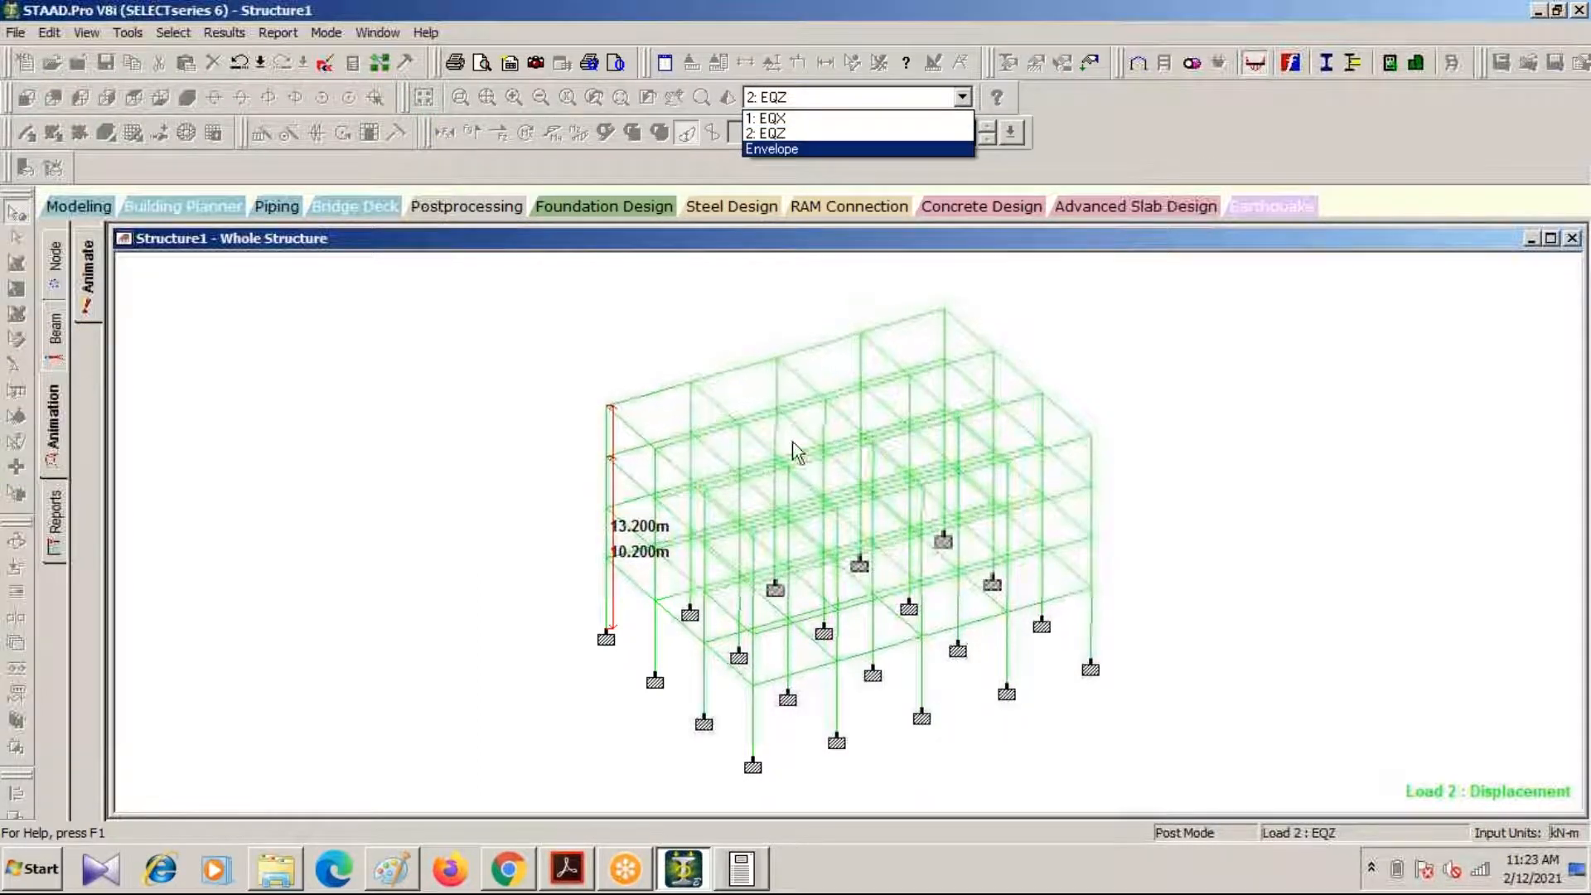
pyautogui.click(795, 118)
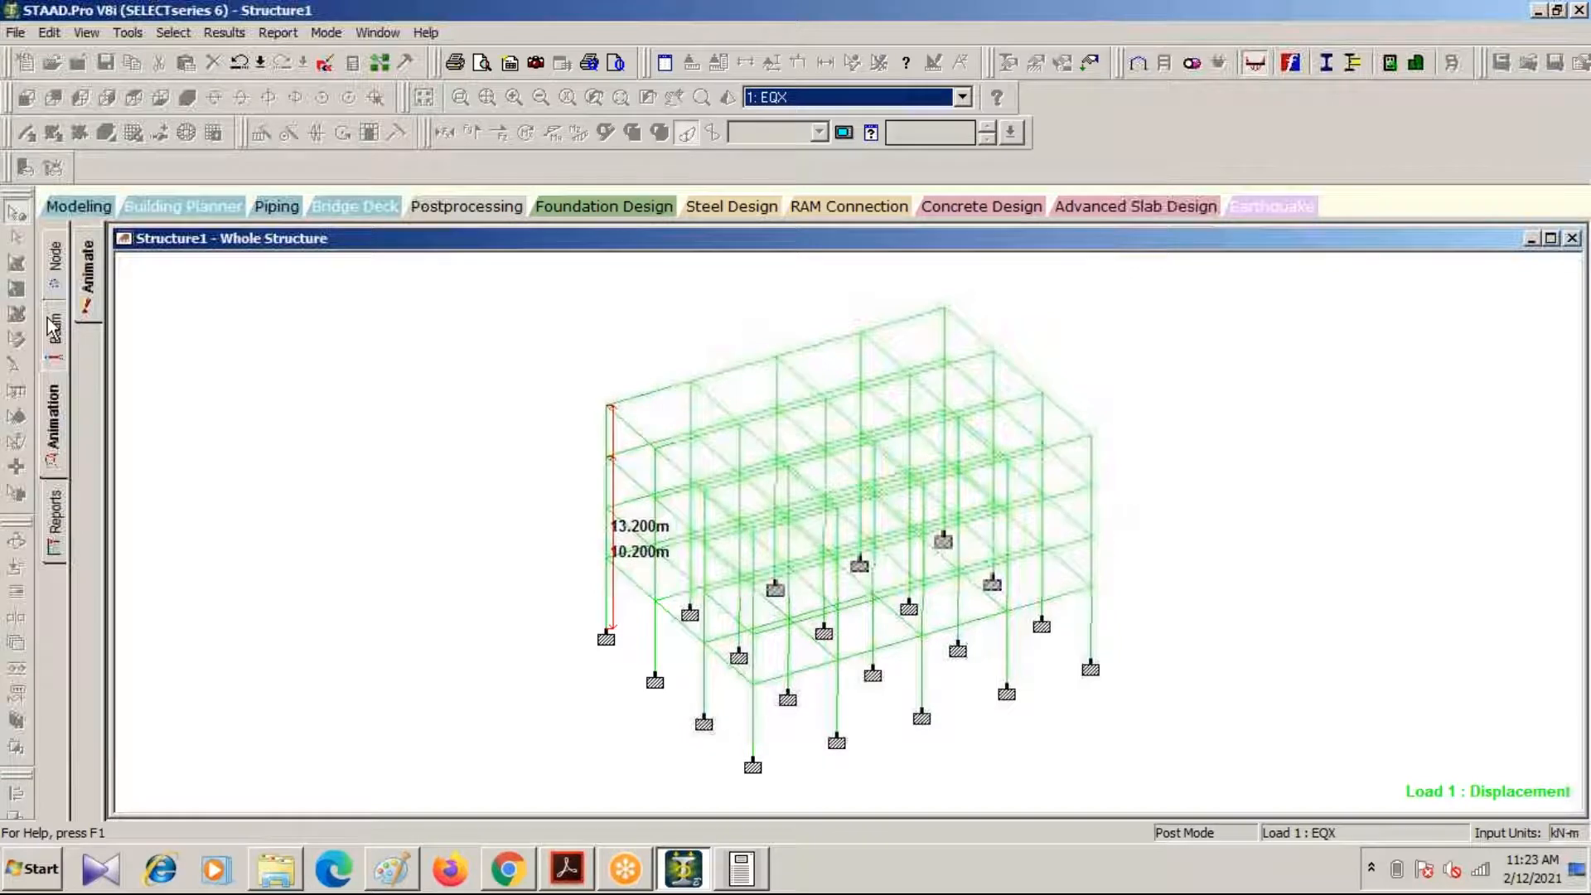
# Return to modeling and display the 1893 LOAD X 1 forces of load case EQX on the frame
pyautogui.click(74, 207)
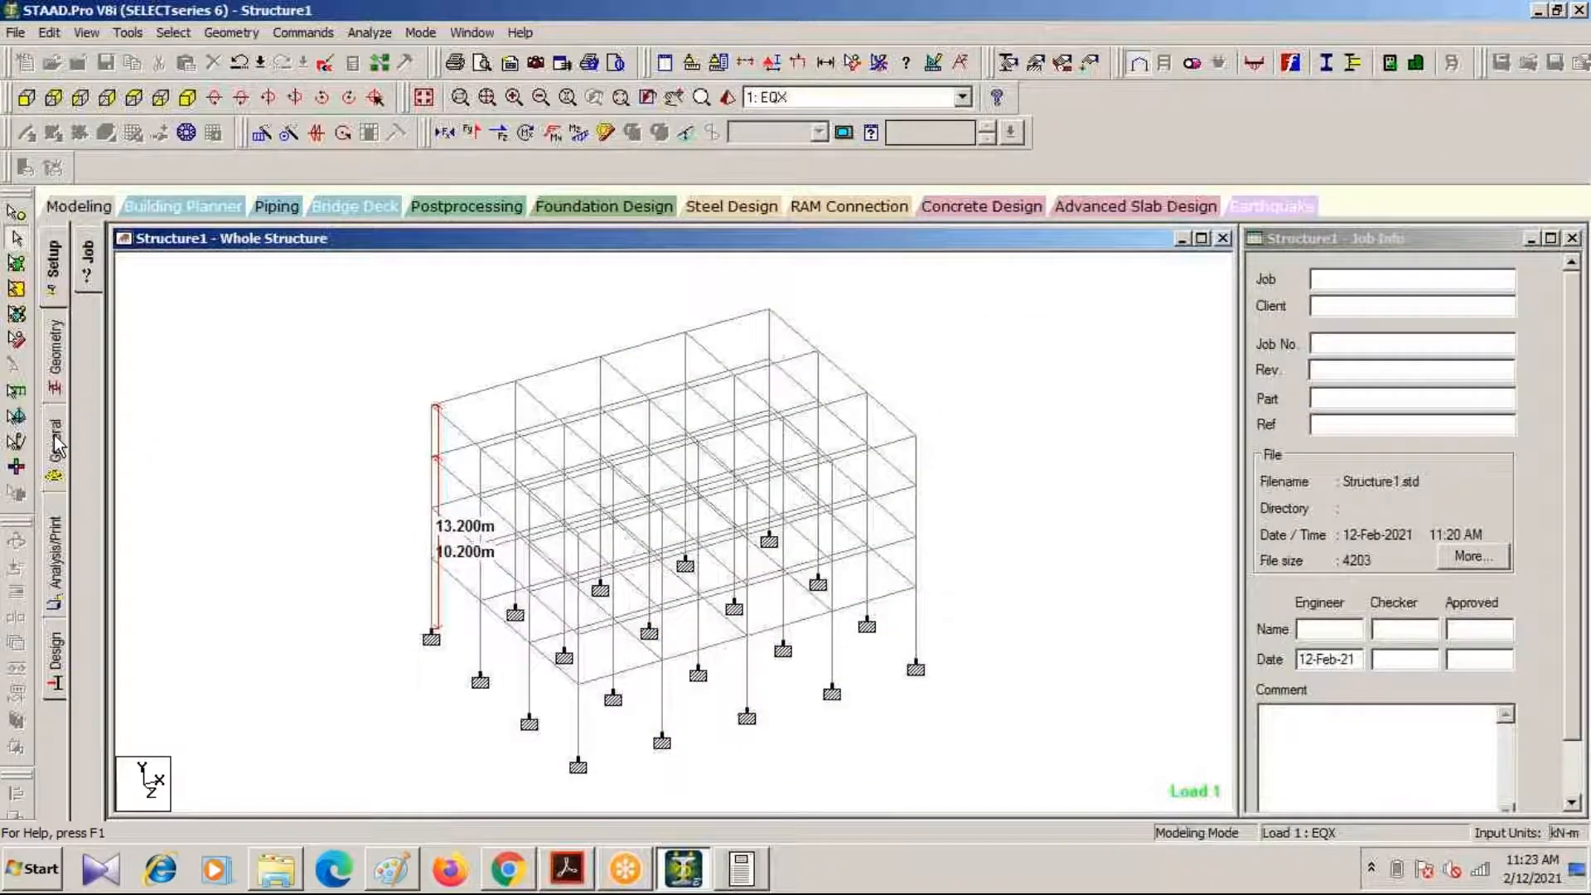
pyautogui.click(56, 364)
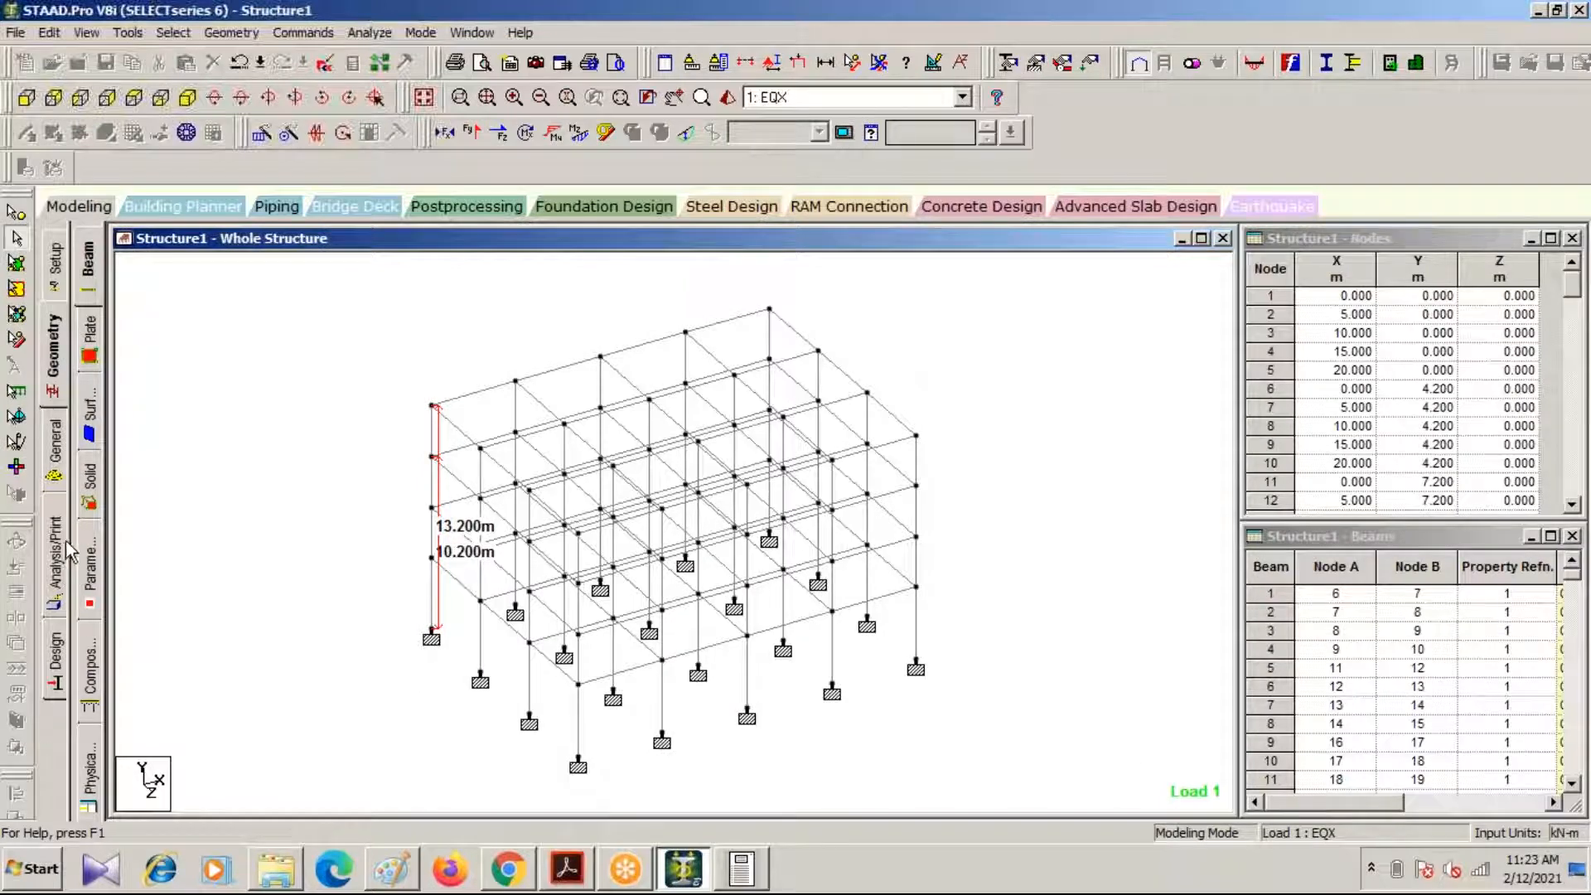
pyautogui.click(56, 452)
pyautogui.click(93, 570)
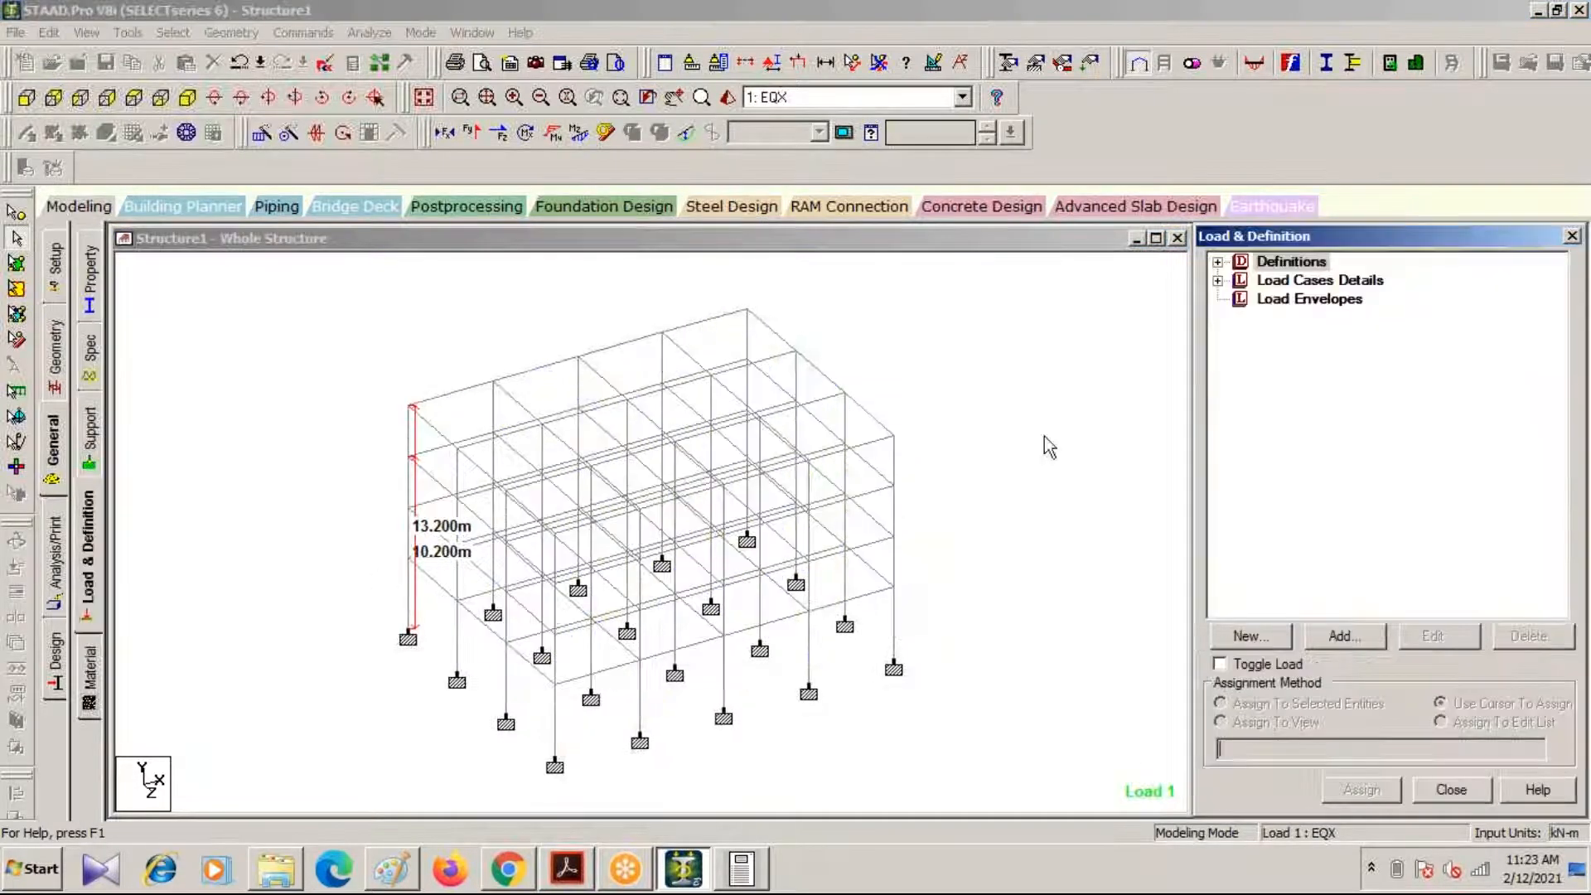
pyautogui.click(1217, 280)
pyautogui.click(1241, 298)
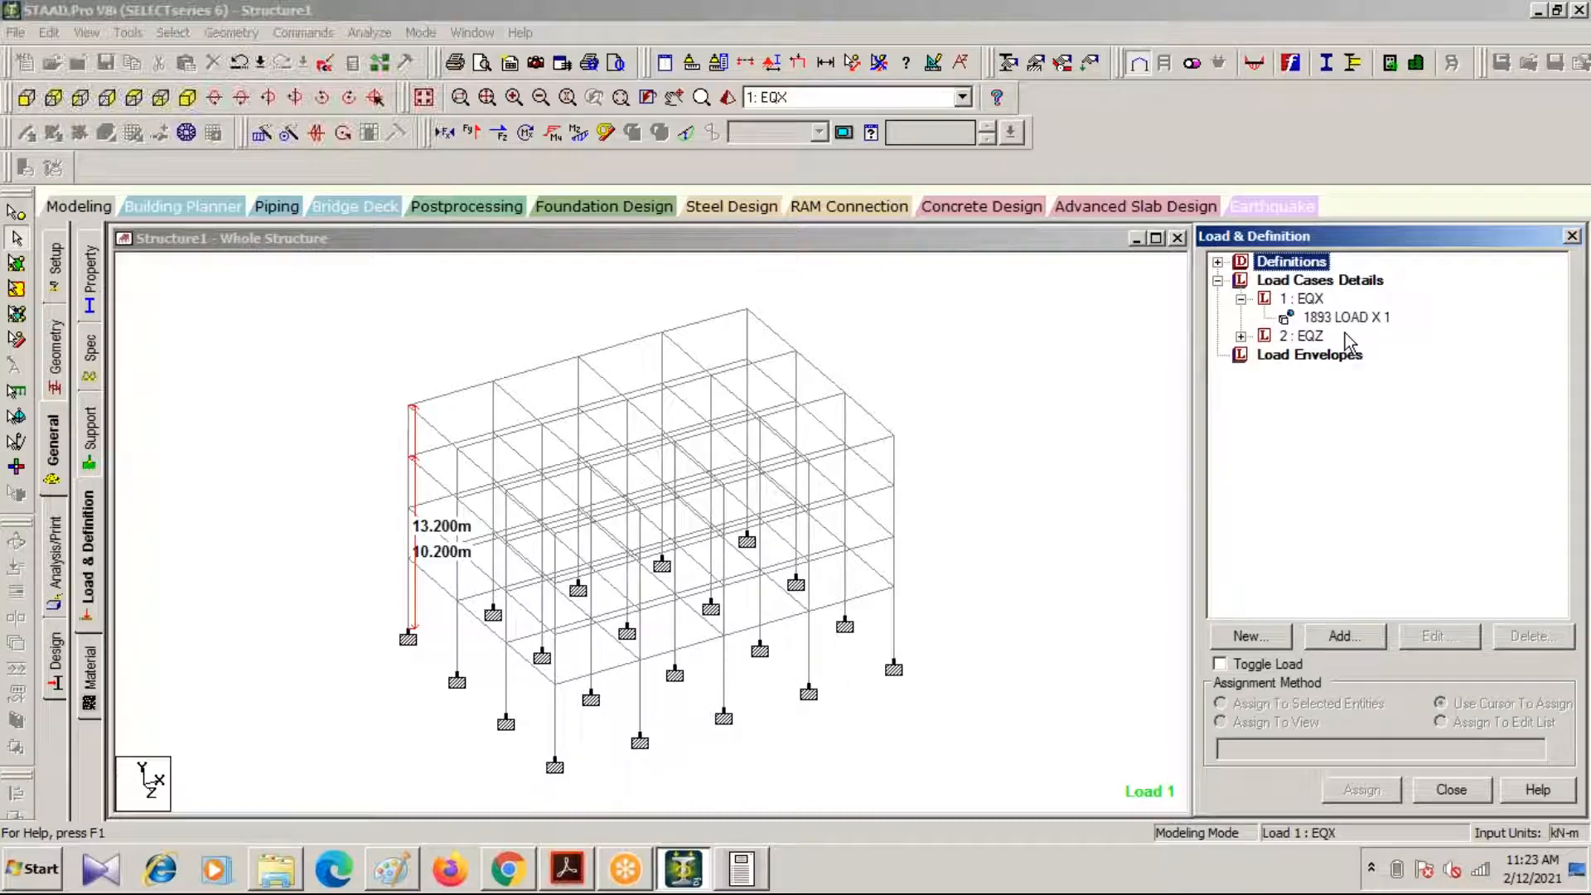
pyautogui.click(1334, 319)
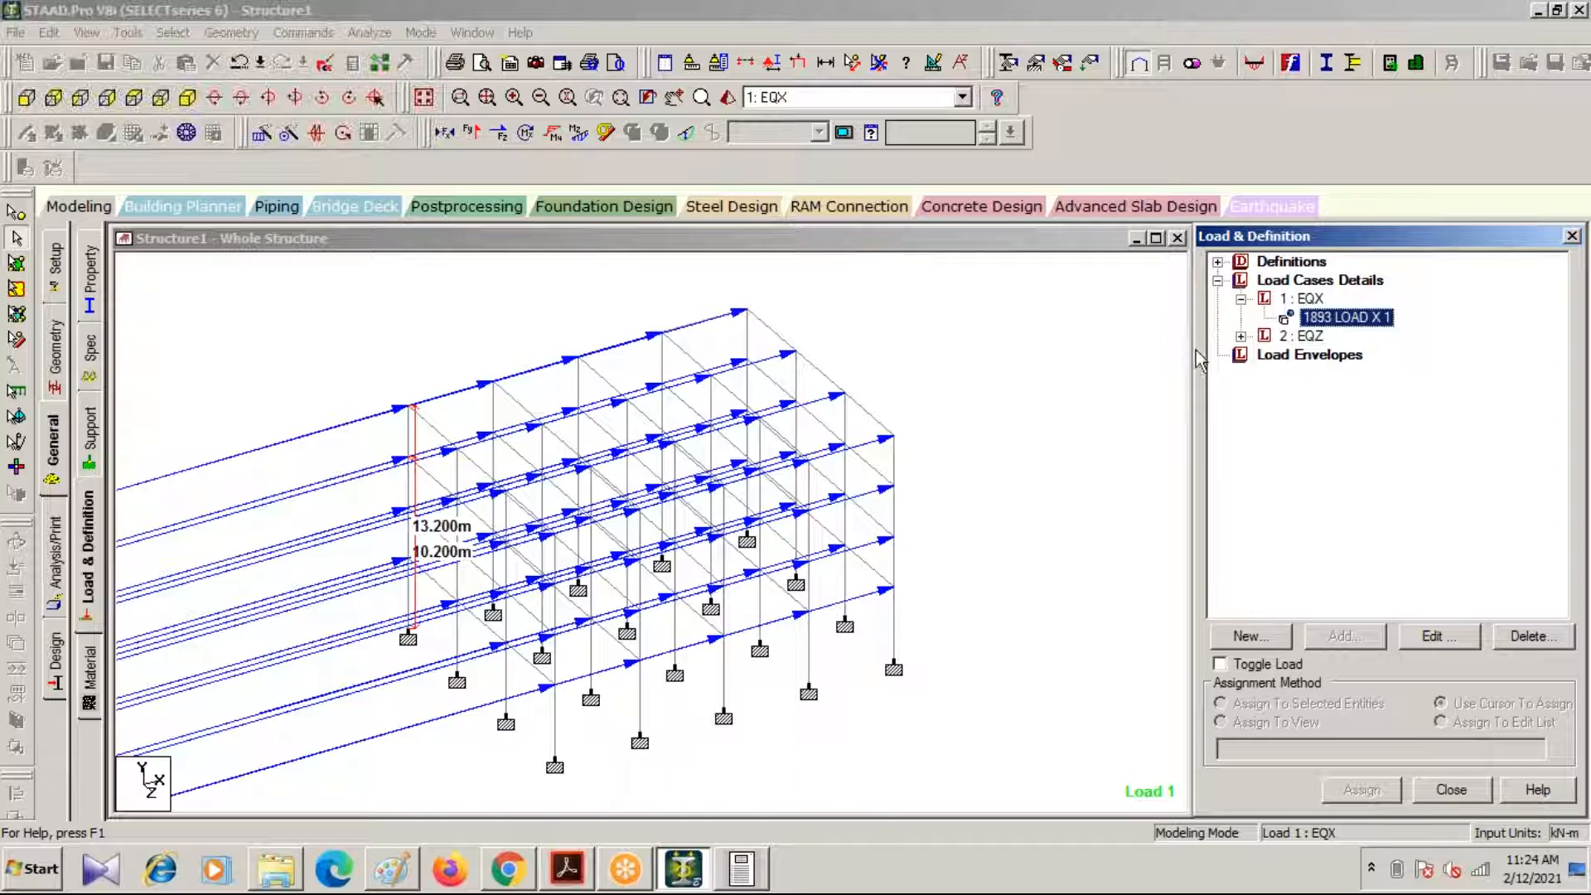
# View the frame in front elevation and set the point force display scale to 4 kN per m, applied immediately
pyautogui.click(25, 99)
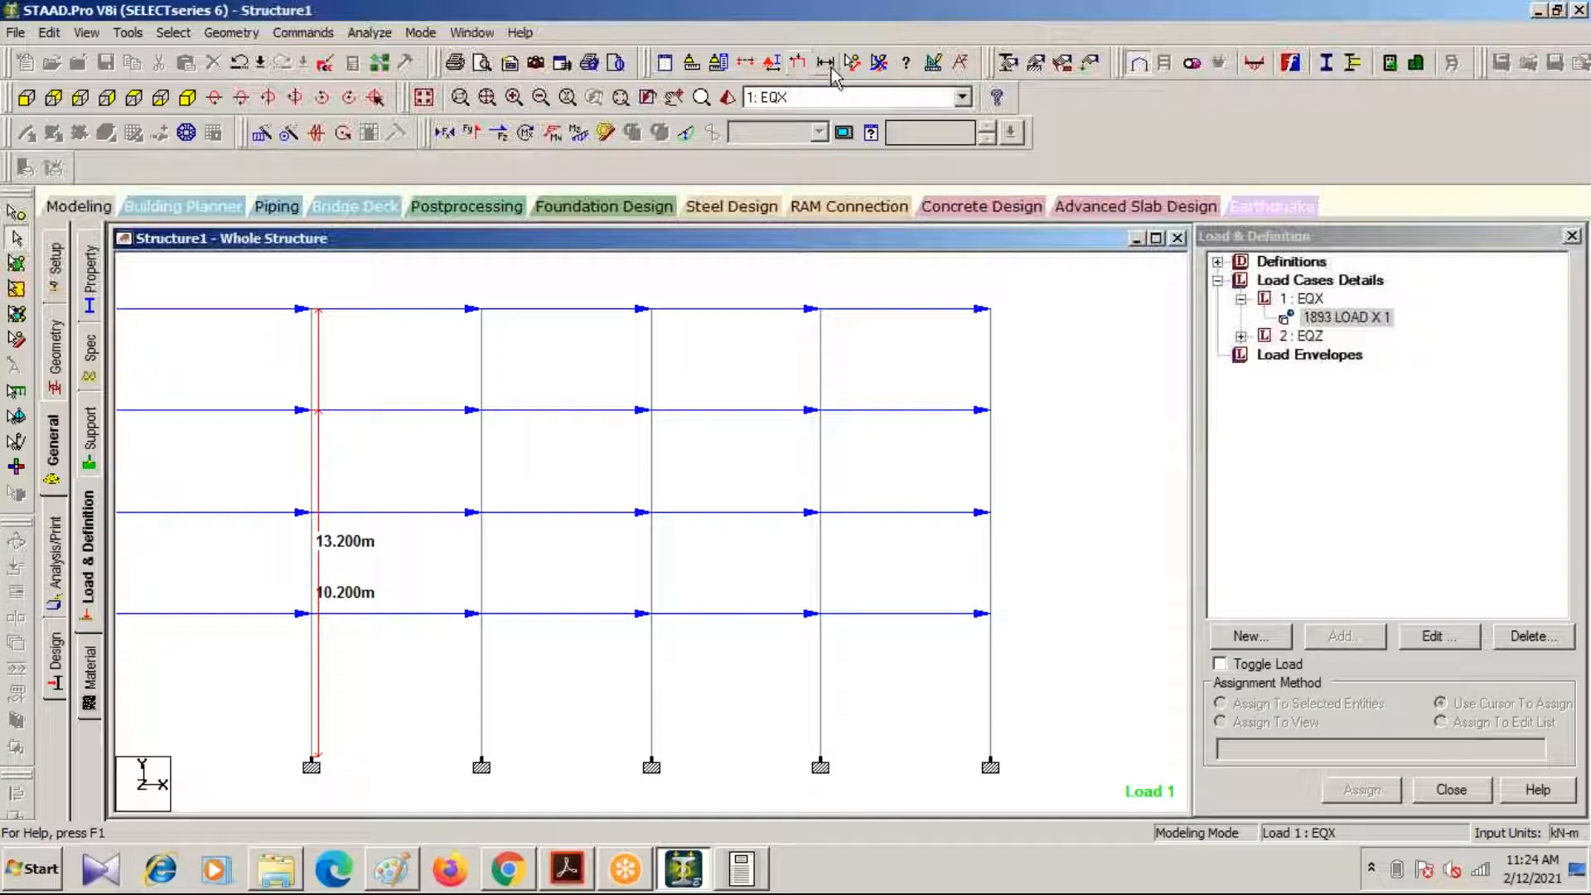
pyautogui.click(774, 65)
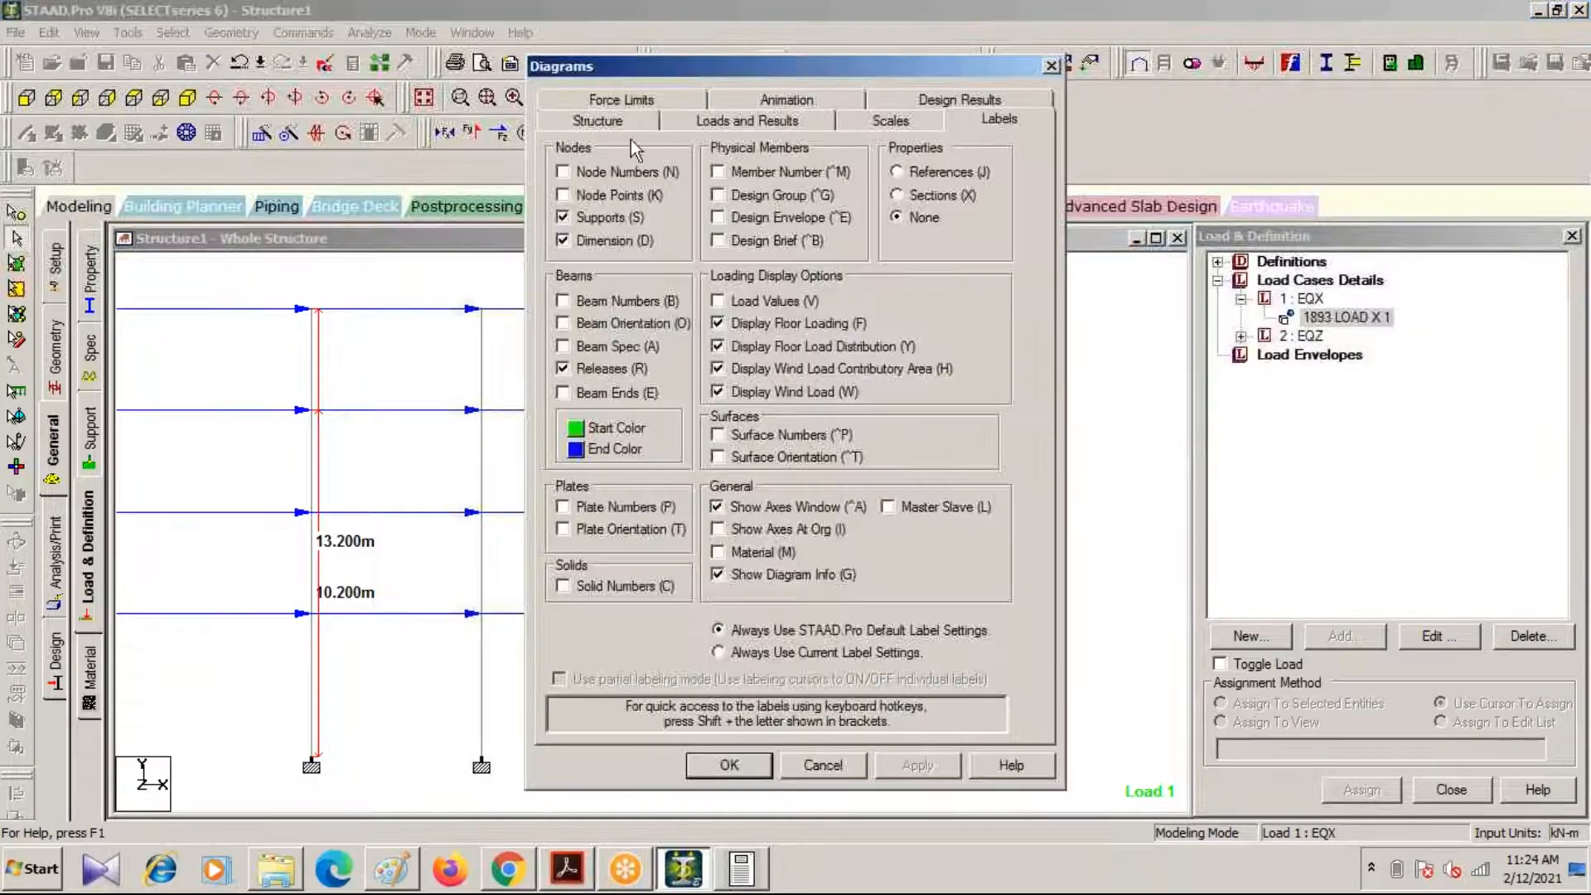
pyautogui.click(891, 120)
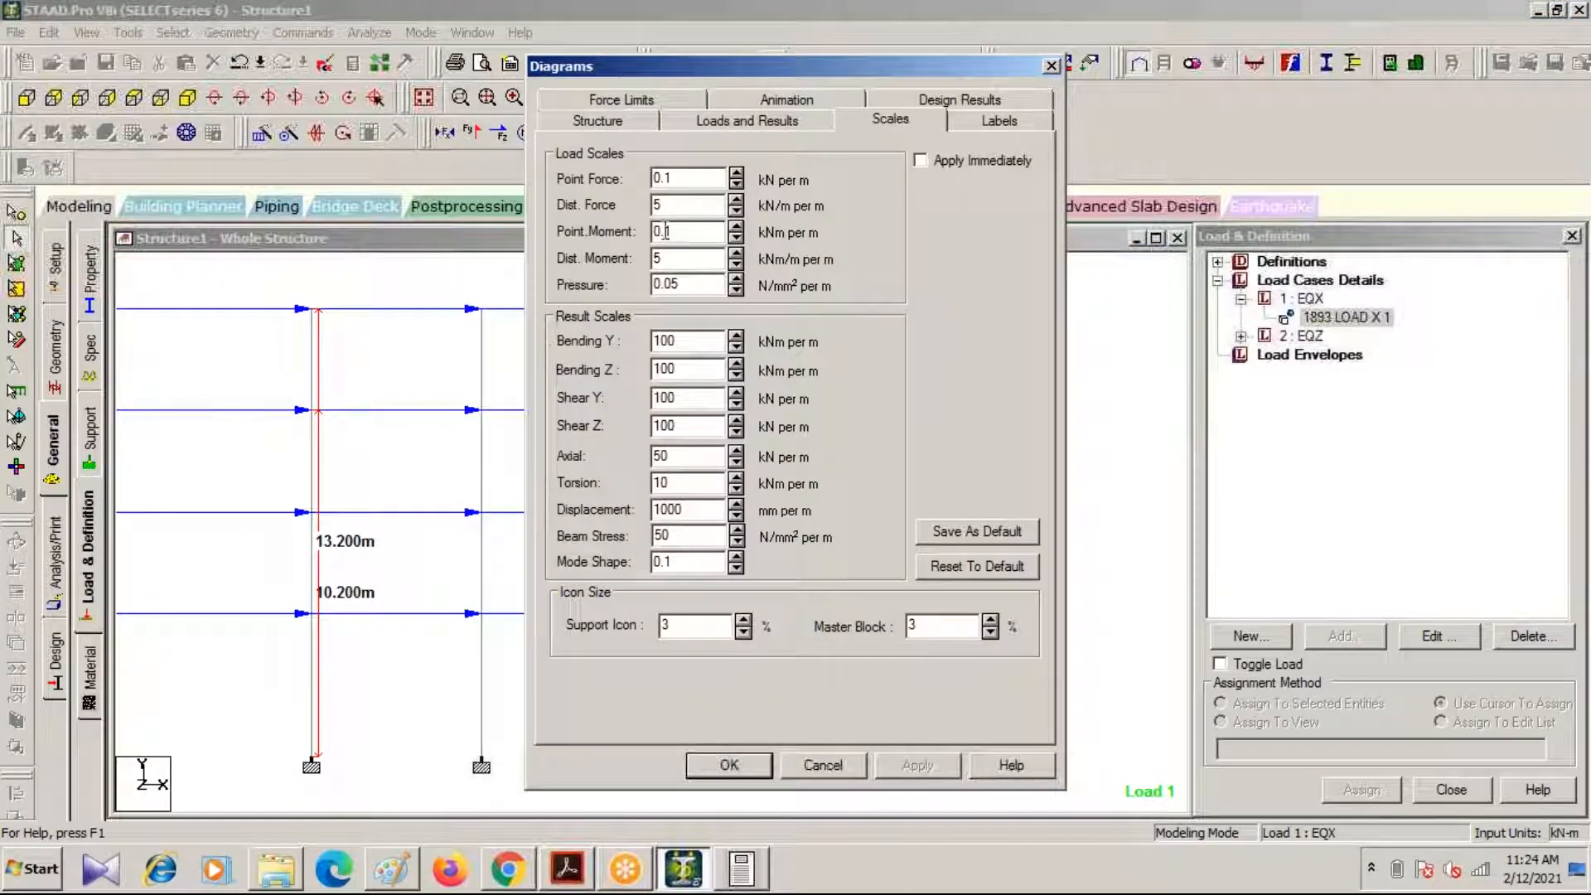
pyautogui.click(921, 160)
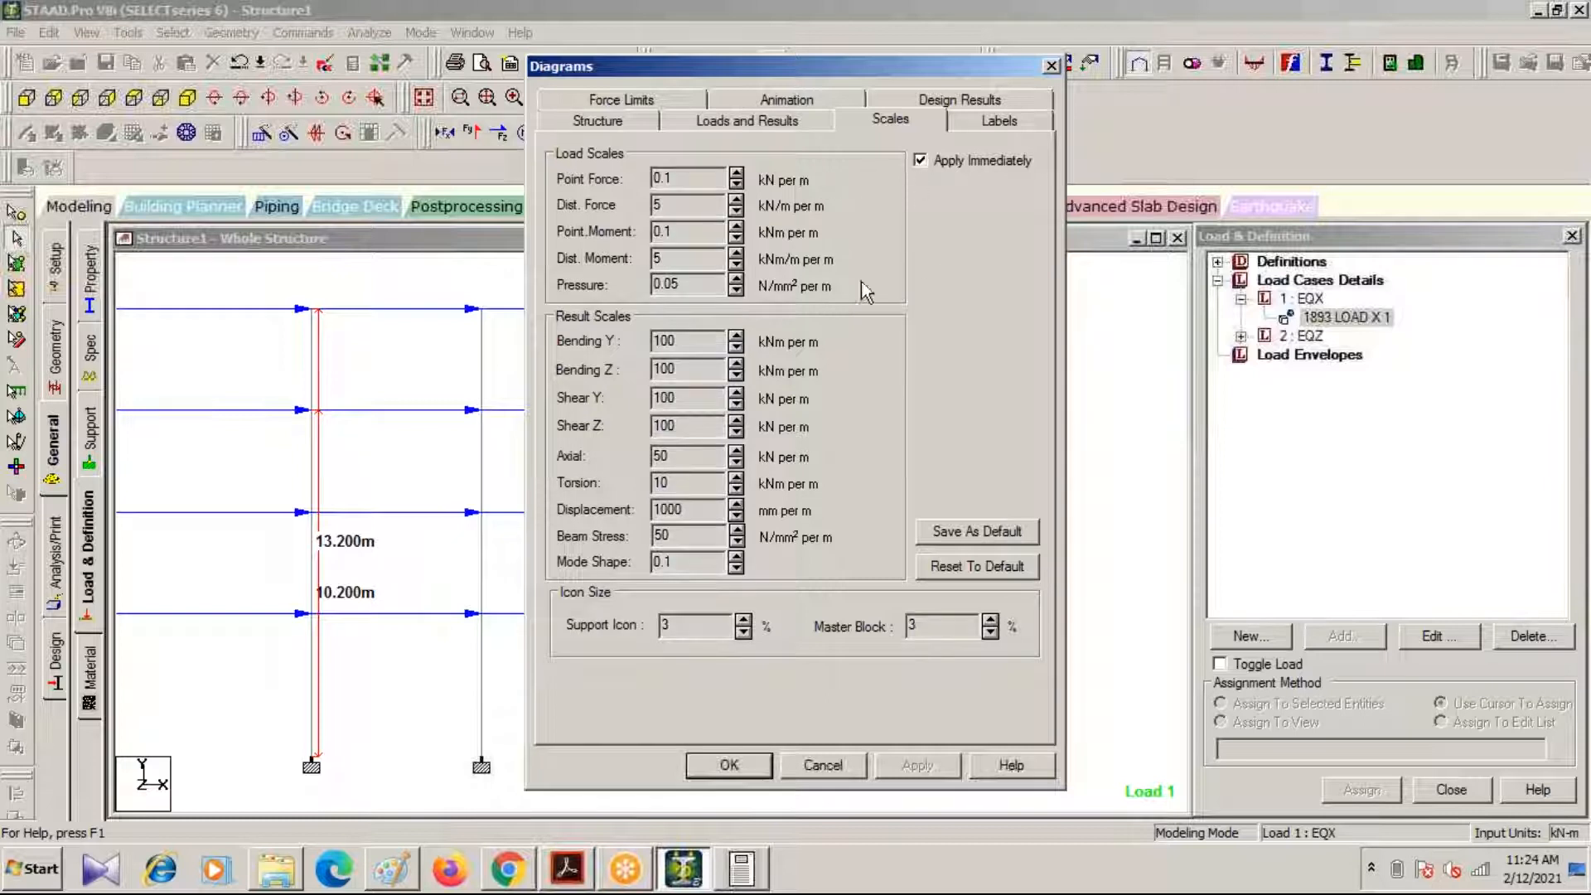
pyautogui.click(737, 173)
pyautogui.click(736, 174)
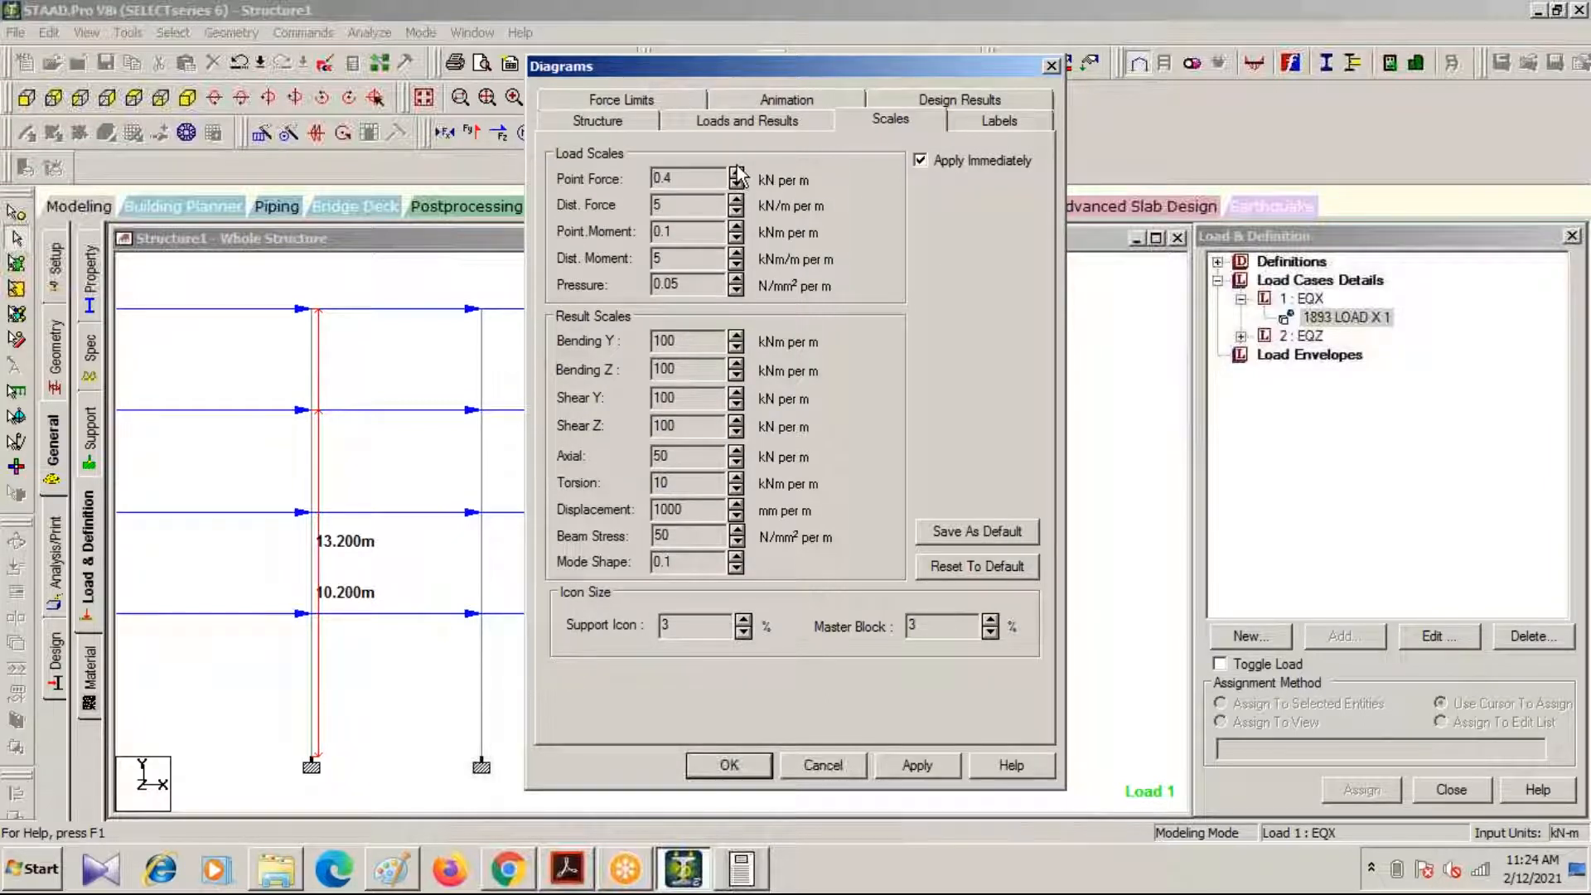
pyautogui.click(735, 174)
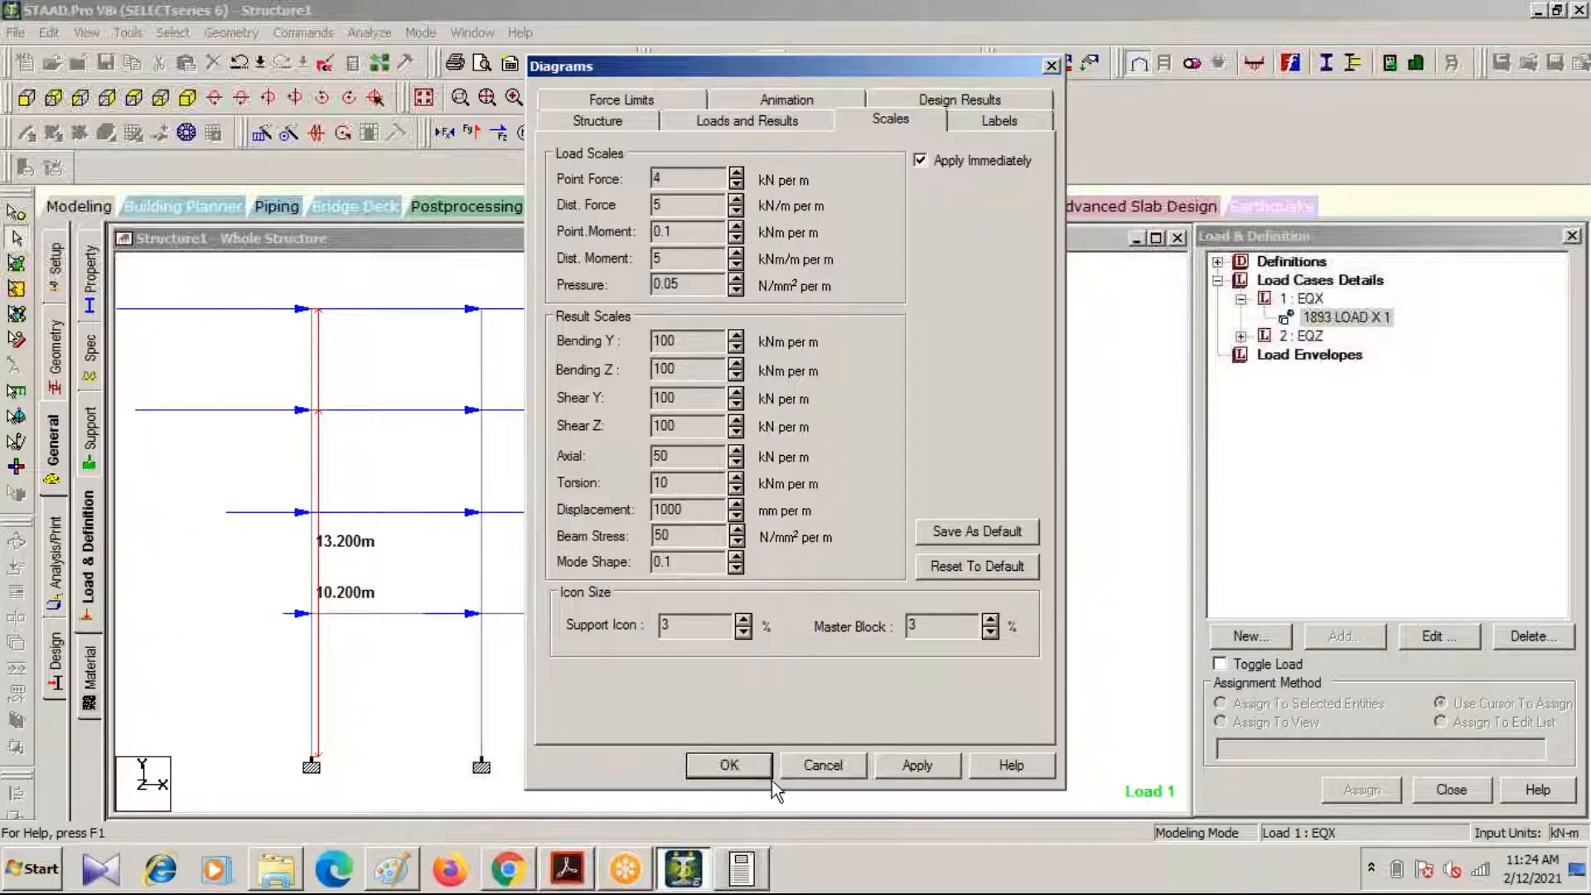
pyautogui.click(909, 774)
pyautogui.click(728, 765)
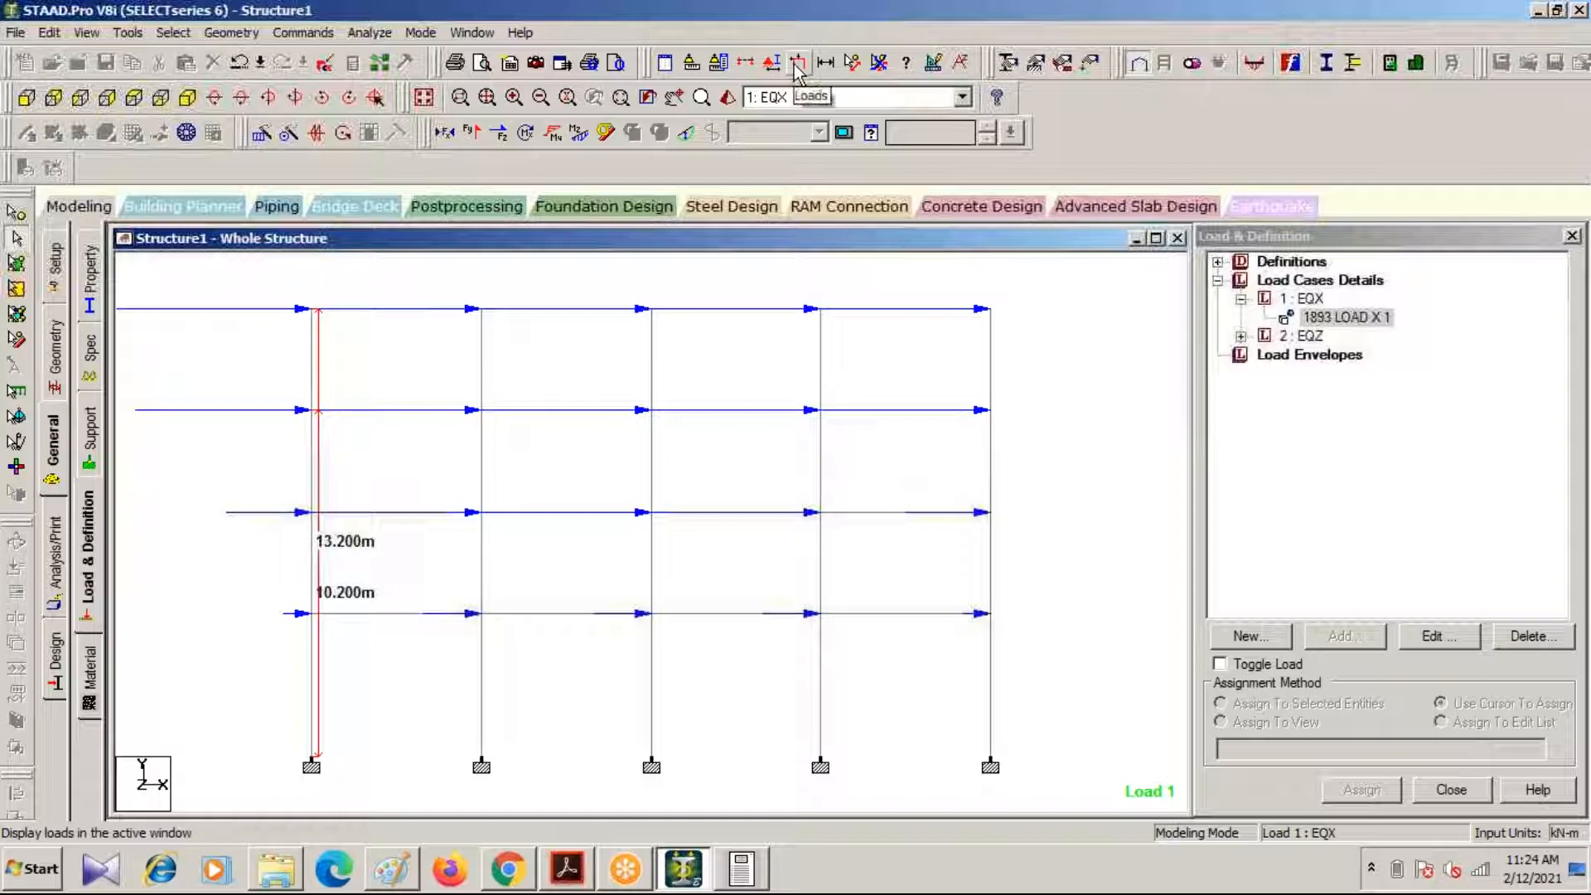
# Restrict the view to the lowest storey with a window section, remove the dimension labels, and show it in isometric view
pyautogui.click(746, 62)
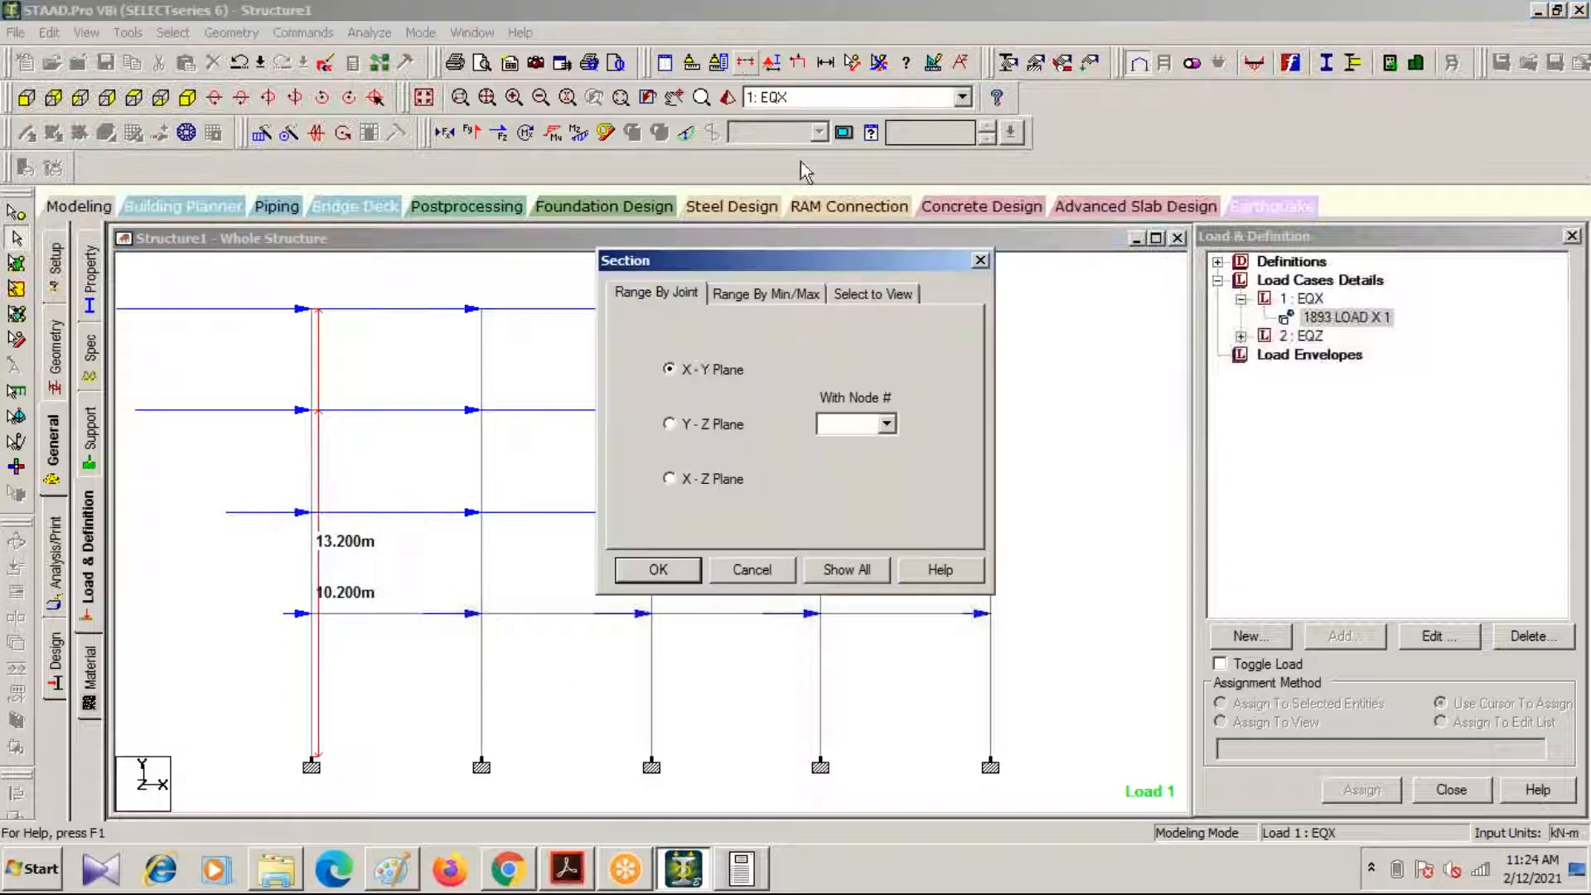
pyautogui.click(855, 295)
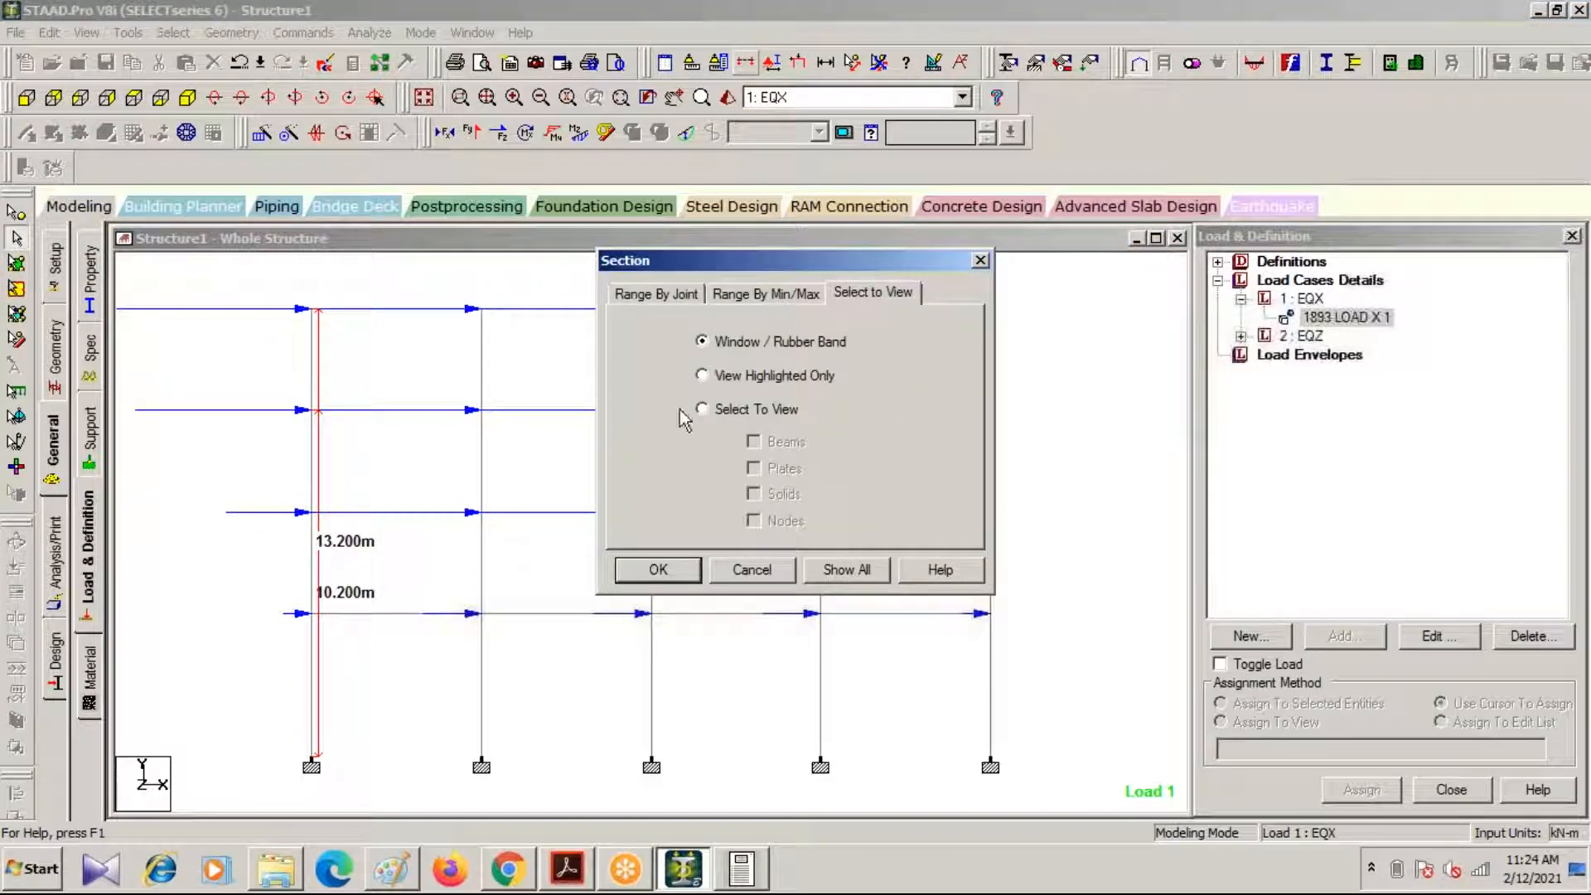
pyautogui.click(656, 570)
pyautogui.moveTo(232, 587); pyautogui.dragTo(1036, 803)
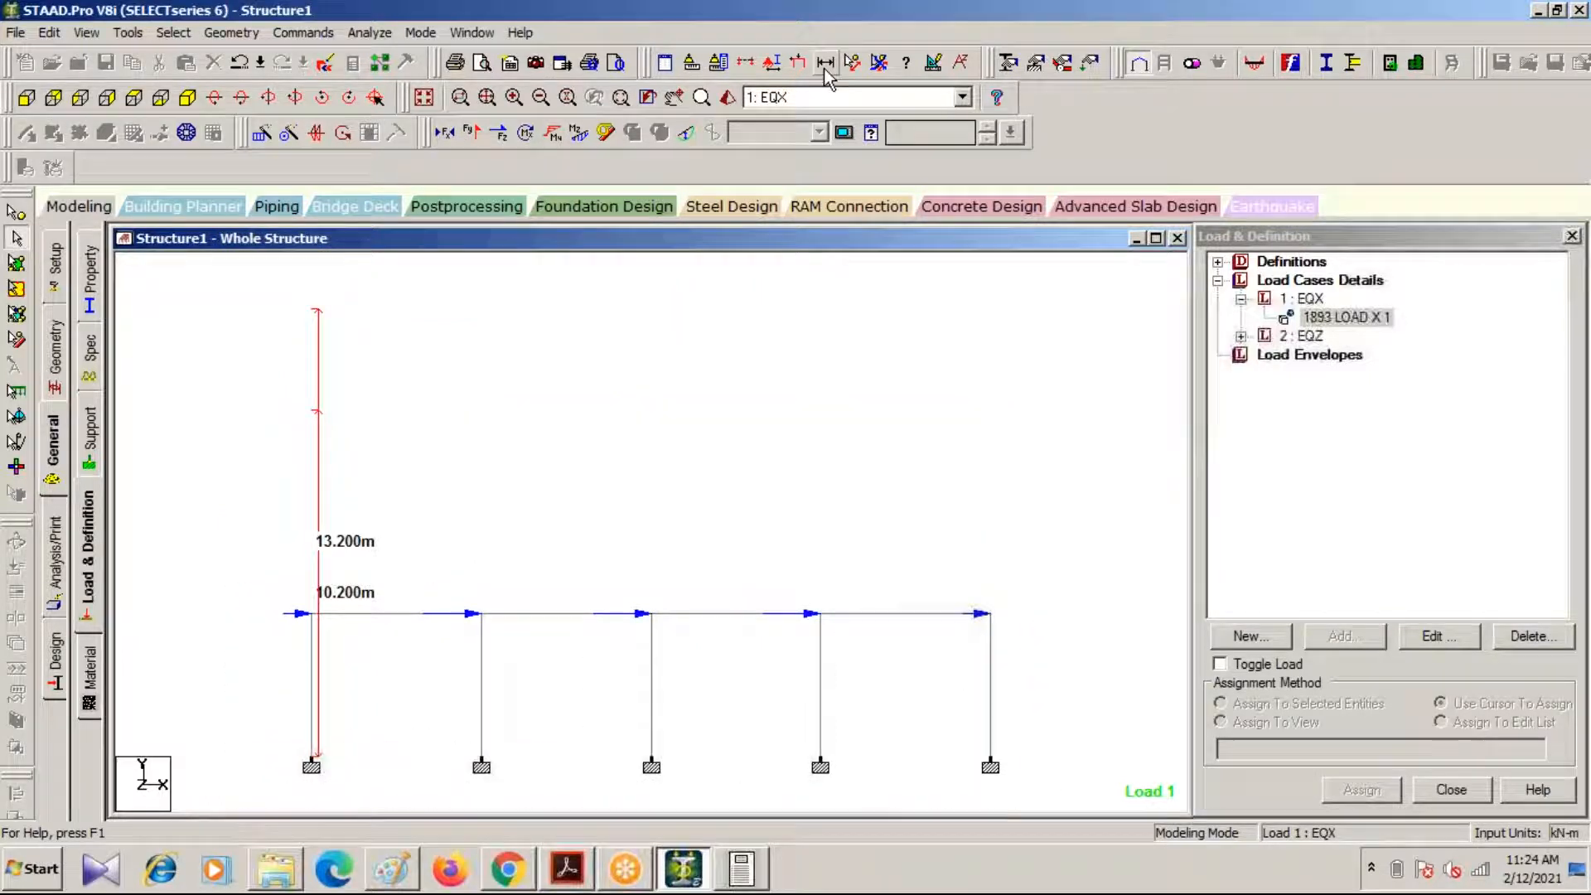
pyautogui.click(879, 62)
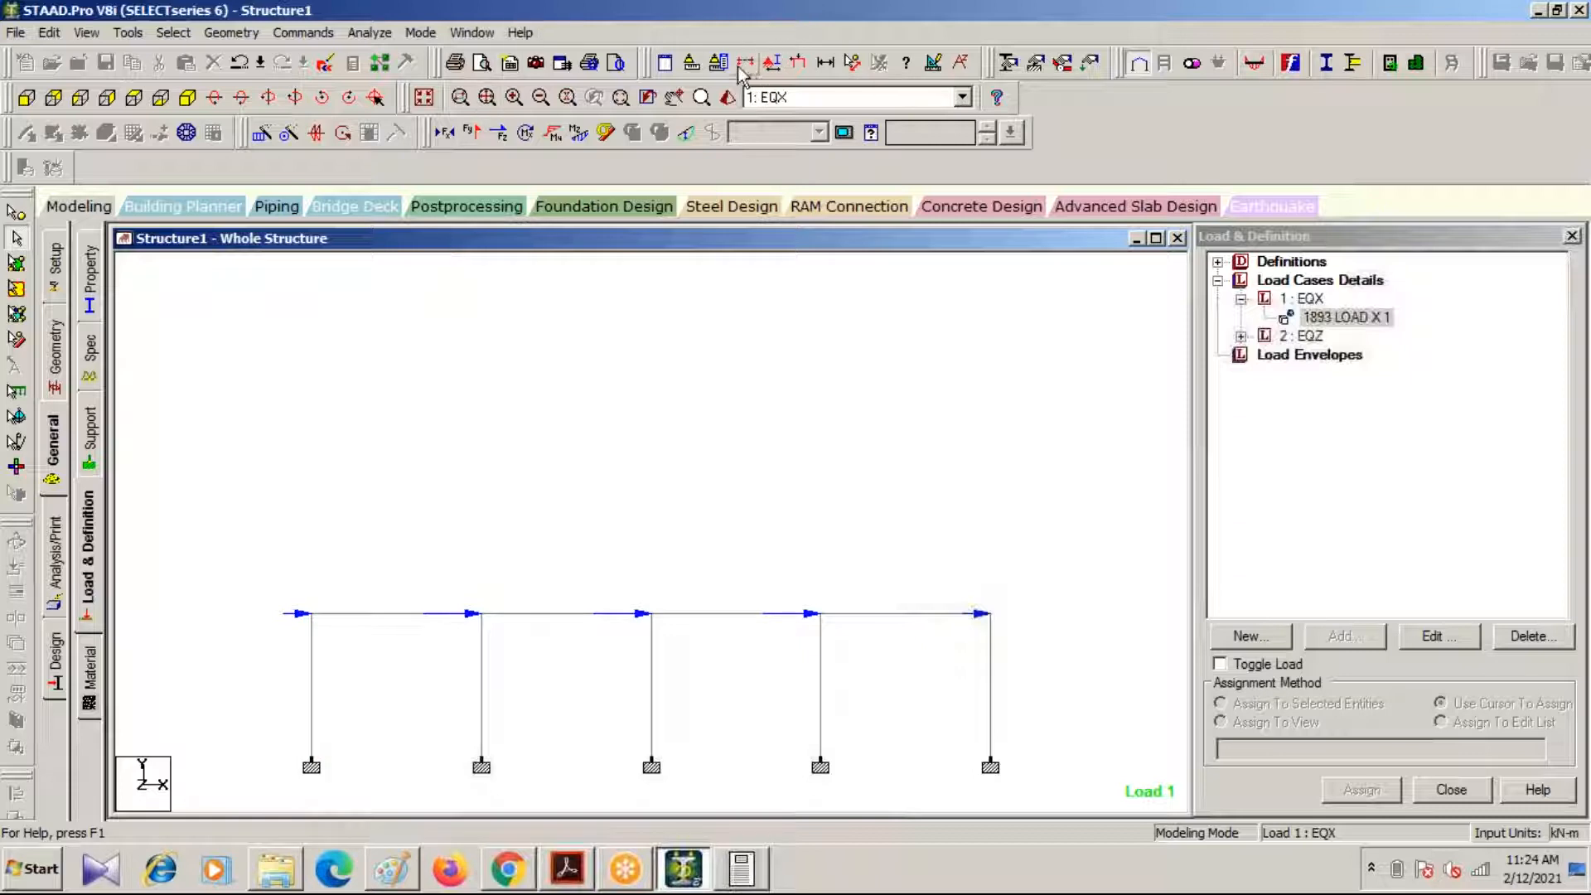
pyautogui.click(184, 98)
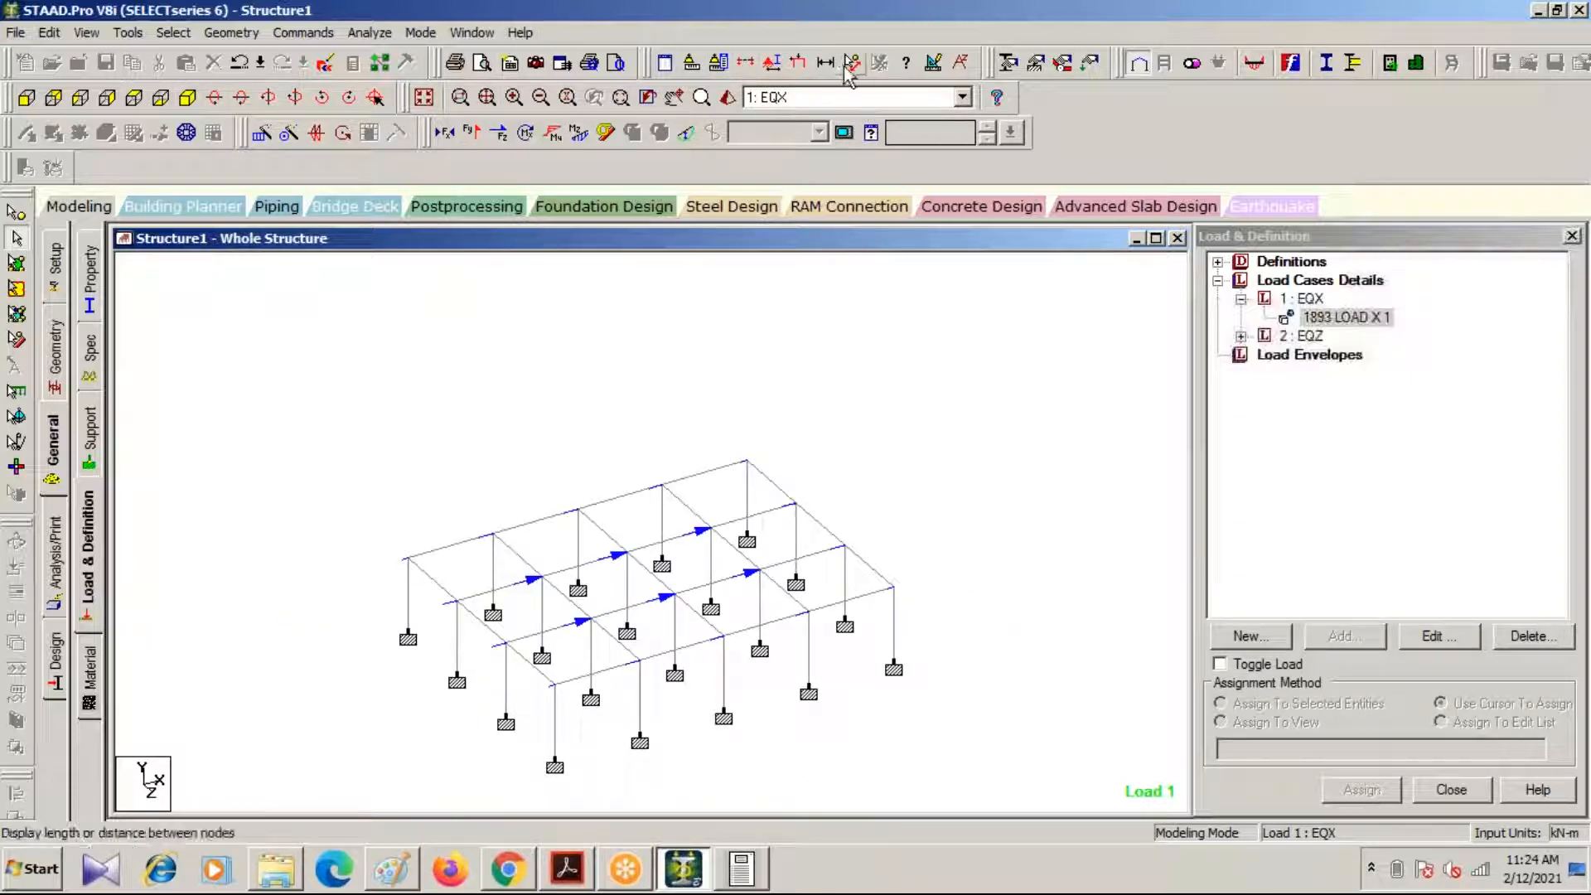
# Turn on the load value labels and inspect the seismic joint forces on the lowest floor level
pyautogui.click(772, 63)
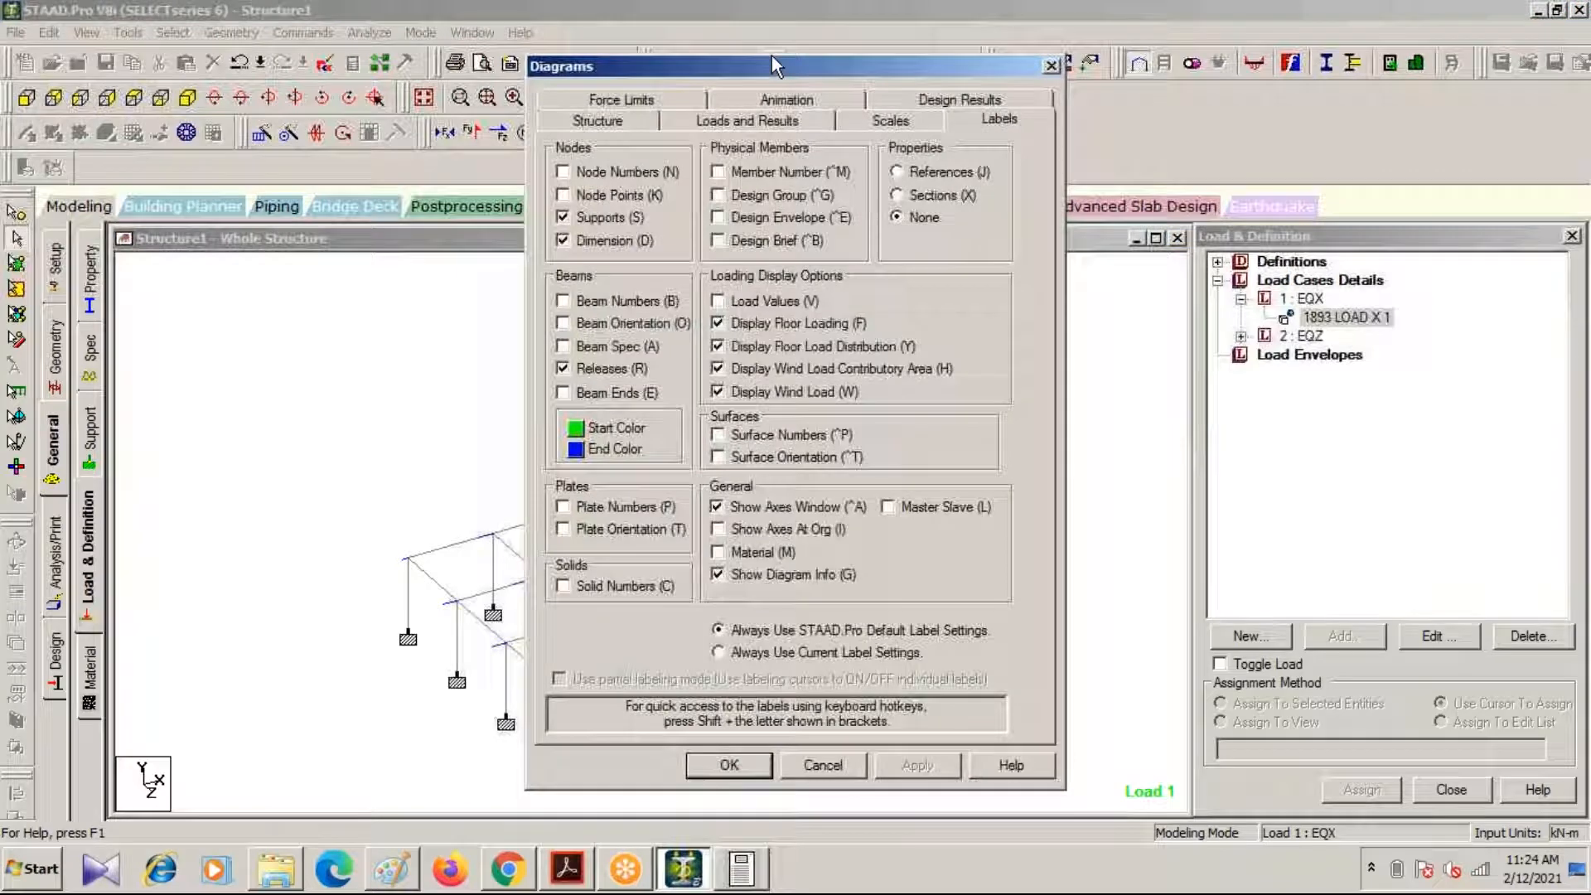
pyautogui.click(719, 302)
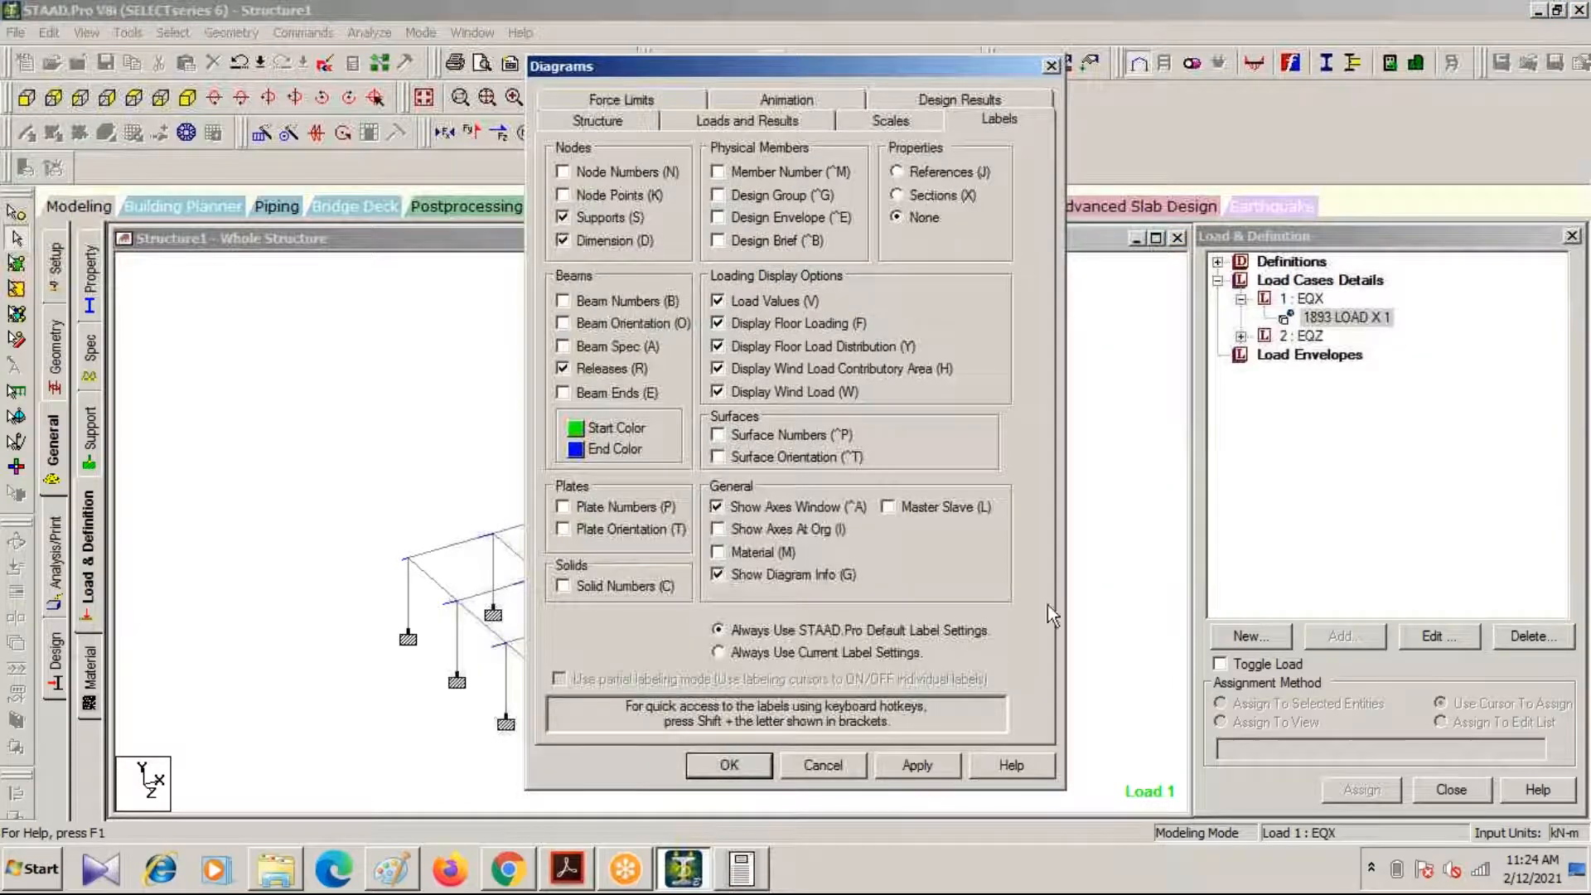
pyautogui.click(916, 765)
pyautogui.click(741, 765)
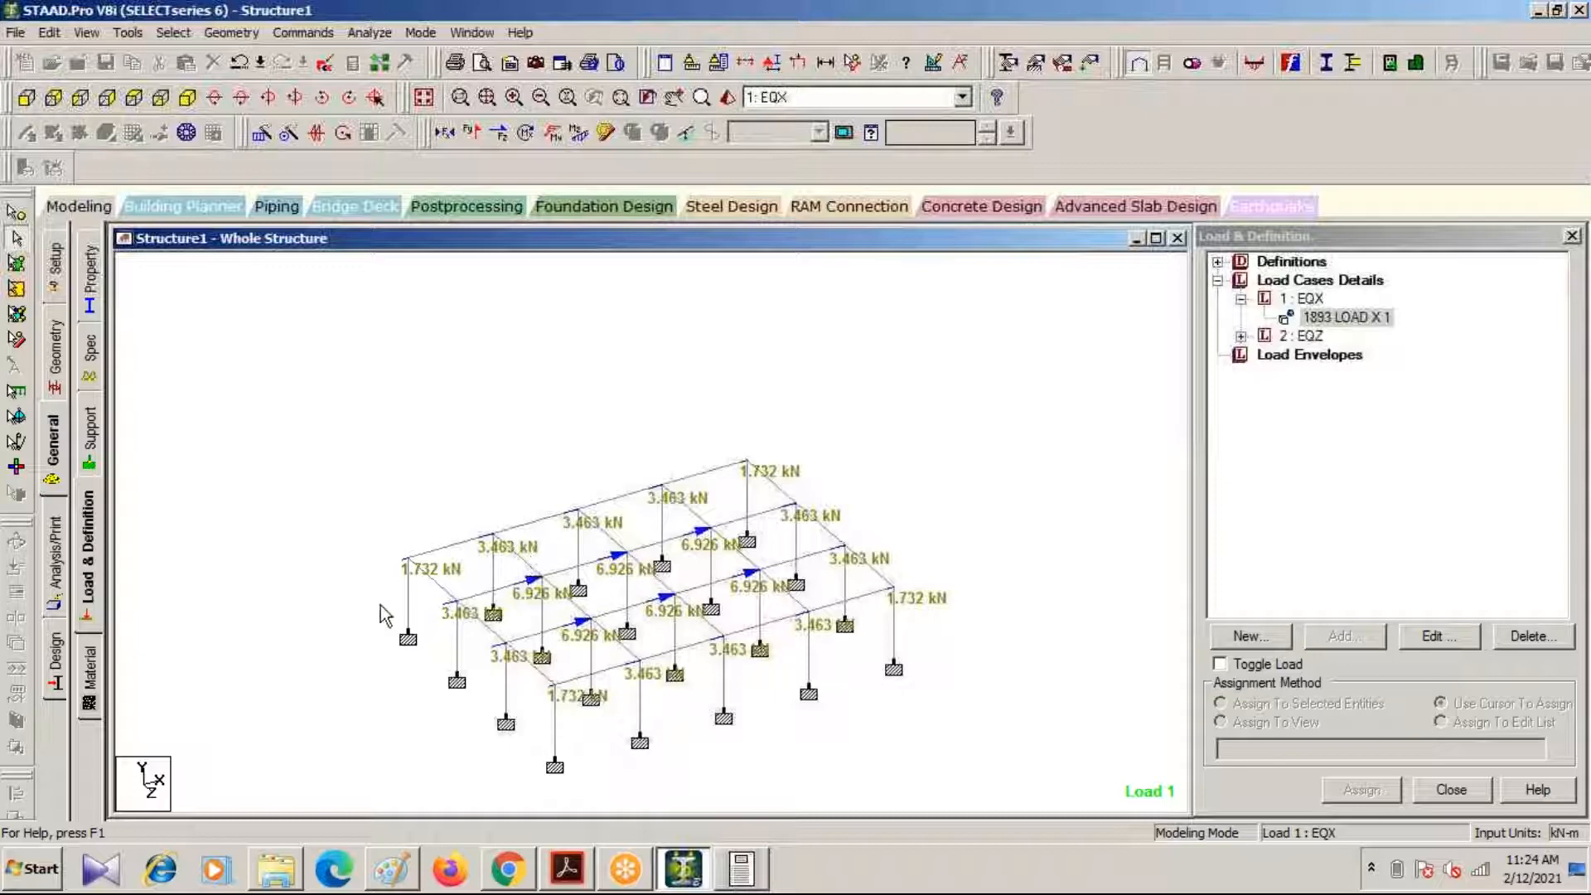
pyautogui.scroll(2, 377, 576)
pyautogui.moveTo(429, 590); pyautogui.dragTo(466, 533, button='middle')
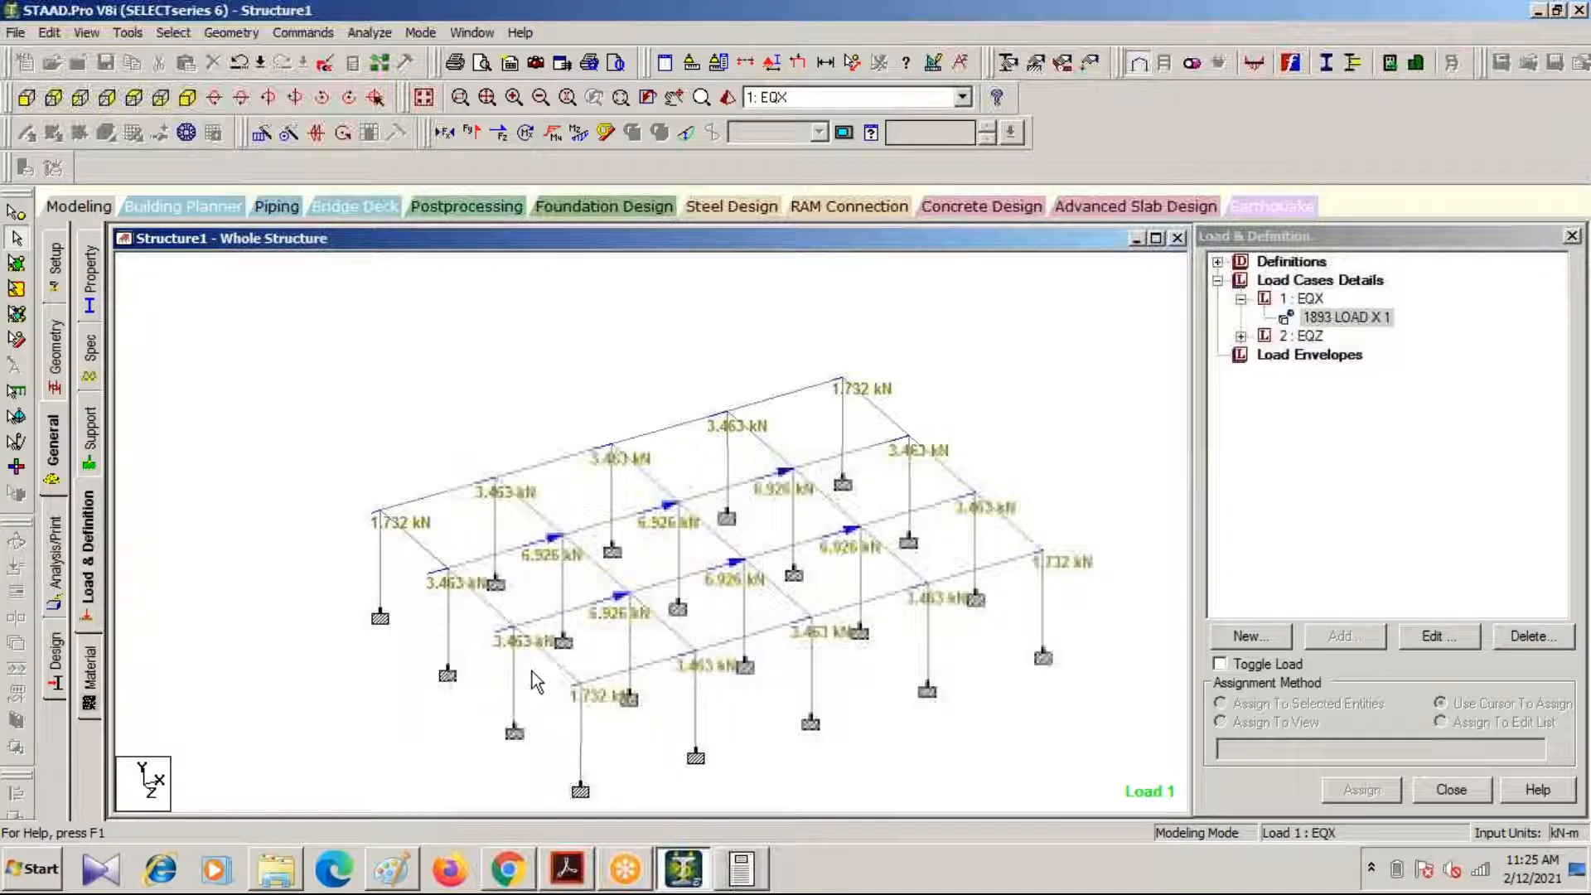
pyautogui.scroll(2, 675, 736)
pyautogui.scroll(2, 683, 733)
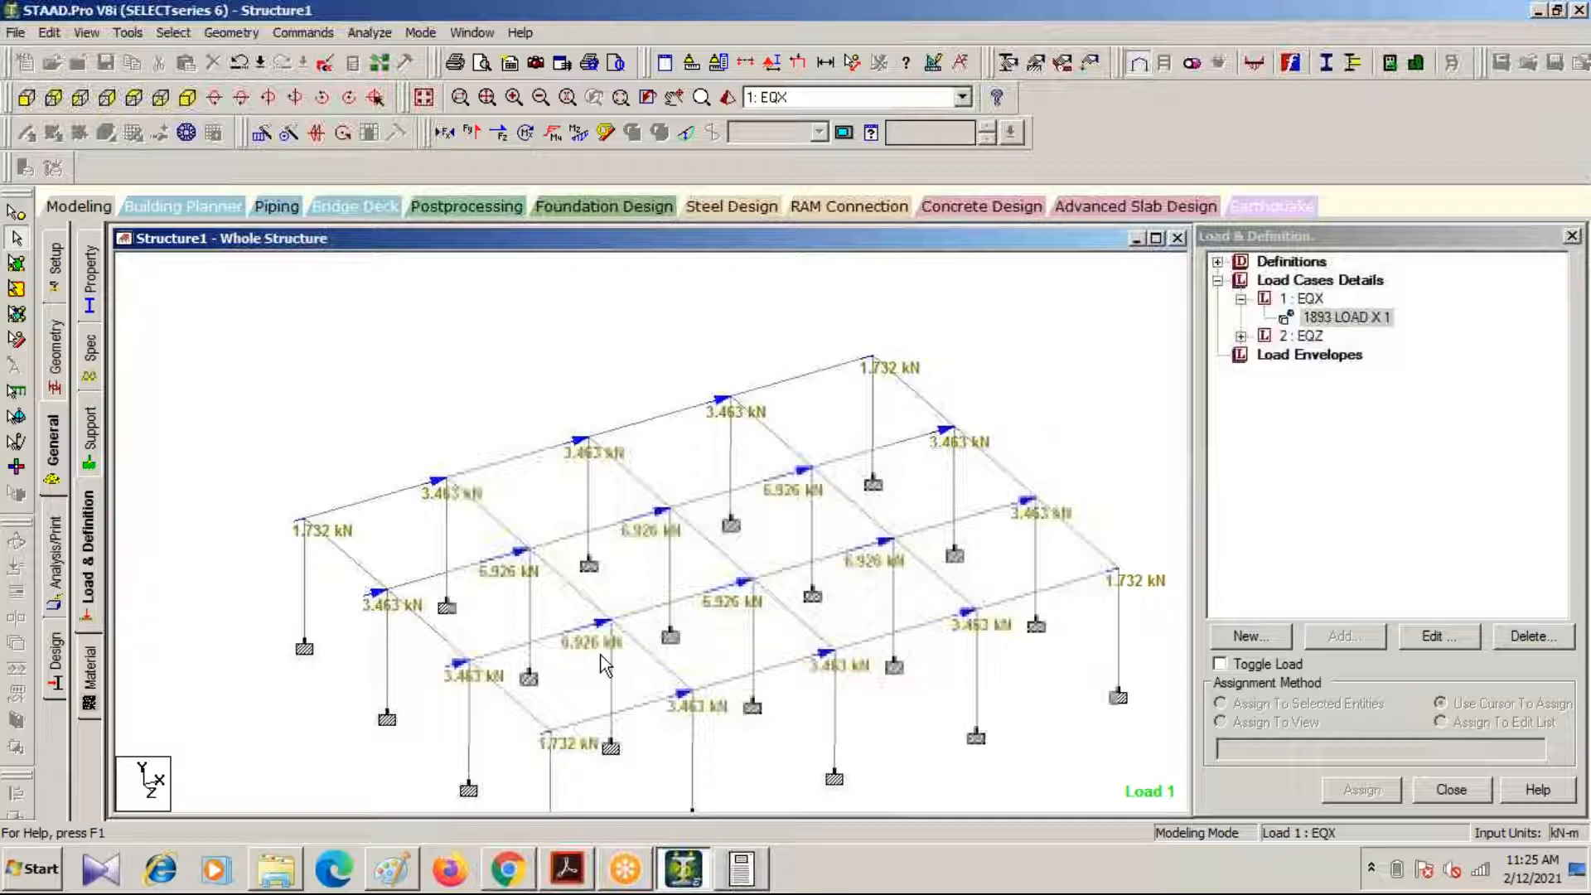
pyautogui.click(774, 67)
pyautogui.click(718, 299)
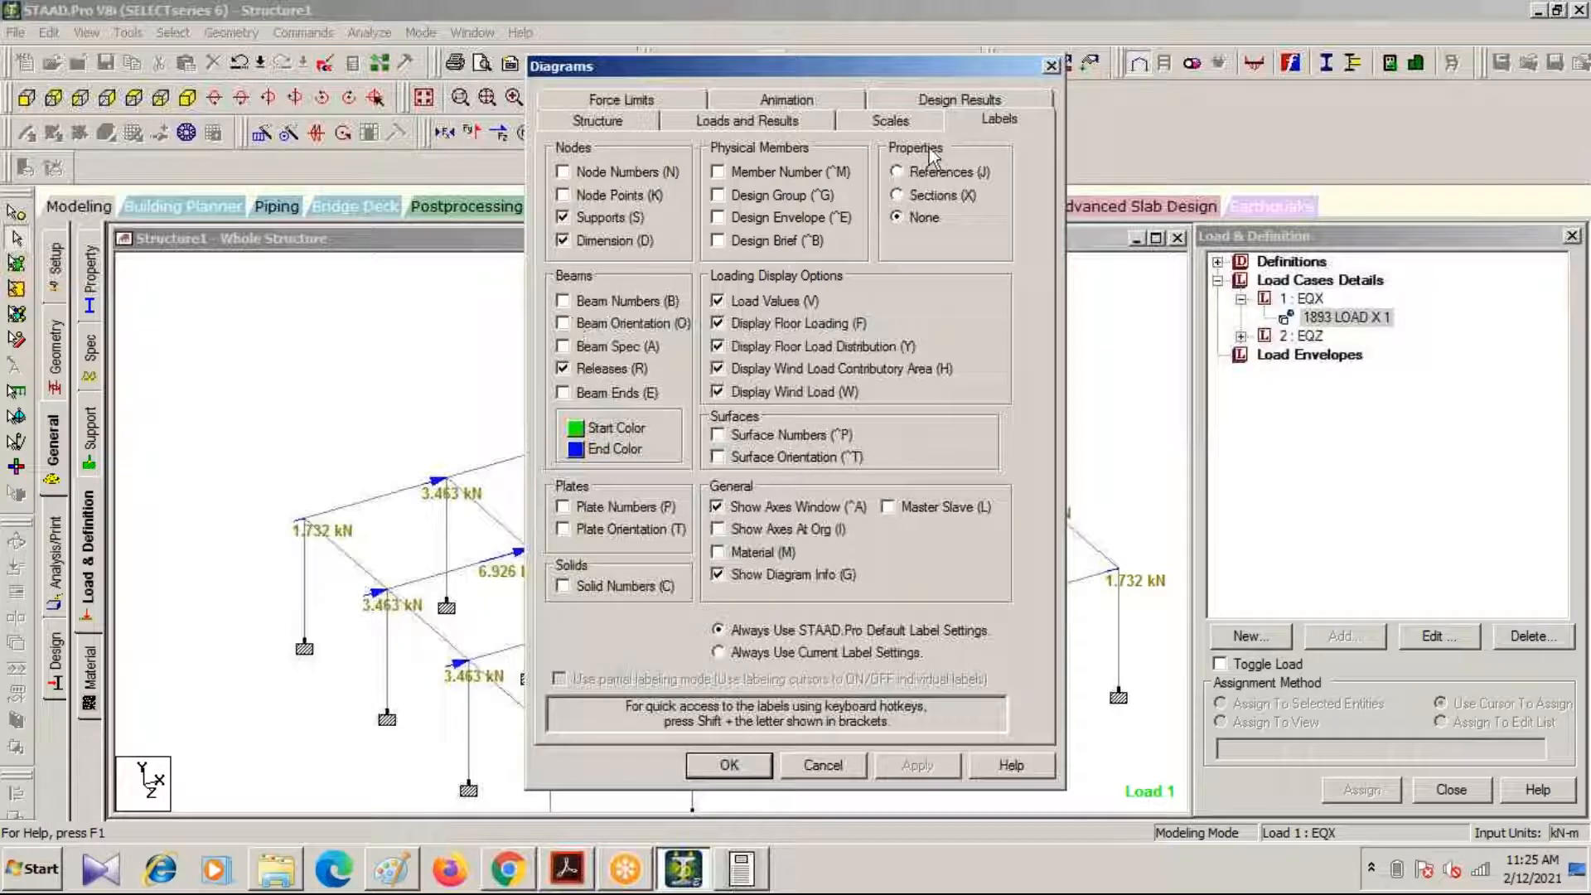
pyautogui.click(1051, 65)
pyautogui.scroll(-2, 659, 655)
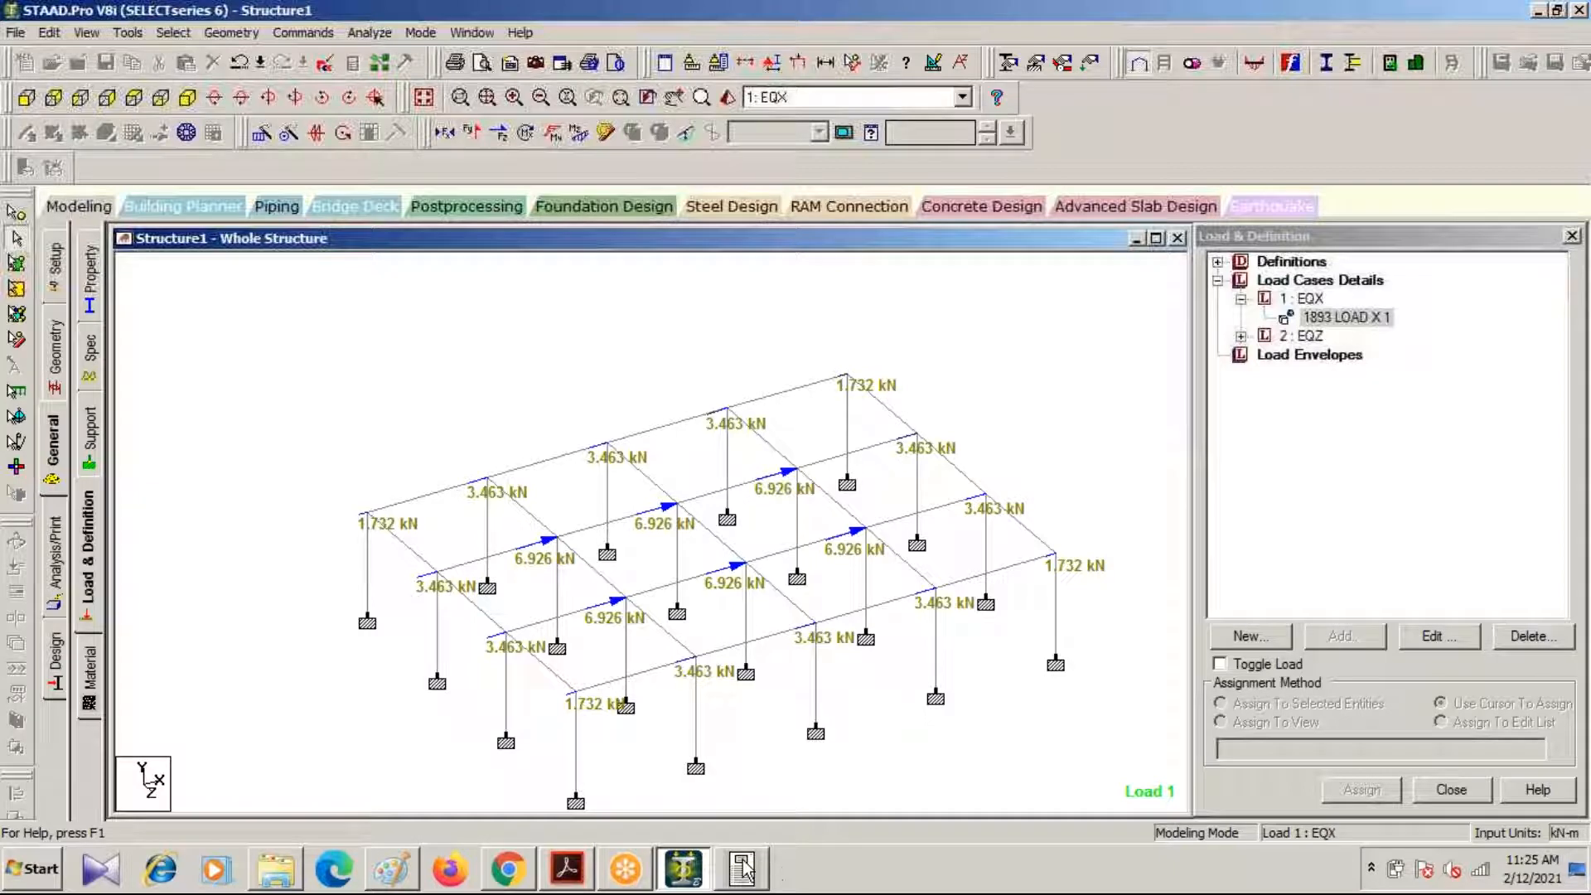
# Switch to the IS 1893 Part 1 PDF in Acrobat Reader and examine clause 7.2.1 on the design lateral force at 150% zoom
pyautogui.click(568, 868)
pyautogui.scroll(-1, 985, 519)
pyautogui.scroll(10, 953, 512)
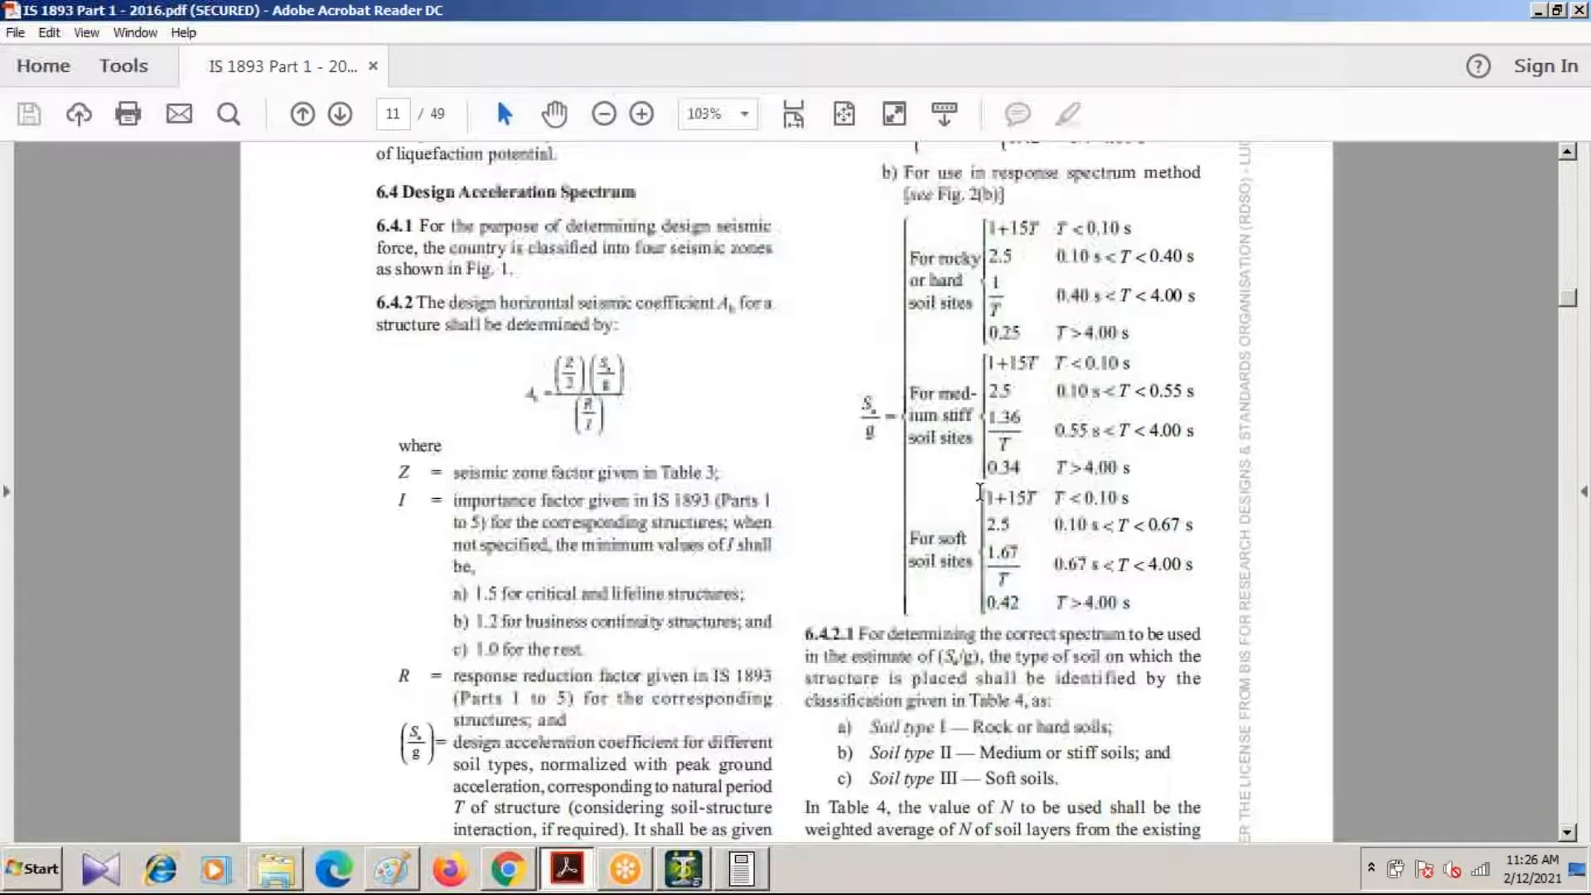
pyautogui.scroll(-5, 953, 509)
pyautogui.keyDown('ctrl'); pyautogui.scroll(-2, 912, 519); pyautogui.keyUp('ctrl')
pyautogui.scroll(-15, 902, 490)
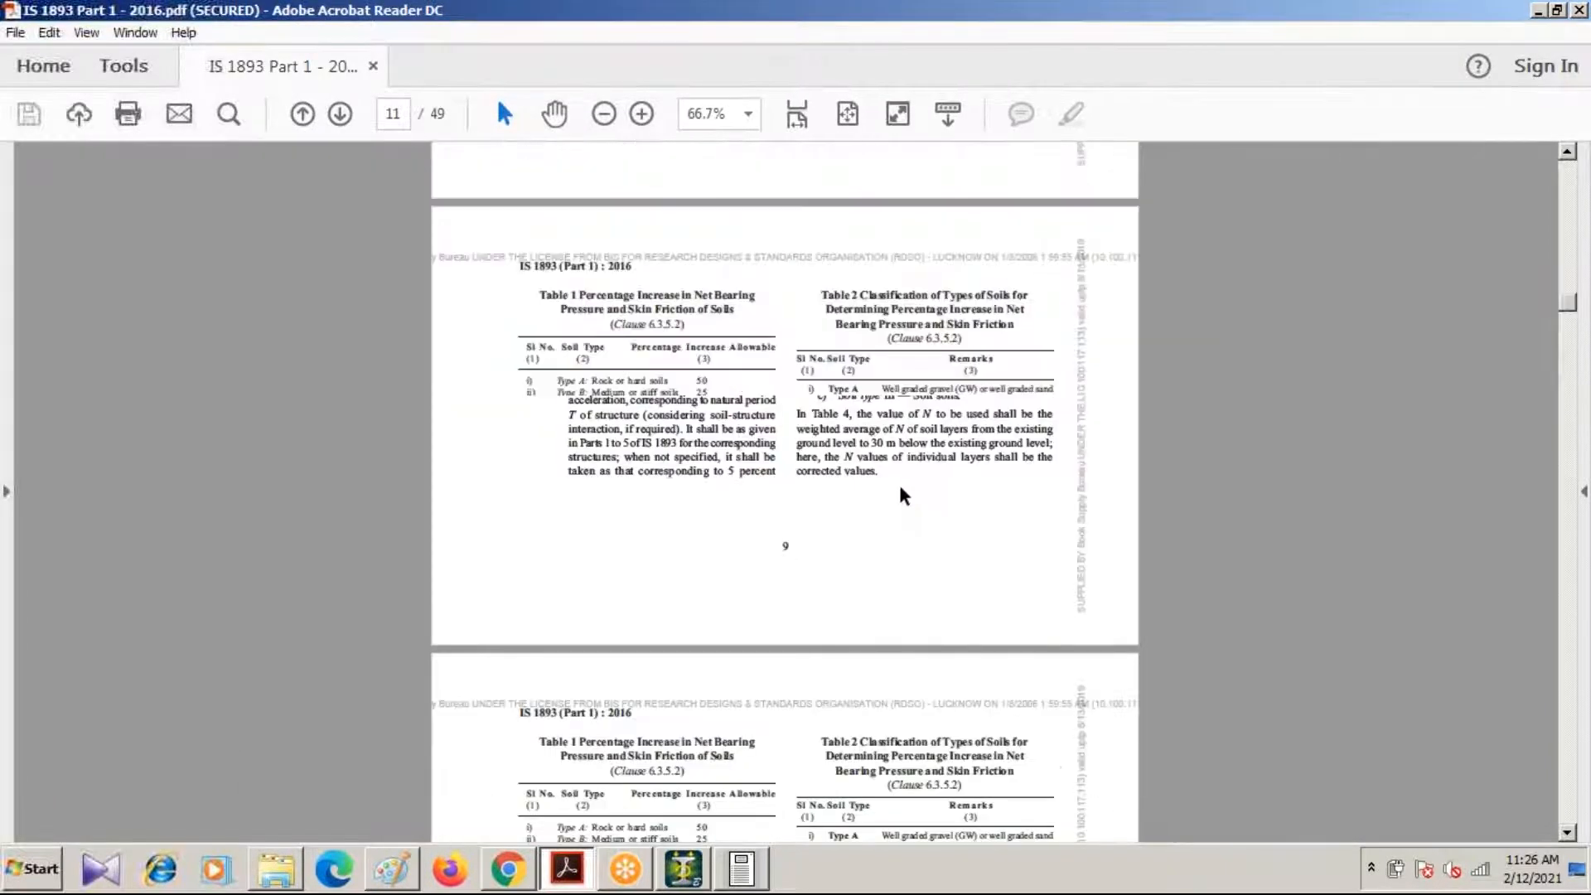
pyautogui.scroll(-10, 885, 482)
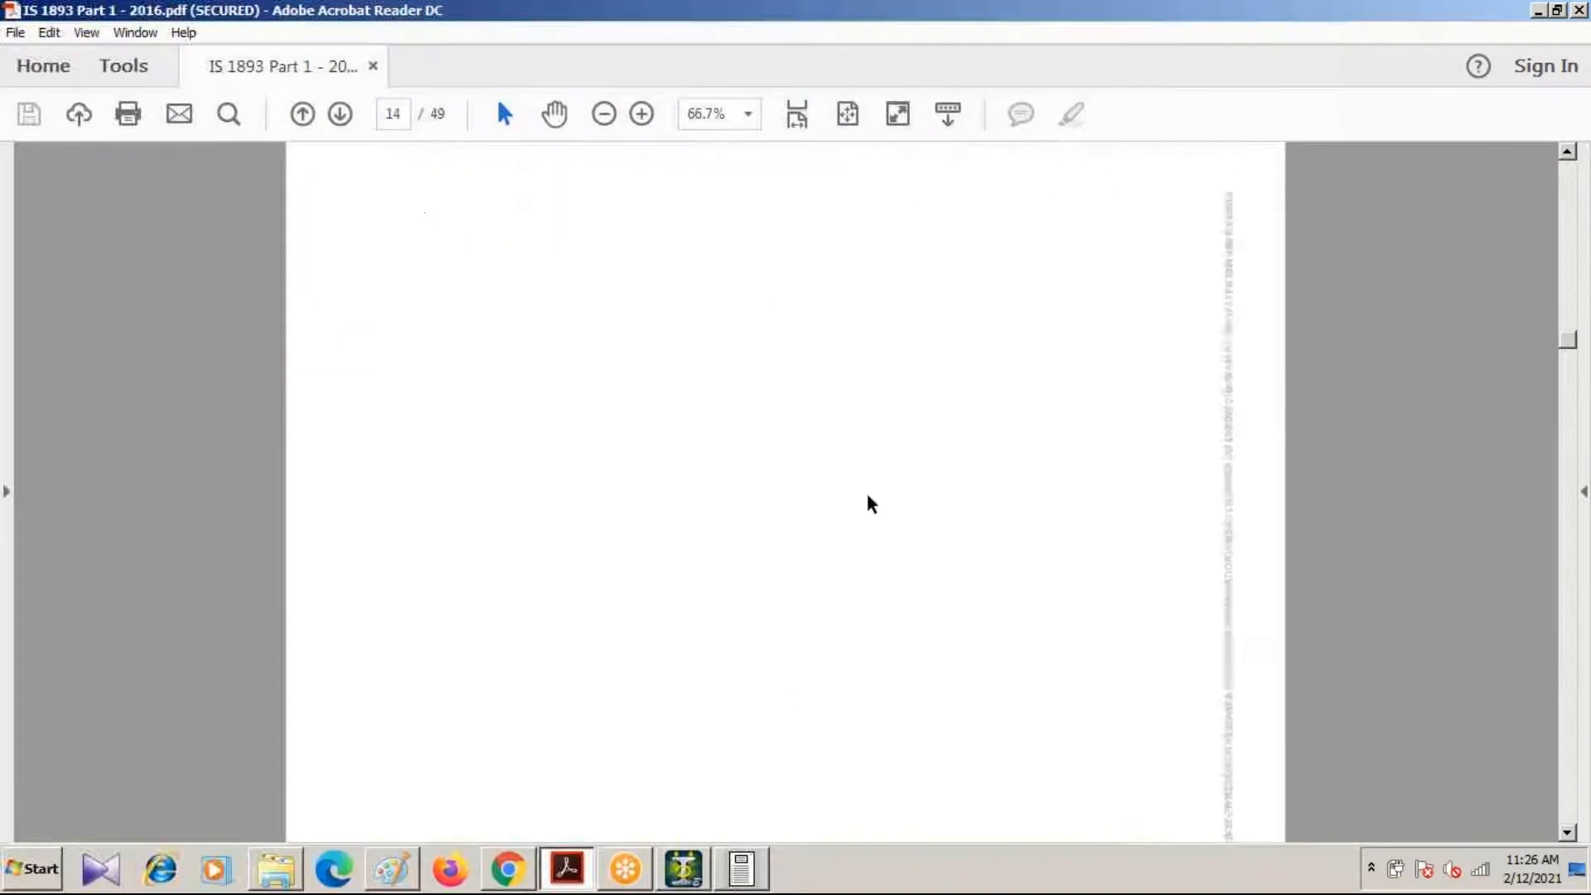
pyautogui.scroll(-15, 786, 493)
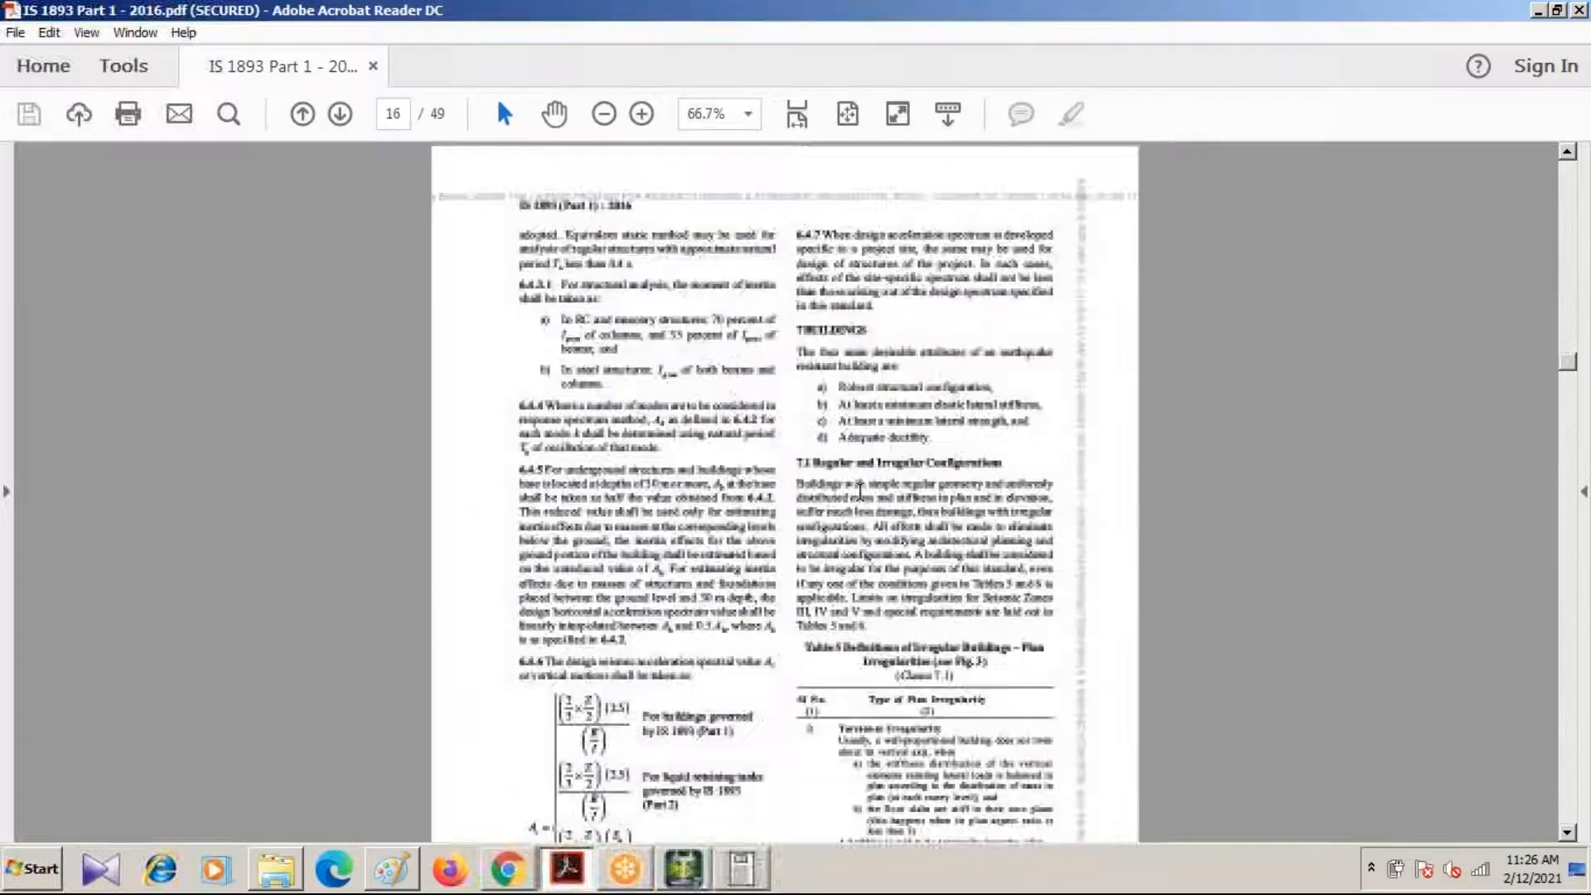
pyautogui.scroll(6, 859, 491)
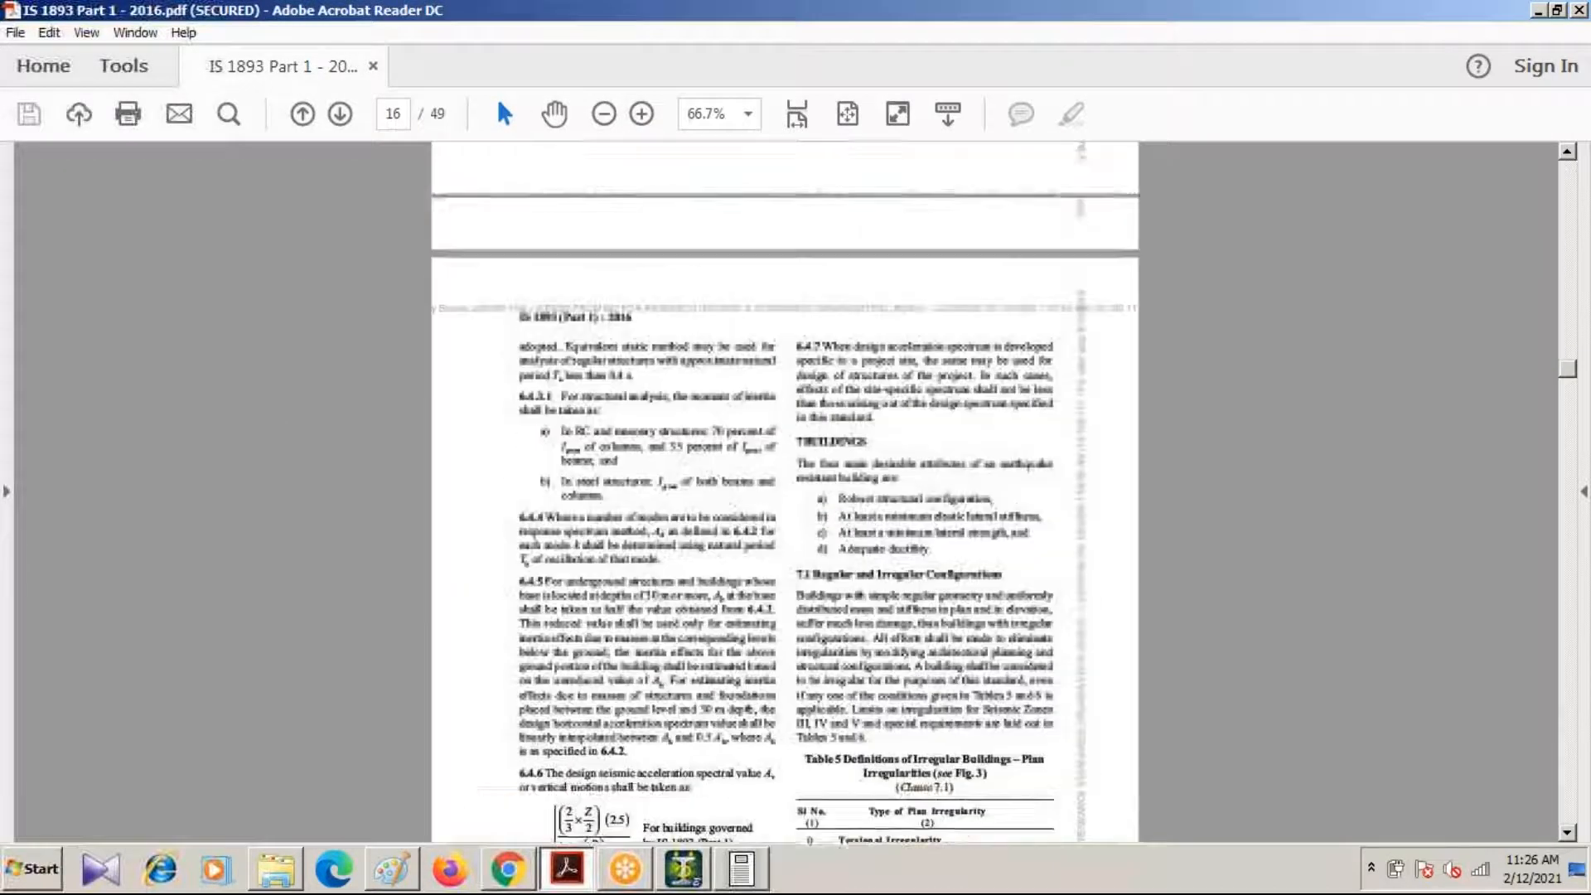
pyautogui.scroll(-15, 859, 491)
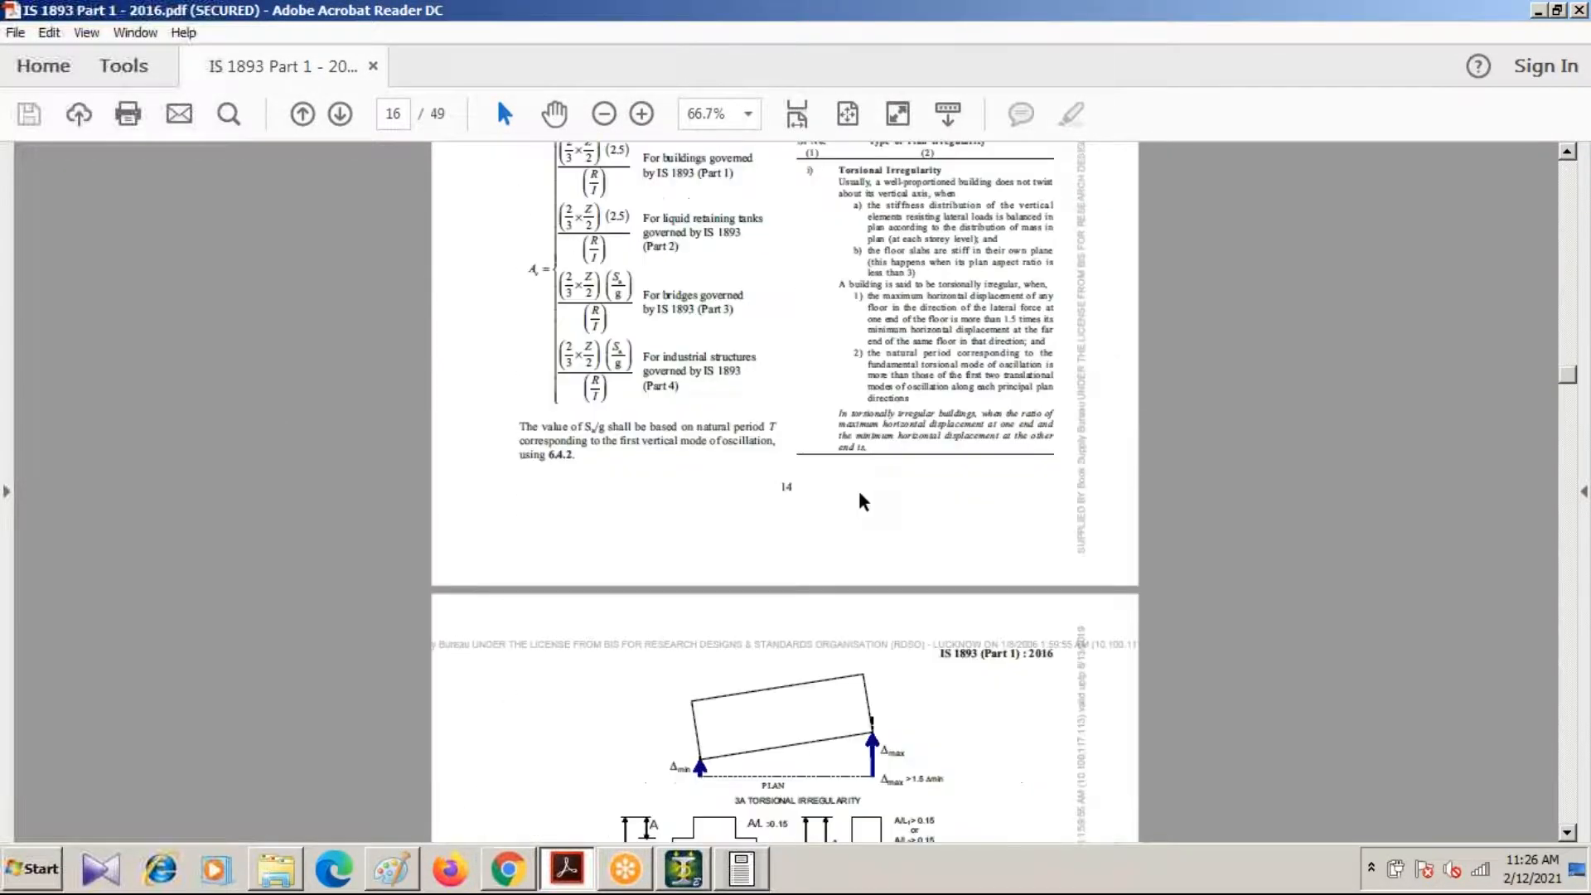
pyautogui.scroll(-15, 864, 475)
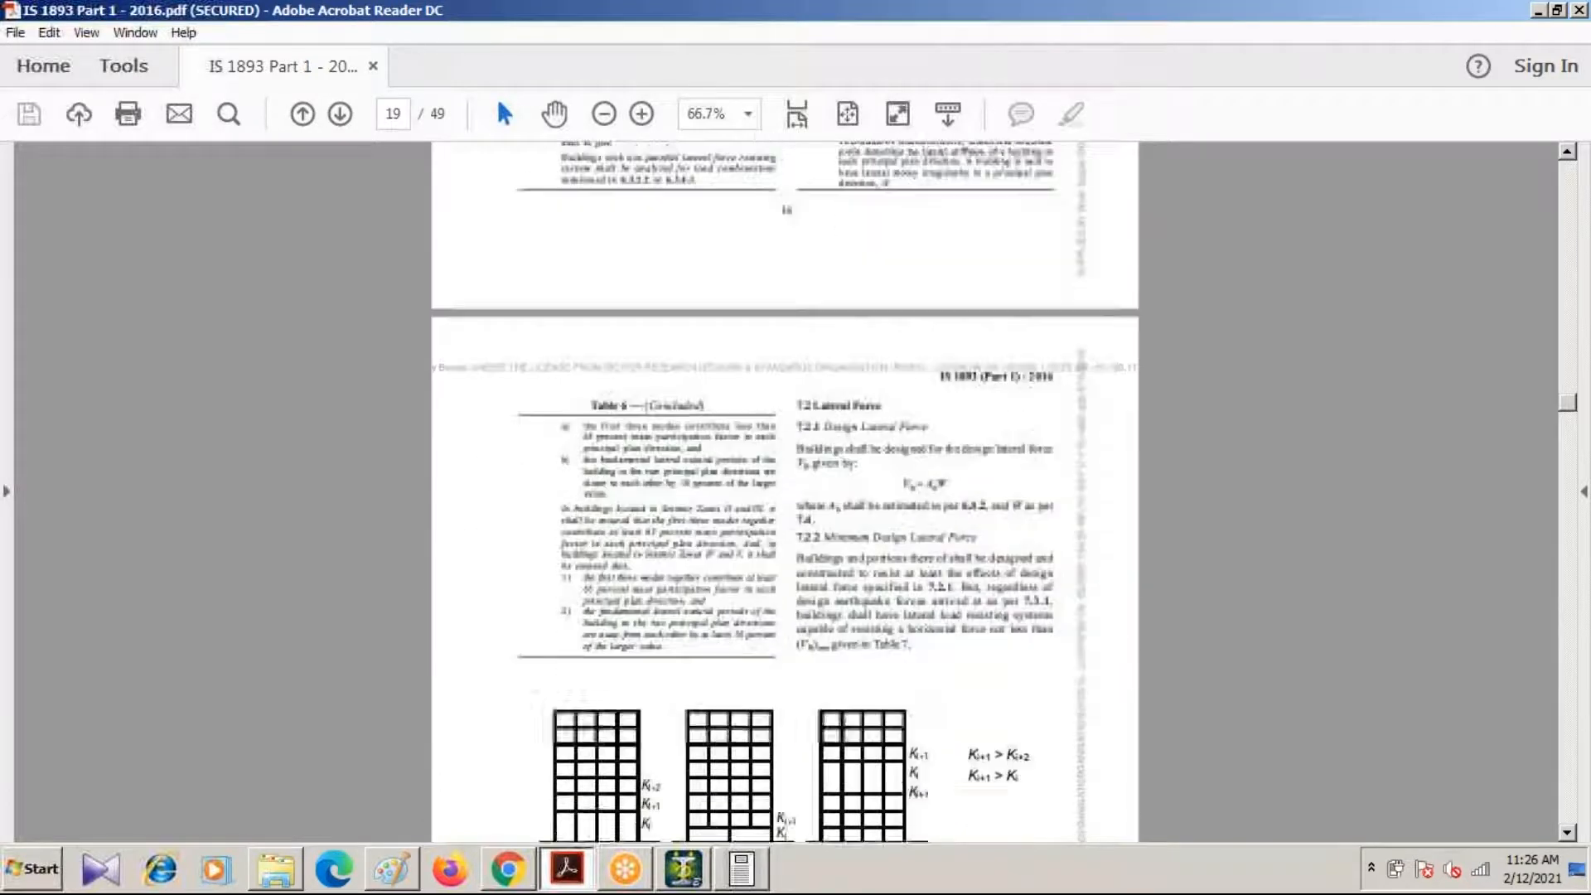
pyautogui.scroll(-3, 864, 475)
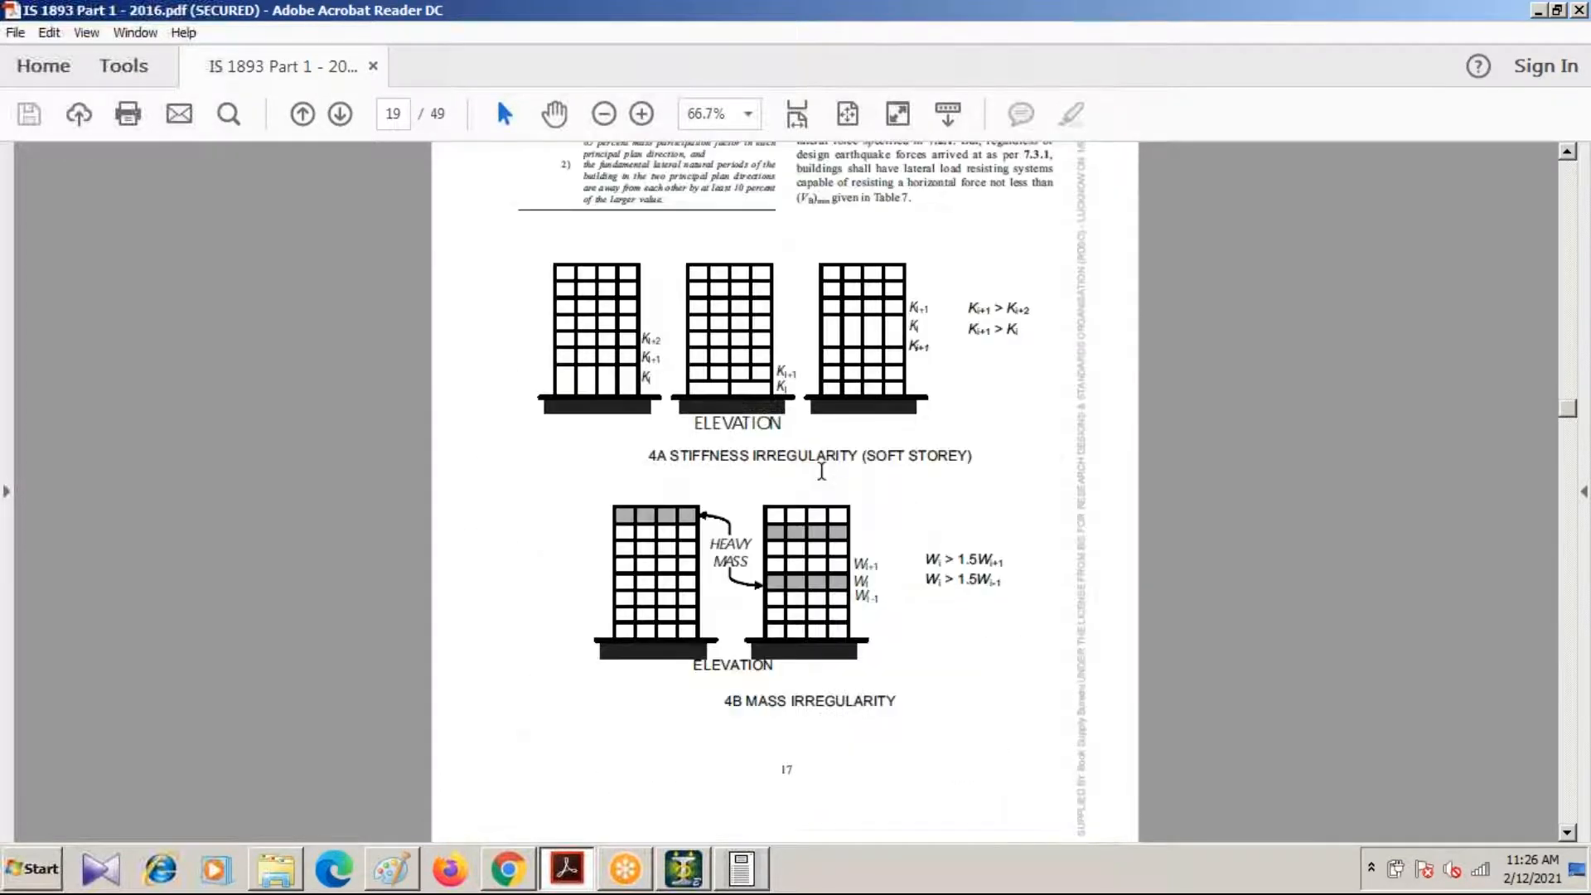
pyautogui.scroll(4, 816, 402)
pyautogui.keyDown('ctrl'); pyautogui.scroll(4, 816, 402); pyautogui.keyUp('ctrl')
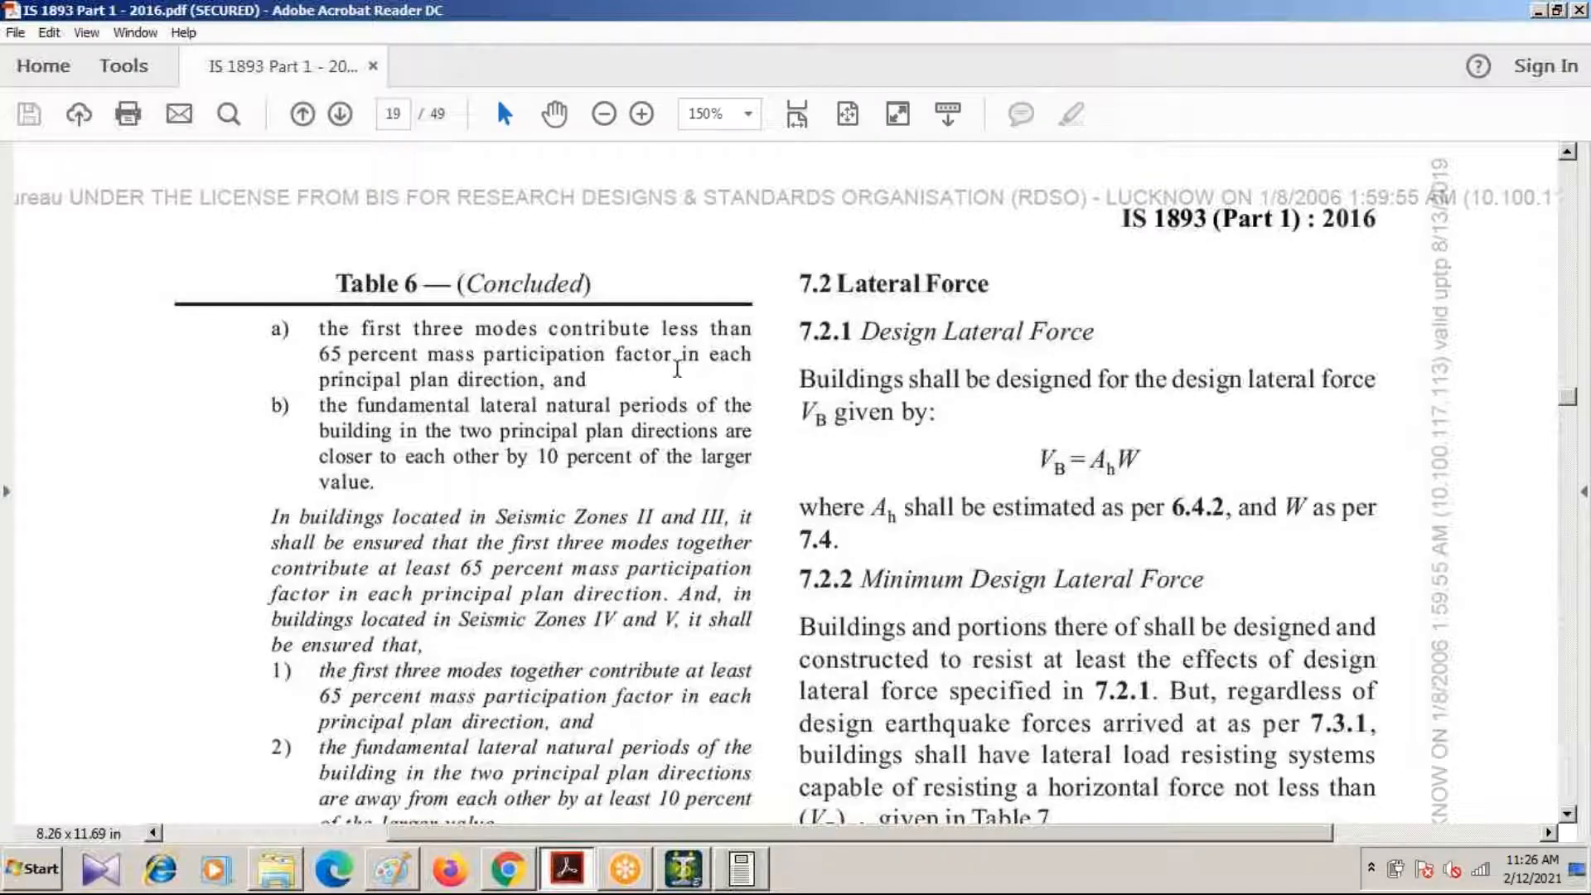
# Go back to clause 6.4.2 and examine the design horizontal seismic coefficient formula and the factors it depends on
pyautogui.scroll(5, 653, 471)
pyautogui.scroll(15, 652, 471)
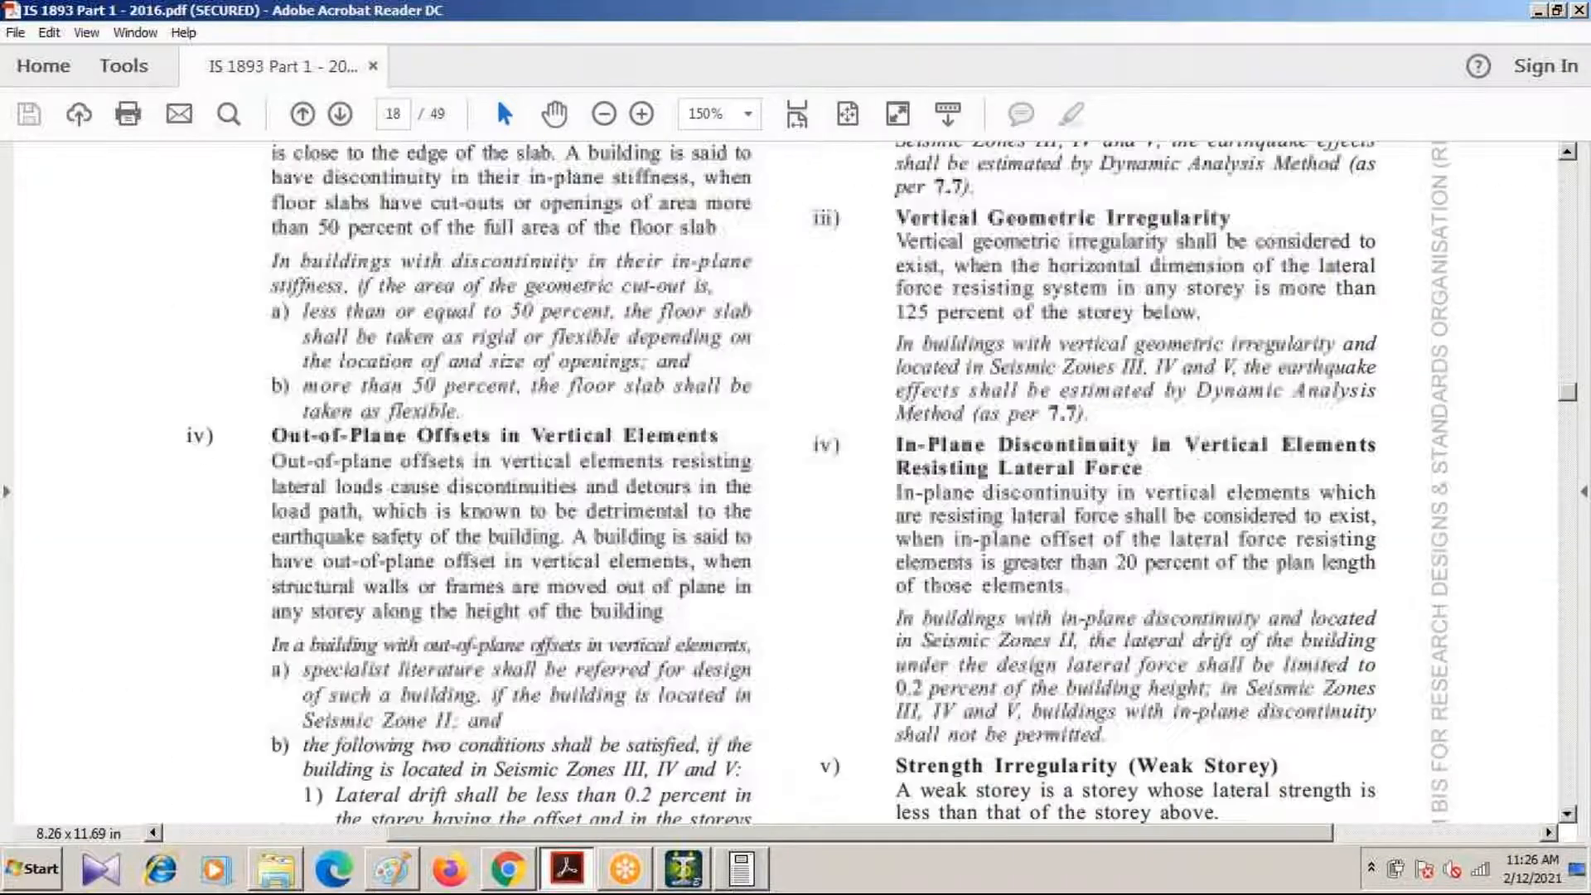
pyautogui.scroll(15, 653, 471)
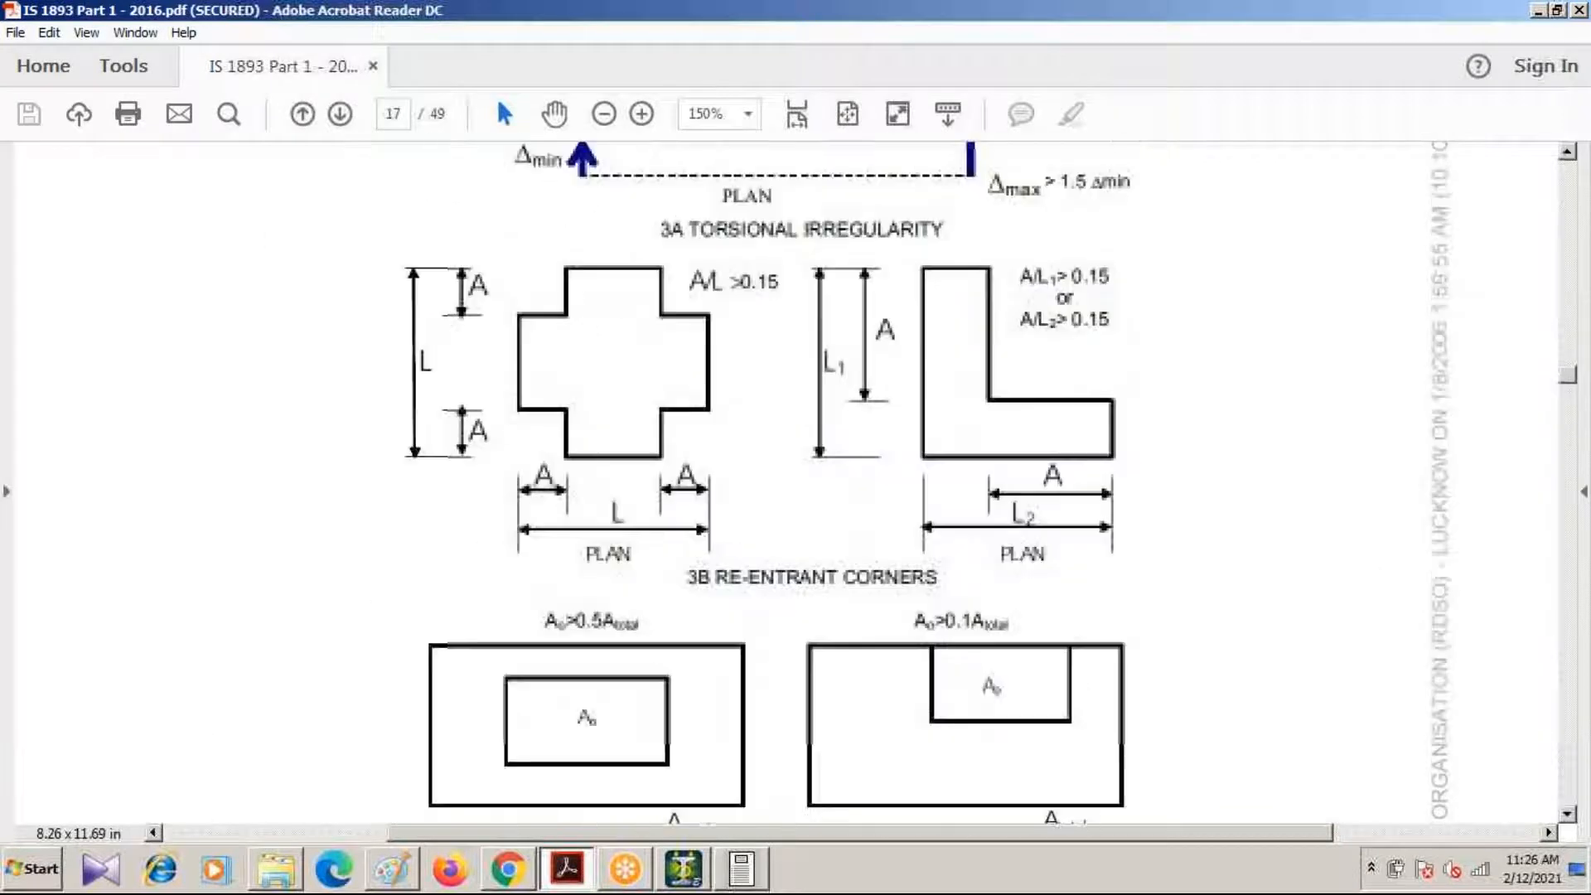
pyautogui.scroll(15, 796, 493)
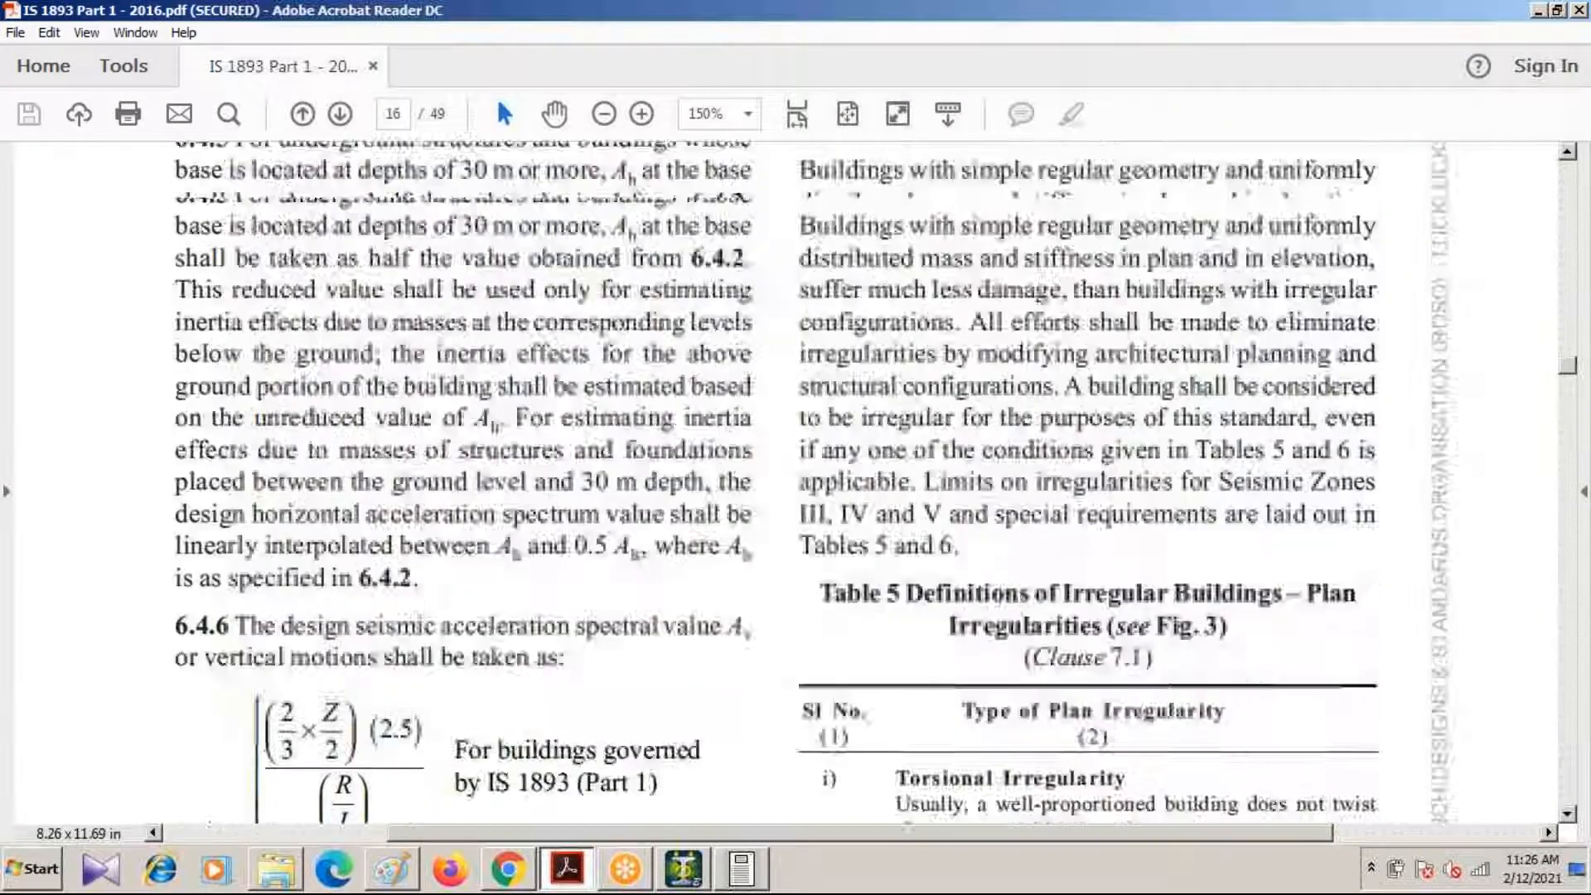
pyautogui.scroll(10, 796, 493)
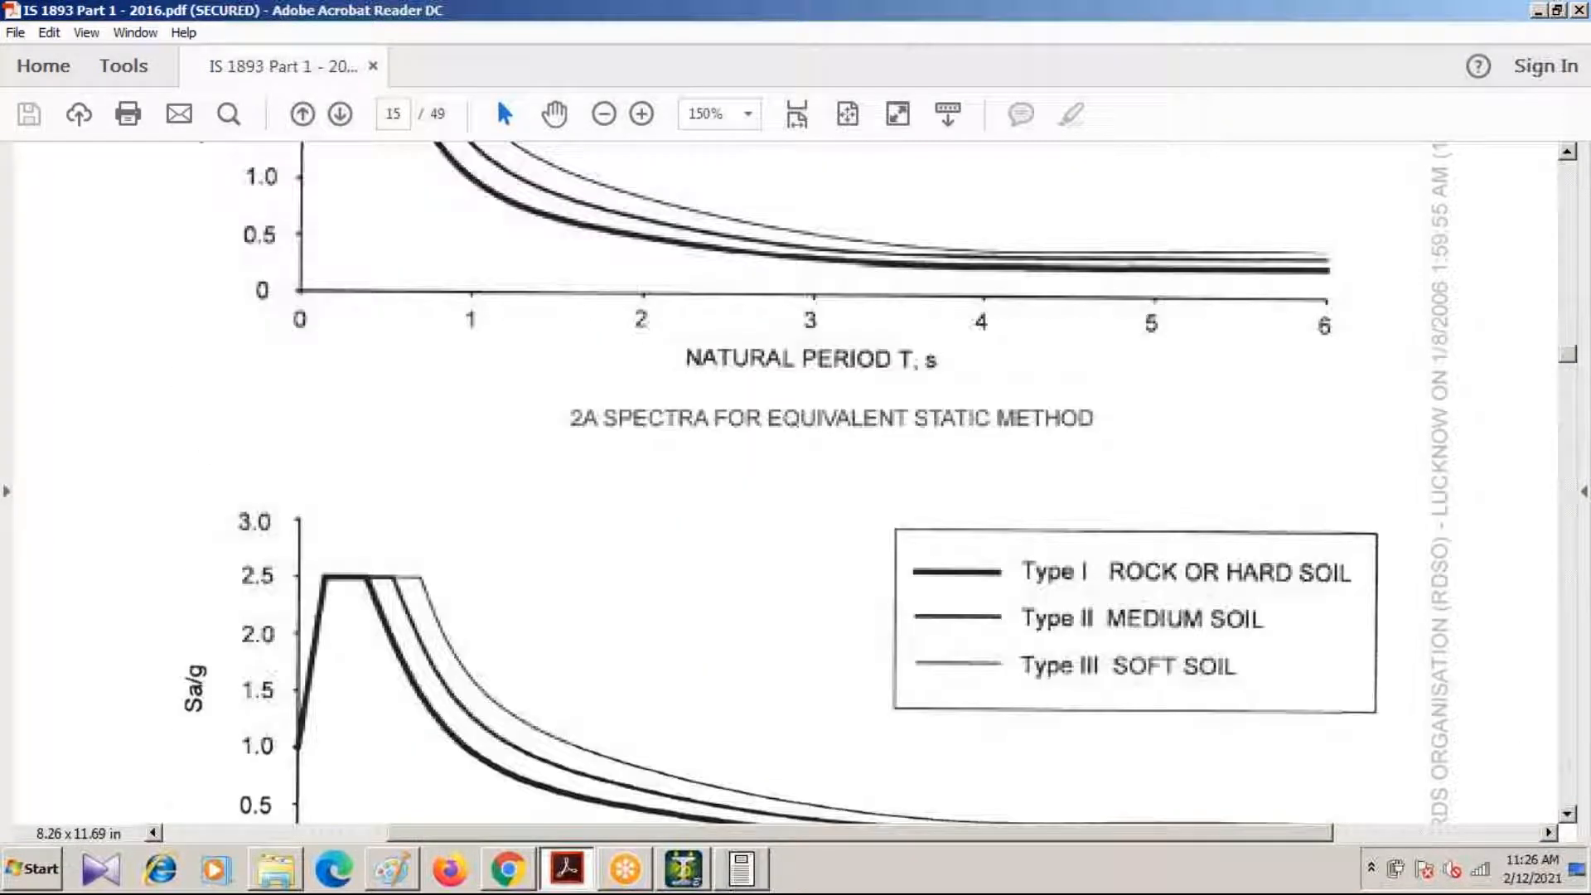
pyautogui.scroll(15, 796, 493)
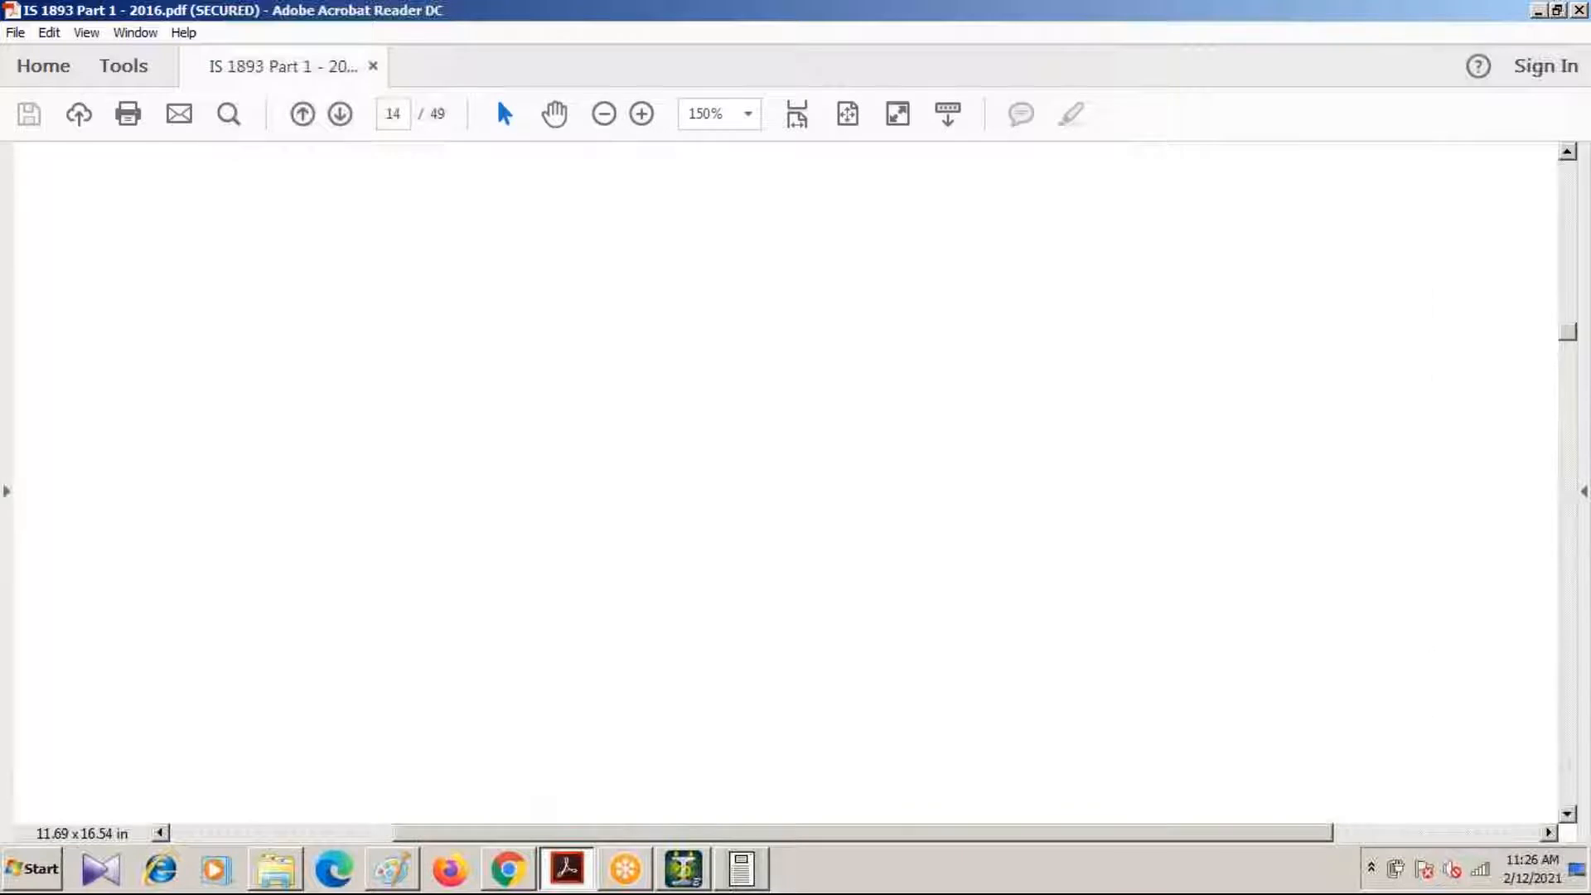
pyautogui.scroll(15, 796, 493)
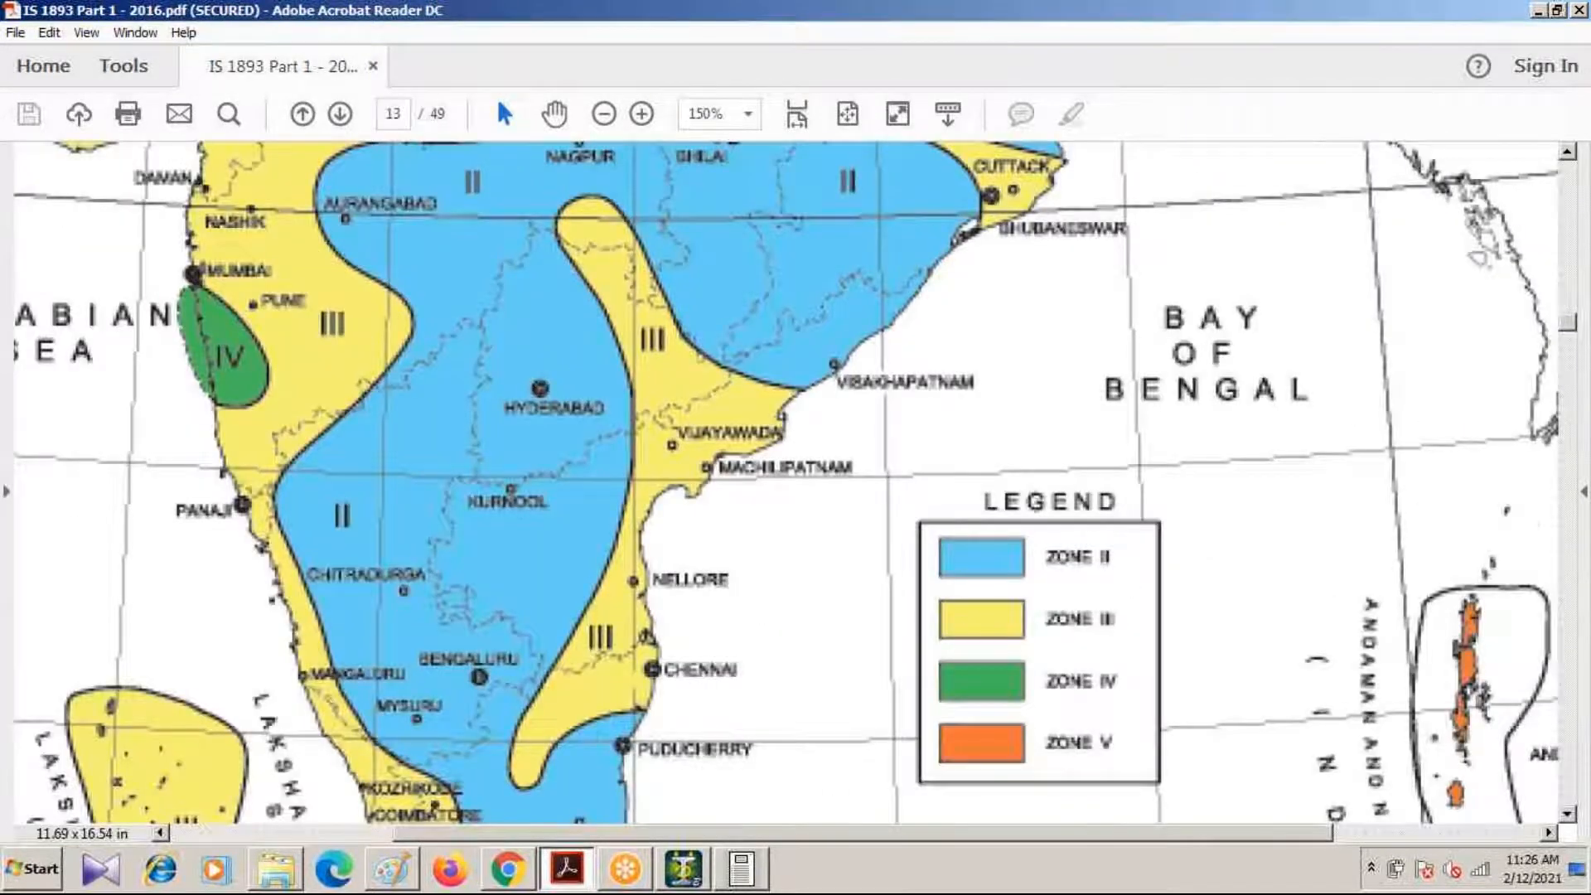
pyautogui.scroll(15, 796, 492)
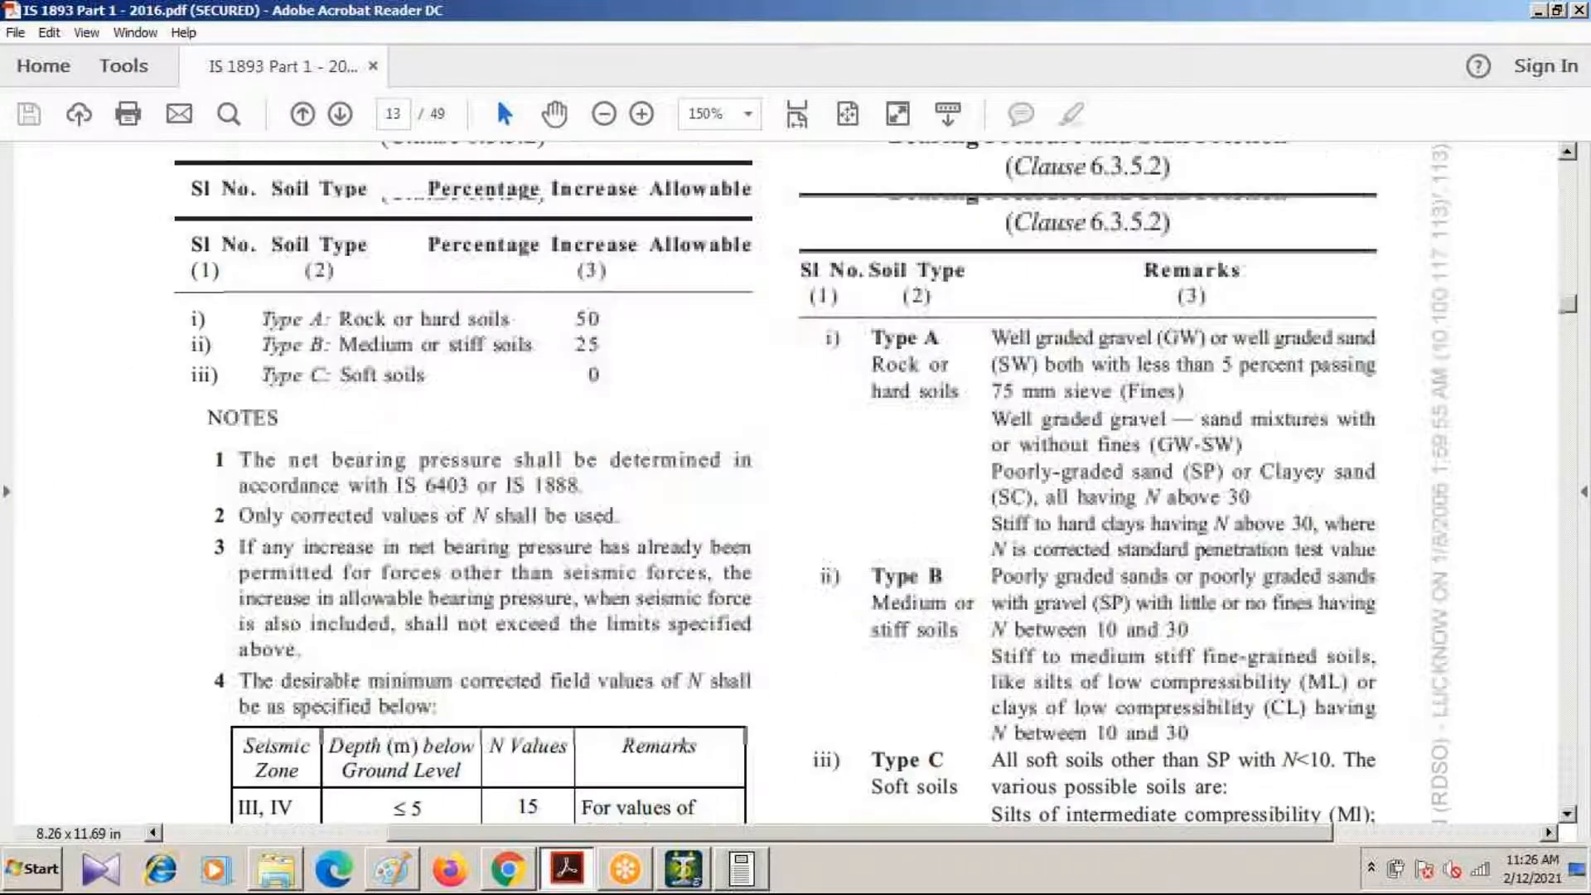
pyautogui.scroll(2, 796, 493)
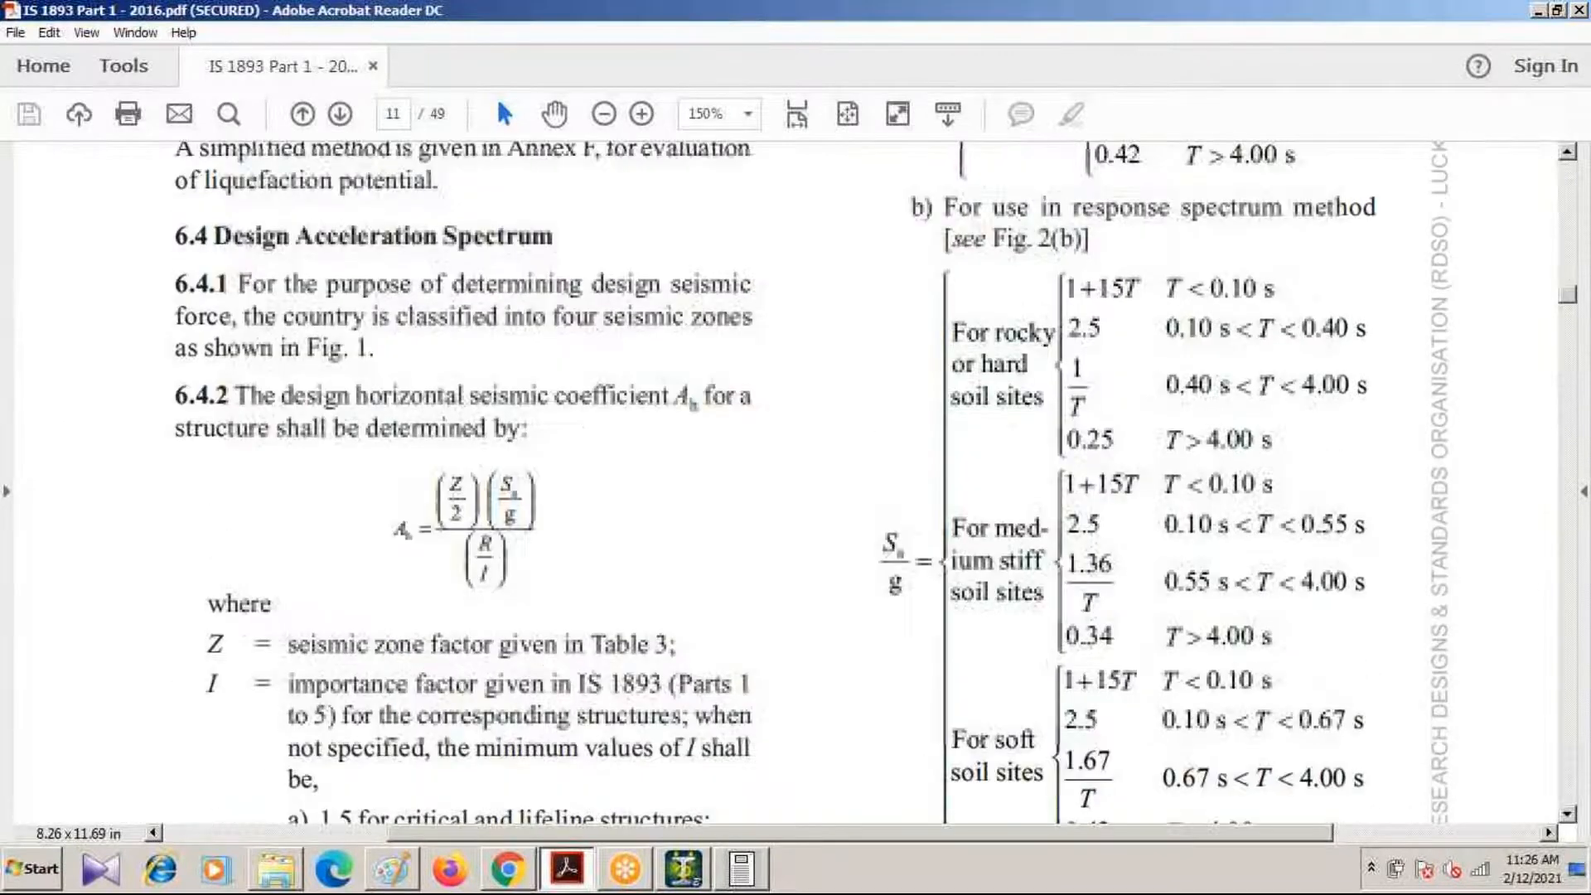
pyautogui.scroll(-4, 796, 492)
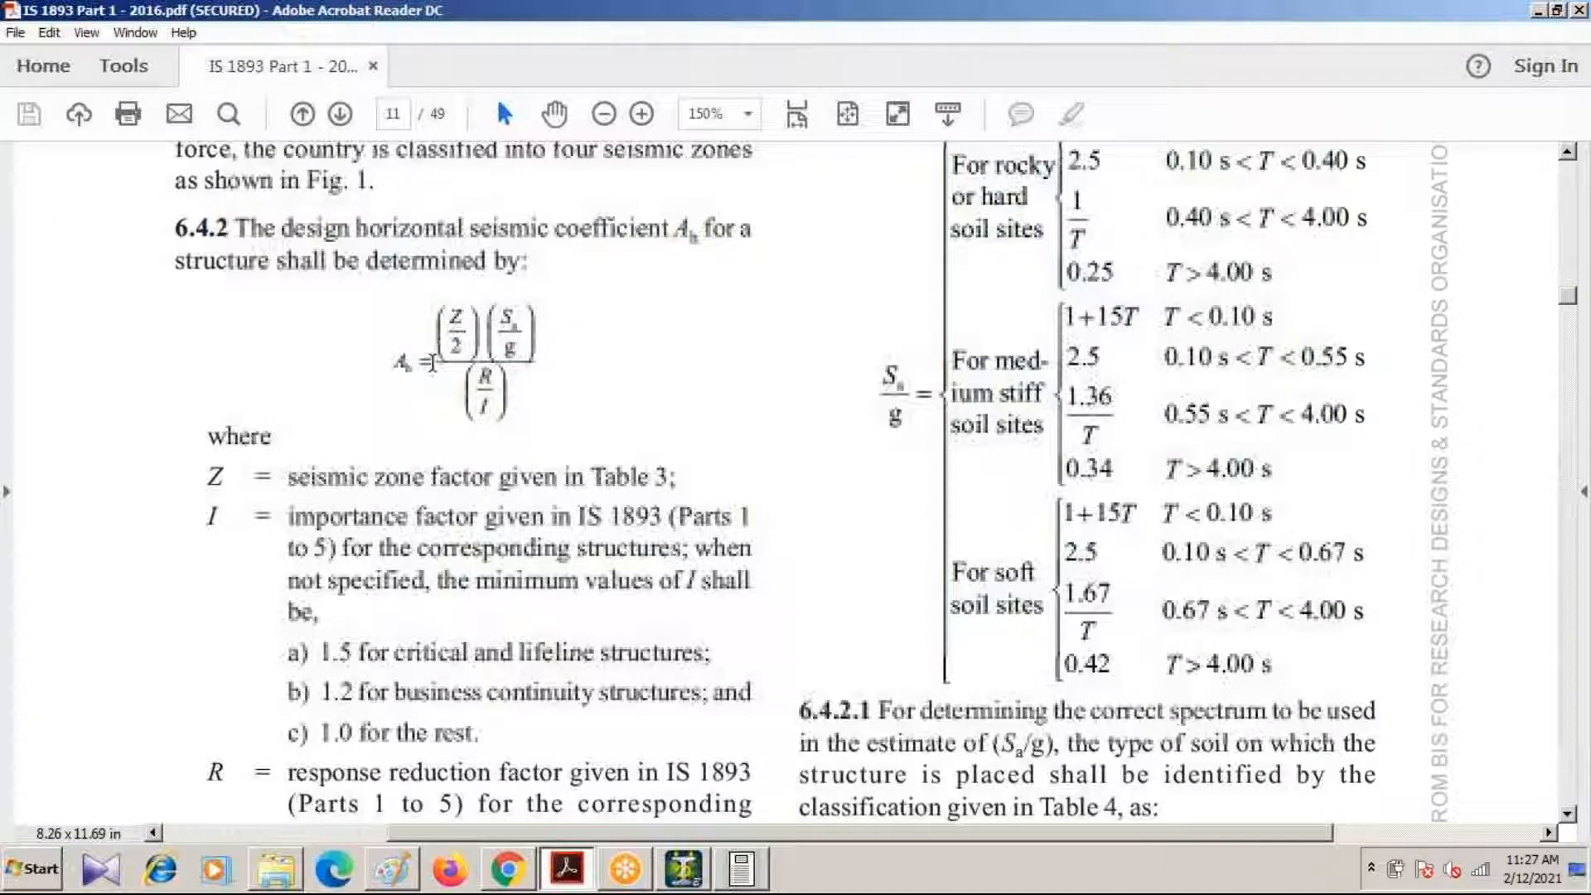
# Look up Table 10 on the percentage of imposed load considered in calculating seismic weight
pyautogui.scroll(-15, 432, 363)
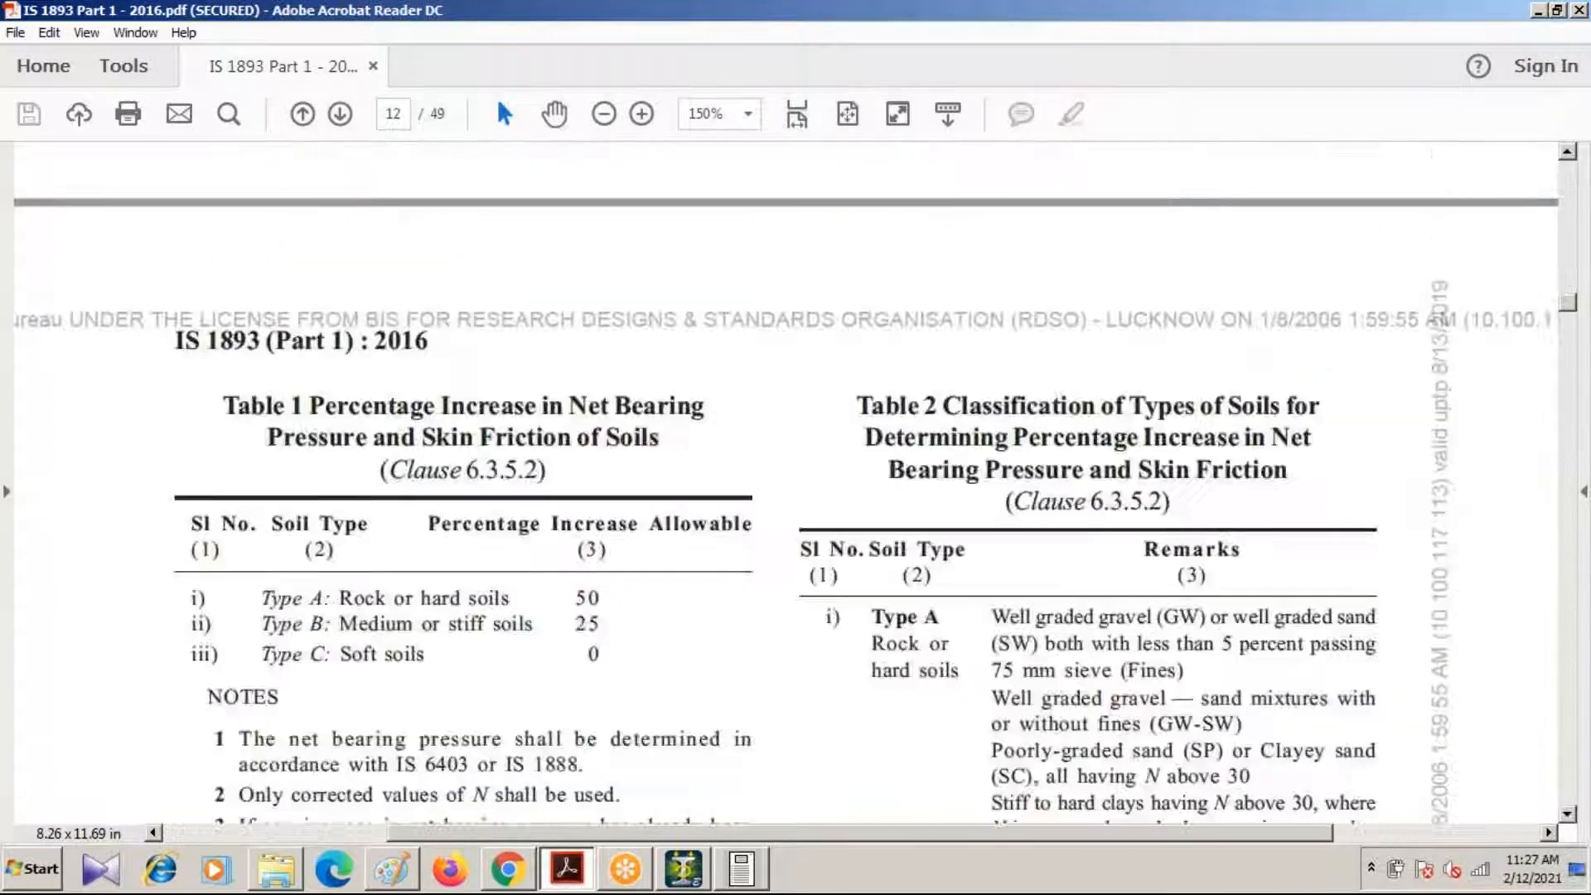
pyautogui.scroll(-8, 788, 493)
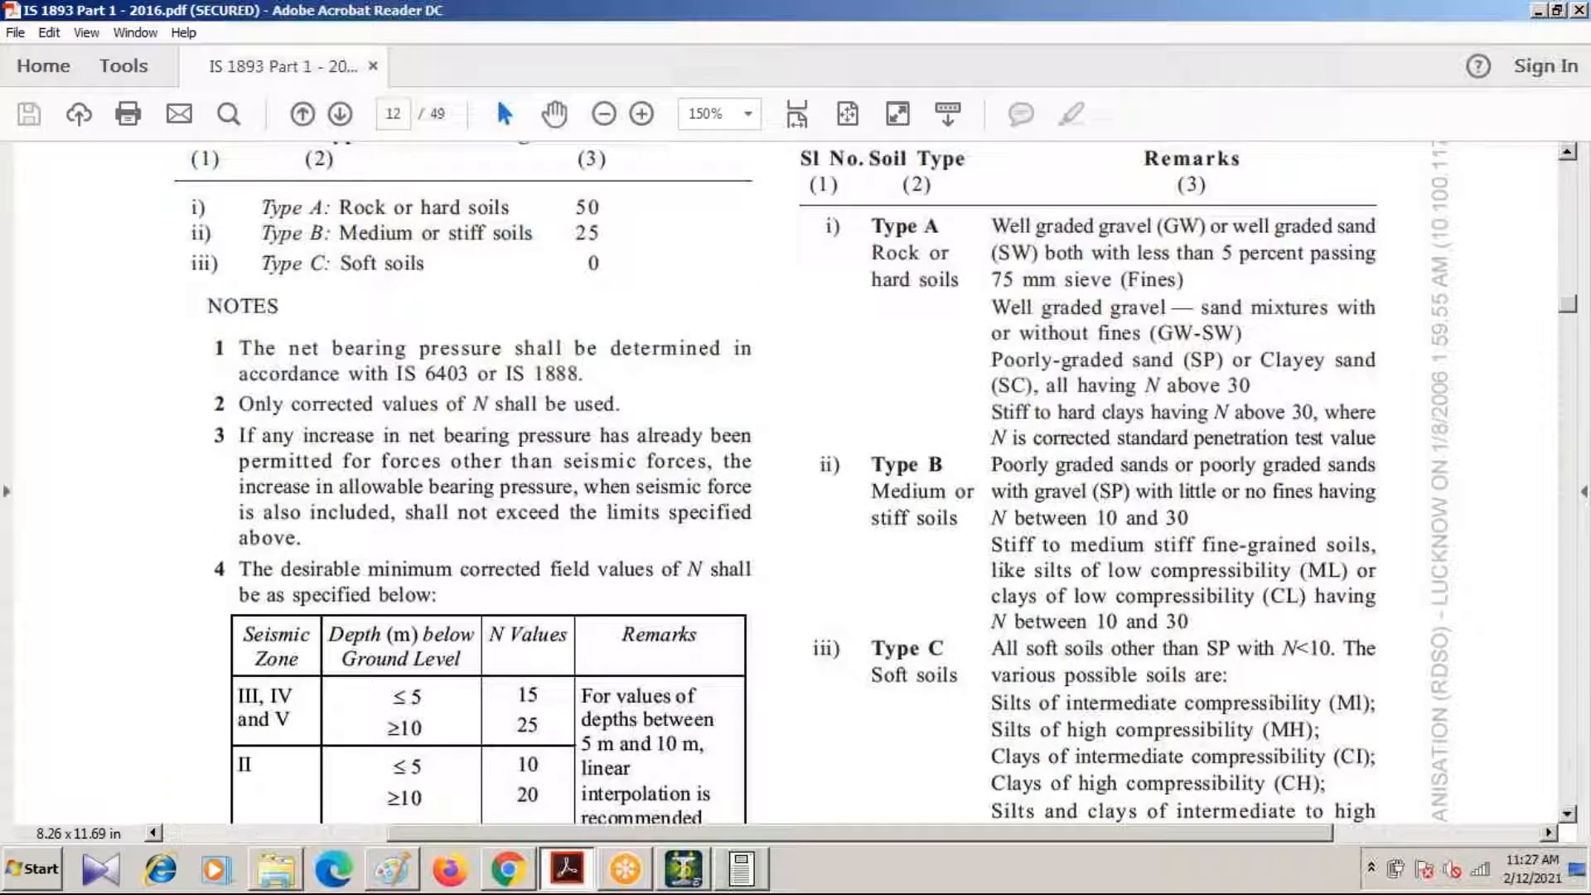
pyautogui.scroll(-8, 913, 562)
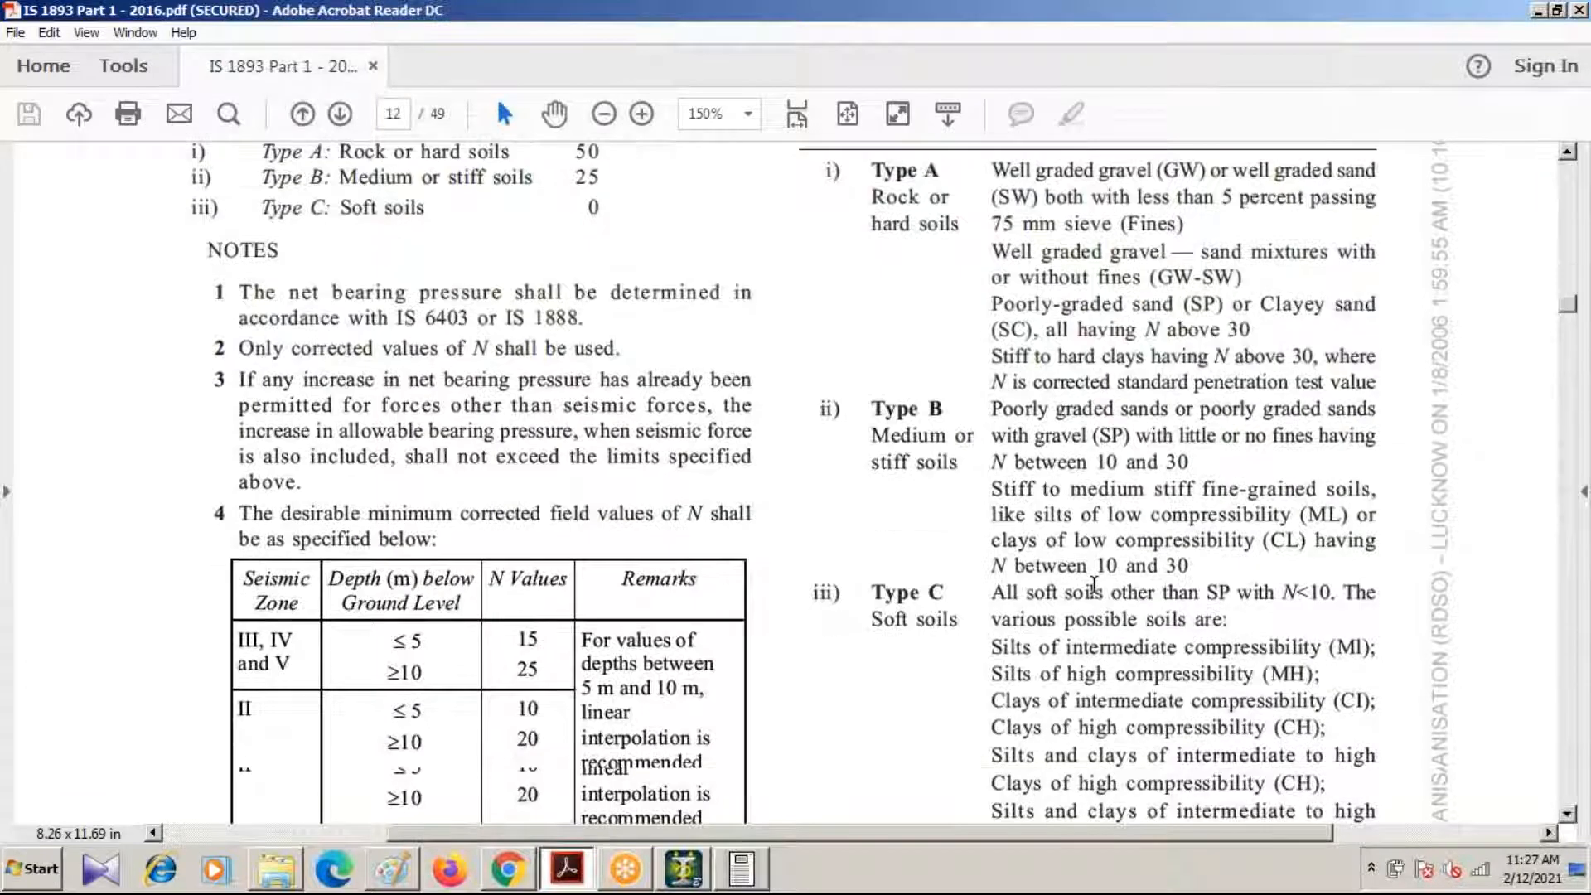
pyautogui.scroll(-20, 913, 562)
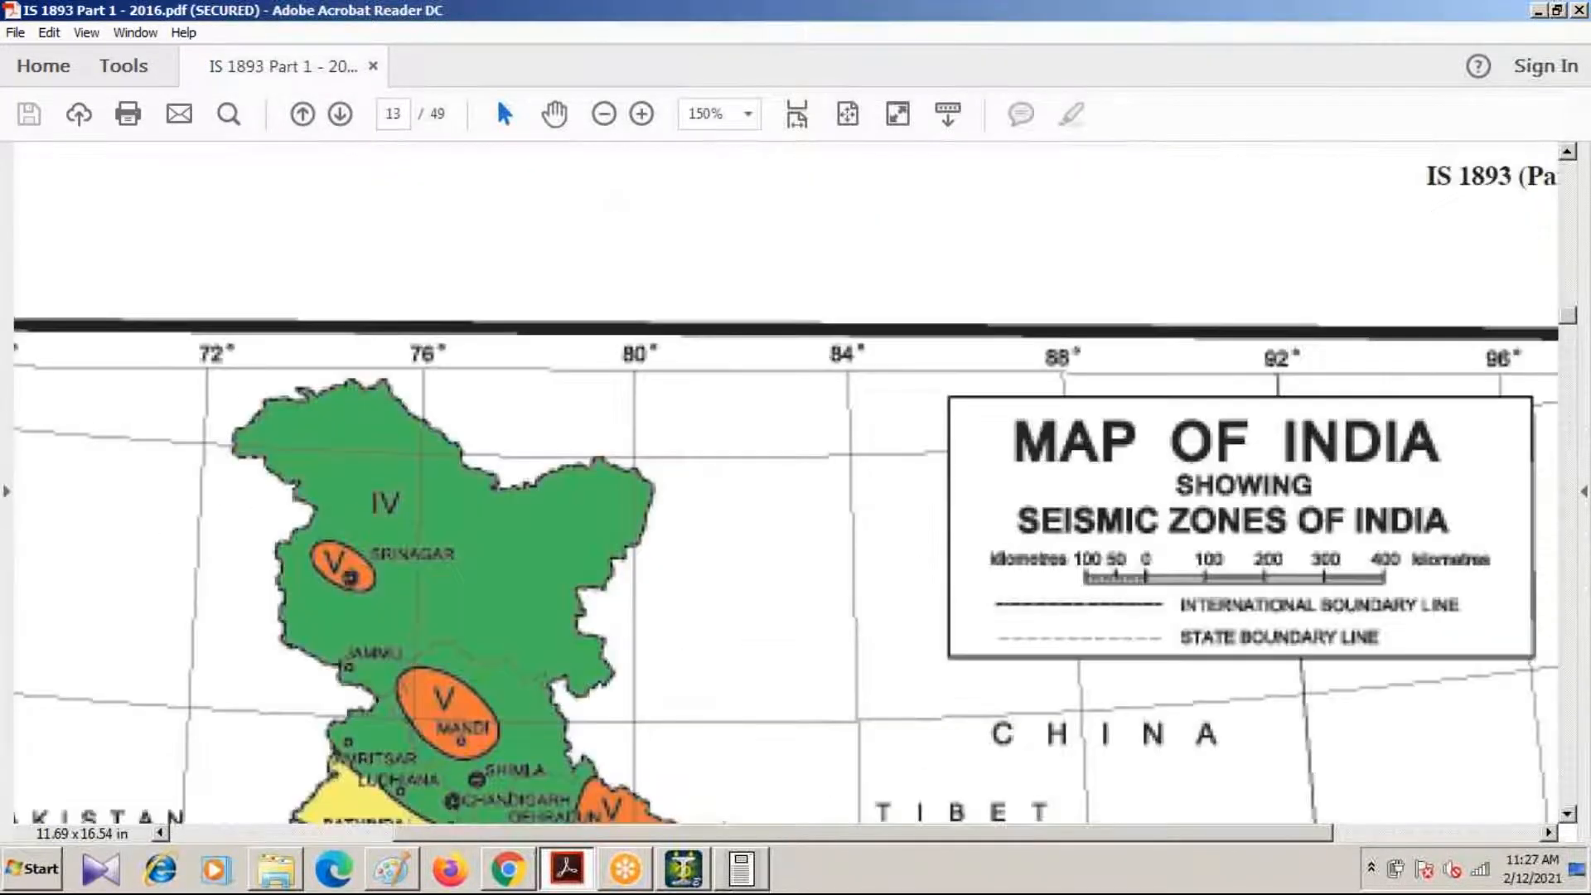
pyautogui.scroll(-20, 876, 610)
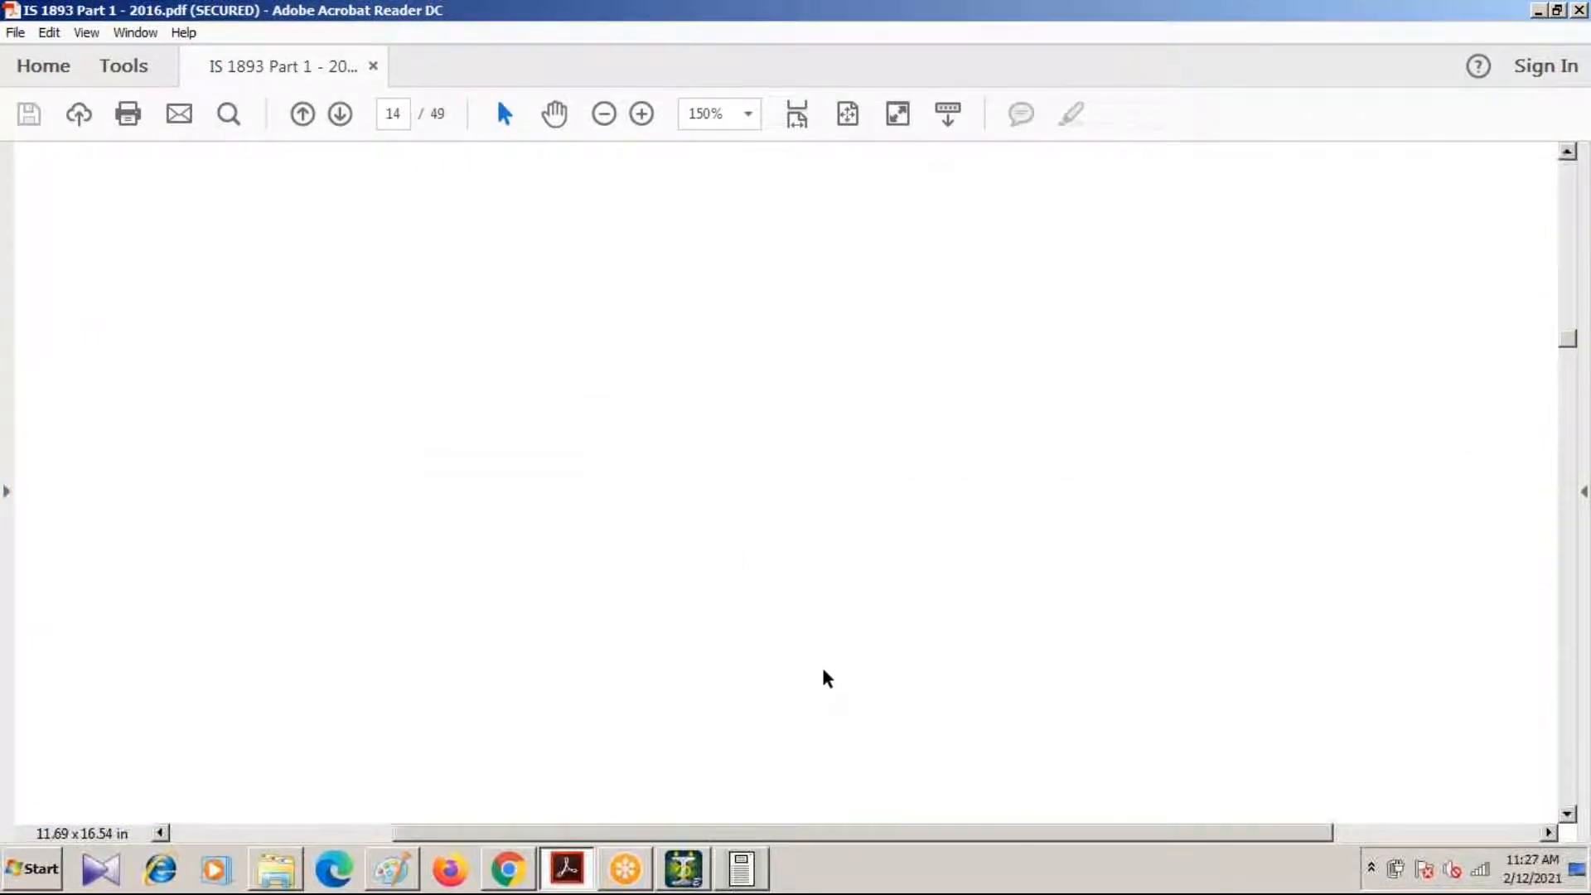
pyautogui.scroll(-20, 867, 650)
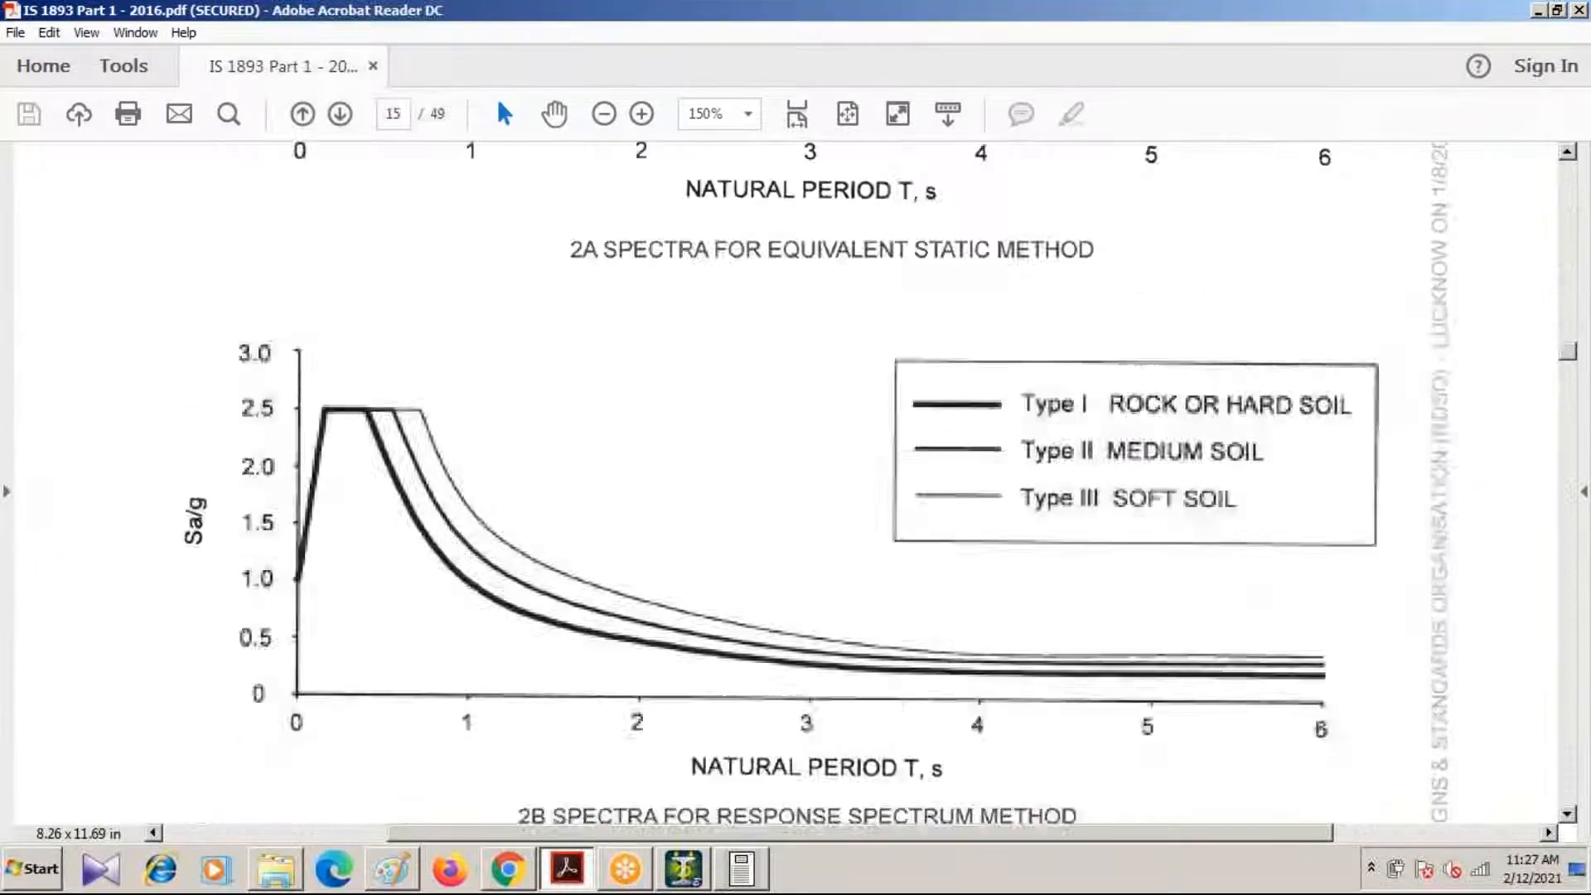
pyautogui.scroll(-18, 918, 638)
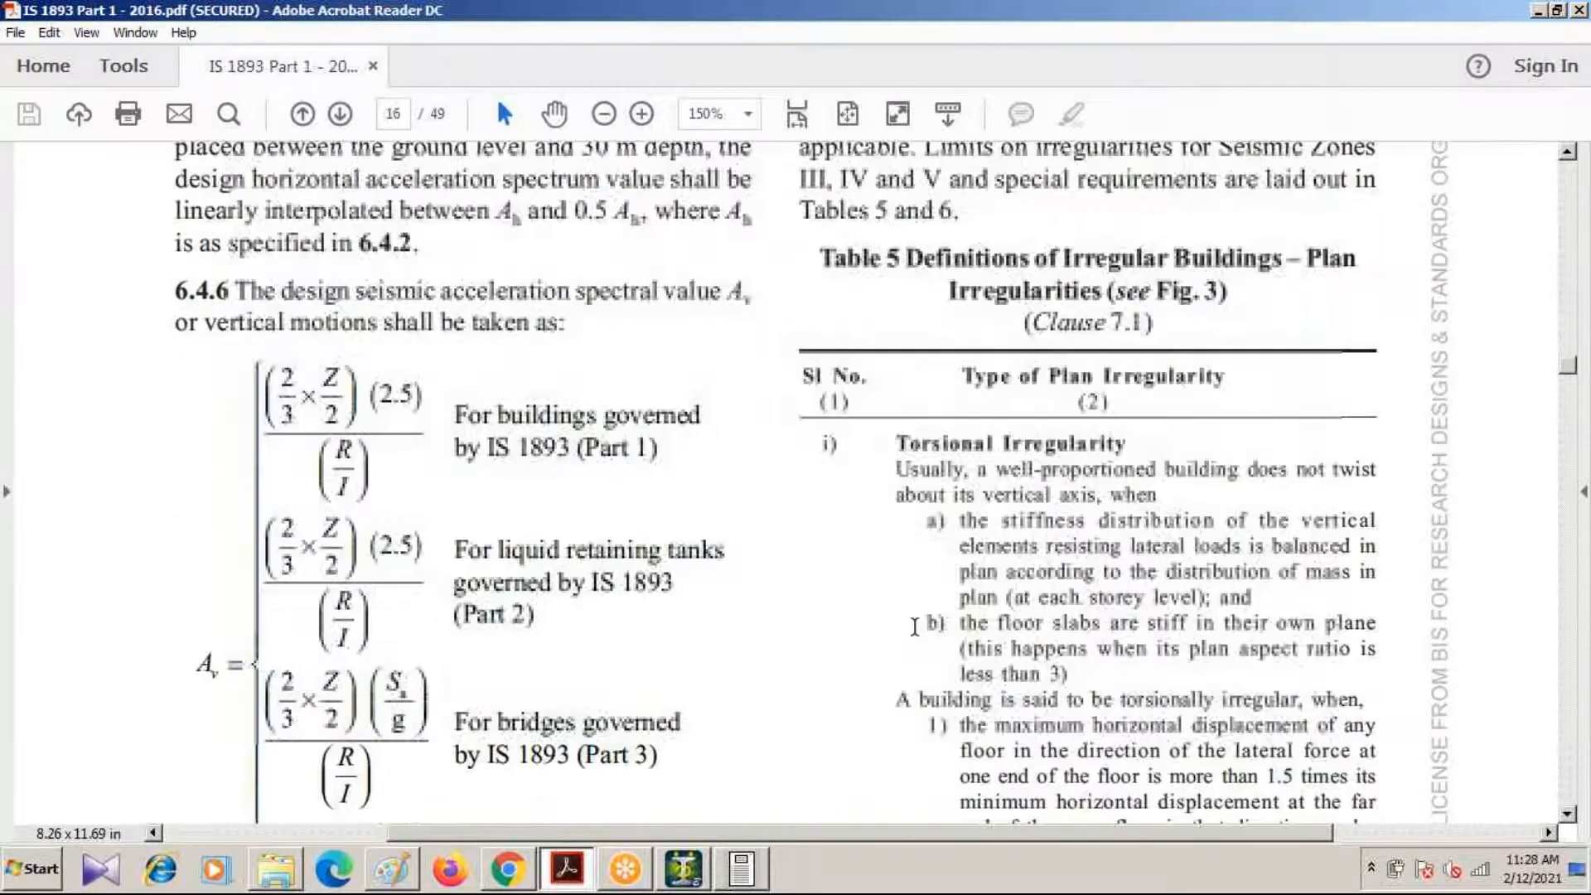
pyautogui.scroll(-20, 920, 617)
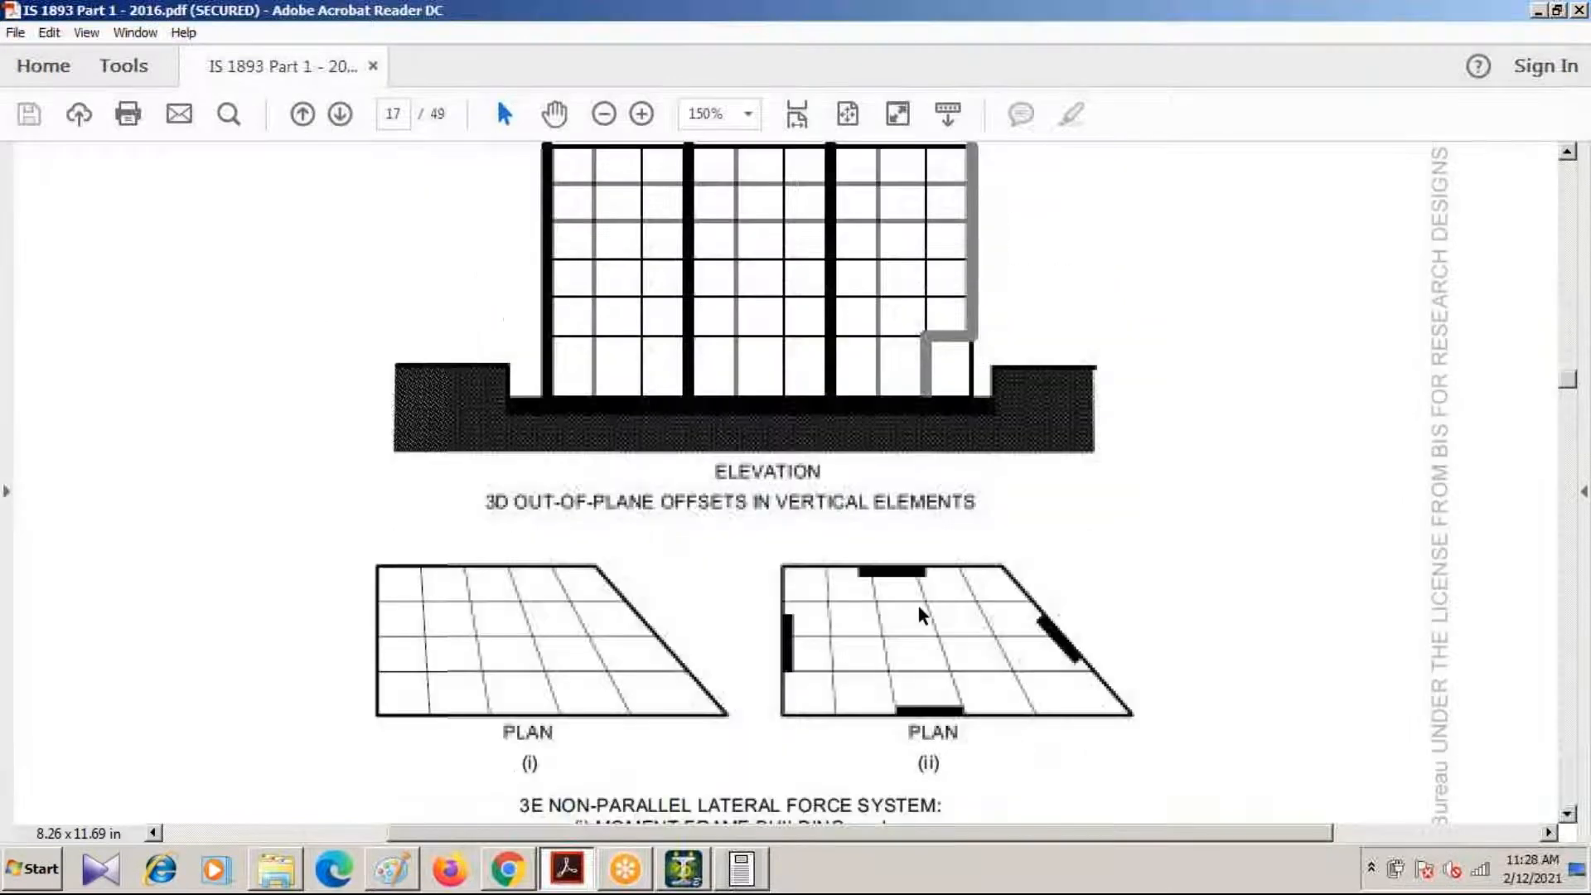
pyautogui.scroll(-15, 918, 606)
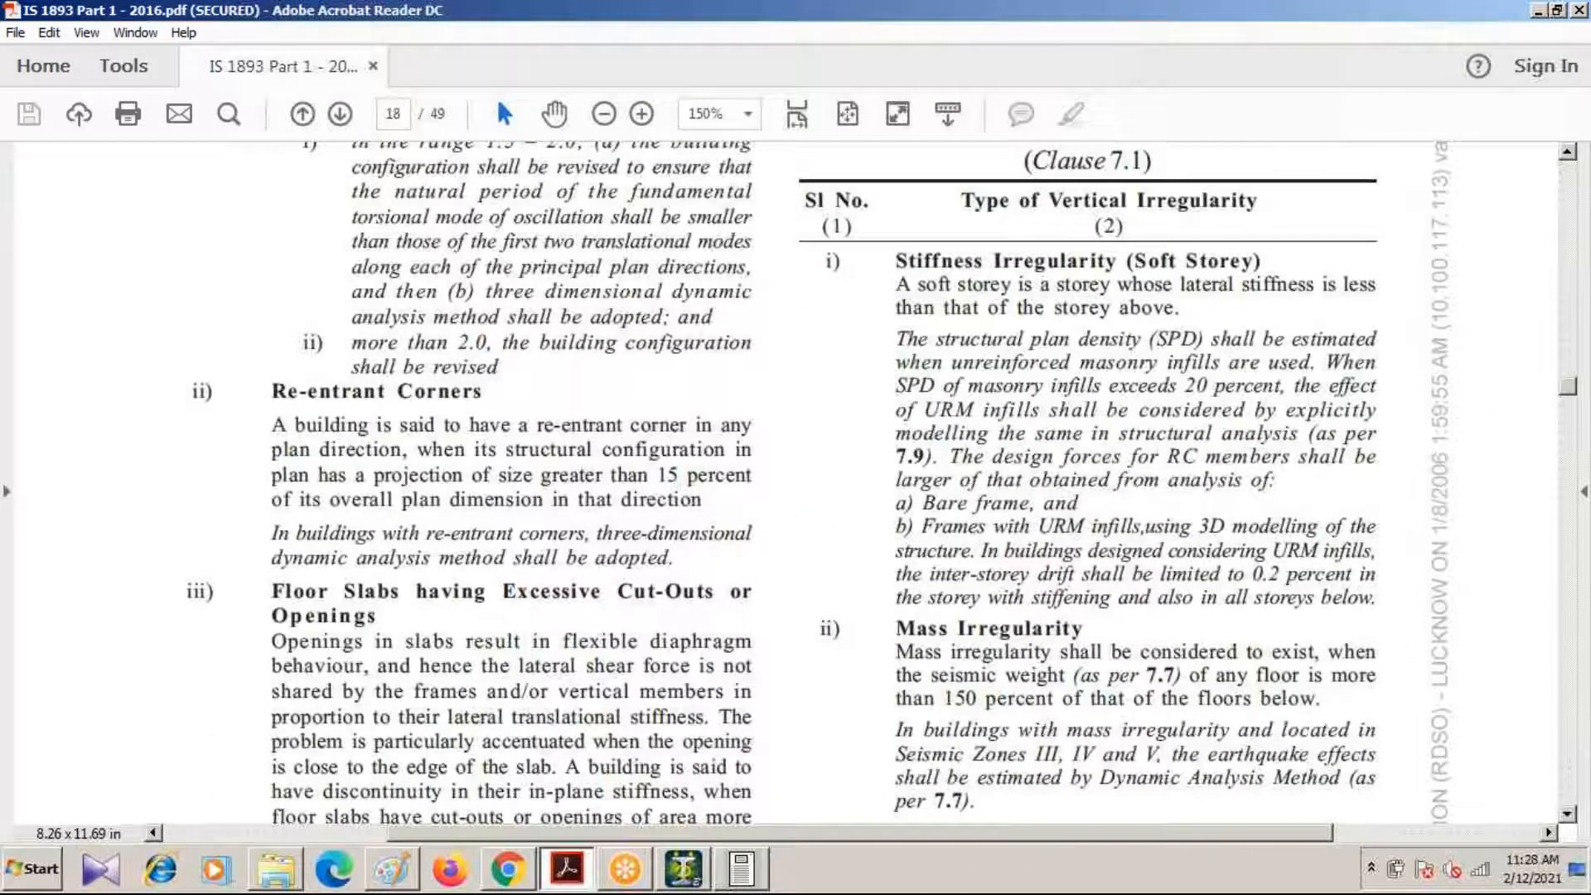
pyautogui.scroll(-4, 796, 485)
pyautogui.scroll(-10, 796, 485)
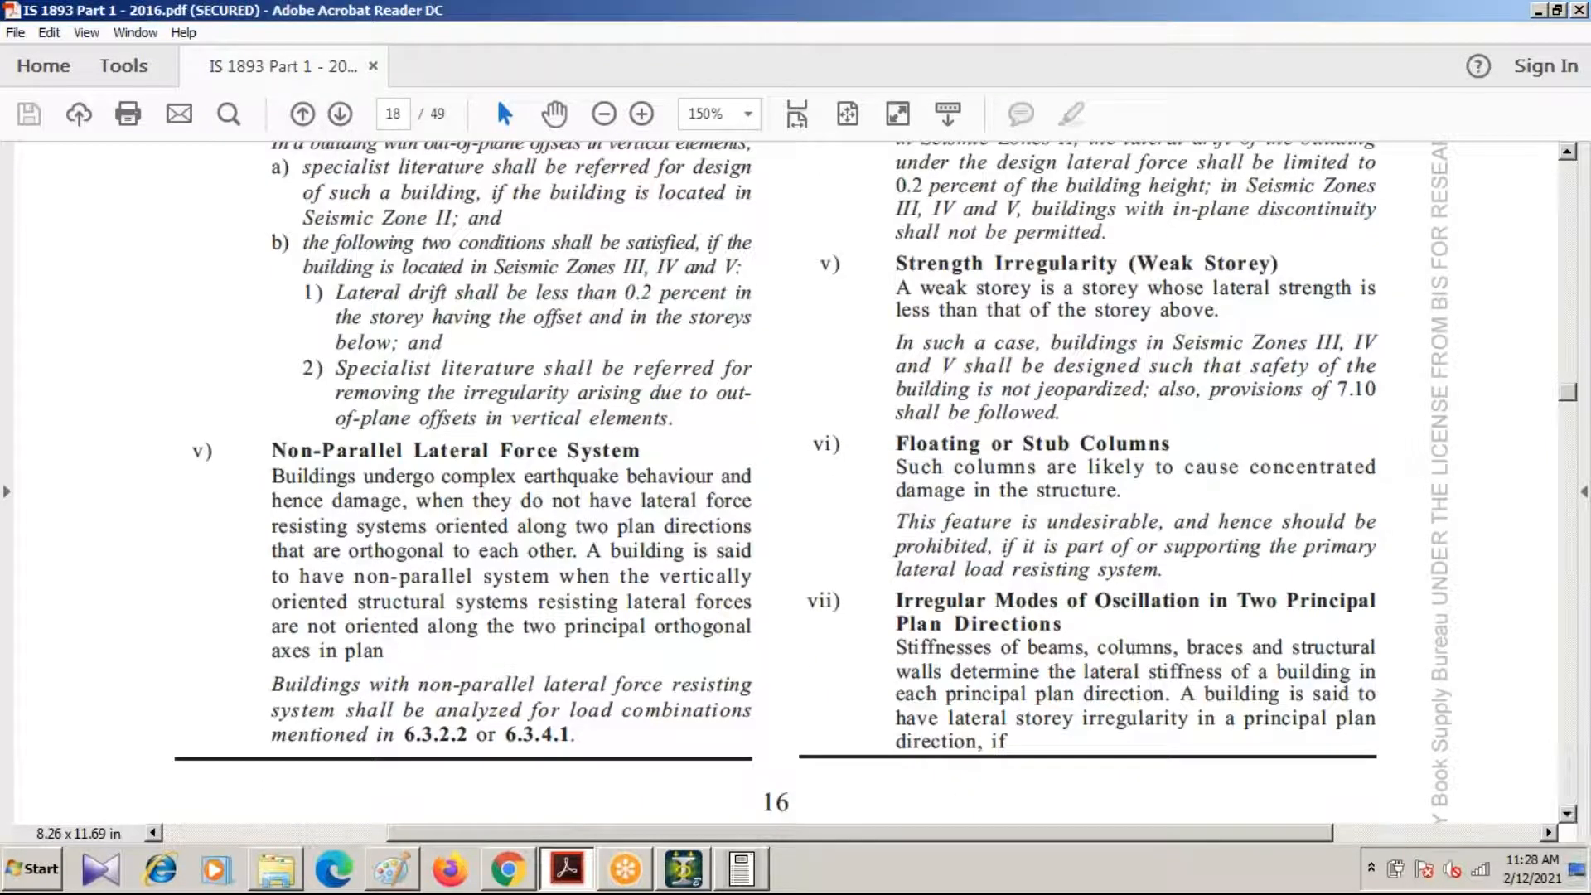
pyautogui.scroll(-20, 920, 612)
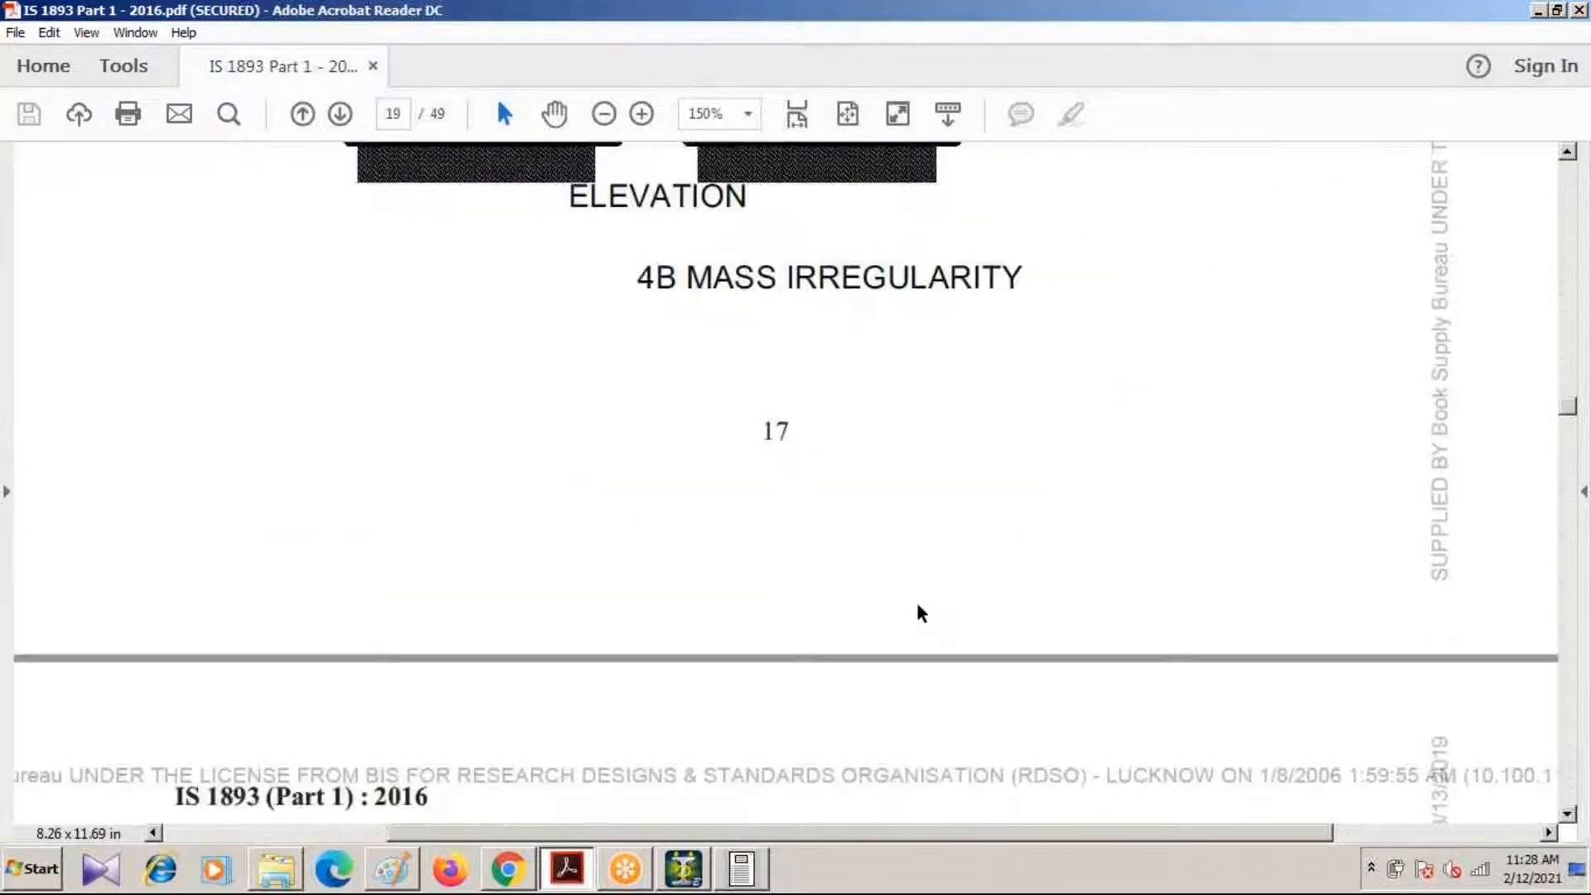
pyautogui.scroll(-15, 920, 614)
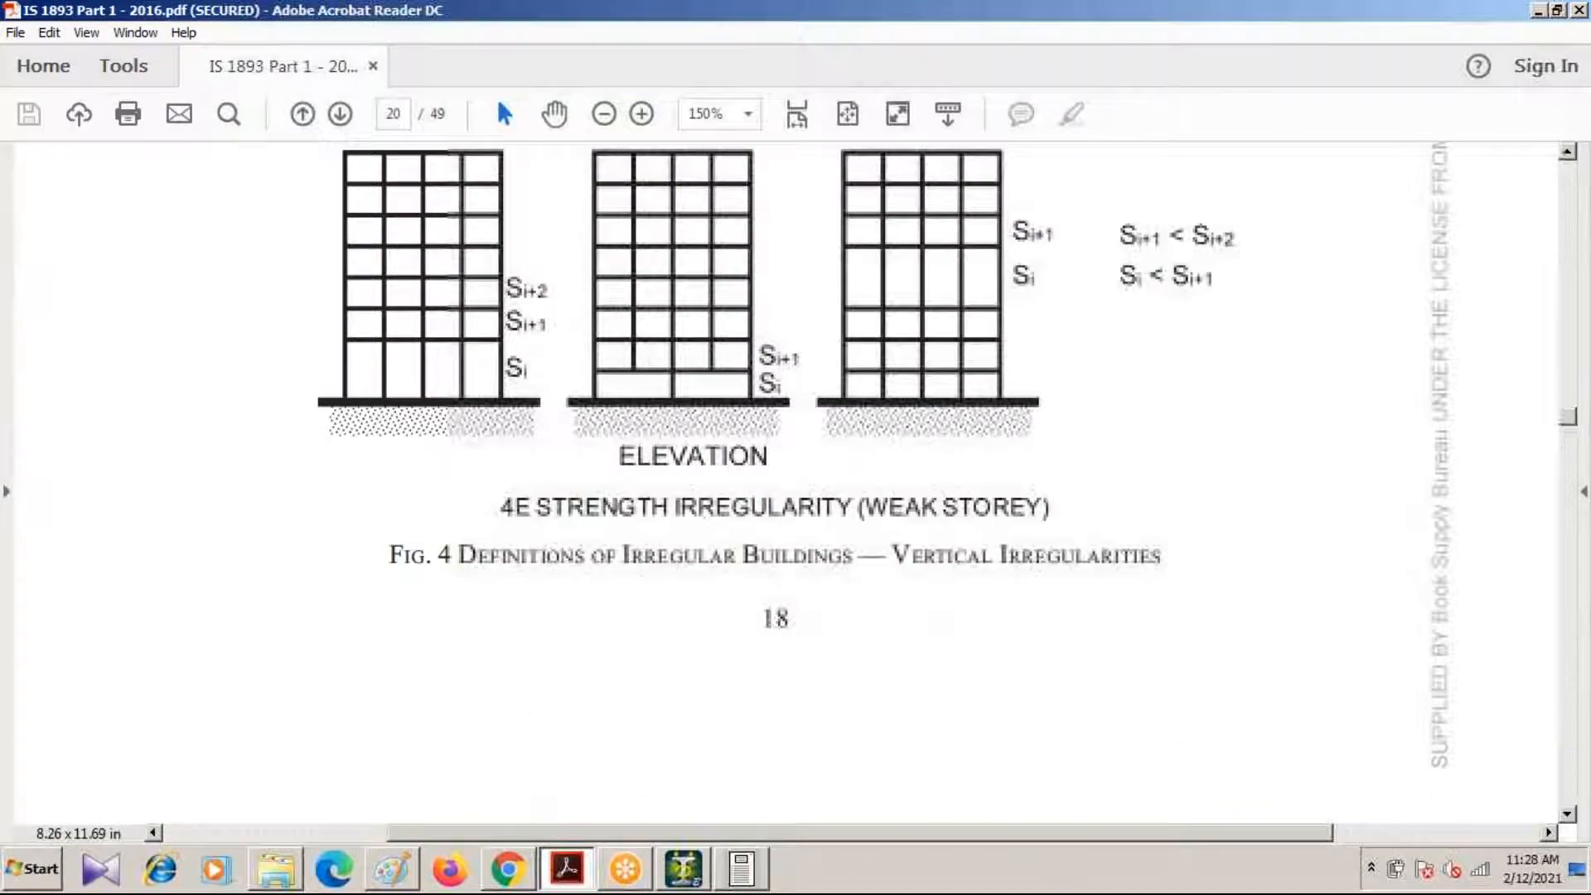
pyautogui.scroll(-15, 1569, 434)
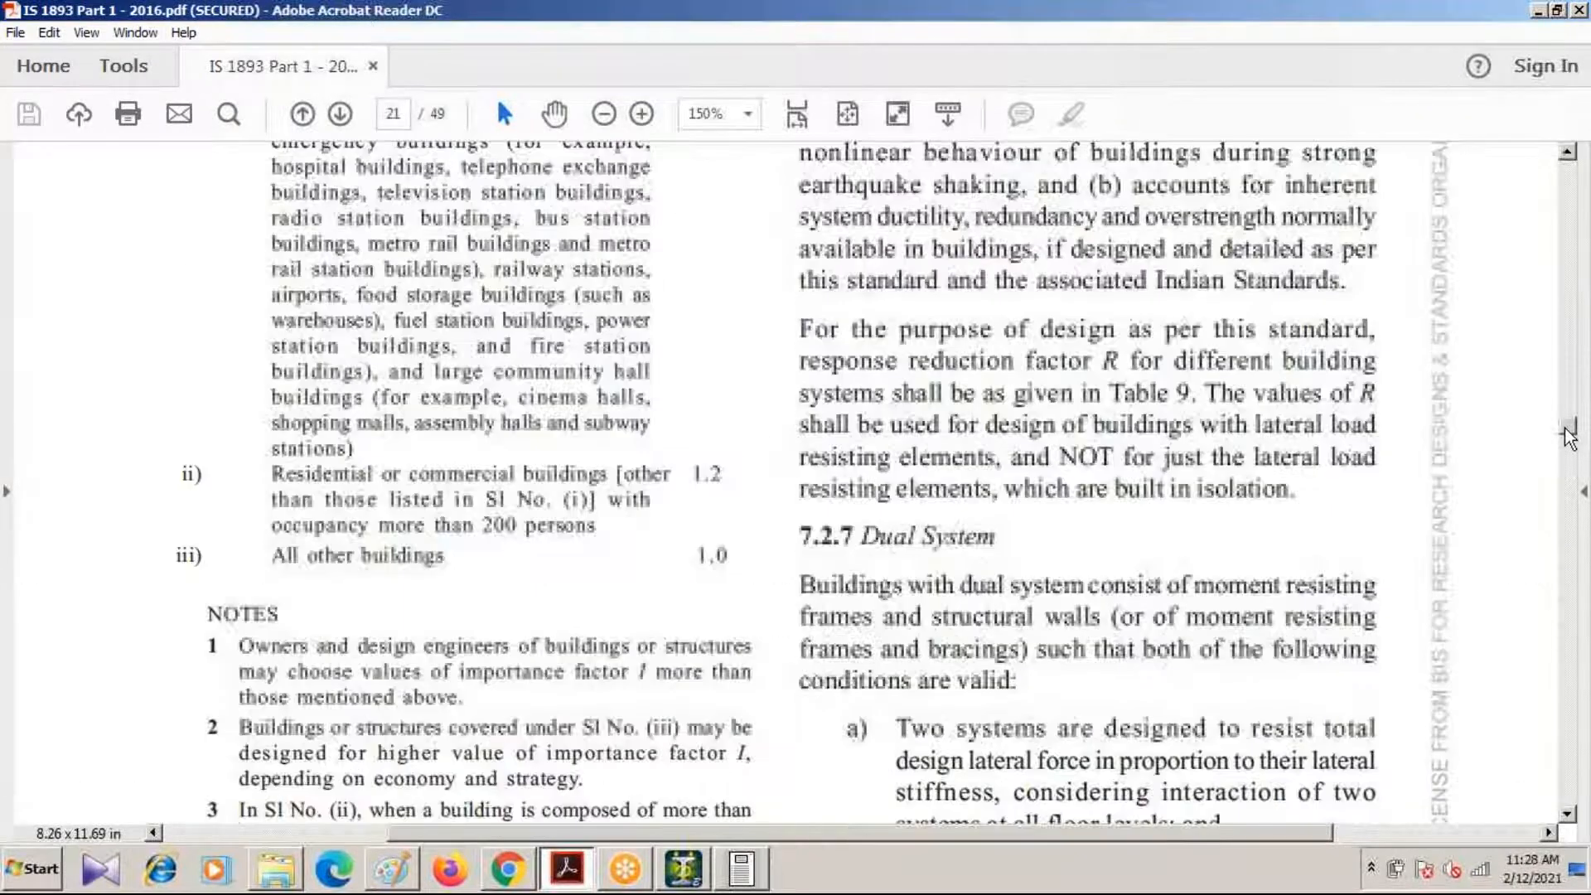
pyautogui.moveTo(1569, 434); pyautogui.dragTo(1568, 439)
pyautogui.scroll(2, 971, 460)
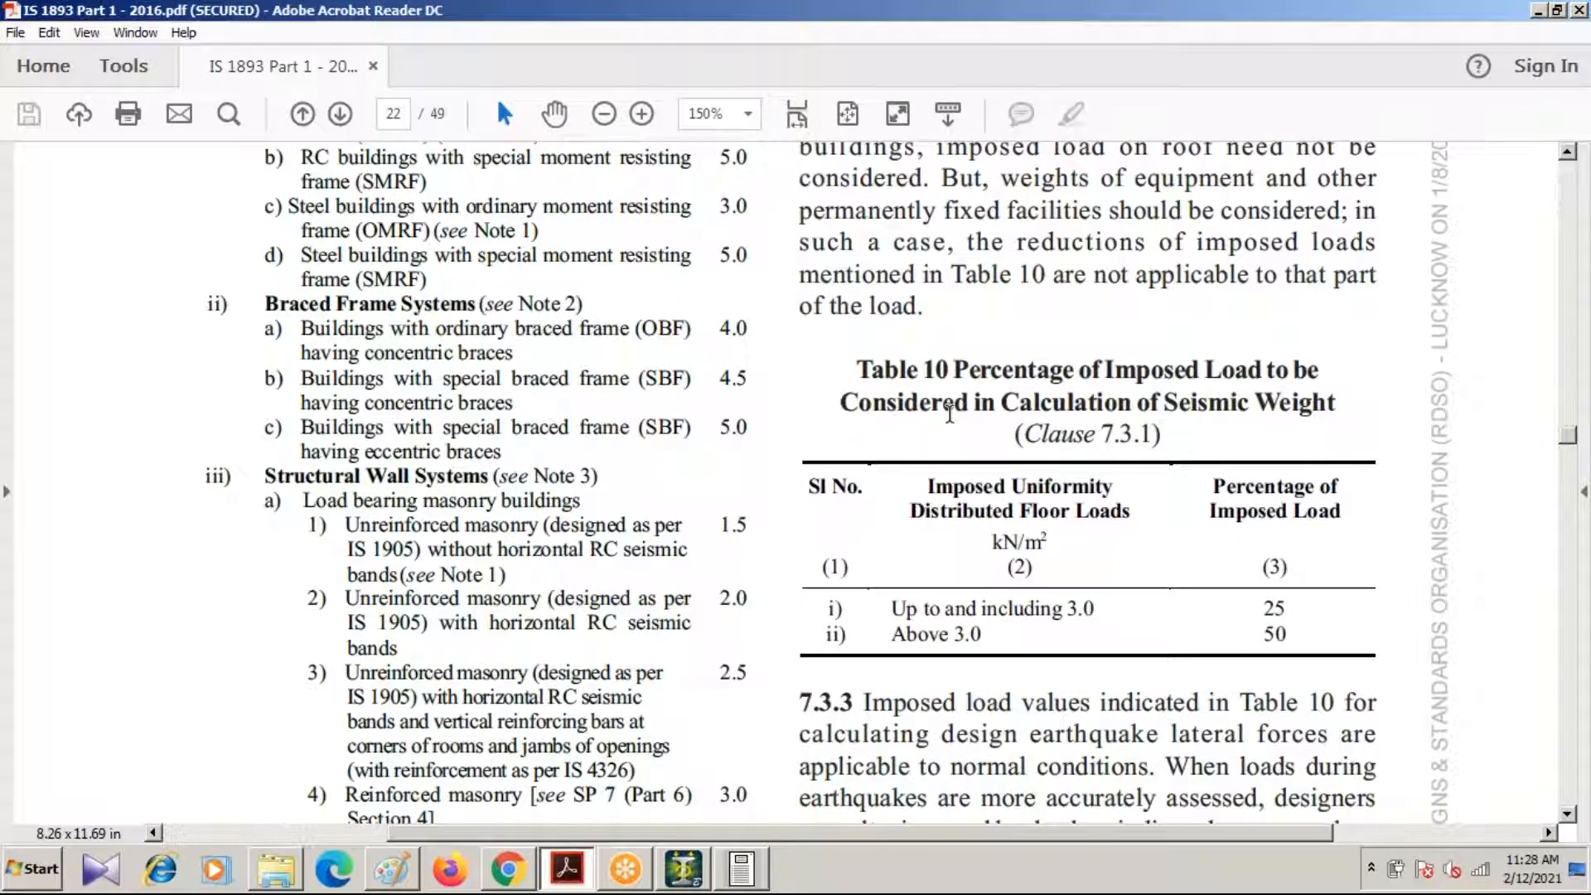
# Highlight the first sentence of clause 7.3.2 on roof imposed load while reading, and continue past Table 10 to clause 7.4 on seismic weight
pyautogui.scroll(4, 950, 415)
pyautogui.moveTo(868, 338); pyautogui.dragTo(930, 404)
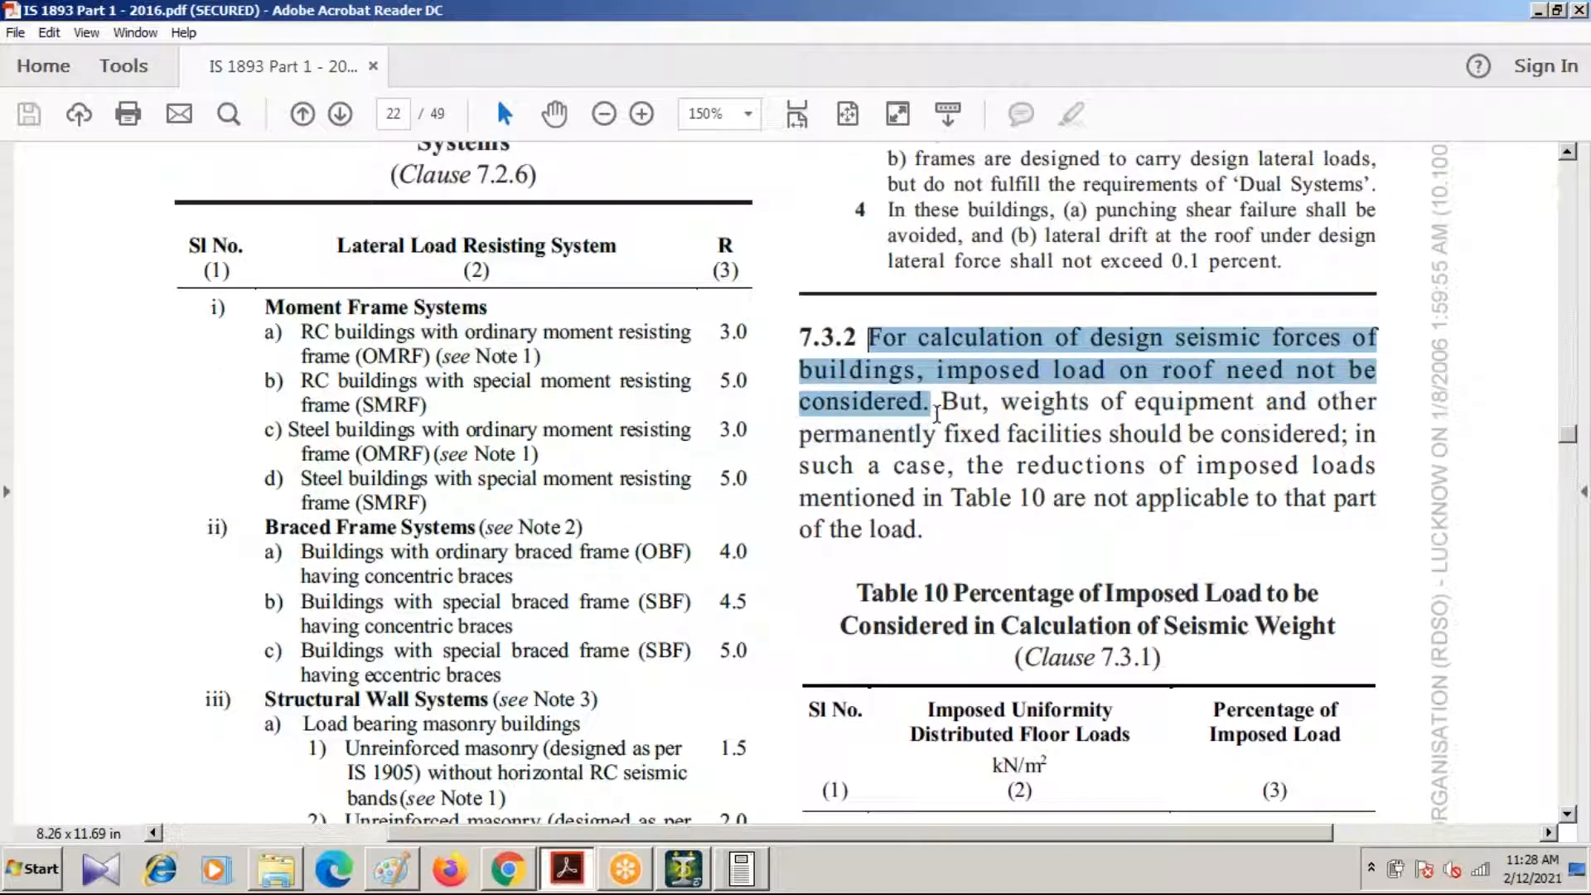
pyautogui.click(801, 635)
pyautogui.scroll(-4, 887, 661)
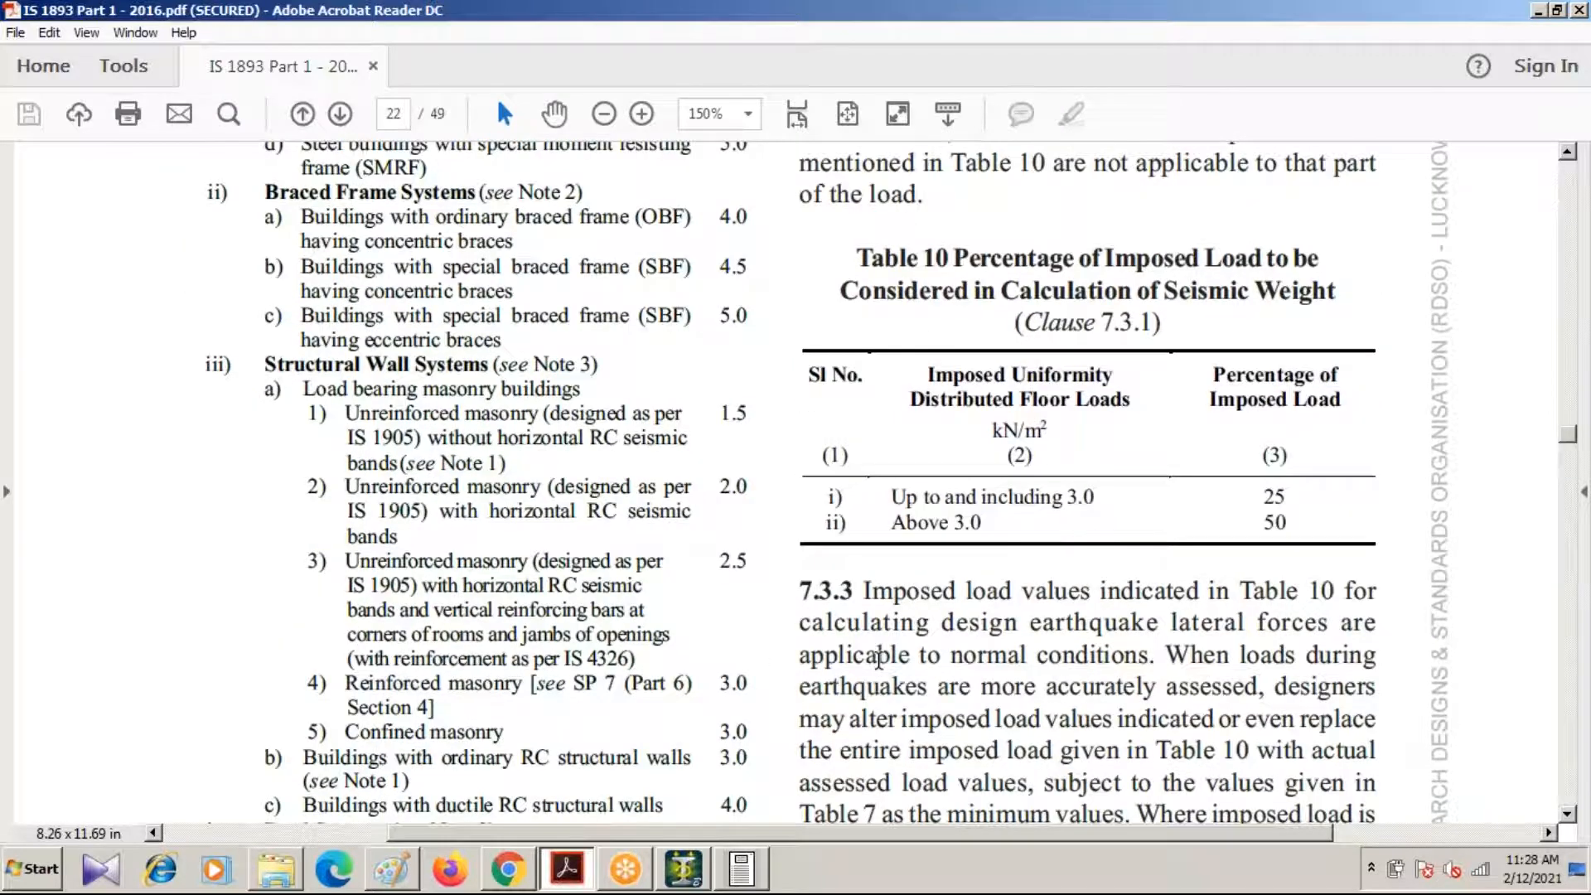
pyautogui.scroll(-15, 879, 657)
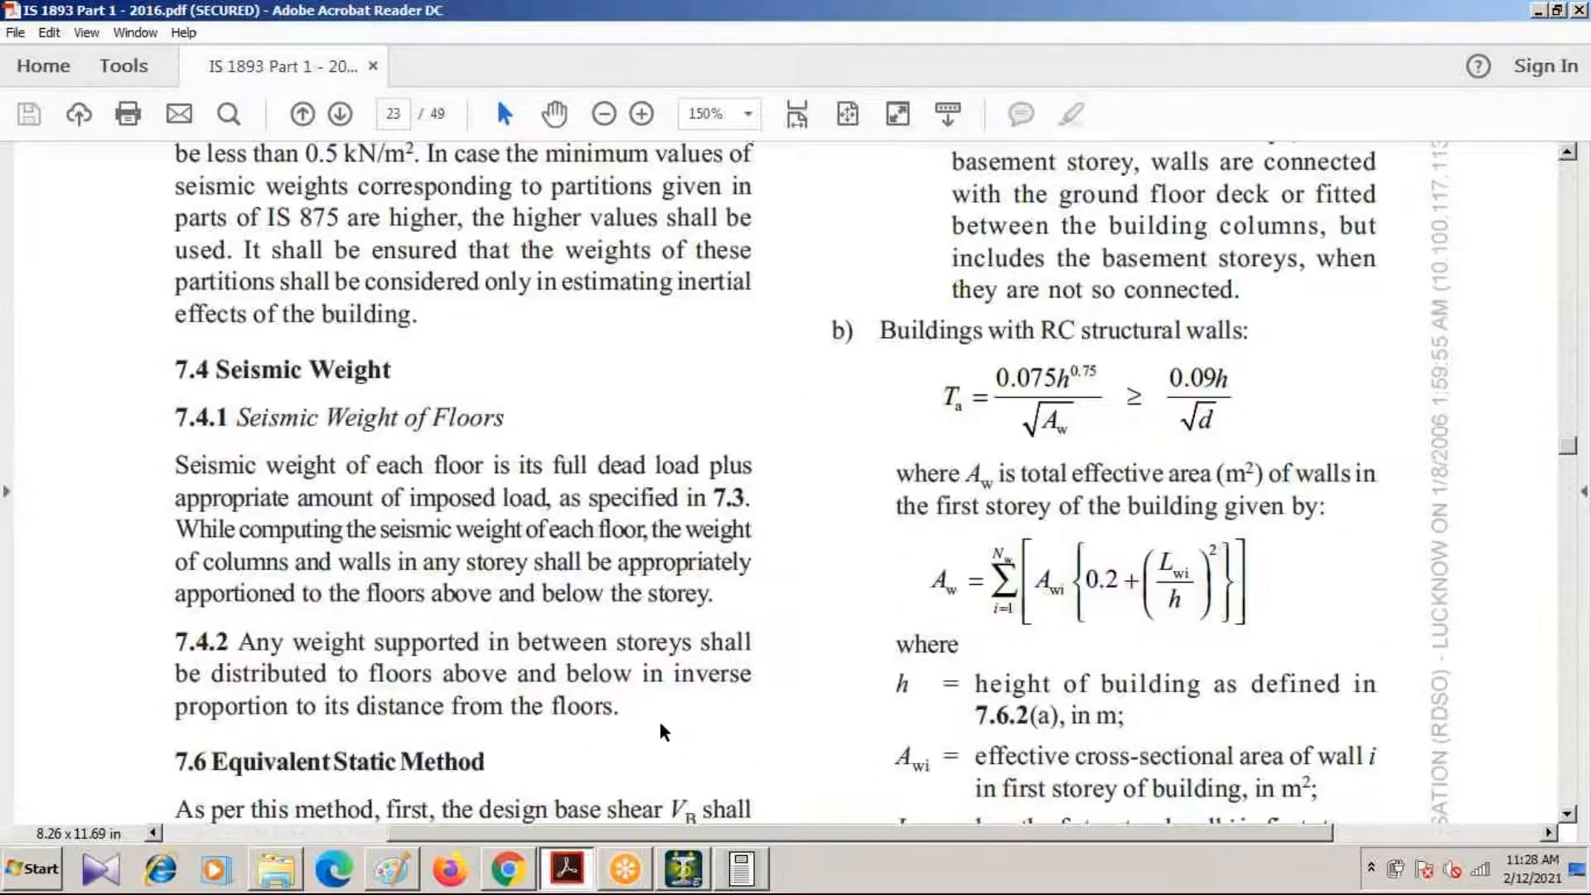
# Look up the formula for the design lateral force Qi at each floor on page 25 and examine its terms at 300% zoom
pyautogui.scroll(-9, 663, 730)
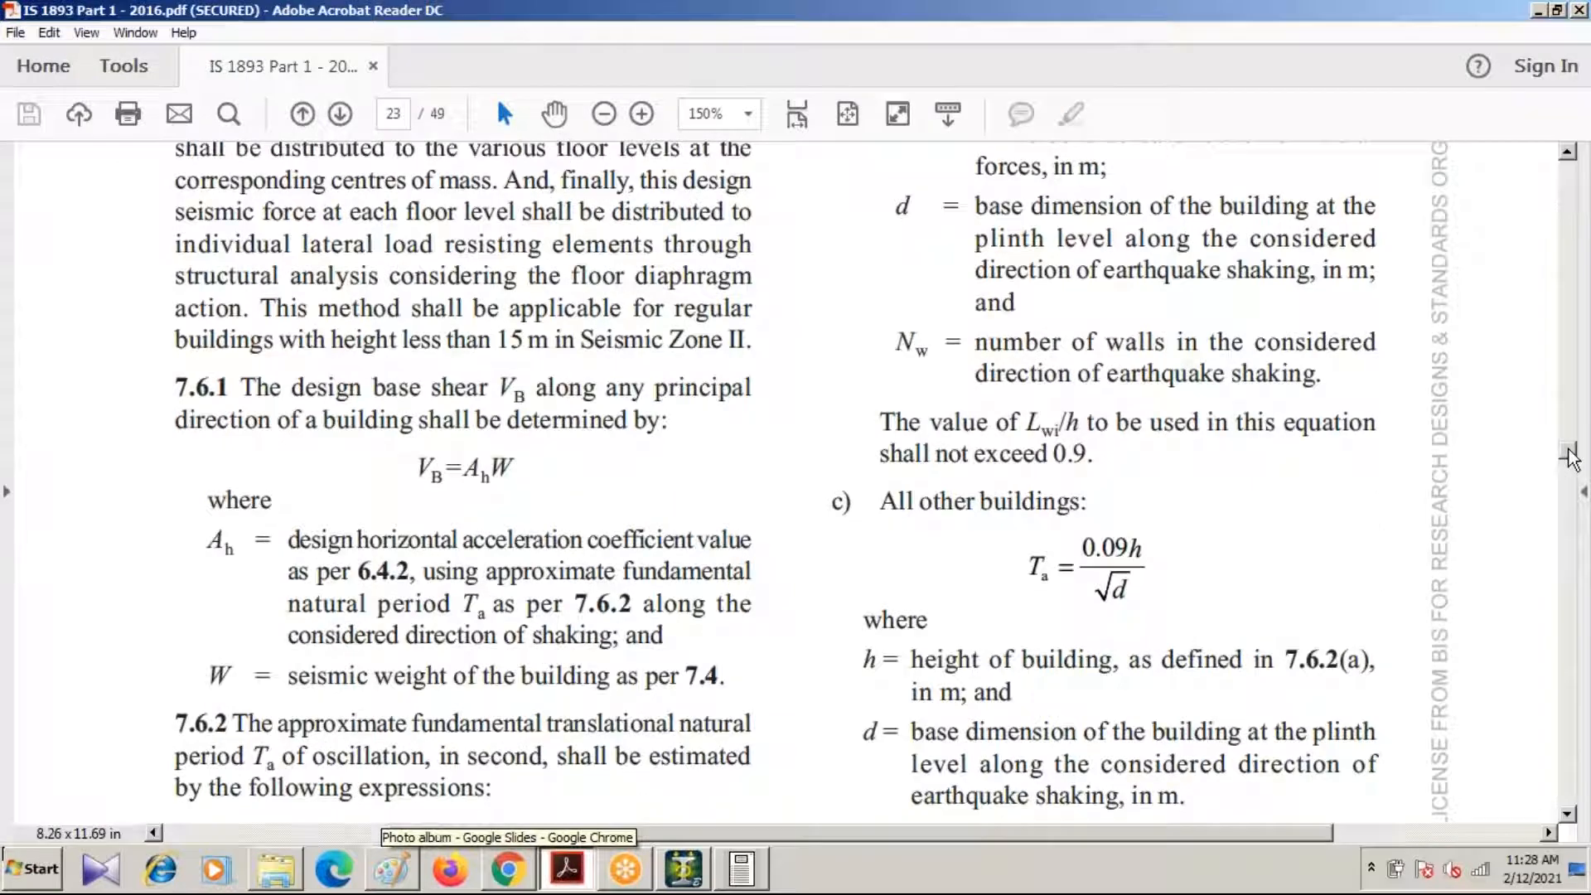
pyautogui.moveTo(1569, 456); pyautogui.dragTo(1567, 597)
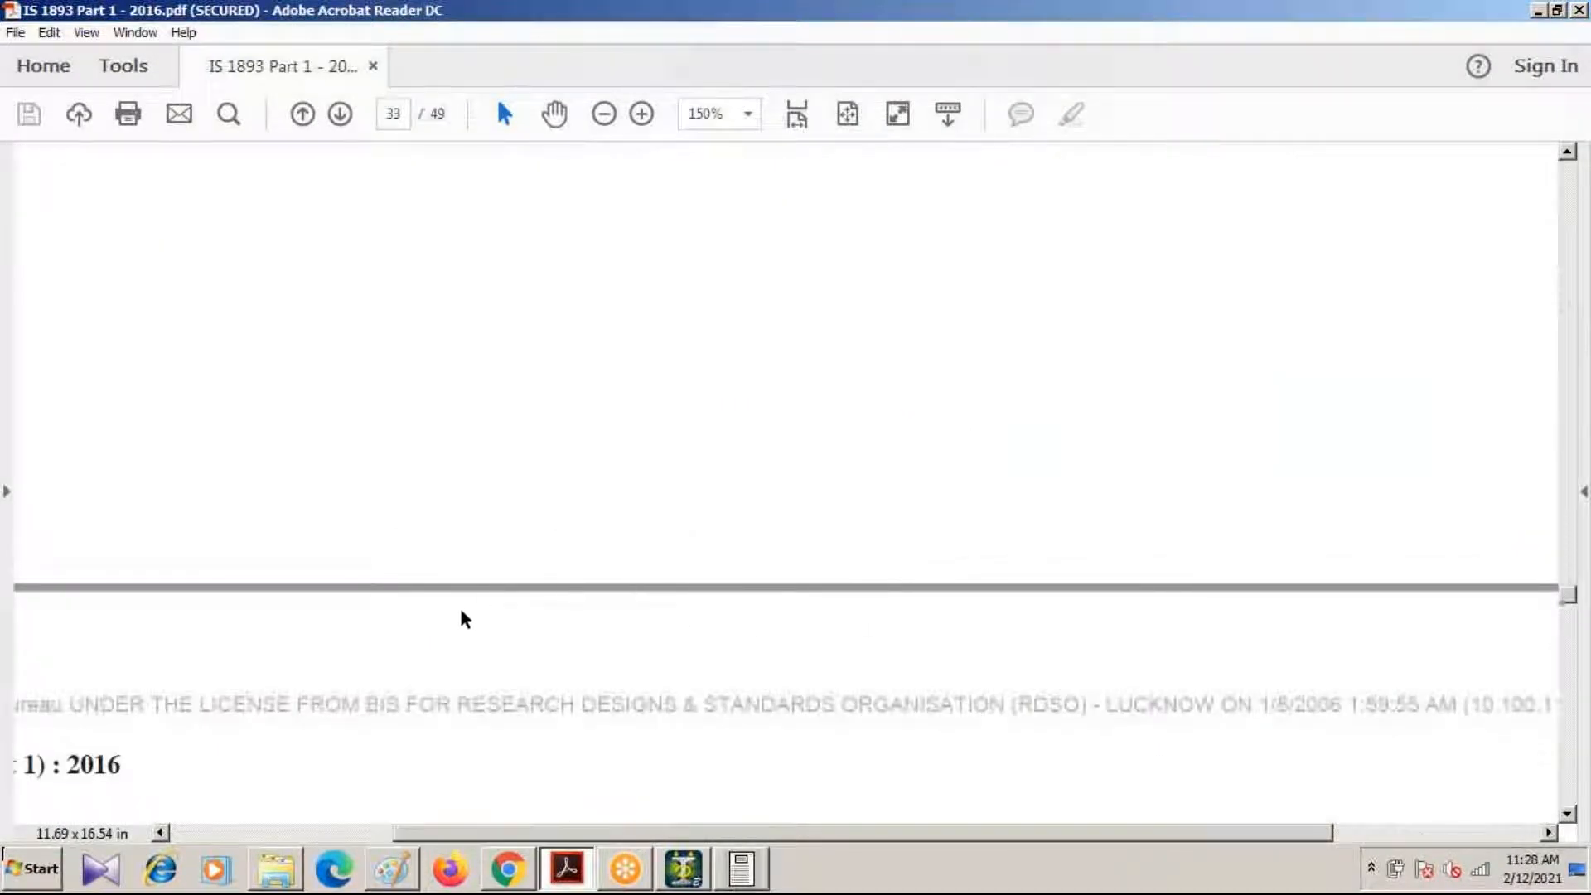
pyautogui.keyDown('ctrl'); pyautogui.scroll(-4, 464, 619); pyautogui.keyUp('ctrl')
pyautogui.scroll(-2, 544, 594)
pyautogui.scroll(14, 544, 594)
pyautogui.scroll(15, 545, 593)
pyautogui.scroll(15, 551, 593)
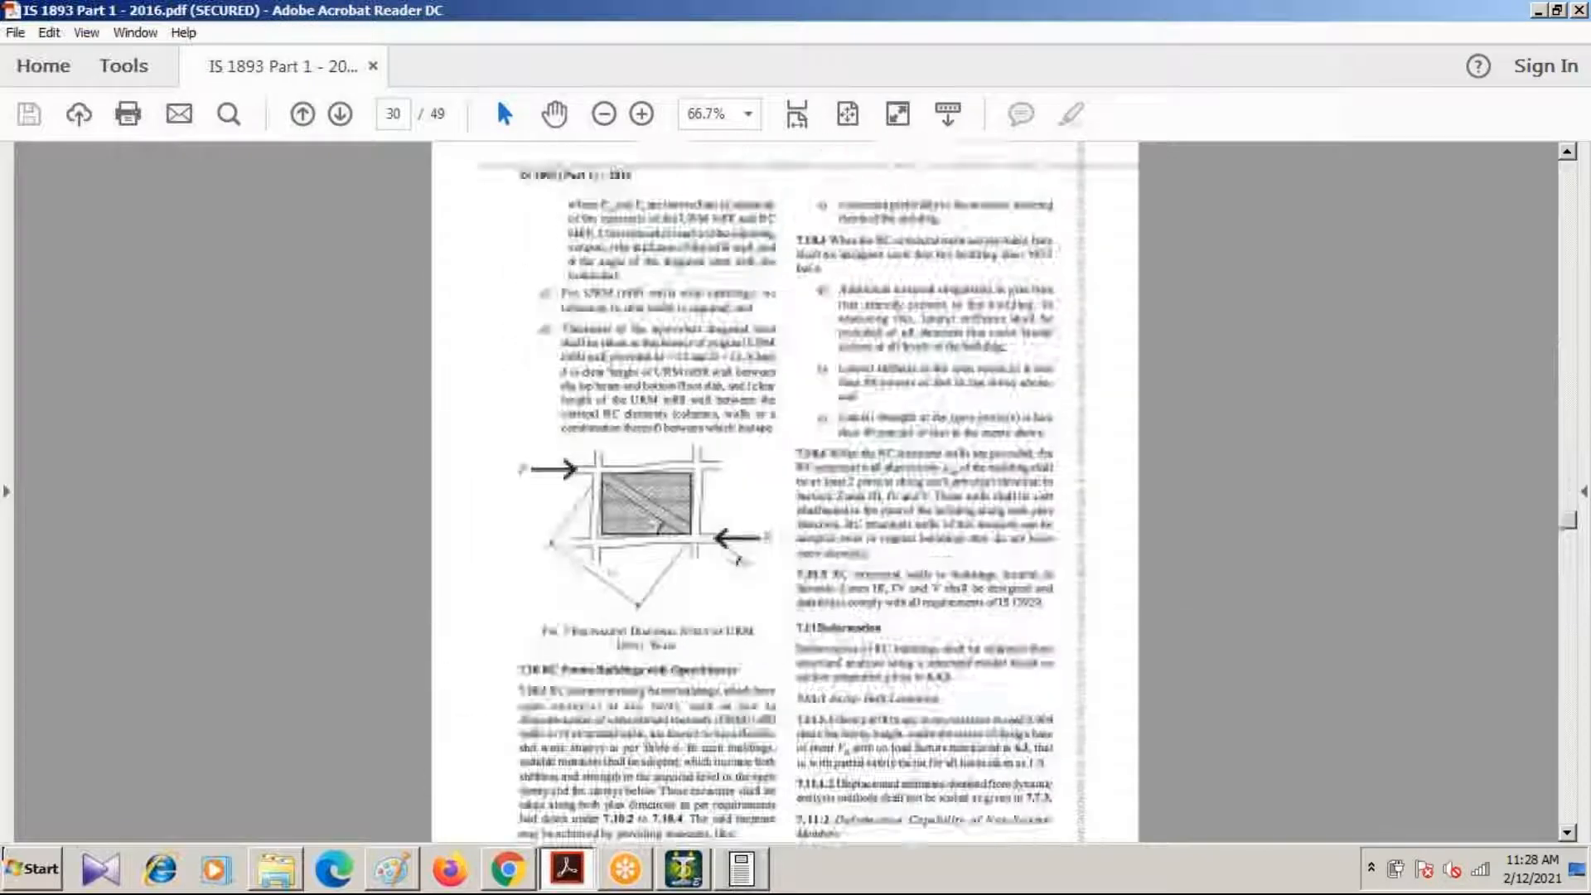
pyautogui.scroll(20, 551, 594)
pyautogui.scroll(15, 551, 577)
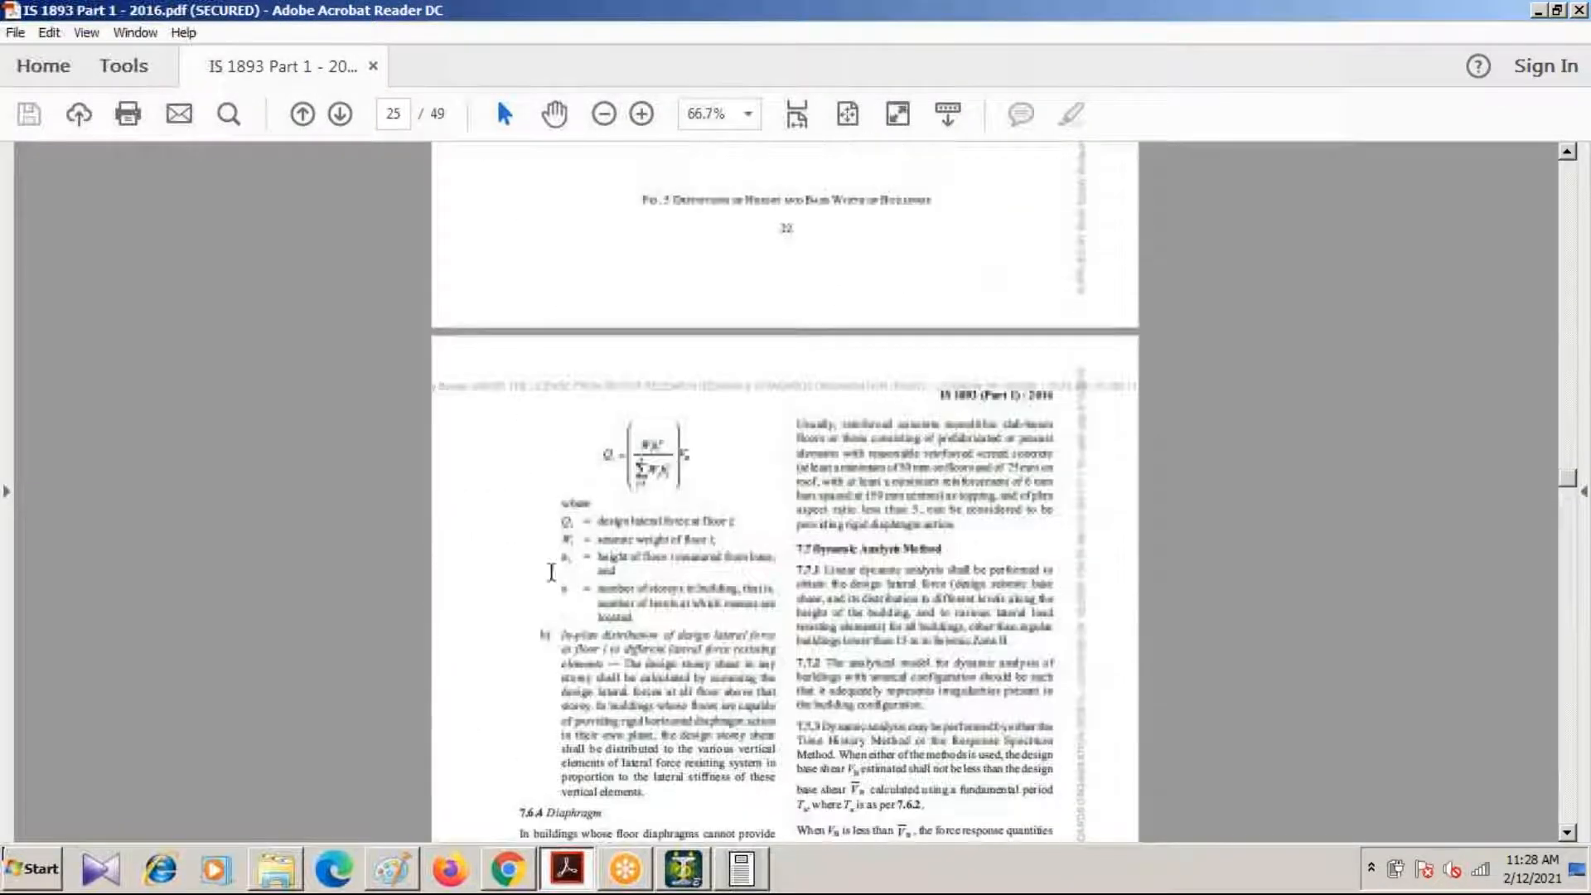
pyautogui.keyDown('ctrl'); pyautogui.scroll(6, 689, 468); pyautogui.keyUp('ctrl')
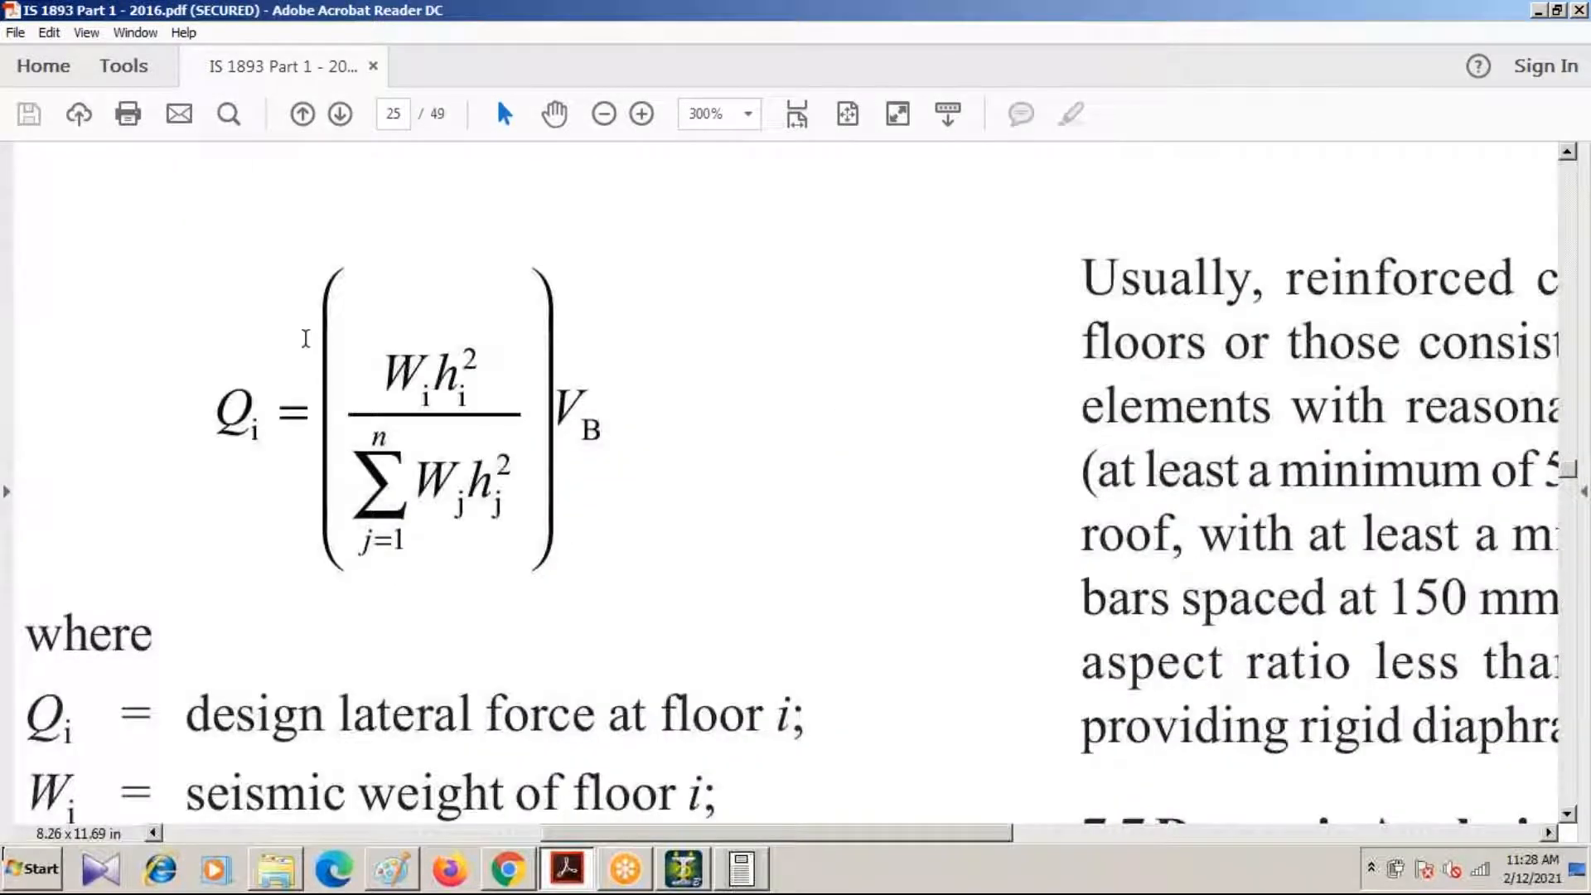
pyautogui.moveTo(378, 379); pyautogui.dragTo(569, 419)
pyautogui.click(600, 521)
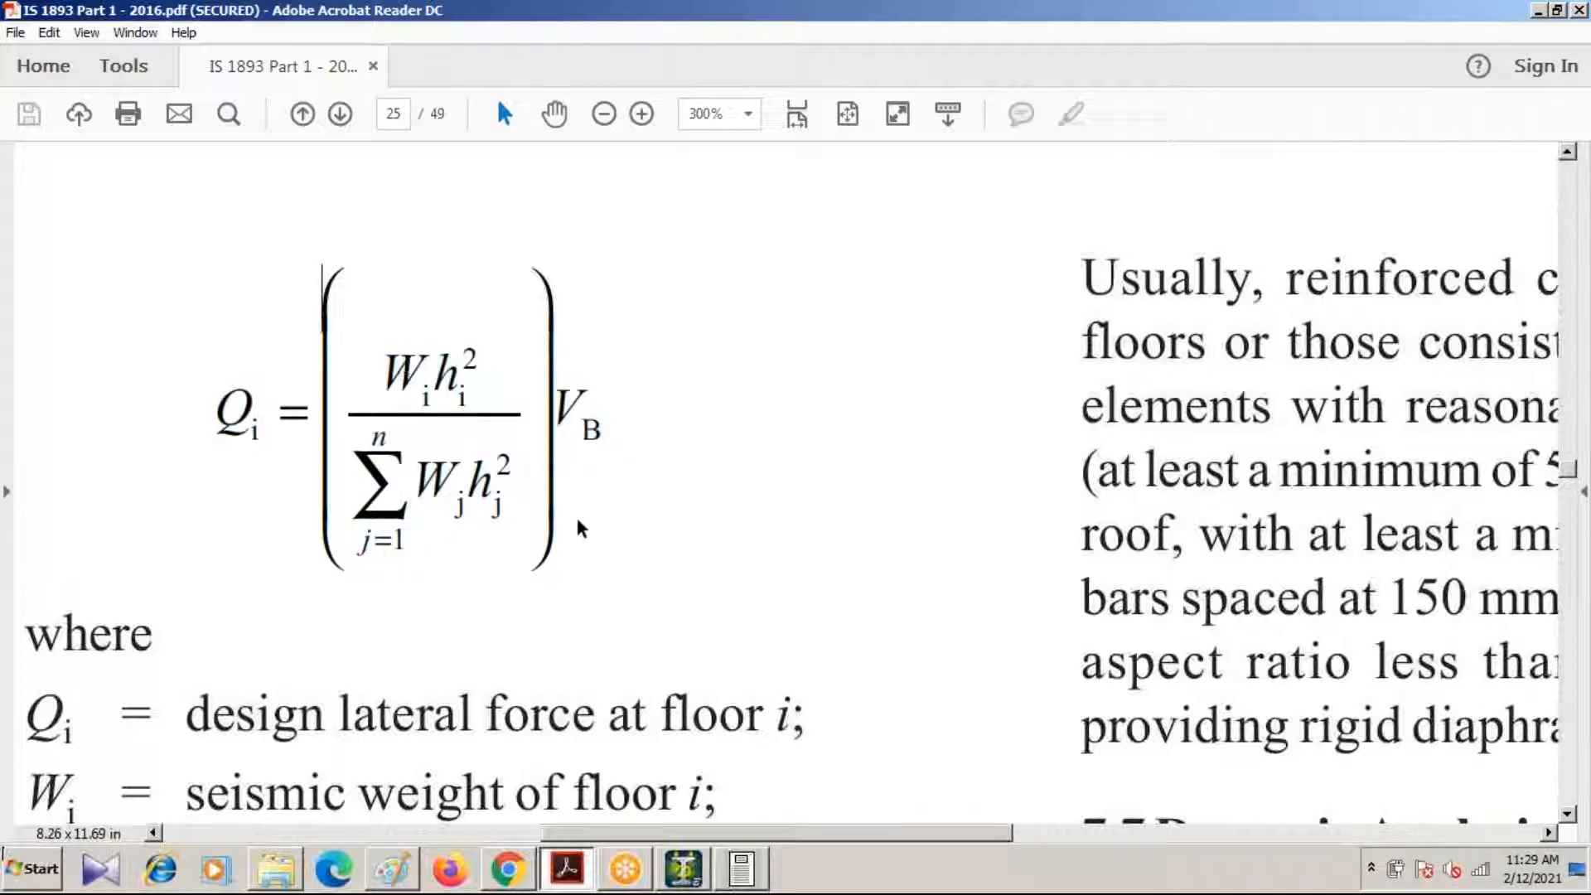